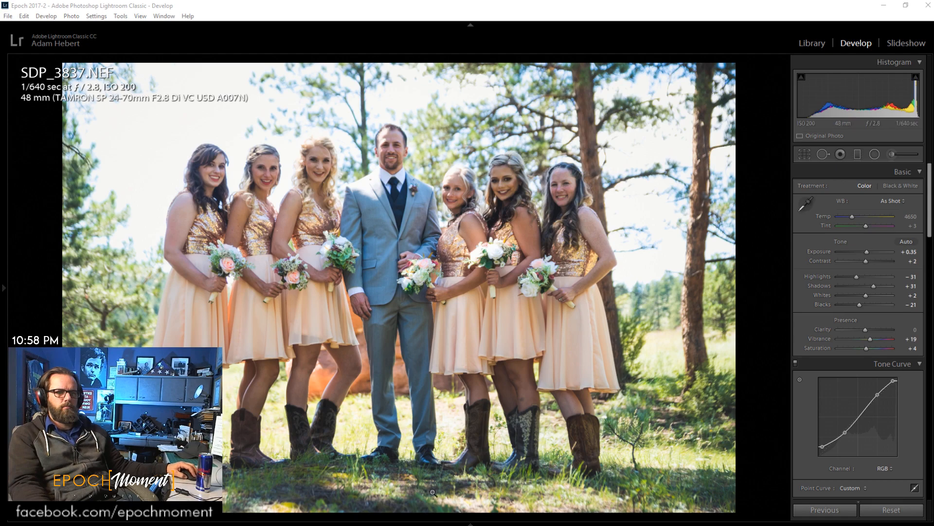
- Compare SDP_3837 with SDP_3844 and SDP_3838, check the faces in SDP_3844 up close, and return to SDP_3837
{"action": "left_click", "coordinate": [416, 418]}
{"action": "left_click", "coordinate": [396, 474]}
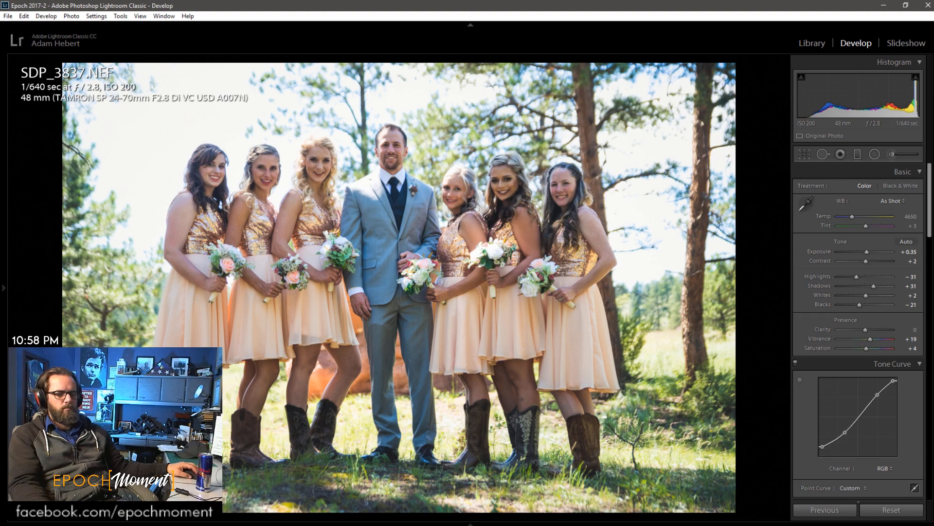
{"action": "key", "text": "Right"}
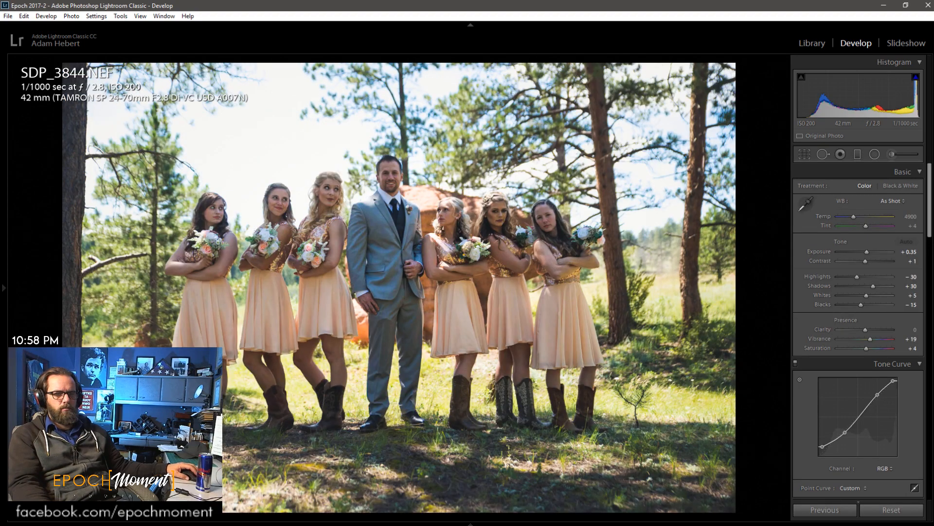
{"action": "left_click", "coordinate": [352, 234]}
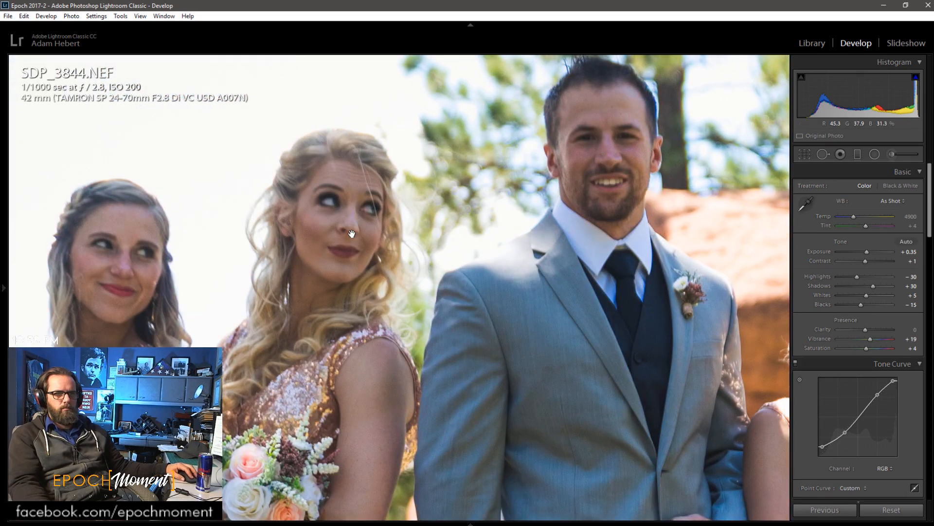
{"action": "left_click", "coordinate": [352, 234]}
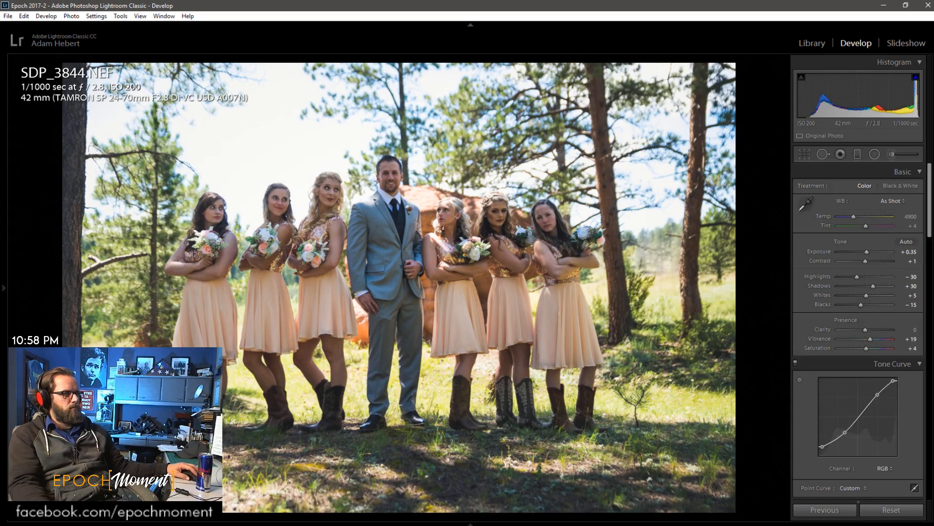
{"action": "key", "text": "Left"}
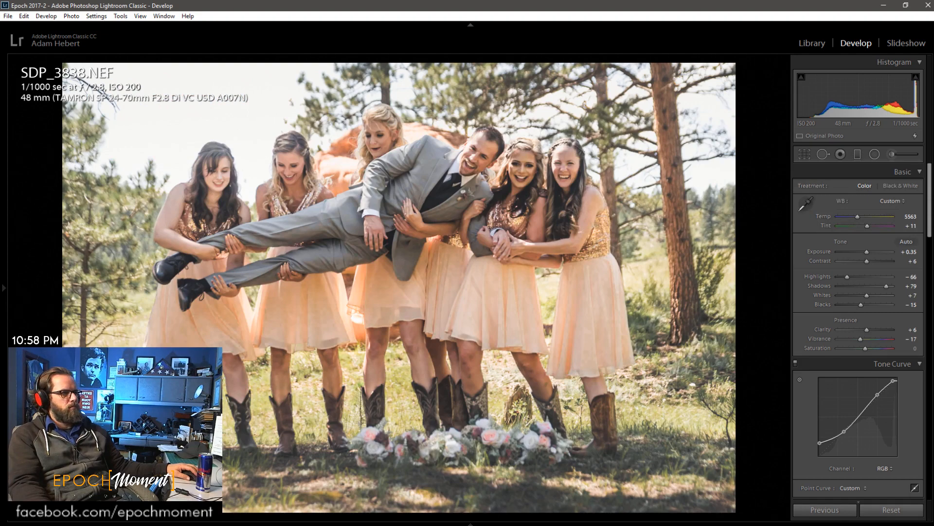
{"action": "key", "text": "Left"}
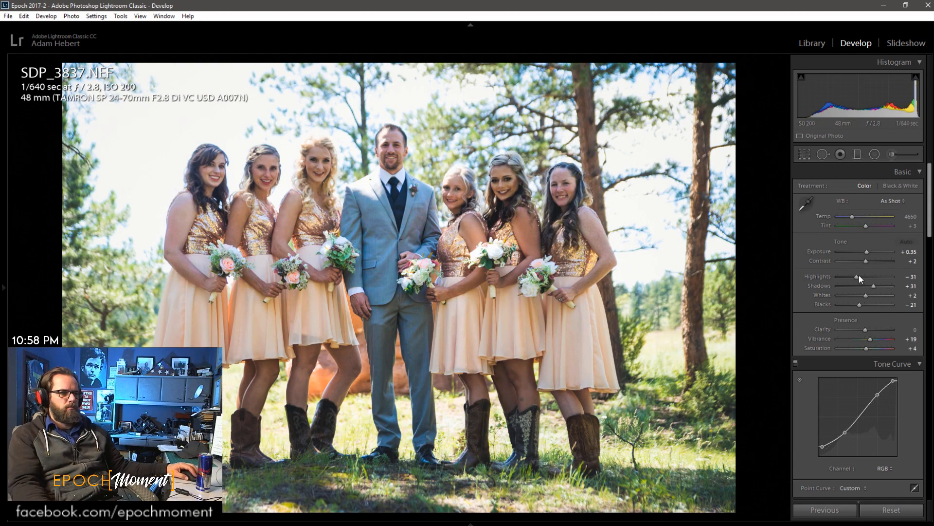
- Set SDP_3837's temperature to 4883, exposure +0.05, contrast +15, highlights -64, shadows +55, whites and blacks 0, and clarity +12
{"action": "left_click_drag", "start_coordinate": [851, 218], "coordinate": [854, 218]}
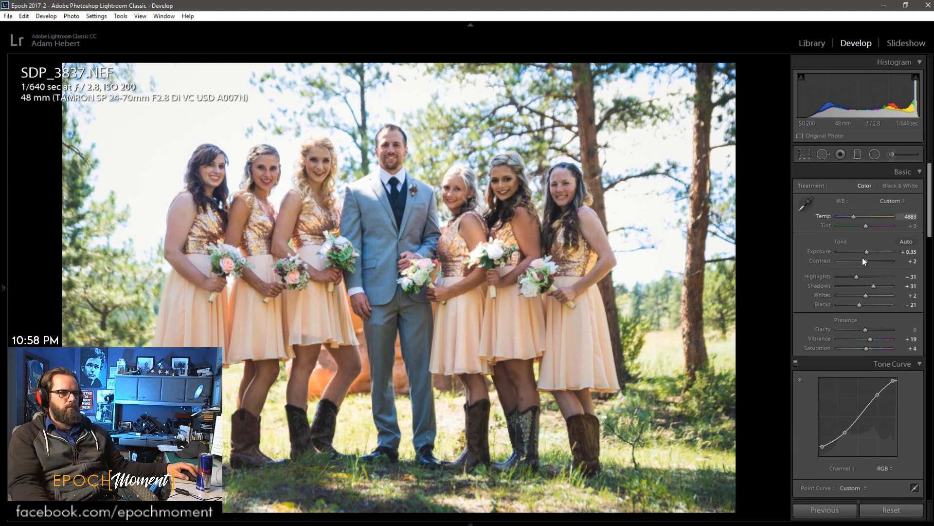
{"action": "mouse_move", "coordinate": [866, 261]}
{"action": "left_mouse_down"}
{"action": "mouse_move", "coordinate": [848, 278]}
{"action": "mouse_move", "coordinate": [866, 252]}
{"action": "left_mouse_up"}
{"action": "left_click_drag", "start_coordinate": [876, 287], "coordinate": [864, 304]}
{"action": "double_click", "coordinate": [866, 296]}
{"action": "double_click", "coordinate": [865, 305]}
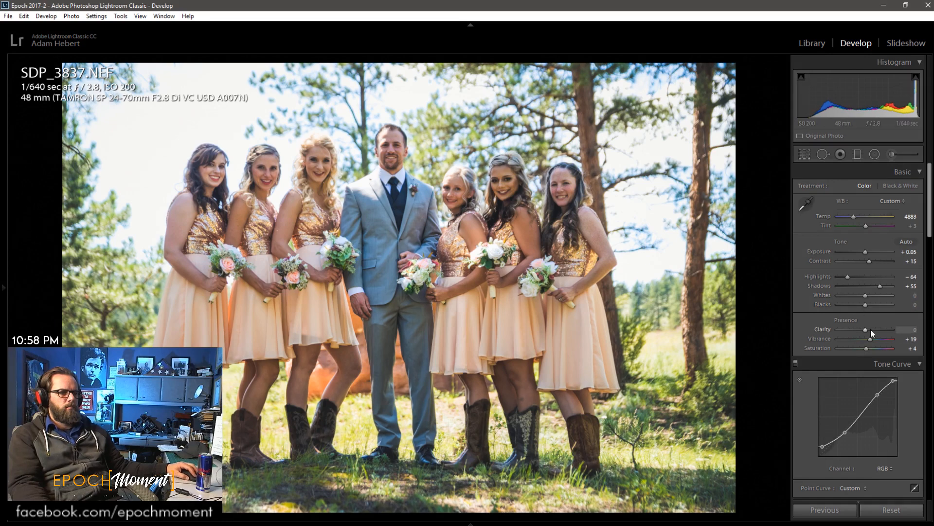
{"action": "left_click", "coordinate": [870, 329]}
- Examine the faces in SDP_3837 up close across the group and review its hue, saturation, luminance and split toning settings
{"action": "left_click", "coordinate": [379, 165]}
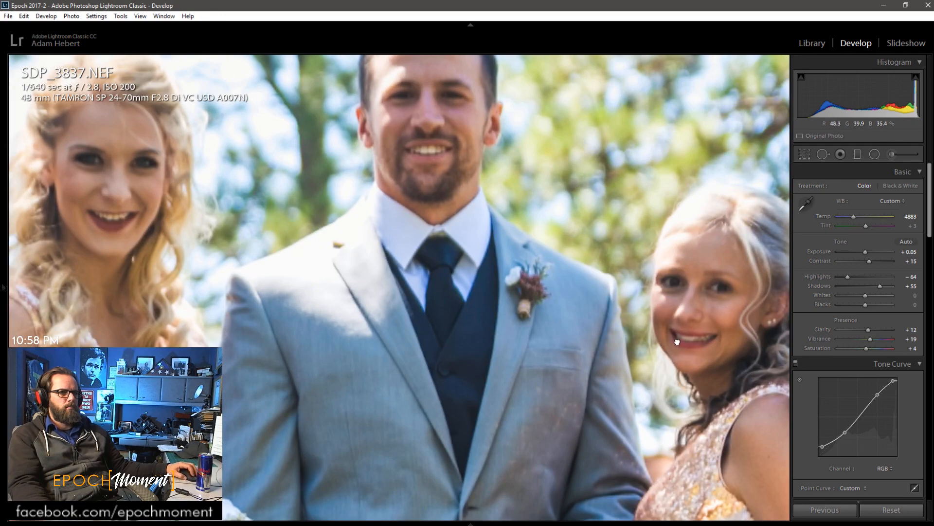
{"action": "left_click_drag", "start_coordinate": [675, 337], "coordinate": [226, 258]}
{"action": "left_click_drag", "start_coordinate": [627, 273], "coordinate": [354, 404]}
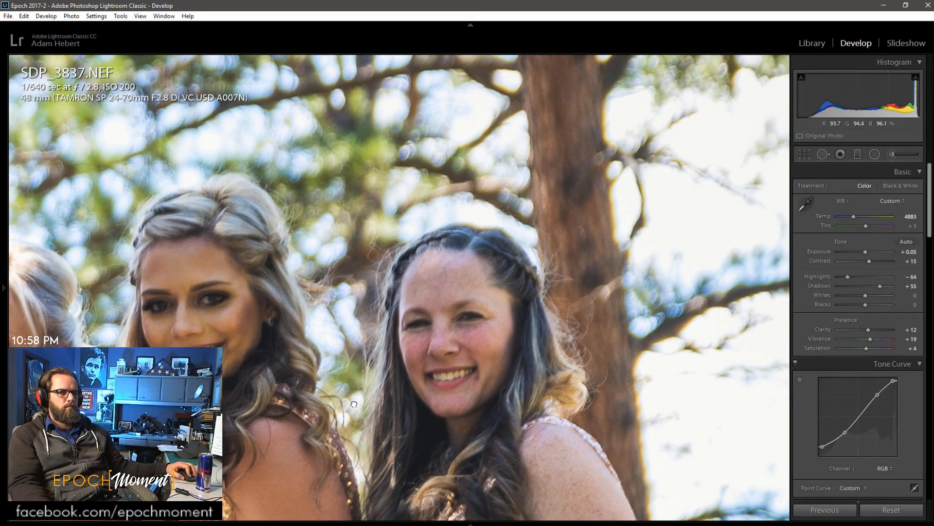
{"action": "left_click_drag", "start_coordinate": [220, 411], "coordinate": [641, 276]}
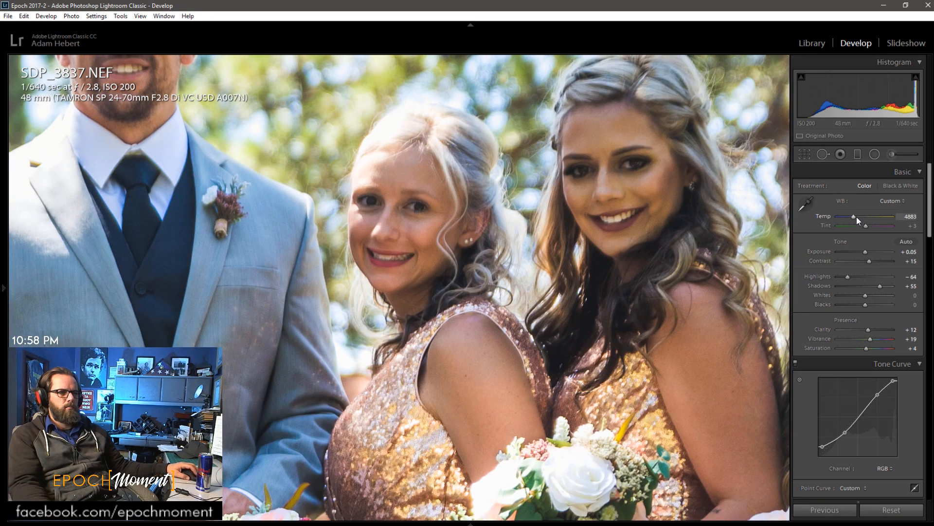
{"action": "scroll", "coordinate": [803, 384], "scroll_direction": "down", "scroll_amount": 10}
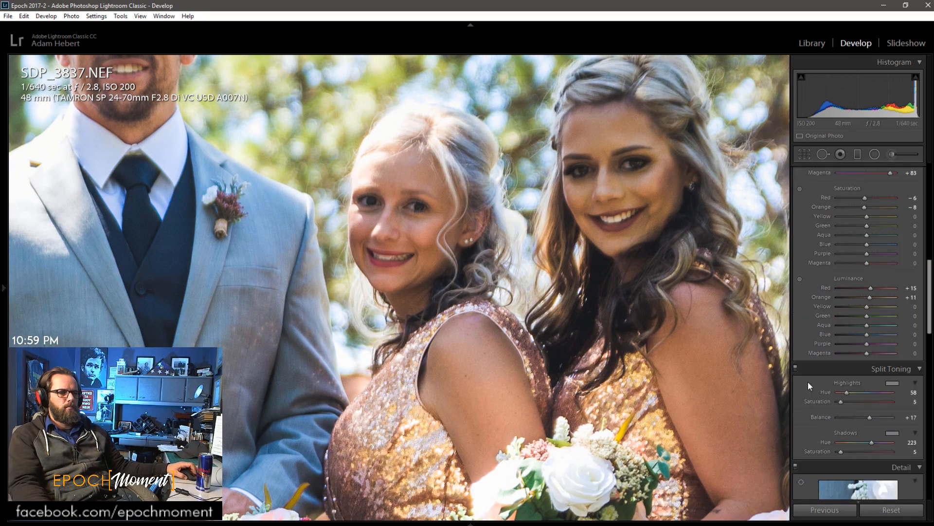
{"action": "scroll", "coordinate": [820, 255], "scroll_direction": "up", "scroll_amount": 3}
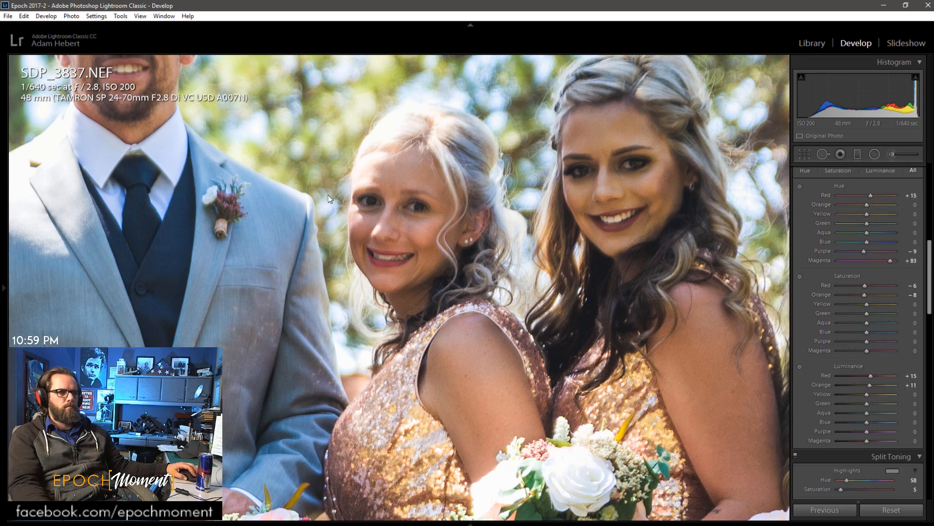
{"action": "left_click", "coordinate": [230, 175]}
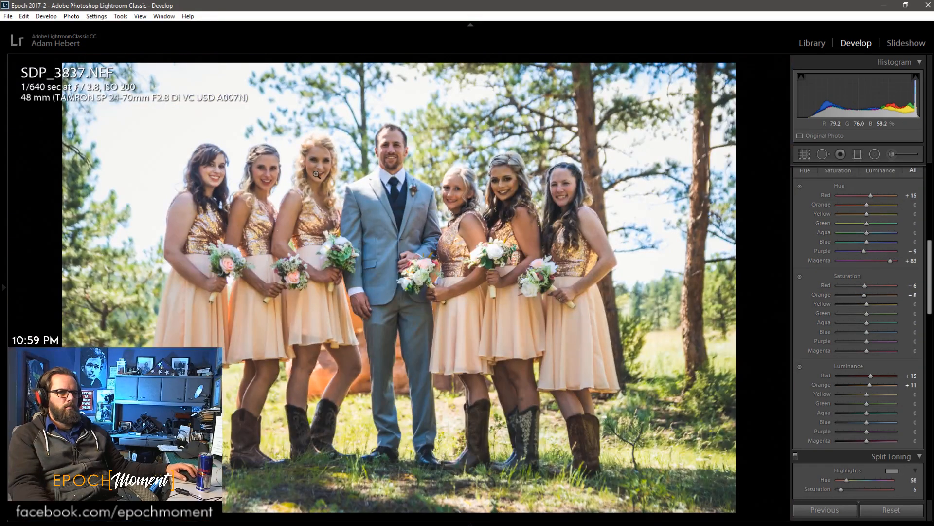
{"action": "left_click_drag", "start_coordinate": [317, 175], "coordinate": [262, 258]}
{"action": "left_click", "coordinate": [521, 251]}
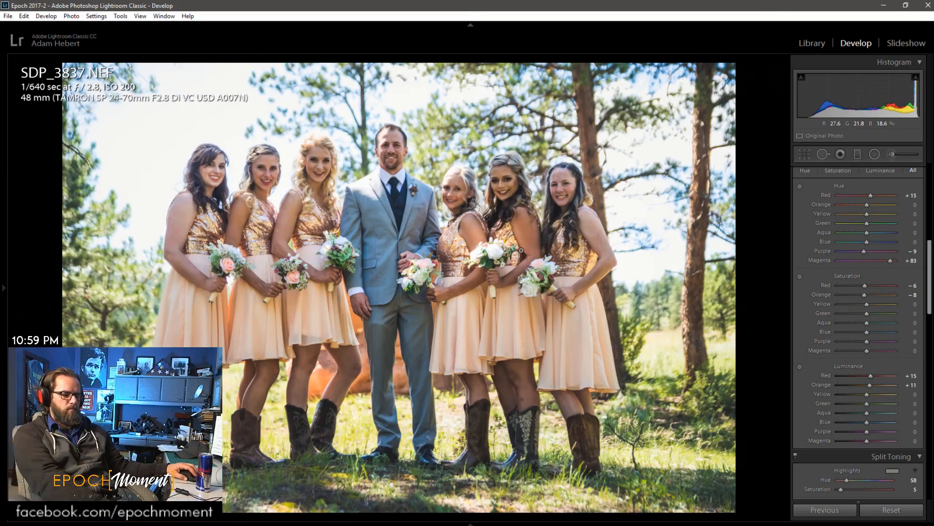
- Set the rating of SDP_3837 to 0 and go to photo SDP_3839
{"action": "key", "text": "0"}
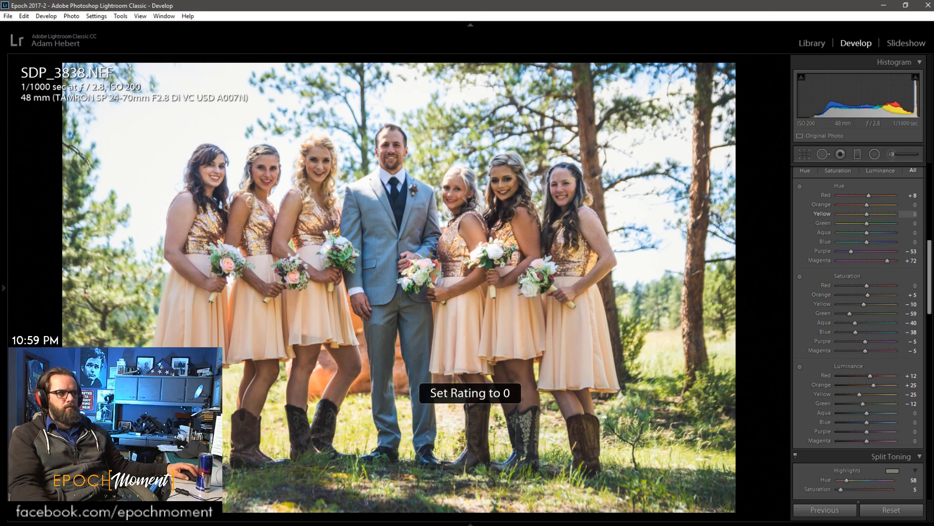
{"action": "key", "text": "Right"}
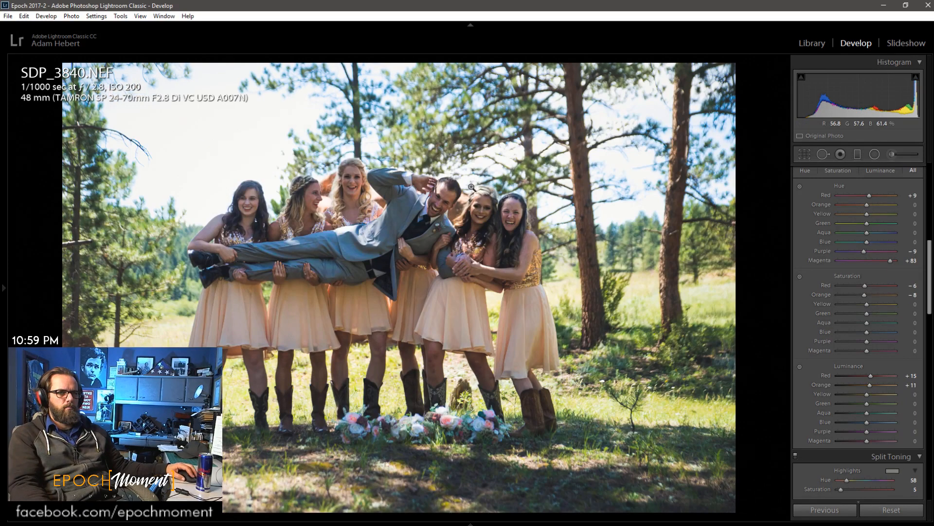
{"action": "key", "text": "Right"}
{"action": "key", "text": "Left"}
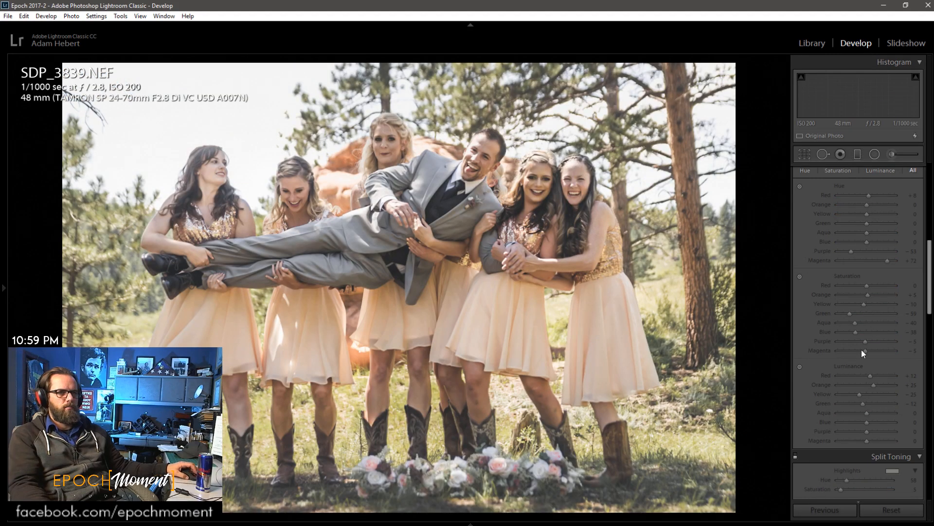
- Set SDP_3839's contrast to +19, highlights -71, shadows +44, blacks -6 and clarity +12, and check the result up close
{"action": "scroll", "coordinate": [803, 307], "scroll_direction": "up", "scroll_amount": 10}
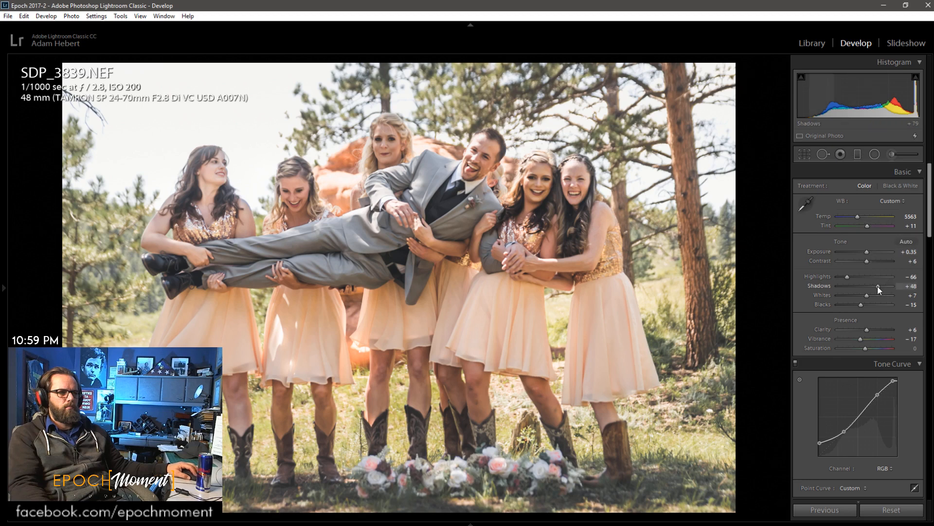
{"action": "left_click_drag", "start_coordinate": [880, 287], "coordinate": [870, 262]}
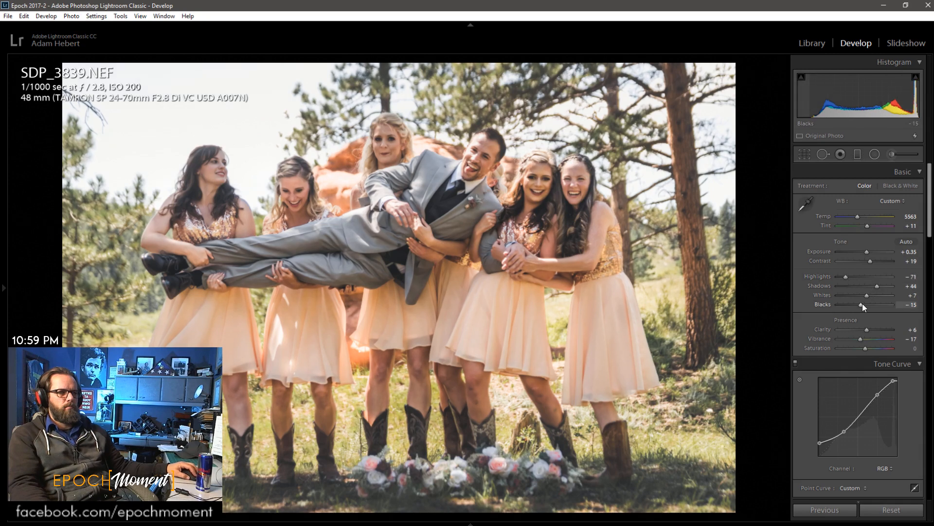
{"action": "left_click_drag", "start_coordinate": [863, 304], "coordinate": [867, 329]}
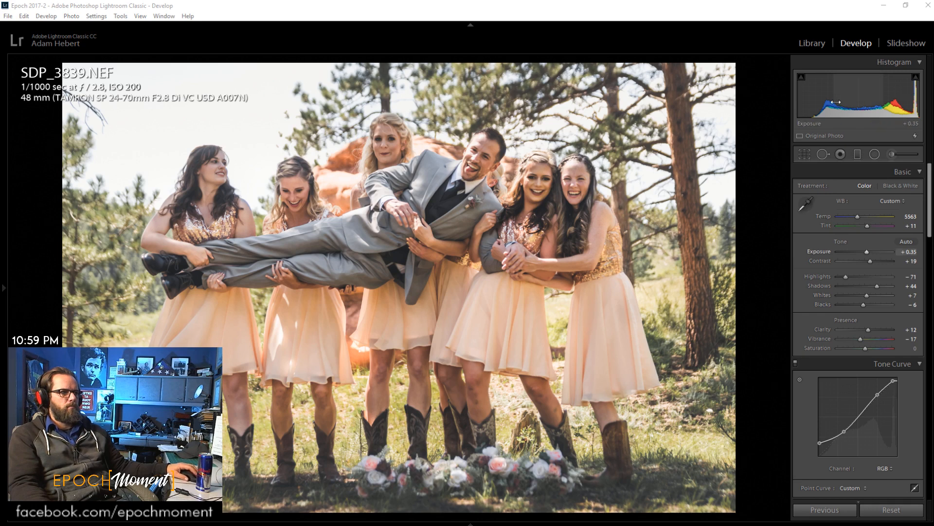
{"action": "left_click", "coordinate": [640, 8]}
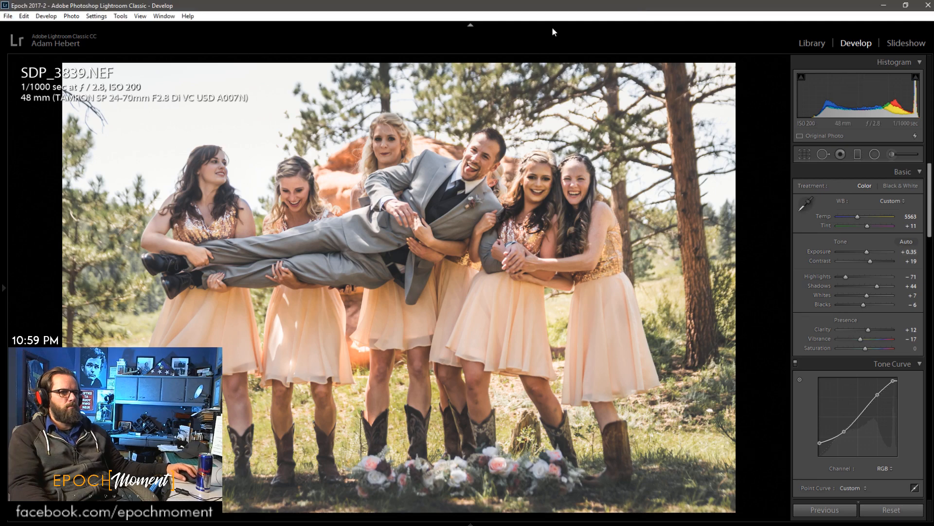
{"action": "left_click", "coordinate": [369, 161]}
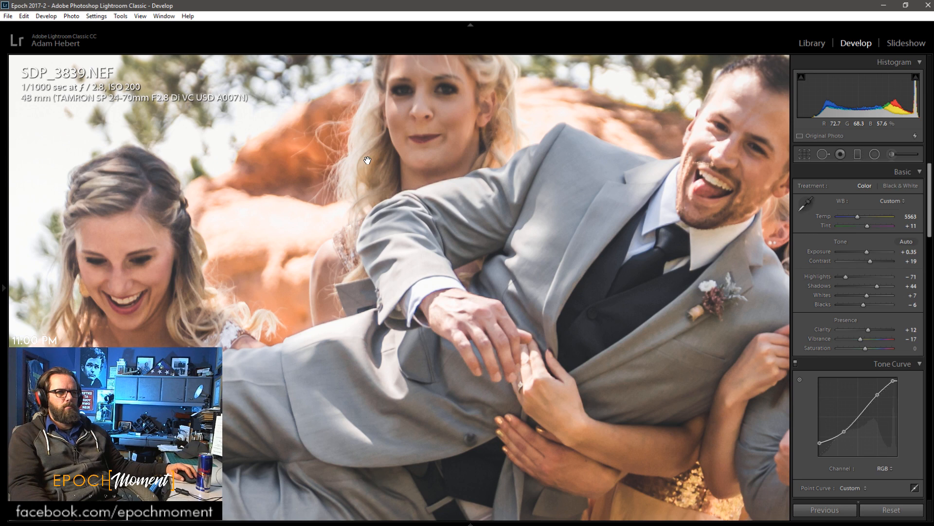
{"action": "left_click", "coordinate": [367, 161]}
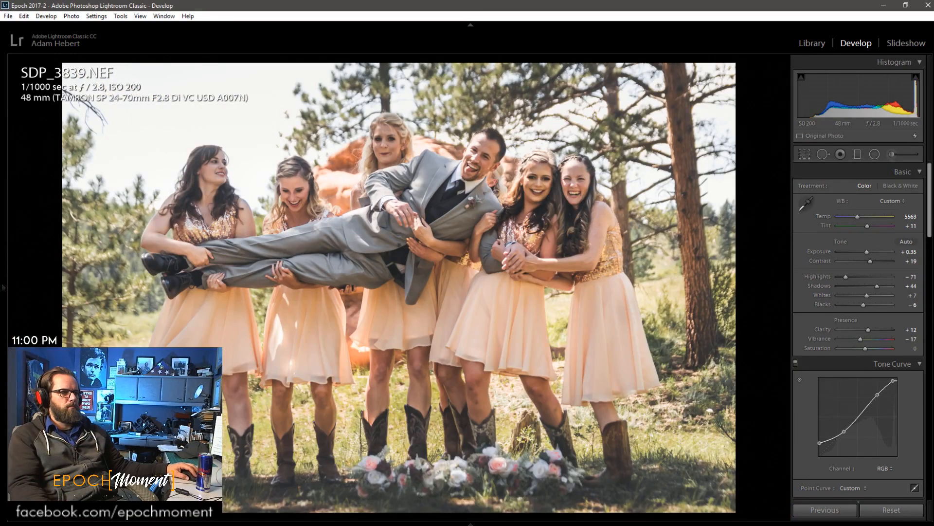
- View SDP_3838 and apply its develop settings to SDP_3840 as the previous photo's settings
{"action": "key", "text": "Left"}
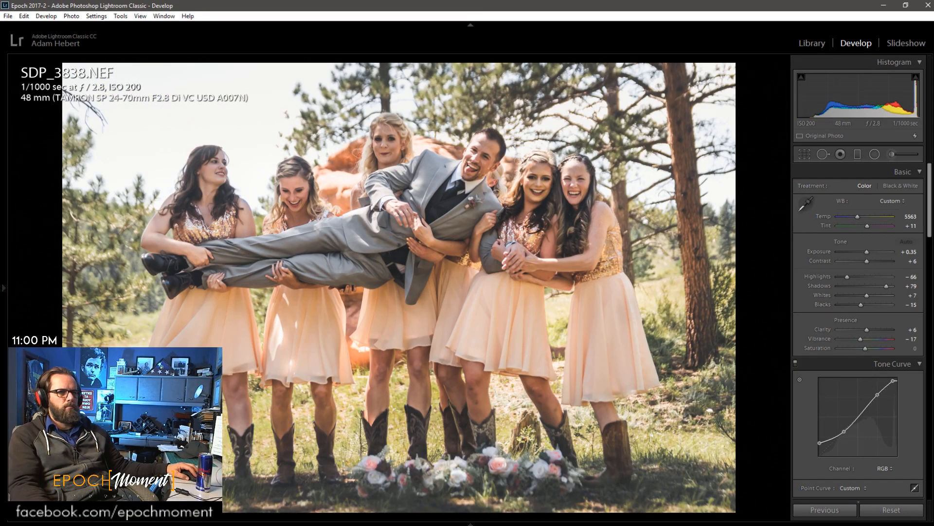
{"action": "key", "text": "Left"}
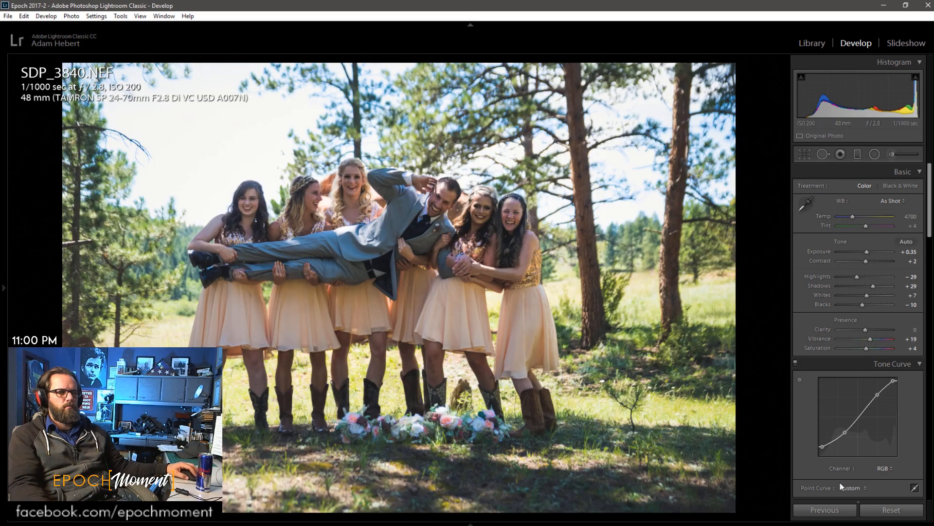
{"action": "left_click", "coordinate": [834, 511]}
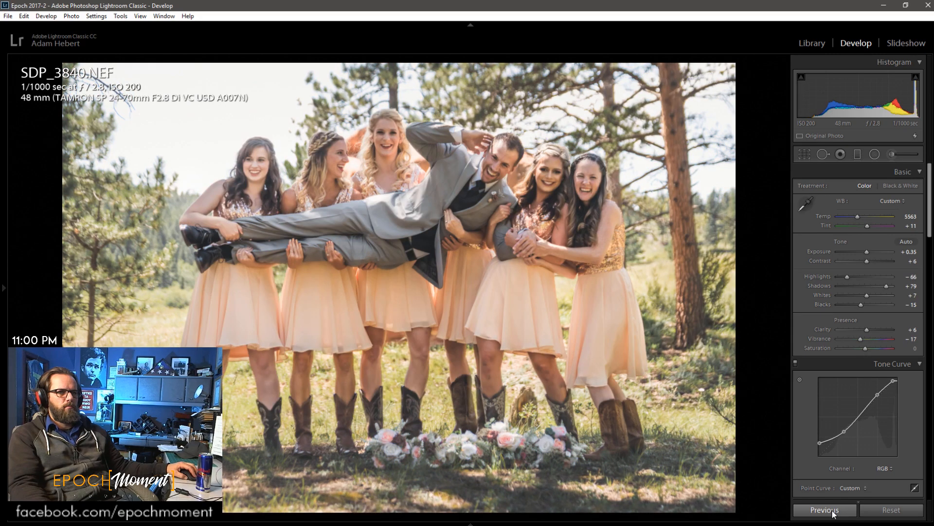
- Examine the inverted radial filter and the adjustment brush mask on SDP_3840, and close the local adjustment tools
{"action": "left_click", "coordinate": [874, 153]}
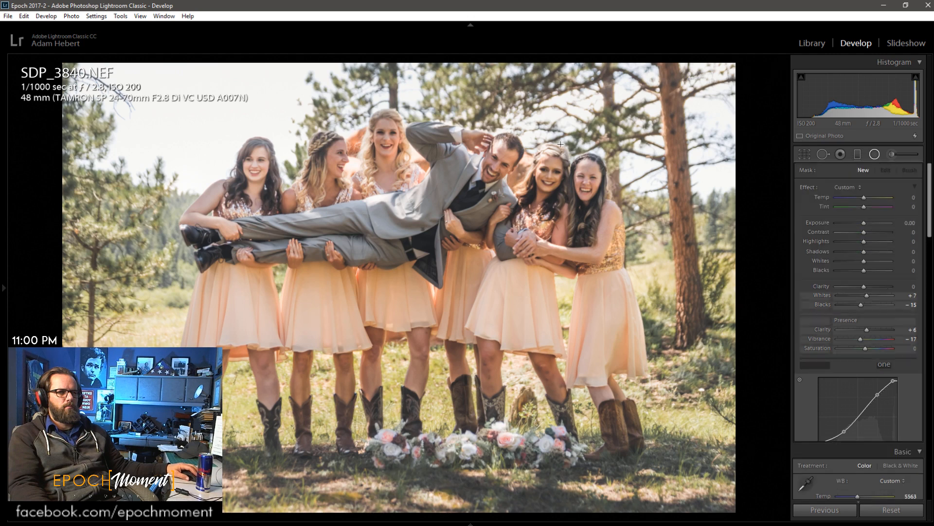
{"action": "left_click", "coordinate": [364, 283]}
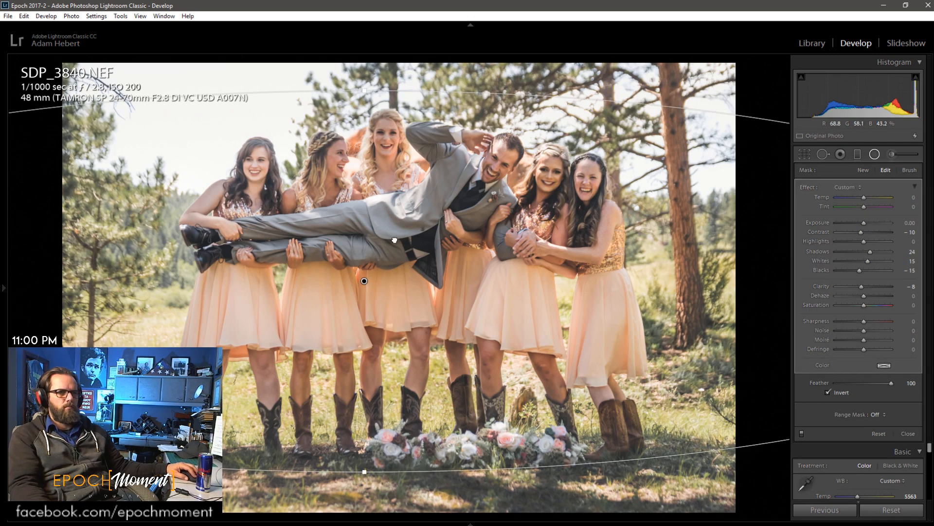
{"action": "left_click_drag", "start_coordinate": [364, 281], "coordinate": [394, 240]}
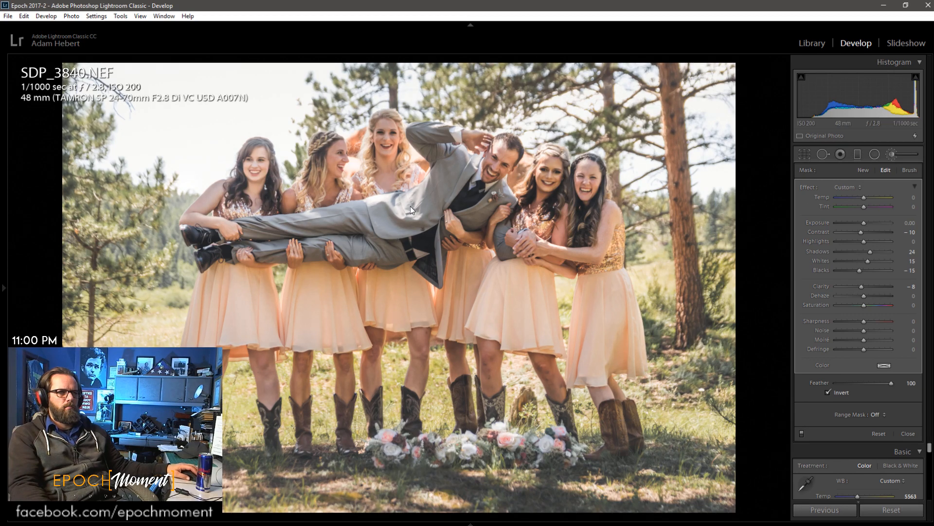
{"action": "key", "text": "k"}
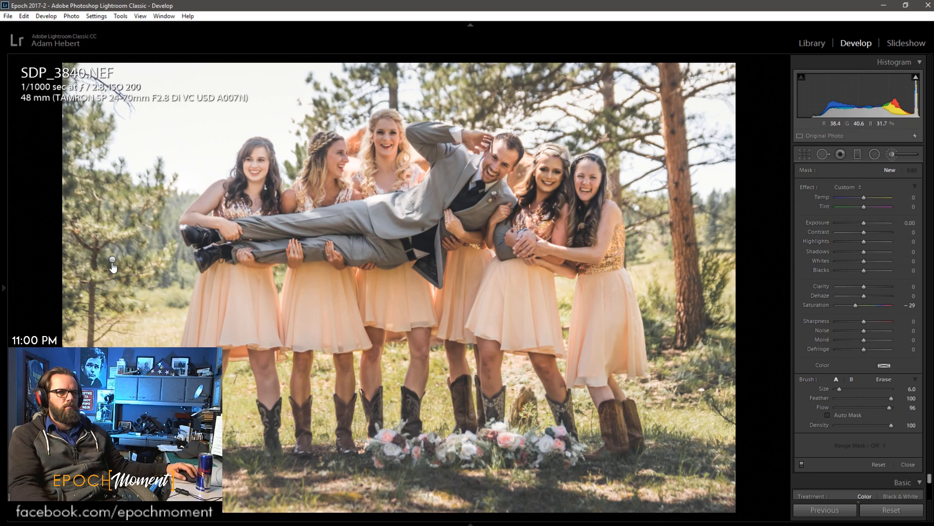
{"action": "mouse_move", "coordinate": [112, 263]}
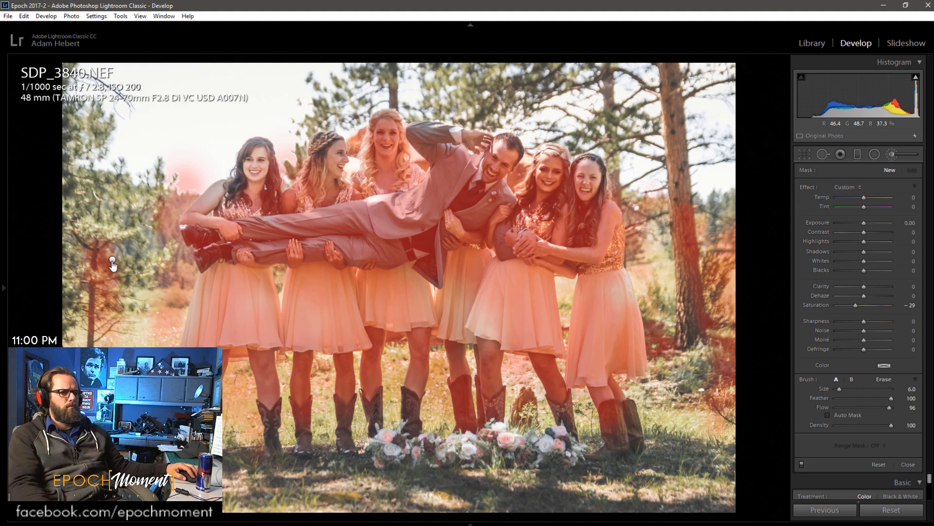
{"action": "left_click", "coordinate": [112, 261]}
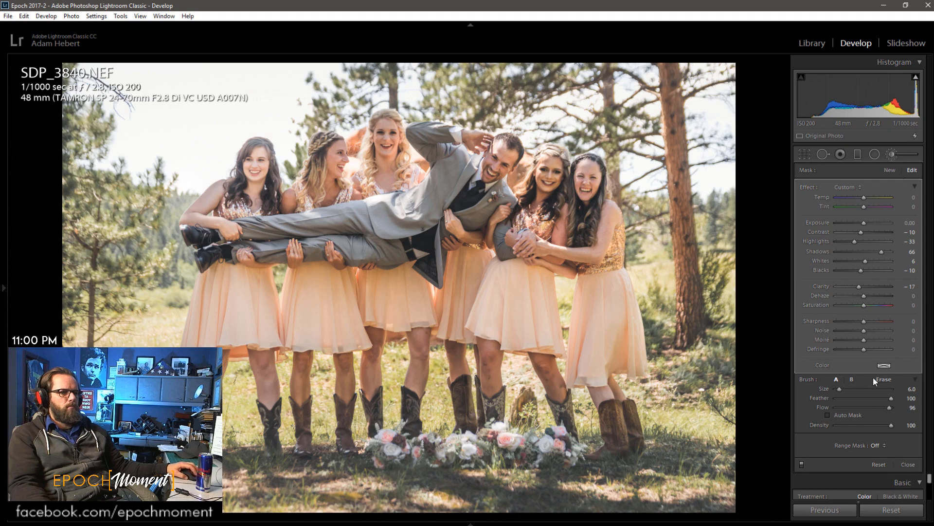
{"action": "left_click", "coordinate": [908, 464]}
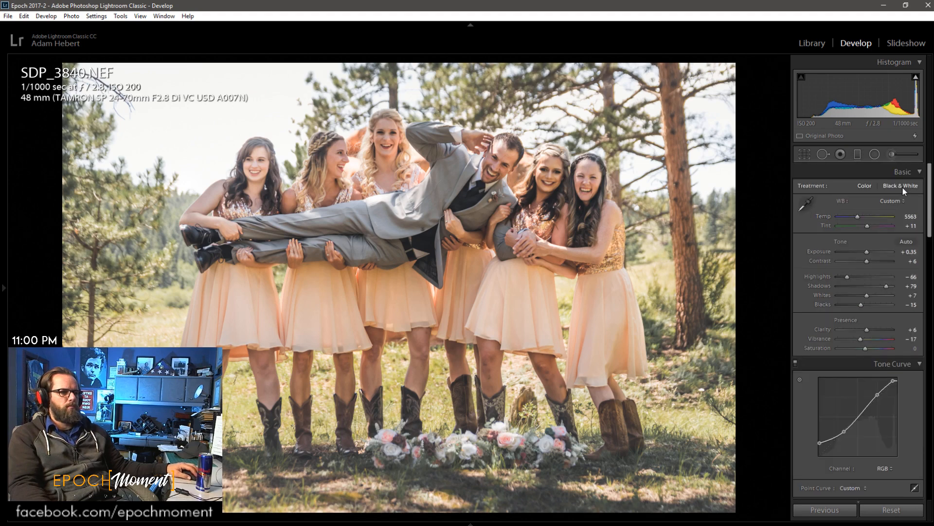
- Switch to the YouTube page in the browser with the motivational video
{"action": "left_click", "coordinate": [902, 186]}
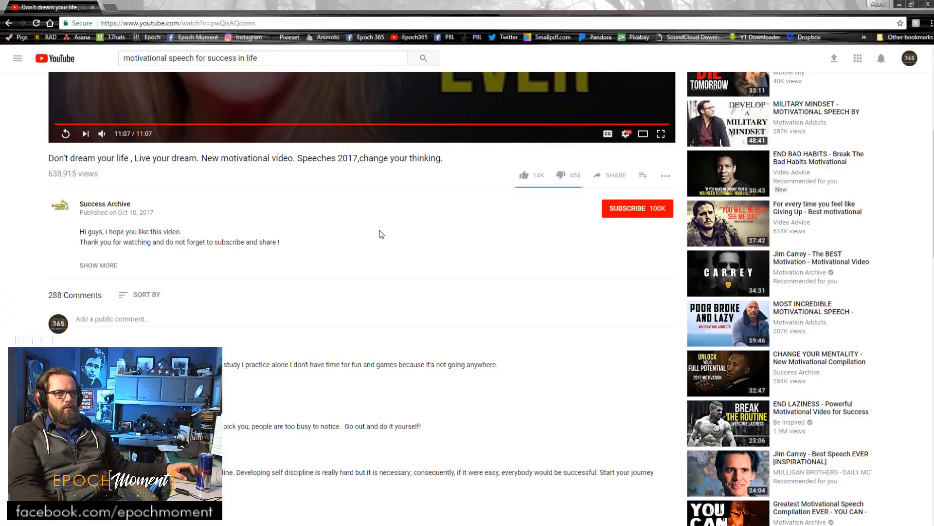
- Play the up-next video "The Secret to Self-Motivation | One of the Best Speeches Ever", skip its ad and return to Lightroom
{"action": "scroll", "coordinate": [381, 234], "scroll_direction": "up", "scroll_amount": 6}
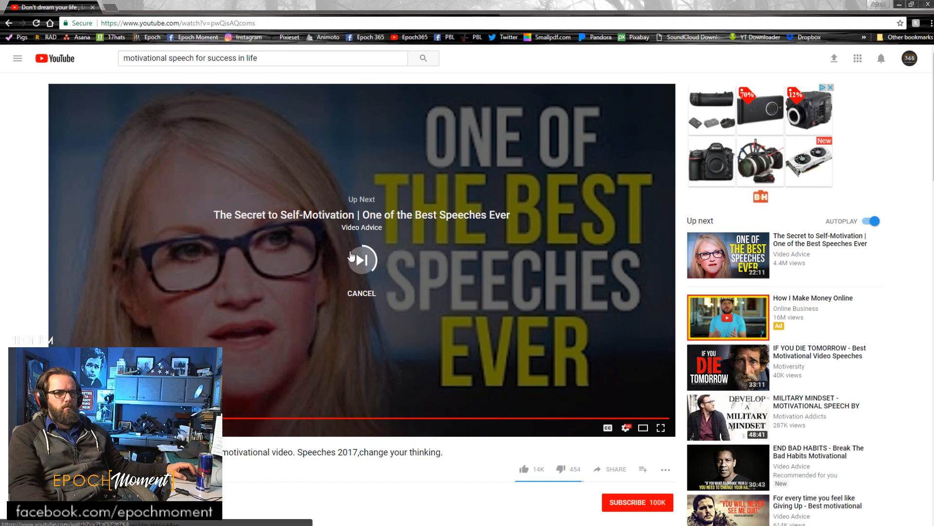
{"action": "left_click", "coordinate": [362, 261]}
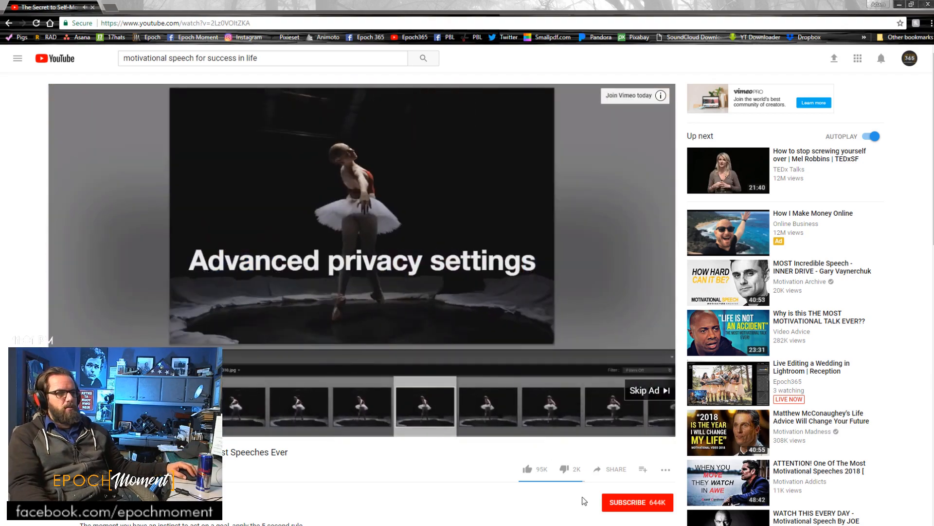
{"action": "left_click", "coordinate": [645, 395]}
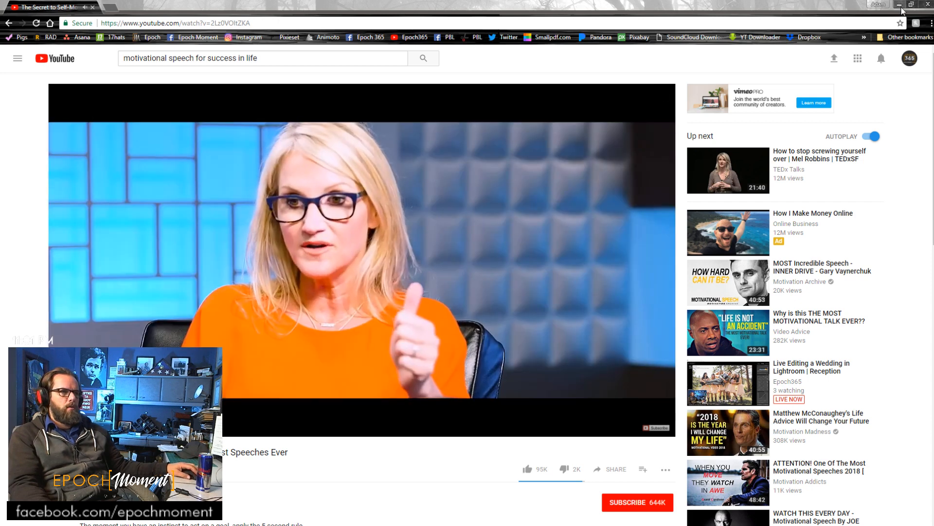
{"action": "left_click", "coordinate": [900, 5]}
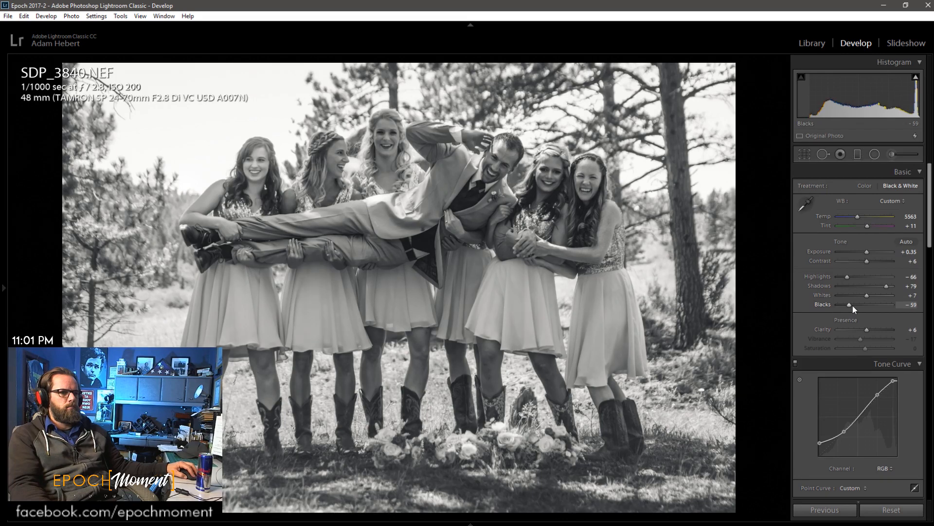
- Set SDP_3840's whites to +55 and clarity to +12, raise the tone curve's shadow end to about 23.5% and slightly lower its highlight end
{"action": "left_click", "coordinate": [880, 297]}
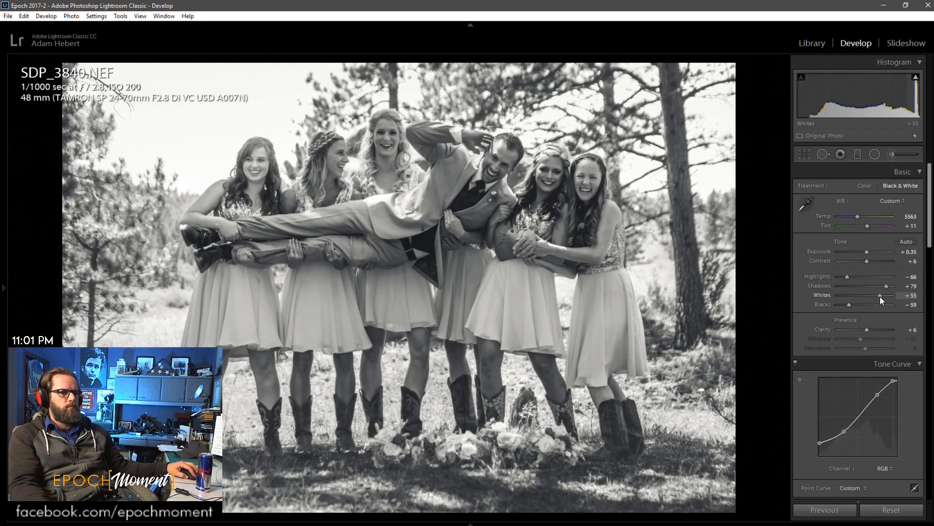
{"action": "left_click_drag", "start_coordinate": [864, 329], "coordinate": [865, 329]}
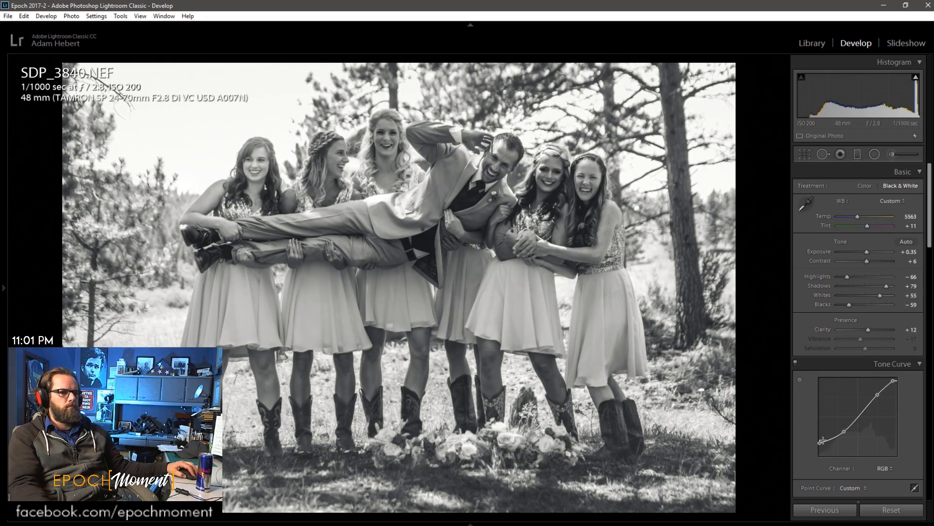
{"action": "left_click_drag", "start_coordinate": [820, 440], "coordinate": [823, 448]}
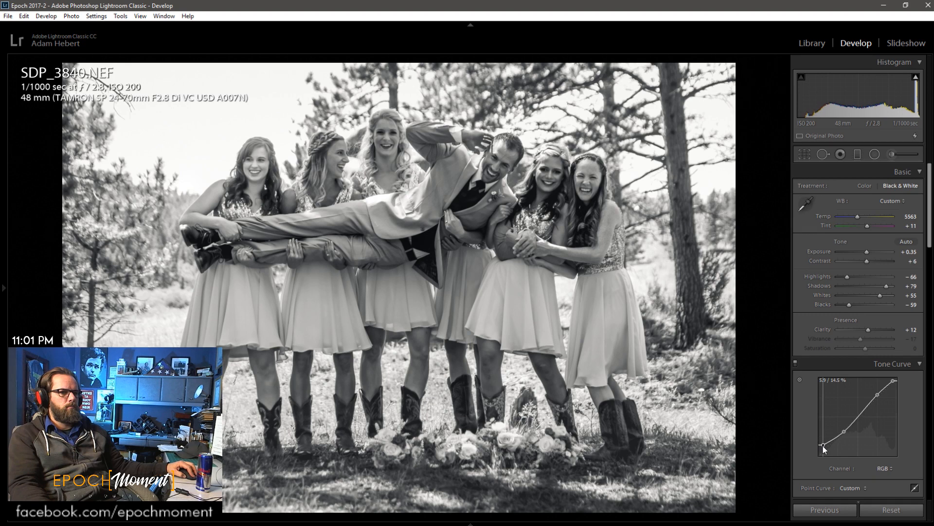
{"action": "left_click_drag", "start_coordinate": [822, 445], "coordinate": [822, 437]}
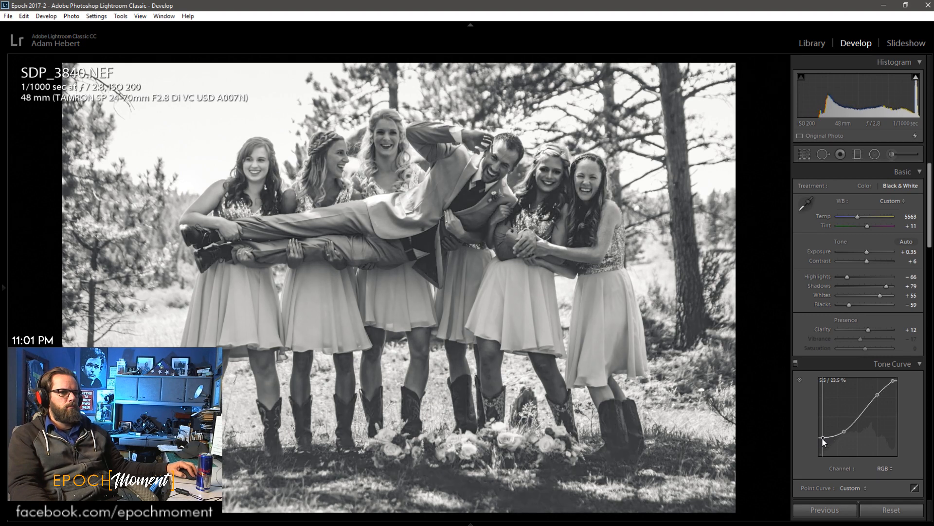
{"action": "left_click_drag", "start_coordinate": [894, 381], "coordinate": [895, 381]}
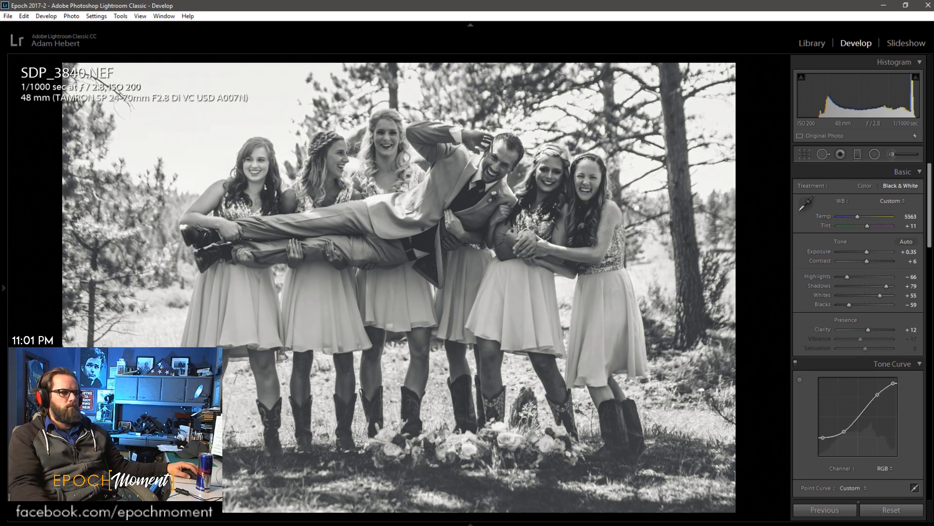
- Apply the previous photo's develop settings to SDP_3842
{"action": "key", "text": "Right"}
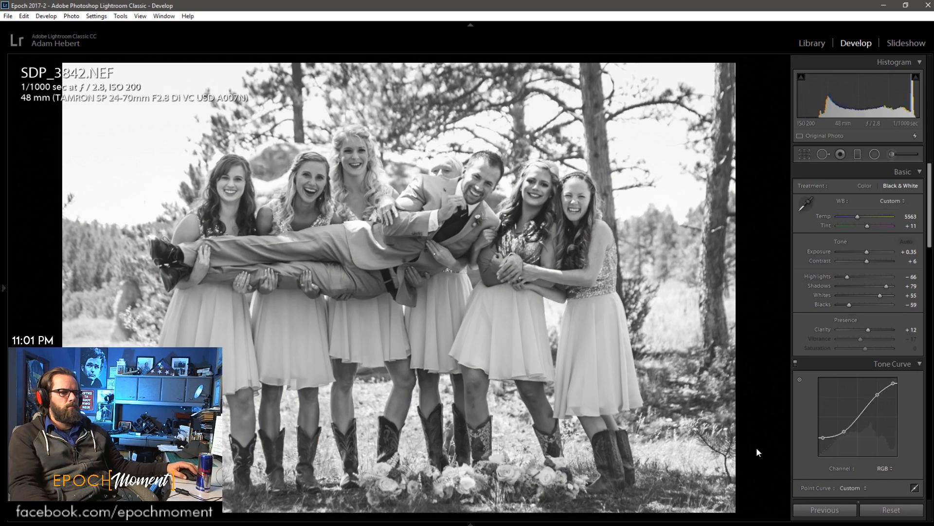
{"action": "left_click", "coordinate": [825, 510]}
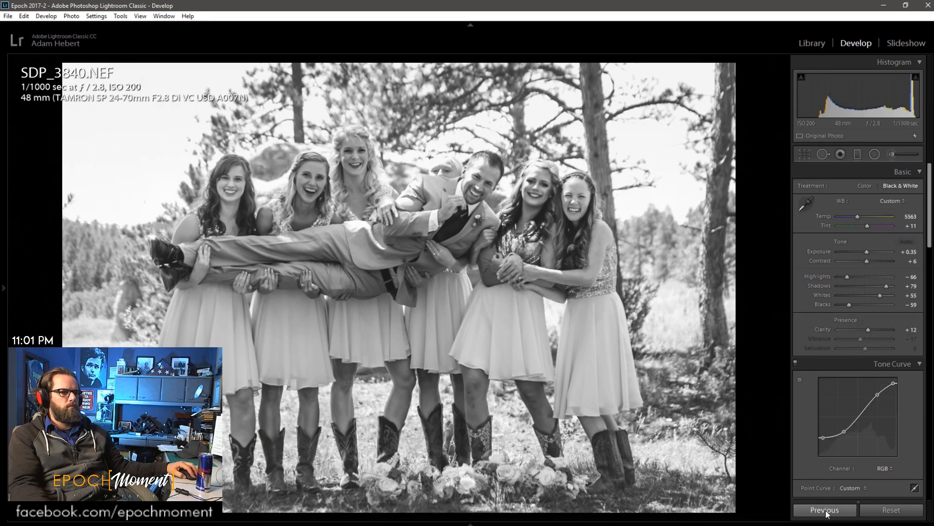
- Move on to the other black-and-white SDP_3840 version and set its contrast to +24, highlights to -64 and shadows to +59
{"action": "key", "text": "Right"}
{"action": "left_click", "coordinate": [825, 509]}
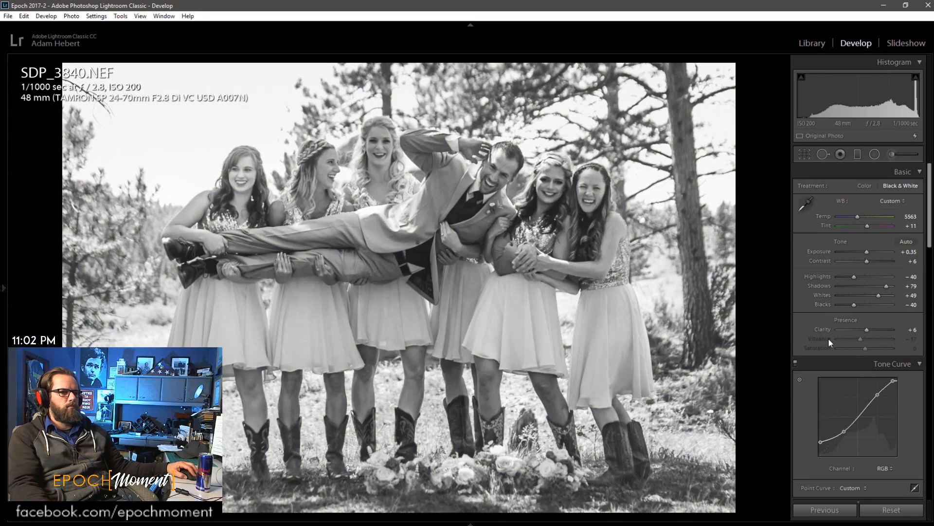
{"action": "left_click_drag", "start_coordinate": [886, 286], "coordinate": [872, 263]}
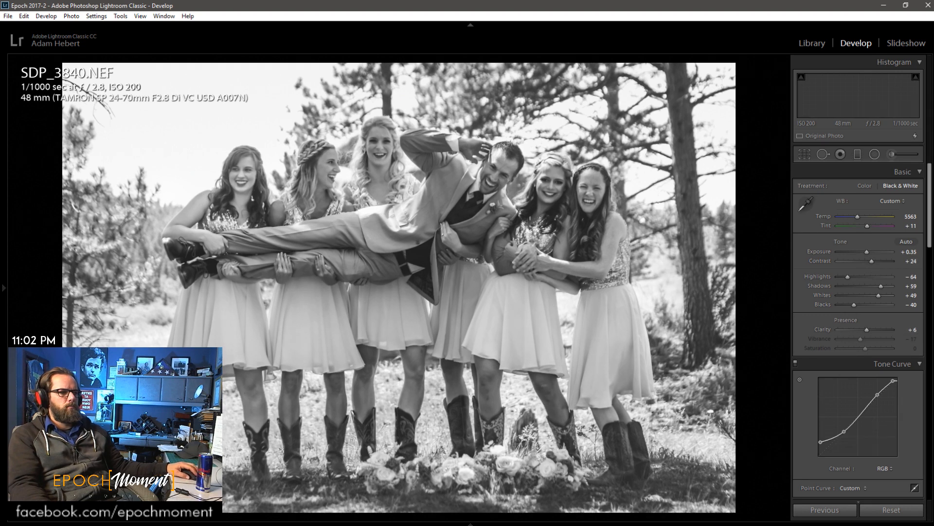
- Try applying the previous photo's black-and-white develop settings to DSC_1010
{"action": "key", "text": "Right"}
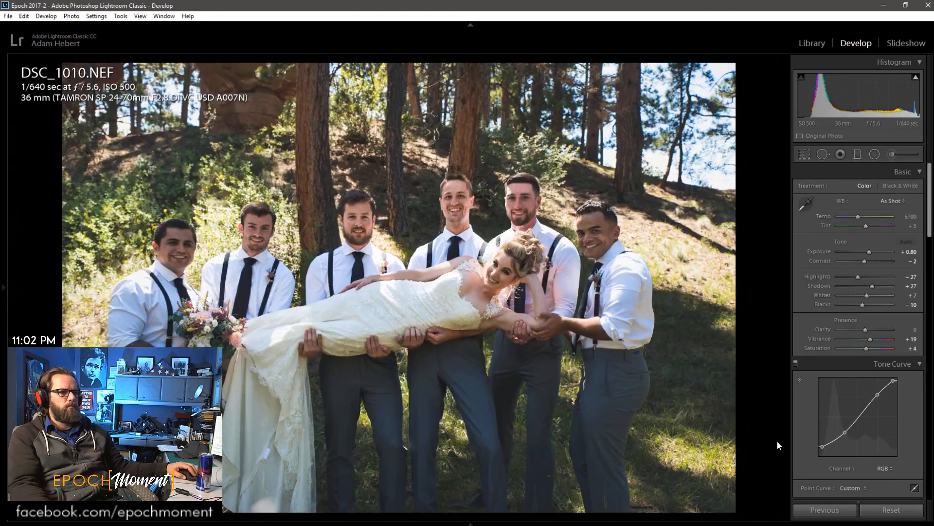
{"action": "left_click", "coordinate": [826, 510]}
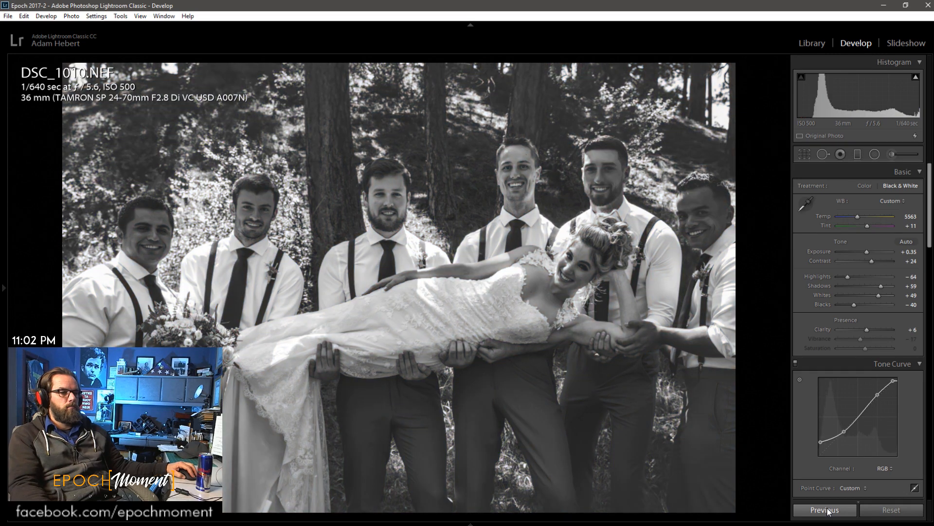
{"action": "left_click", "coordinate": [826, 510]}
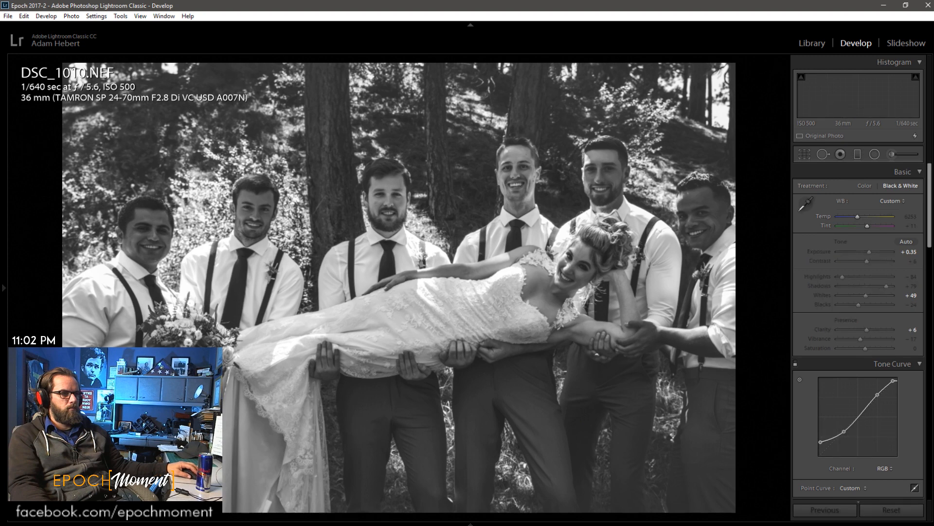
- View DSC_1011 and apply its colour develop settings to DSC_1010 as the previous photo's settings
{"action": "key", "text": "Right"}
{"action": "key", "text": "Left"}
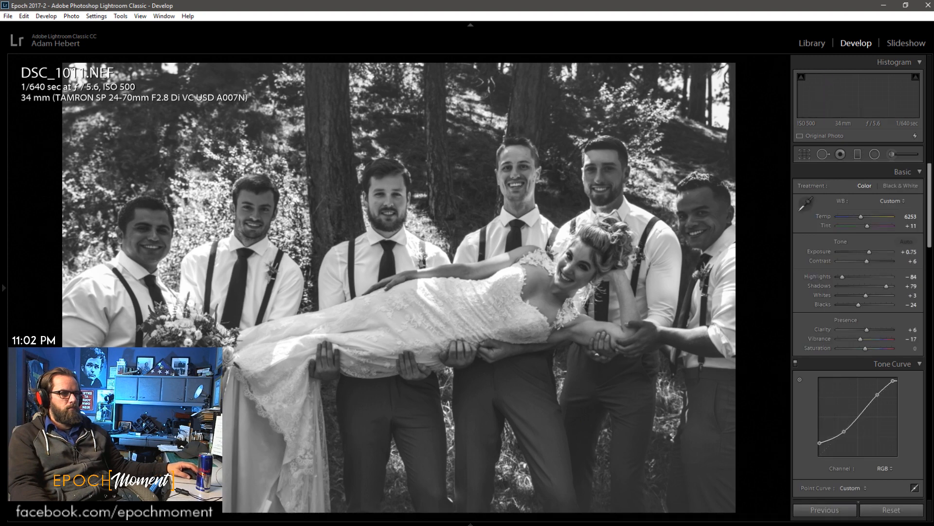
{"action": "left_click", "coordinate": [826, 514]}
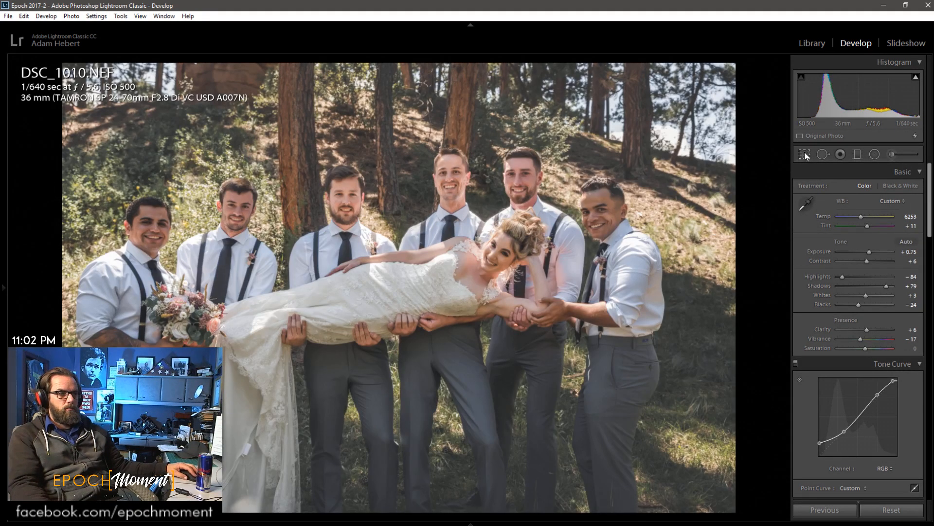
- Crop DSC_1010 to a wider custom aspect by trimming its upper and lower edges, reposition the group in the frame and finish the crop
{"action": "left_click", "coordinate": [805, 154]}
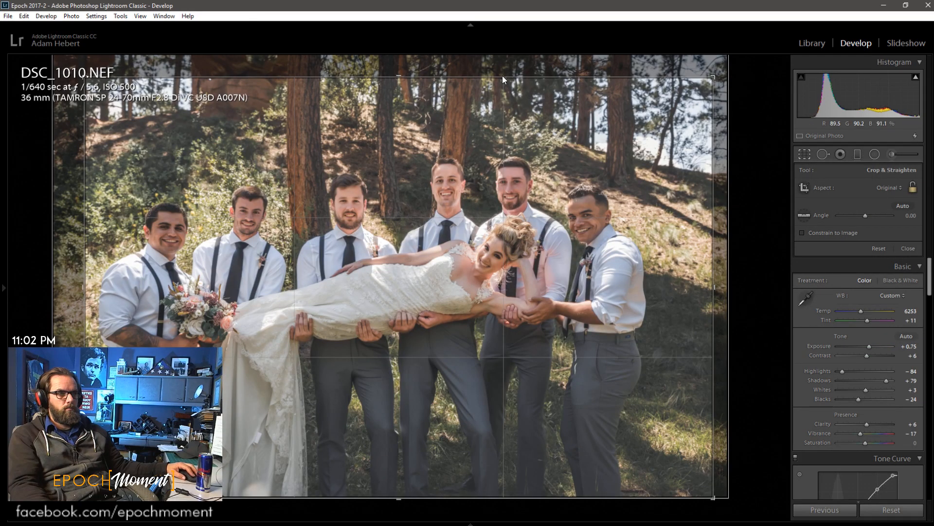
{"action": "left_click_drag", "start_coordinate": [503, 80], "coordinate": [484, 102]}
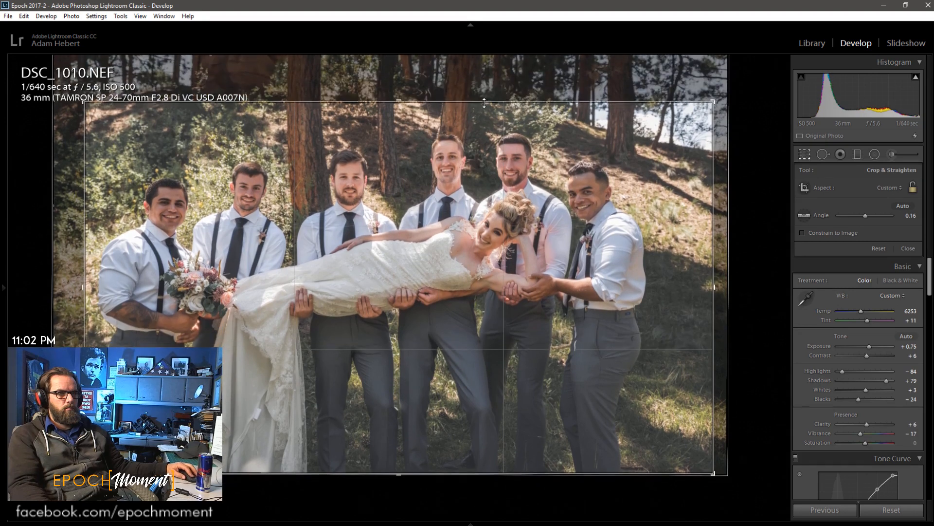
{"action": "left_click_drag", "start_coordinate": [418, 474], "coordinate": [416, 438]}
{"action": "left_click_drag", "start_coordinate": [422, 374], "coordinate": [437, 359]}
{"action": "left_click", "coordinate": [908, 248]}
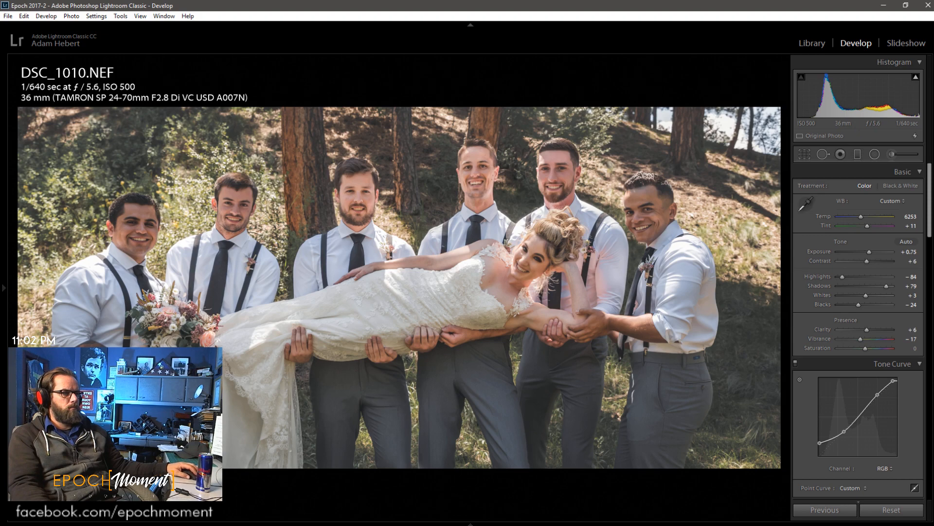
- Examine the groom's and bridesmaids' faces in SDP_3844 up close and check the whole photo in full screen
{"action": "key", "text": "Right"}
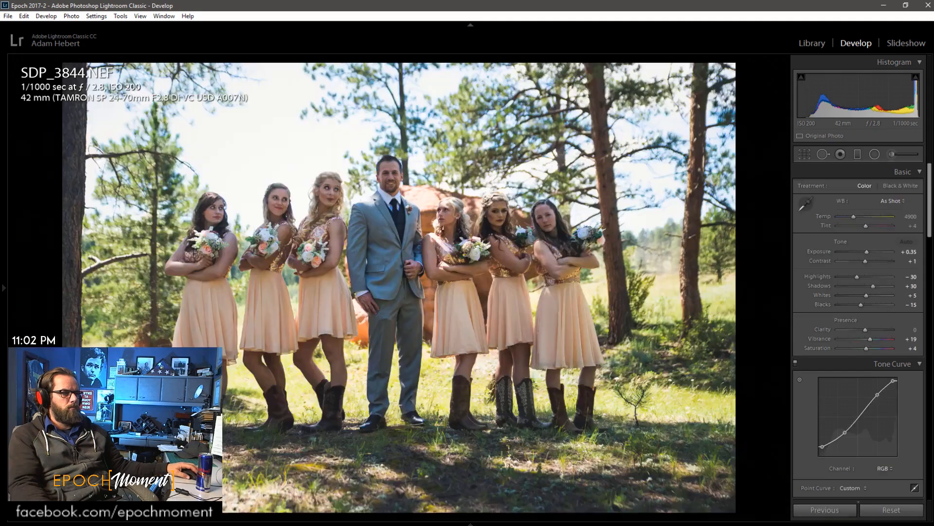
{"action": "left_click", "coordinate": [385, 180]}
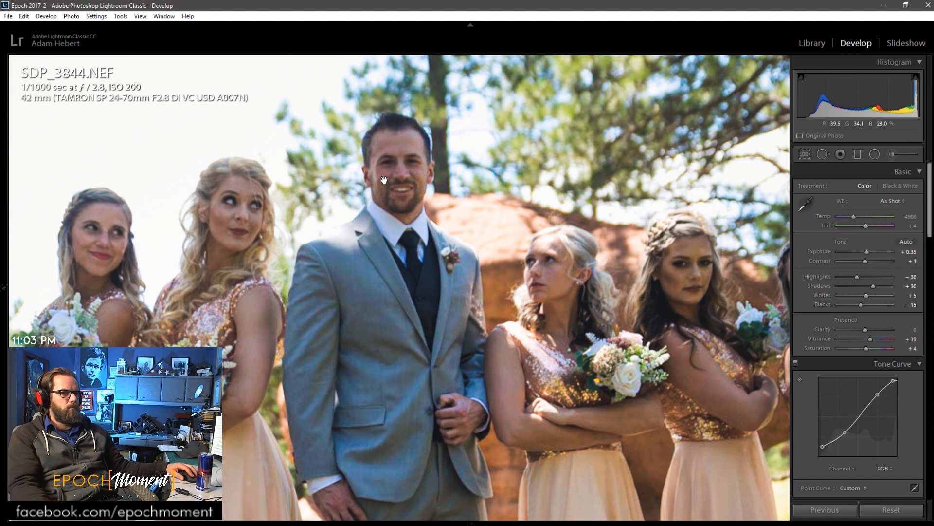
{"action": "key", "text": "ctrl+equal"}
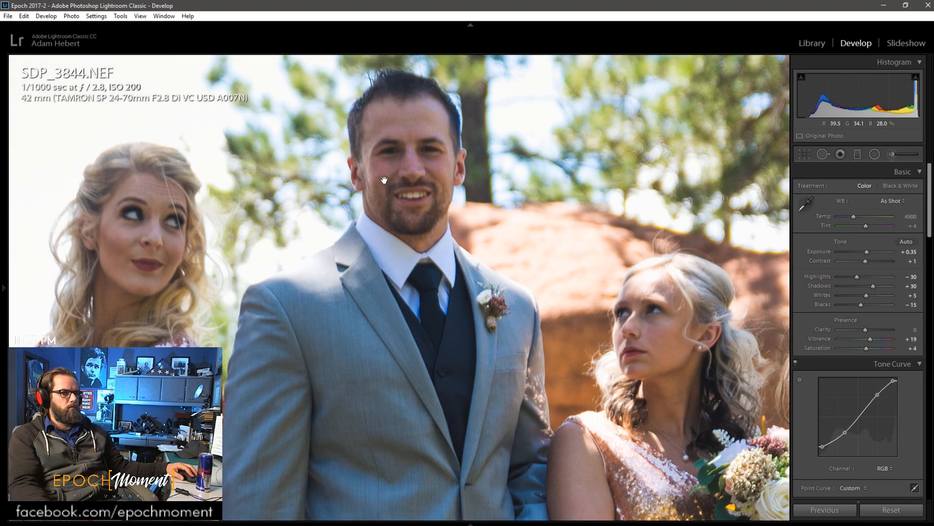
{"action": "key", "text": "ctrl+minus"}
{"action": "key", "text": "ctrl+minus"}
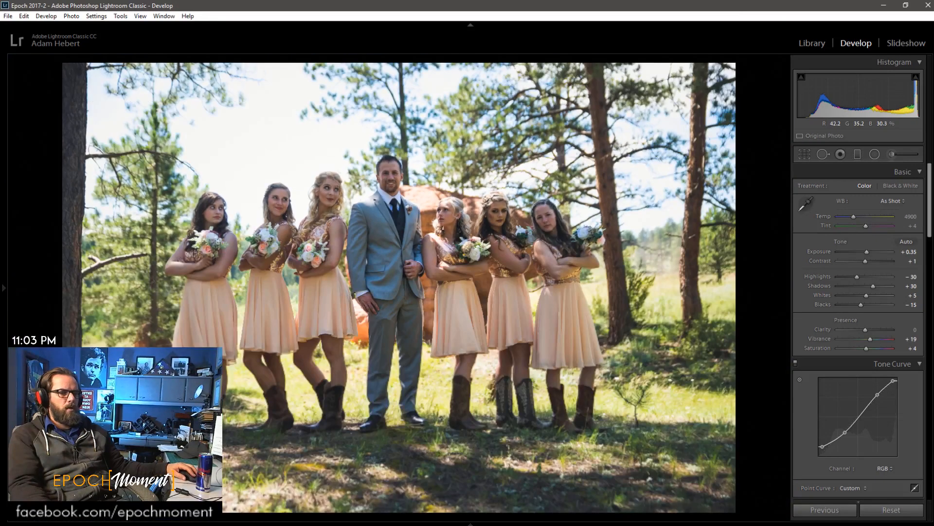
{"action": "key", "text": "f"}
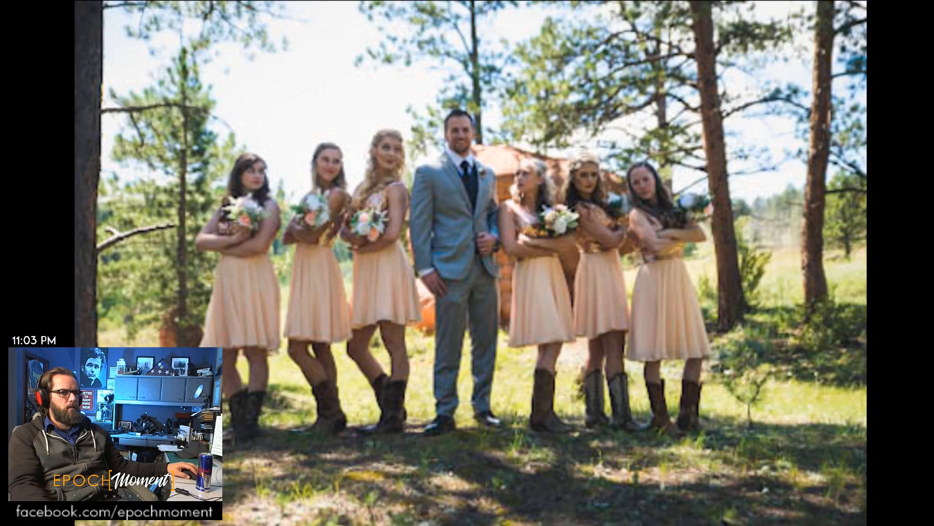
{"action": "key", "text": "f"}
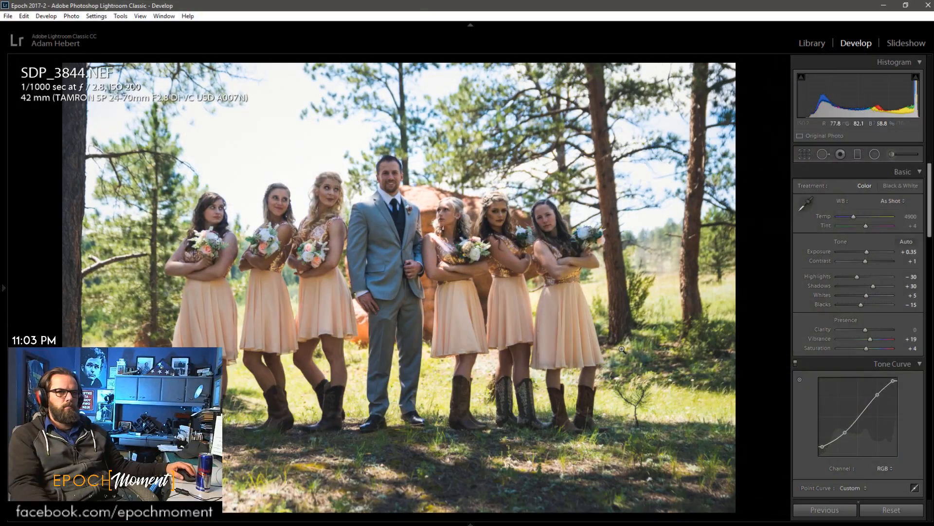
- Compare the faces in SDP_3845 and SDP_3846 up close, and apply SDP_3845's develop settings to SDP_3846
{"action": "key", "text": "Right"}
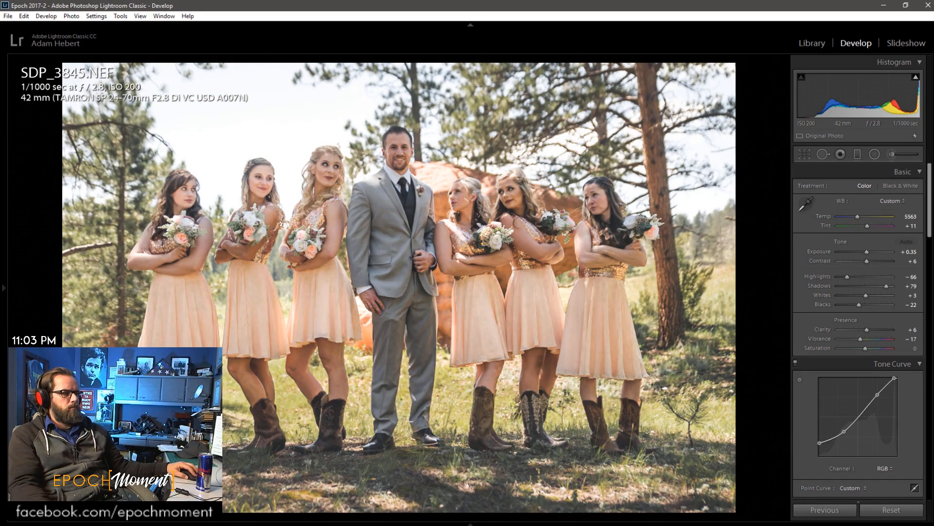
{"action": "key", "text": "Right"}
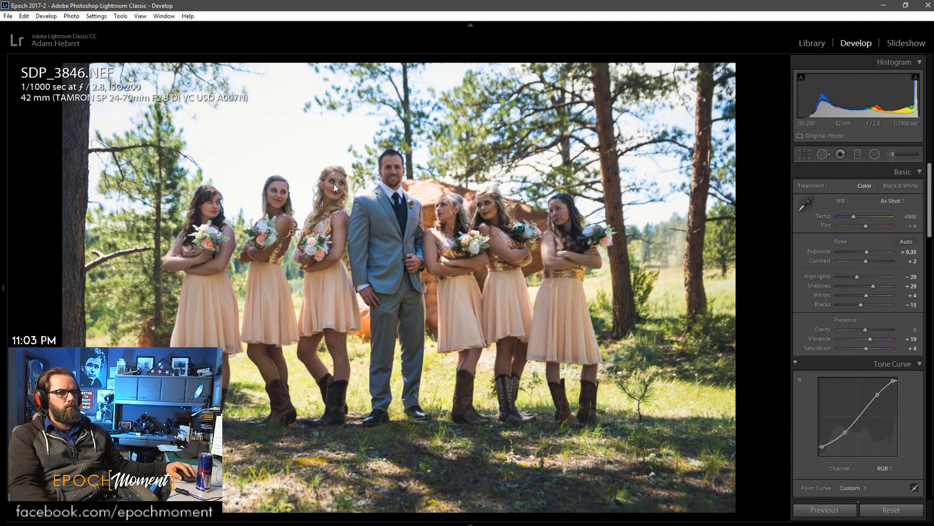
{"action": "left_click", "coordinate": [375, 175]}
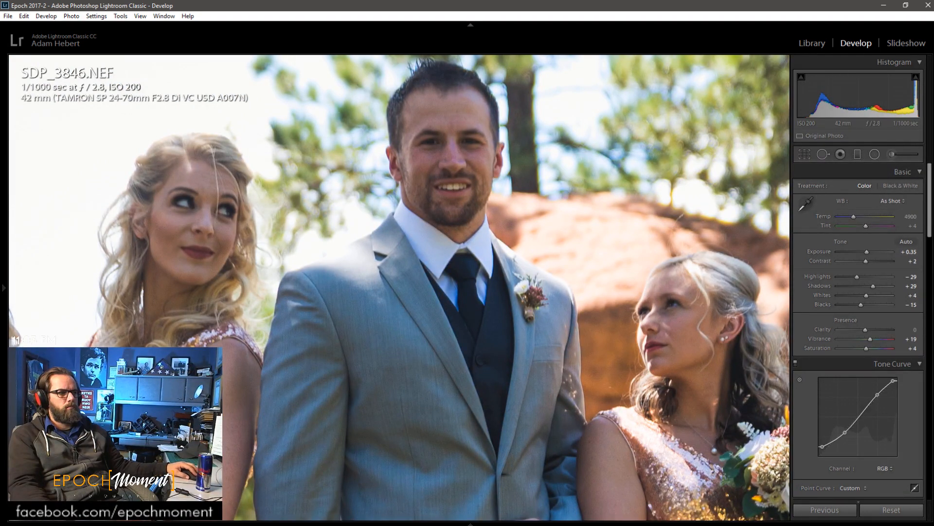
{"action": "key", "text": "Left"}
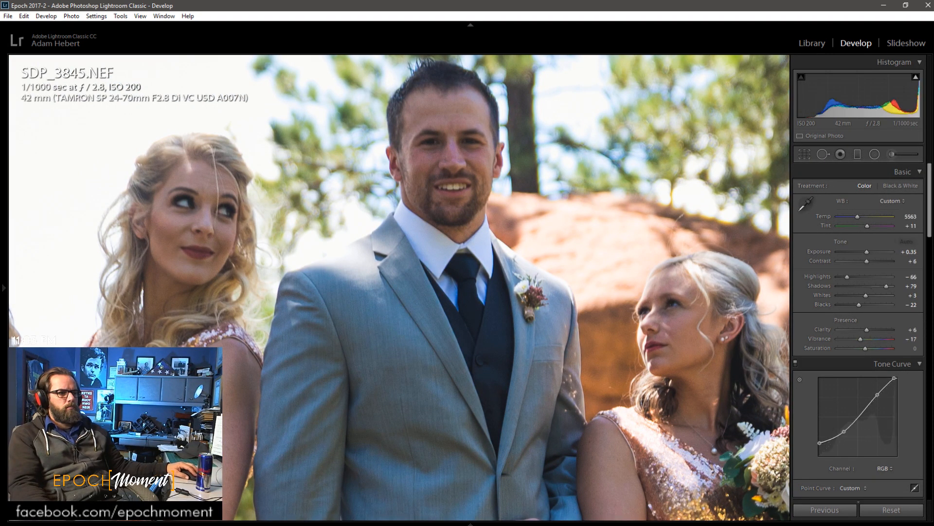
{"action": "key", "text": "Left"}
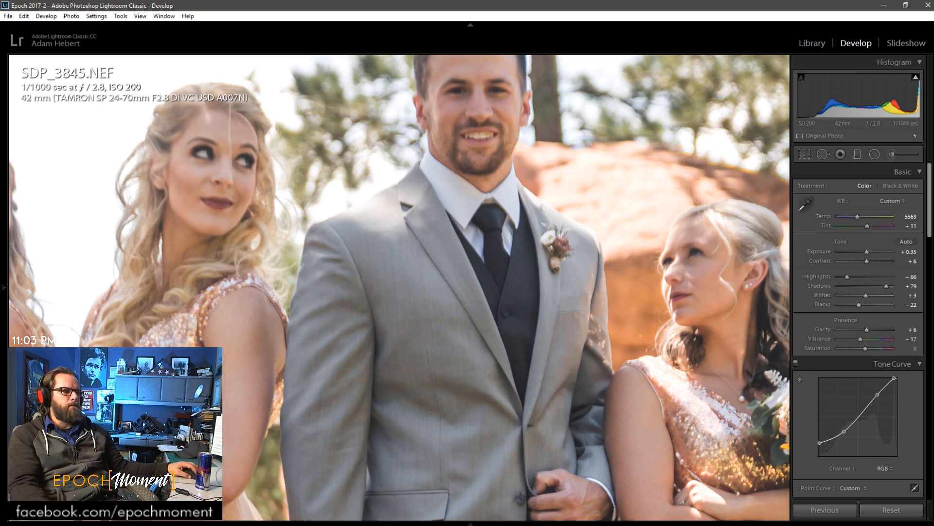
{"action": "key", "text": "Left"}
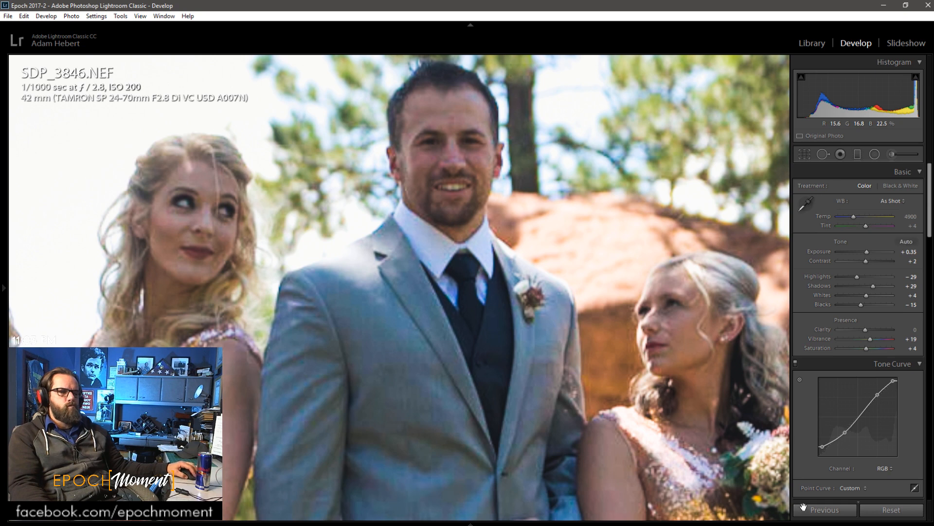
{"action": "left_click", "coordinate": [827, 511]}
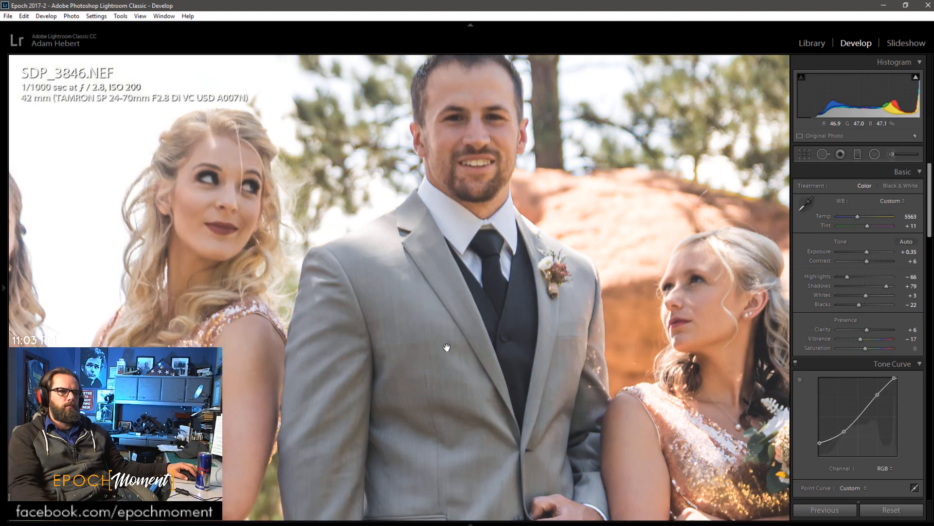
{"action": "left_click", "coordinate": [447, 347]}
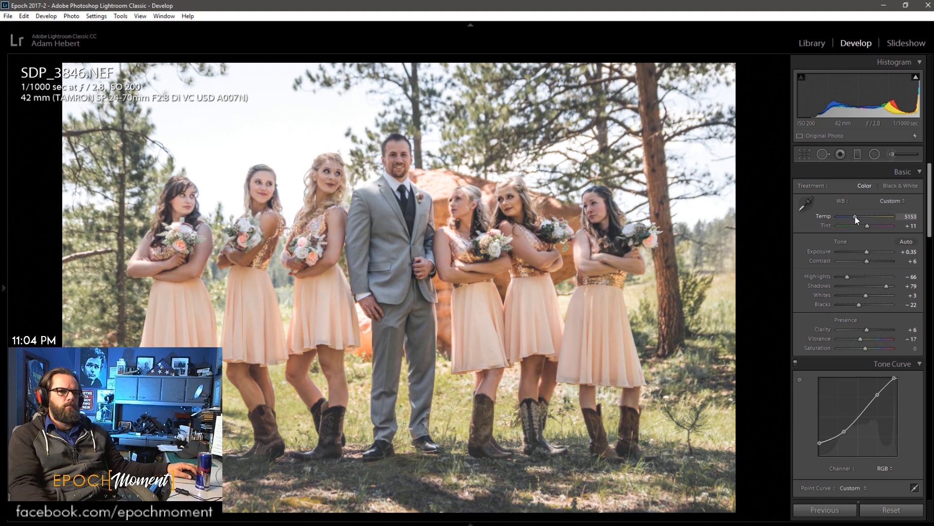
- Refine SDP_3846's tone by setting Contrast to +23, Shadows to +64 and Blacks to -12
{"action": "left_click_drag", "start_coordinate": [866, 265], "coordinate": [881, 285]}
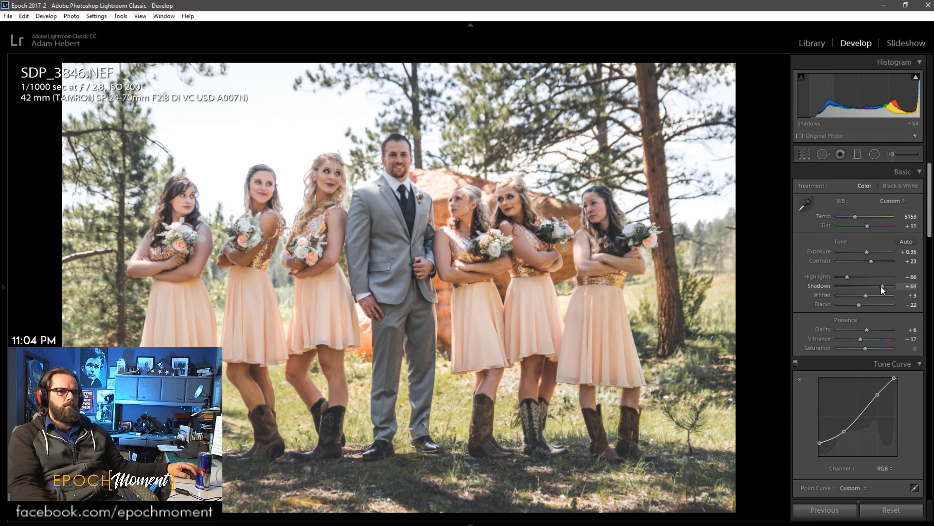
{"action": "left_click_drag", "start_coordinate": [860, 304], "coordinate": [863, 304]}
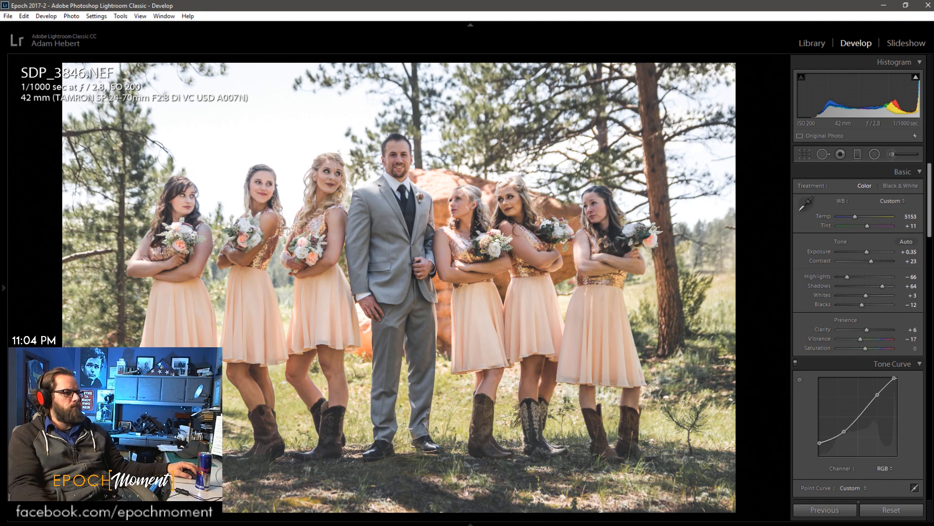
- Inspect the bride's face in DSC_1014 up close and clear that photo's star rating
{"action": "key", "text": "Right"}
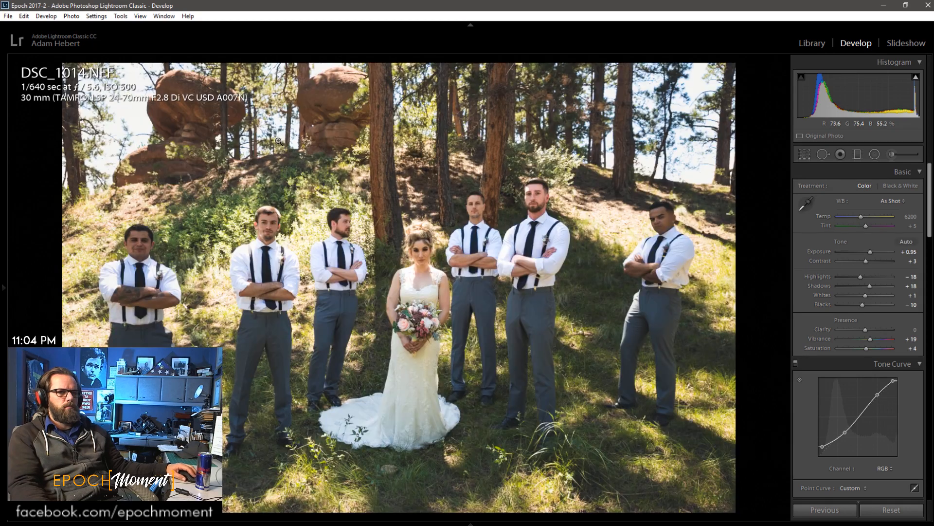
{"action": "left_click", "coordinate": [422, 254]}
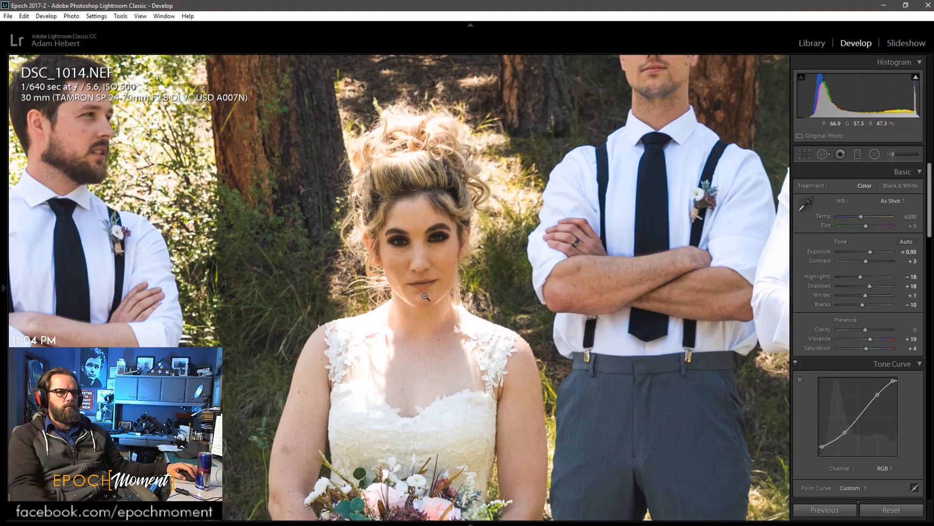
{"action": "left_click", "coordinate": [426, 296]}
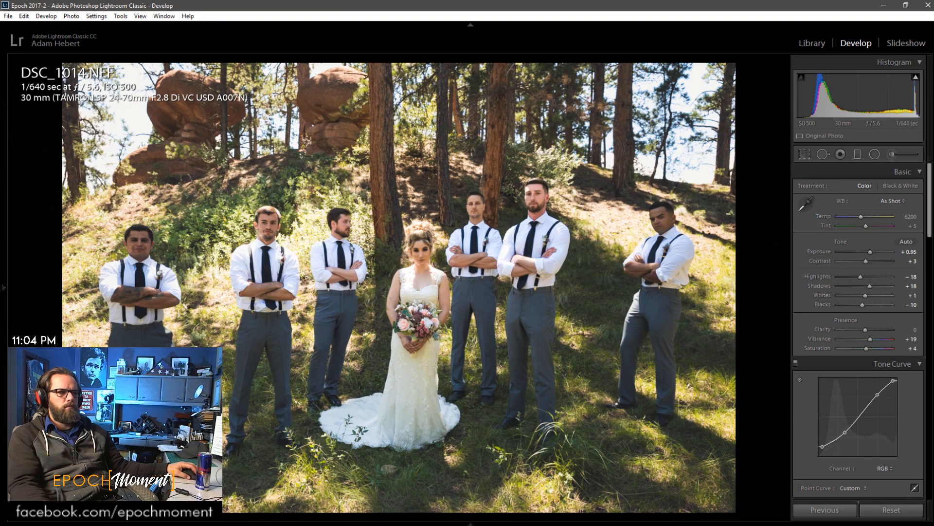
{"action": "key", "text": "0"}
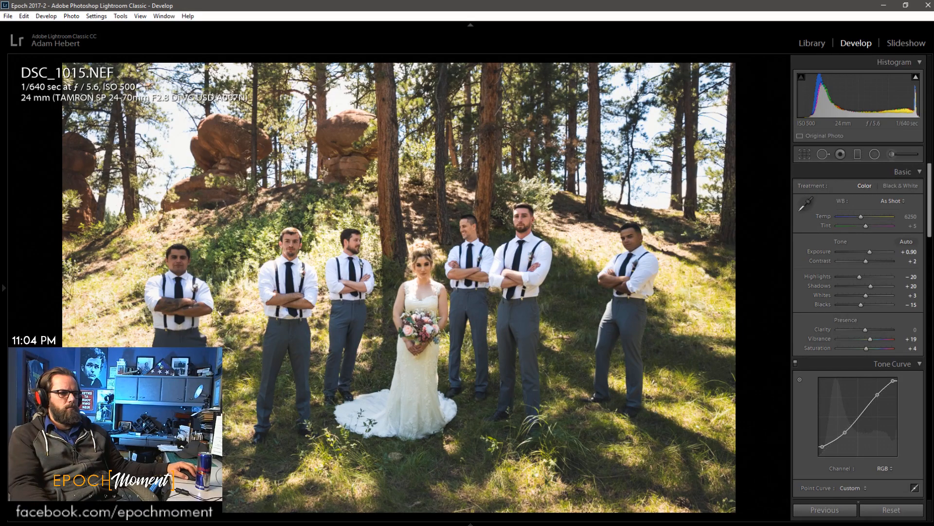
- Compare the neighbouring bride and groomsmen shots, and apply DSC_1012's develop settings to DSC_1015 as the previous photo's settings
{"action": "key", "text": "Right"}
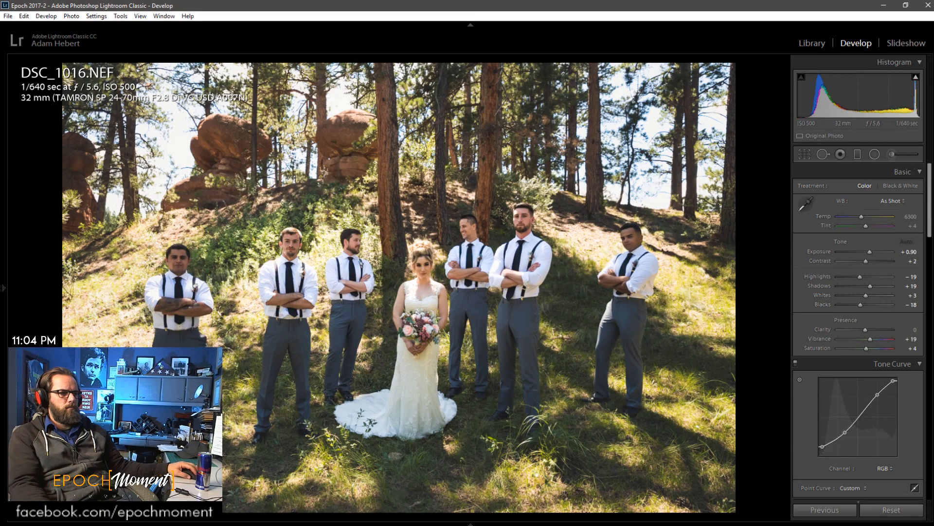
{"action": "key", "text": "Right"}
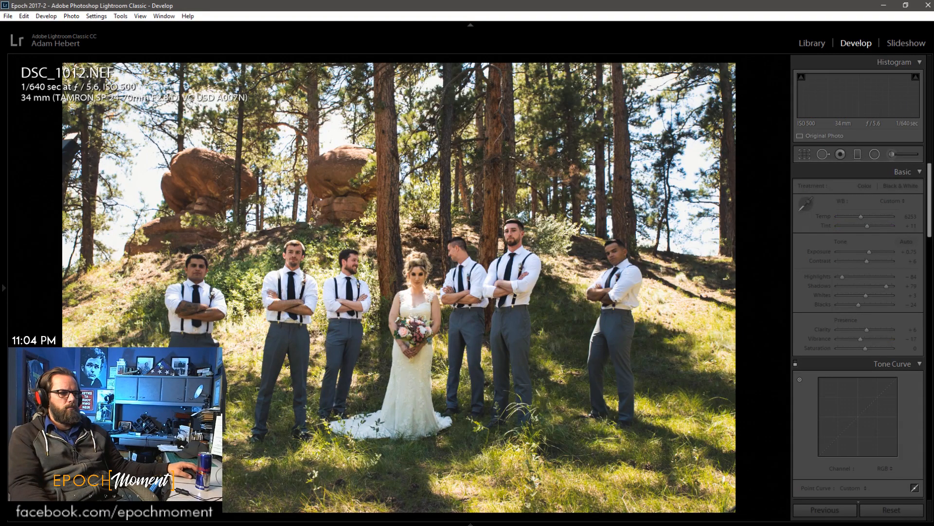
{"action": "key", "text": "Right"}
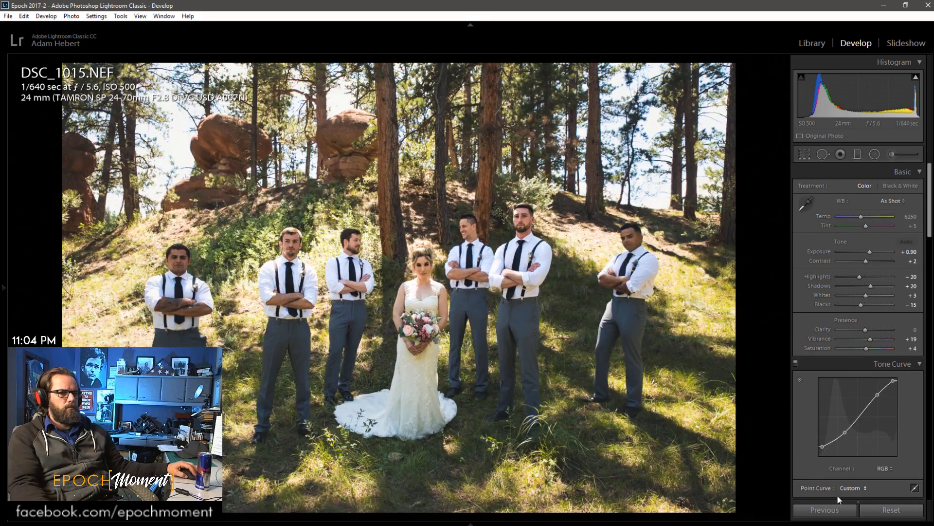
{"action": "left_click", "coordinate": [831, 510]}
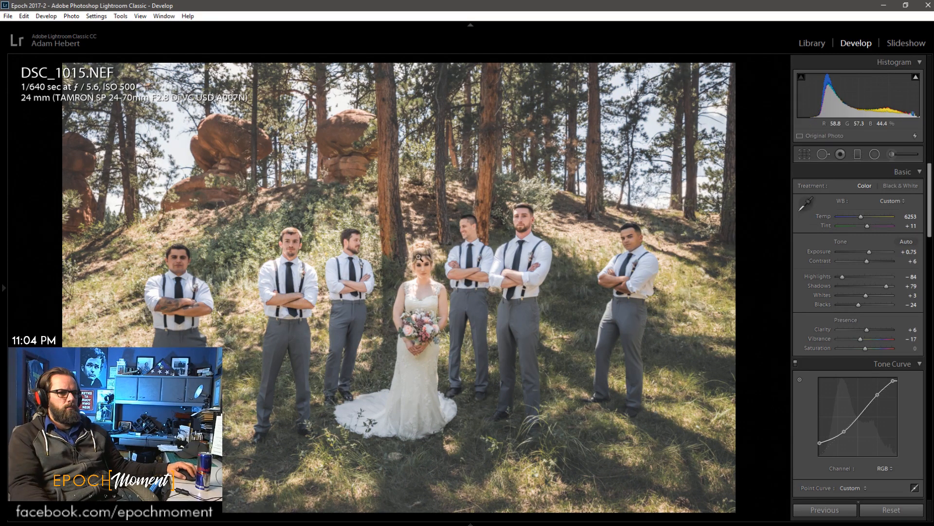
- Check the bride in DSC_1015 up close and set Shadows to +48, Contrast to +14 and Exposure to +0.67
{"action": "left_click", "coordinate": [444, 302]}
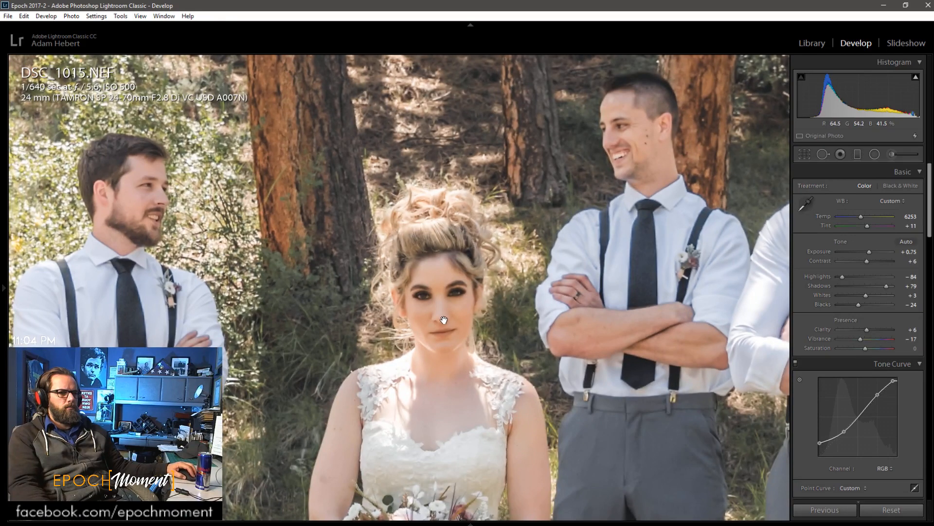
{"action": "left_click_drag", "start_coordinate": [455, 345], "coordinate": [456, 332]}
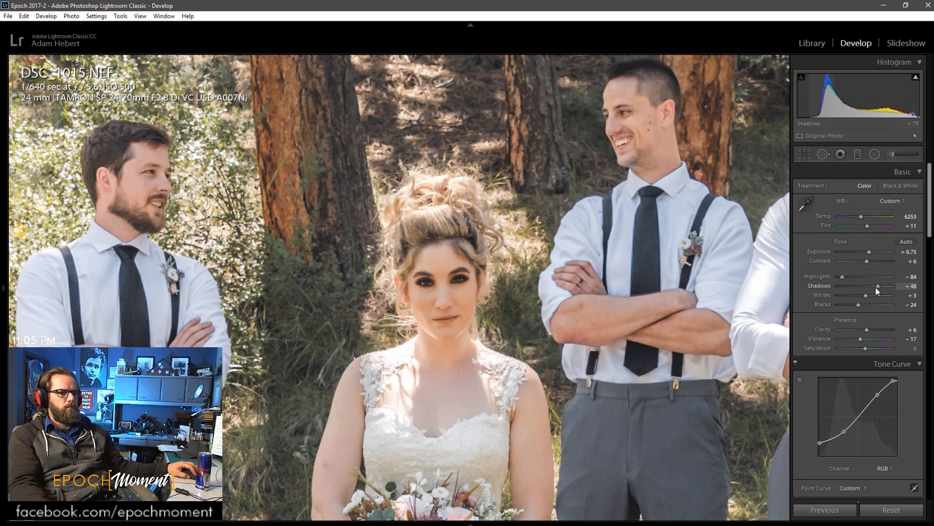
{"action": "left_click_drag", "start_coordinate": [867, 262], "coordinate": [869, 253]}
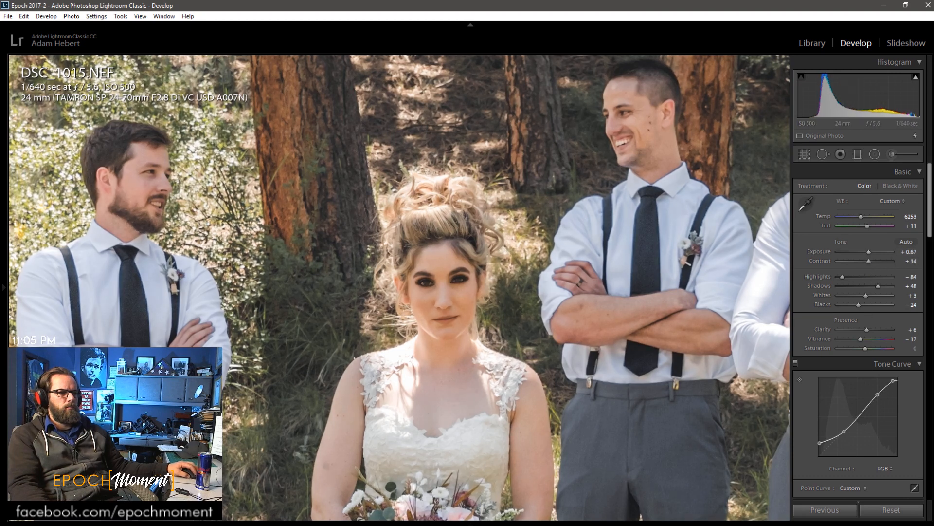
- Apply DSC_1015's develop settings to DSC_1016 and check the result on the bride up close and in the whole photo
{"action": "key", "text": "Right"}
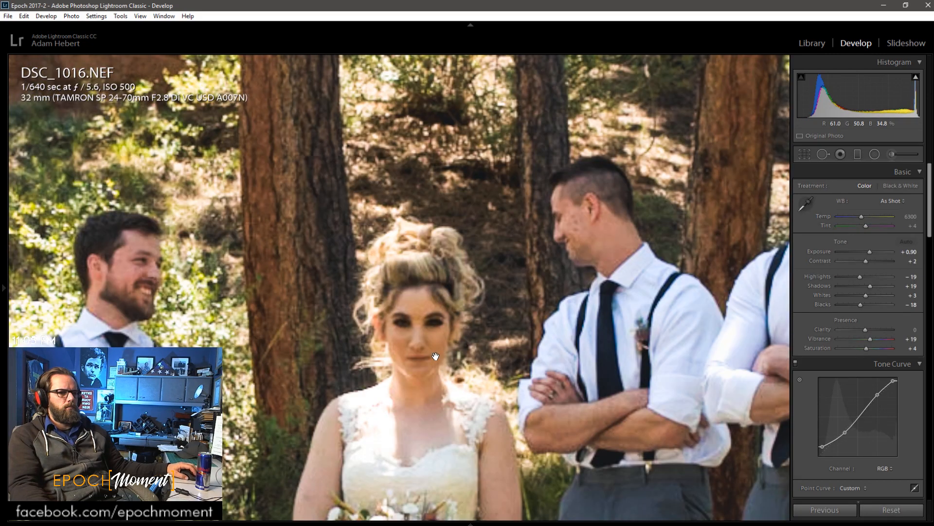
{"action": "left_click", "coordinate": [822, 509]}
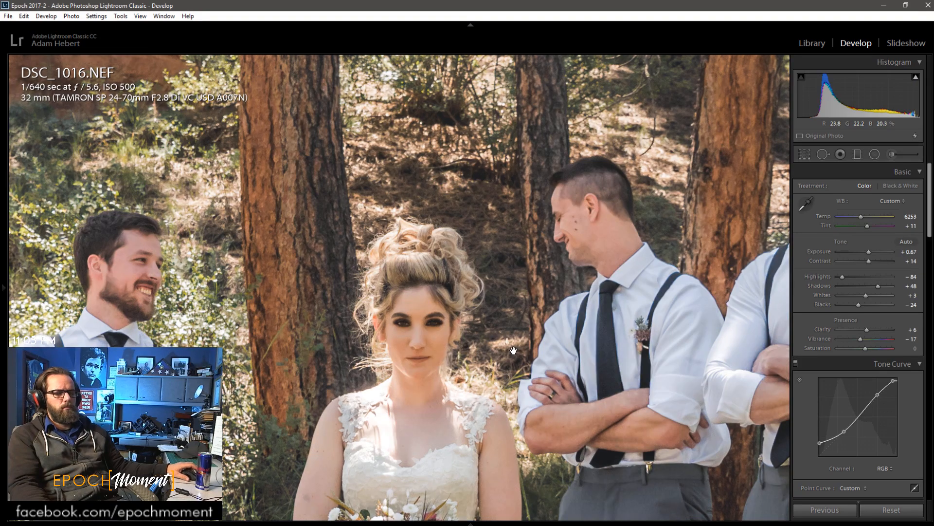
{"action": "left_click", "coordinate": [433, 327]}
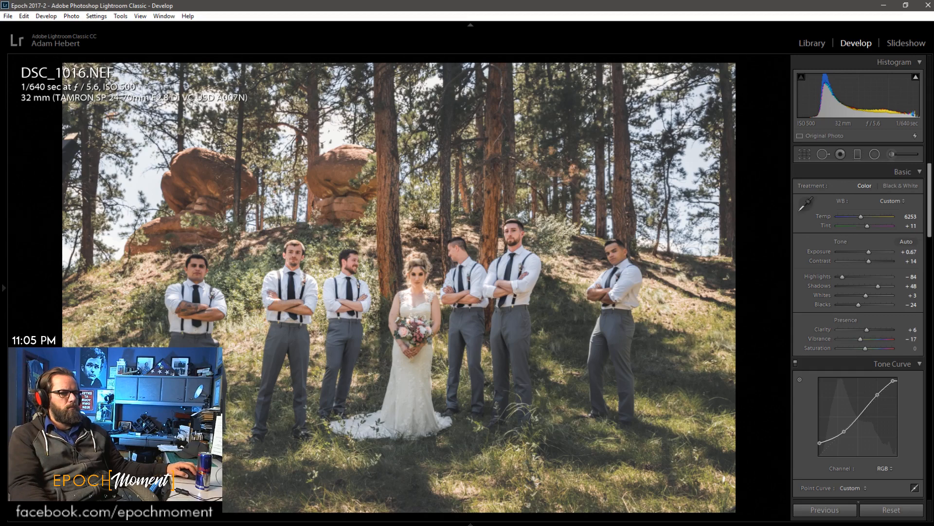
- Crop DSC_1016 slightly tighter at the original aspect, reposition the group in the frame and finish the crop
{"action": "left_click", "coordinate": [804, 153]}
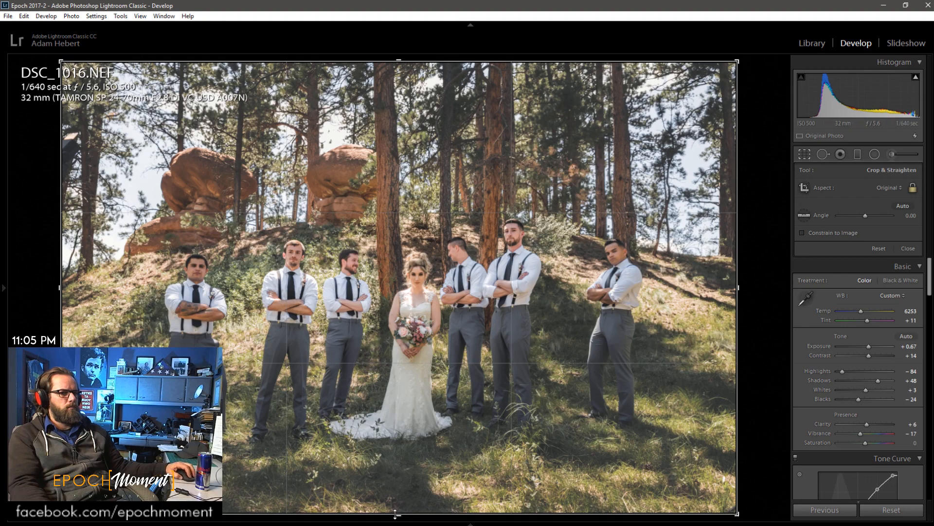
{"action": "left_click_drag", "start_coordinate": [395, 514], "coordinate": [396, 496]}
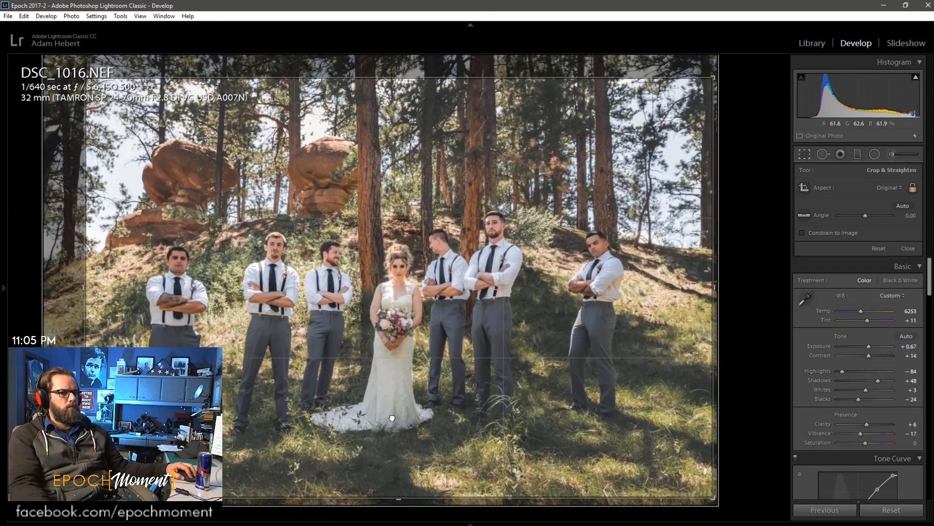
{"action": "left_click_drag", "start_coordinate": [392, 417], "coordinate": [403, 426]}
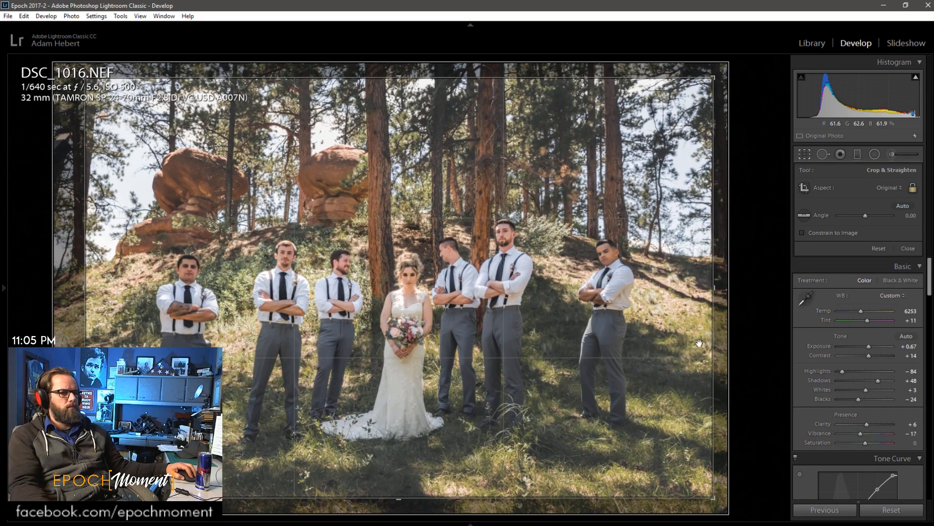
{"action": "left_click", "coordinate": [908, 248]}
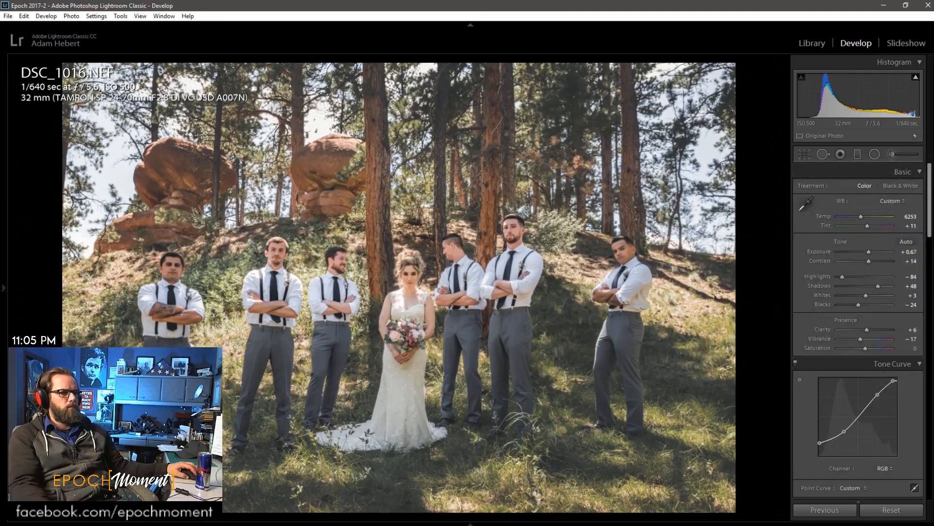
- Move on to SDP_3847 and apply SDP_3846's develop settings to it as the previous photo's settings
{"action": "key", "text": "Right"}
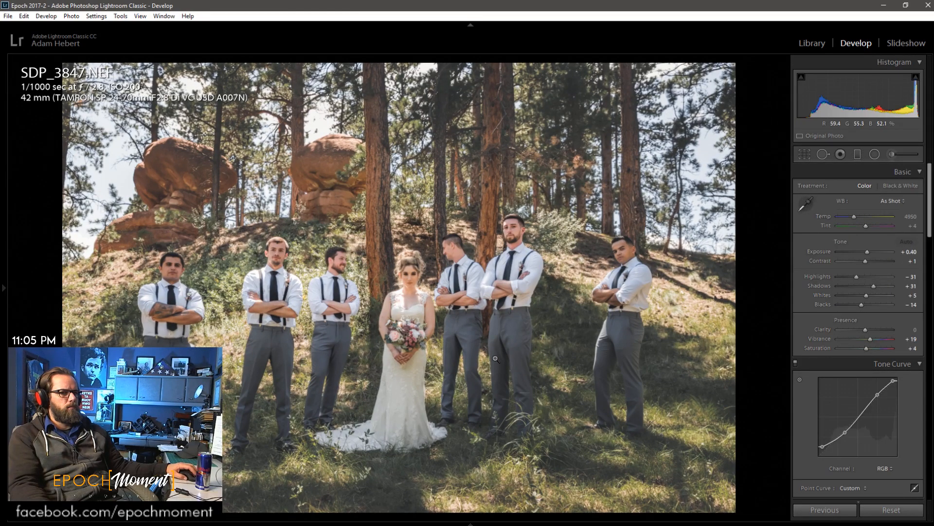
{"action": "key", "text": "Right"}
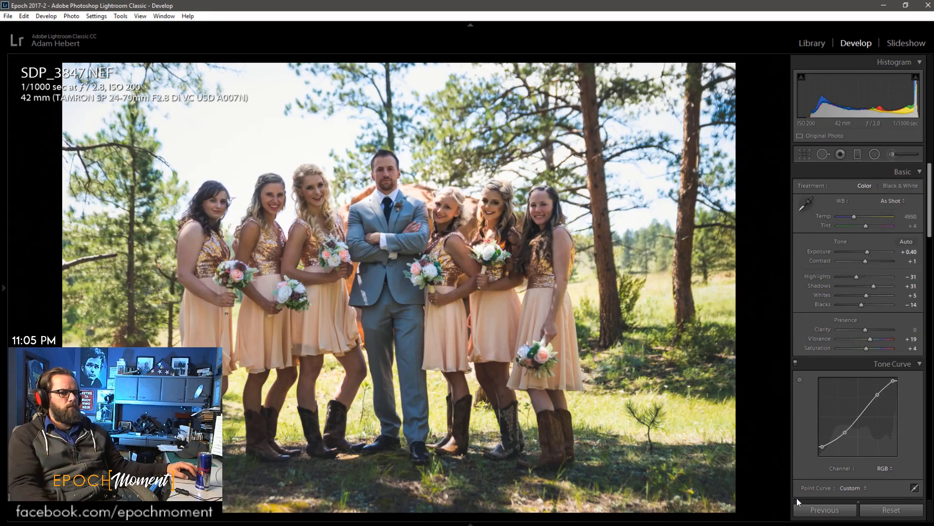
{"action": "left_click", "coordinate": [815, 509]}
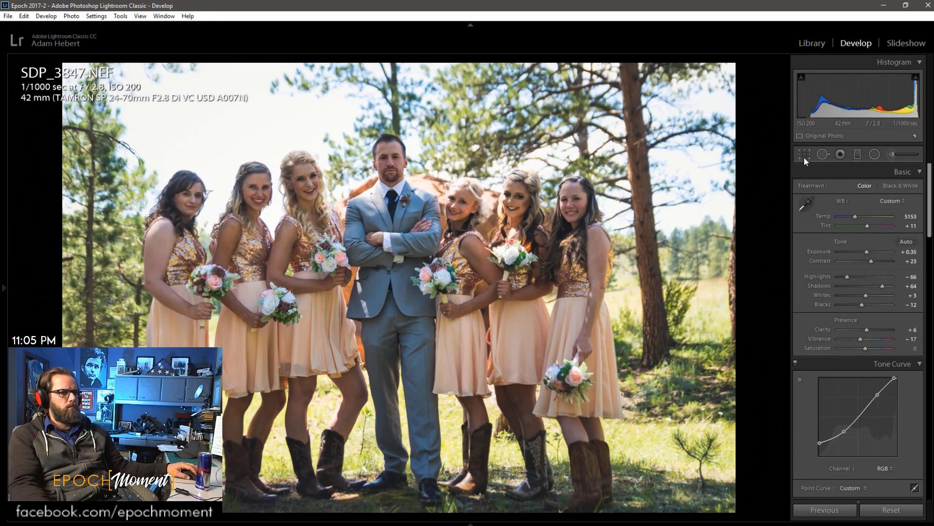
- Adjust SDP_3847's crop by extending its upper edge, centre the group in the frame and finish the crop
{"action": "left_click", "coordinate": [804, 156]}
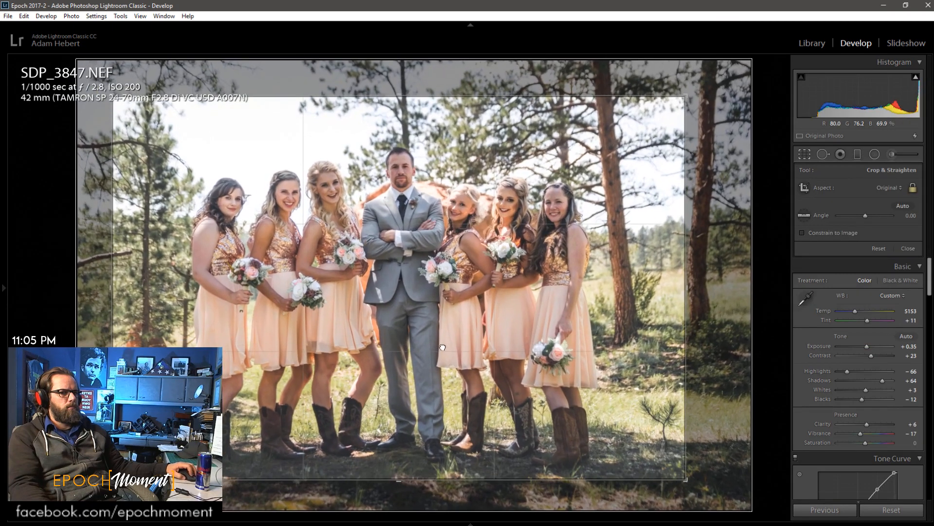
{"action": "left_click_drag", "start_coordinate": [442, 347], "coordinate": [448, 336]}
{"action": "left_click_drag", "start_coordinate": [389, 96], "coordinate": [388, 83]}
{"action": "left_click_drag", "start_coordinate": [400, 132], "coordinate": [396, 130]}
{"action": "left_click", "coordinate": [909, 248]}
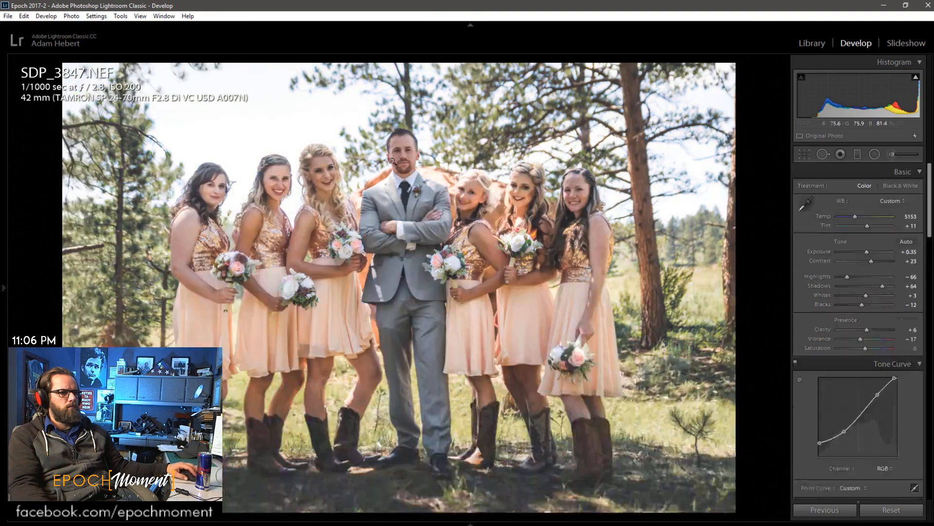
- Examine the groom in SDP_3847 up close and set the Luminance noise reduction to 14
{"action": "left_click", "coordinate": [393, 164]}
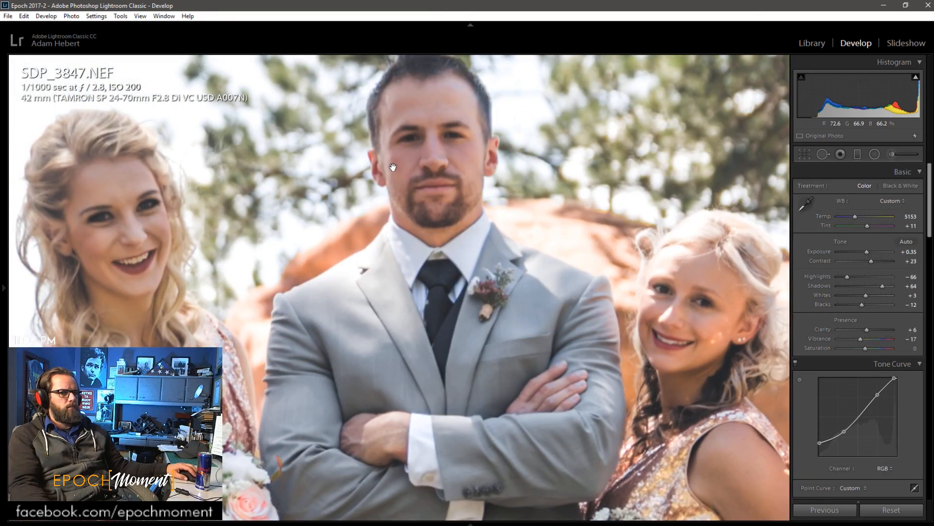
{"action": "scroll", "coordinate": [828, 379], "scroll_direction": "down", "scroll_amount": 15}
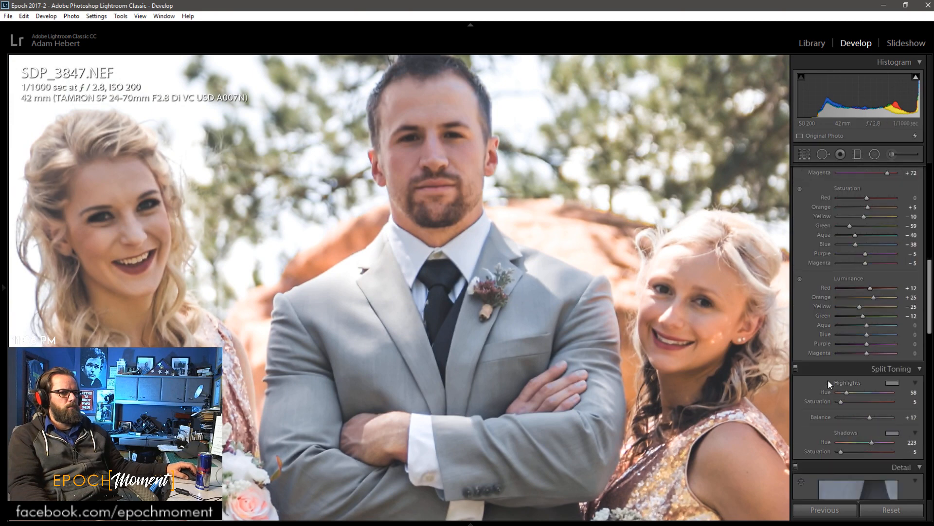
{"action": "scroll", "coordinate": [826, 379], "scroll_direction": "down", "scroll_amount": 5}
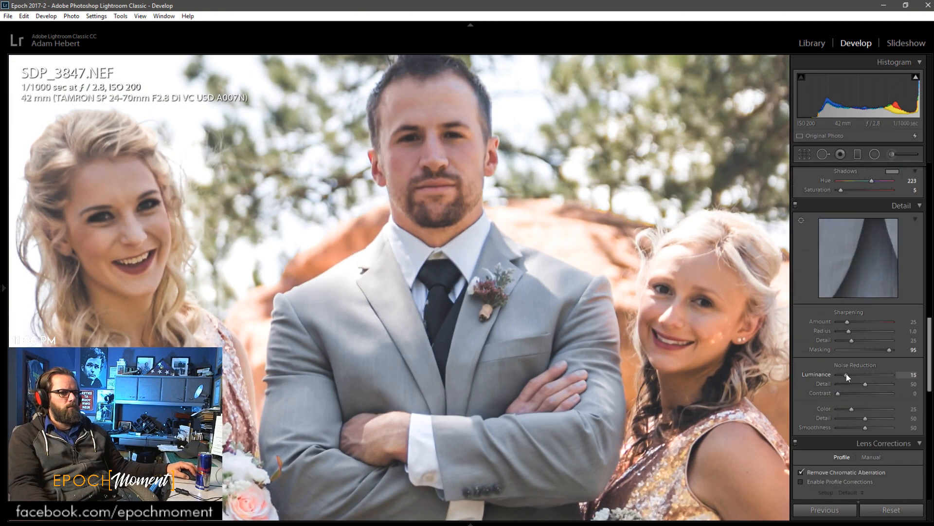
{"action": "left_click_drag", "start_coordinate": [846, 374], "coordinate": [846, 373]}
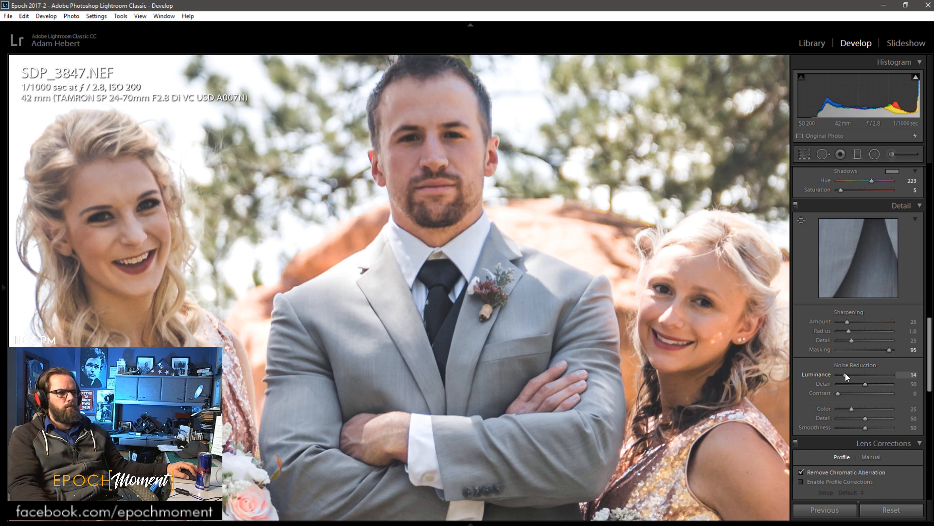
{"action": "left_click", "coordinate": [412, 304]}
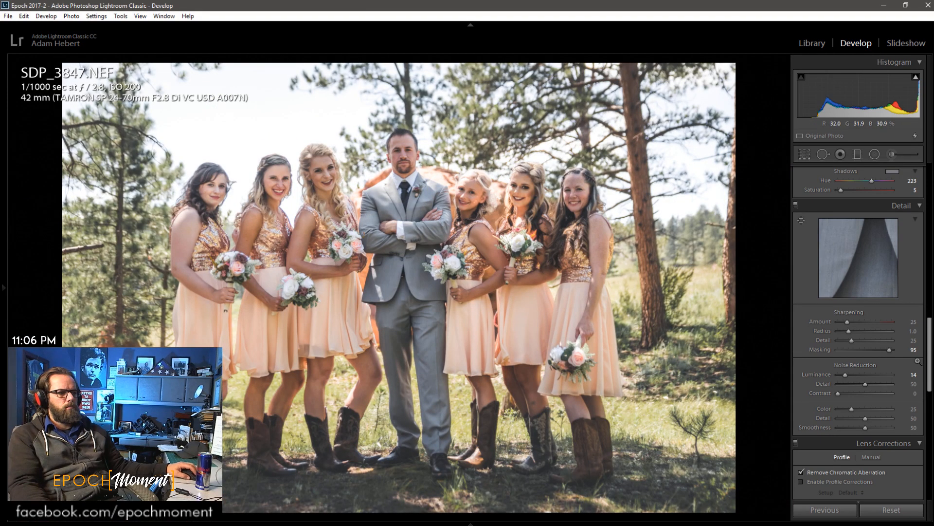
- Move on to SDP_3848 and apply SDP_3847's develop settings to it as the previous photo's settings
{"action": "key", "text": "Right"}
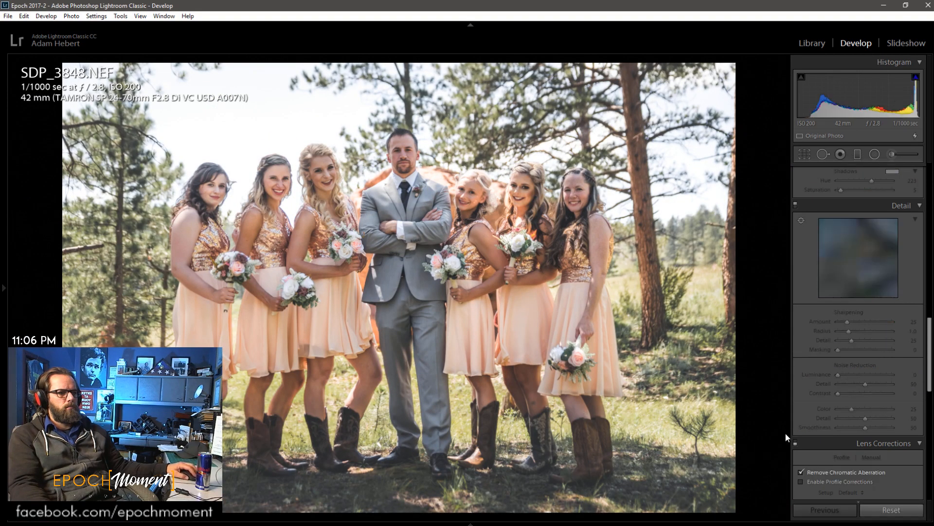
{"action": "key", "text": "Right"}
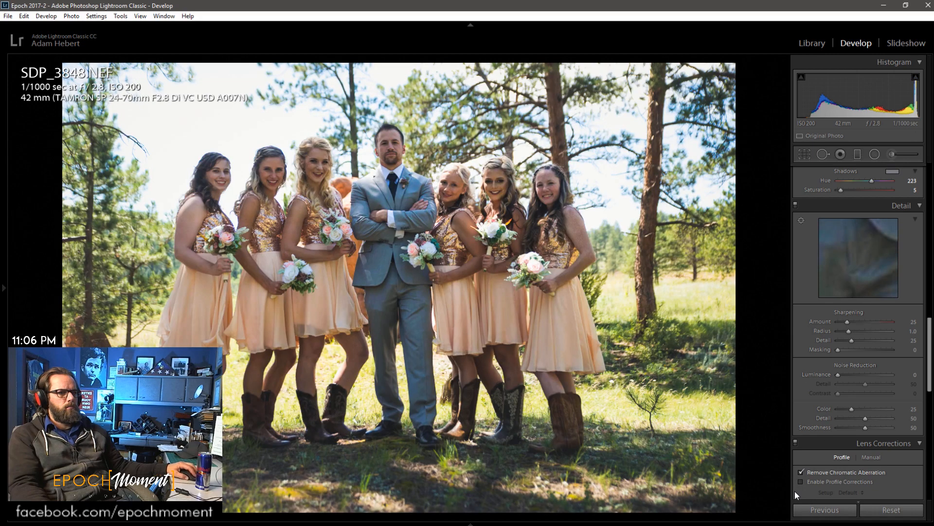
{"action": "left_click", "coordinate": [823, 512]}
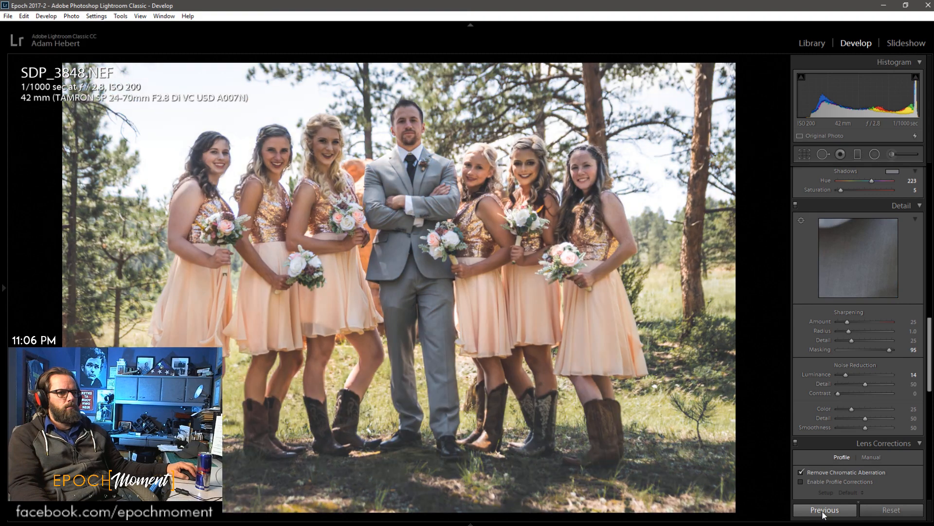
- Shift SDP_3848 slightly sideways within its crop to centre the group and finish the crop
{"action": "left_click", "coordinate": [804, 154]}
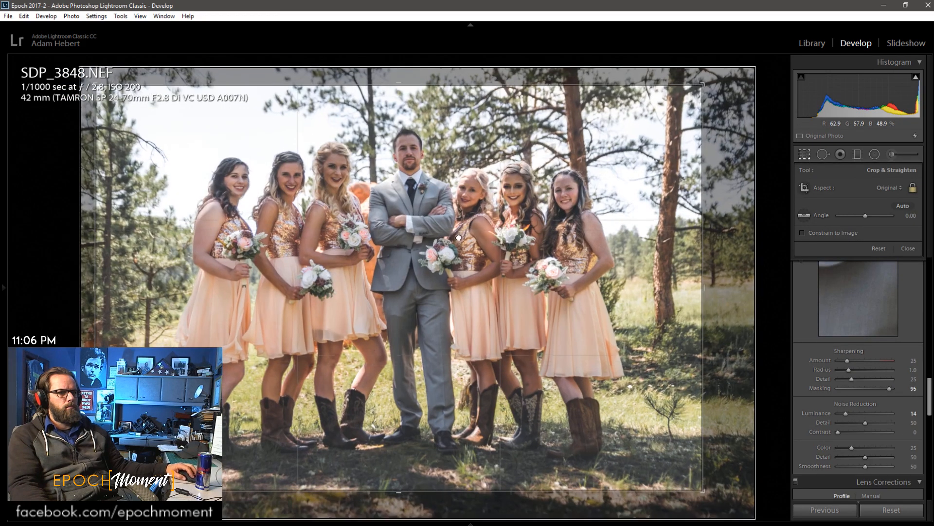
{"action": "left_click_drag", "start_coordinate": [459, 238], "coordinate": [454, 237]}
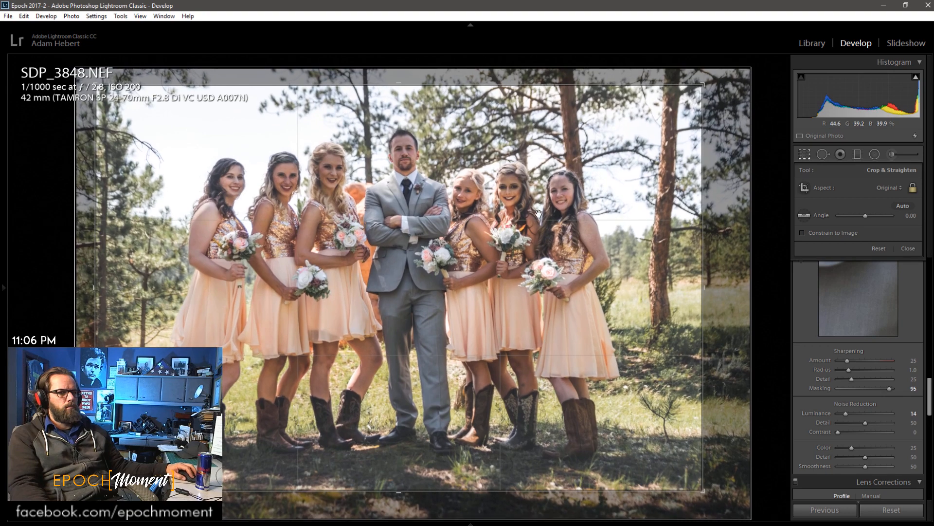
{"action": "left_click", "coordinate": [908, 249]}
- Set SDP_3848's Shadows to +68 in the basic tone adjustments
{"action": "scroll", "coordinate": [815, 279], "scroll_direction": "up", "scroll_amount": 5}
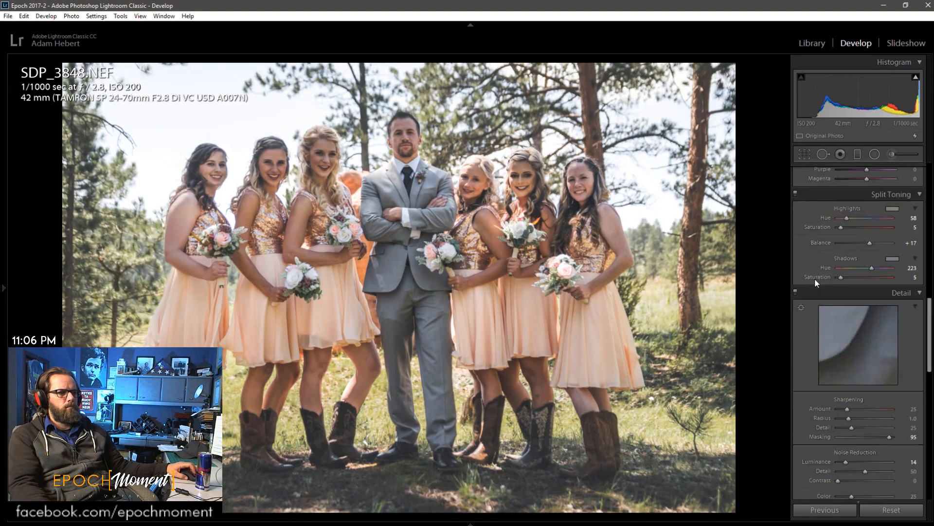
{"action": "scroll", "coordinate": [818, 263], "scroll_direction": "up", "scroll_amount": 2}
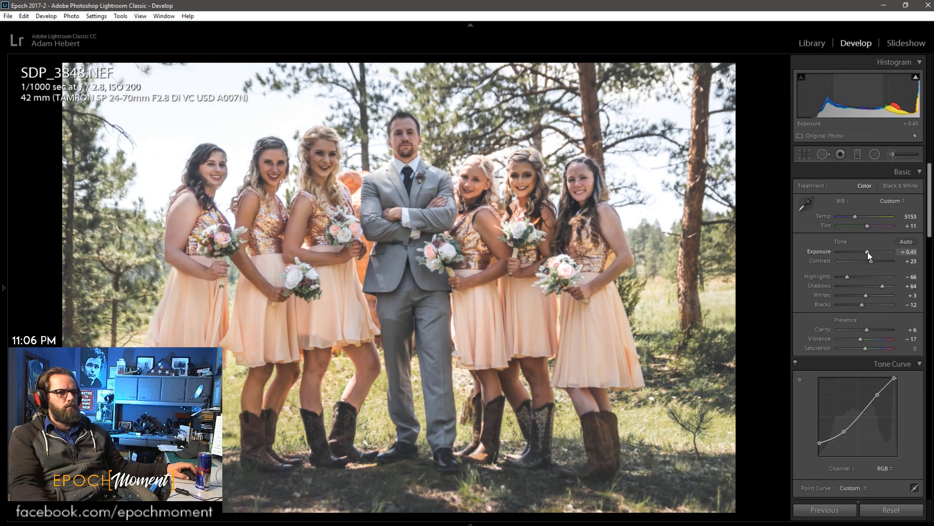
{"action": "left_click_drag", "start_coordinate": [879, 286], "coordinate": [844, 278]}
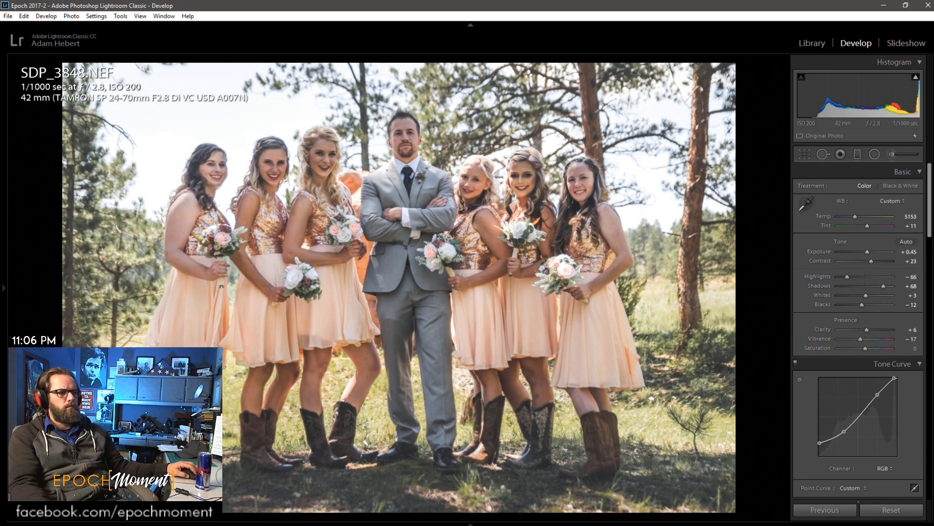
- Move on to DSC_1017, the bride with the groomsmen, and apply the previous photo's develop settings to it
{"action": "key", "text": "Right"}
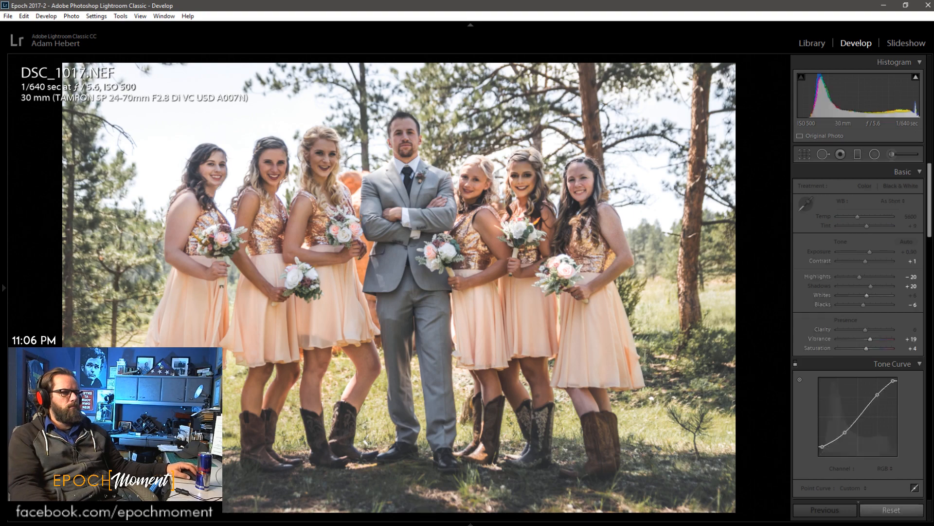
{"action": "key", "text": "Right"}
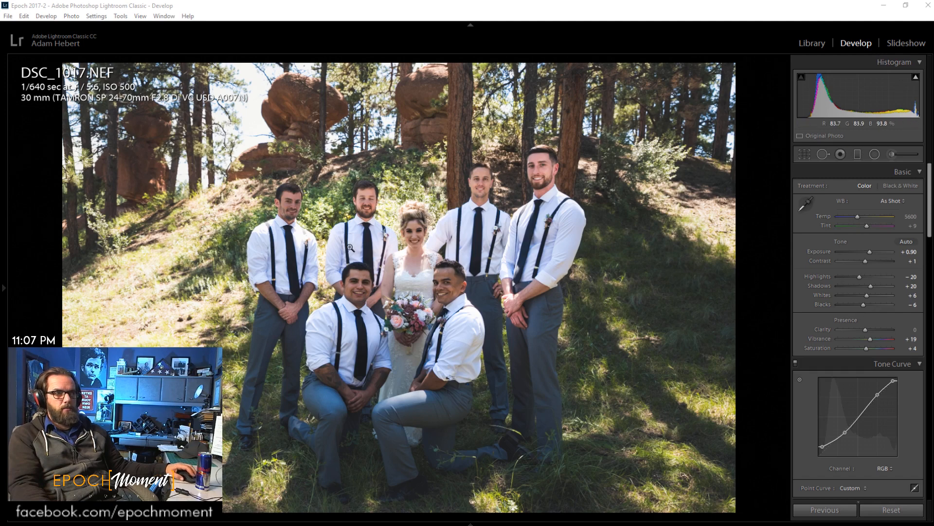
{"action": "left_click", "coordinate": [825, 509]}
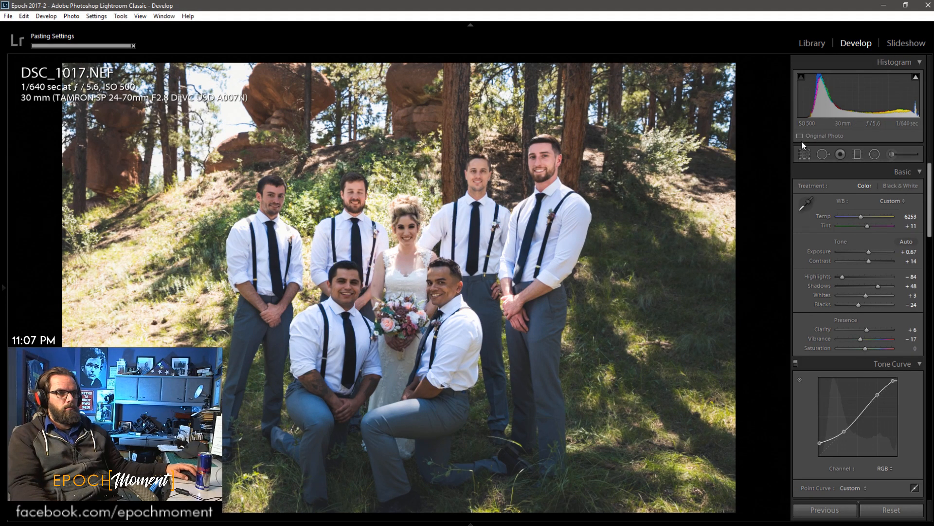
- Reposition DSC_1017 within its crop so the group sits higher and centred, and finish the crop
{"action": "left_click", "coordinate": [804, 155]}
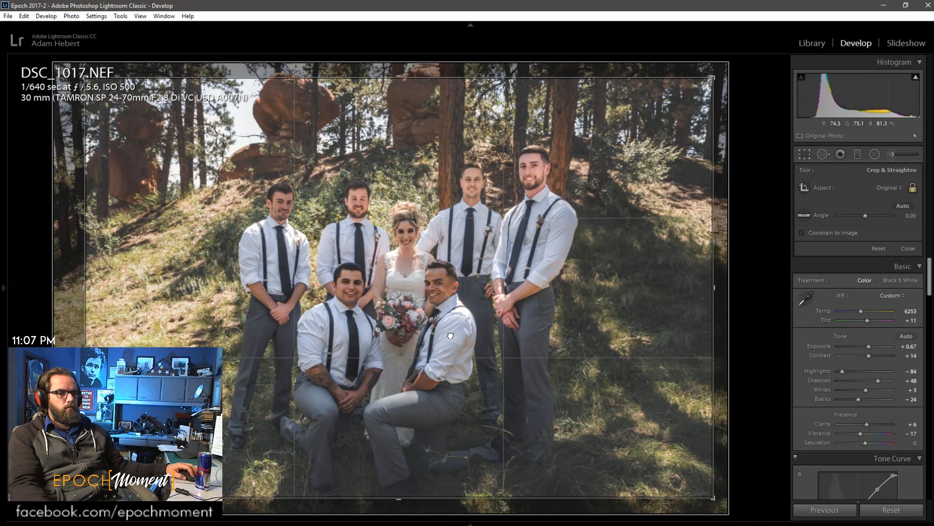
{"action": "left_click_drag", "start_coordinate": [449, 332], "coordinate": [455, 319]}
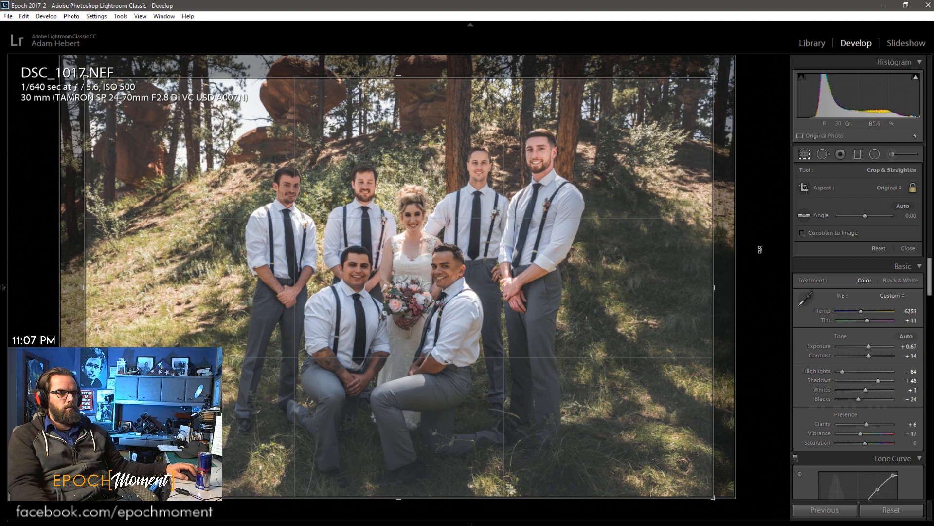
{"action": "left_click", "coordinate": [895, 249]}
- Set DSC_1017's Luminance noise reduction to 13, Shadows to +64 and Blacks to -10, and check the bride up close
{"action": "scroll", "coordinate": [816, 355], "scroll_direction": "down", "scroll_amount": 10}
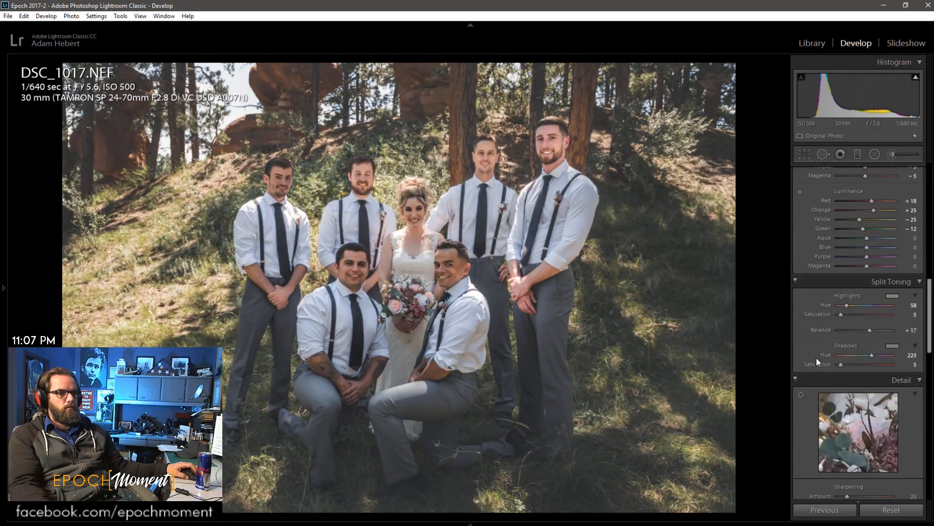
{"action": "left_click_drag", "start_coordinate": [847, 462], "coordinate": [844, 462]}
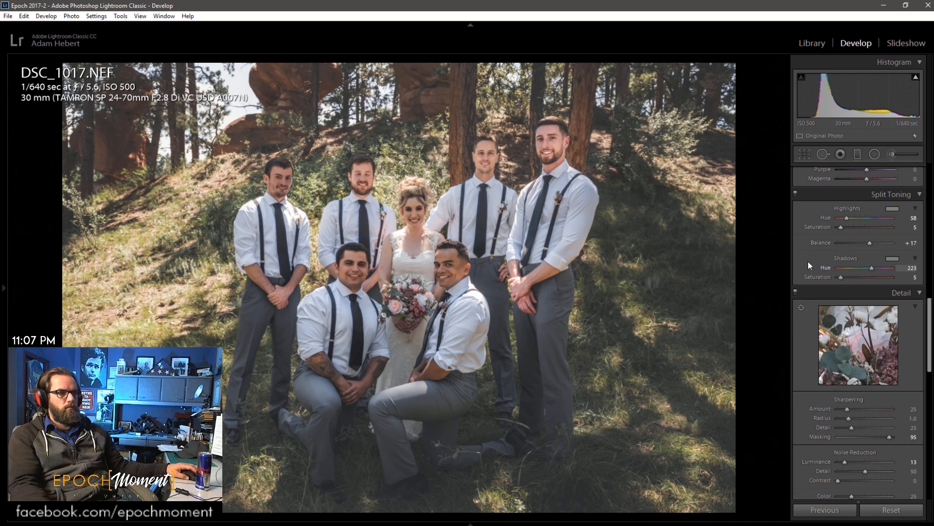
{"action": "scroll", "coordinate": [810, 263], "scroll_direction": "up", "scroll_amount": 10}
{"action": "left_click_drag", "start_coordinate": [881, 285], "coordinate": [863, 305]}
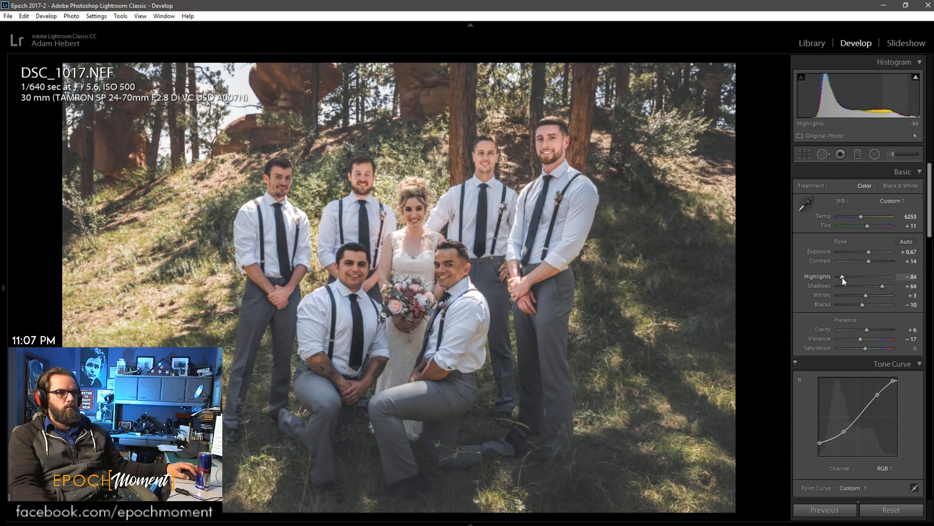
{"action": "left_click", "coordinate": [427, 231]}
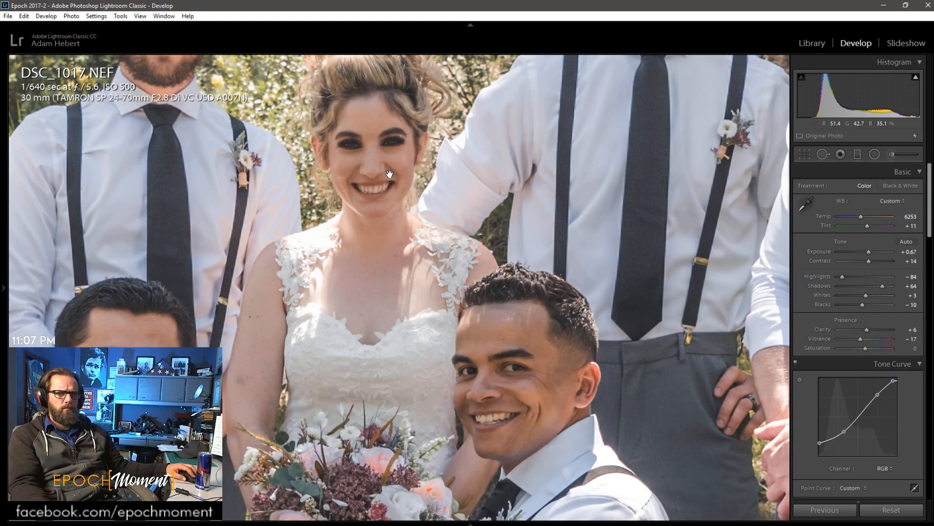
{"action": "left_click_drag", "start_coordinate": [389, 174], "coordinate": [479, 382]}
{"action": "left_click", "coordinate": [479, 382]}
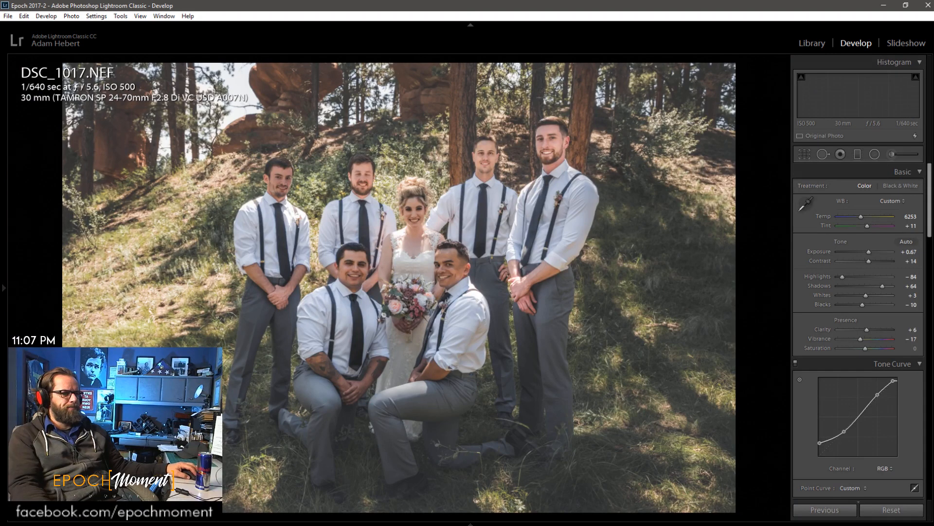
- Move on to DSC_1018 and apply DSC_1017's develop settings to it as the previous photo's settings
{"action": "key", "text": "Right"}
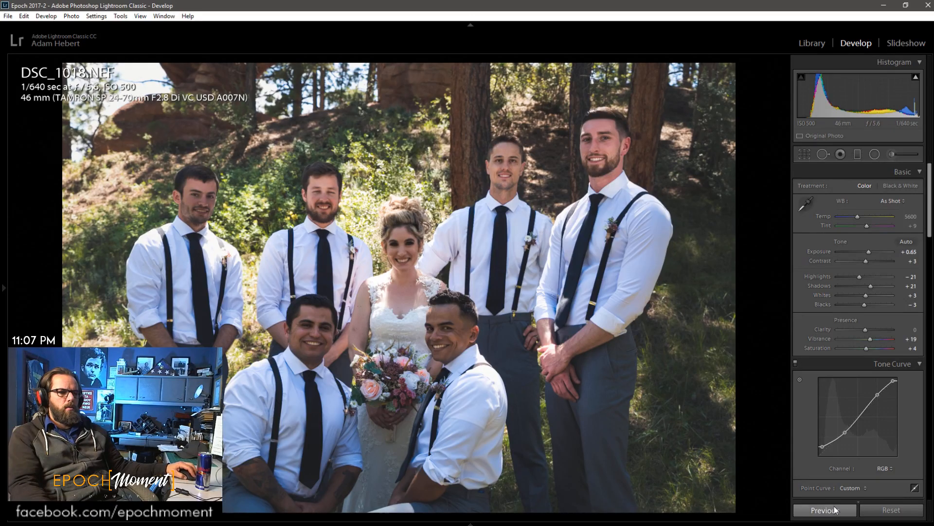
{"action": "left_click", "coordinate": [836, 509]}
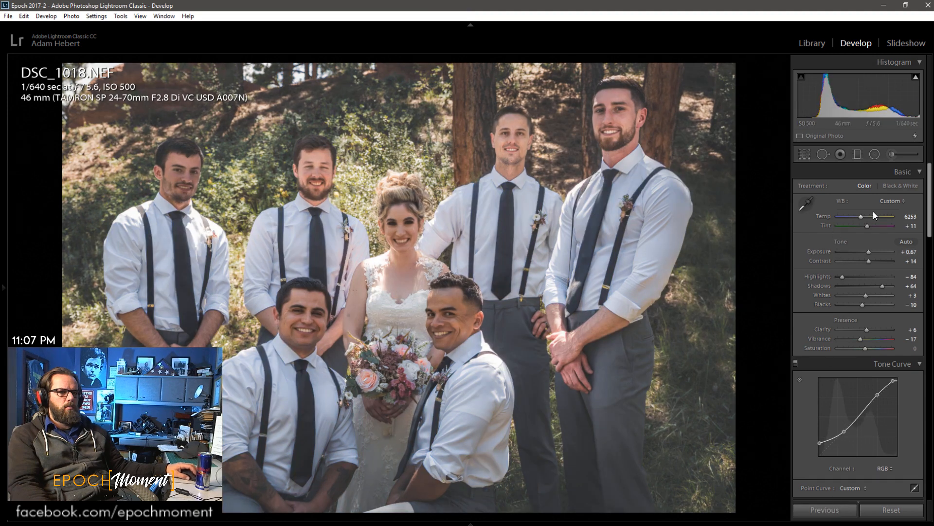
- Set DSC_1018's Temp to 6324, Tint to 0, Contrast to +17, Highlights to -53 and Blacks to -1
{"action": "left_click", "coordinate": [890, 201]}
{"action": "left_click", "coordinate": [871, 224]}
{"action": "left_click_drag", "start_coordinate": [866, 218], "coordinate": [864, 218]}
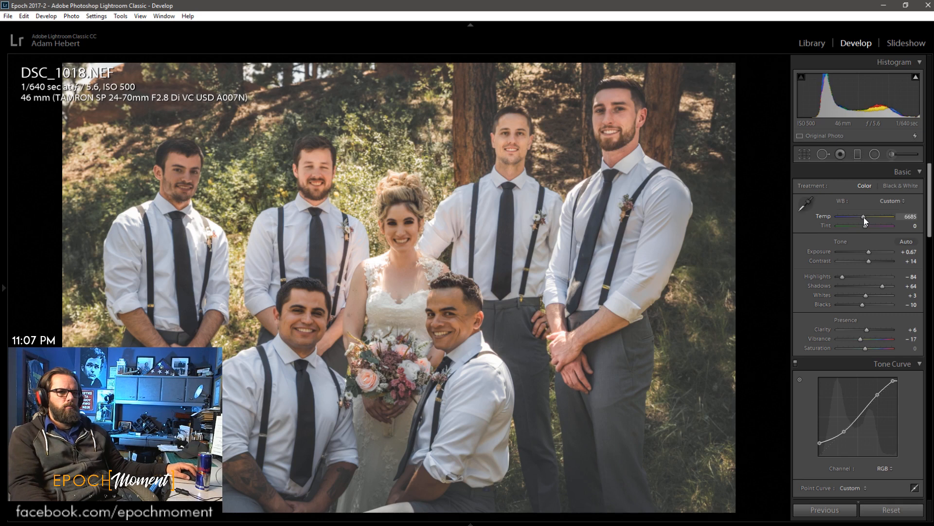
{"action": "left_click_drag", "start_coordinate": [864, 218], "coordinate": [862, 218]}
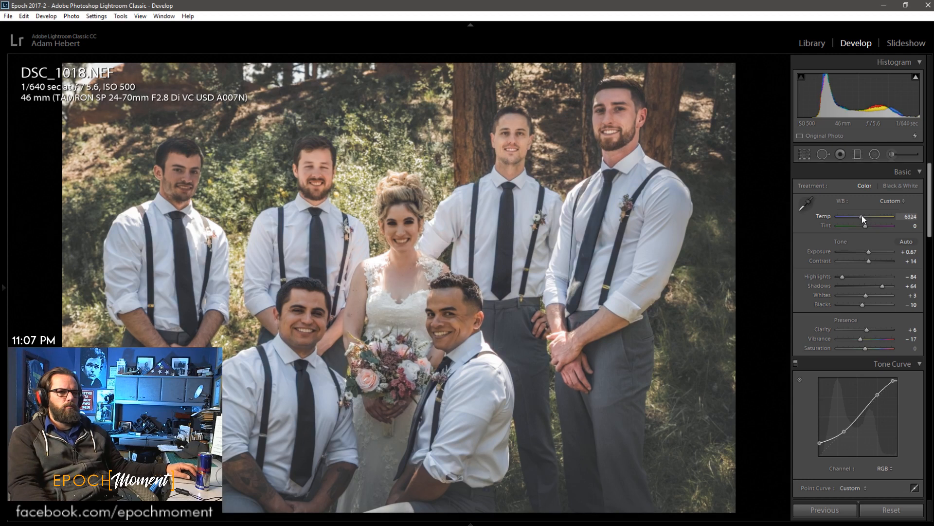
{"action": "left_click_drag", "start_coordinate": [869, 261], "coordinate": [853, 279]}
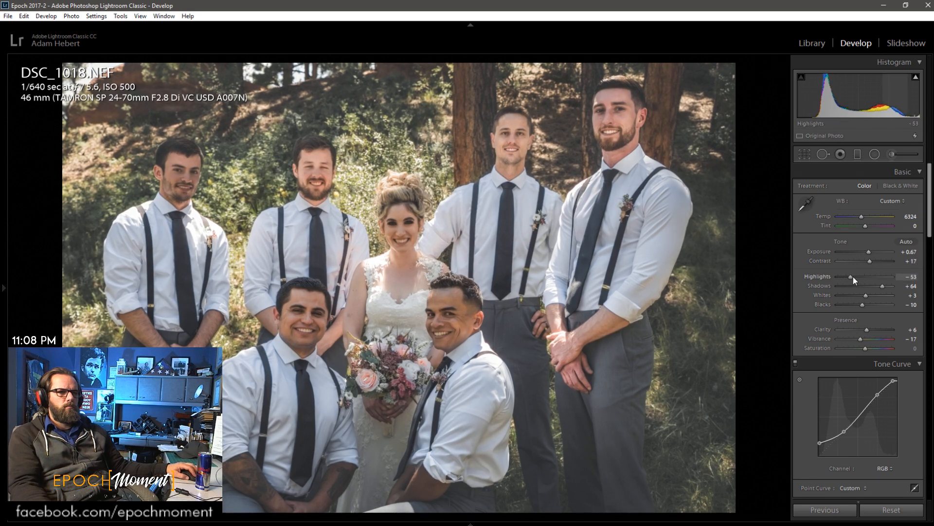
{"action": "left_click_drag", "start_coordinate": [863, 304], "coordinate": [865, 304]}
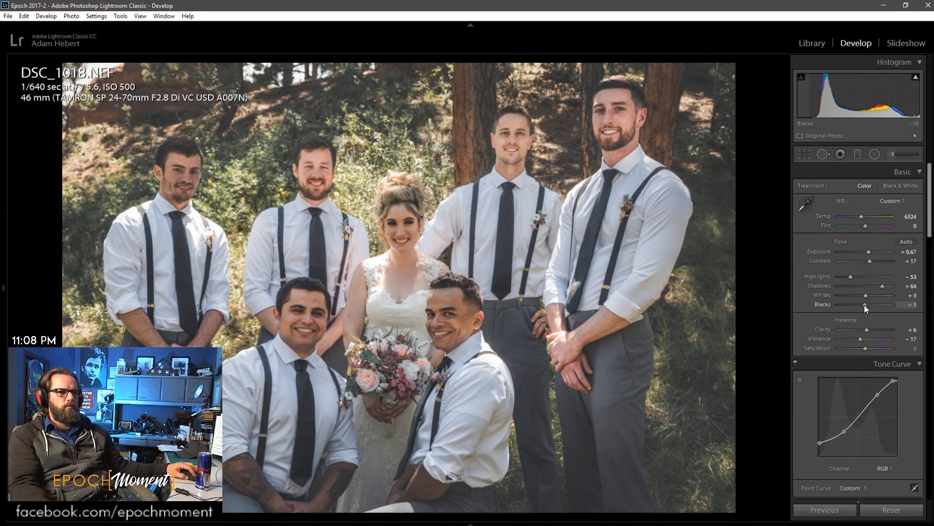
- Carry DSC_1018's develop settings forward to DSC_1020 and DSC_1021, applying the previous photo's settings to each in turn
{"action": "key", "text": "Right"}
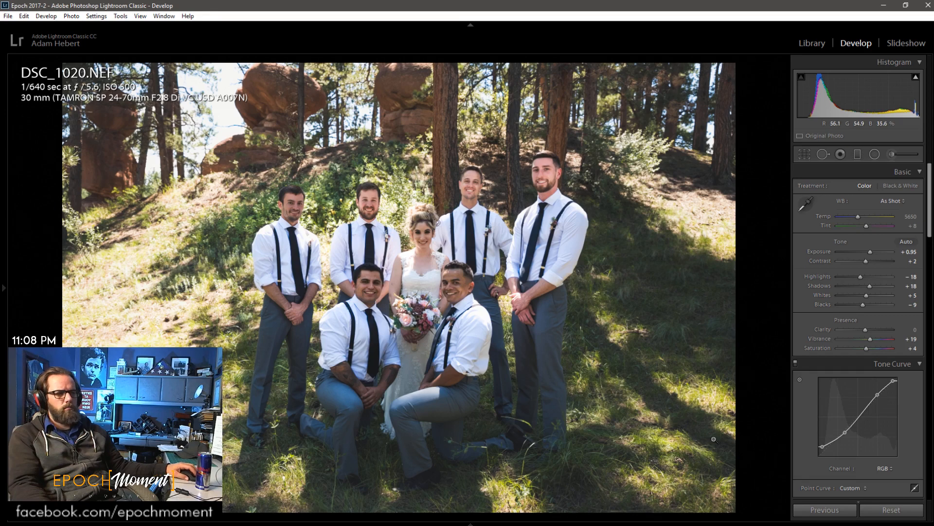
{"action": "left_click", "coordinate": [825, 511]}
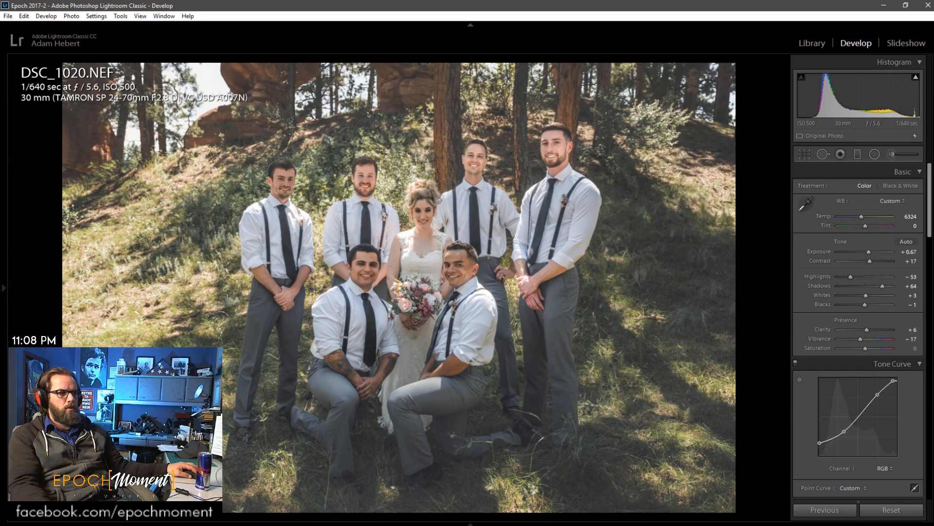
{"action": "key", "text": "Right"}
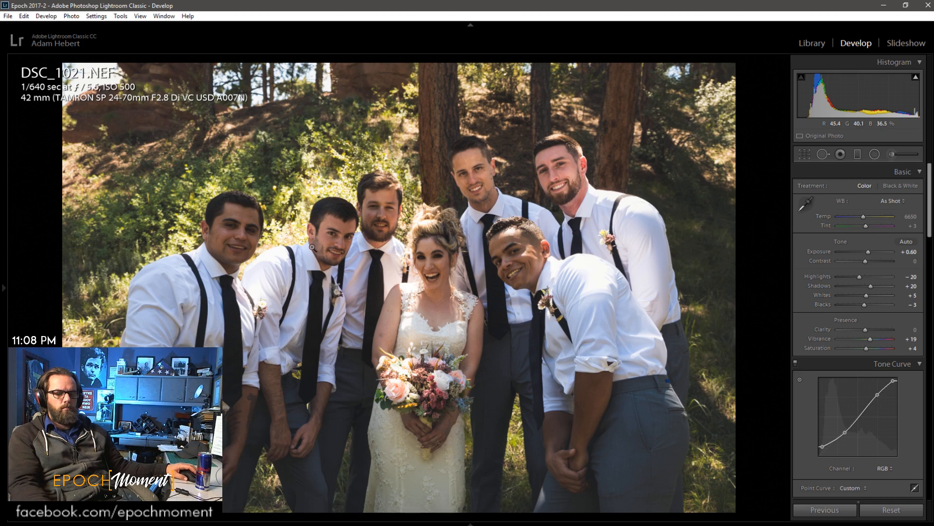
{"action": "left_click", "coordinate": [824, 510]}
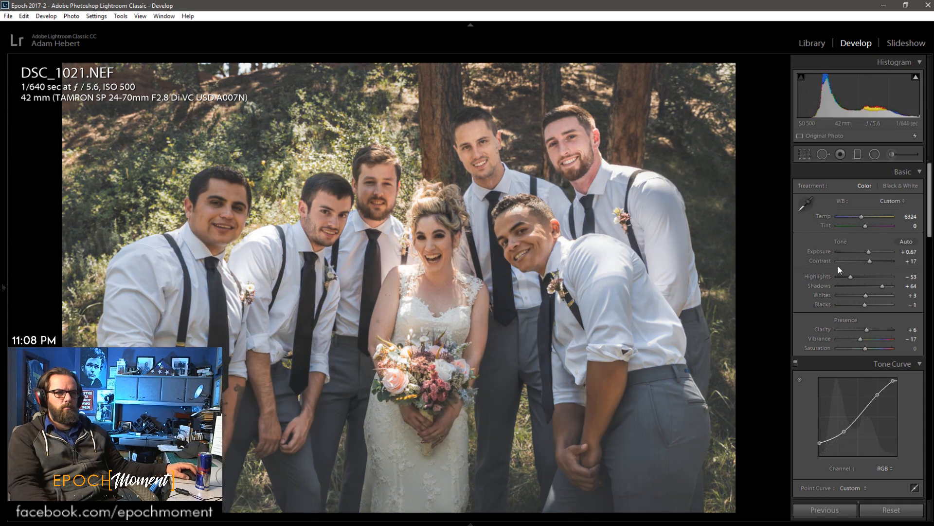
- Set DSC_1021's Exposure to +0.77 and Highlights to -75, and check the bride's face up close
{"action": "key", "text": "Up"}
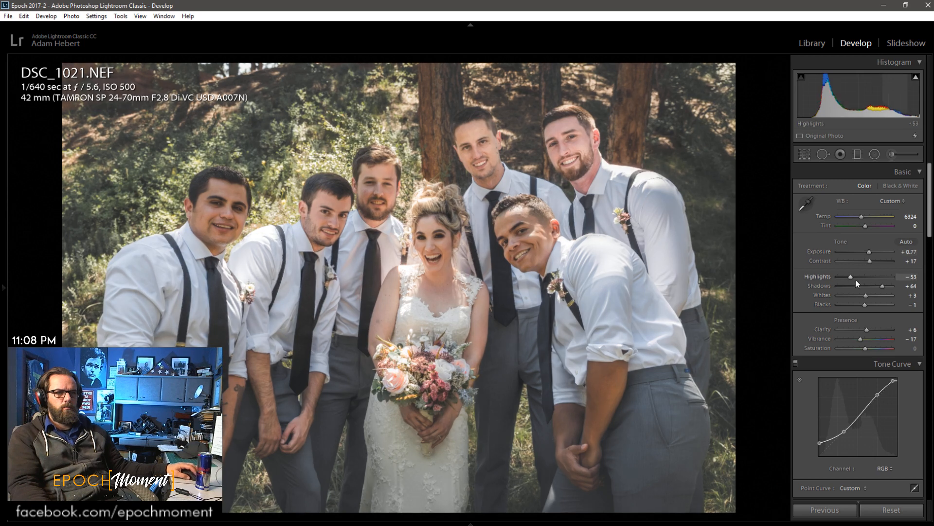
{"action": "left_click_drag", "start_coordinate": [849, 278], "coordinate": [846, 276]}
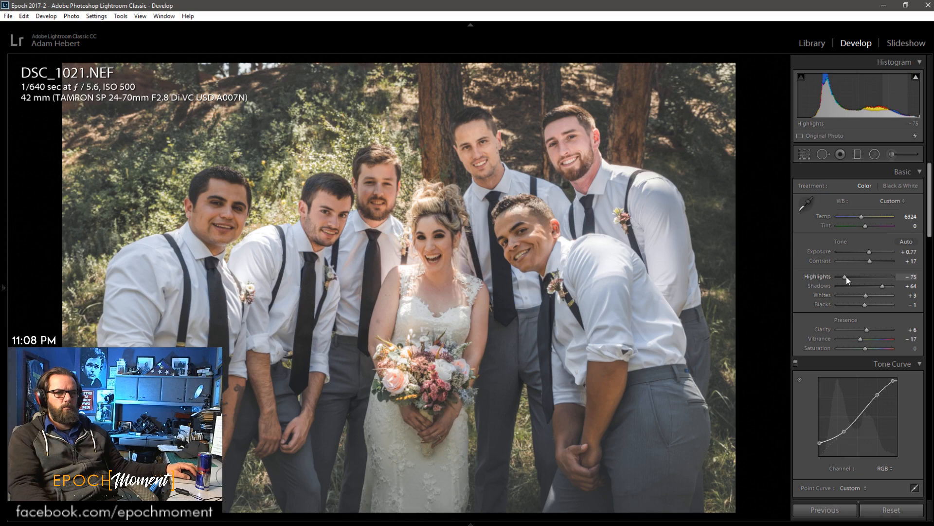
{"action": "left_click", "coordinate": [440, 238]}
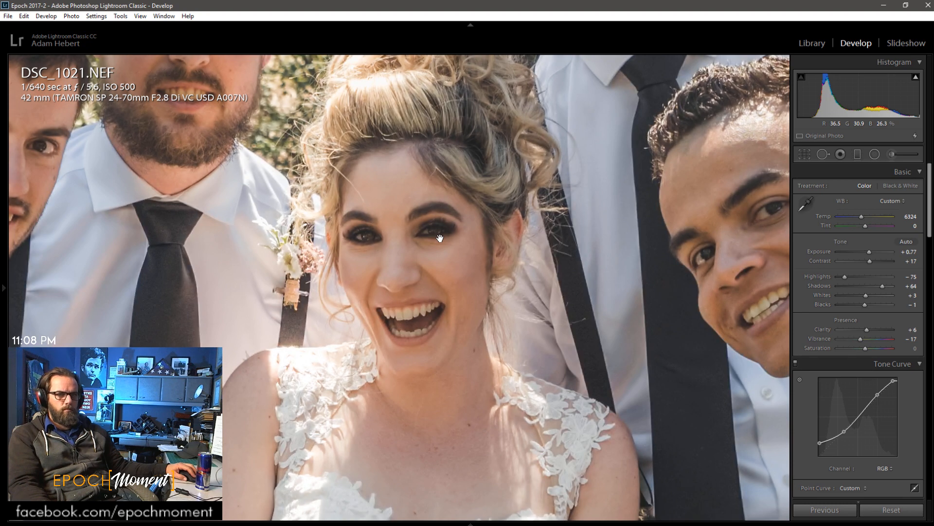
{"action": "left_click", "coordinate": [440, 238]}
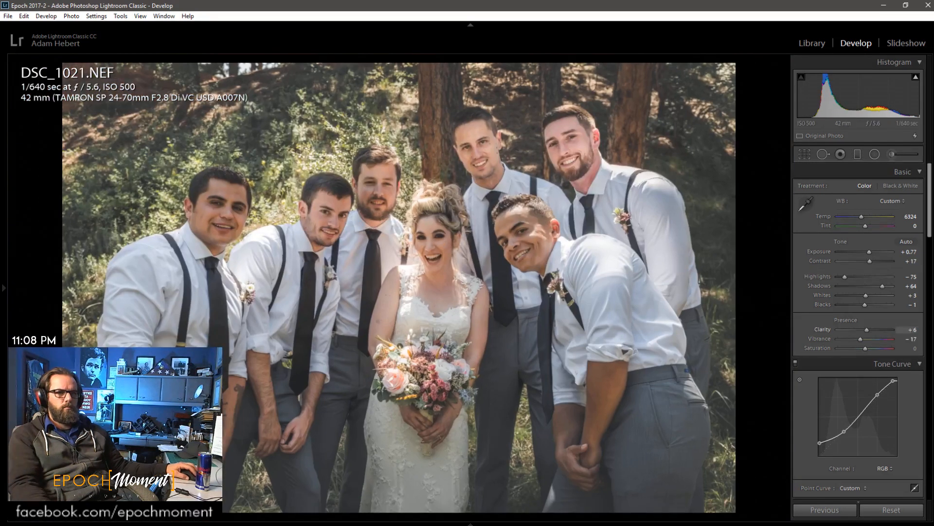
- Move on to DSC_1022 and apply DSC_1021's develop settings to it as the previous photo's settings
{"action": "key", "text": "Right"}
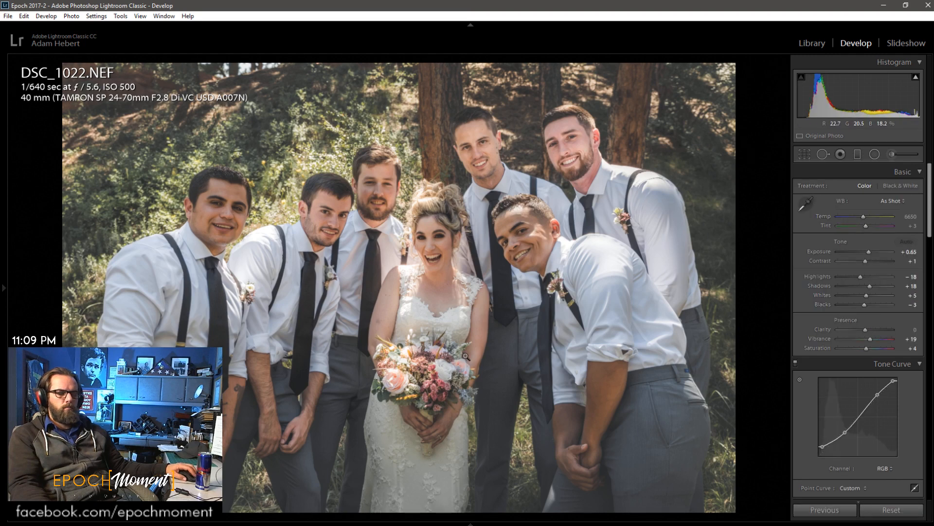
{"action": "key", "text": "Right"}
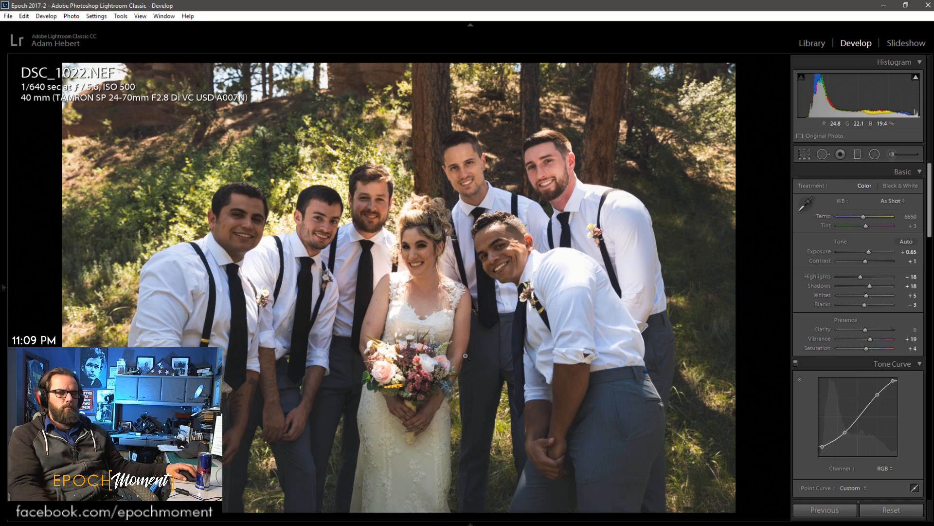
{"action": "left_click", "coordinate": [825, 510]}
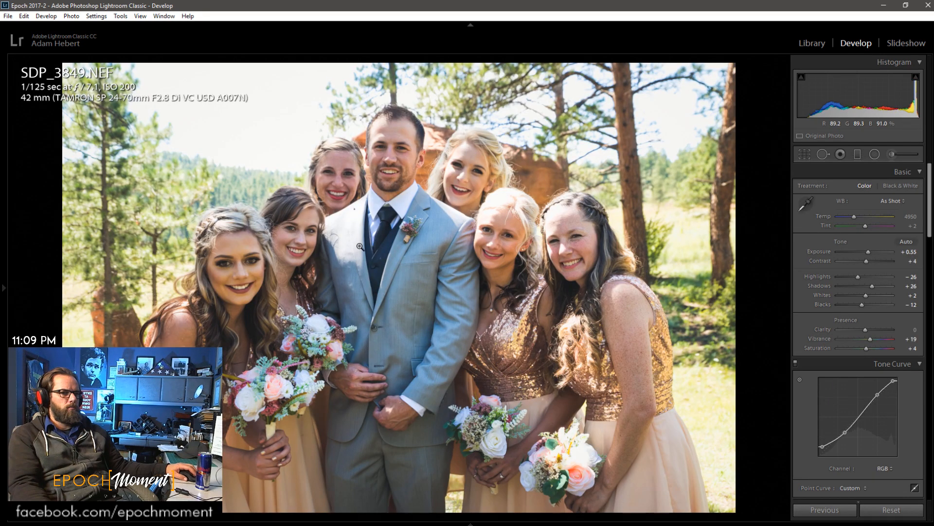
- Examine the groom in SDP_3849 up close and apply the develop settings of the earlier groom-and-bridesmaids shot to that photo
{"action": "left_click", "coordinate": [396, 156]}
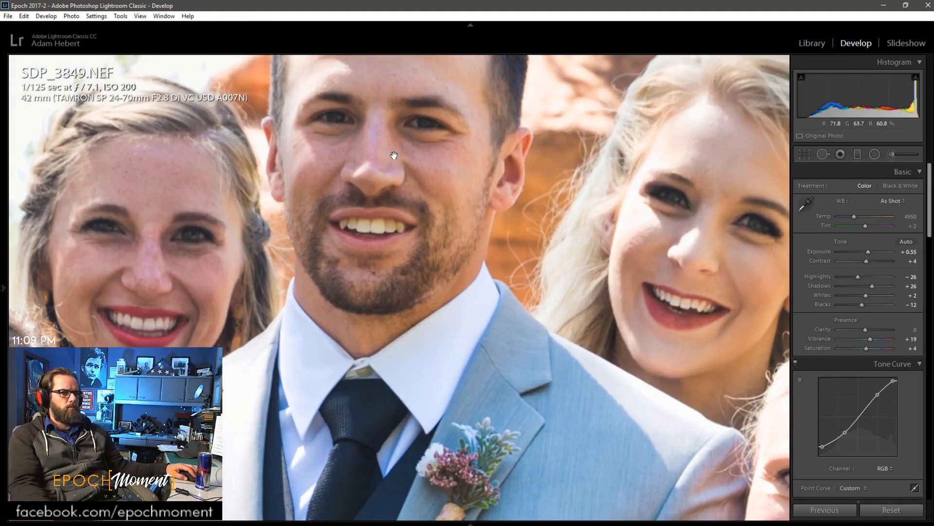
{"action": "left_click", "coordinate": [396, 156]}
{"action": "key", "text": "Left"}
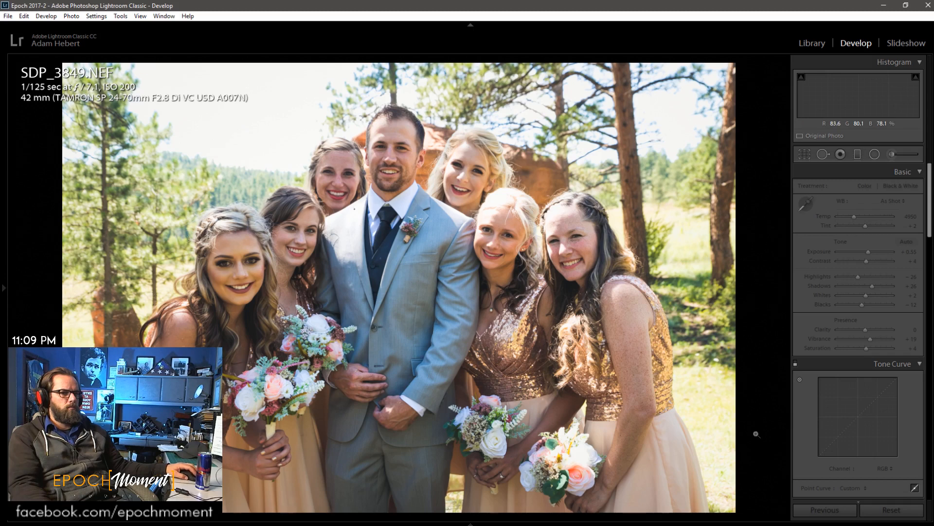
{"action": "left_click", "coordinate": [831, 514]}
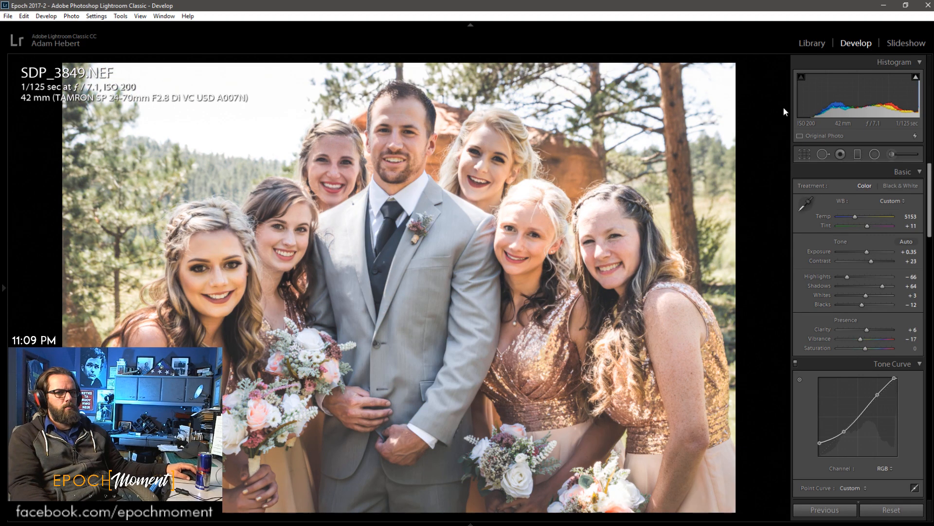
- Widen SDP_3849's crop to take in more of the scene, and set its Highlights to -100 and Shadows to +50
{"action": "left_click", "coordinate": [805, 155]}
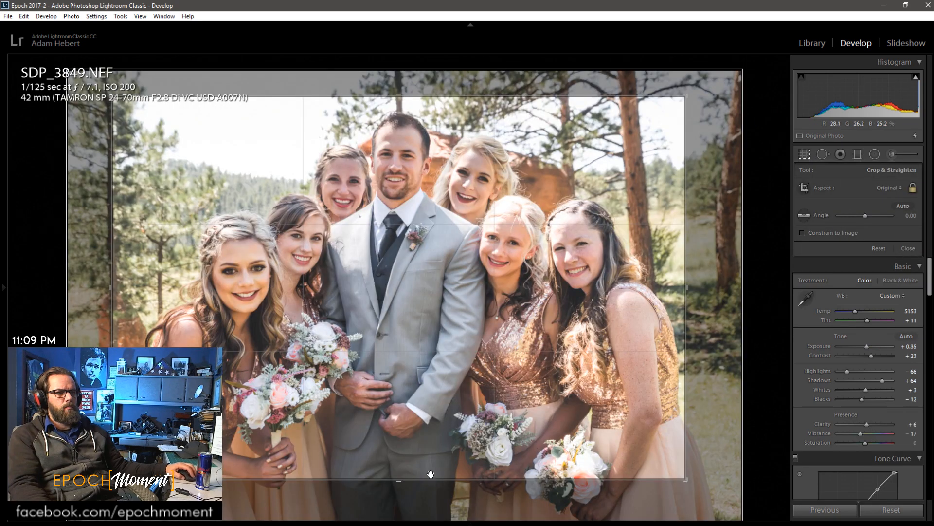
{"action": "left_click_drag", "start_coordinate": [426, 479], "coordinate": [432, 515]}
{"action": "left_click_drag", "start_coordinate": [408, 77], "coordinate": [410, 62]}
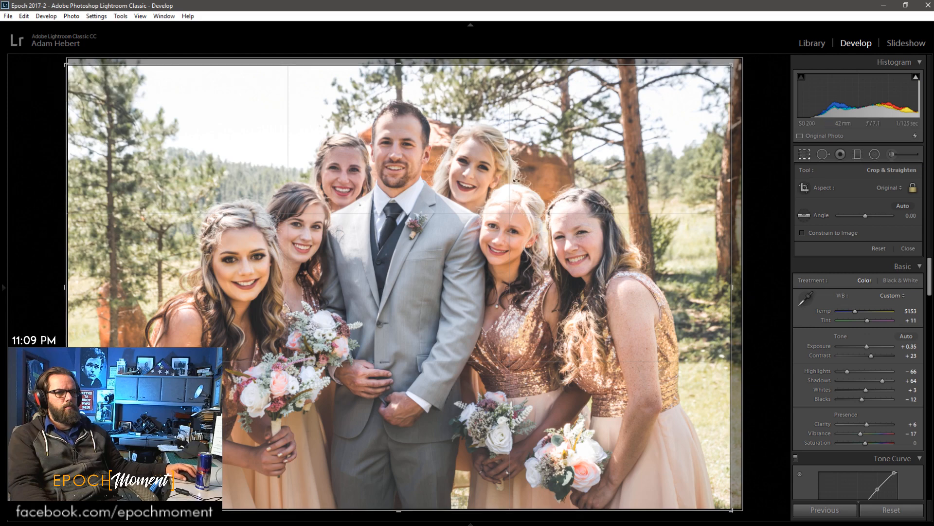
{"action": "key", "text": "f"}
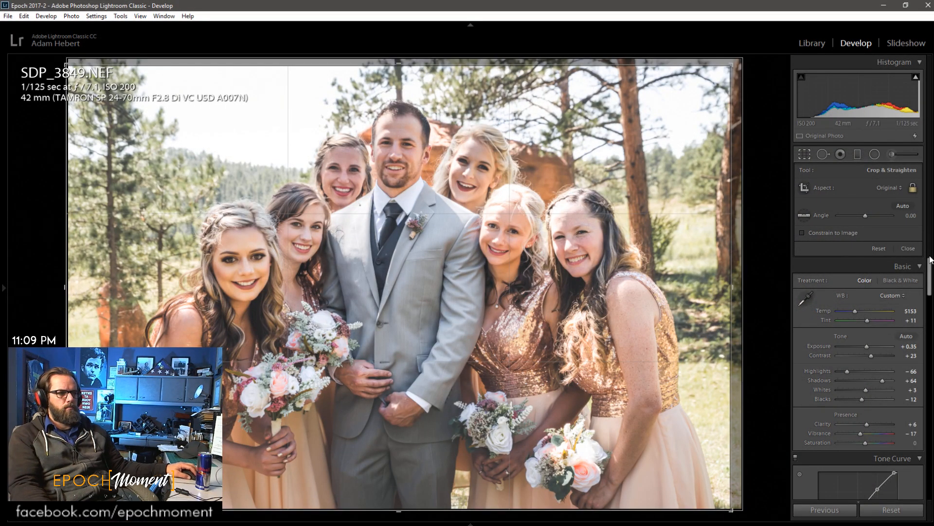
{"action": "left_click", "coordinate": [912, 250]}
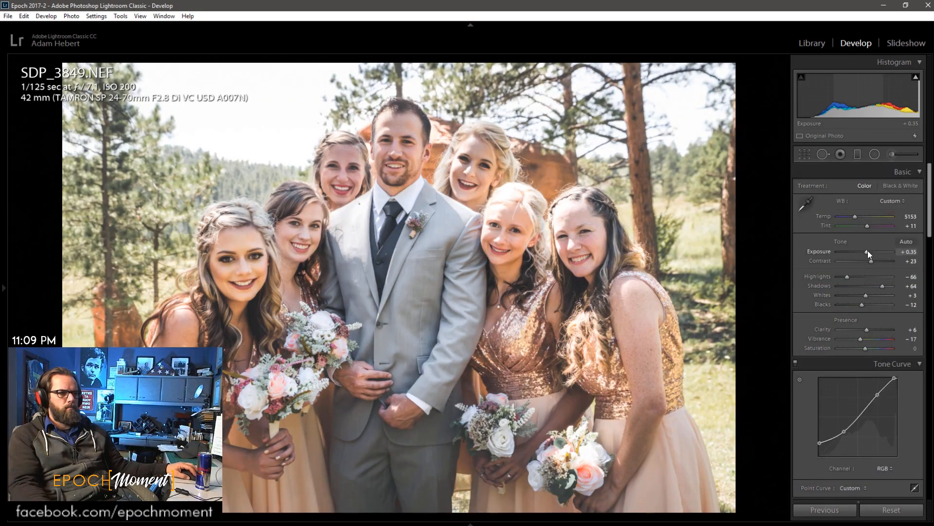
{"action": "left_click_drag", "start_coordinate": [848, 277], "coordinate": [876, 286]}
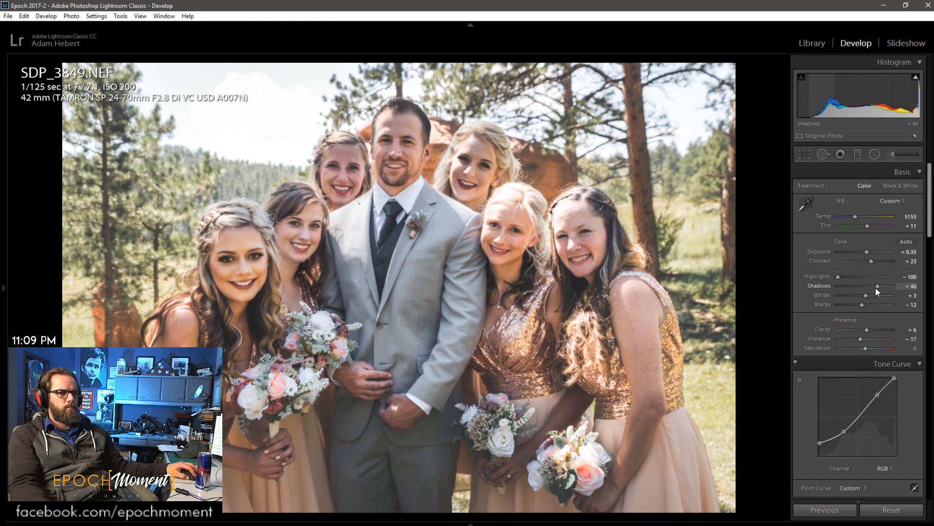
- Compare SDP_3849 with and without its adjustment brush edits
{"action": "left_click", "coordinate": [886, 153]}
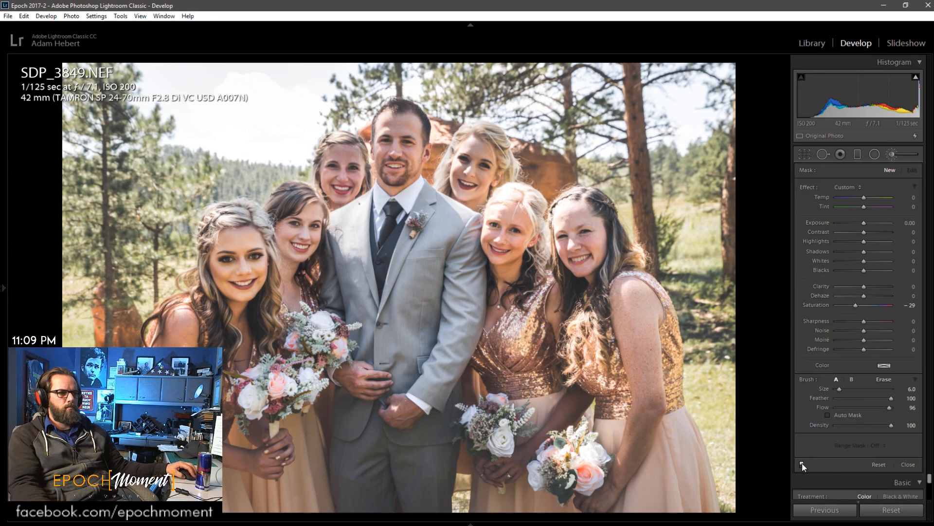
{"action": "left_click", "coordinate": [802, 462]}
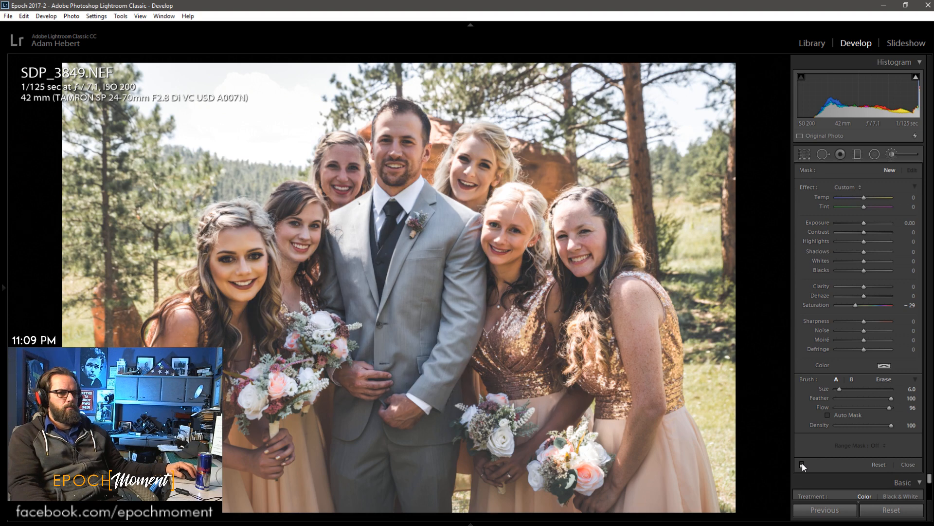
{"action": "left_click", "coordinate": [802, 463]}
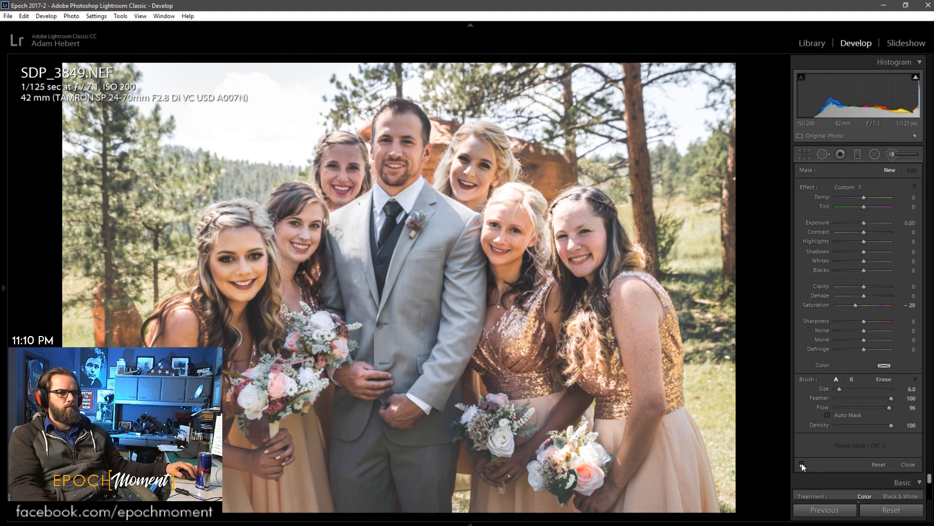
{"action": "left_click", "coordinate": [802, 463]}
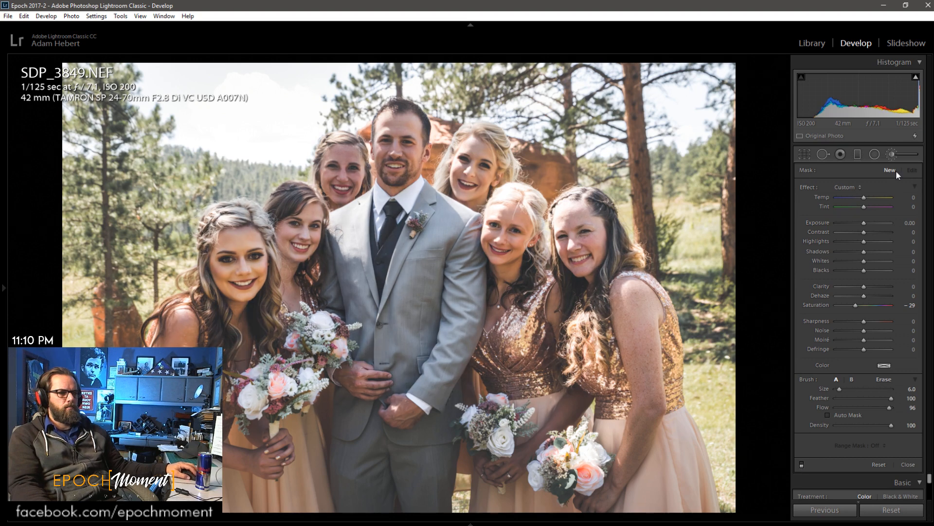
{"action": "left_click", "coordinate": [908, 465]}
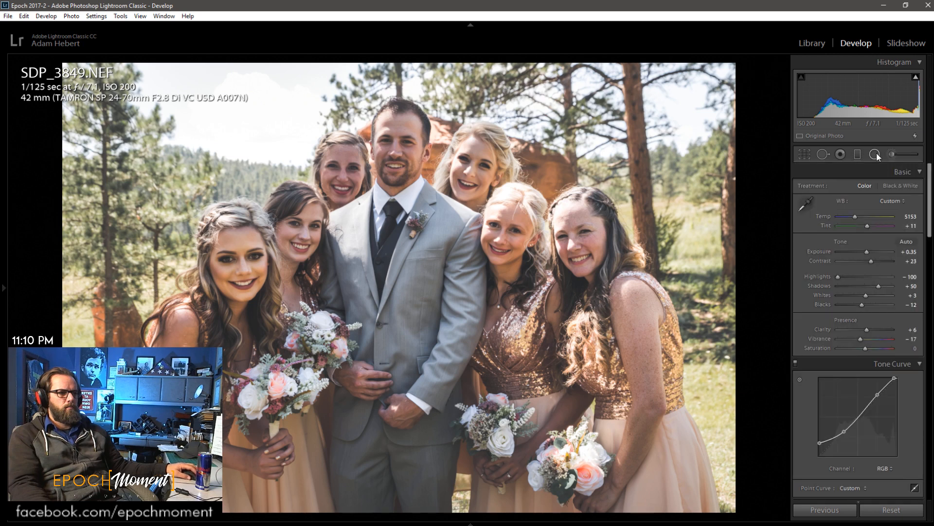
- Reposition SDP_3849's existing radial filter over the group and extend its lower edge down past the bouquets
{"action": "key", "text": "shift+m"}
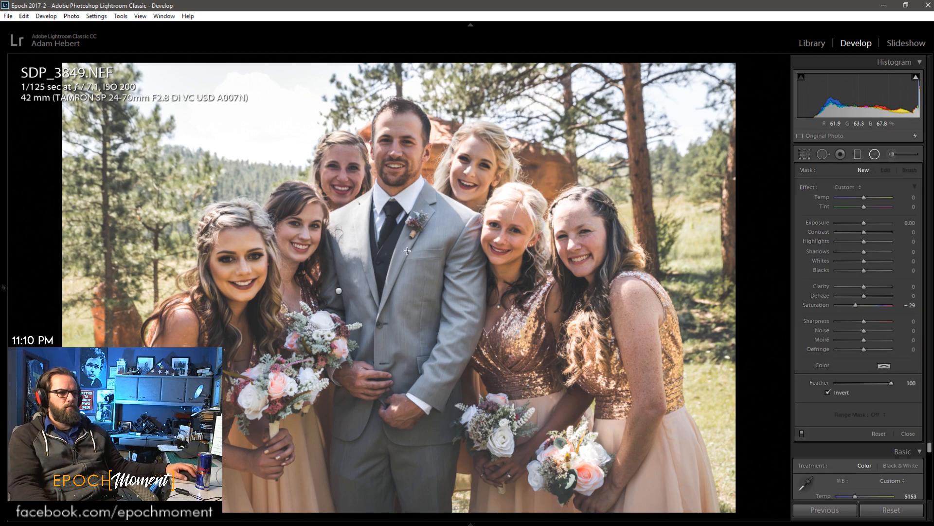
{"action": "left_click", "coordinate": [339, 292]}
{"action": "left_click_drag", "start_coordinate": [372, 317], "coordinate": [426, 259]}
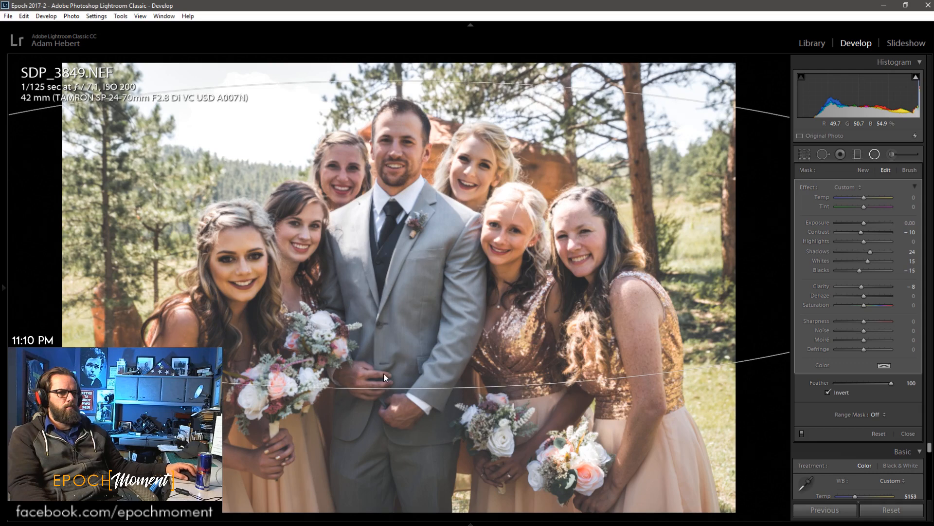
{"action": "left_click_drag", "start_coordinate": [395, 389], "coordinate": [413, 473]}
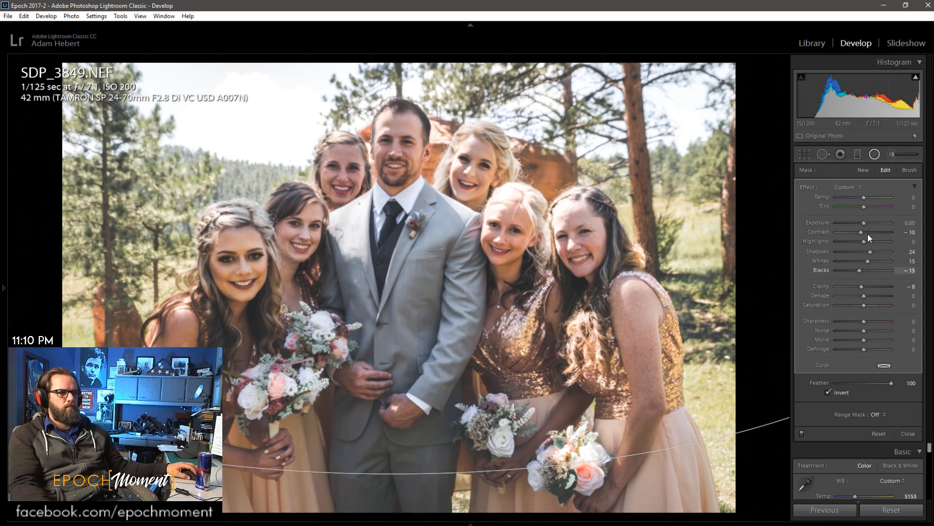
- Set the radial filter's Shadows to 37, Exposure to 0.10 and Highlights to 1, and the photo's overall Tint to +6
{"action": "left_click_drag", "start_coordinate": [872, 253], "coordinate": [874, 252]}
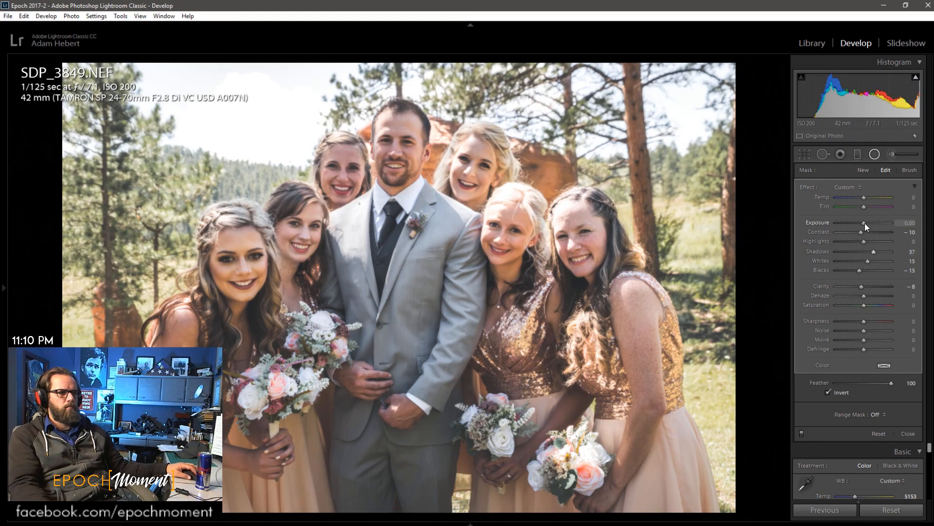
{"action": "left_click", "coordinate": [865, 223]}
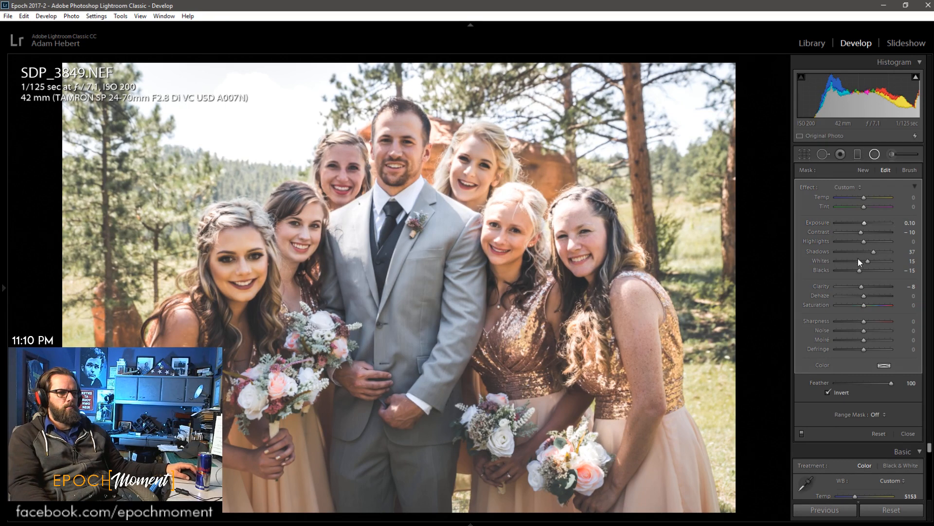
{"action": "left_click_drag", "start_coordinate": [864, 241], "coordinate": [862, 243]}
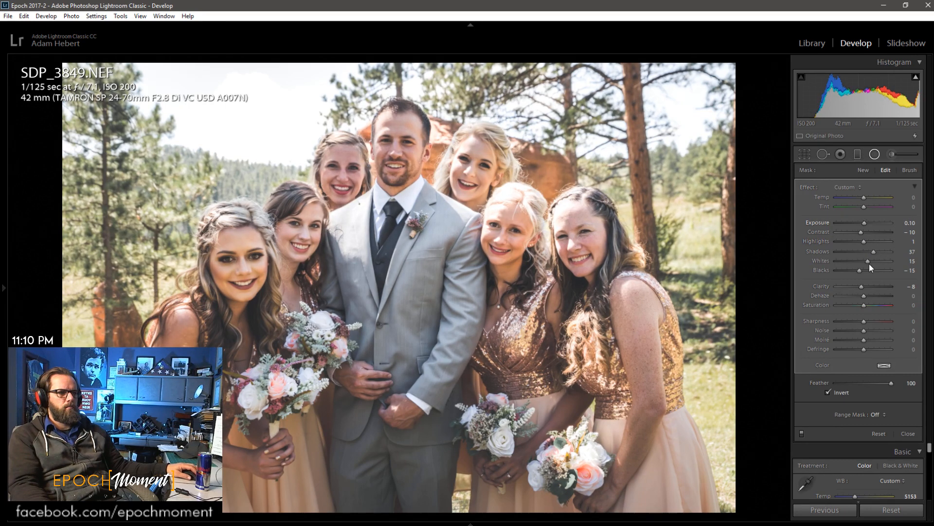
{"action": "left_click", "coordinate": [909, 434]}
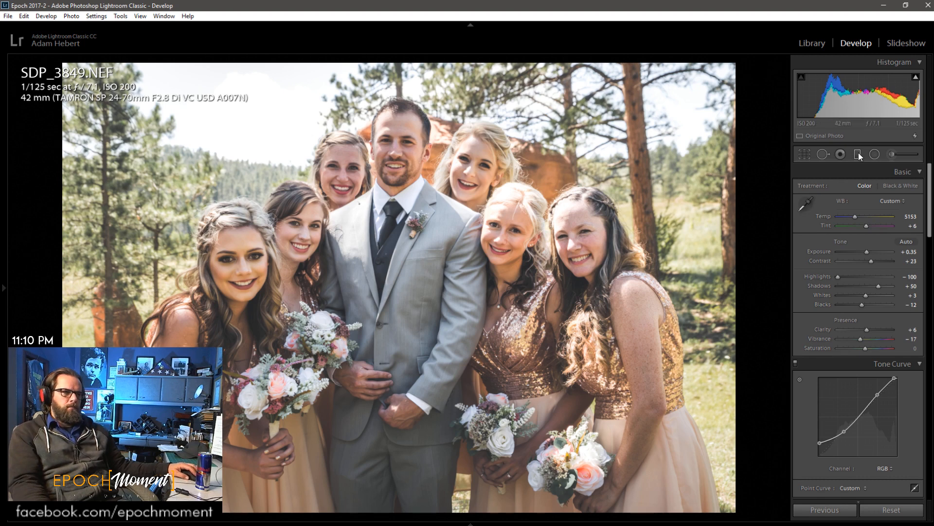
- Convert SDP_3849 to black and white with Temp 5874, Whites +42 and Blacks -23, and turn off its split toning
{"action": "left_click", "coordinate": [896, 185]}
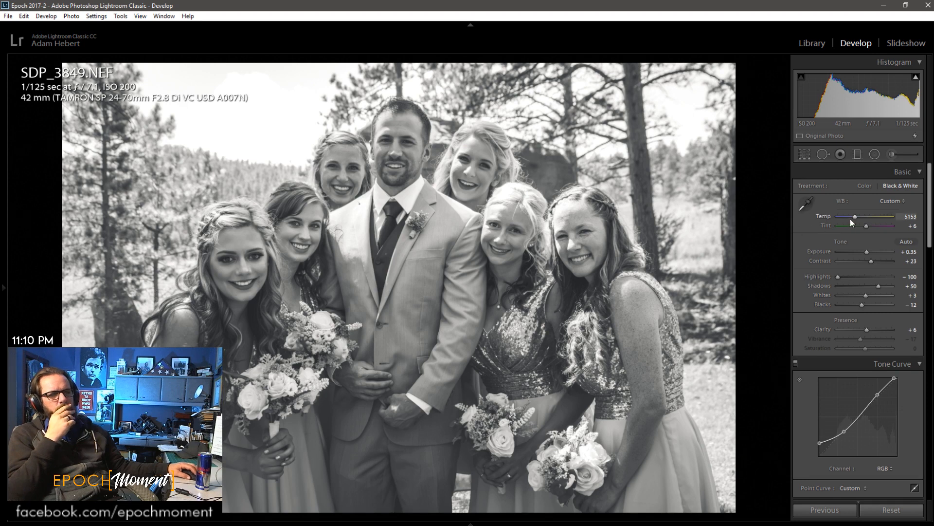
{"action": "left_click_drag", "start_coordinate": [857, 216], "coordinate": [860, 217]}
{"action": "mouse_move", "coordinate": [866, 295]}
{"action": "left_mouse_down"}
{"action": "mouse_move", "coordinate": [877, 297]}
{"action": "mouse_move", "coordinate": [851, 306]}
{"action": "left_mouse_up"}
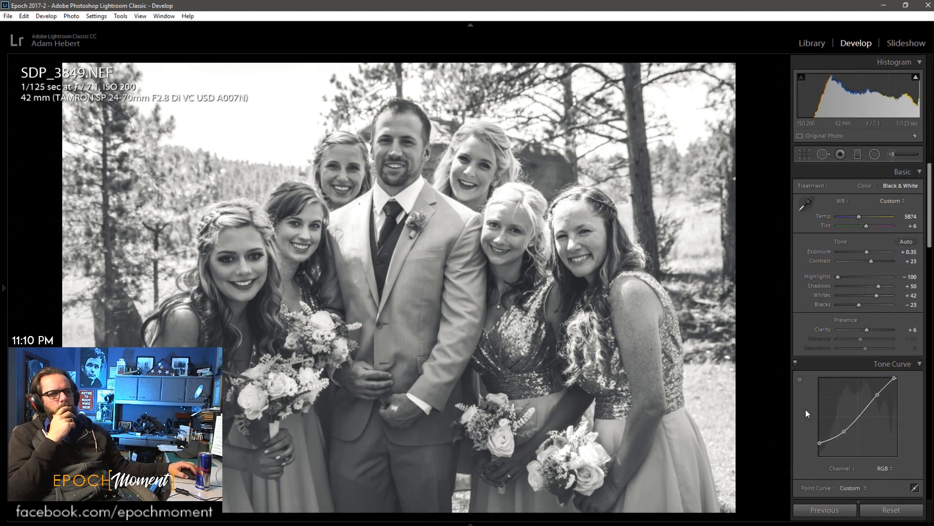
{"action": "scroll", "coordinate": [805, 409], "scroll_direction": "down", "scroll_amount": 5}
{"action": "left_click", "coordinate": [795, 369]}
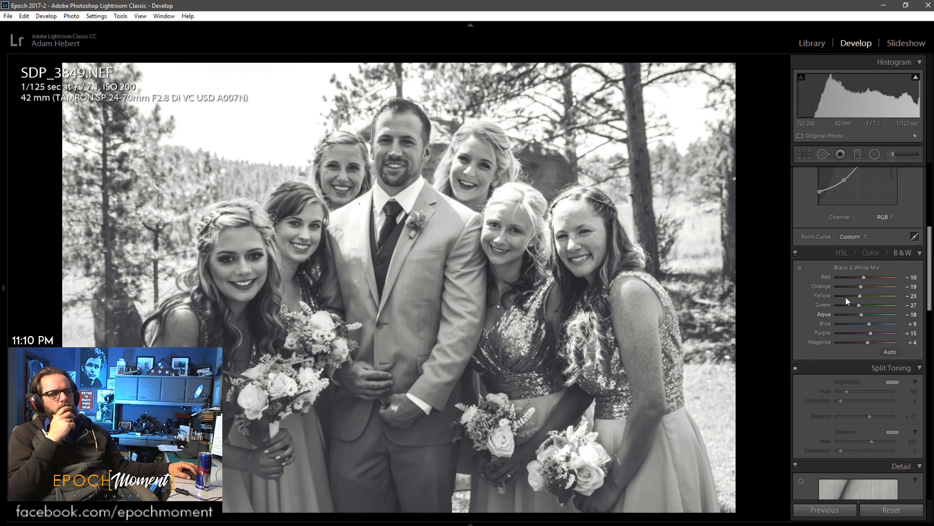
- Set the black-and-white mix to Orange -15 and Red +8, and deepen the Blacks to -37
{"action": "left_click_drag", "start_coordinate": [860, 288], "coordinate": [862, 287]}
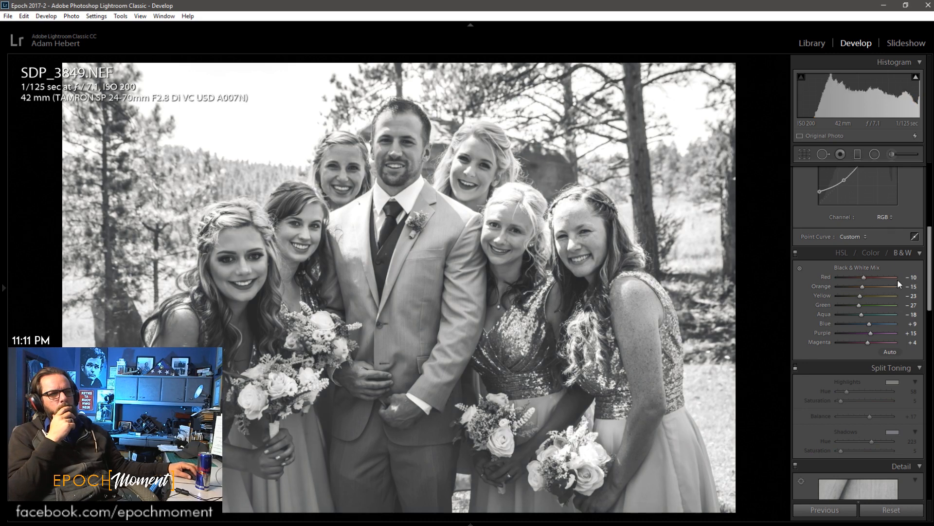
{"action": "left_click_drag", "start_coordinate": [857, 277], "coordinate": [867, 275]}
{"action": "scroll", "coordinate": [804, 340], "scroll_direction": "up", "scroll_amount": 3}
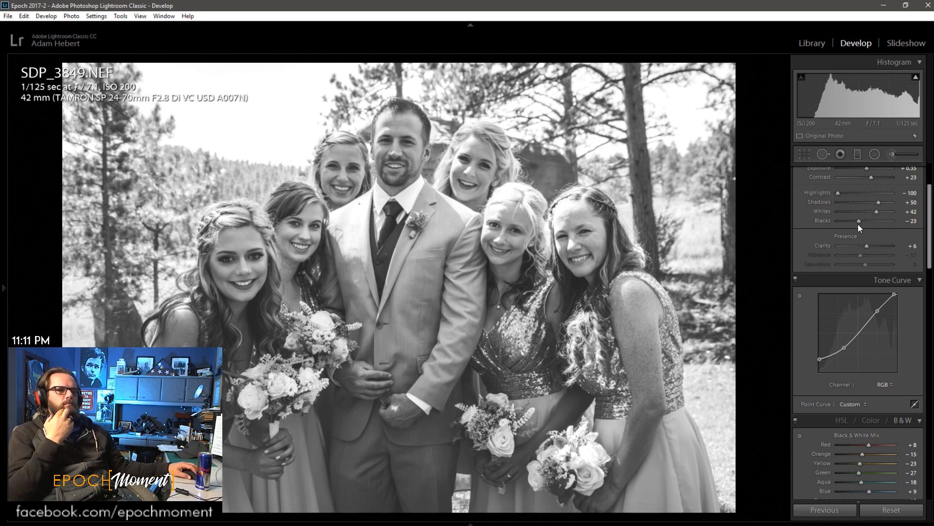
{"action": "left_click_drag", "start_coordinate": [857, 223], "coordinate": [854, 224]}
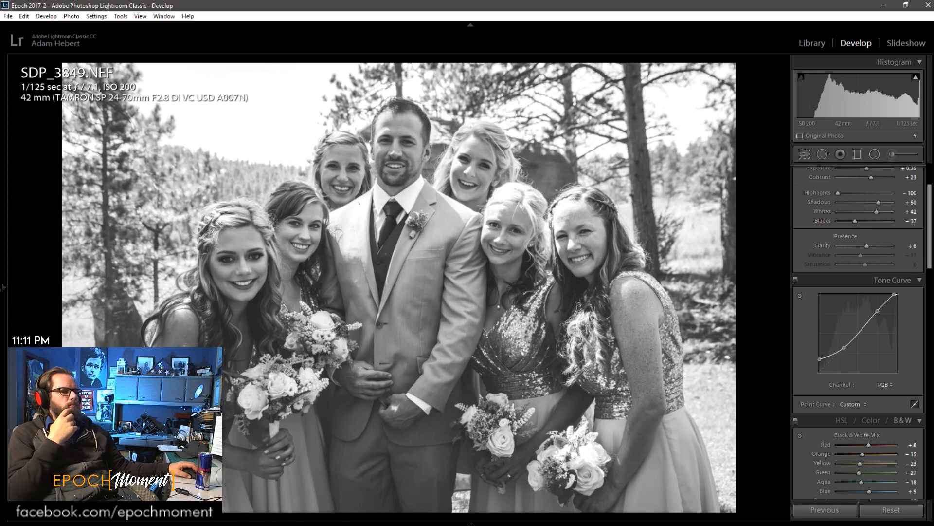
- Move on to DSC_1025, shift its tone curve's black point to 7.8 / 12.2 %, and set Highlights to -30 and Shadows to +59
{"action": "key", "text": "Right"}
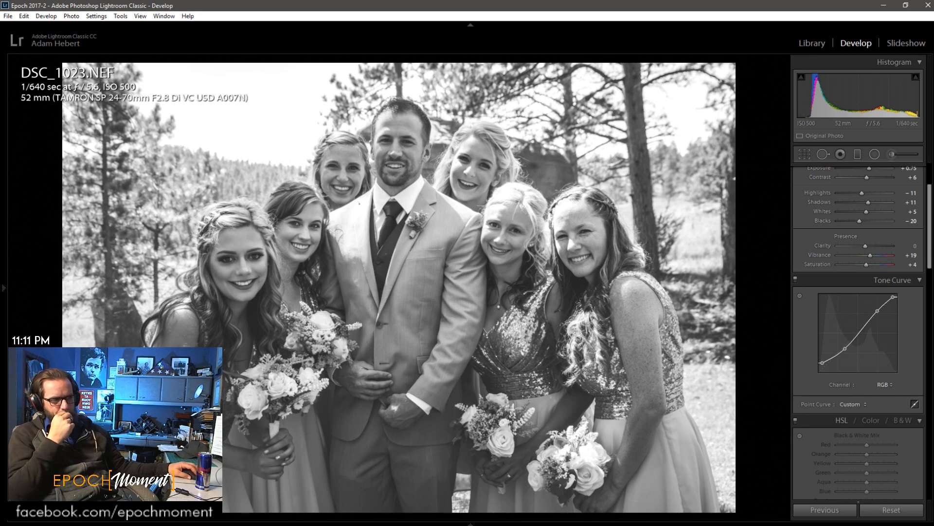
{"action": "key", "text": "Right"}
{"action": "key", "text": "Right"}
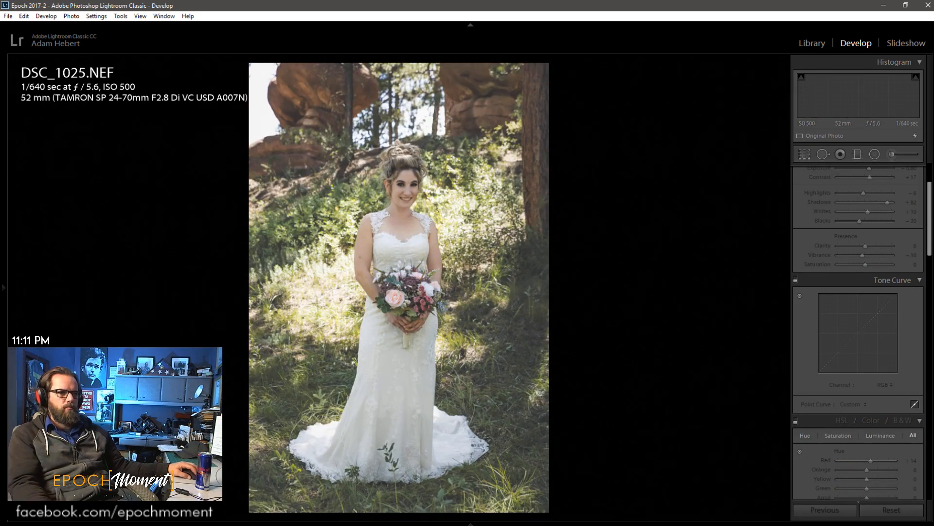
{"action": "key", "text": "shift+Left"}
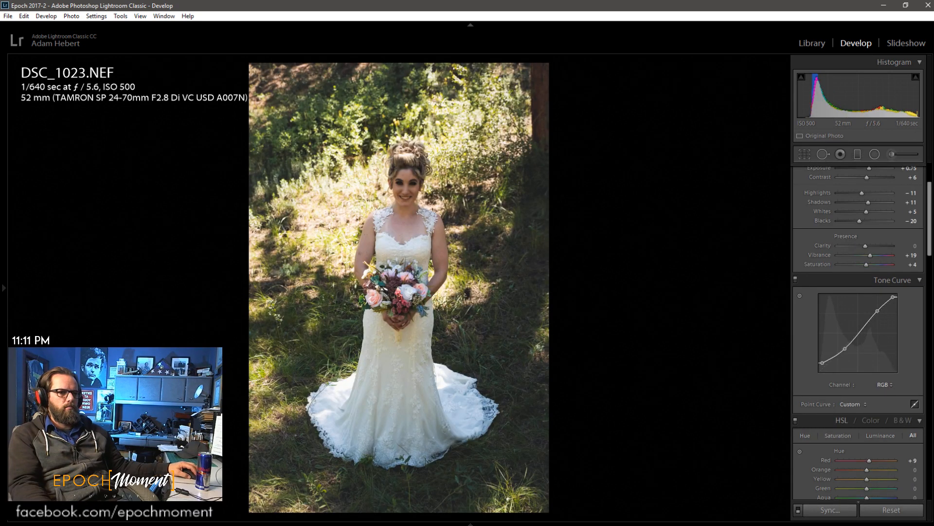
{"action": "key", "text": "Right"}
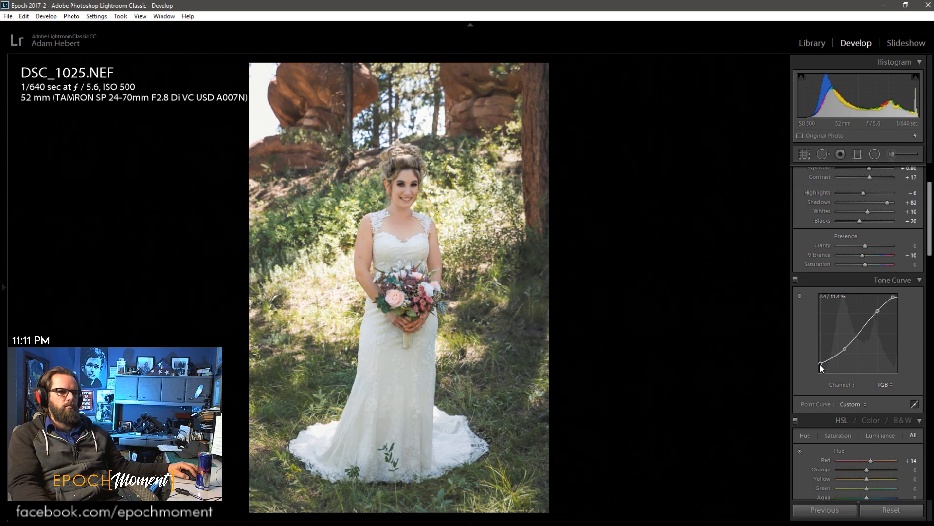
{"action": "left_click_drag", "start_coordinate": [819, 363], "coordinate": [824, 364]}
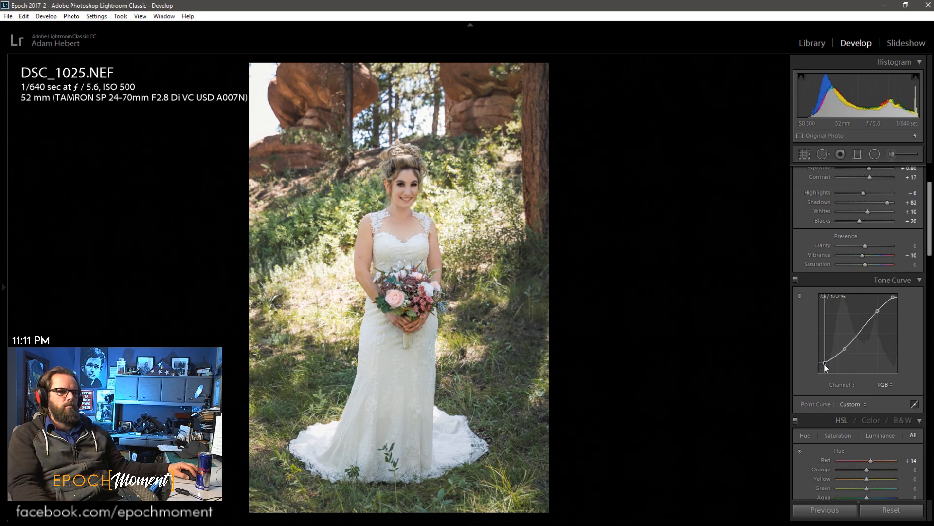
{"action": "scroll", "coordinate": [812, 351], "scroll_direction": "up", "scroll_amount": 3}
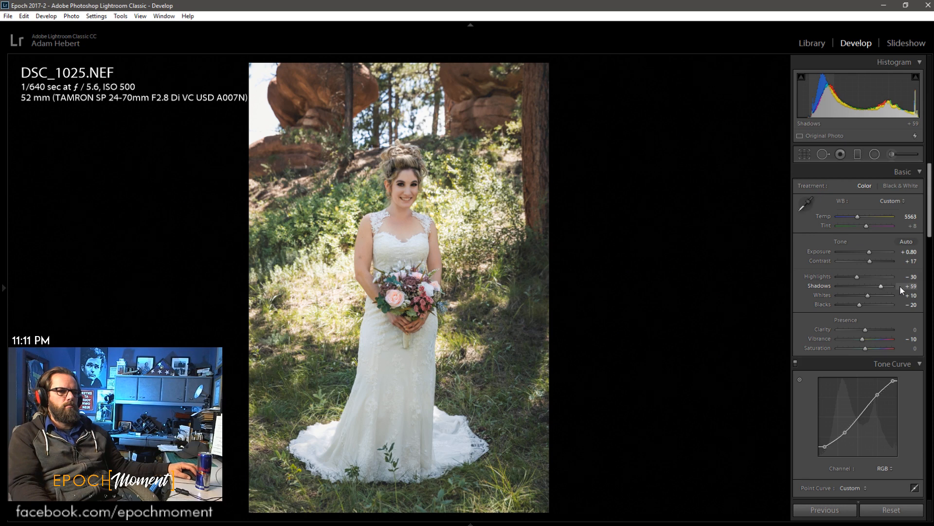
- Move on to DSC_1028 Copy 1 and set its Shadows to +50 and Highlights to -60
{"action": "key", "text": "Right"}
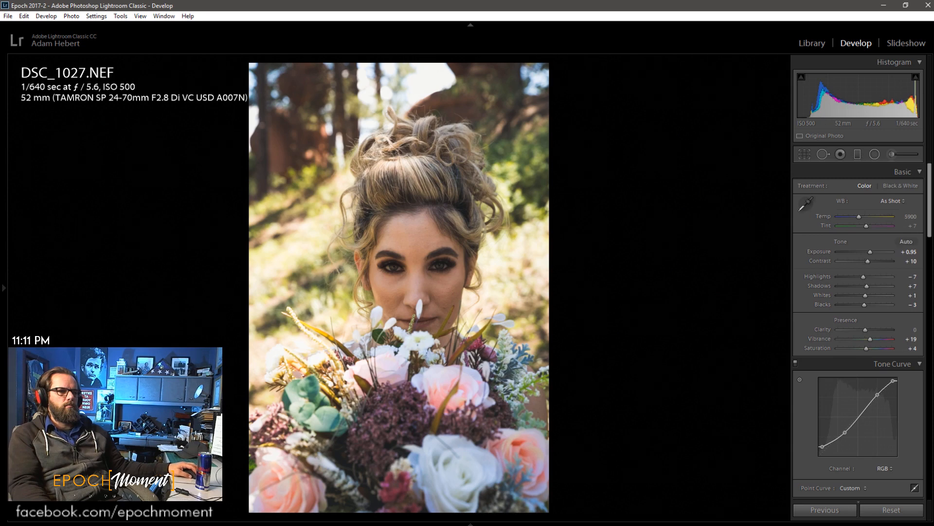
{"action": "key", "text": "Right"}
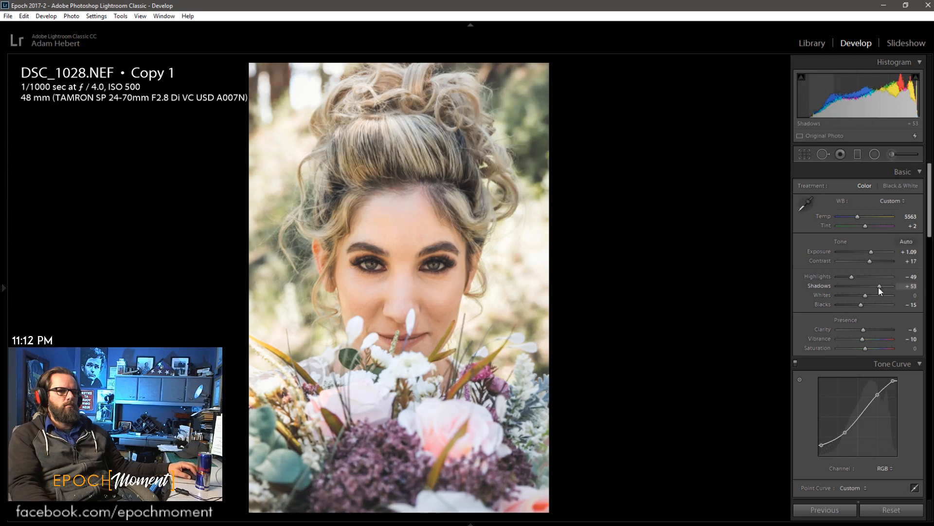
{"action": "left_click_drag", "start_coordinate": [879, 288], "coordinate": [877, 288]}
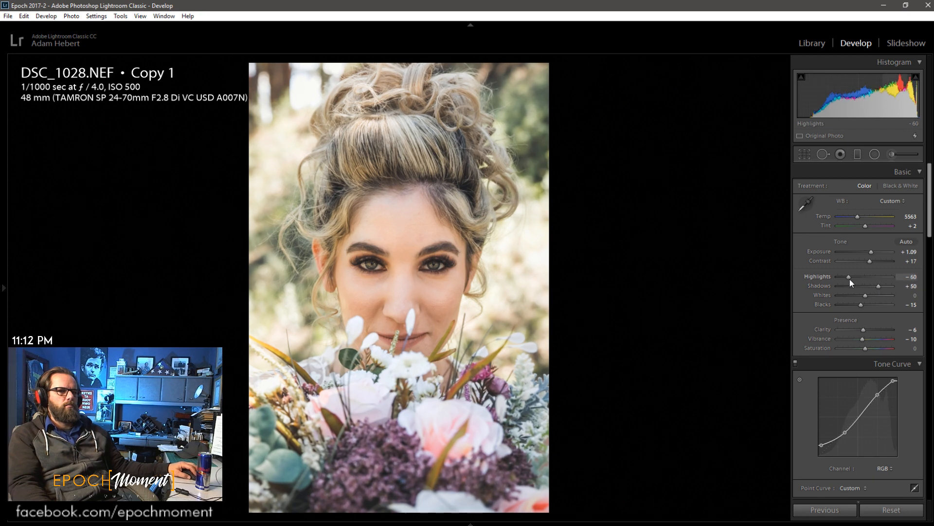
- Set DSC_1028 Copy 1's Luminance noise reduction to 17 and check the bride's eyes and mouth up close
{"action": "scroll", "coordinate": [822, 342], "scroll_direction": "down", "scroll_amount": 10}
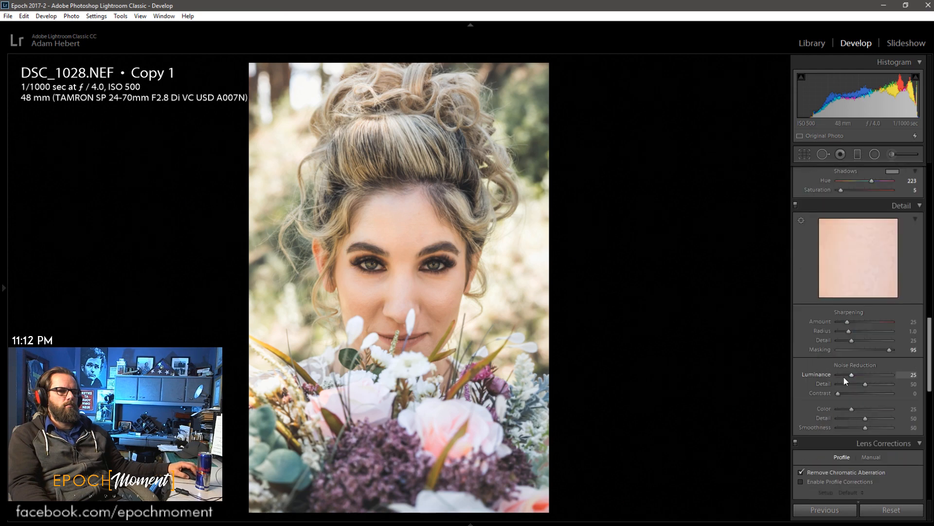
{"action": "left_click", "coordinate": [845, 375]}
{"action": "left_click", "coordinate": [419, 267]}
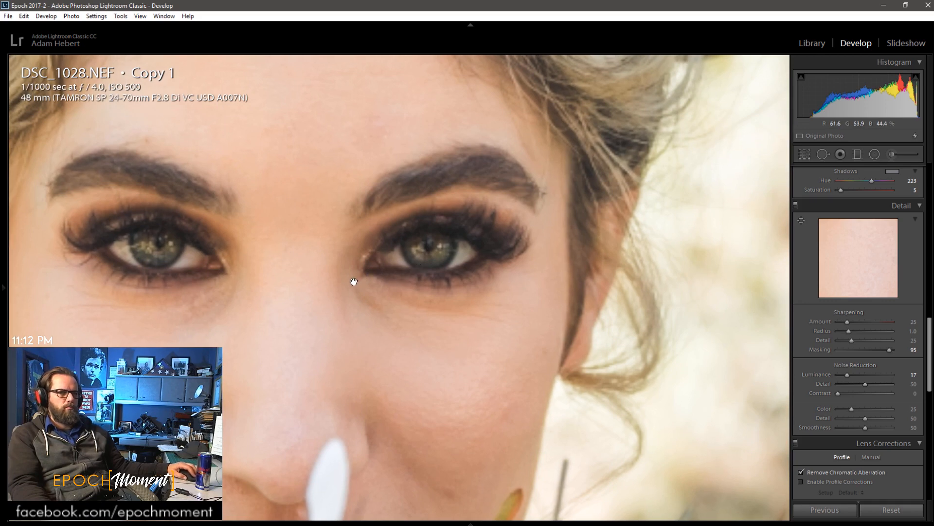
{"action": "left_click_drag", "start_coordinate": [354, 277], "coordinate": [467, 210]}
{"action": "left_click_drag", "start_coordinate": [373, 423], "coordinate": [386, 216]}
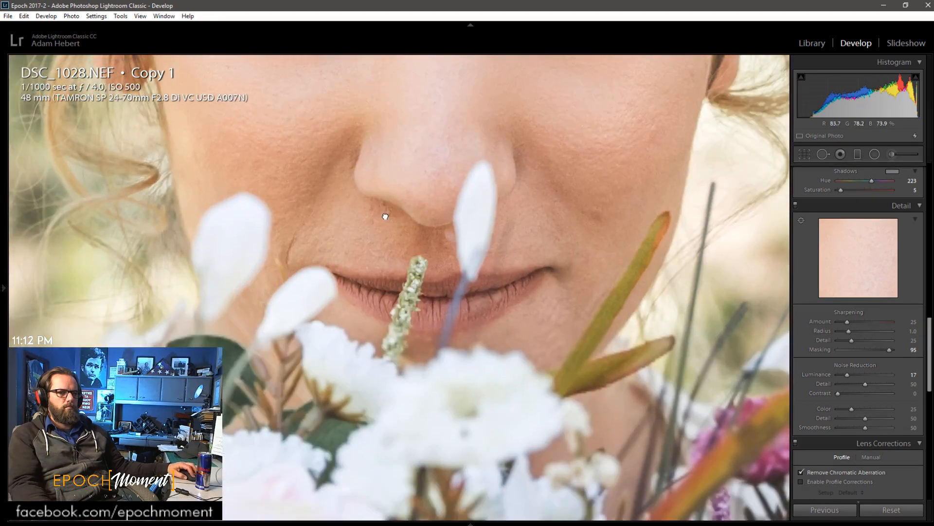
- Check the bride's cheek up close, and apply the previous photo's settings to DSC_1027
{"action": "left_click_drag", "start_coordinate": [589, 253], "coordinate": [478, 309]}
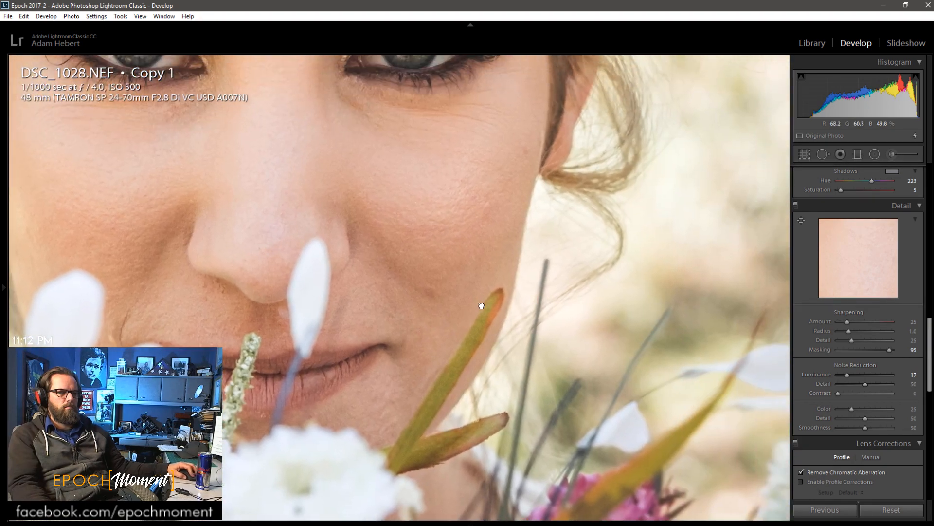
{"action": "left_click", "coordinate": [480, 304]}
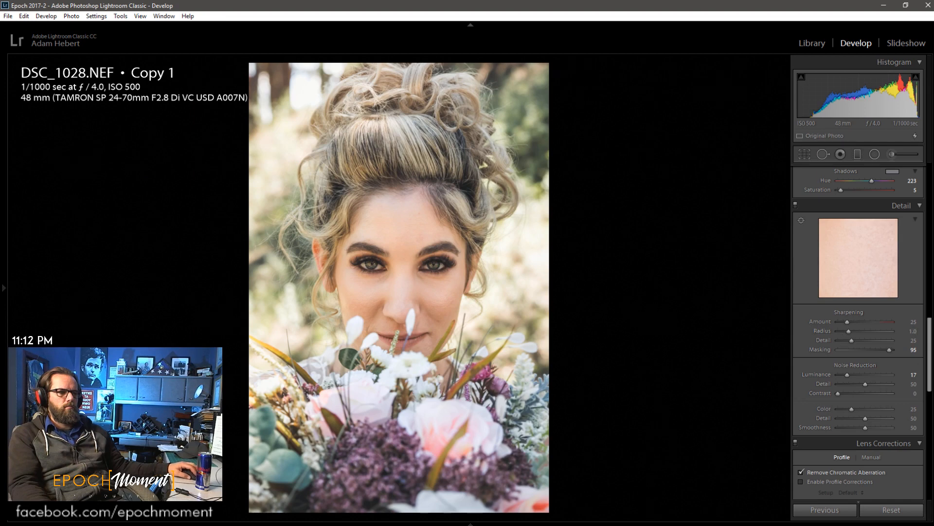
{"action": "key", "text": "Left"}
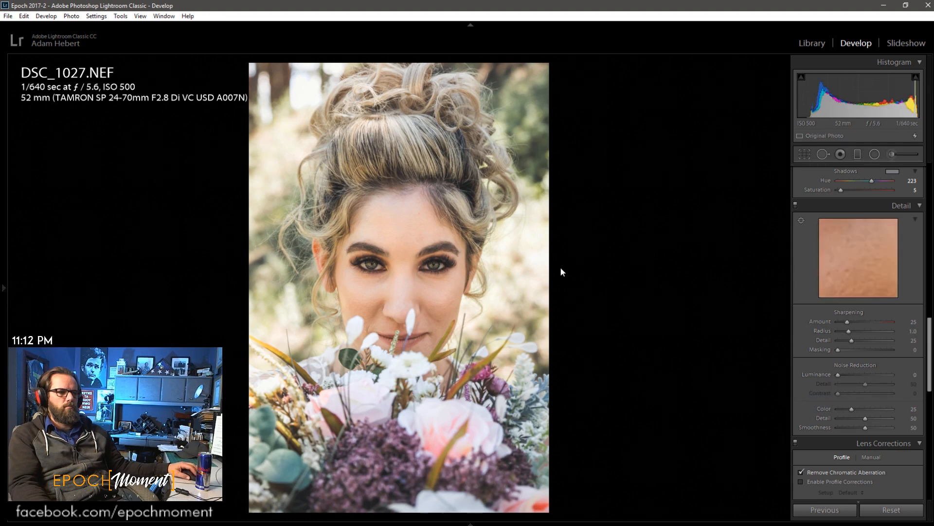
{"action": "left_click", "coordinate": [825, 510]}
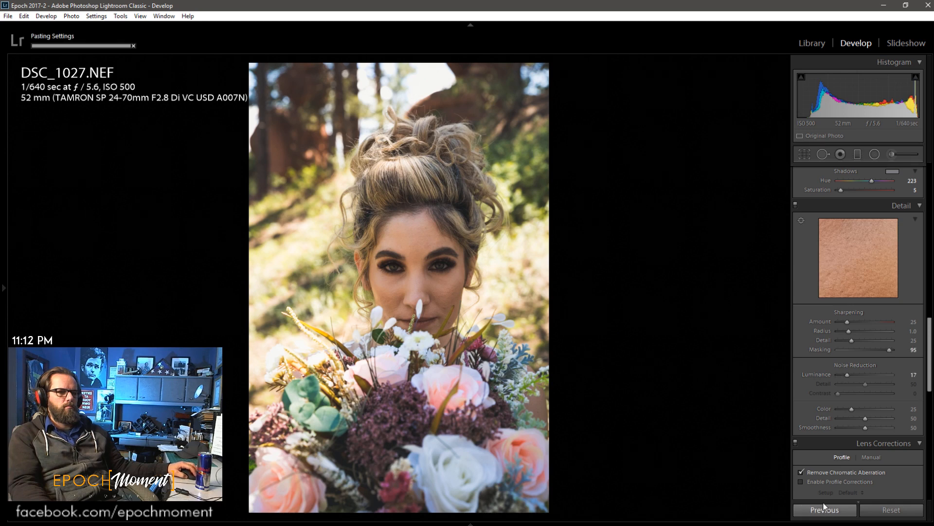
- Reframe DSC_1027's crop slightly tighter and lower to include more of the bouquet, and check the bride's eyes and cheek up close
{"action": "left_click", "coordinate": [539, 309]}
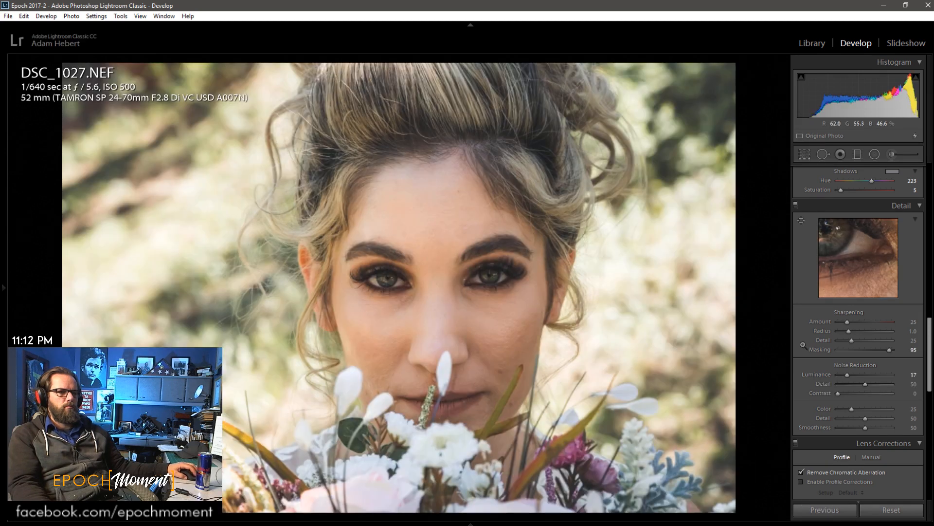
{"action": "left_click", "coordinate": [810, 155]}
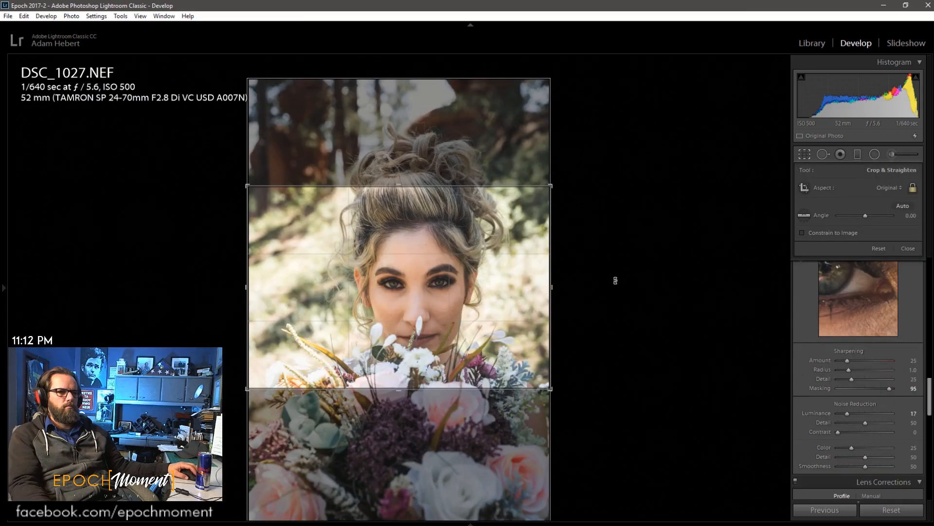
{"action": "left_click_drag", "start_coordinate": [502, 306], "coordinate": [509, 280]}
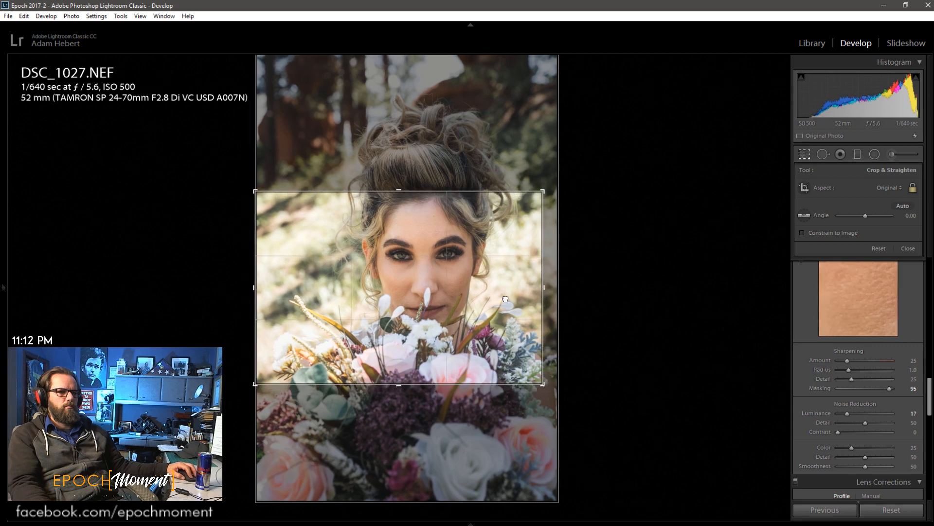
{"action": "left_click", "coordinate": [909, 248]}
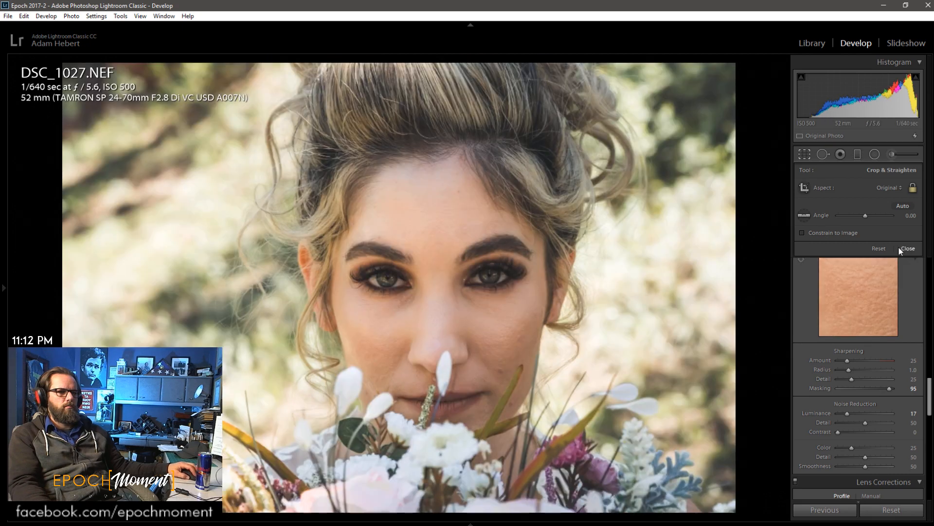
{"action": "left_click", "coordinate": [441, 219]}
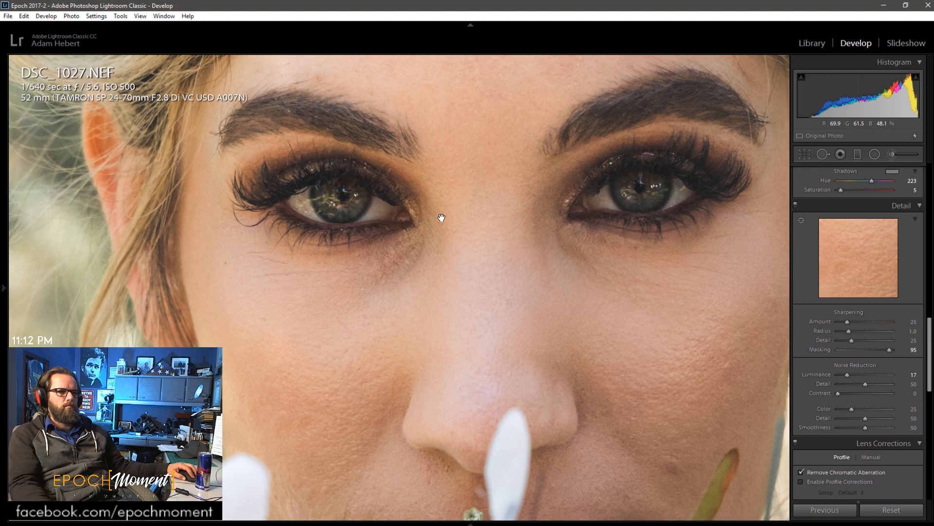
{"action": "left_click", "coordinate": [442, 218]}
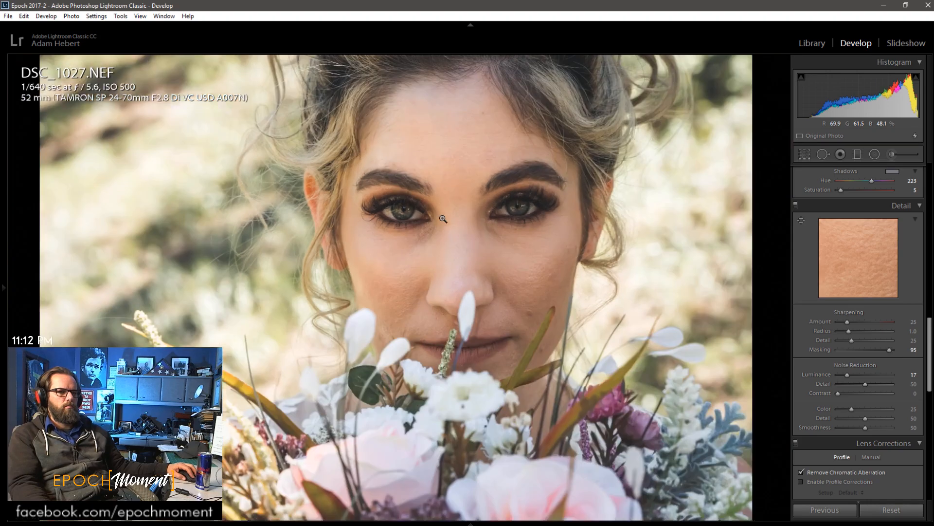
{"action": "left_click", "coordinate": [566, 267]}
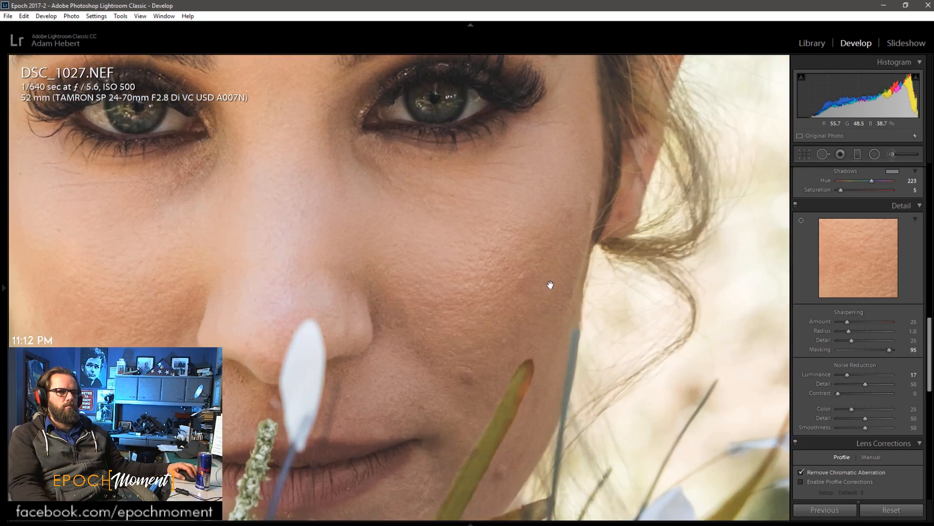
{"action": "left_click", "coordinate": [547, 286]}
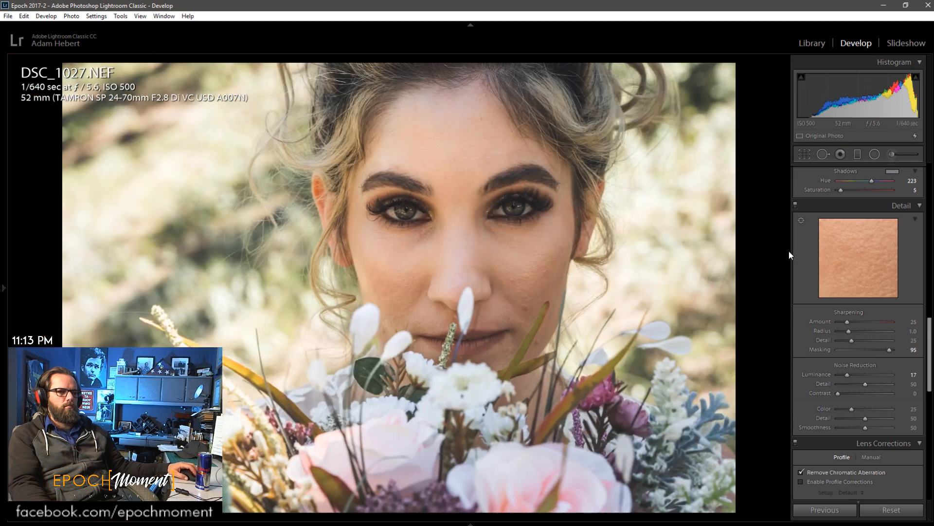
- Convert DSC_1027 to black and white with Shadows +69, Whites +15 and Blacks -50
{"action": "scroll", "coordinate": [799, 291], "scroll_direction": "up", "scroll_amount": 10}
{"action": "left_click", "coordinate": [895, 186]}
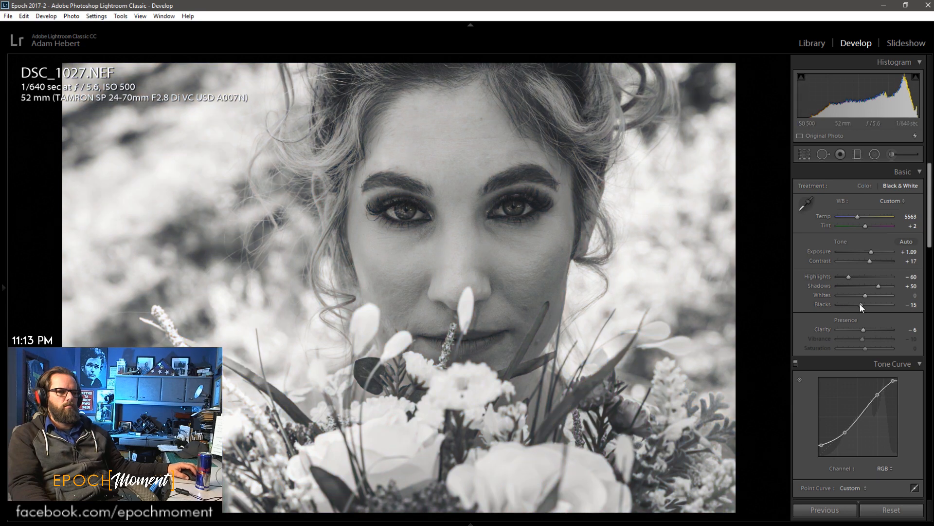
{"action": "left_click_drag", "start_coordinate": [860, 304], "coordinate": [882, 288]}
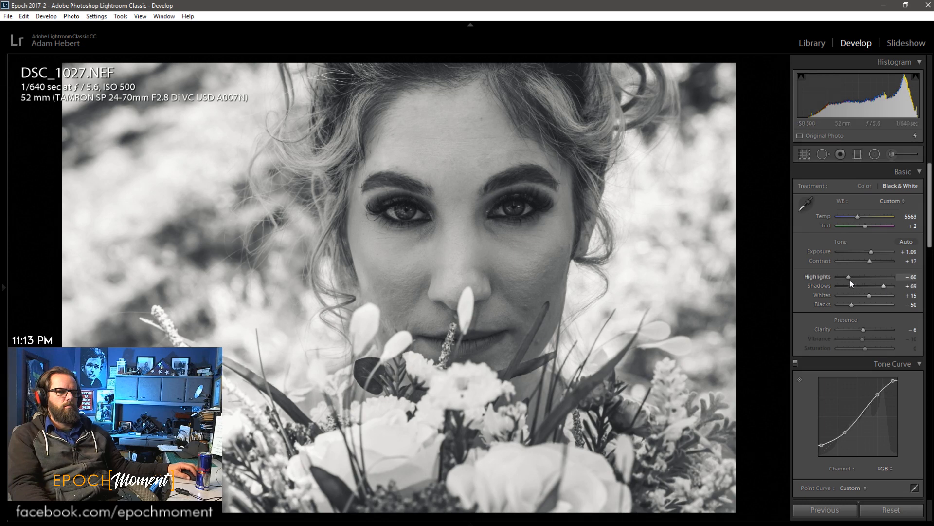
- Set the black-and-white mix to Orange -4, Green -28, Aqua -1 and Blue +25
{"action": "scroll", "coordinate": [816, 388], "scroll_direction": "down", "scroll_amount": 3}
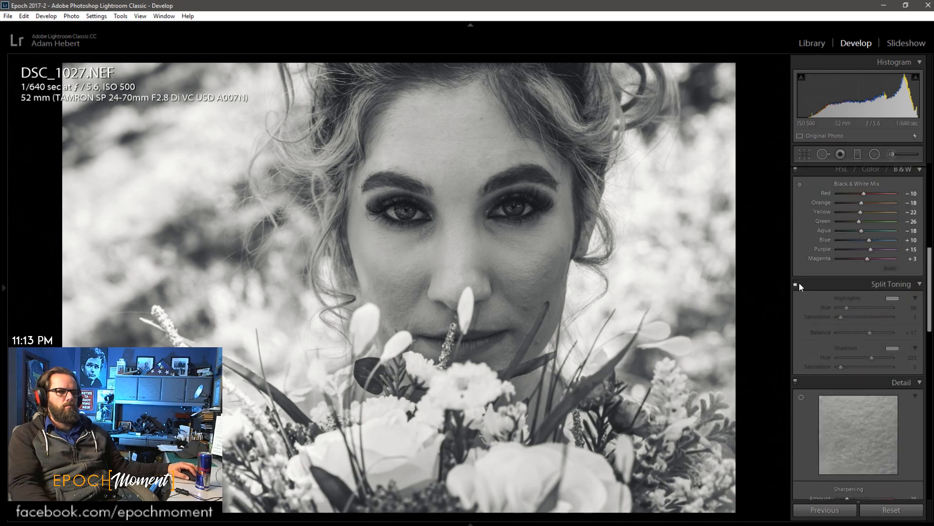
{"action": "scroll", "coordinate": [808, 278], "scroll_direction": "down", "scroll_amount": 3}
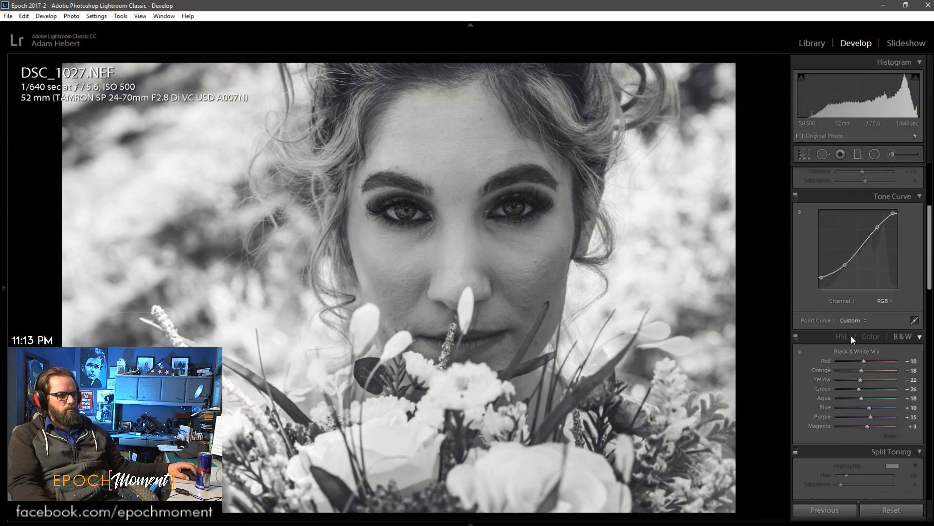
{"action": "left_click_drag", "start_coordinate": [860, 370], "coordinate": [864, 371]}
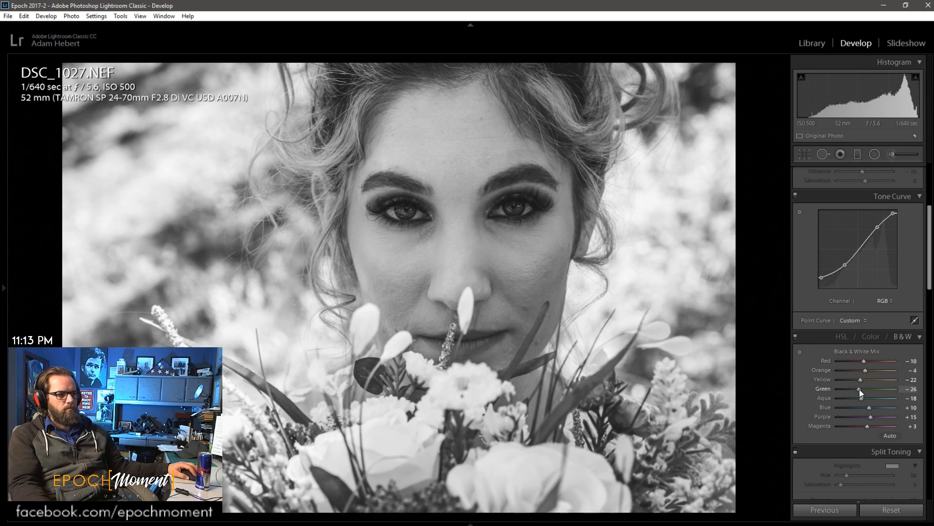
{"action": "left_click_drag", "start_coordinate": [871, 406], "coordinate": [858, 392]}
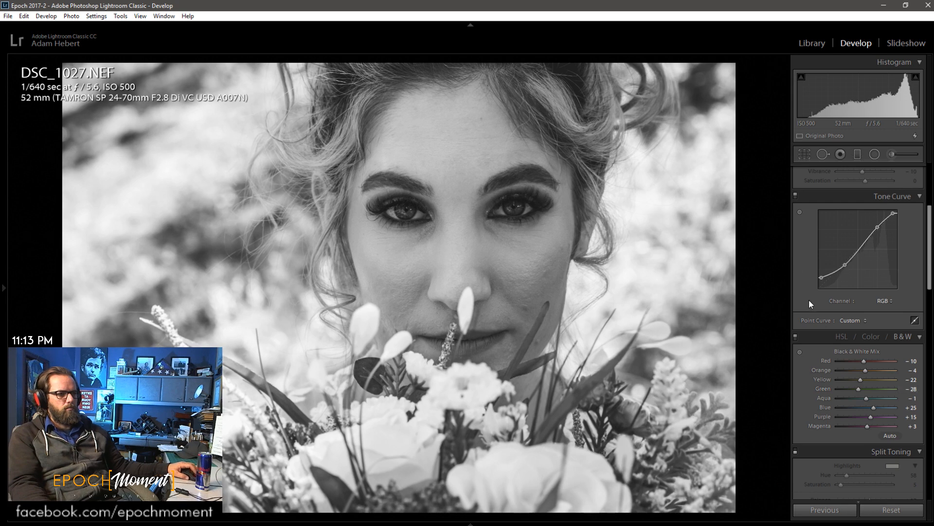
- Try DSC_1027's Clarity at 0 and -5
{"action": "scroll", "coordinate": [809, 299], "scroll_direction": "up", "scroll_amount": 3}
{"action": "double_click", "coordinate": [866, 247]}
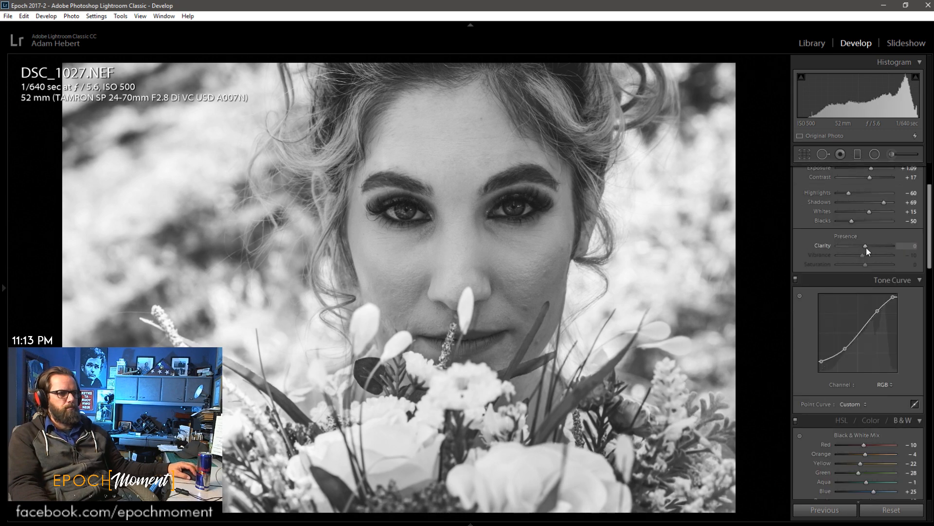
{"action": "left_click_drag", "start_coordinate": [866, 247], "coordinate": [864, 247]}
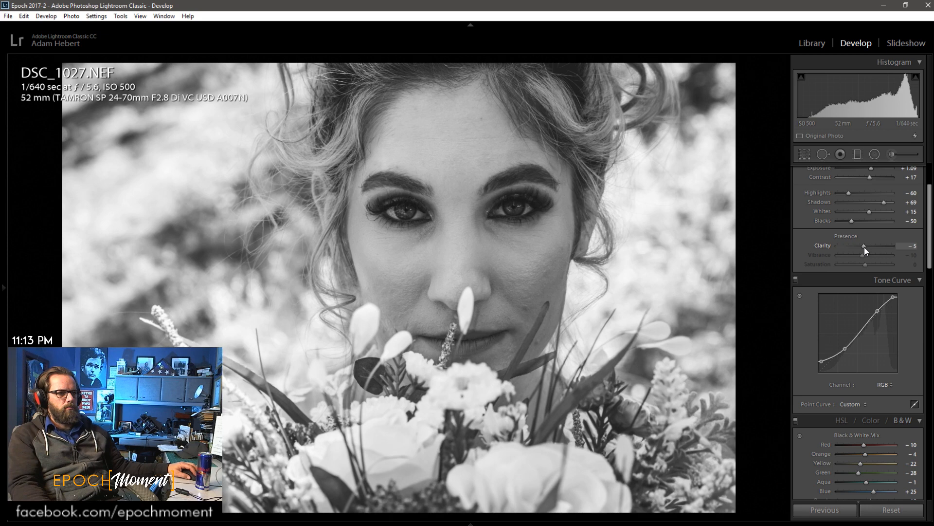
- Raise DSC_1027's Exposure to +1.19
{"action": "scroll", "coordinate": [811, 288], "scroll_direction": "up", "scroll_amount": 3}
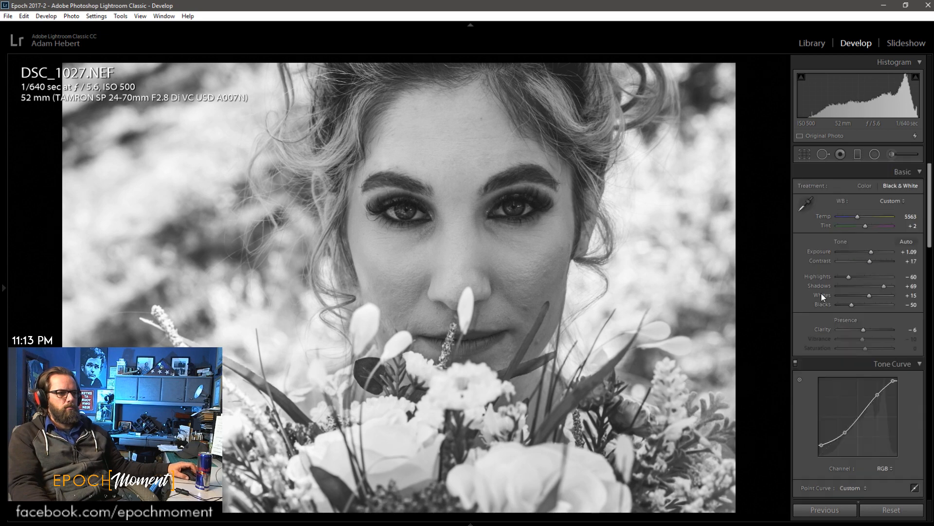
{"action": "left_click_drag", "start_coordinate": [851, 277], "coordinate": [850, 278]}
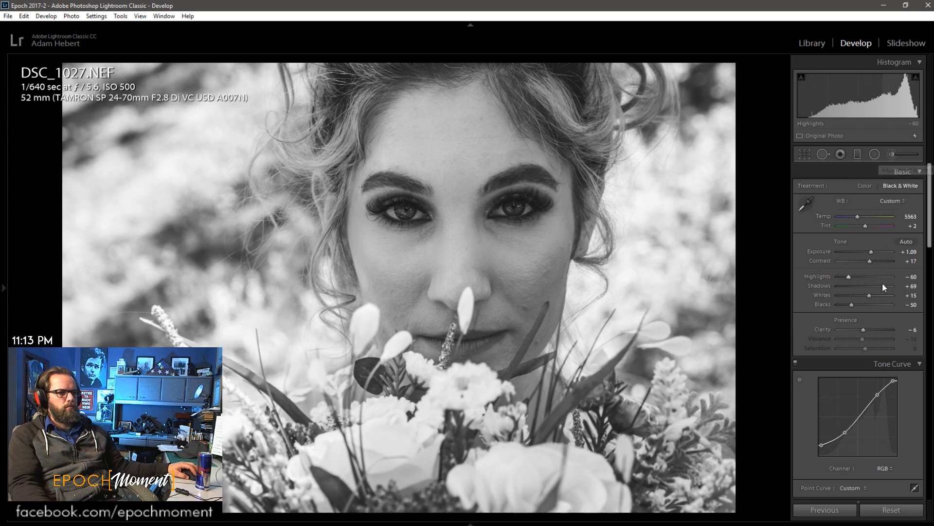
{"action": "key", "text": "Up"}
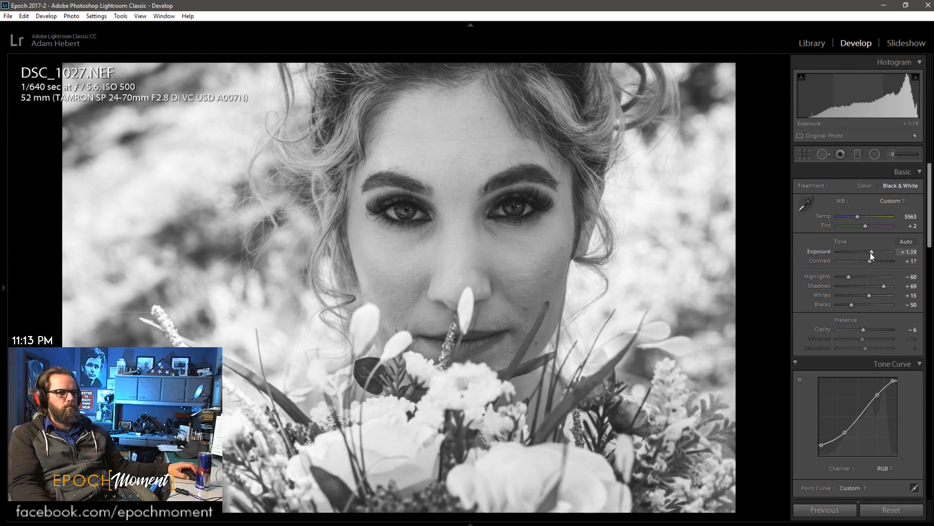
- Review the mask of the cheek's brush adjustment and erase part of it near the eyebrow with a size 8.0 eraser
{"action": "left_click", "coordinate": [892, 155]}
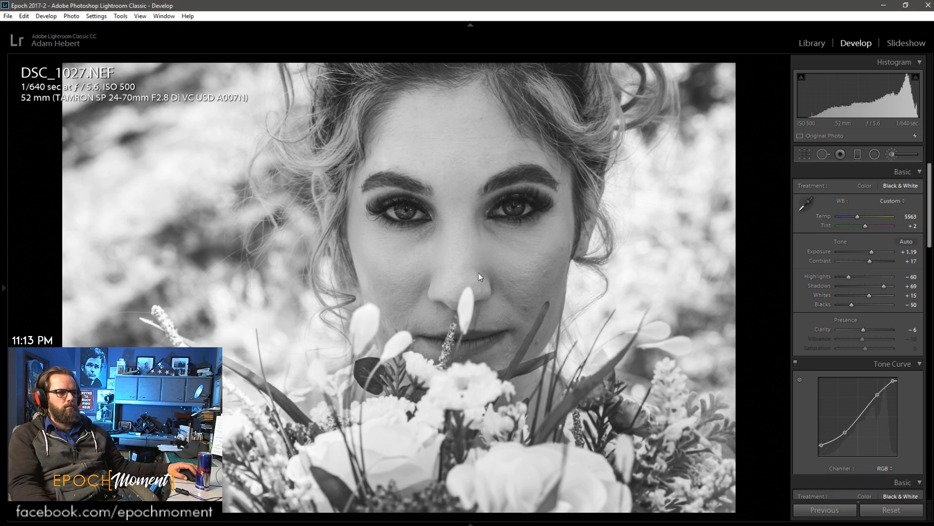
{"action": "left_click", "coordinate": [379, 269]}
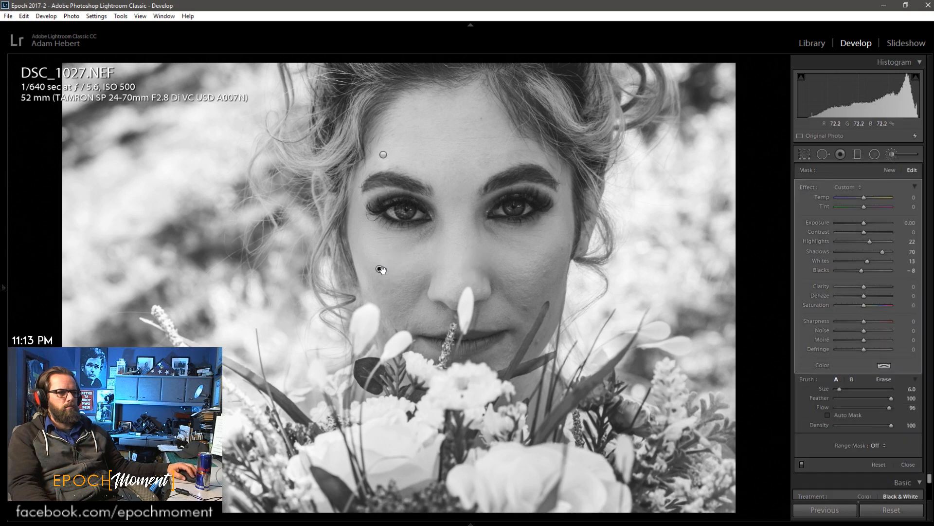
{"action": "key", "text": "o"}
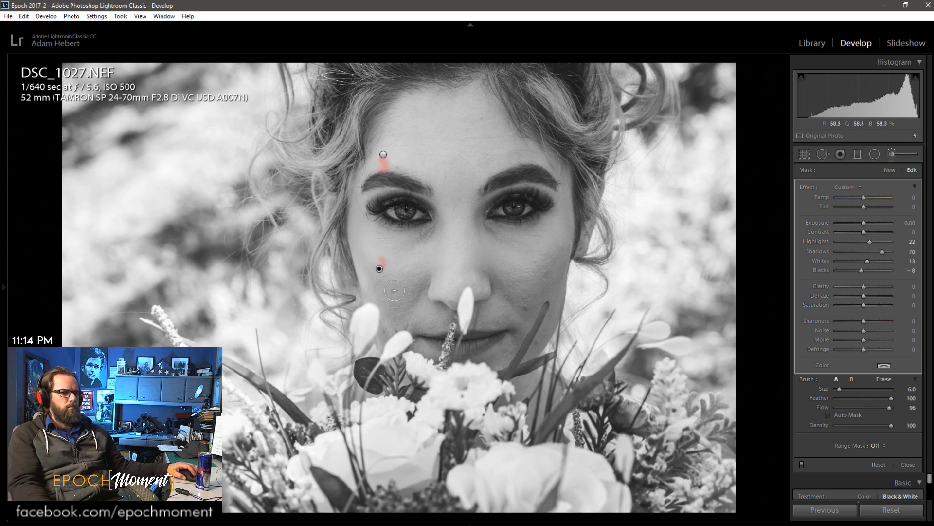
{"action": "key", "text": "o"}
{"action": "key", "text": "alt"}
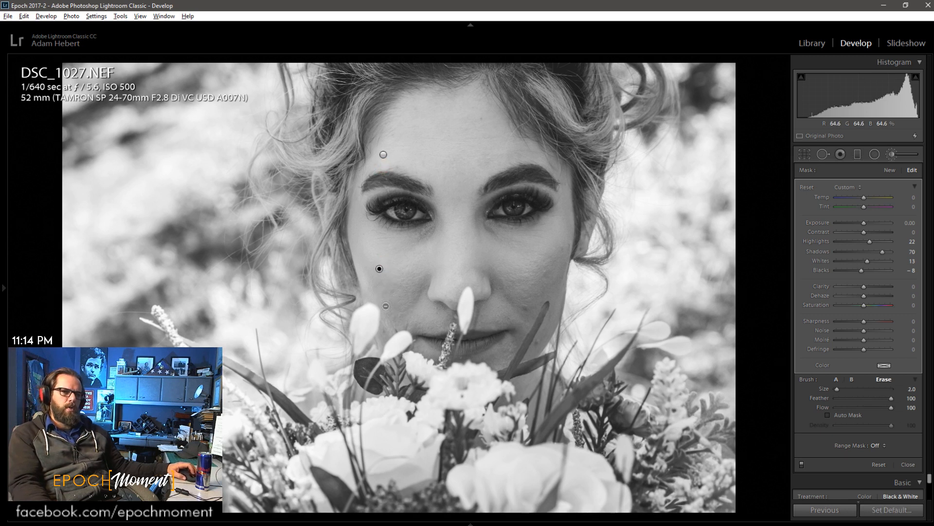
{"action": "scroll", "coordinate": [380, 230], "scroll_direction": "up", "scroll_amount": 6}
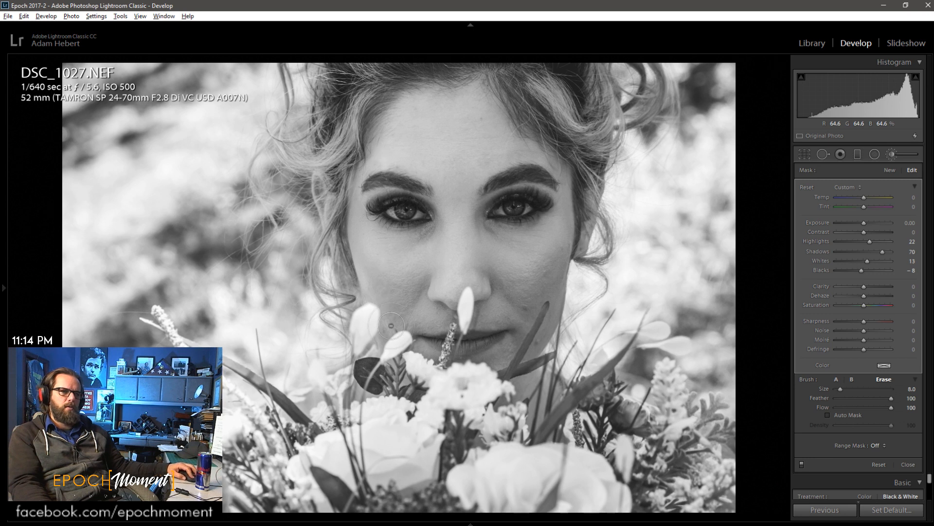
{"action": "mouse_move", "coordinate": [377, 186]}
{"action": "left_mouse_down"}
{"action": "mouse_move", "coordinate": [384, 211]}
{"action": "mouse_move", "coordinate": [384, 186]}
{"action": "left_mouse_up"}
- Compare the photo with and without brush adjustments, and set the forehead brush to size 17.0, Highlights 14, Whites 12 and Blacks -8
{"action": "left_click", "coordinate": [384, 155]}
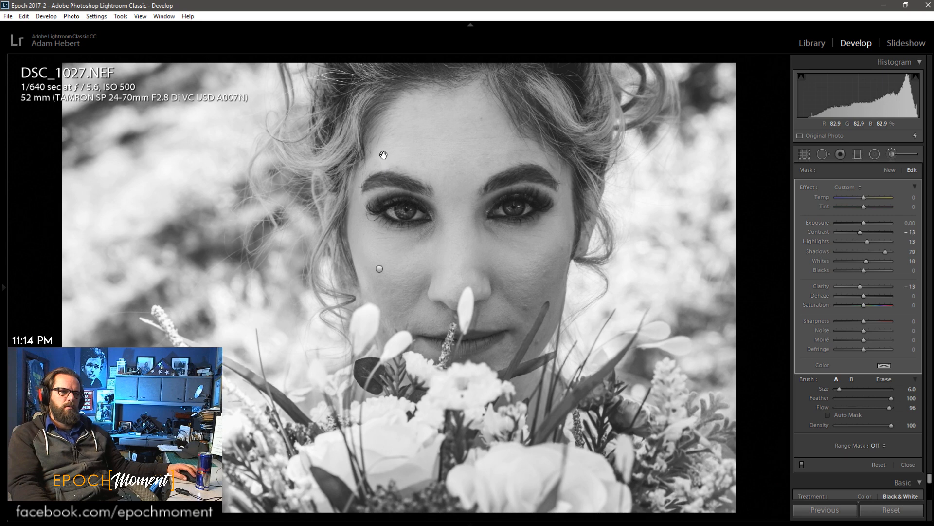
{"action": "key", "text": "o"}
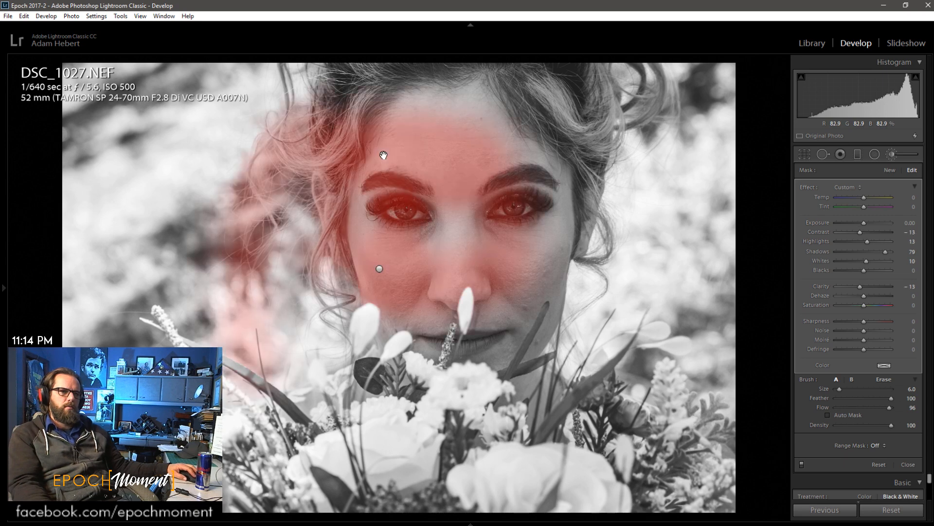
{"action": "key", "text": "o"}
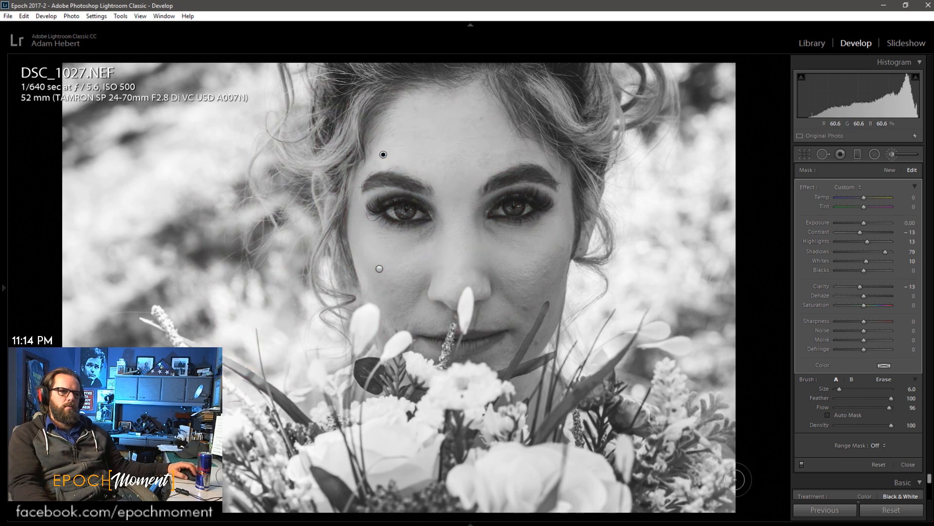
{"action": "left_click", "coordinate": [802, 464]}
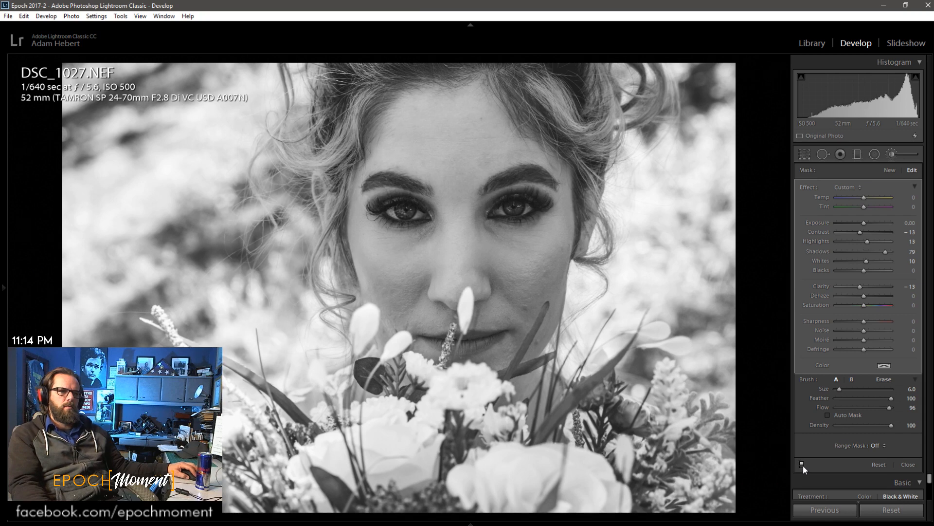
{"action": "left_click", "coordinate": [799, 462]}
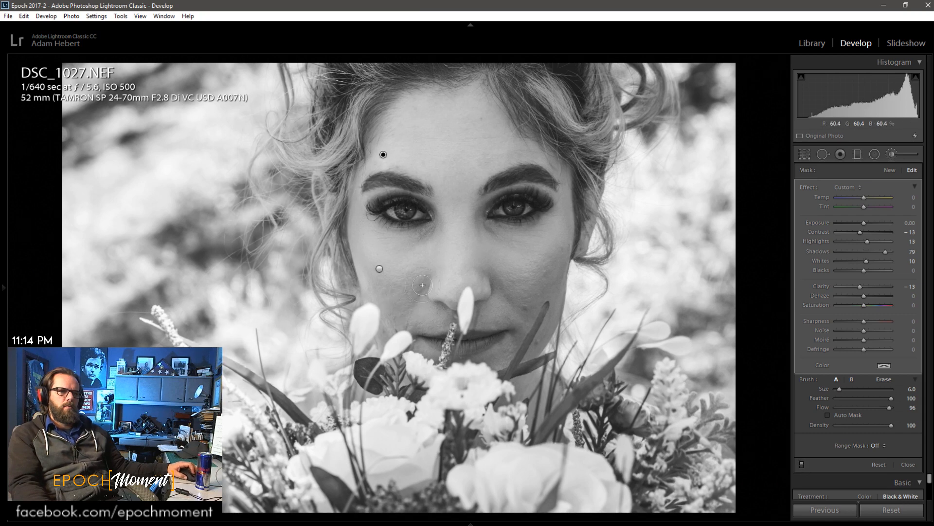
{"action": "scroll", "coordinate": [430, 283], "scroll_direction": "up", "scroll_amount": 10}
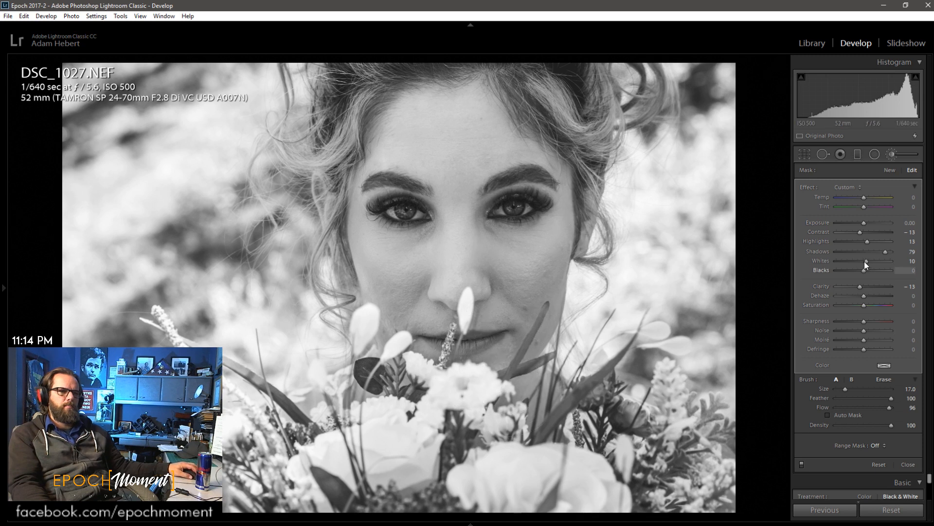
{"action": "left_click_drag", "start_coordinate": [865, 261], "coordinate": [864, 269]}
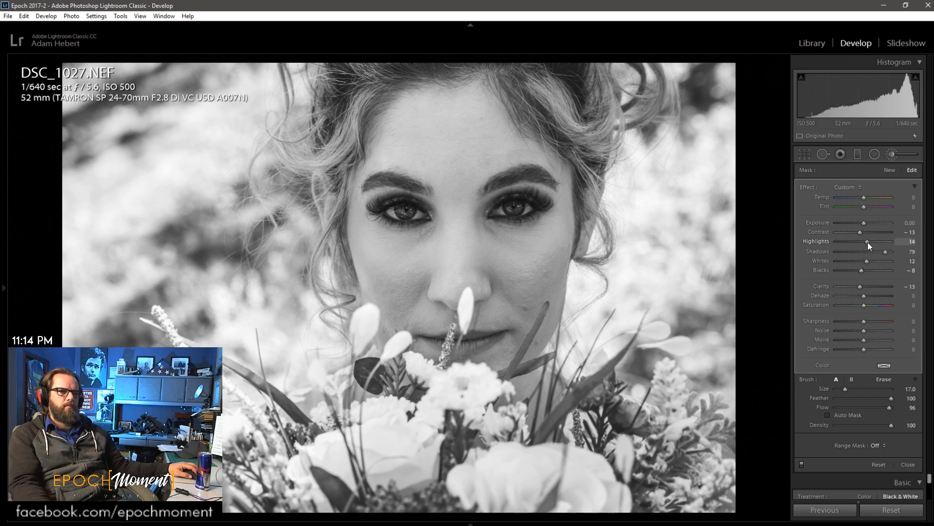
- Set the forehead brush adjustment's Highlights to 15 and Shadows to 66
{"action": "left_click_drag", "start_coordinate": [869, 241], "coordinate": [880, 251]}
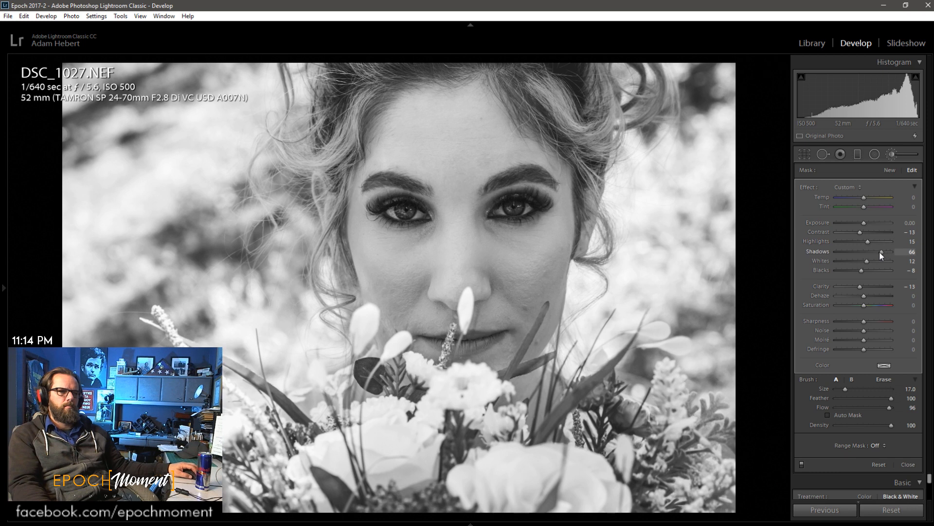
- Paint a new size 4.0 brush adjustment over both irises and reset its Saturation to 0
{"action": "left_click", "coordinate": [890, 170]}
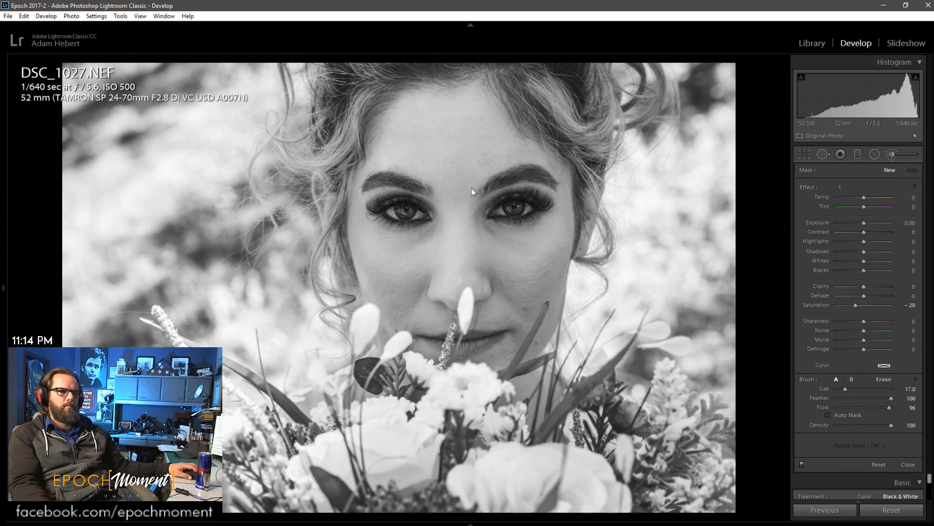
{"action": "key", "text": "z"}
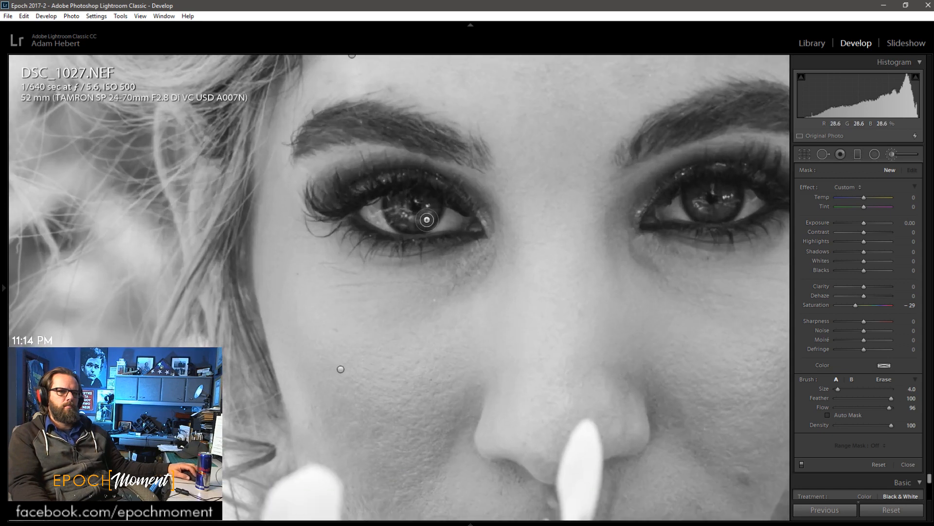
{"action": "mouse_move", "coordinate": [403, 215]}
{"action": "left_mouse_down"}
{"action": "mouse_move", "coordinate": [399, 200]}
{"action": "mouse_move", "coordinate": [409, 225]}
{"action": "left_mouse_up"}
{"action": "mouse_move", "coordinate": [701, 200]}
{"action": "left_mouse_down"}
{"action": "mouse_move", "coordinate": [730, 201]}
{"action": "mouse_move", "coordinate": [711, 208]}
{"action": "left_mouse_up"}
{"action": "double_click", "coordinate": [857, 305]}
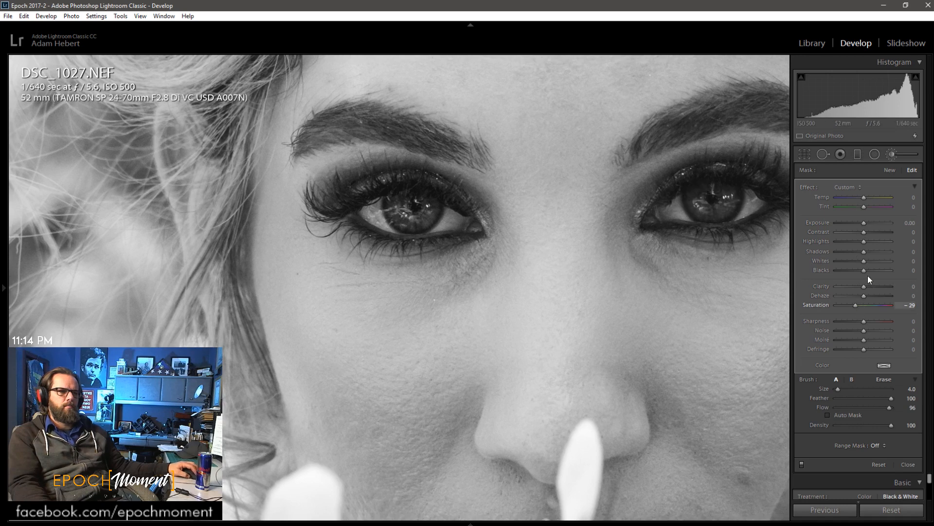
- Set the iris brush adjustment to Highlights 19, Shadows 37, Whites 17, Blacks -1 and Clarity 26
{"action": "left_click_drag", "start_coordinate": [865, 254], "coordinate": [872, 253]}
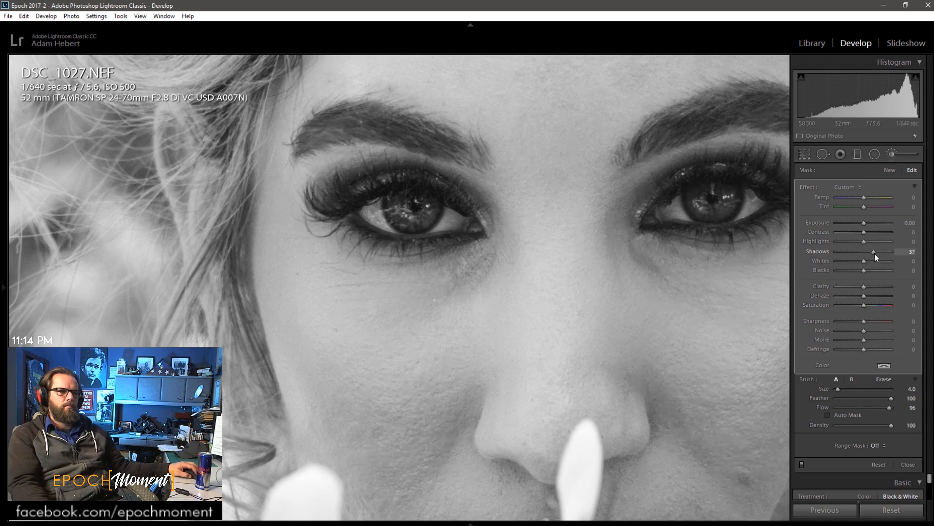
{"action": "left_click_drag", "start_coordinate": [864, 286], "coordinate": [868, 262]}
{"action": "left_click_drag", "start_coordinate": [866, 240], "coordinate": [870, 241]}
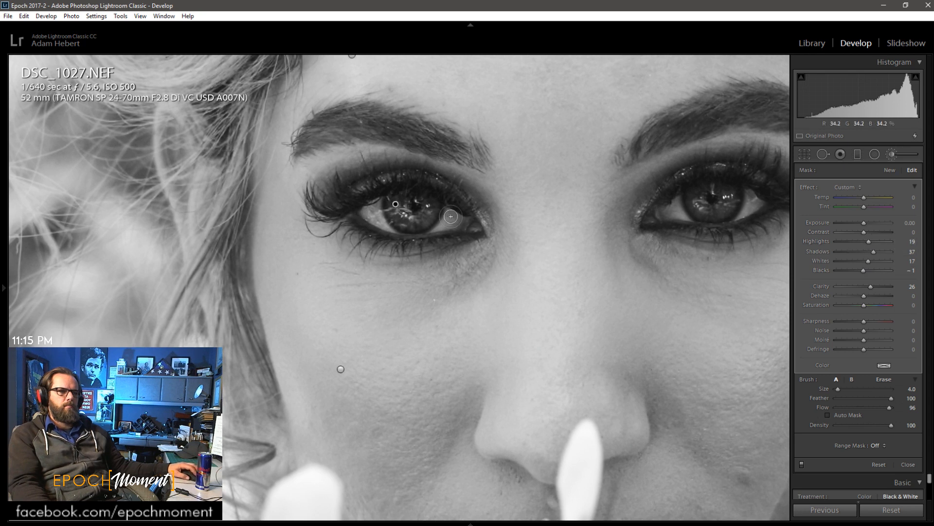
- Compare the photo with and without brush adjustments, raise the iris brush's Exposure to 0.20 and paint over both irises again
{"action": "left_click", "coordinate": [802, 464]}
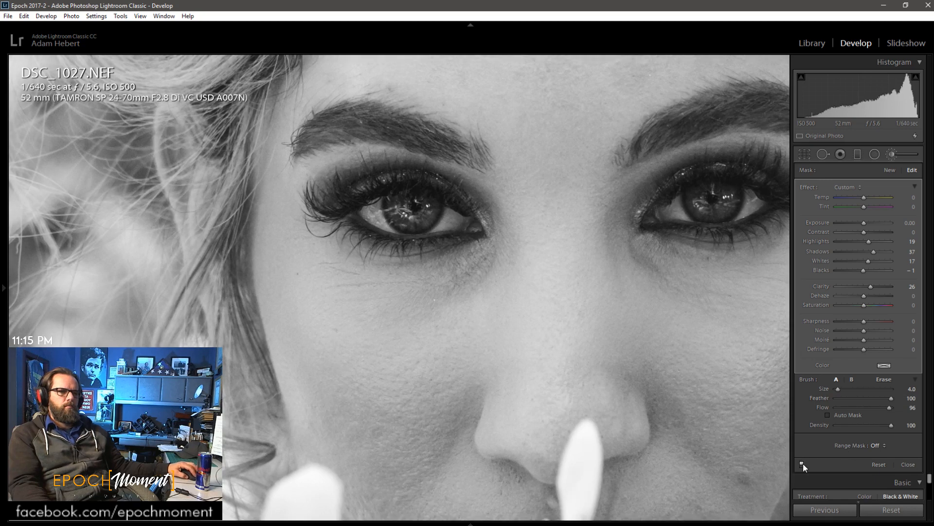
{"action": "left_click", "coordinate": [866, 223]}
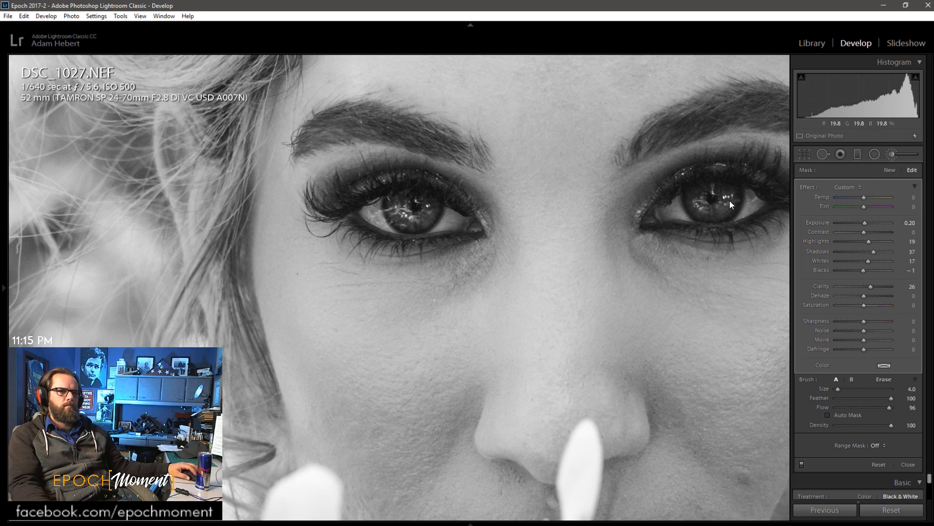
{"action": "mouse_move", "coordinate": [729, 195]}
{"action": "left_mouse_down"}
{"action": "mouse_move", "coordinate": [728, 213]}
{"action": "mouse_move", "coordinate": [703, 209]}
{"action": "left_mouse_up"}
{"action": "mouse_move", "coordinate": [431, 210]}
{"action": "left_mouse_down"}
{"action": "mouse_move", "coordinate": [413, 222]}
{"action": "mouse_move", "coordinate": [395, 204]}
{"action": "left_mouse_up"}
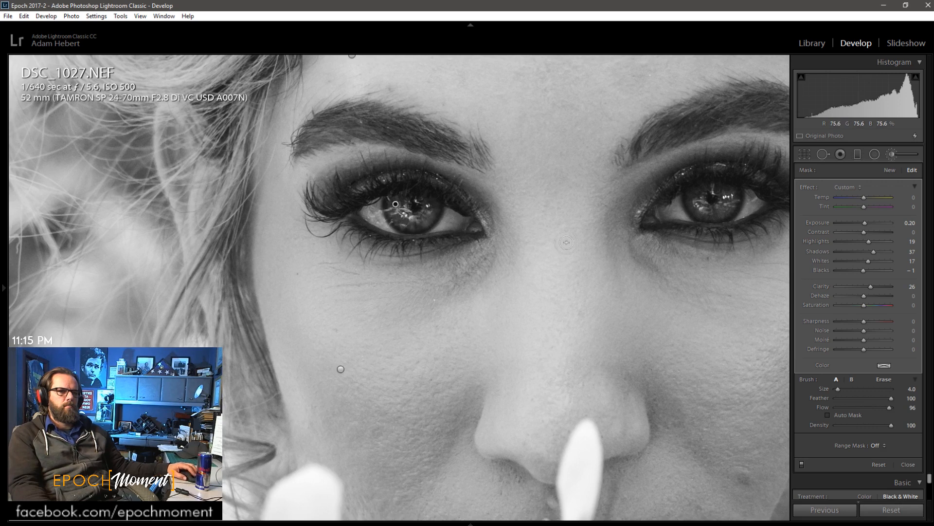
{"action": "left_click", "coordinate": [572, 266]}
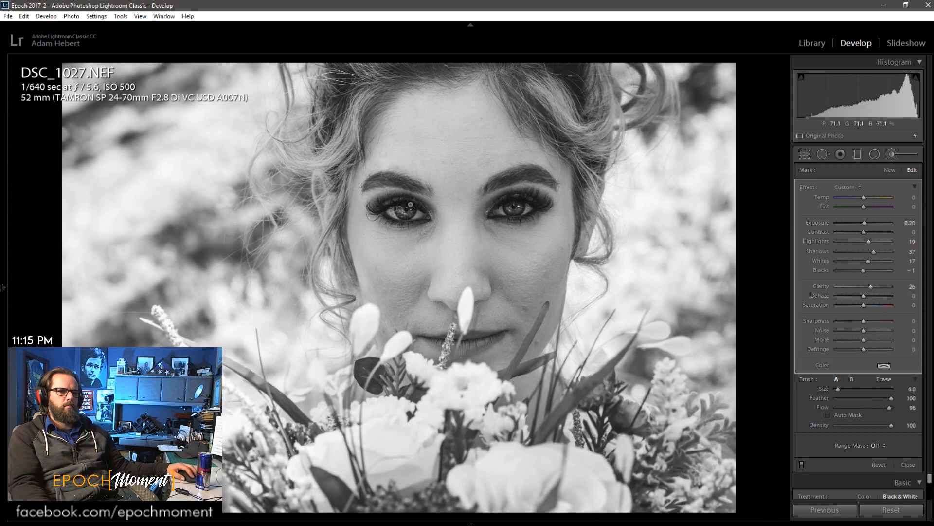
- Set the iris brush adjustment's Clarity to 19, Shadows to 55 and Blacks to -8, and close the brush
{"action": "left_click", "coordinate": [408, 210]}
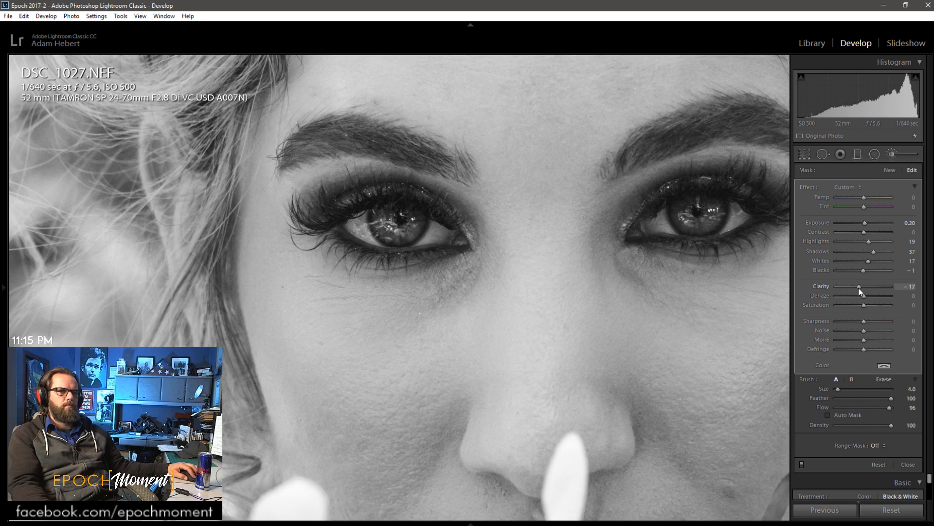
{"action": "left_click_drag", "start_coordinate": [859, 288], "coordinate": [866, 288]}
{"action": "left_click_drag", "start_coordinate": [873, 251], "coordinate": [872, 250]}
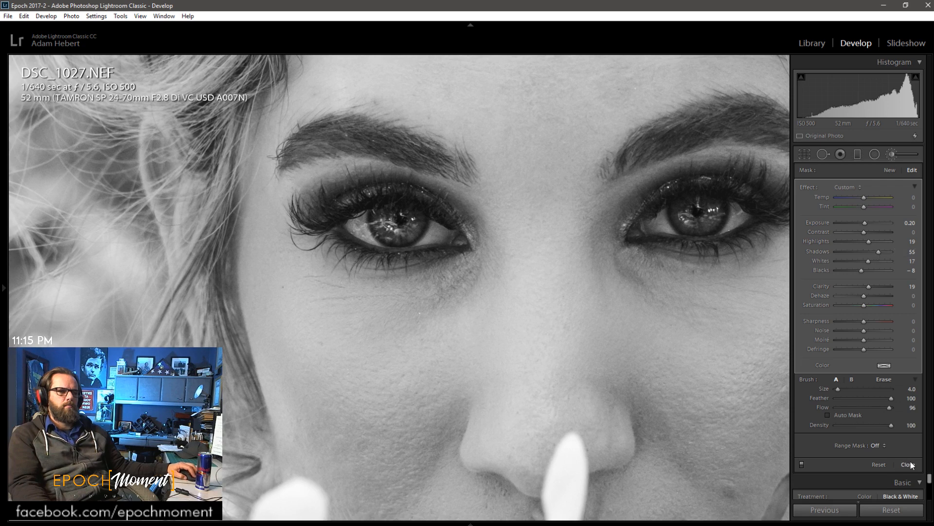
{"action": "key", "text": "k"}
{"action": "left_click", "coordinate": [492, 249]}
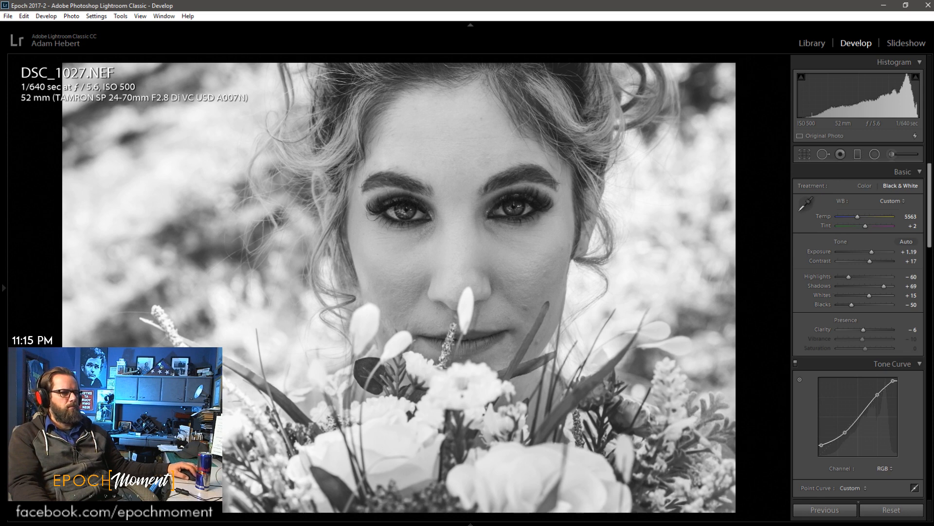
- Check DSC_1027's noise reduction settings and inspect the eyes in DSC_1028 up close
{"action": "scroll", "coordinate": [832, 430], "scroll_direction": "down", "scroll_amount": 10}
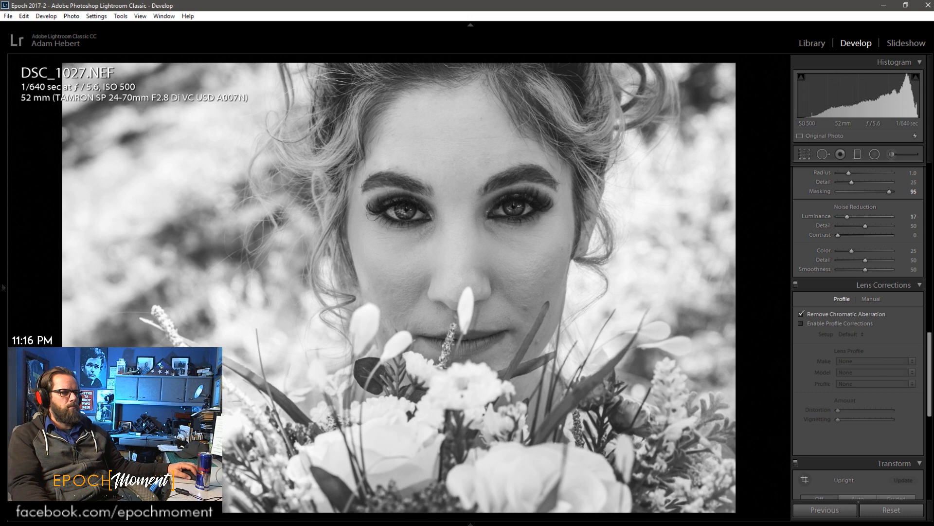
{"action": "key", "text": "Right"}
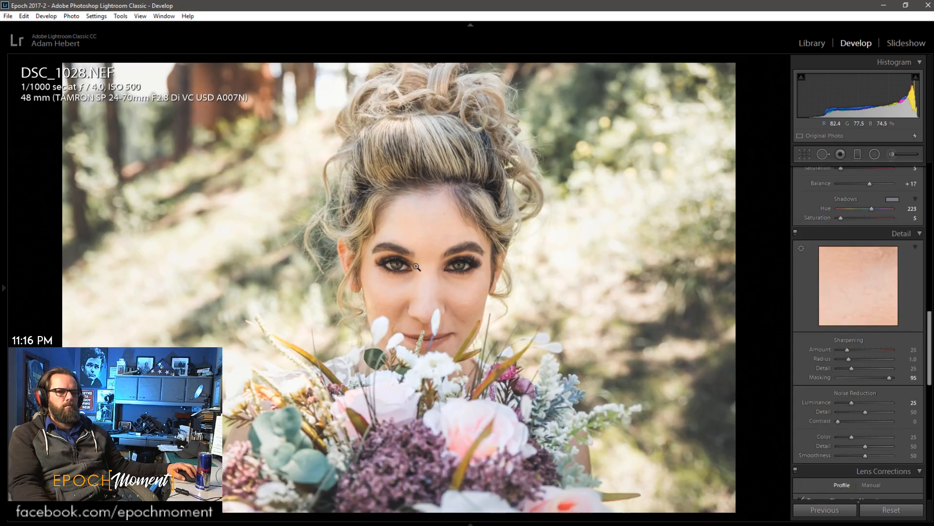
{"action": "left_click", "coordinate": [400, 267]}
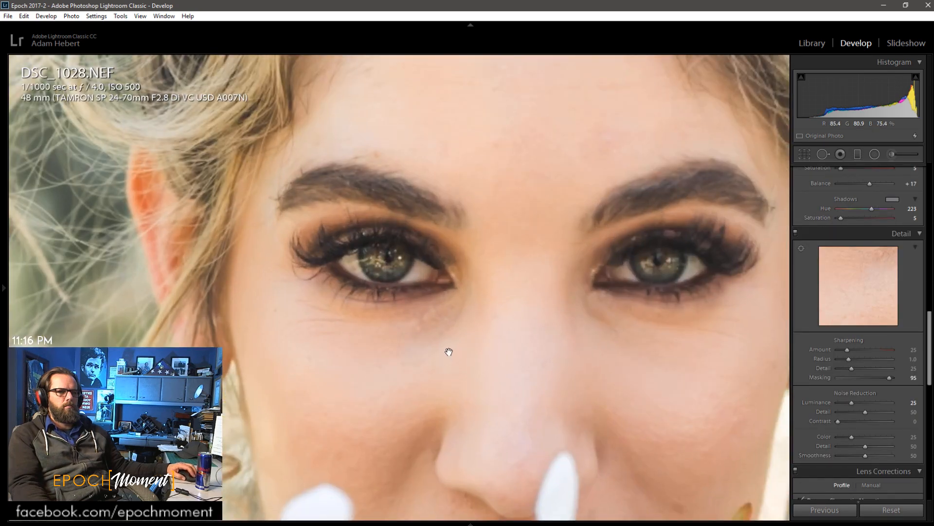
{"action": "left_click", "coordinate": [448, 352]}
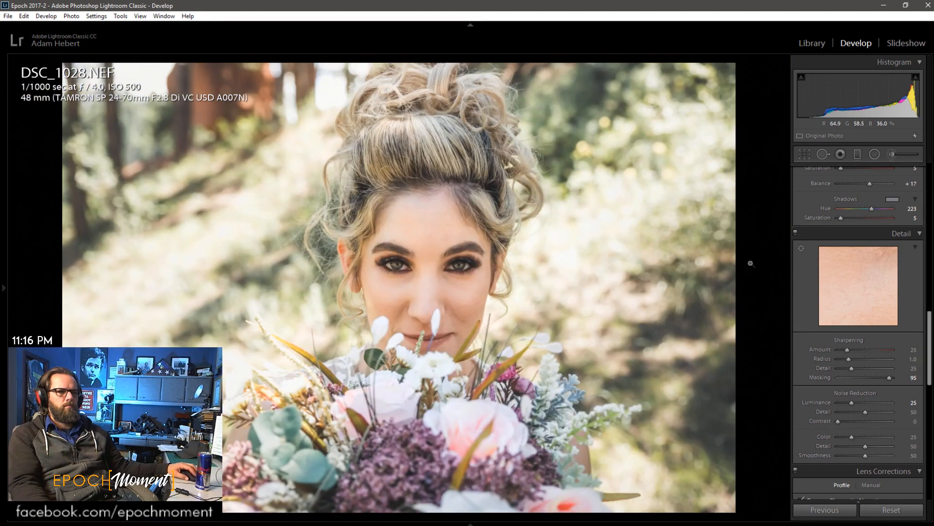
- Review DSC_1028's brush adjustments at the eyes and set the one with Contrast -13 to Shadows 28 and Blacks -6
{"action": "scroll", "coordinate": [800, 331], "scroll_direction": "up", "scroll_amount": 10}
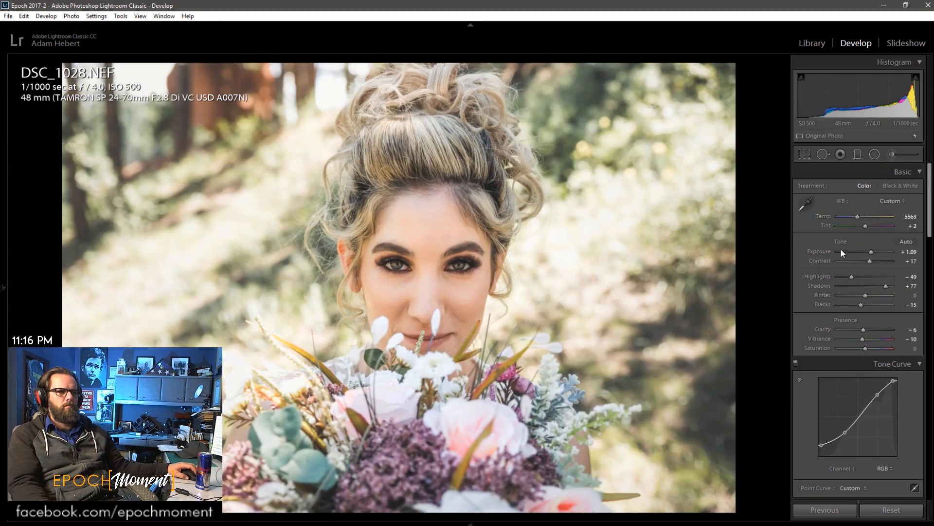
{"action": "left_click", "coordinate": [892, 154]}
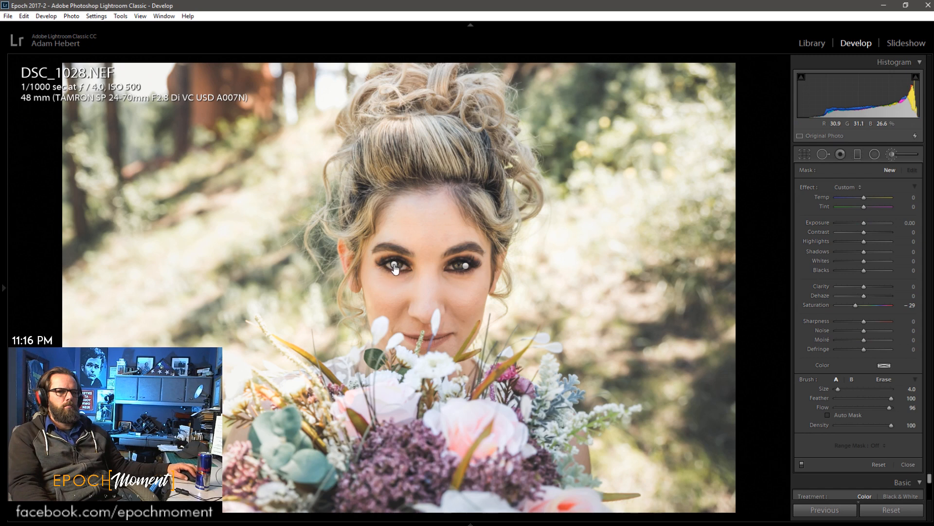
{"action": "left_click", "coordinate": [393, 266]}
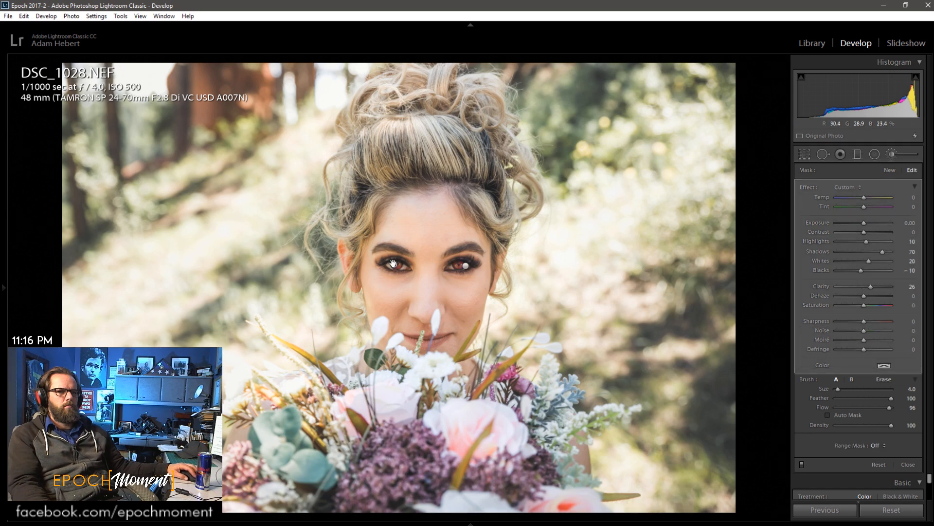
{"action": "left_click", "coordinate": [466, 266]}
{"action": "mouse_move", "coordinate": [465, 263]}
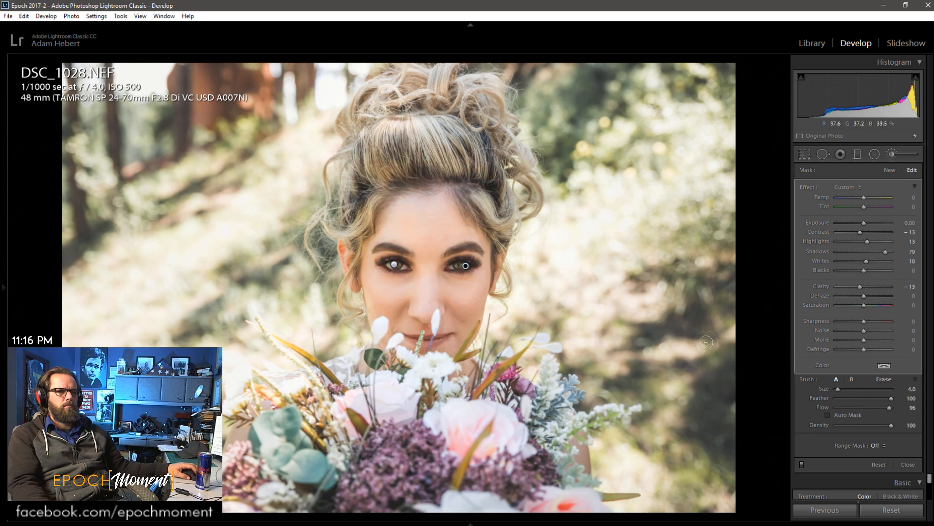
{"action": "mouse_move", "coordinate": [886, 251]}
{"action": "left_mouse_down"}
{"action": "mouse_move", "coordinate": [866, 252]}
{"action": "mouse_move", "coordinate": [863, 270]}
{"action": "left_mouse_up"}
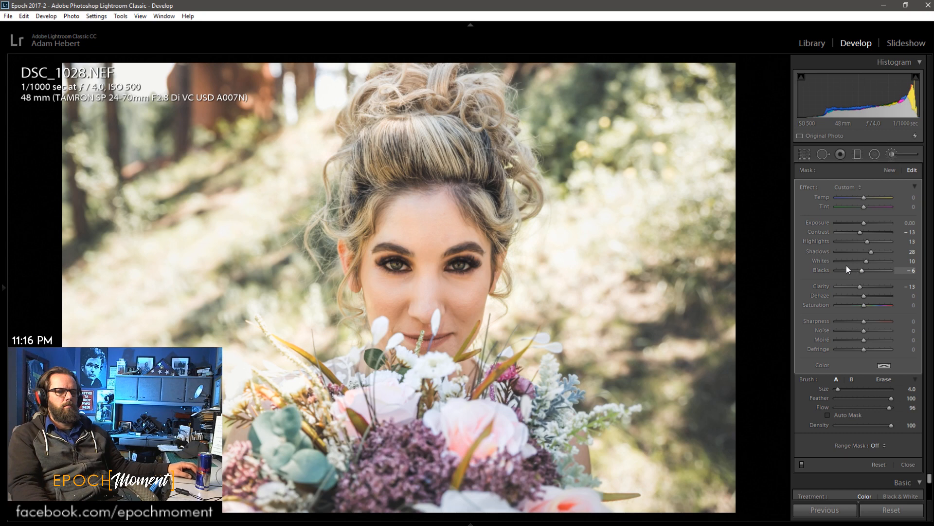
- Leave the brush adjustments and set DSC_1028's white balance Temp to 5604
{"action": "left_click", "coordinate": [900, 482]}
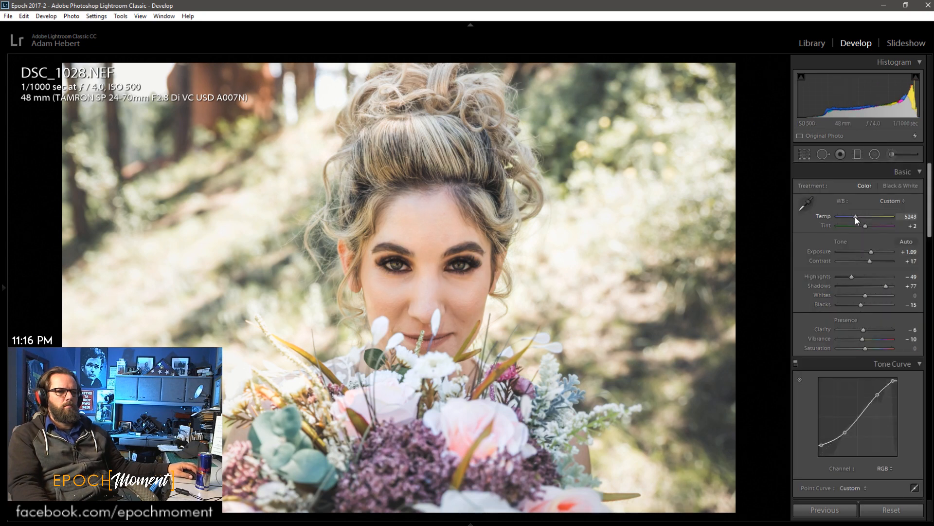
{"action": "left_click_drag", "start_coordinate": [855, 219], "coordinate": [858, 217]}
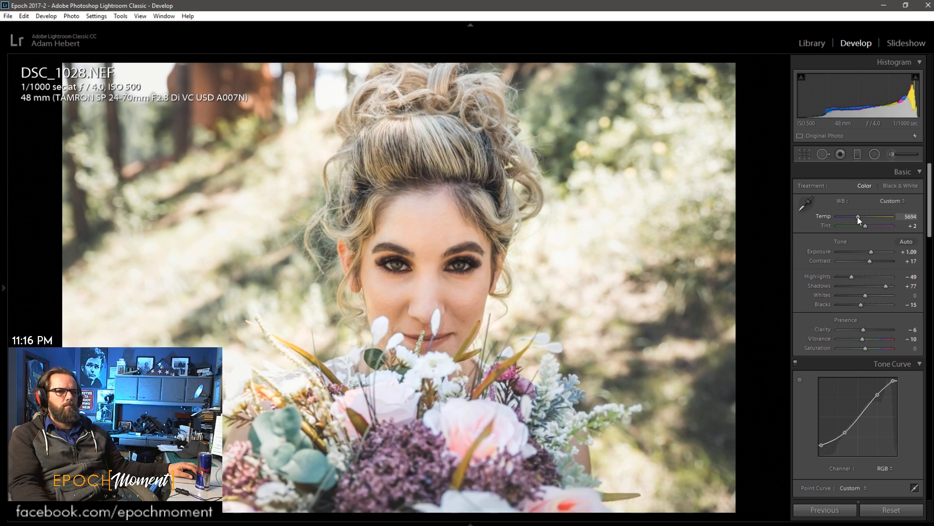
- Try a Vibrance of +3 and Auto white balance on DSC_1028, and undo both changes
{"action": "double_click", "coordinate": [865, 338]}
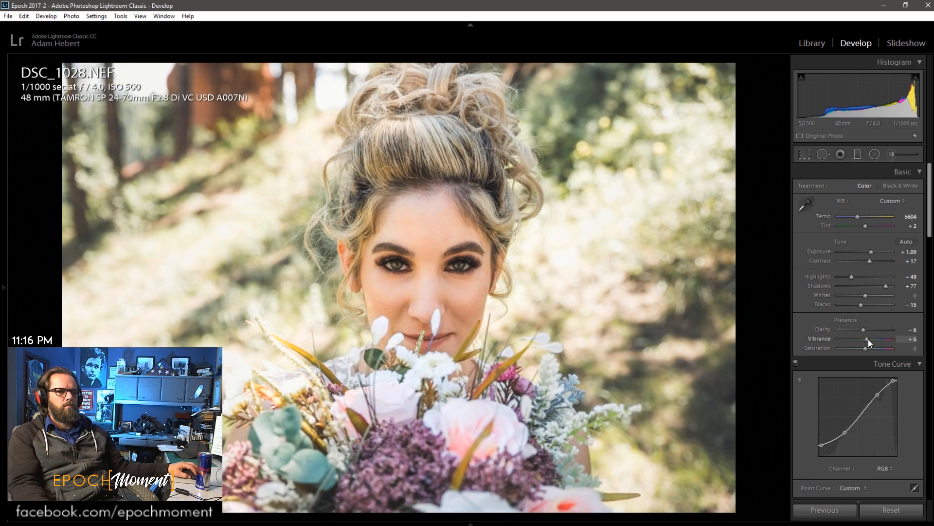
{"action": "left_click_drag", "start_coordinate": [867, 340], "coordinate": [866, 339]}
{"action": "left_click", "coordinate": [891, 202]}
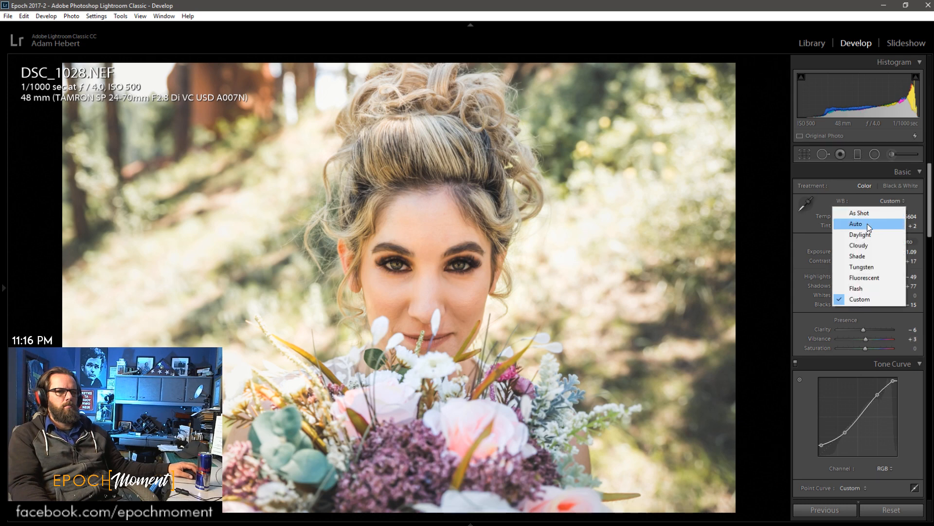
{"action": "left_click", "coordinate": [868, 223]}
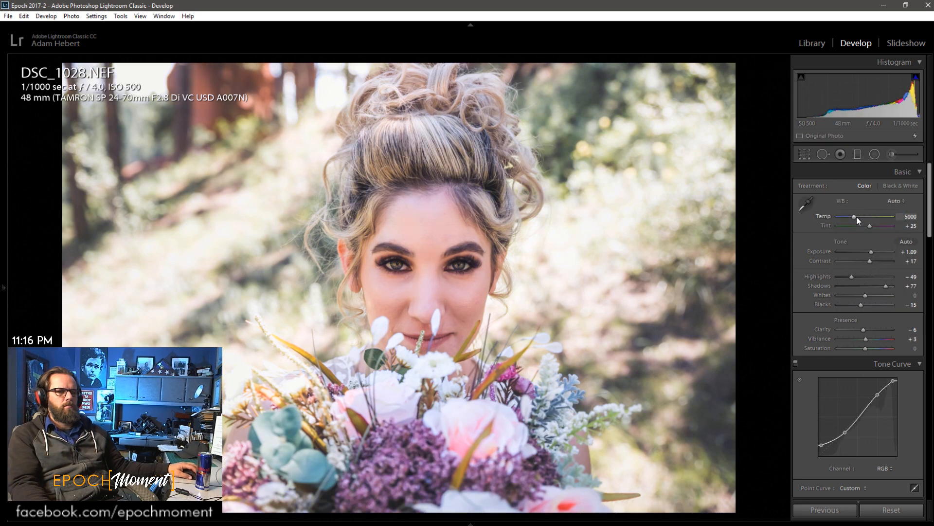
{"action": "key", "text": "ctrl+z"}
{"action": "key", "text": "ctrl+z"}
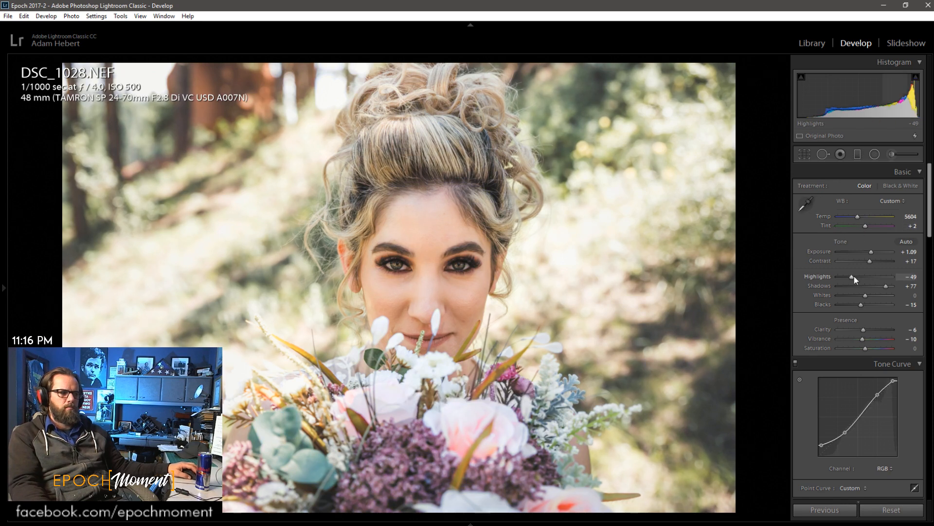
- Set DSC_1028's Saturation to Yellow -16 and Green -28, Hue to Yellow -6, Green +21 and Aqua -26, and lower the Blue hue slightly
{"action": "scroll", "coordinate": [802, 396], "scroll_direction": "down", "scroll_amount": 10}
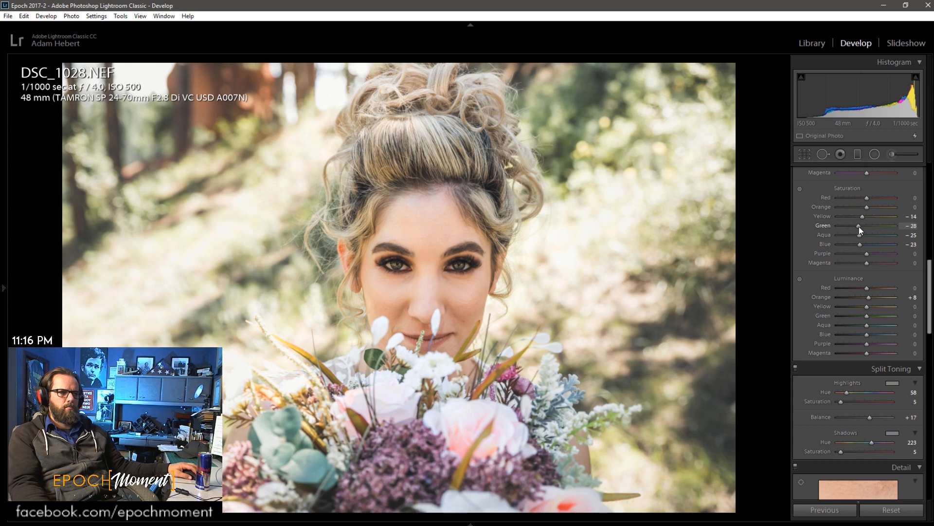
{"action": "mouse_move", "coordinate": [864, 216]}
{"action": "left_mouse_down"}
{"action": "mouse_move", "coordinate": [881, 215]}
{"action": "mouse_move", "coordinate": [863, 215]}
{"action": "left_mouse_up"}
{"action": "scroll", "coordinate": [828, 258], "scroll_direction": "up", "scroll_amount": 4}
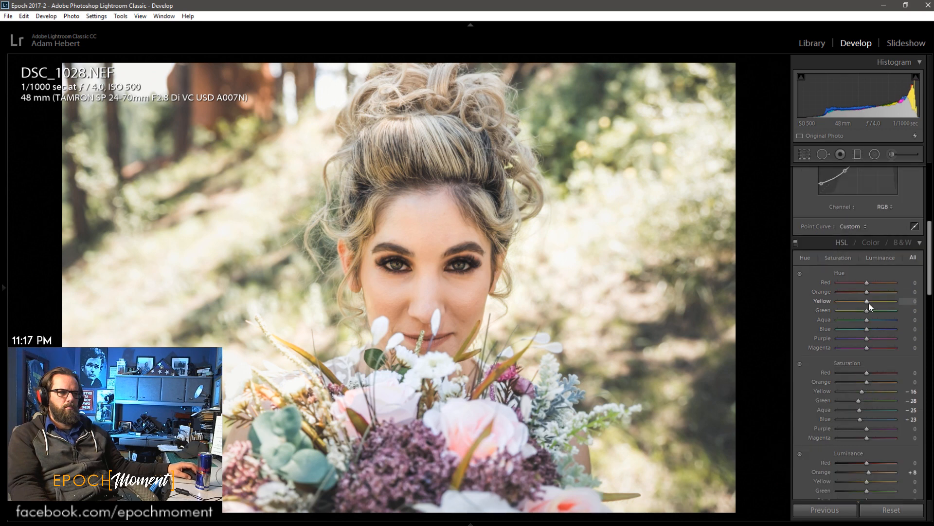
{"action": "left_click_drag", "start_coordinate": [868, 302], "coordinate": [889, 324]}
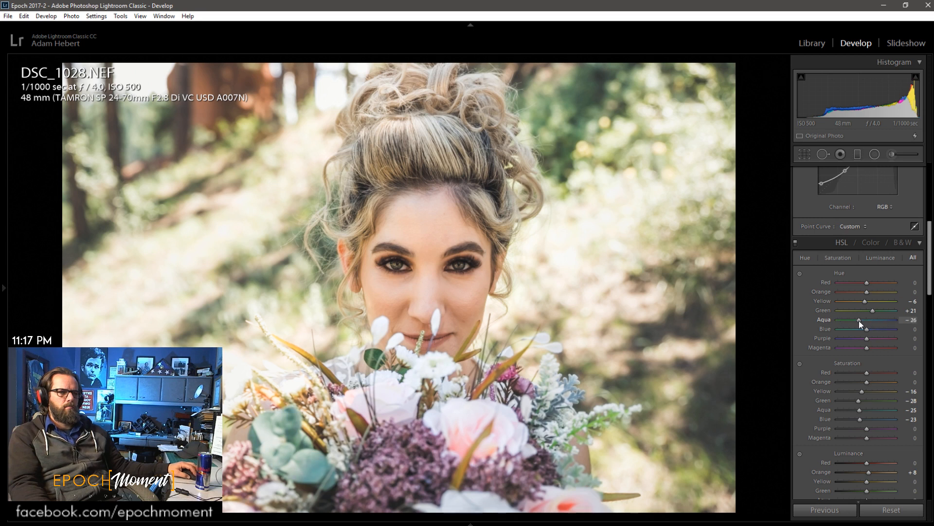
{"action": "mouse_move", "coordinate": [866, 331]}
{"action": "left_mouse_down"}
{"action": "mouse_move", "coordinate": [850, 328]}
{"action": "mouse_move", "coordinate": [898, 332]}
{"action": "mouse_move", "coordinate": [855, 327]}
{"action": "mouse_move", "coordinate": [863, 329]}
{"action": "left_mouse_up"}
- Create another virtual copy of DSC_1028 from its portrait-cropped Copy 1 and move on to DSC_1029
{"action": "key", "text": "Right"}
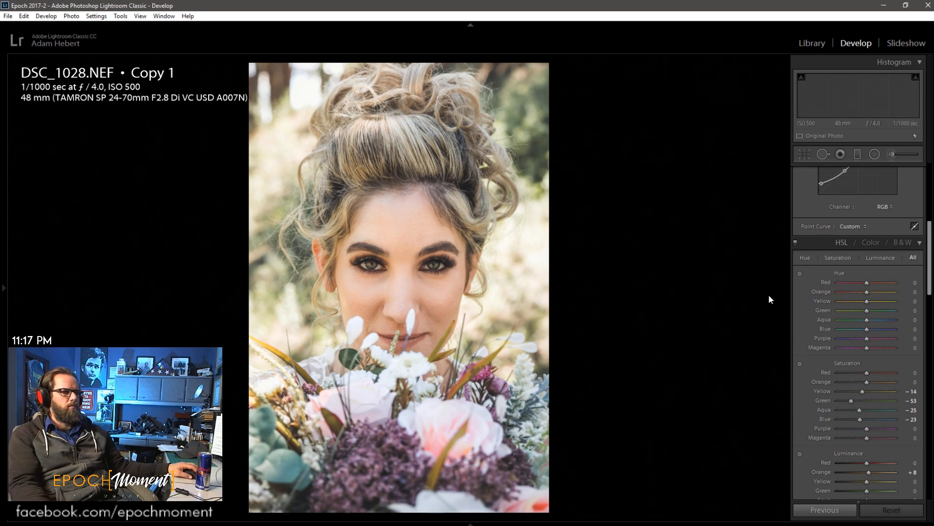
{"action": "key", "text": "ctrl+apostrophe"}
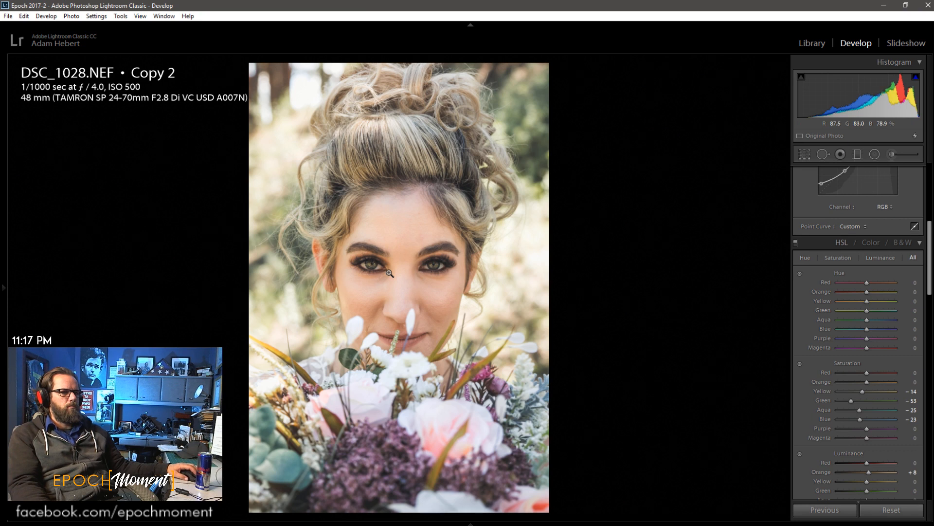
{"action": "left_click", "coordinate": [390, 273]}
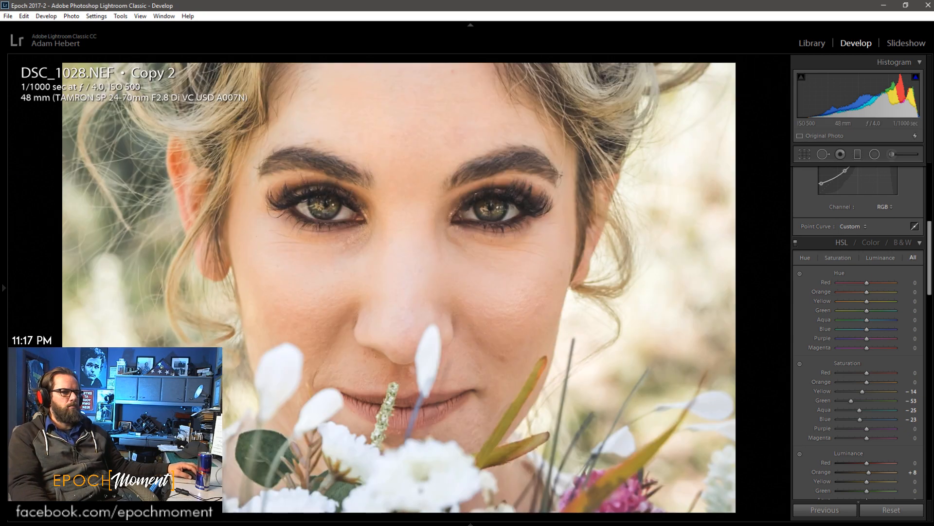
{"action": "key", "text": "Right"}
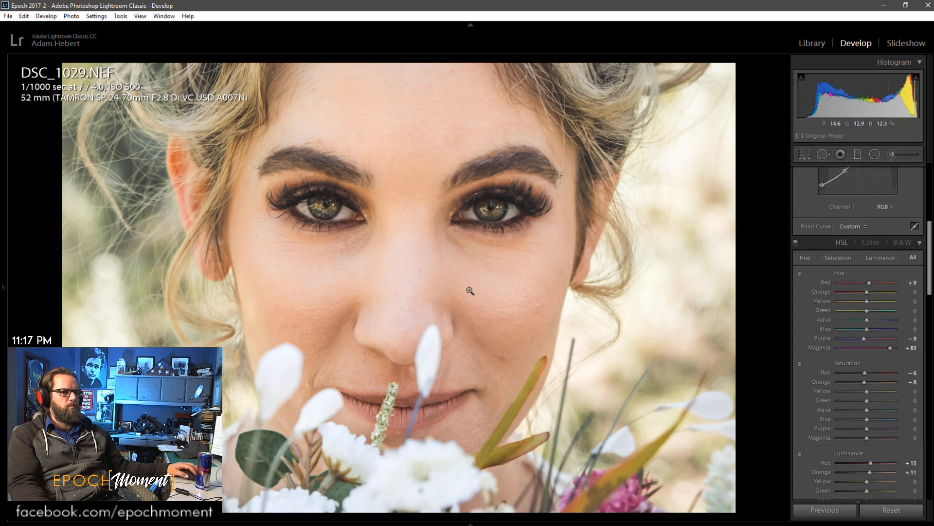
- Apply the previous photo's develop settings to DSC_1029 and view the result full frame
{"action": "left_click", "coordinate": [470, 290]}
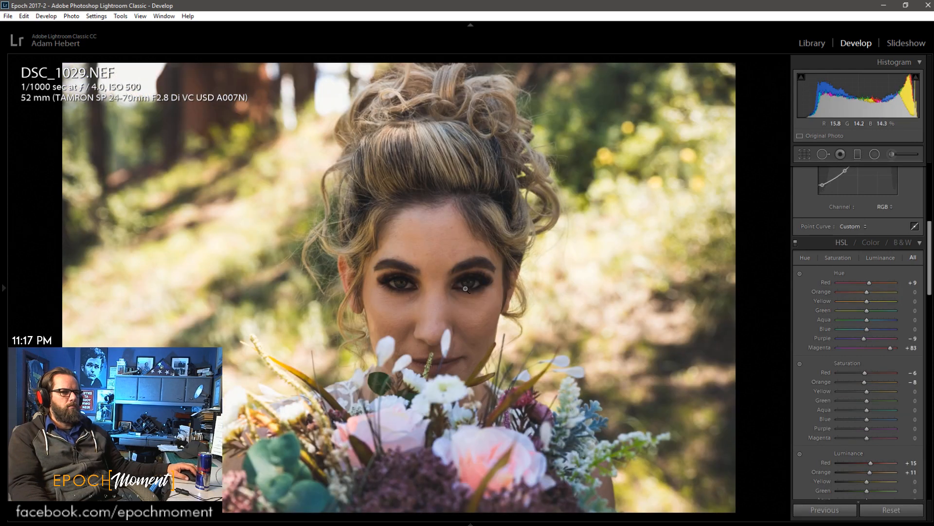
{"action": "left_click", "coordinate": [828, 510]}
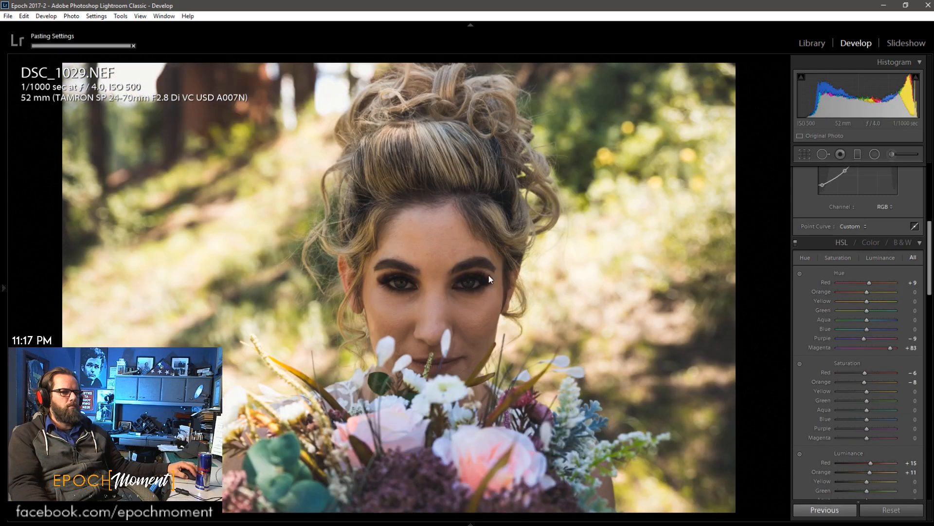
{"action": "left_click", "coordinate": [394, 239]}
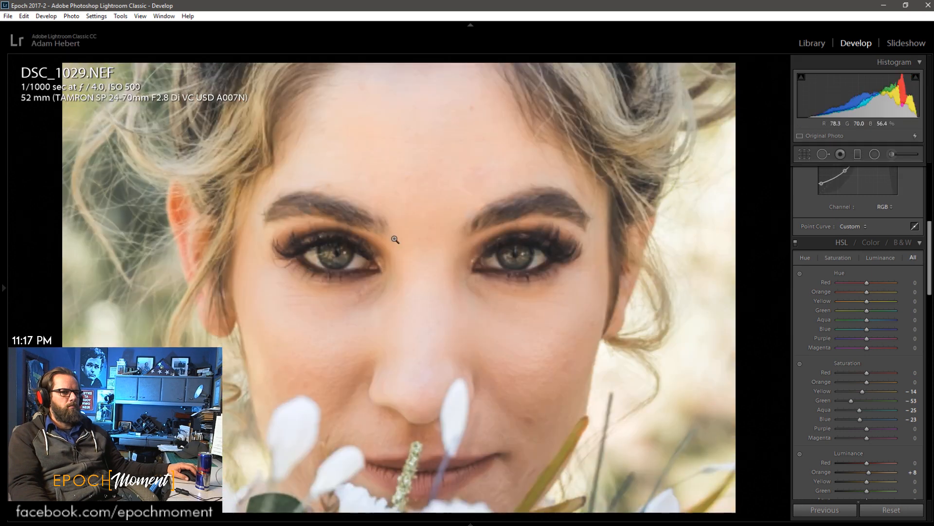
- Recrop DSC_1029 with the aspect ratio unlocked to a wide panoramic frame around the bride's face, hair and upper bouquet
{"action": "left_click", "coordinate": [807, 159]}
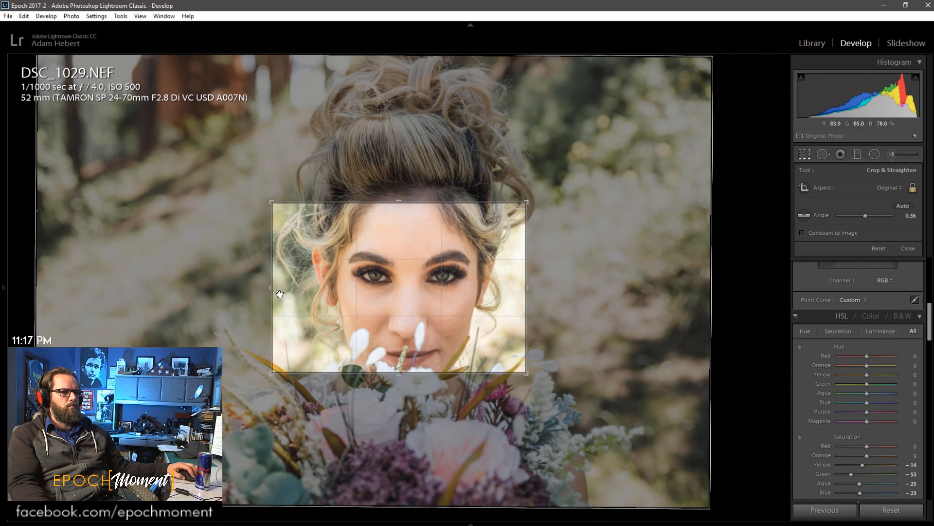
{"action": "left_click_drag", "start_coordinate": [271, 287], "coordinate": [199, 291]}
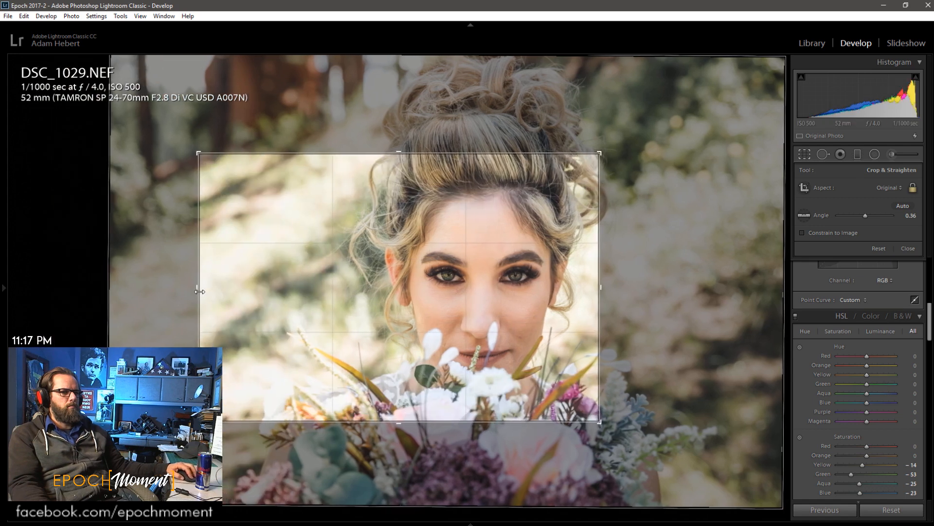
{"action": "left_click", "coordinate": [912, 190]}
{"action": "left_click_drag", "start_coordinate": [607, 288], "coordinate": [694, 298]}
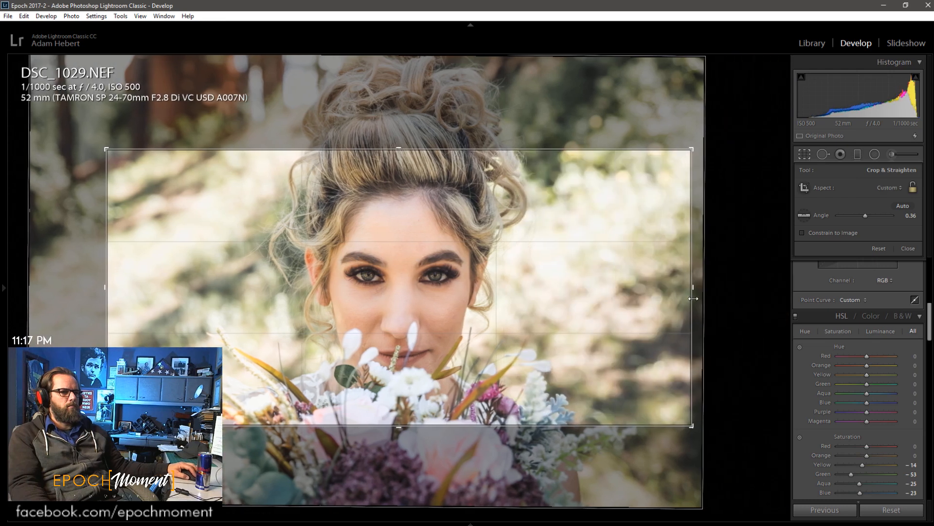
{"action": "left_click_drag", "start_coordinate": [106, 288], "coordinate": [79, 290]}
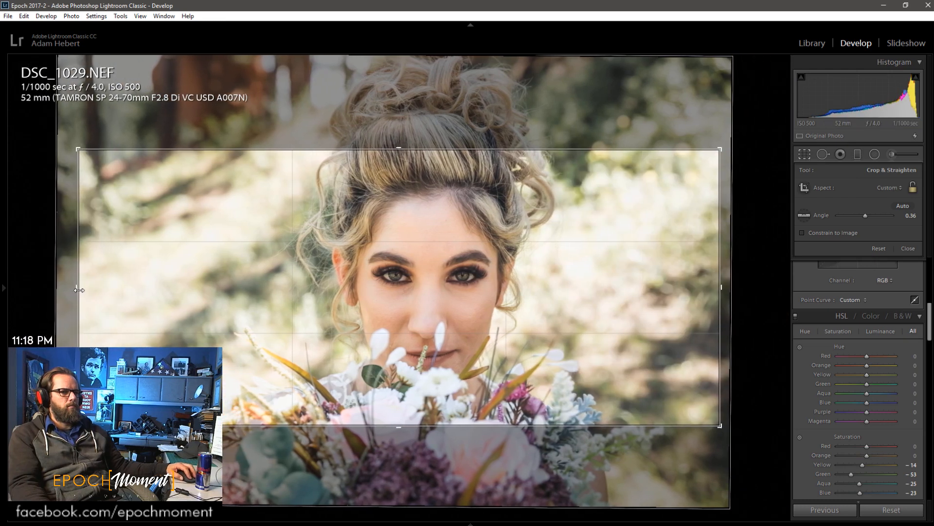
{"action": "left_click_drag", "start_coordinate": [400, 152], "coordinate": [400, 150]}
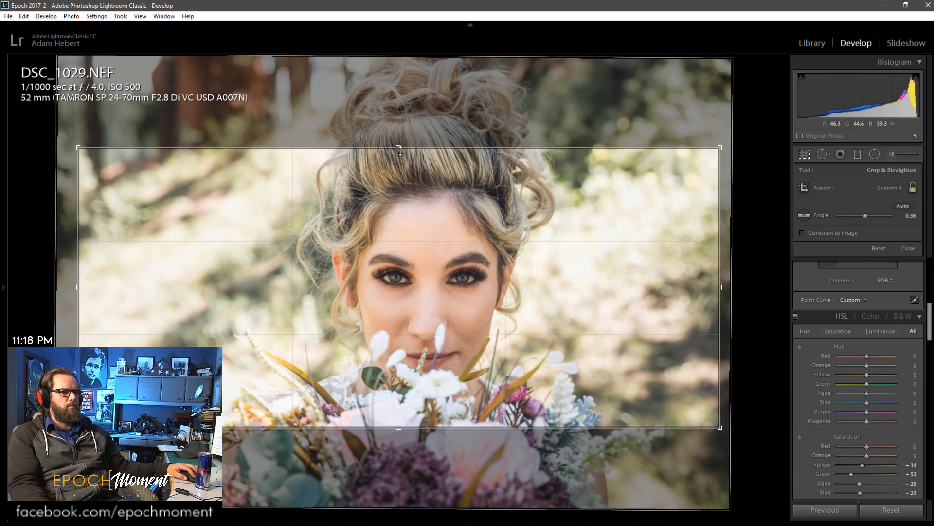
{"action": "left_click_drag", "start_coordinate": [398, 428], "coordinate": [397, 442]}
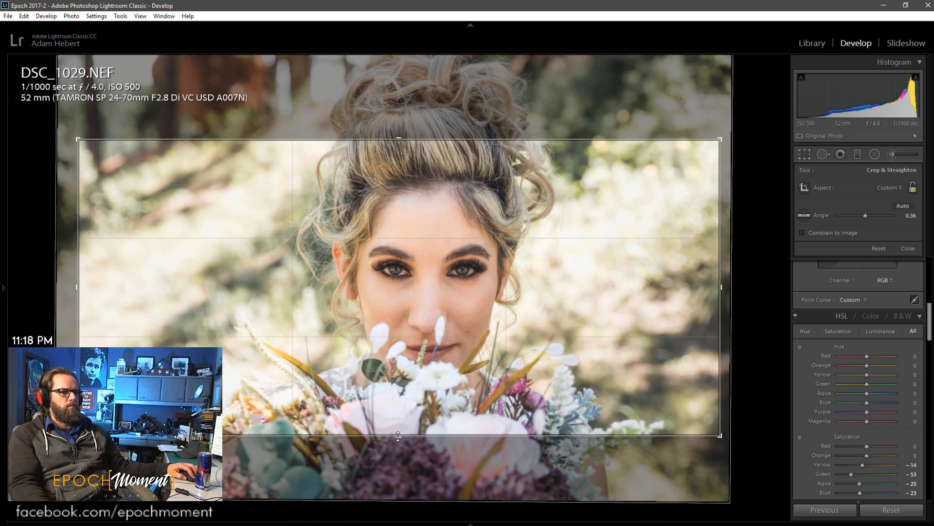
{"action": "left_click", "coordinate": [908, 249]}
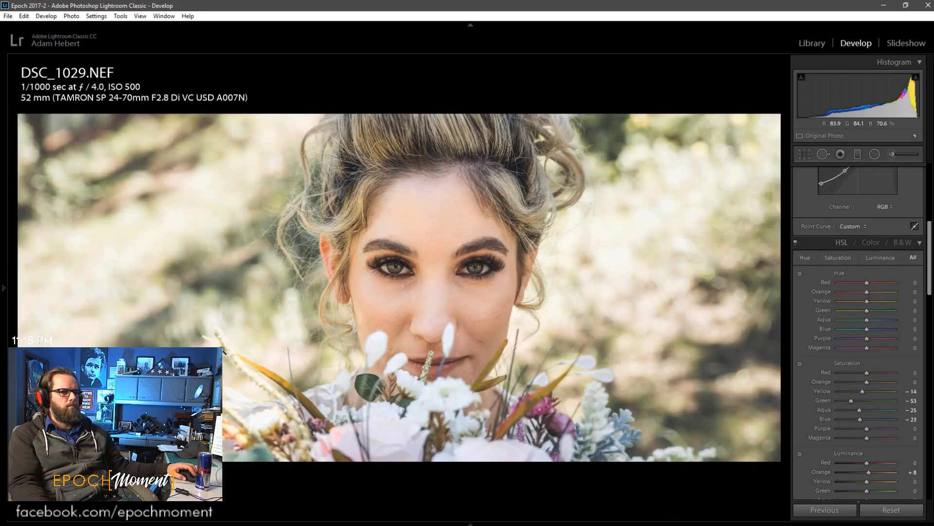
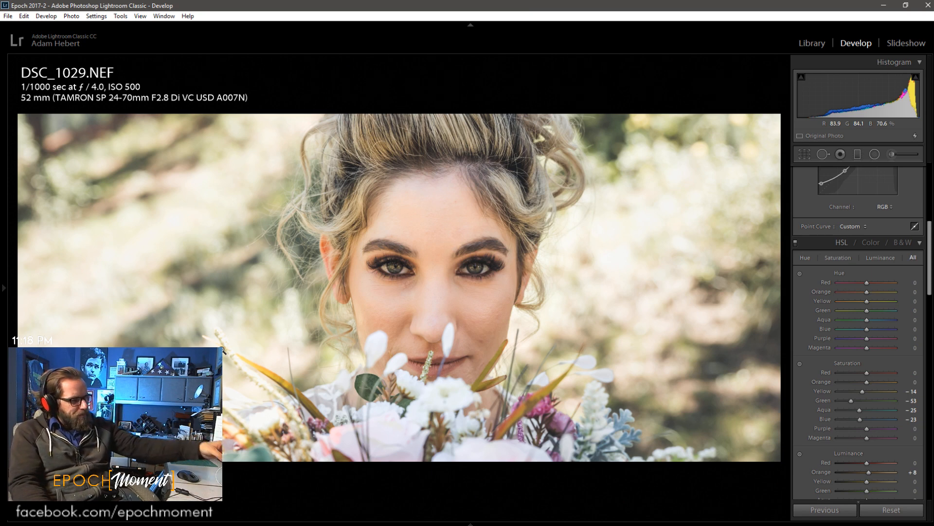
- Erase the misplaced strokes of the eye-brightening brush adjustment and repaint its mask over both irises at brush size 4.0
{"action": "left_click", "coordinate": [401, 287]}
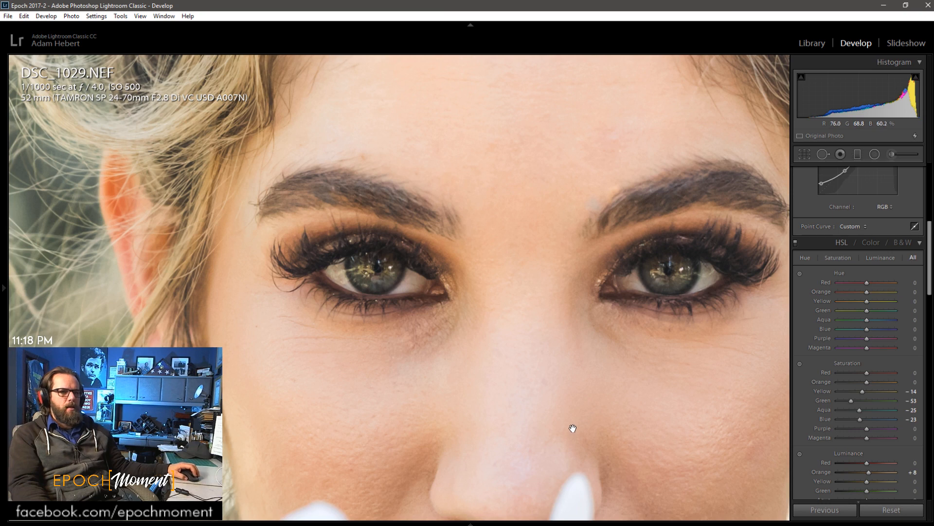
{"action": "left_click", "coordinate": [894, 156]}
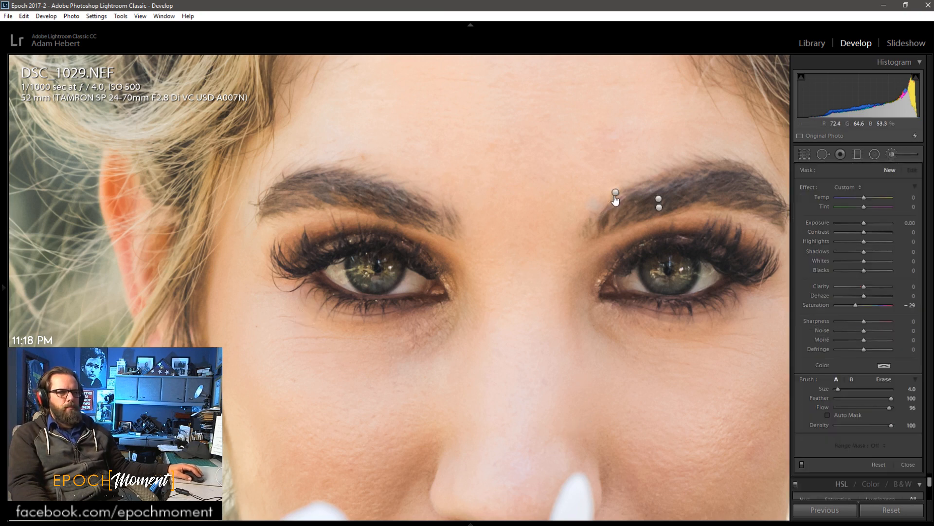
{"action": "left_click", "coordinate": [615, 192]}
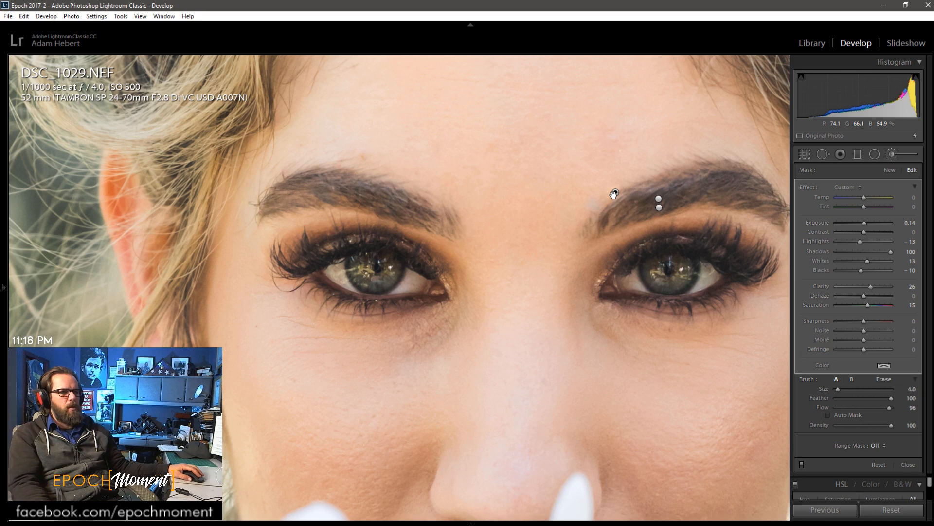
{"action": "mouse_move", "coordinate": [614, 194]}
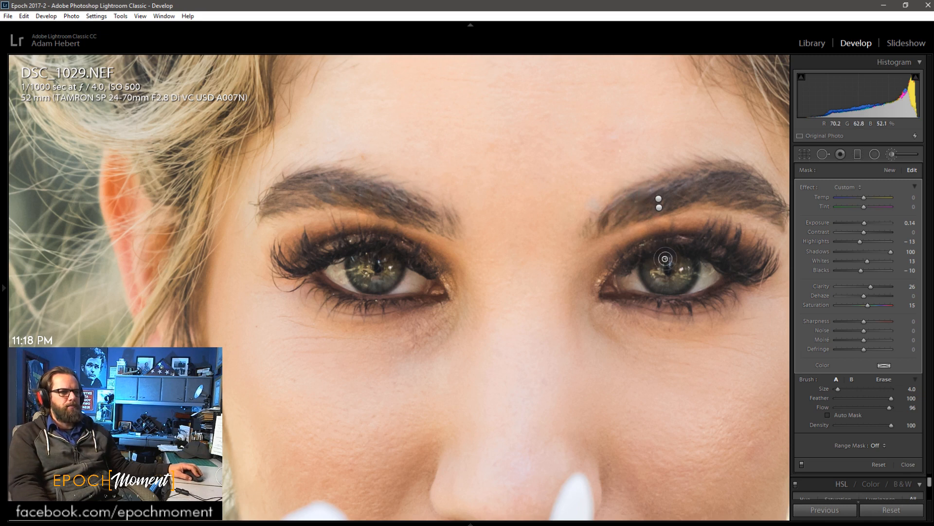
{"action": "mouse_move", "coordinate": [664, 259]}
{"action": "left_mouse_down"}
{"action": "mouse_move", "coordinate": [682, 269]}
{"action": "mouse_move", "coordinate": [673, 300]}
{"action": "mouse_move", "coordinate": [659, 289]}
{"action": "left_mouse_up"}
{"action": "key", "text": "o"}
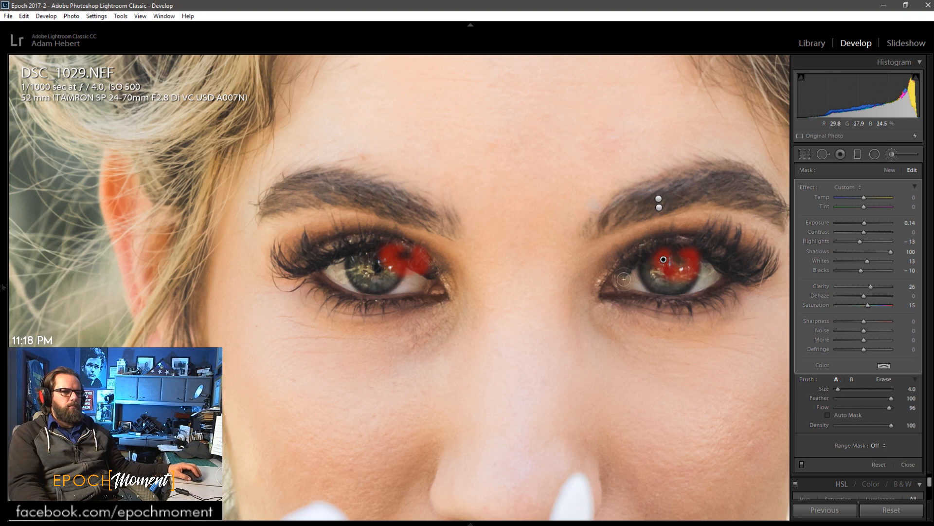
{"action": "key", "text": "h"}
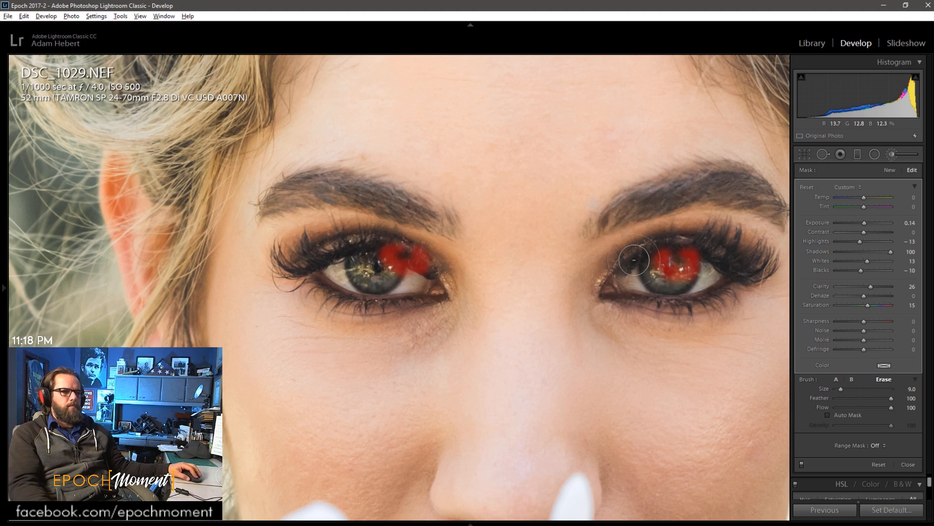
{"action": "key", "text": "o"}
{"action": "key", "text": "h"}
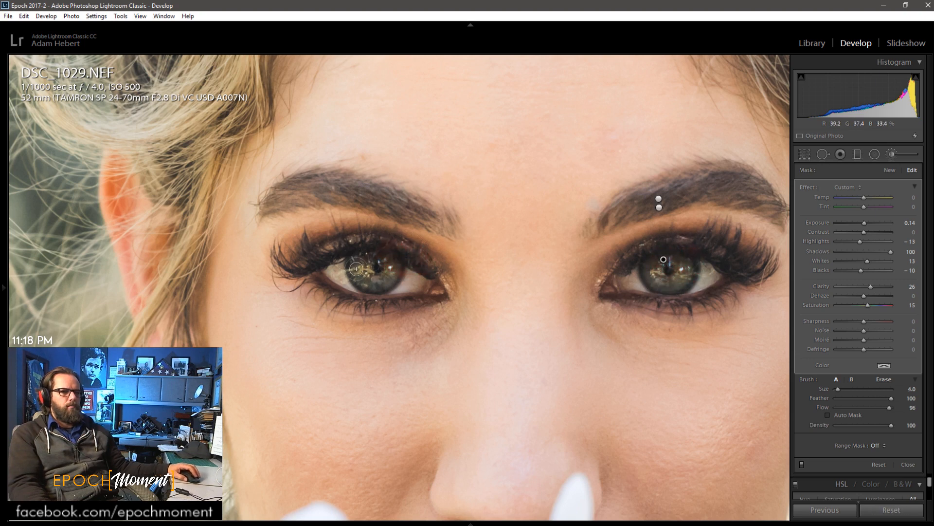
{"action": "mouse_move", "coordinate": [361, 276]}
{"action": "left_mouse_down"}
{"action": "mouse_move", "coordinate": [386, 272]}
{"action": "mouse_move", "coordinate": [372, 279]}
{"action": "mouse_move", "coordinate": [355, 270]}
{"action": "mouse_move", "coordinate": [386, 274]}
{"action": "mouse_move", "coordinate": [359, 262]}
{"action": "mouse_move", "coordinate": [380, 263]}
{"action": "left_mouse_up"}
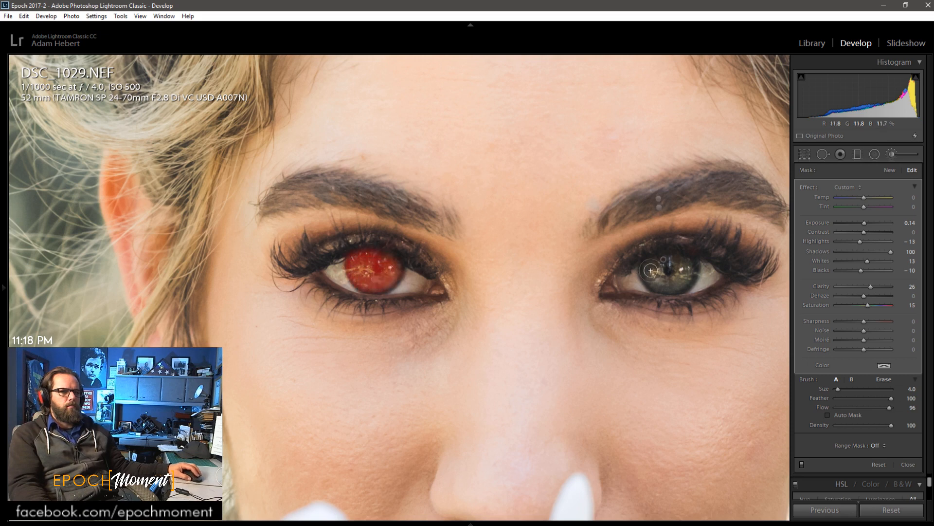
{"action": "mouse_move", "coordinate": [676, 268]}
{"action": "left_mouse_down"}
{"action": "mouse_move", "coordinate": [649, 270]}
{"action": "mouse_move", "coordinate": [678, 268]}
{"action": "mouse_move", "coordinate": [674, 280]}
{"action": "mouse_move", "coordinate": [688, 266]}
{"action": "left_mouse_up"}
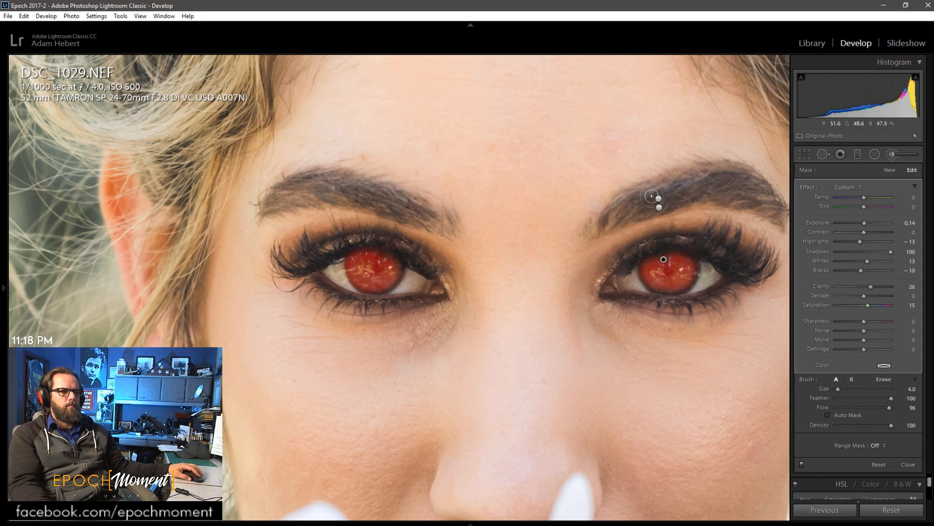
- Check the skin brush mask and erase the misplaced strokes of the -47 Saturation brush adjustment from both eyebrows
{"action": "left_click", "coordinate": [659, 207]}
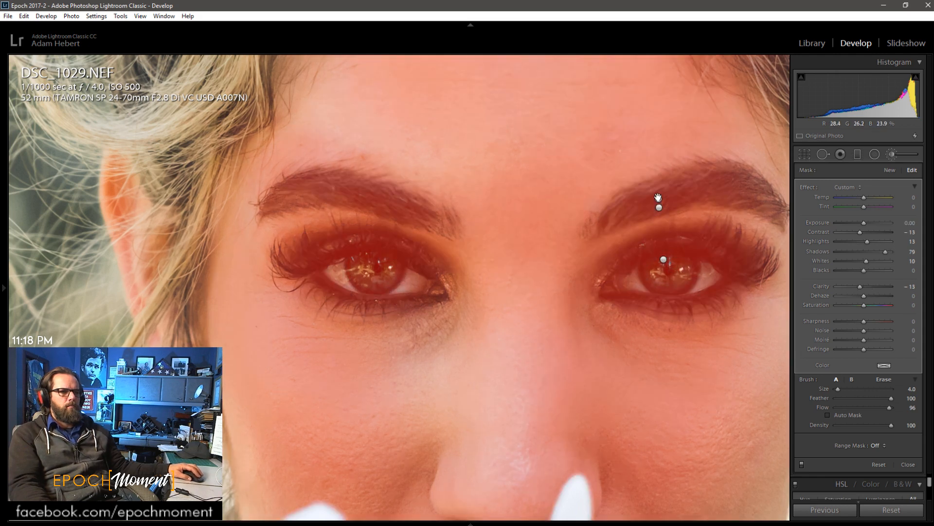
{"action": "left_click", "coordinate": [659, 199]}
{"action": "left_click", "coordinate": [659, 207]}
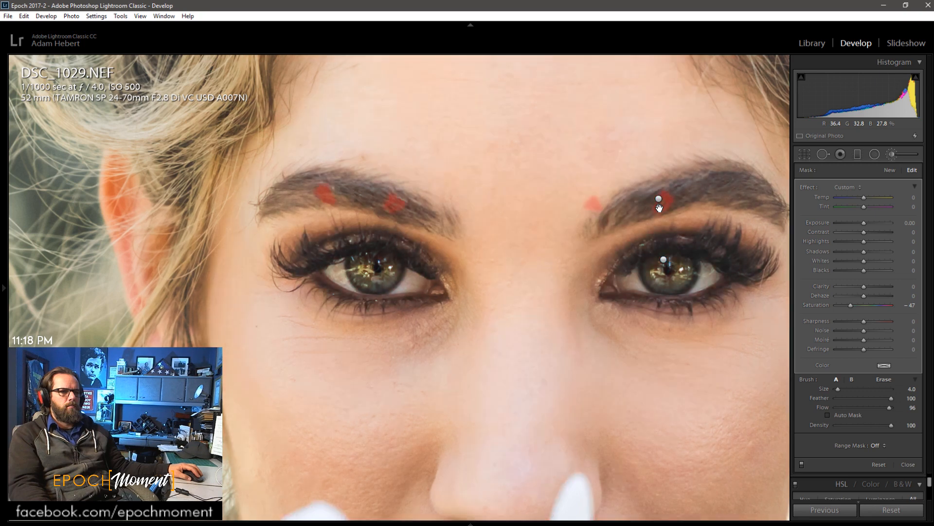
{"action": "key", "text": "alt"}
{"action": "mouse_move", "coordinate": [696, 202]}
{"action": "left_mouse_down"}
{"action": "mouse_move", "coordinate": [484, 201]}
{"action": "mouse_move", "coordinate": [615, 205]}
{"action": "mouse_move", "coordinate": [456, 212]}
{"action": "mouse_move", "coordinate": [359, 201]}
{"action": "mouse_move", "coordinate": [436, 210]}
{"action": "left_mouse_up"}
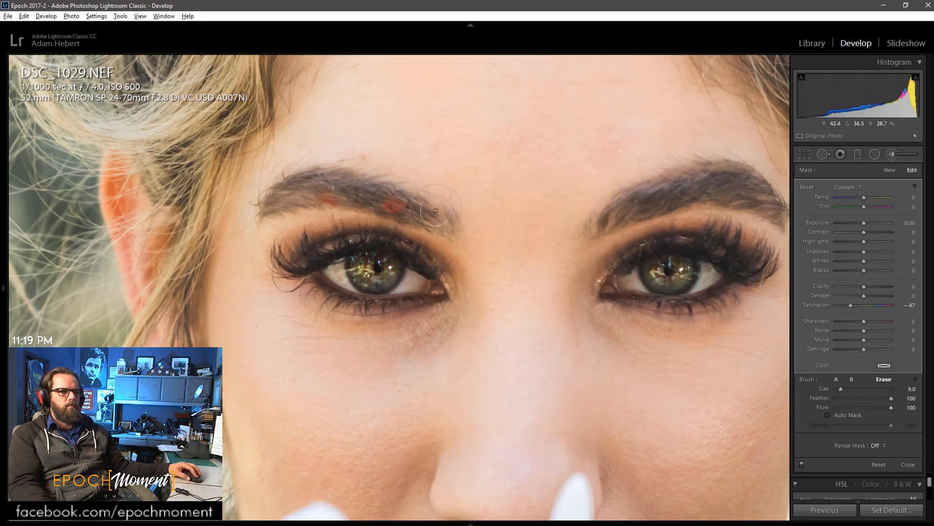
{"action": "key", "text": "z"}
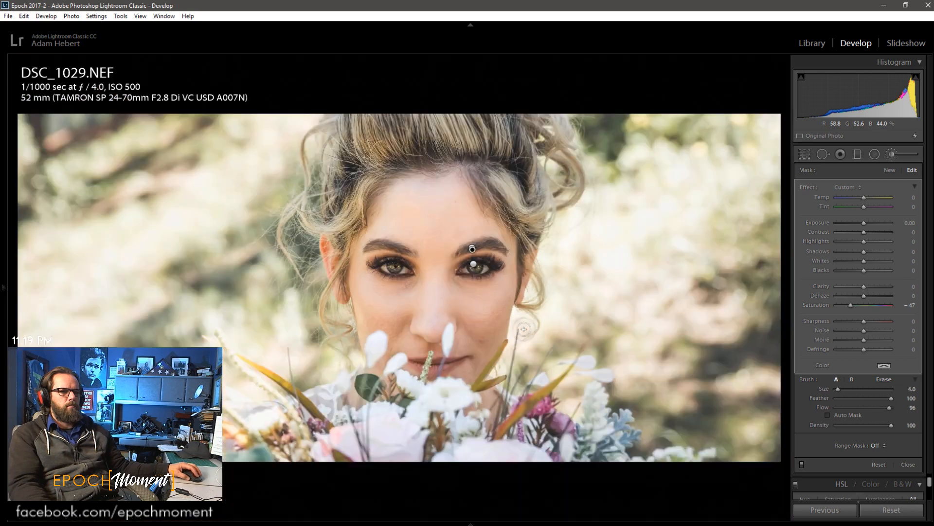
- Paint the desaturating brush adjustment over the whites of both eyes at brush size 2.0 and set its Saturation to -26
{"action": "key", "text": "space"}
{"action": "left_click", "coordinate": [464, 265]}
{"action": "scroll", "coordinate": [471, 288], "scroll_direction": "down", "scroll_amount": 4}
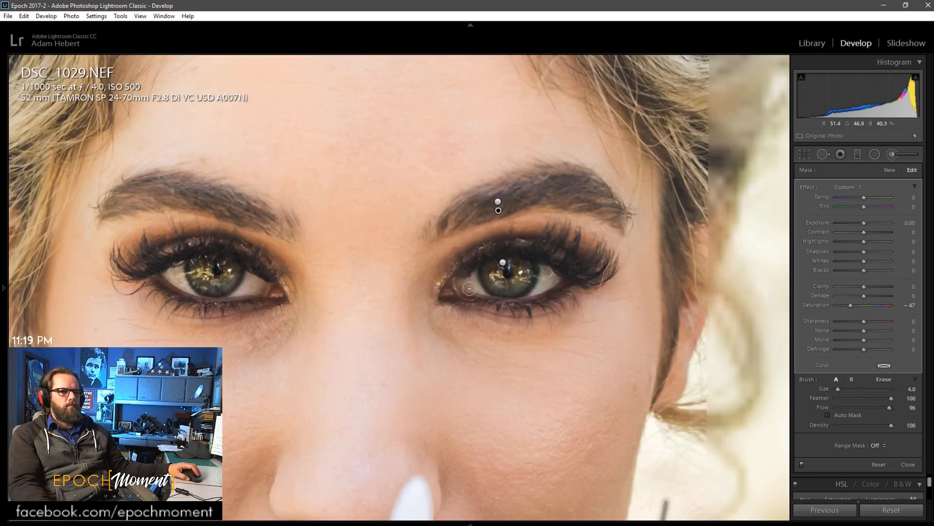
{"action": "mouse_move", "coordinate": [472, 286]}
{"action": "left_mouse_down"}
{"action": "mouse_move", "coordinate": [462, 288]}
{"action": "mouse_move", "coordinate": [480, 292]}
{"action": "left_mouse_up"}
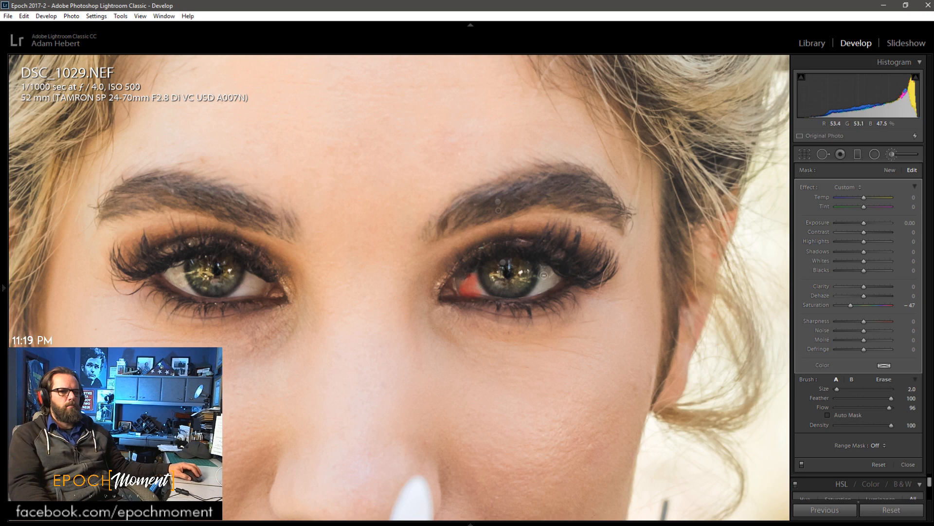
{"action": "left_click", "coordinate": [545, 271]}
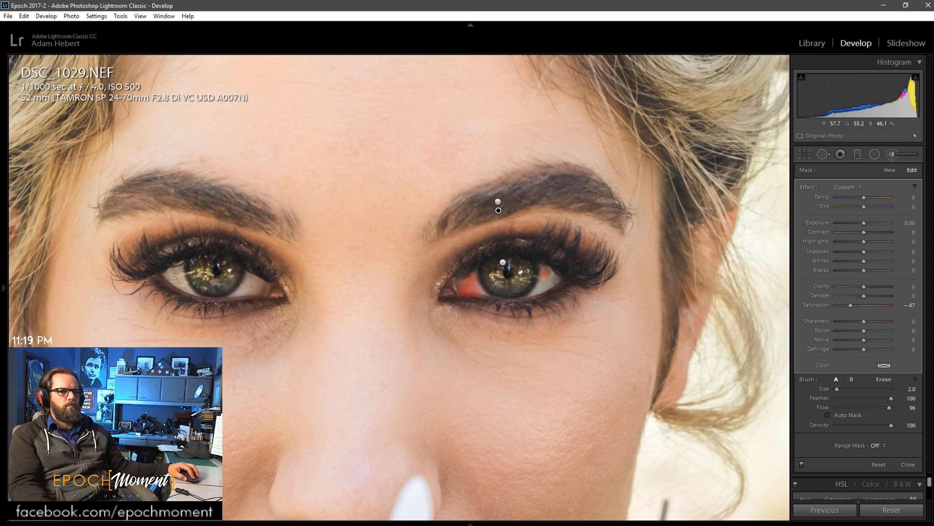
{"action": "left_click_drag", "start_coordinate": [188, 287], "coordinate": [176, 268]}
{"action": "left_click_drag", "start_coordinate": [255, 284], "coordinate": [250, 279]}
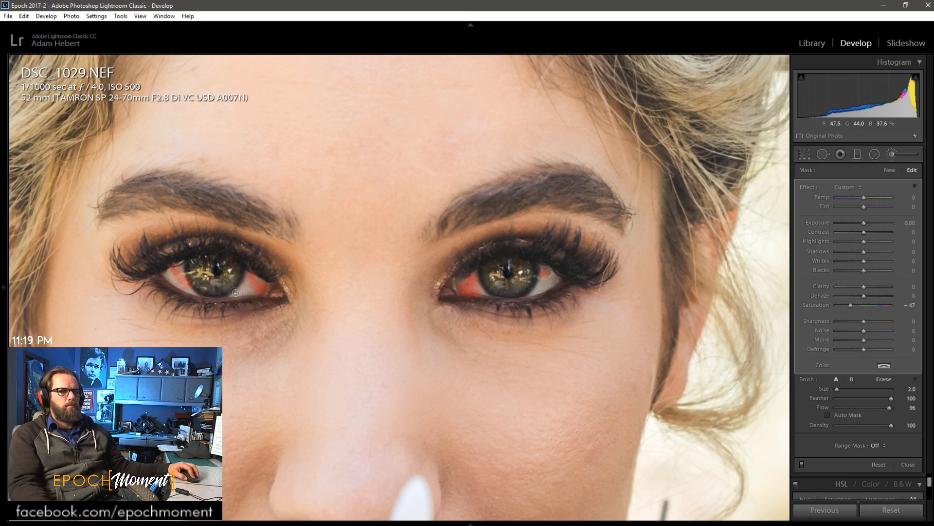
{"action": "left_click_drag", "start_coordinate": [236, 293], "coordinate": [248, 280]}
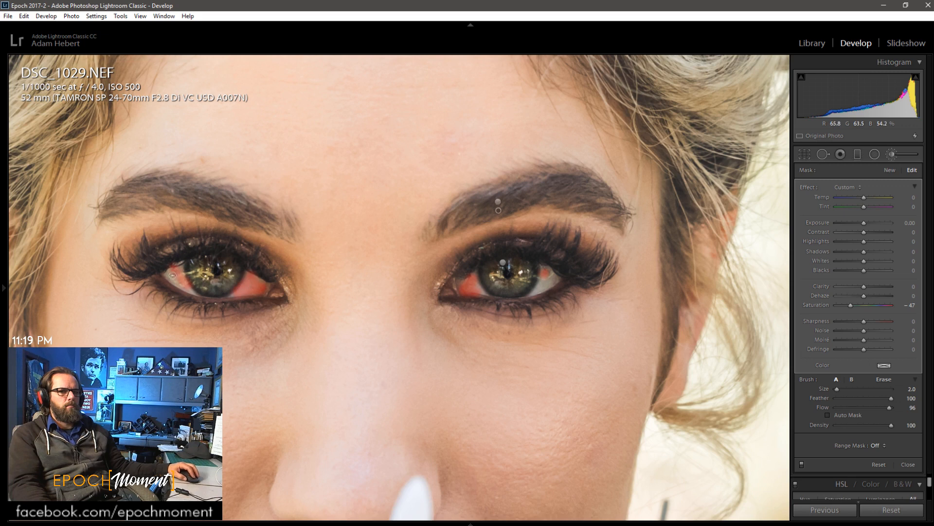
{"action": "left_click_drag", "start_coordinate": [177, 270], "coordinate": [180, 267]}
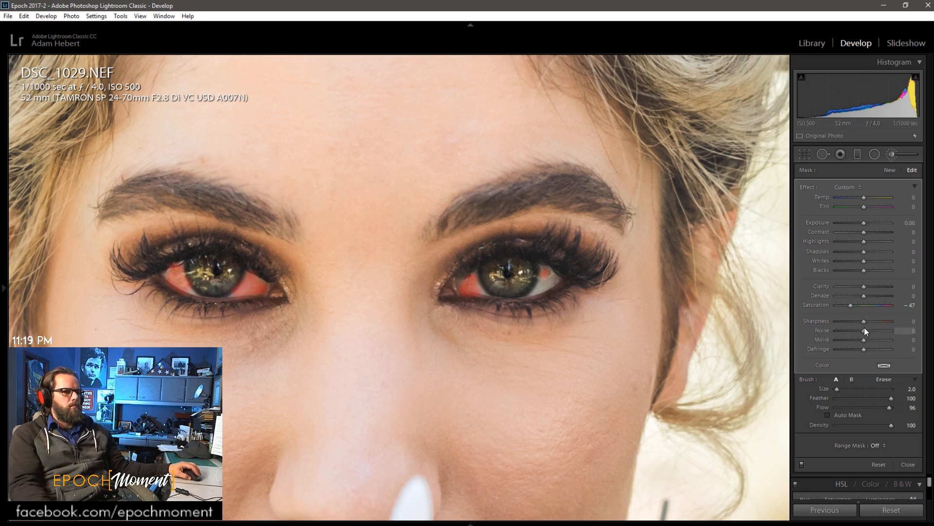
{"action": "left_click_drag", "start_coordinate": [852, 303], "coordinate": [857, 305]}
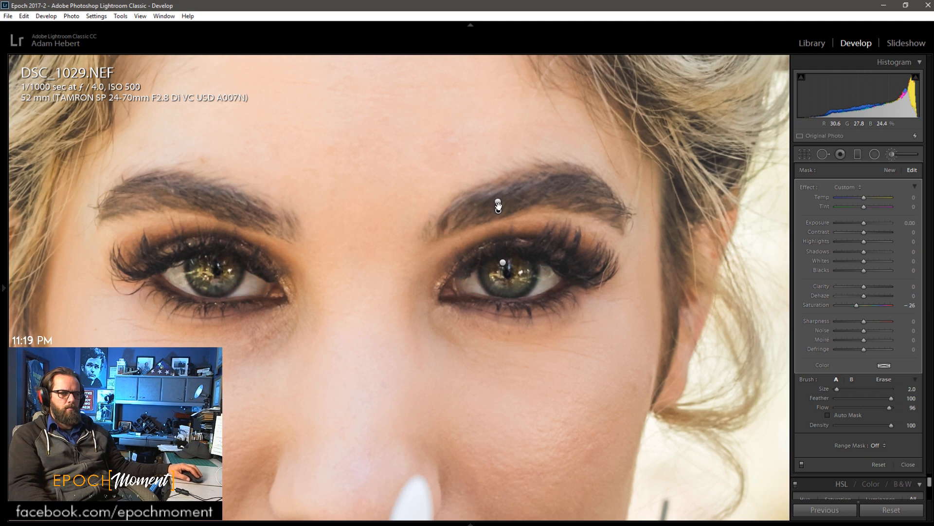
- Select the iris brush adjustment and compare the portrait with all brush adjustments off and on
{"action": "left_click", "coordinate": [498, 201]}
{"action": "left_click", "coordinate": [503, 263]}
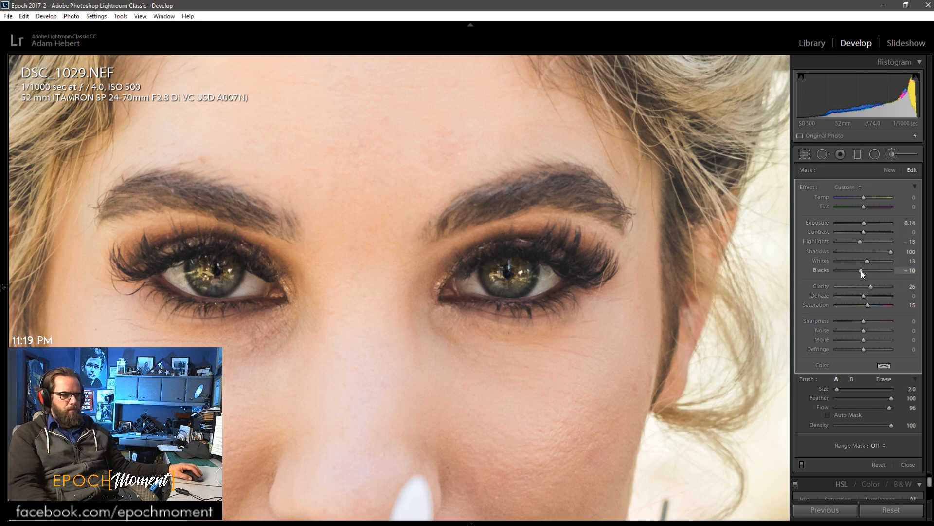
{"action": "left_click", "coordinate": [802, 464]}
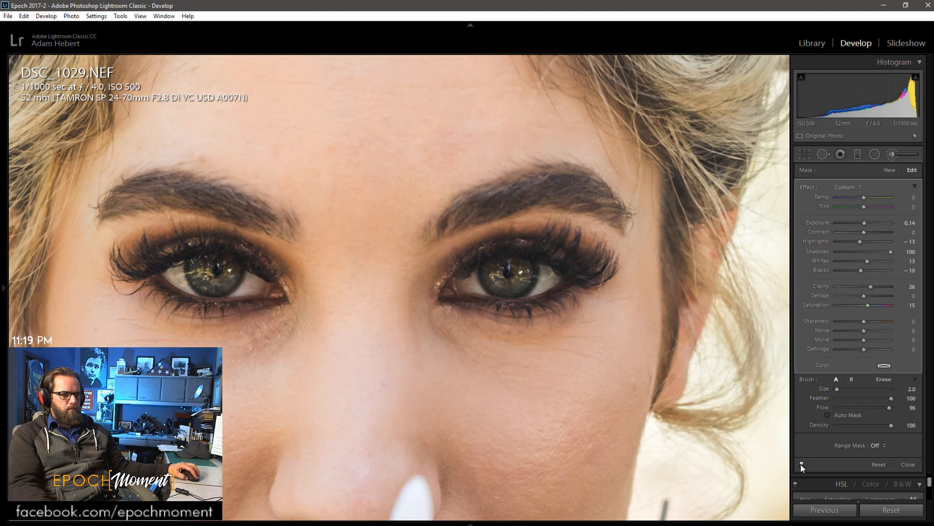
{"action": "left_click", "coordinate": [802, 464]}
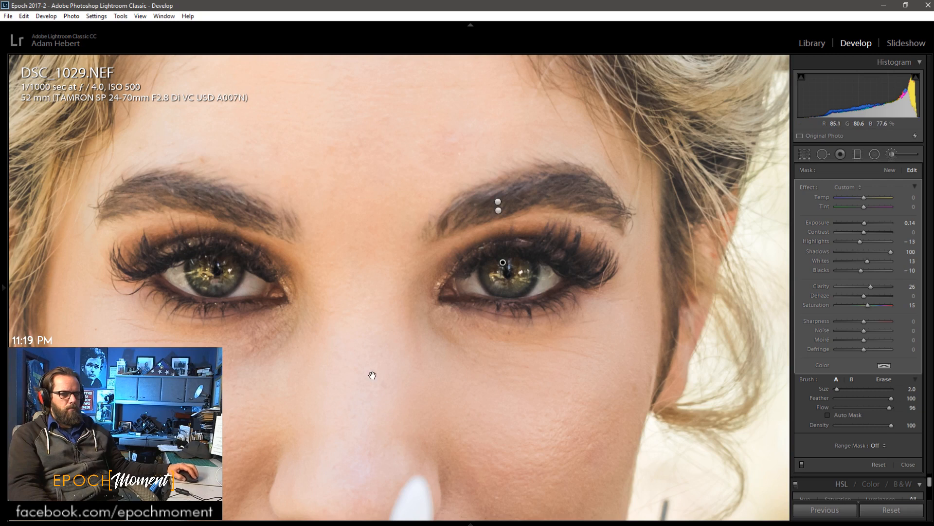
{"action": "left_click", "coordinate": [372, 377]}
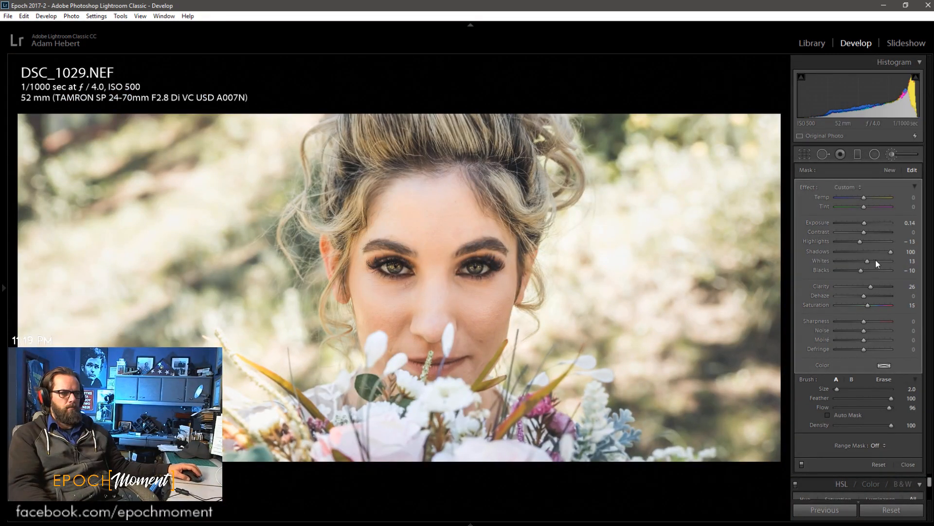
- Reset the iris brush adjustment's Temp to 0 and set its Tint to -6
{"action": "left_click_drag", "start_coordinate": [863, 198], "coordinate": [857, 206]}
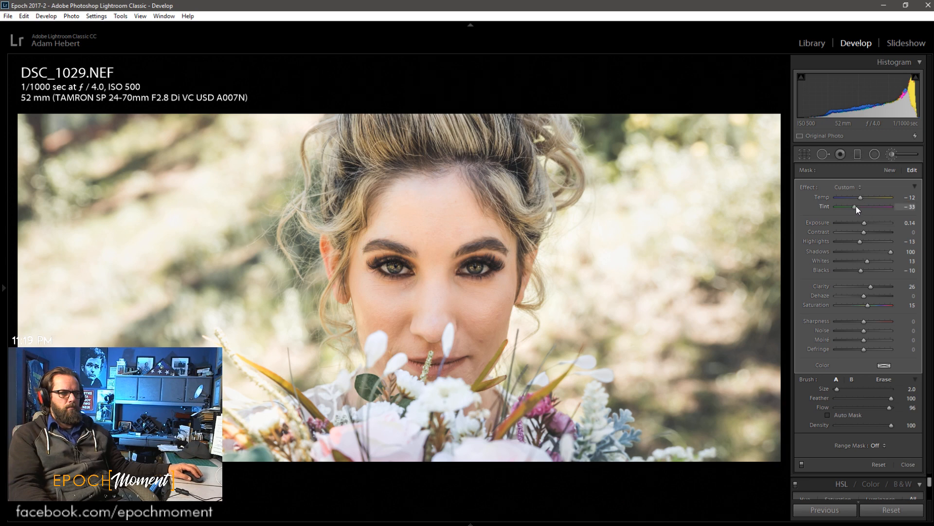
{"action": "left_click", "coordinate": [433, 264]}
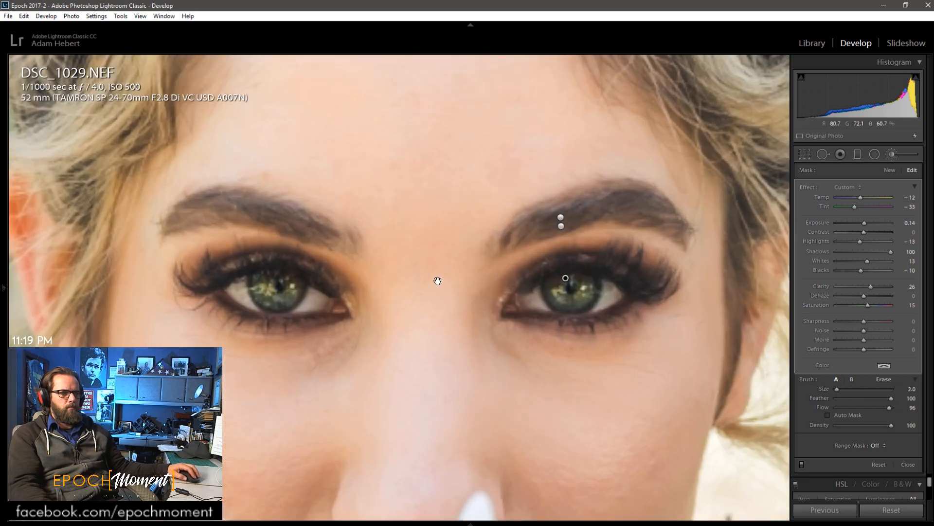
{"action": "double_click", "coordinate": [862, 196]}
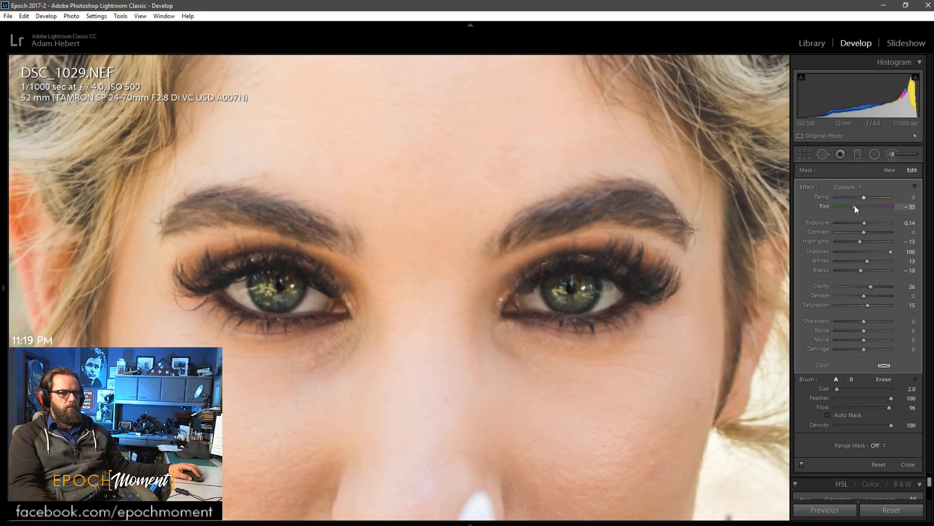
{"action": "left_click", "coordinate": [860, 207]}
{"action": "left_click_drag", "start_coordinate": [862, 207], "coordinate": [863, 208]}
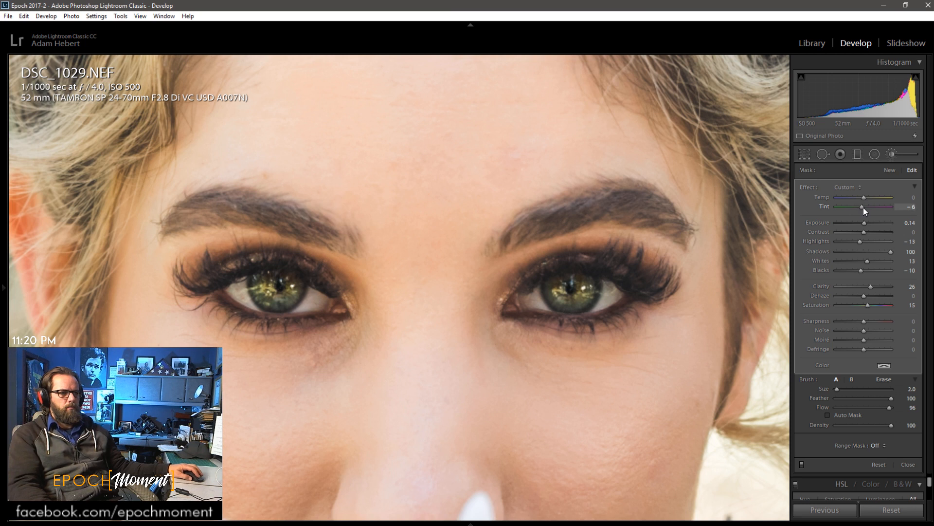
{"action": "key", "text": "z"}
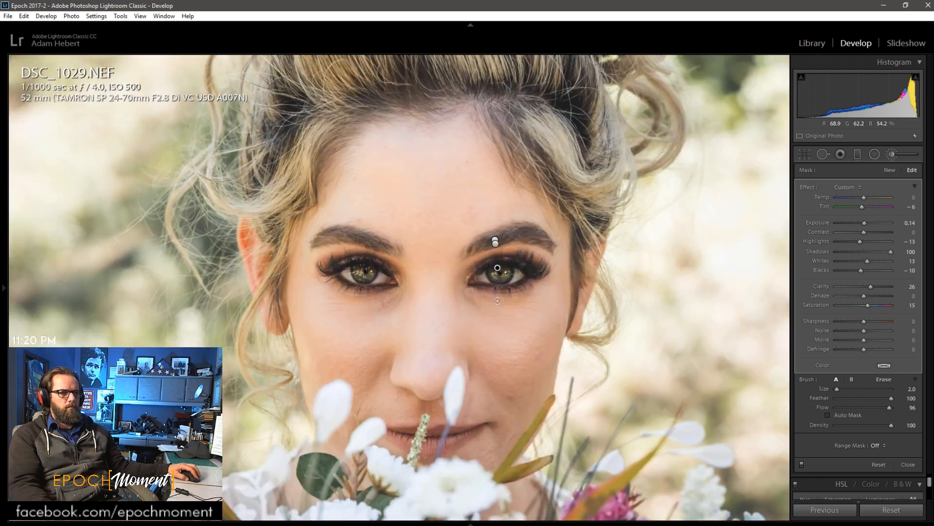
{"action": "key", "text": "ctrl+minus"}
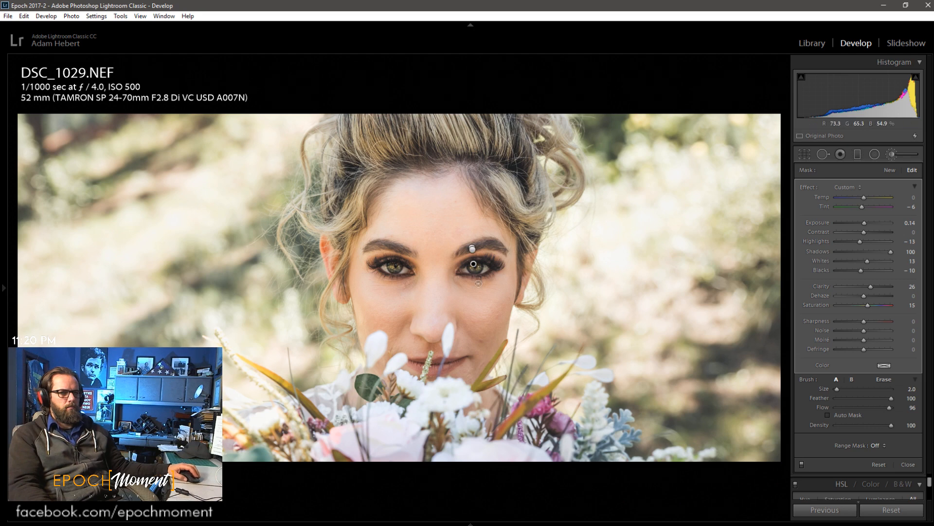
- Check the skin brush adjustment's mask and paint more of it under the eye, on the cheek and around the mouth at brush size 9.0
{"action": "left_click", "coordinate": [473, 249]}
{"action": "key", "text": "z"}
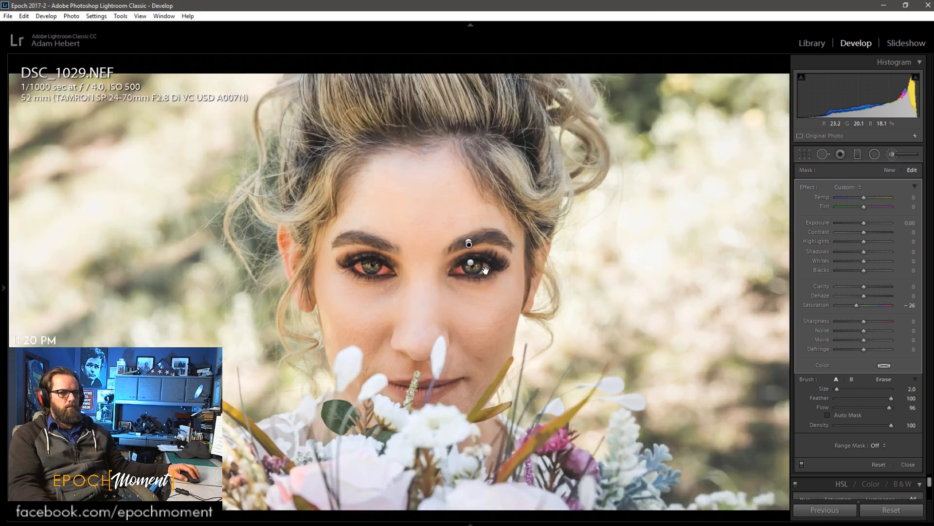
{"action": "mouse_move", "coordinate": [480, 264]}
{"action": "left_mouse_down"}
{"action": "mouse_move", "coordinate": [478, 275]}
{"action": "mouse_move", "coordinate": [496, 263]}
{"action": "mouse_move", "coordinate": [487, 256]}
{"action": "mouse_move", "coordinate": [499, 271]}
{"action": "left_mouse_up"}
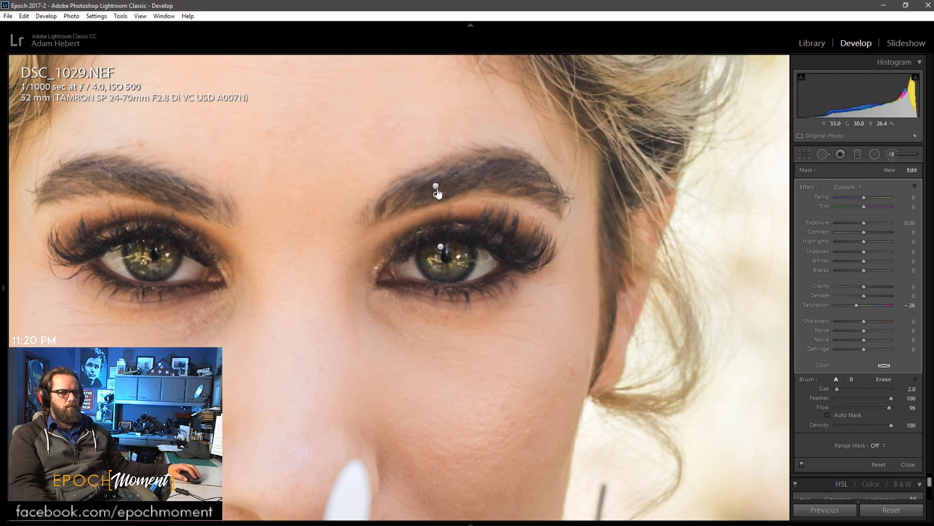
{"action": "left_click", "coordinate": [436, 187]}
{"action": "key", "text": "o"}
{"action": "left_click", "coordinate": [436, 188]}
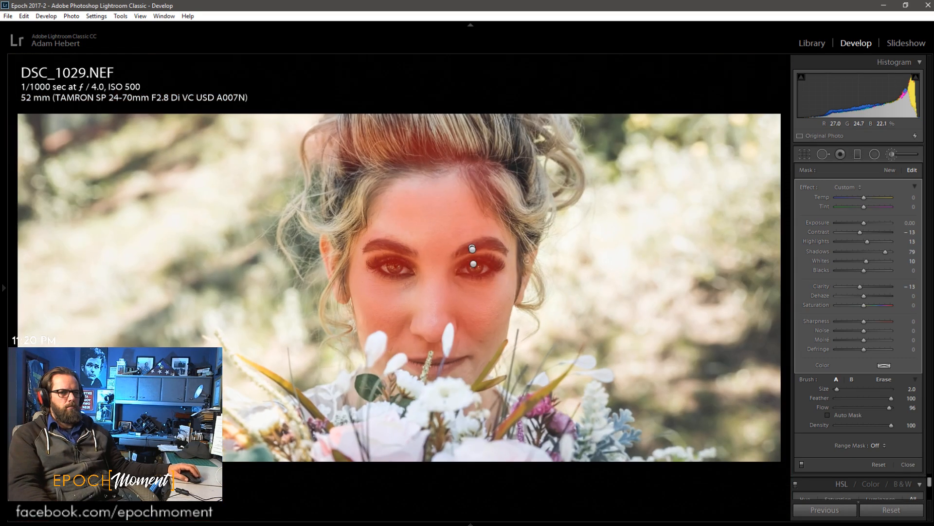
{"action": "scroll", "coordinate": [408, 311], "scroll_direction": "up", "scroll_amount": 3}
{"action": "key", "text": "o"}
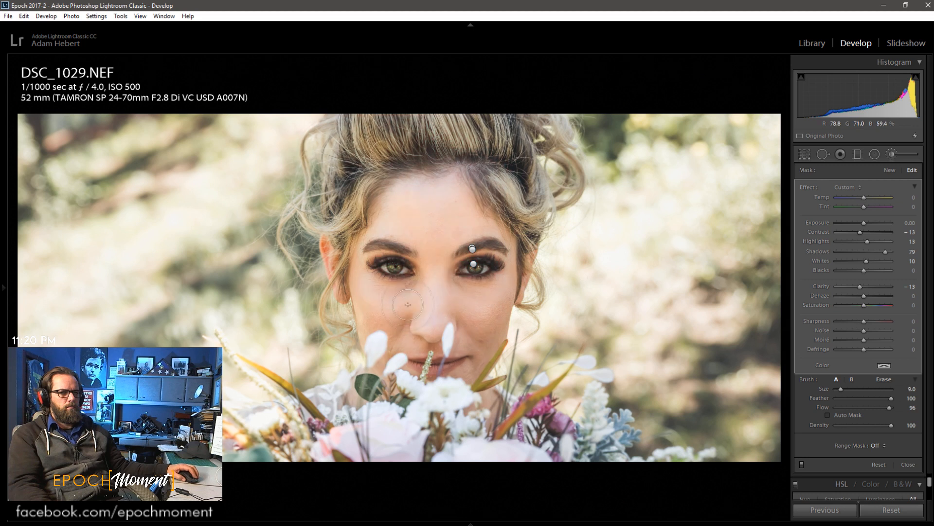
{"action": "left_click_drag", "start_coordinate": [396, 279], "coordinate": [418, 267]}
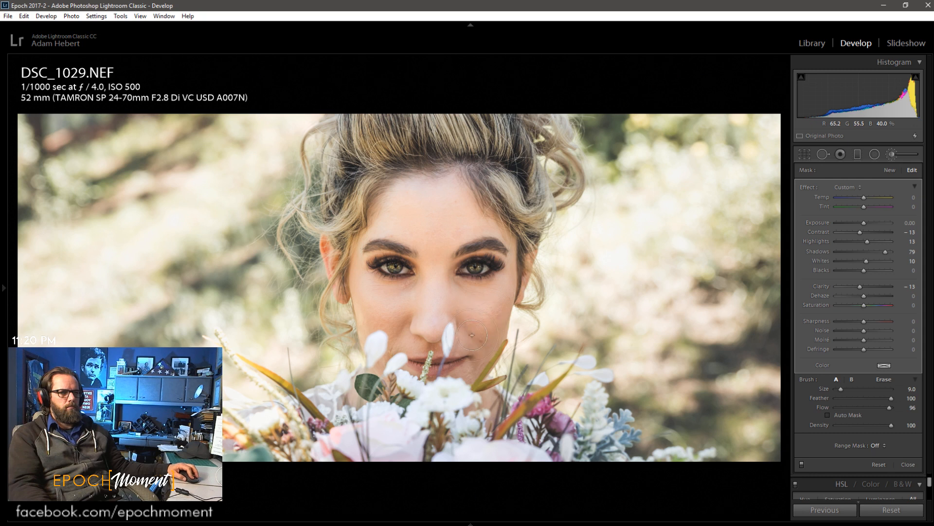
{"action": "mouse_move", "coordinate": [471, 335]}
{"action": "left_mouse_down"}
{"action": "mouse_move", "coordinate": [469, 362]}
{"action": "mouse_move", "coordinate": [486, 338]}
{"action": "mouse_move", "coordinate": [471, 368]}
{"action": "mouse_move", "coordinate": [418, 366]}
{"action": "mouse_move", "coordinate": [419, 352]}
{"action": "mouse_move", "coordinate": [469, 345]}
{"action": "mouse_move", "coordinate": [387, 359]}
{"action": "mouse_move", "coordinate": [384, 266]}
{"action": "mouse_move", "coordinate": [411, 190]}
{"action": "mouse_move", "coordinate": [442, 176]}
{"action": "mouse_move", "coordinate": [464, 185]}
{"action": "mouse_move", "coordinate": [508, 265]}
{"action": "mouse_move", "coordinate": [491, 343]}
{"action": "mouse_move", "coordinate": [469, 366]}
{"action": "mouse_move", "coordinate": [455, 295]}
{"action": "left_mouse_up"}
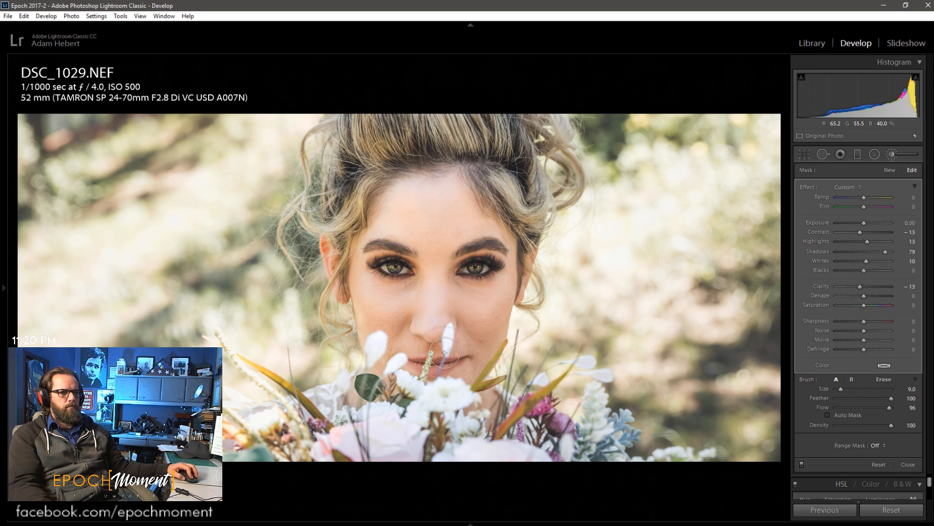
{"action": "mouse_move", "coordinate": [444, 353]}
{"action": "left_mouse_down"}
{"action": "mouse_move", "coordinate": [408, 316]}
{"action": "mouse_move", "coordinate": [401, 344]}
{"action": "left_mouse_up"}
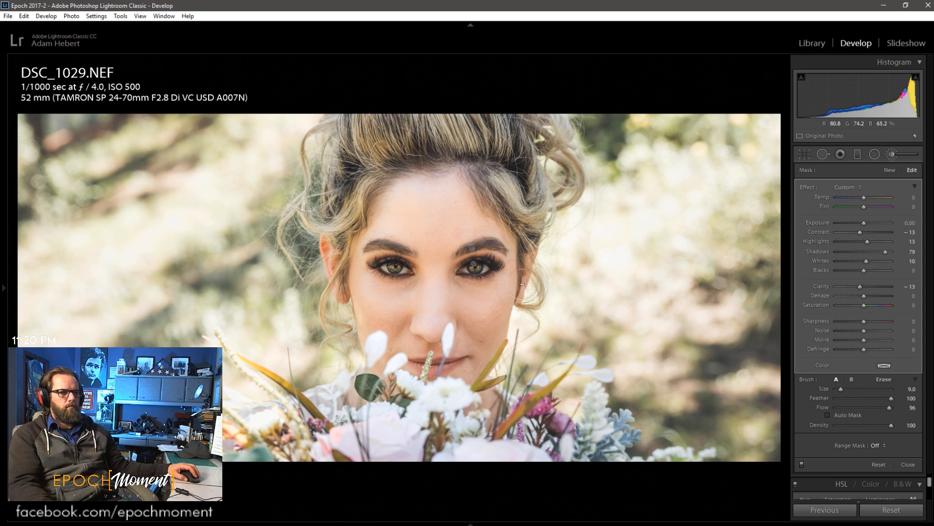
- Erase the skin brush adjustment's mask from the hair and background on both sides of the face at eraser size 15.0
{"action": "key", "text": "alt"}
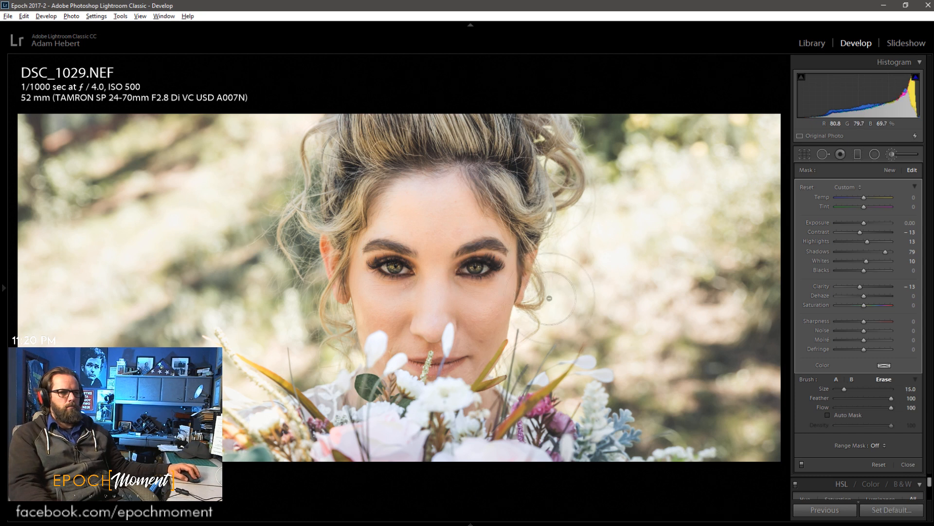
{"action": "mouse_move", "coordinate": [550, 298]}
{"action": "left_mouse_down"}
{"action": "mouse_move", "coordinate": [522, 322]}
{"action": "mouse_move", "coordinate": [506, 402]}
{"action": "mouse_move", "coordinate": [527, 379]}
{"action": "left_mouse_up"}
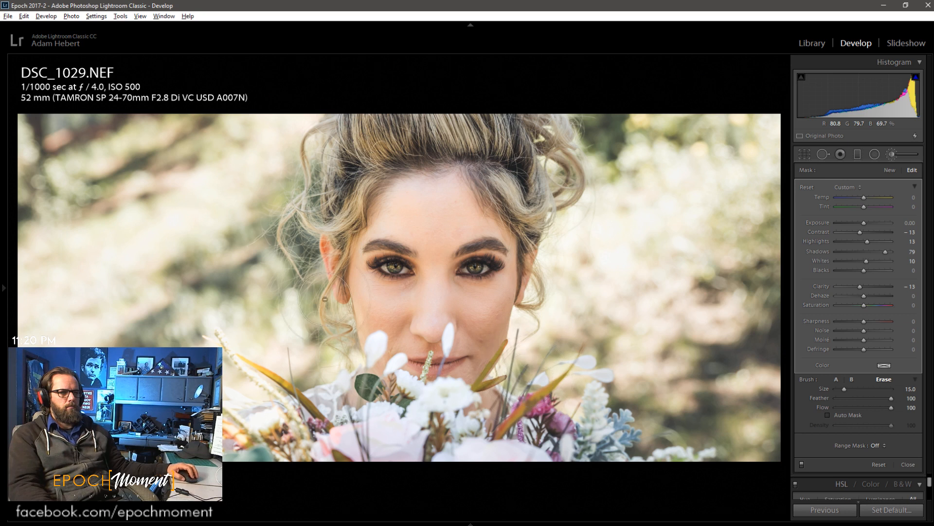
{"action": "mouse_move", "coordinate": [326, 299]}
{"action": "left_mouse_down"}
{"action": "mouse_move", "coordinate": [312, 294]}
{"action": "mouse_move", "coordinate": [327, 273]}
{"action": "left_mouse_up"}
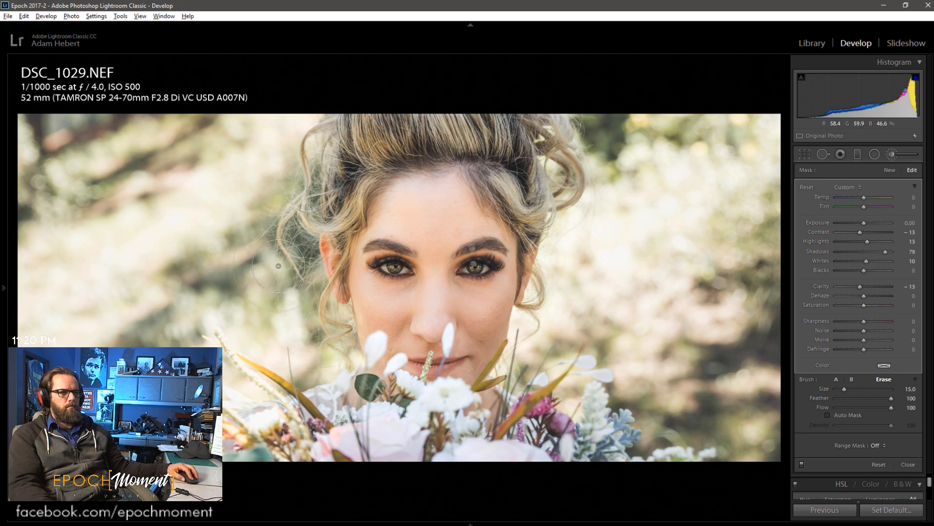
{"action": "key", "text": "alt"}
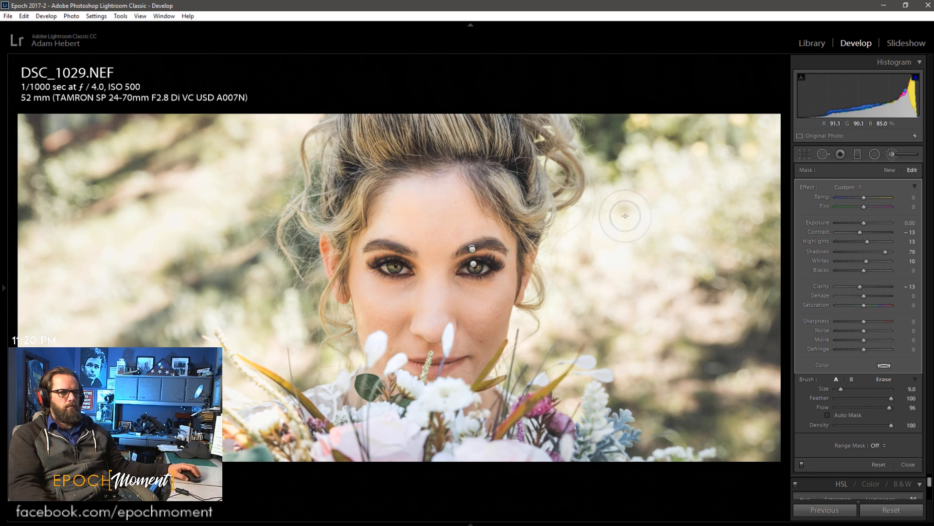
{"action": "key", "text": "alt"}
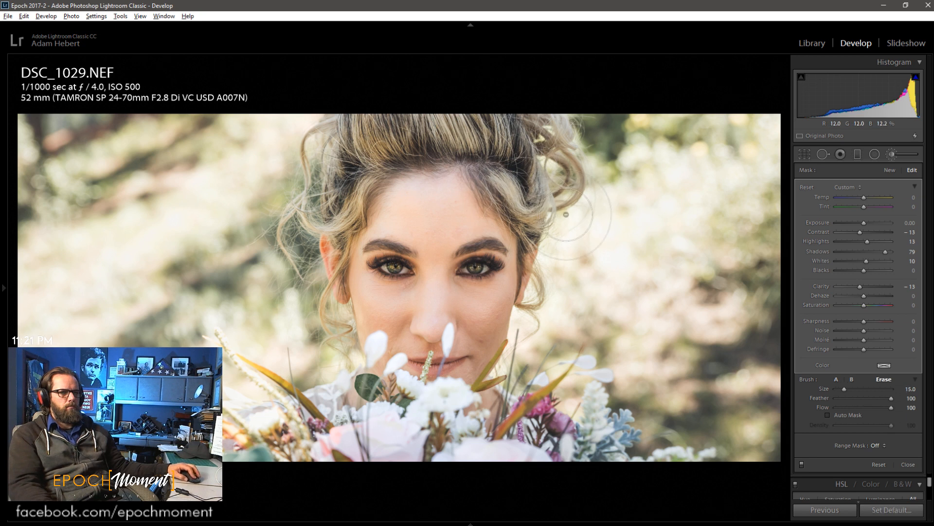
{"action": "mouse_move", "coordinate": [567, 215]}
{"action": "left_mouse_down"}
{"action": "mouse_move", "coordinate": [580, 260]}
{"action": "mouse_move", "coordinate": [538, 163]}
{"action": "mouse_move", "coordinate": [434, 121]}
{"action": "mouse_move", "coordinate": [332, 188]}
{"action": "mouse_move", "coordinate": [297, 223]}
{"action": "mouse_move", "coordinate": [266, 302]}
{"action": "mouse_move", "coordinate": [273, 364]}
{"action": "left_mouse_up"}
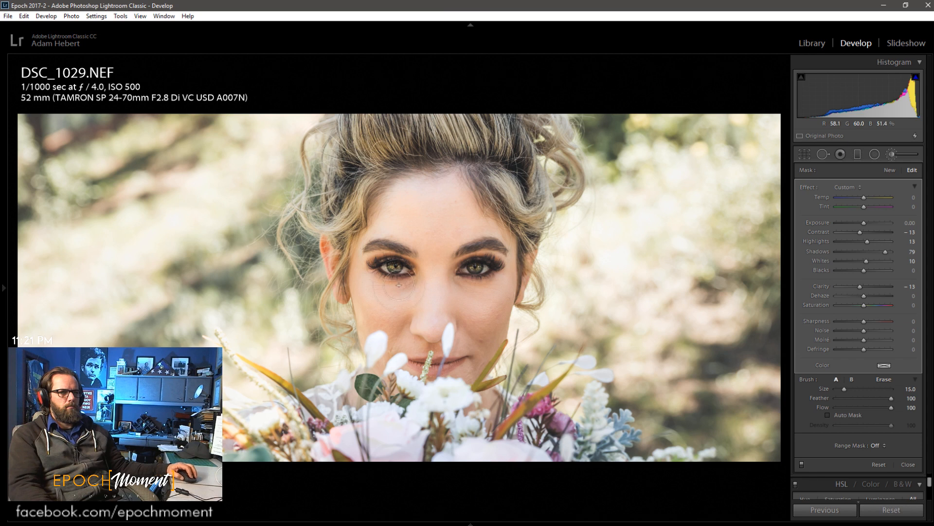
- Paint a new brush adjustment across the top of the hair with Saturation 0, Clarity 19 and Contrast 17
{"action": "left_click", "coordinate": [887, 170]}
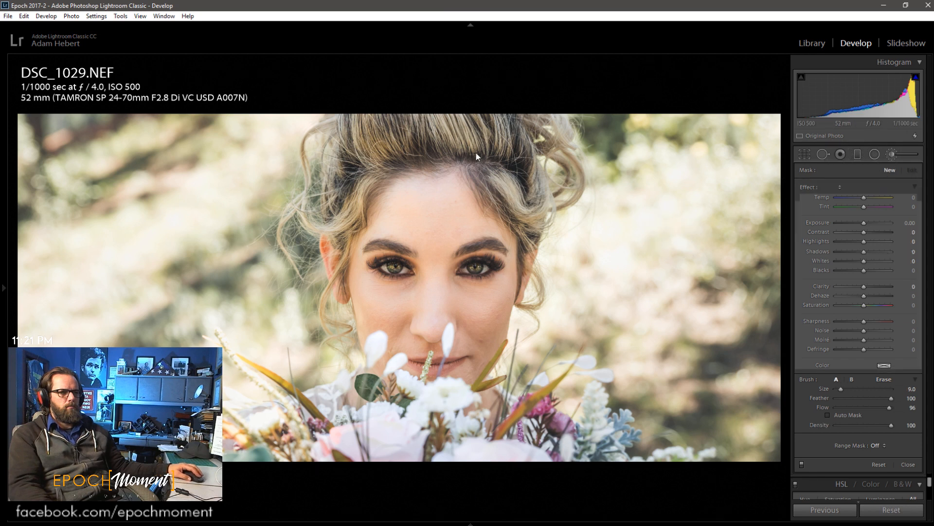
{"action": "mouse_move", "coordinate": [442, 140]}
{"action": "left_mouse_down"}
{"action": "mouse_move", "coordinate": [400, 134]}
{"action": "mouse_move", "coordinate": [467, 127]}
{"action": "mouse_move", "coordinate": [504, 142]}
{"action": "left_mouse_up"}
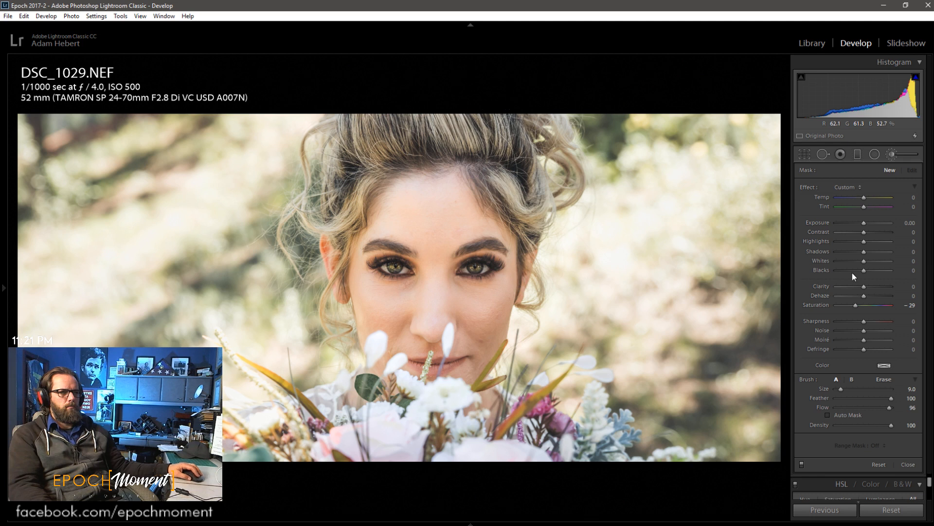
{"action": "double_click", "coordinate": [857, 306]}
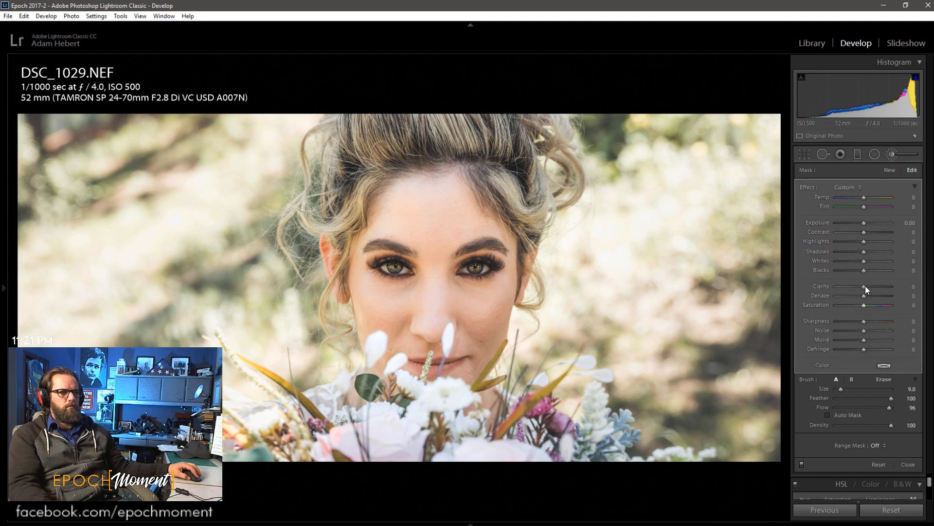
{"action": "left_click_drag", "start_coordinate": [865, 287], "coordinate": [872, 288]}
{"action": "left_click", "coordinate": [869, 232]}
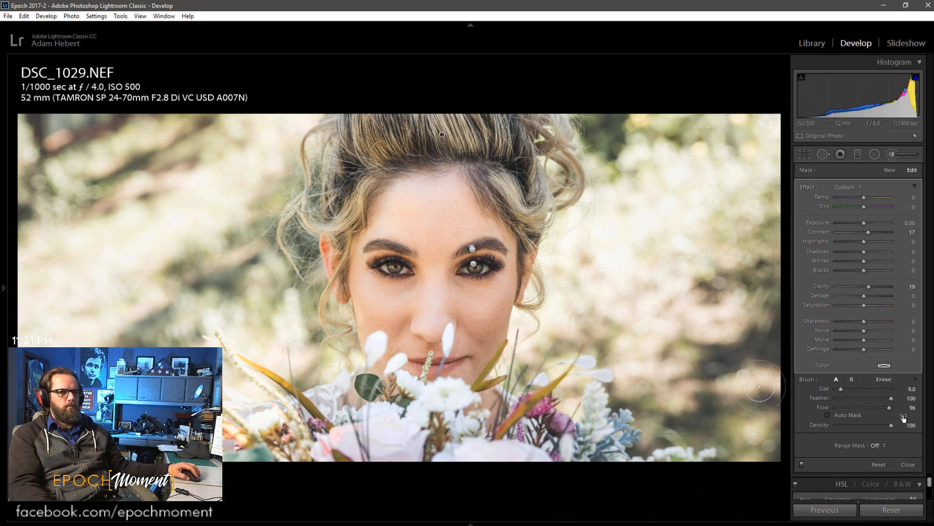
{"action": "left_click", "coordinate": [911, 465]}
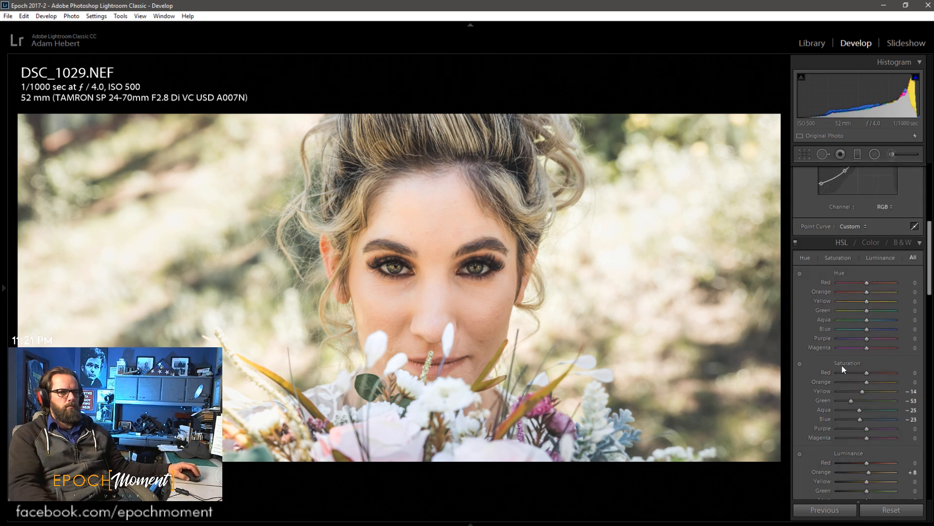
- Set HSL Saturation to Red +4, Orange +9 and Yellow -13, and Hue to Red +9, Yellow -4, Green +33 and Aqua +9
{"action": "mouse_move", "coordinate": [862, 391]}
{"action": "left_mouse_down"}
{"action": "mouse_move", "coordinate": [847, 392]}
{"action": "mouse_move", "coordinate": [871, 393]}
{"action": "left_mouse_up"}
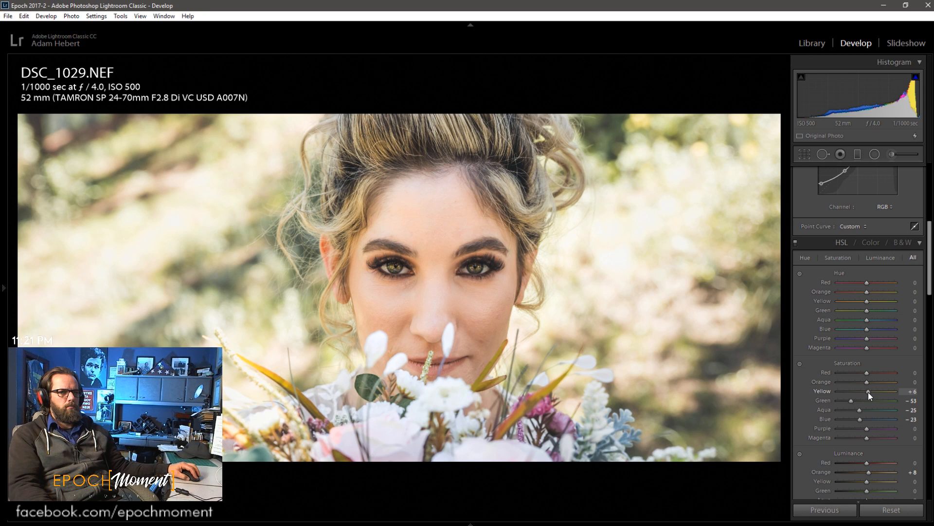
{"action": "left_click_drag", "start_coordinate": [866, 392], "coordinate": [864, 392]}
{"action": "mouse_move", "coordinate": [863, 382]}
{"action": "left_mouse_down"}
{"action": "mouse_move", "coordinate": [886, 376]}
{"action": "mouse_move", "coordinate": [858, 381]}
{"action": "left_mouse_up"}
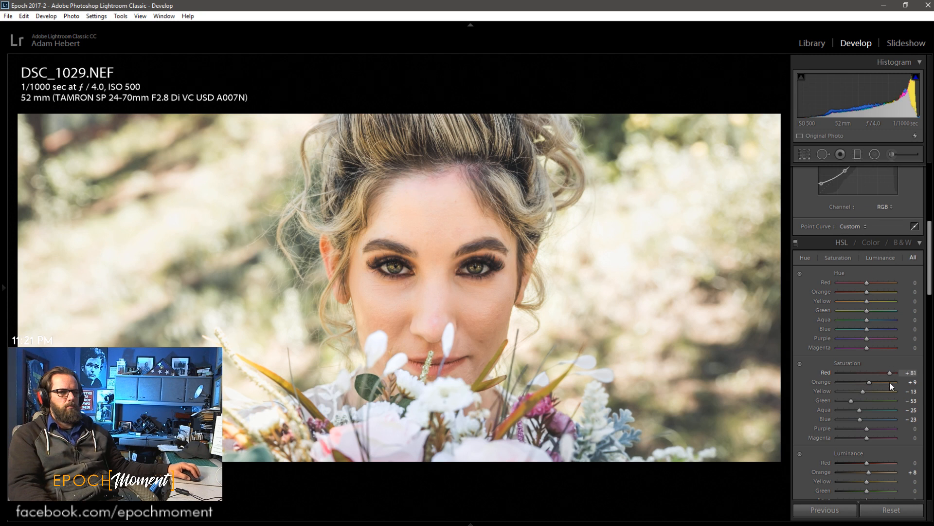
{"action": "left_click", "coordinate": [869, 378]}
{"action": "left_click_drag", "start_coordinate": [867, 282], "coordinate": [877, 311]}
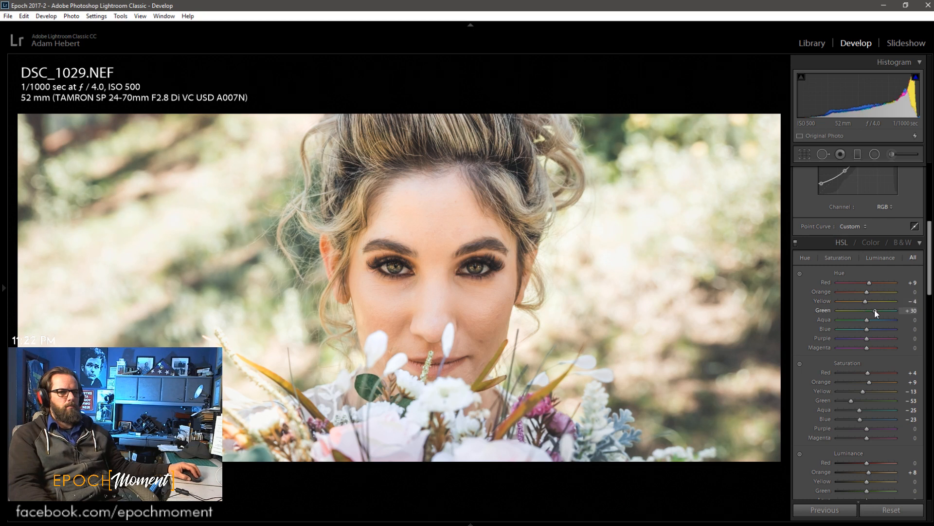
{"action": "left_click_drag", "start_coordinate": [867, 319], "coordinate": [866, 320]}
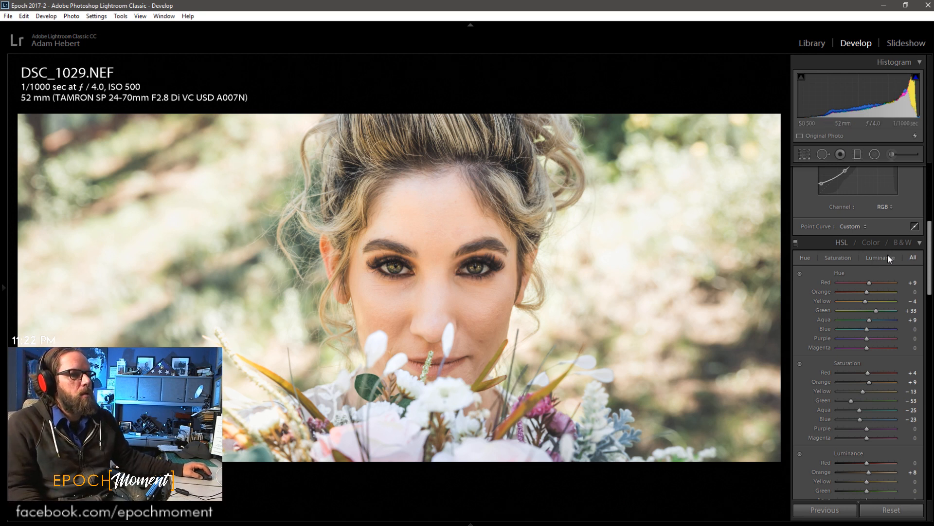
- Set the photo's Contrast to +19 and lower the tone curve's darkest point slightly to 12.5 %
{"action": "scroll", "coordinate": [812, 282], "scroll_direction": "up", "scroll_amount": 8}
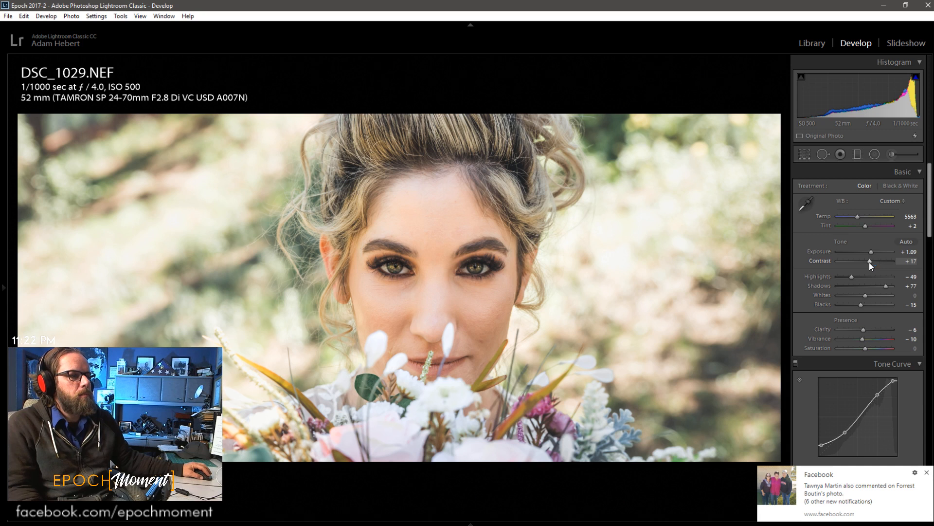
{"action": "left_click_drag", "start_coordinate": [869, 262], "coordinate": [870, 262]}
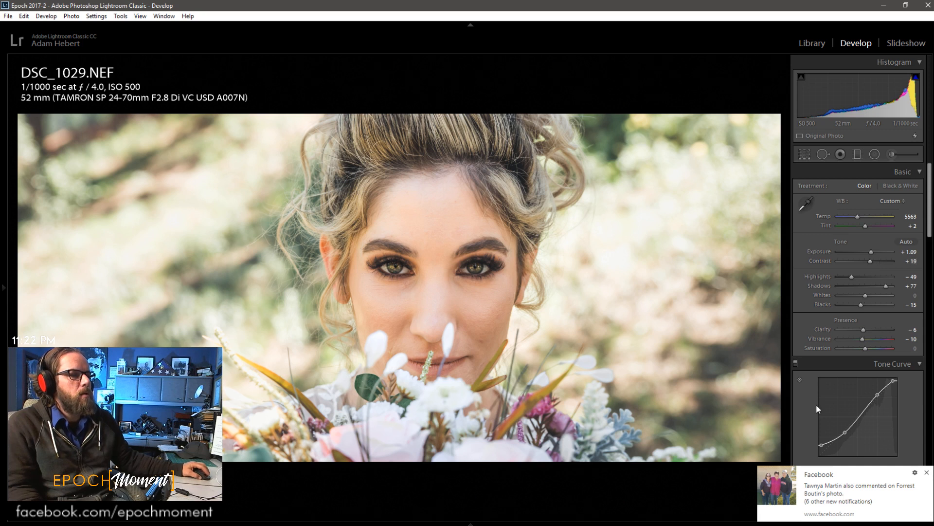
{"action": "left_click_drag", "start_coordinate": [822, 445], "coordinate": [822, 448]}
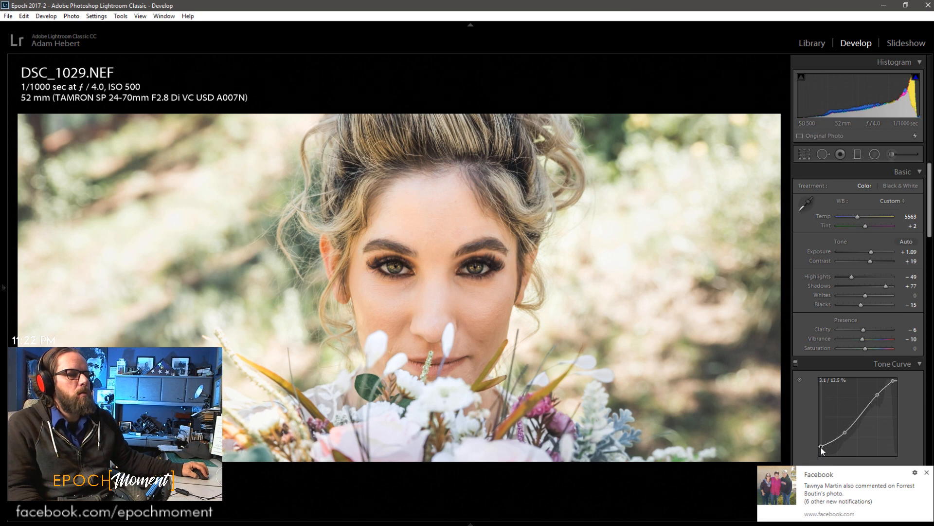
- Add an inverted radial filter around the face with Contrast -10, Highlights -13, Shadows 50, Whites 22, Blacks -23, Clarity 6 and Saturation 0
{"action": "left_click", "coordinate": [874, 155]}
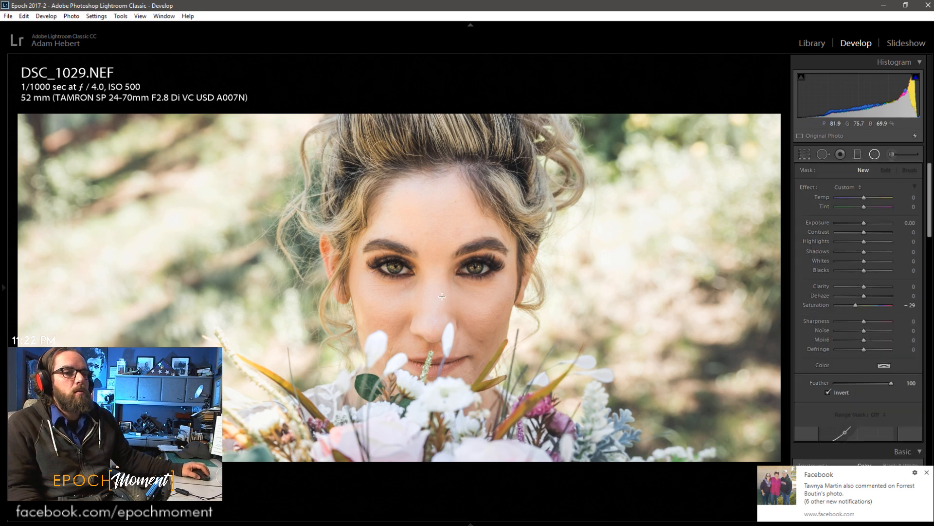
{"action": "left_click", "coordinate": [415, 264]}
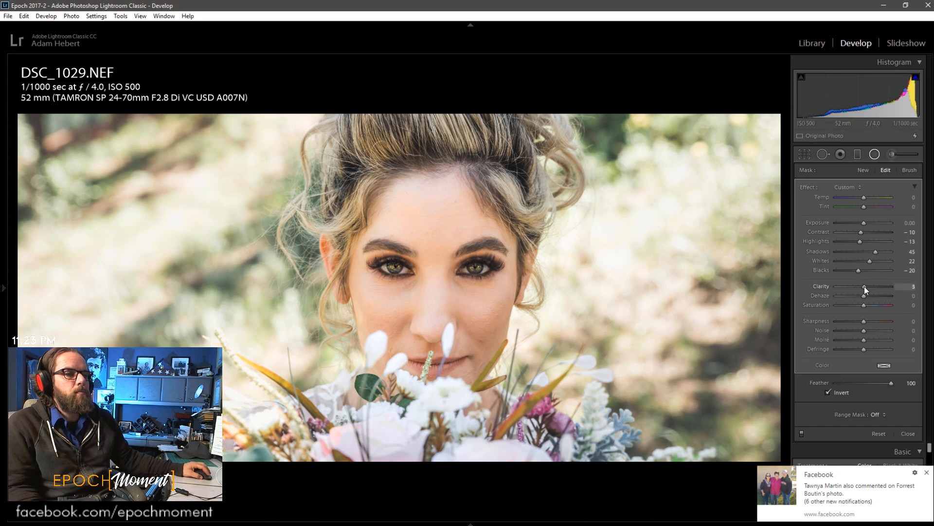
{"action": "left_click_drag", "start_coordinate": [864, 286], "coordinate": [866, 286]}
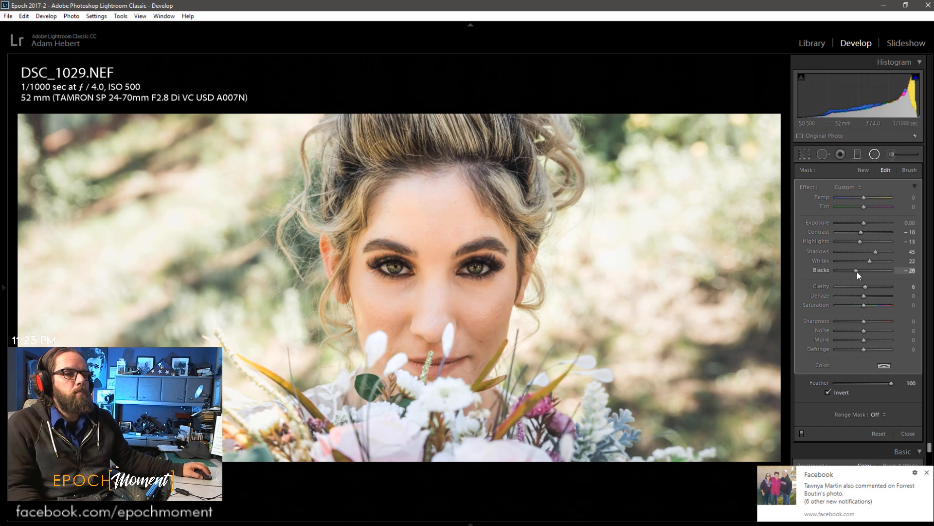
{"action": "left_click_drag", "start_coordinate": [857, 271], "coordinate": [878, 252]}
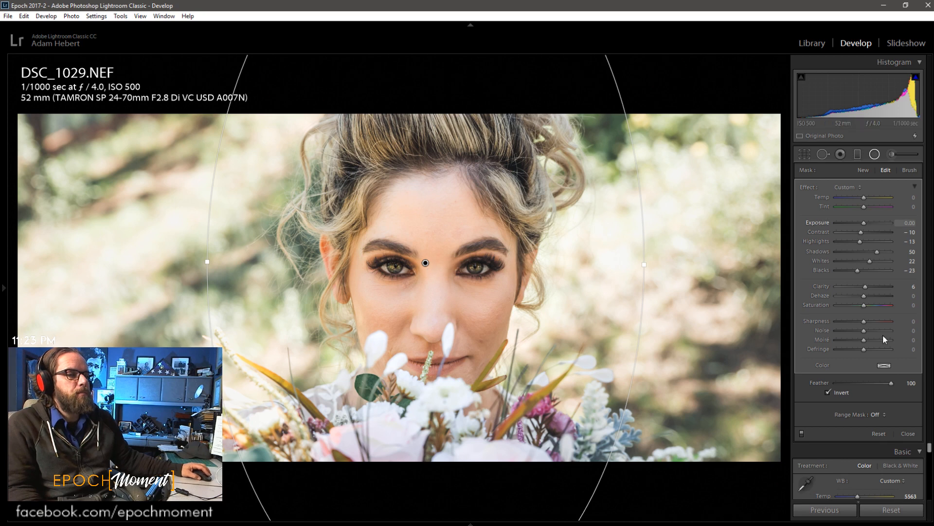
- Finish the radial filter and set the photo's white balance to Temp 5514 and Tint -3
{"action": "left_click", "coordinate": [908, 434]}
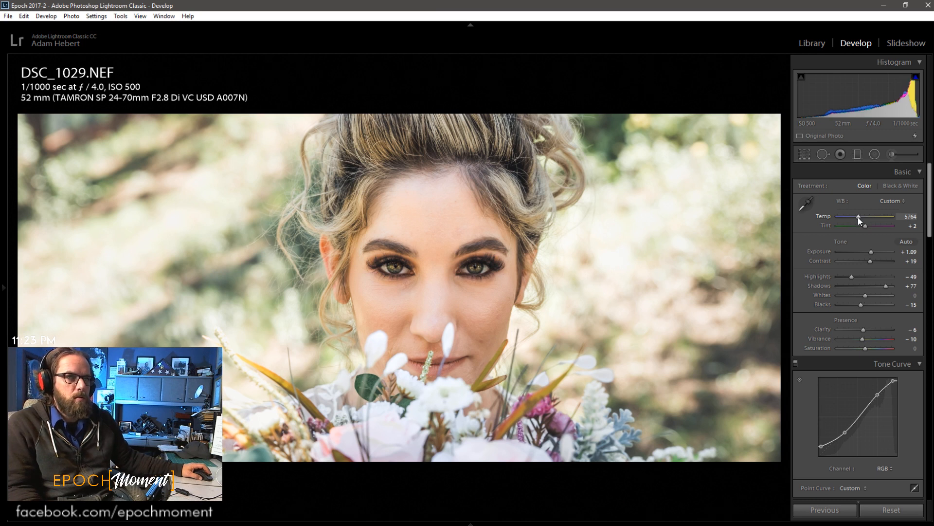
{"action": "key", "text": "shift+Up"}
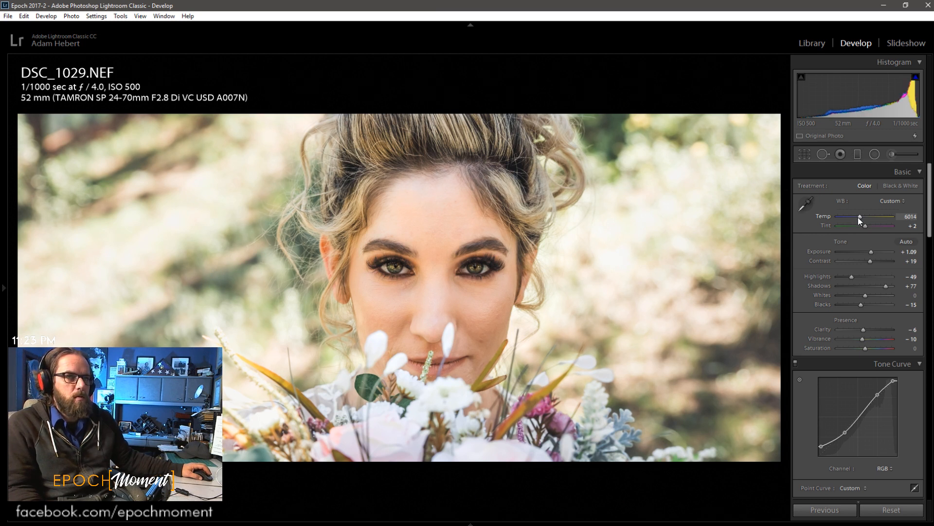
{"action": "key", "text": "shift+Down"}
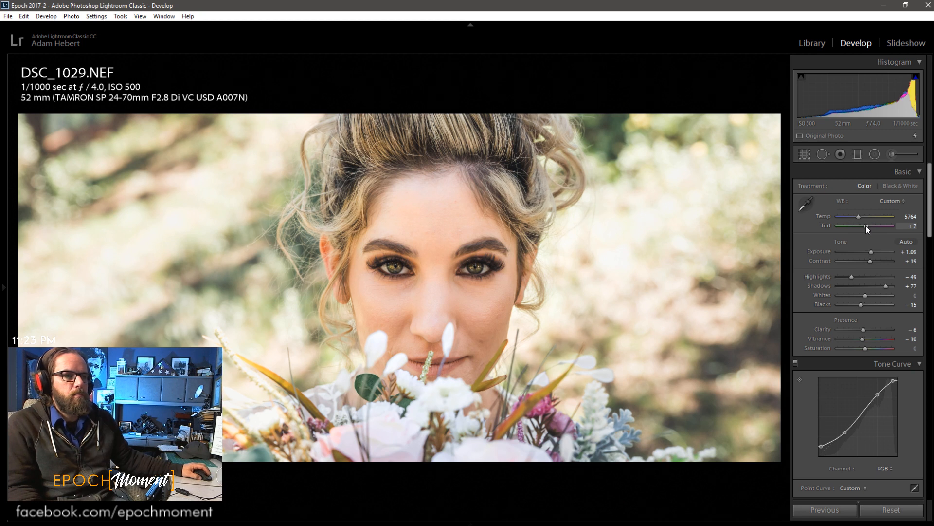
{"action": "scroll", "coordinate": [866, 226], "scroll_direction": "down", "scroll_amount": 5}
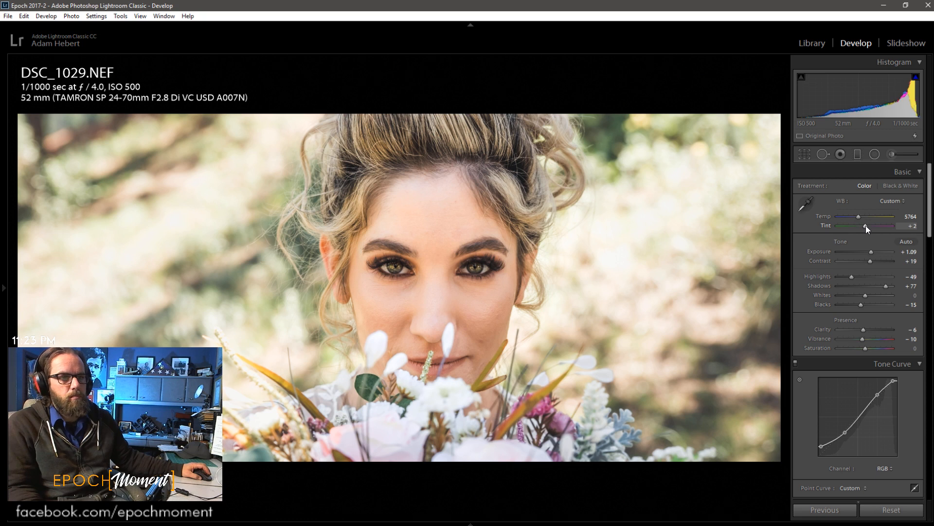
{"action": "scroll", "coordinate": [866, 226], "scroll_direction": "down", "scroll_amount": 5}
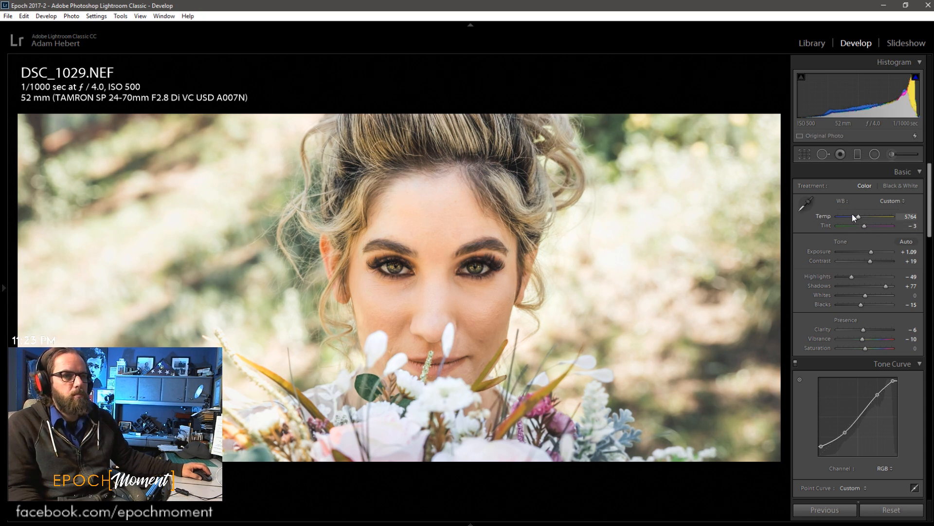
{"action": "scroll", "coordinate": [859, 216], "scroll_direction": "down", "scroll_amount": 5}
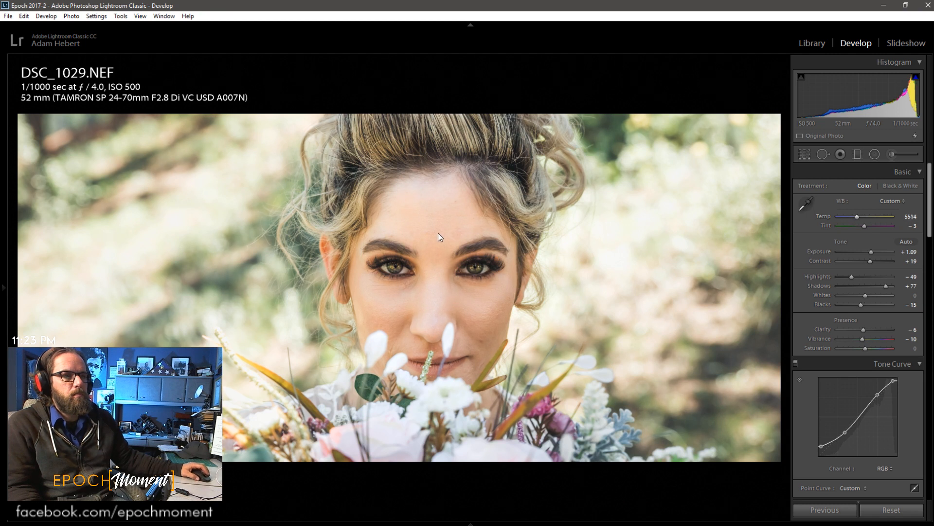
- Set HSL Saturation to Orange +18 and Yellow -11, and Luminance to Yellow -1, Green -13, Aqua -6 and Blue -3
{"action": "scroll", "coordinate": [808, 397], "scroll_direction": "down", "scroll_amount": 5}
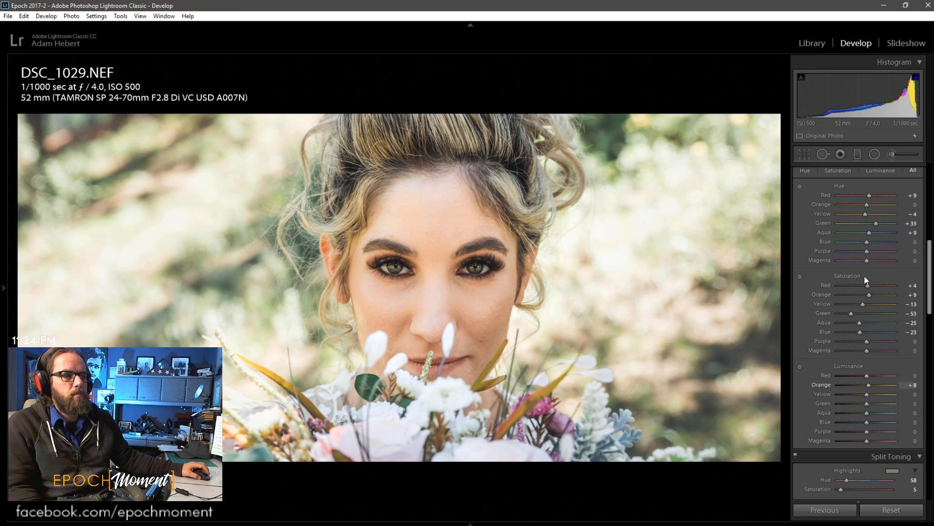
{"action": "left_click_drag", "start_coordinate": [858, 306], "coordinate": [881, 307]}
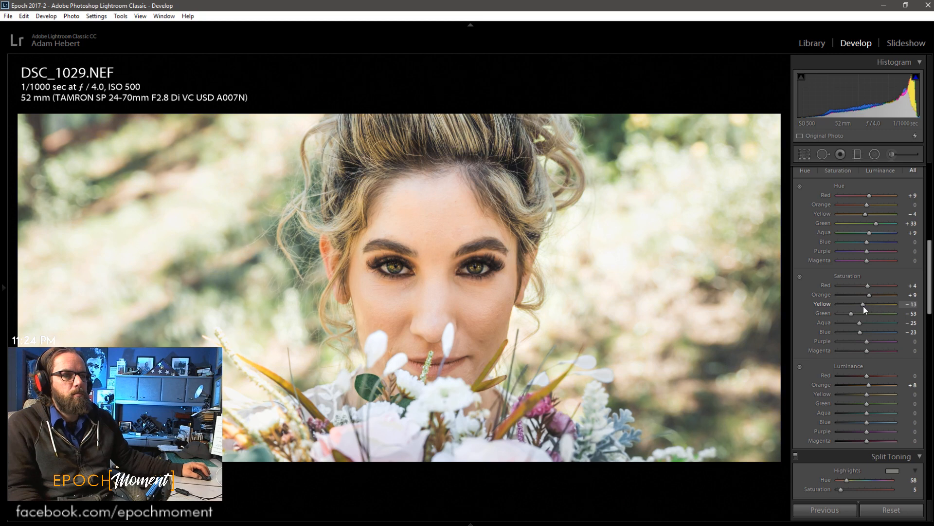
{"action": "left_click_drag", "start_coordinate": [869, 295], "coordinate": [873, 296]}
{"action": "left_click_drag", "start_coordinate": [868, 394], "coordinate": [863, 415]}
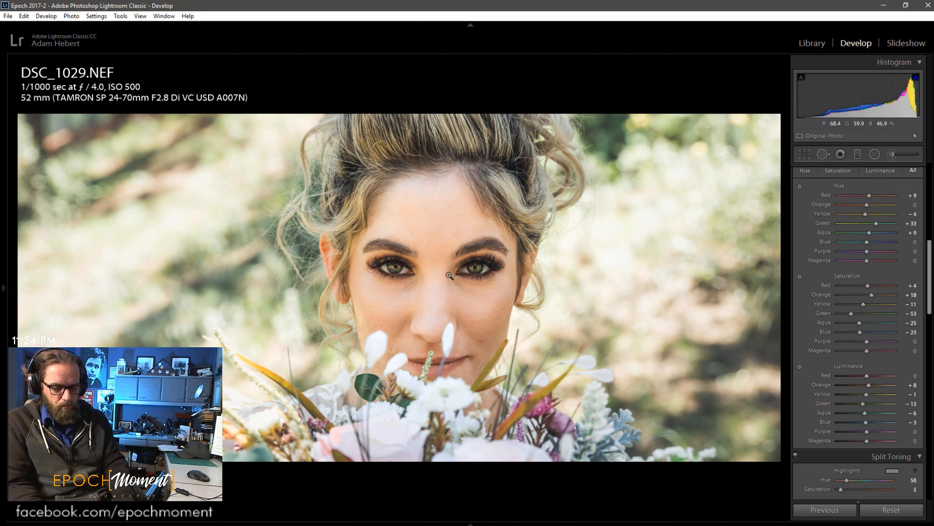
- Create a virtual copy of DSC_1029.NEF and reset its crop to the original full frame
{"action": "key", "text": "ctrl+apostrophe"}
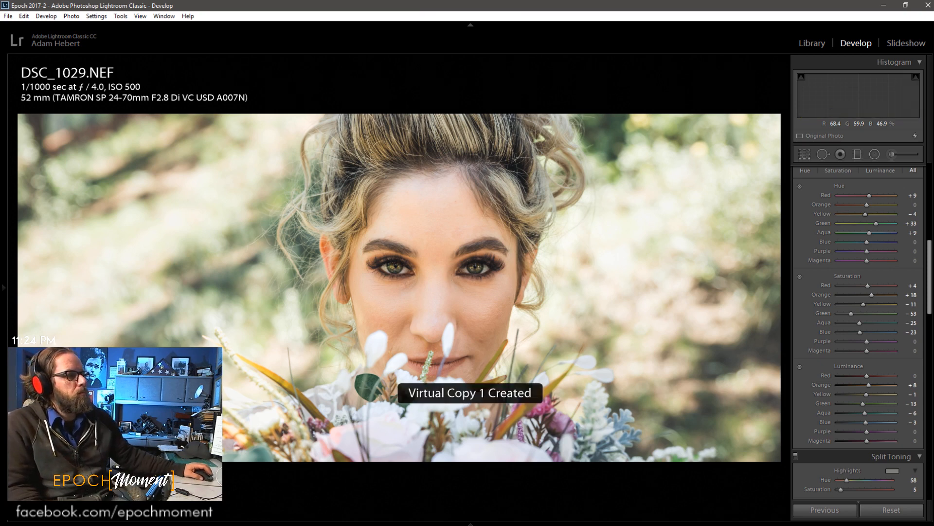
{"action": "left_click", "coordinate": [804, 156]}
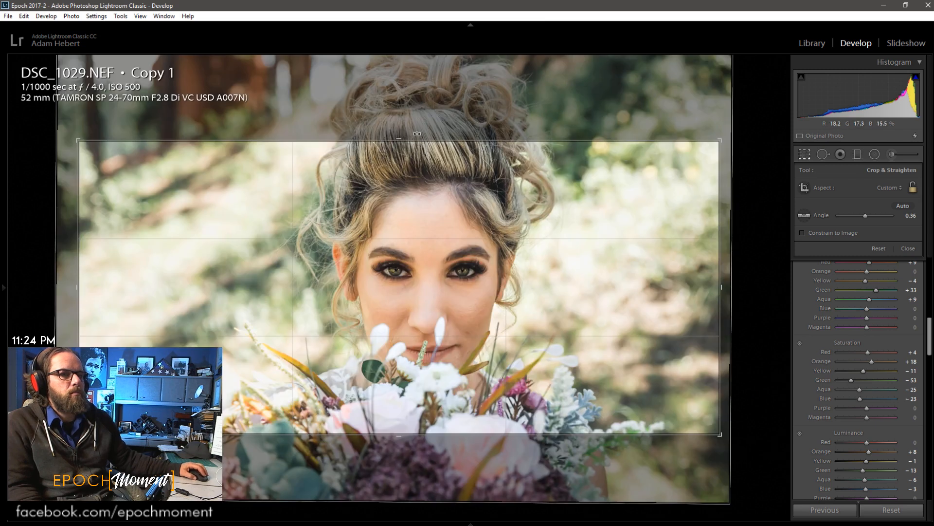
{"action": "left_click", "coordinate": [879, 248]}
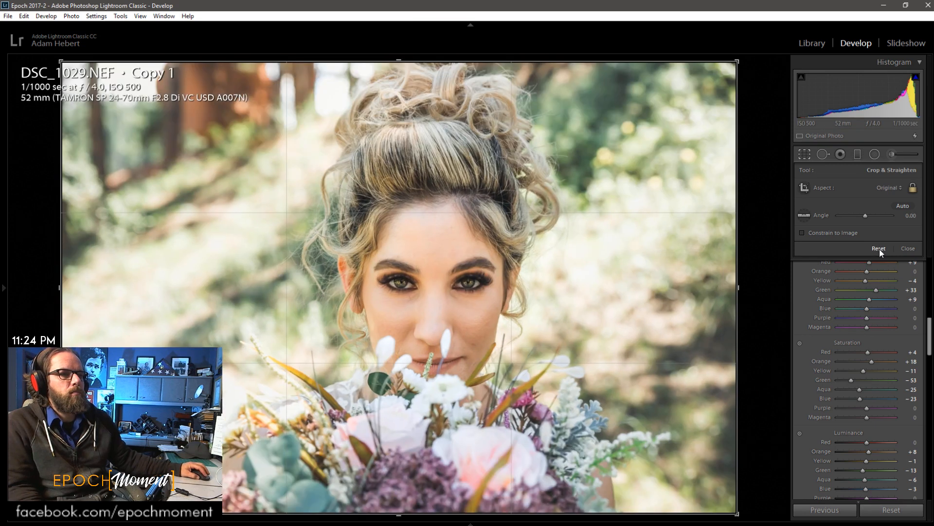
{"action": "left_click", "coordinate": [910, 248]}
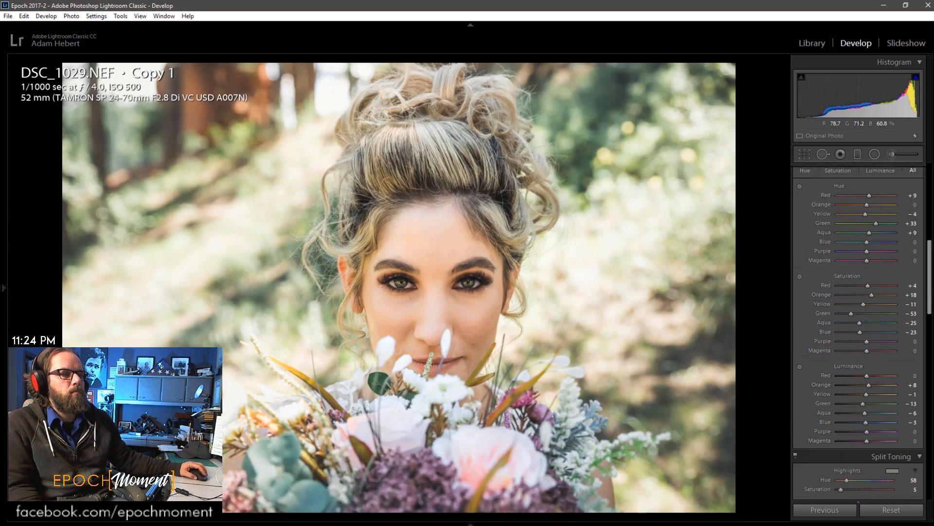
- Return to the original DSC_1029.NEF, make another virtual copy of it and convert that copy to Black & White
{"action": "key", "text": "Left"}
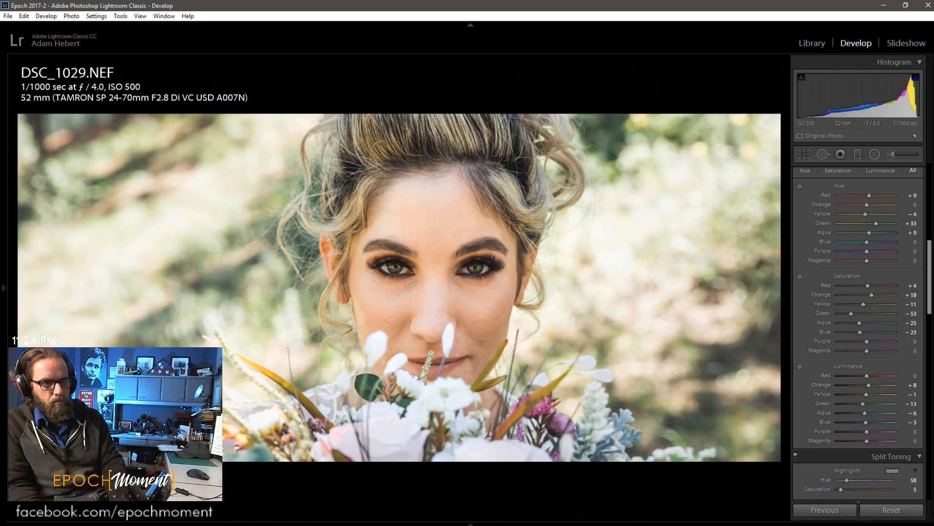
{"action": "key", "text": "ctrl+apostrophe"}
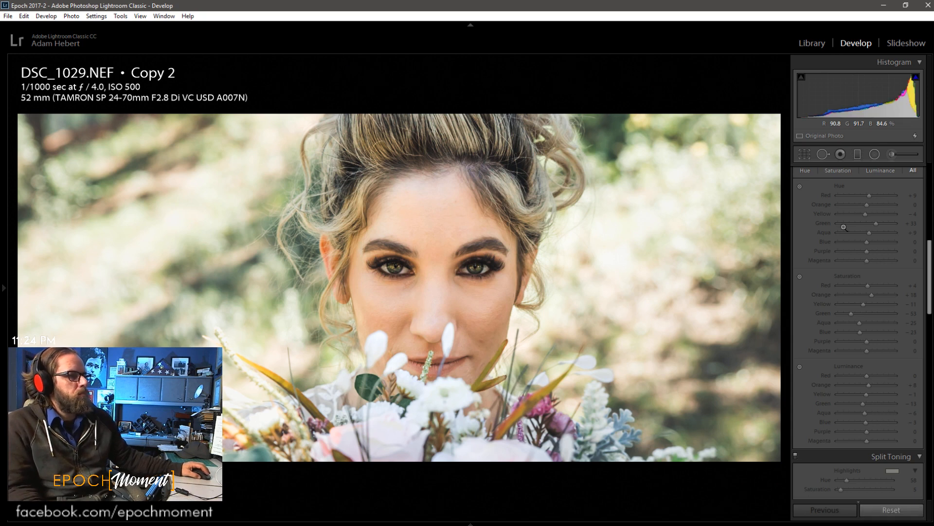
{"action": "scroll", "coordinate": [825, 249], "scroll_direction": "up", "scroll_amount": 5}
{"action": "left_click", "coordinate": [897, 186]}
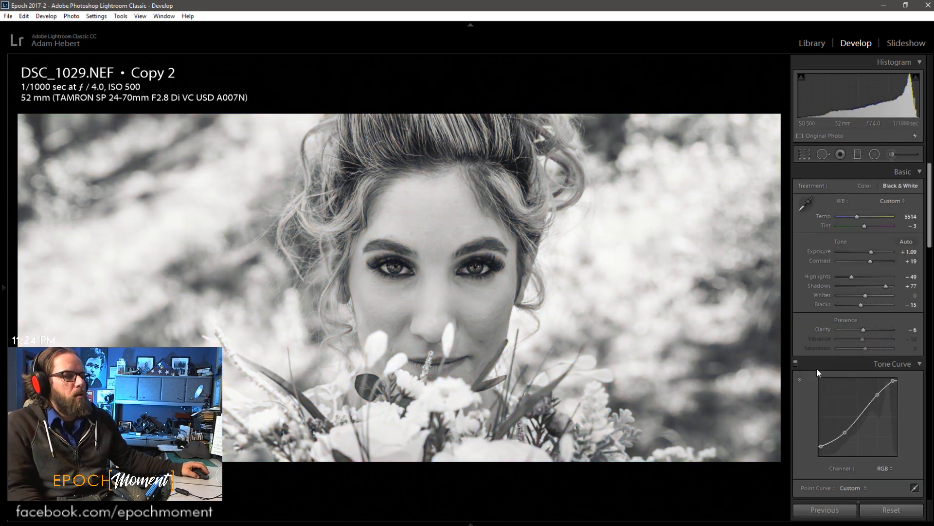
- Split-tone the black-and-white copy with Highlights Saturation 51, Shadows Saturation 50 and Shadows Hue 198
{"action": "scroll", "coordinate": [815, 375], "scroll_direction": "down", "scroll_amount": 5}
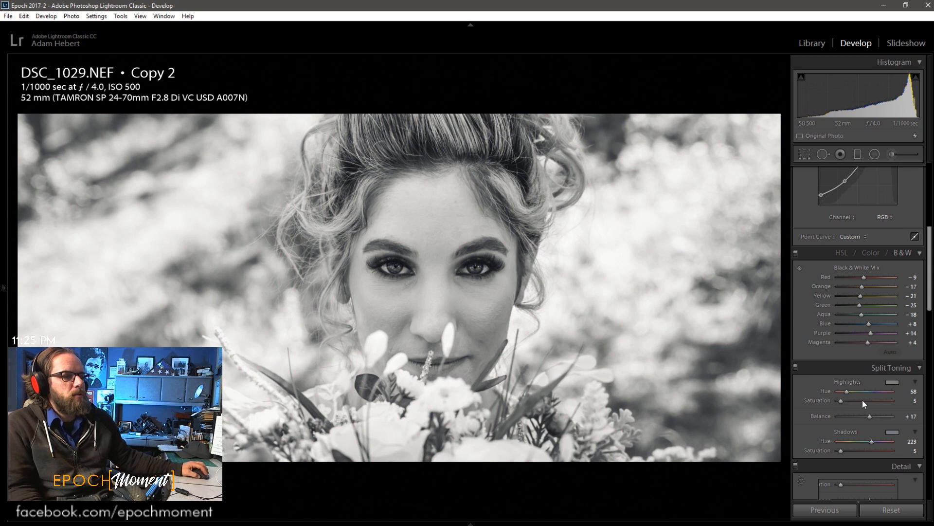
{"action": "scroll", "coordinate": [865, 401], "scroll_direction": "down", "scroll_amount": 2}
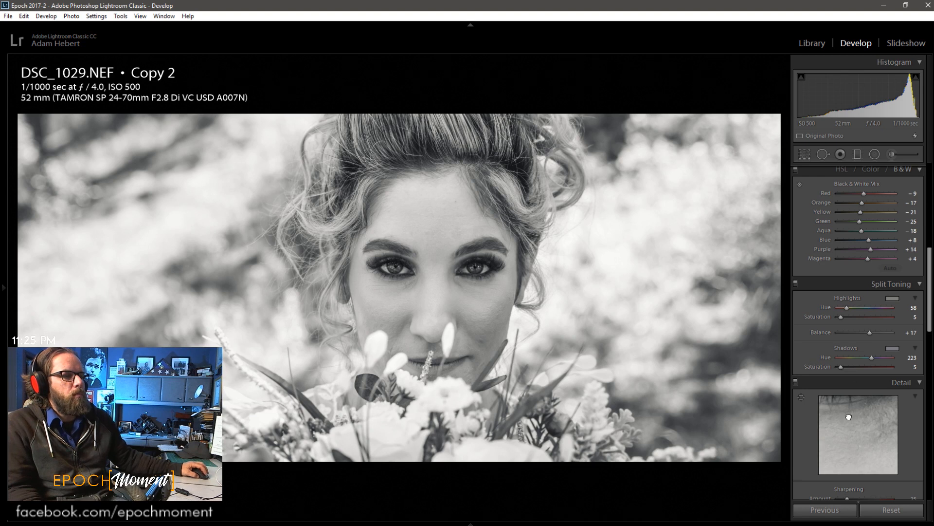
{"action": "left_click_drag", "start_coordinate": [857, 416], "coordinate": [858, 444]}
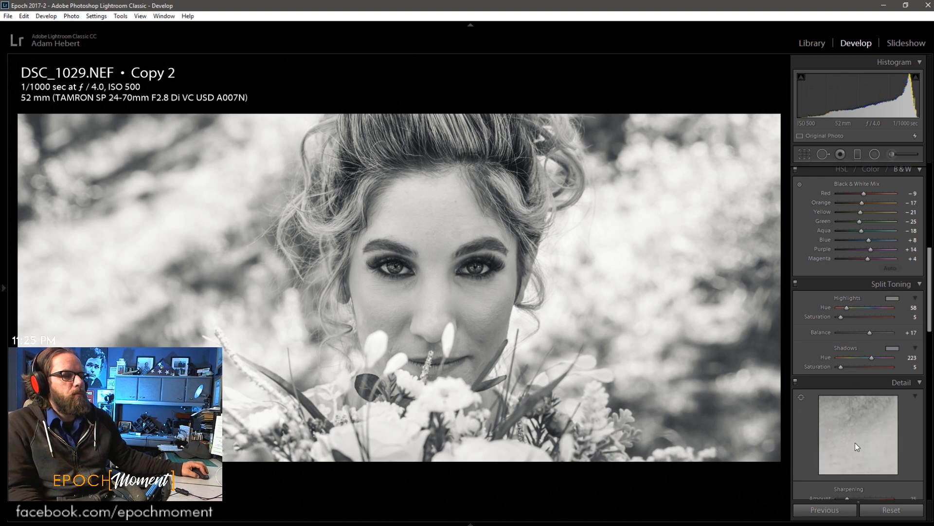
{"action": "left_click", "coordinate": [866, 317]}
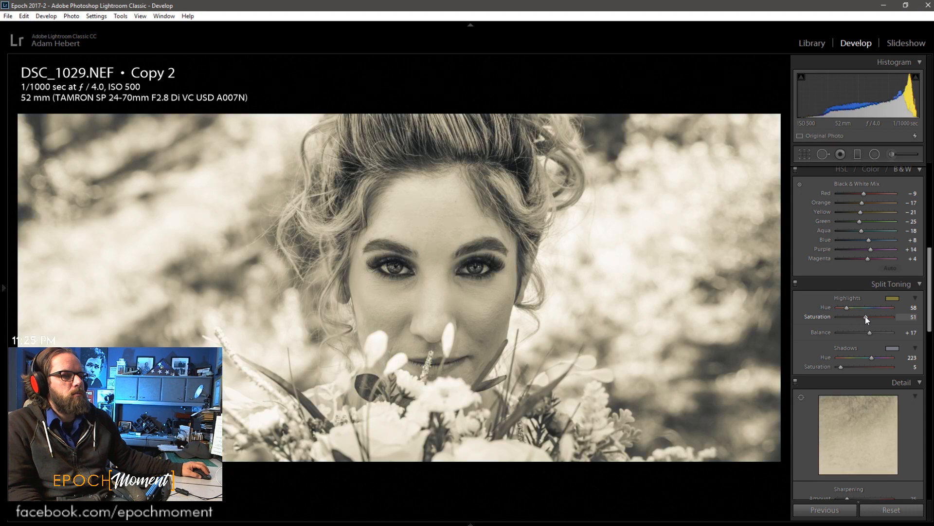
{"action": "left_click", "coordinate": [866, 367]}
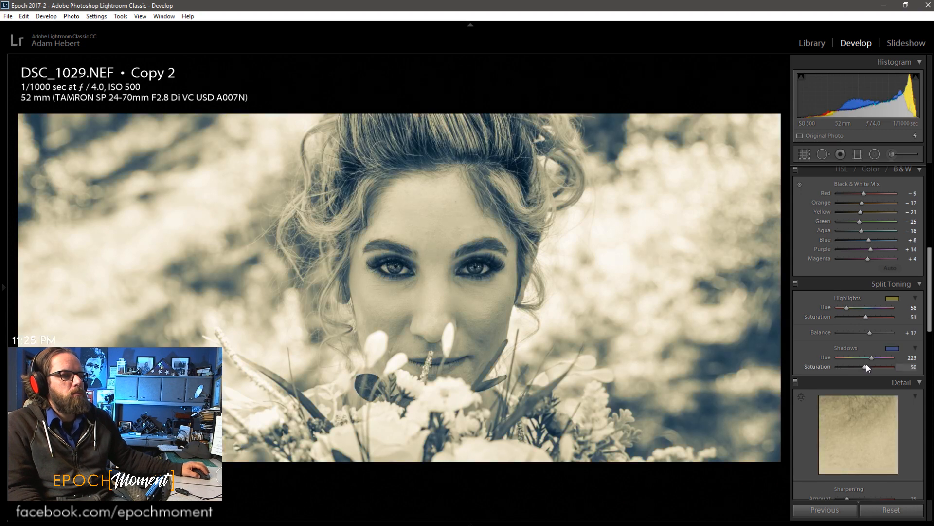
{"action": "left_click_drag", "start_coordinate": [871, 357], "coordinate": [866, 358]}
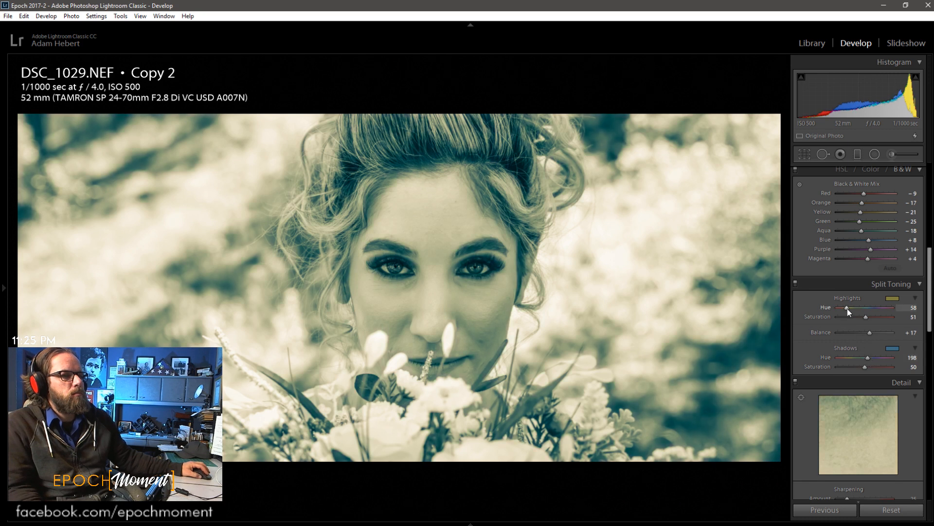
- Set the split toning highlights to hue 39 and saturation 100, with shadow saturation at 76, and switch split toning off
{"action": "left_click_drag", "start_coordinate": [848, 309], "coordinate": [845, 309]}
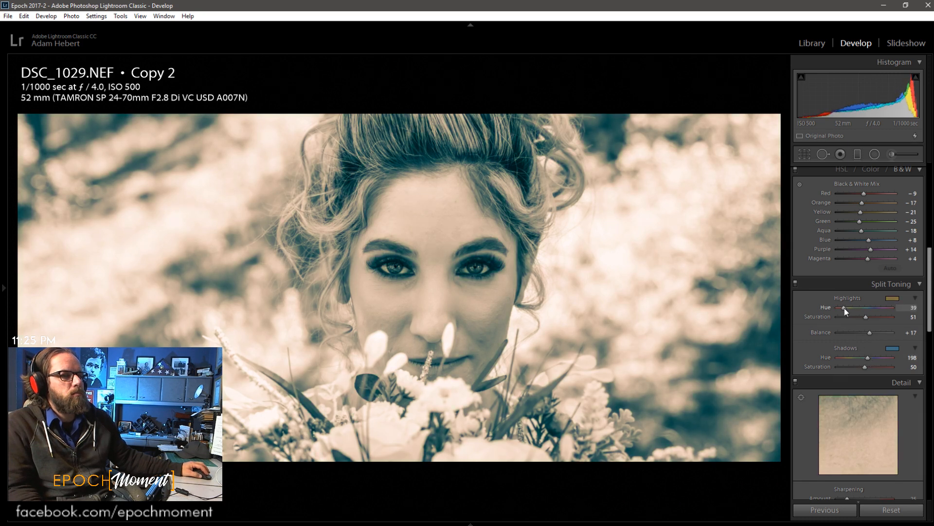
{"action": "left_click_drag", "start_coordinate": [865, 366], "coordinate": [881, 367]}
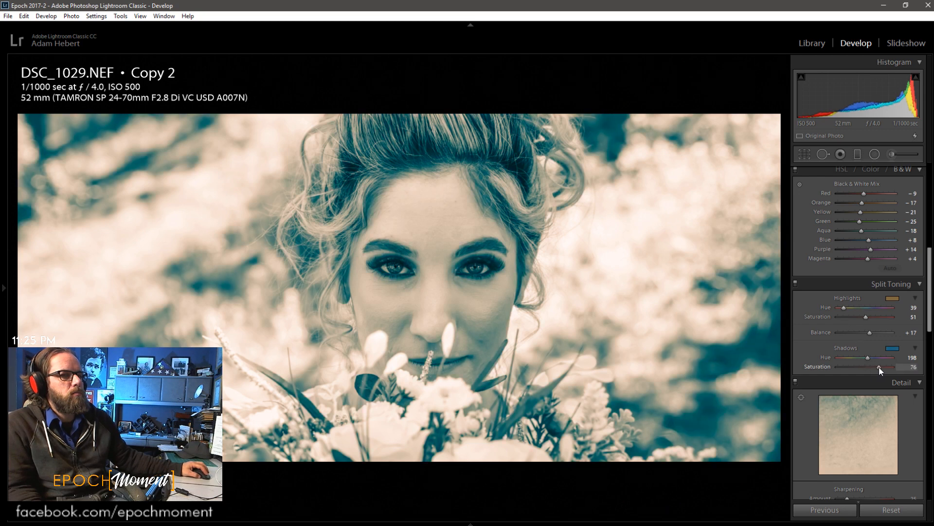
{"action": "left_click_drag", "start_coordinate": [866, 317], "coordinate": [898, 317]}
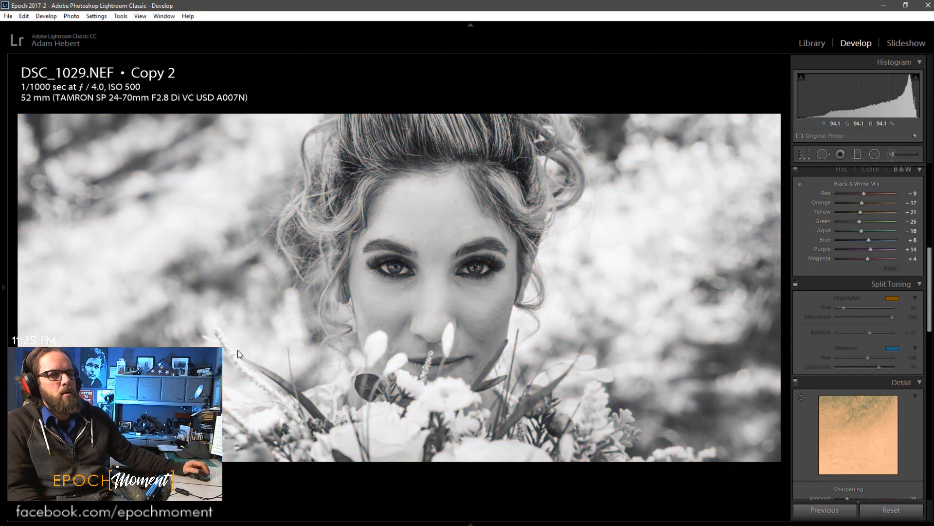
- Raise the darkest point of the RGB tone curve slightly to lift the blacks
{"action": "scroll", "coordinate": [812, 311], "scroll_direction": "up", "scroll_amount": 5}
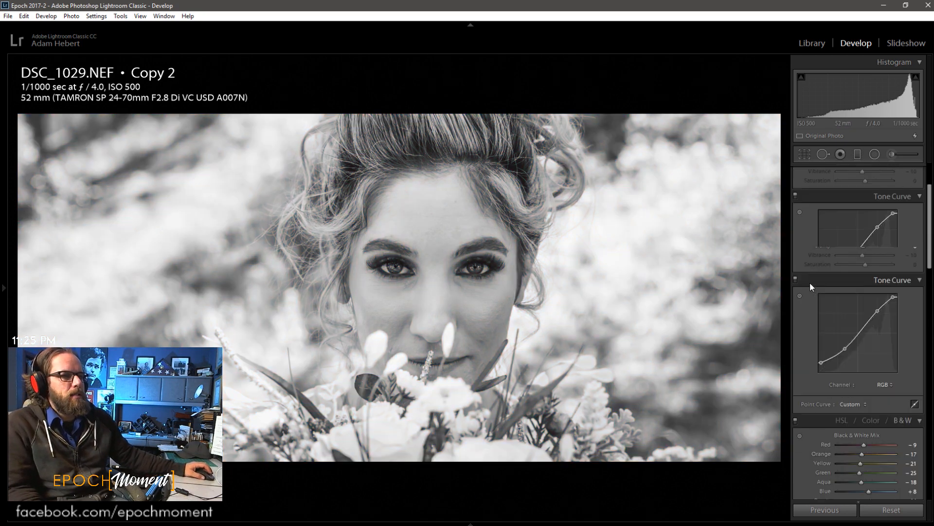
{"action": "left_click_drag", "start_coordinate": [821, 363], "coordinate": [822, 358]}
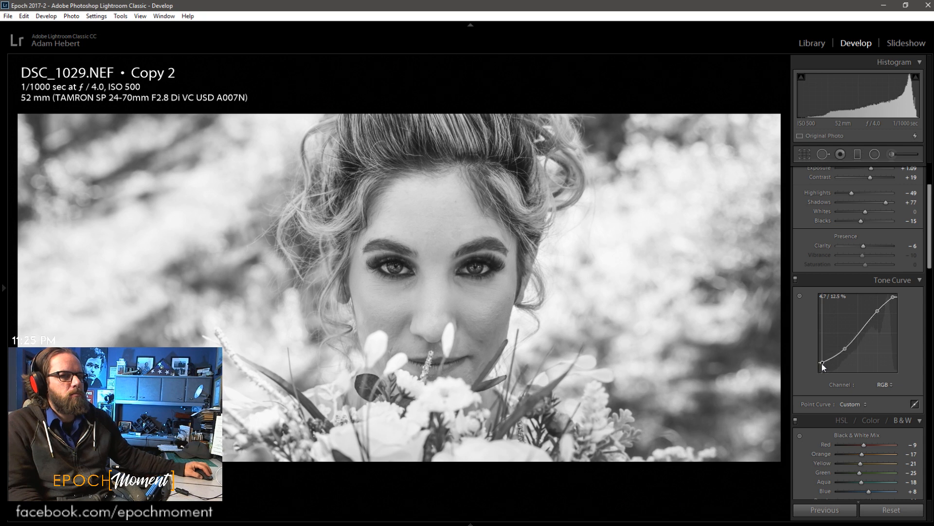
{"action": "left_click_drag", "start_coordinate": [822, 361], "coordinate": [823, 363]}
- Draw an inverted radial filter around the bride's face and centre it between her eyes
{"action": "left_click", "coordinate": [874, 154]}
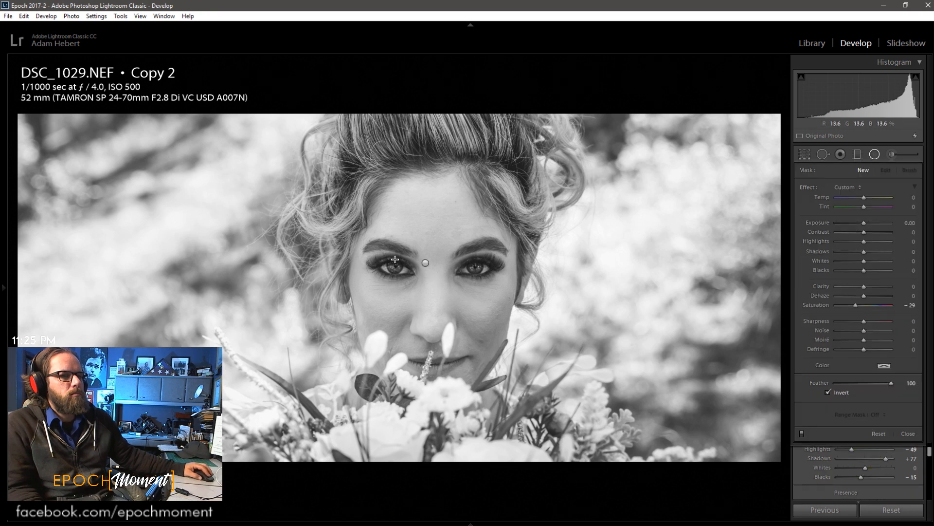
{"action": "left_click_drag", "start_coordinate": [395, 259], "coordinate": [541, 349]}
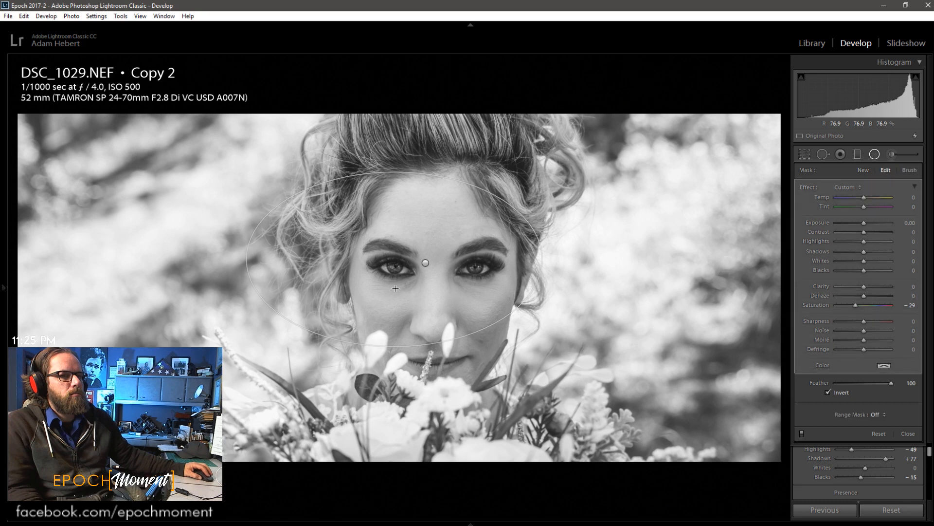
{"action": "left_click_drag", "start_coordinate": [395, 288], "coordinate": [441, 300]}
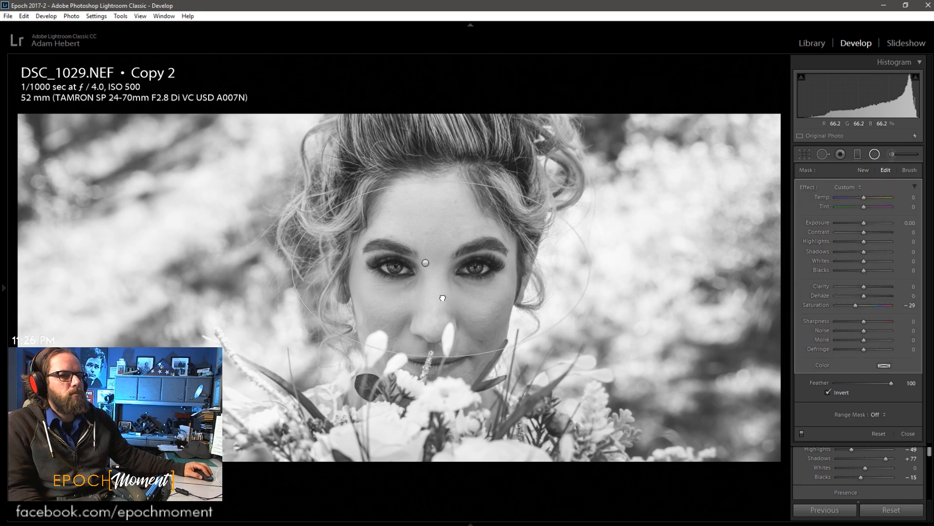
- Reset the radial filter's saturation, set Shadows 15, Whites 15 and Blacks -14, and stretch the ellipse vertically over the face
{"action": "double_click", "coordinate": [858, 304]}
{"action": "left_click_drag", "start_coordinate": [866, 270], "coordinate": [861, 271]}
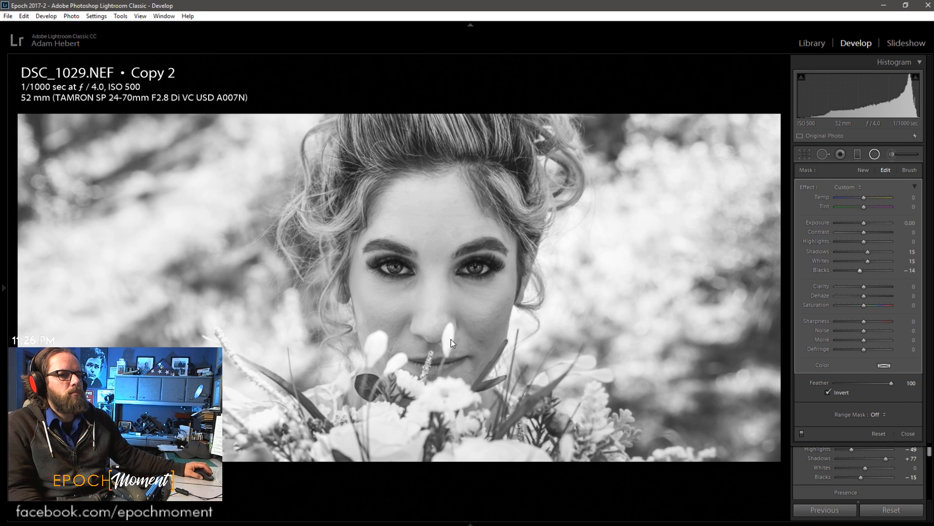
{"action": "left_click_drag", "start_coordinate": [441, 354], "coordinate": [445, 381]}
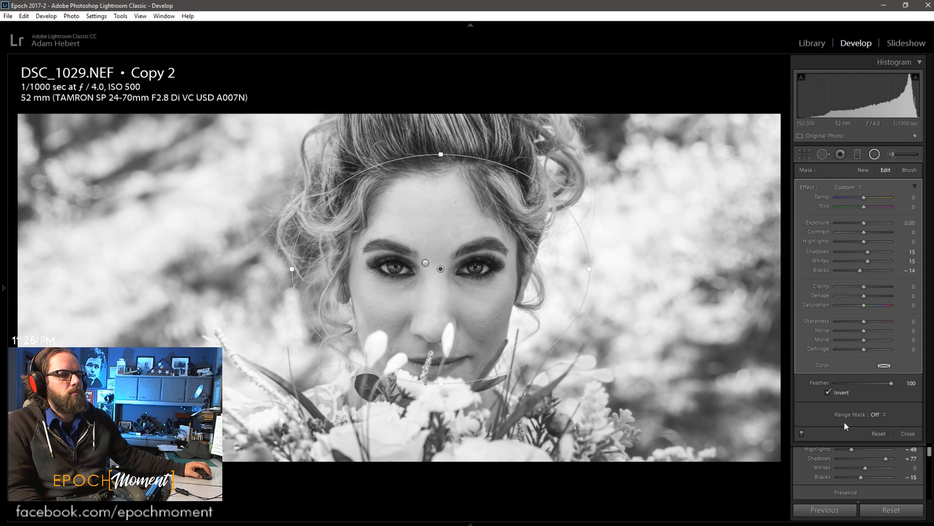
{"action": "left_click", "coordinate": [908, 434]}
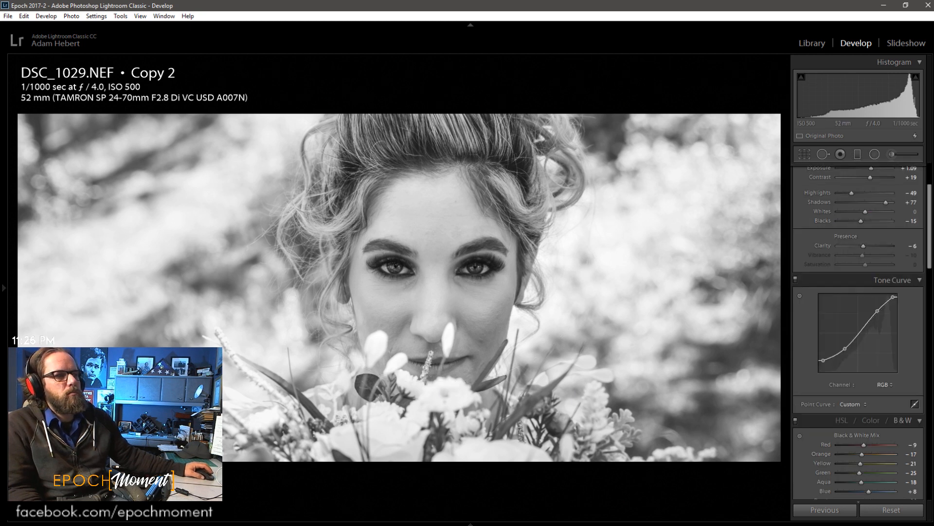
- Switch to the original colour version of DSC_1029.NEF
{"action": "key", "text": "Left"}
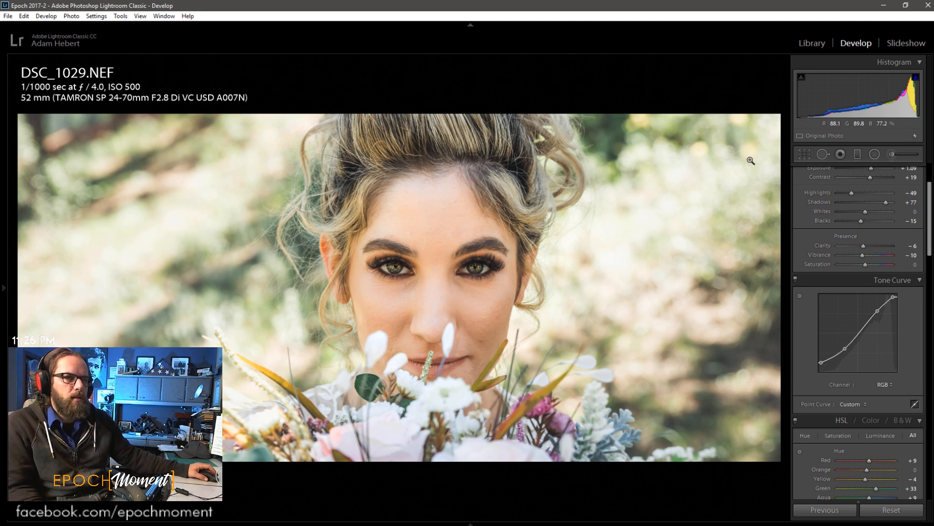
{"action": "right_click", "coordinate": [437, 272]}
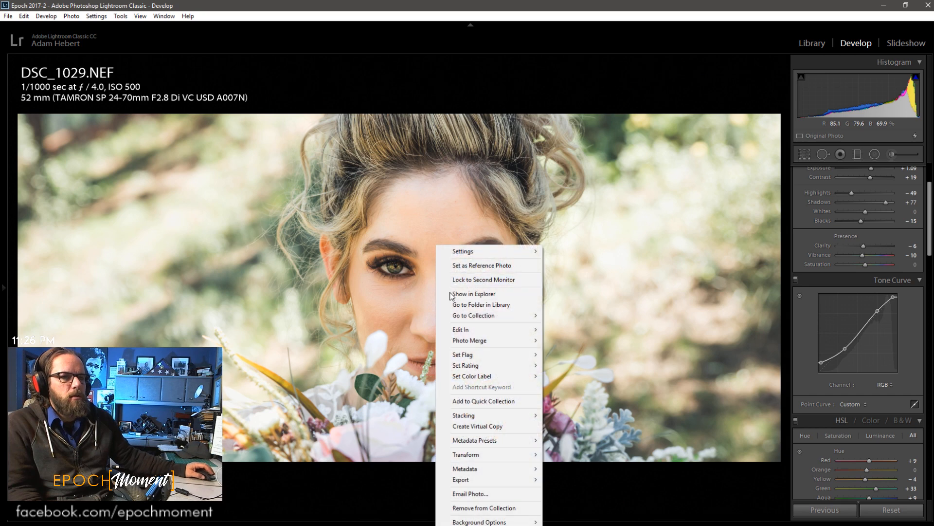
{"action": "mouse_move", "coordinate": [459, 330]}
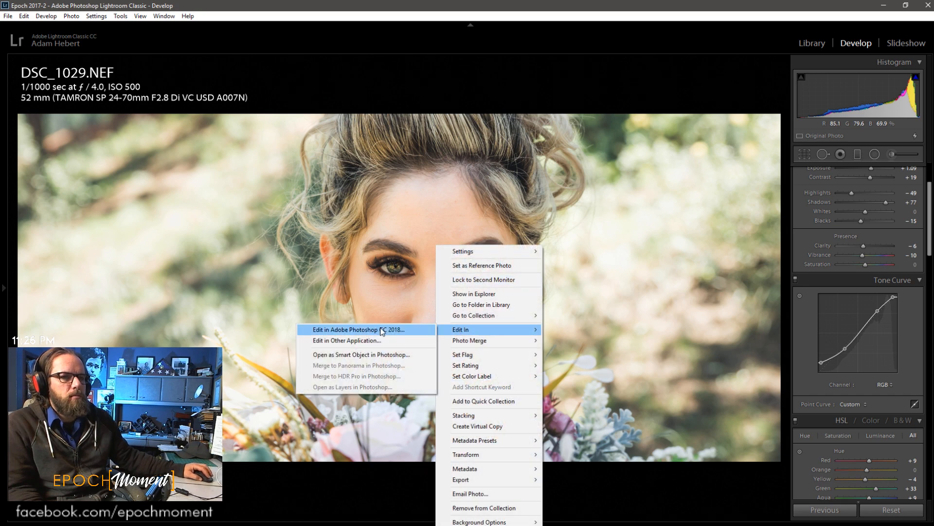
{"action": "left_click", "coordinate": [805, 325]}
- Set the luminance noise reduction to 14 and inspect the skin and eyes up close
{"action": "scroll", "coordinate": [812, 355], "scroll_direction": "down", "scroll_amount": 10}
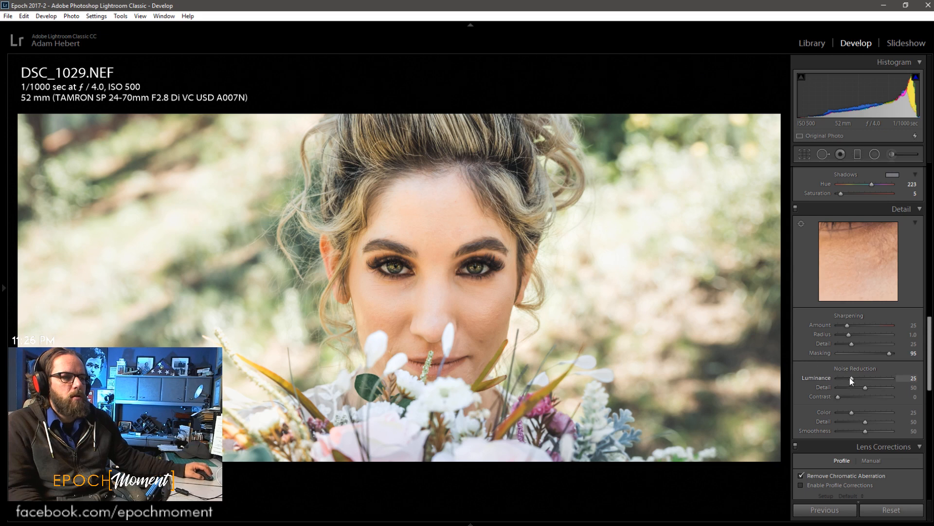
{"action": "left_click_drag", "start_coordinate": [850, 378], "coordinate": [845, 377]}
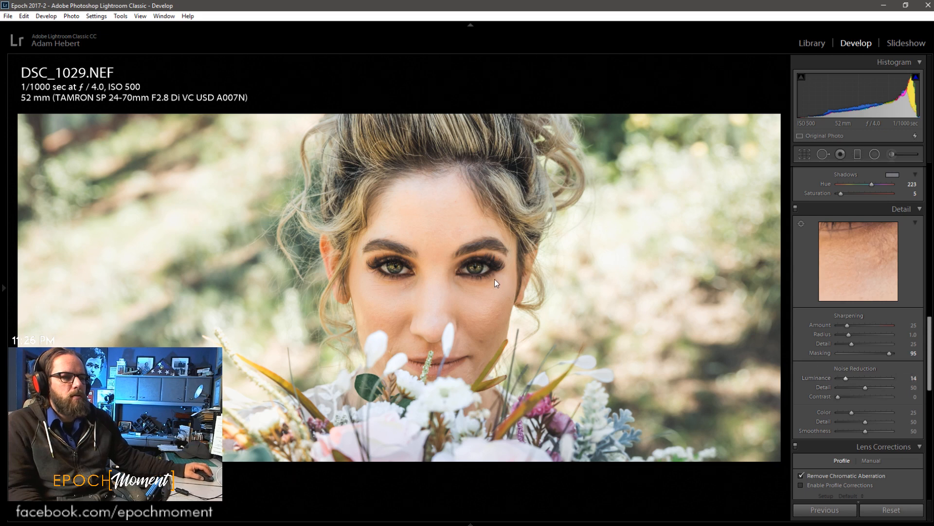
{"action": "left_click", "coordinate": [437, 274]}
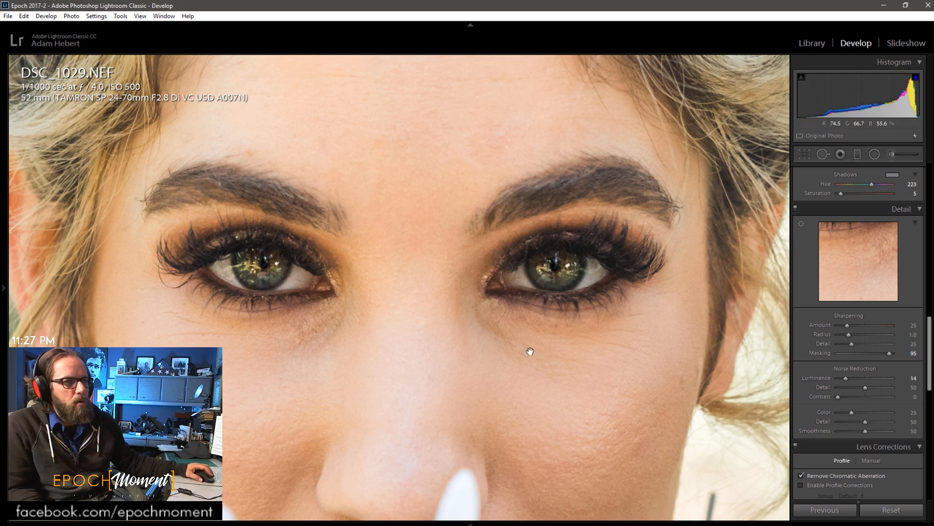
{"action": "left_click", "coordinate": [529, 351]}
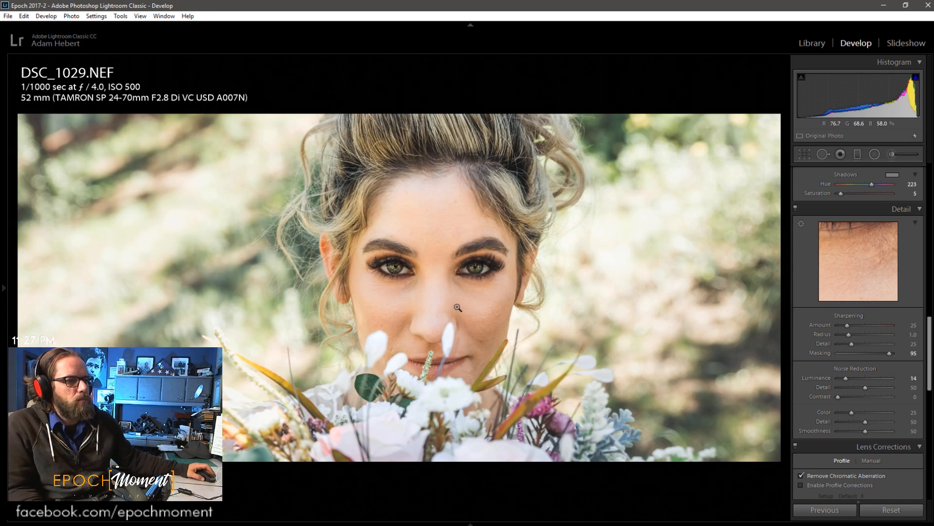
- Open the colour photo for editing in Adobe Photoshop CC 2018
{"action": "right_click", "coordinate": [420, 298]}
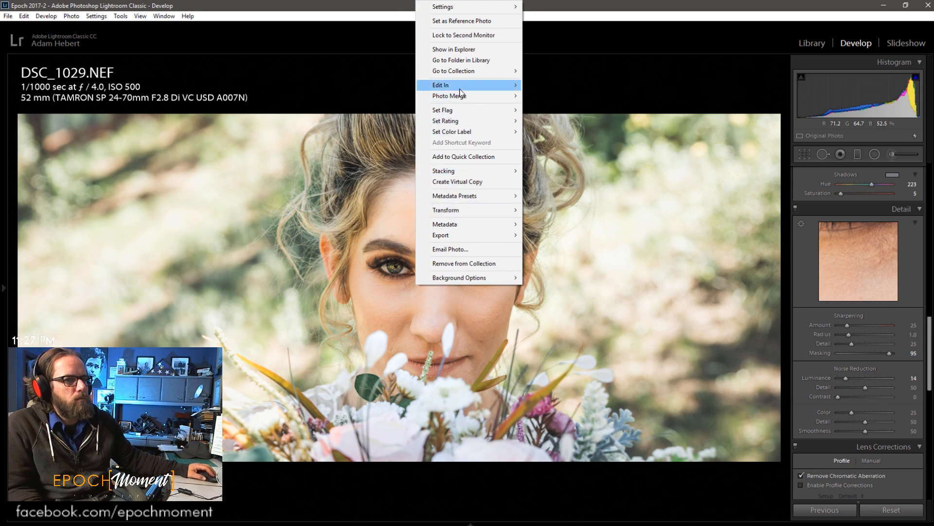
{"action": "mouse_move", "coordinate": [461, 92]}
{"action": "left_click", "coordinate": [360, 86]}
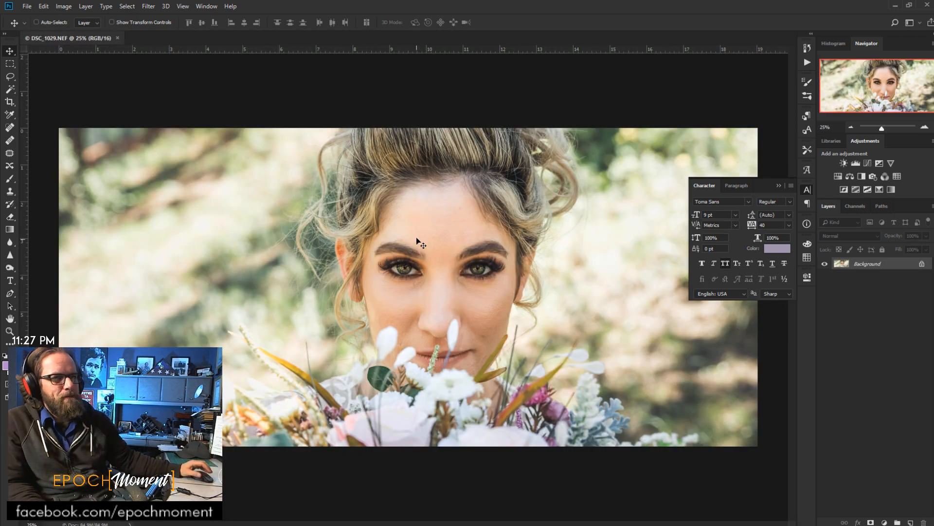
- Duplicate the Background layer of the portrait
{"action": "scroll", "coordinate": [418, 241], "scroll_direction": "up", "scroll_amount": 4}
{"action": "scroll", "coordinate": [282, 306], "scroll_direction": "down", "scroll_amount": 5}
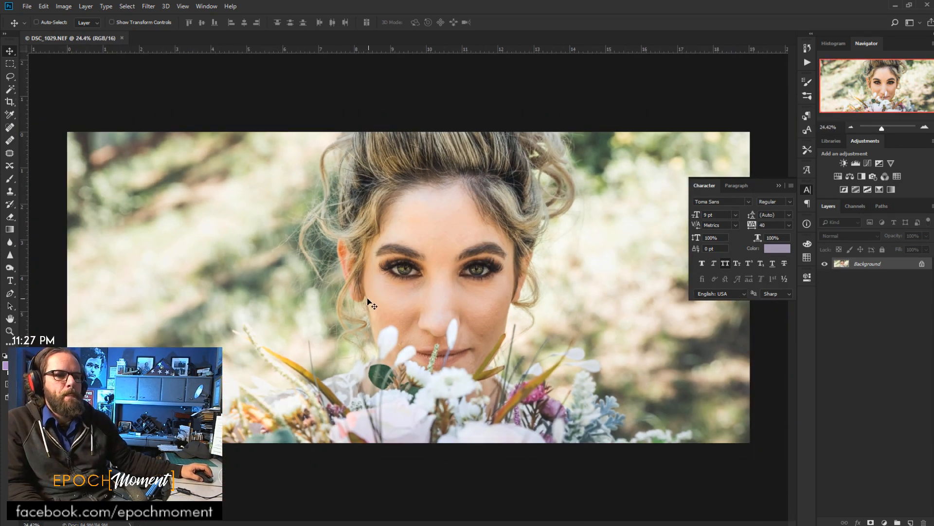
{"action": "scroll", "coordinate": [428, 284], "scroll_direction": "up", "scroll_amount": 1}
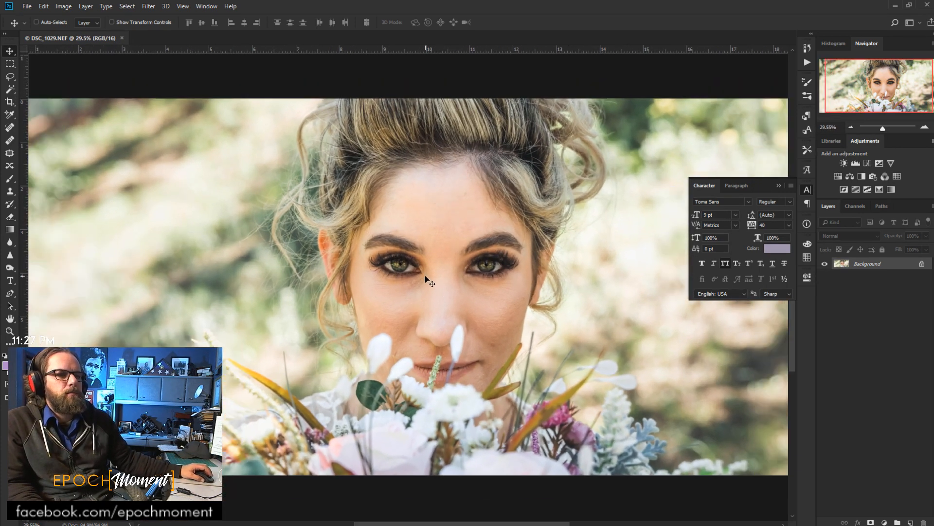
{"action": "scroll", "coordinate": [425, 275], "scroll_direction": "up", "scroll_amount": 6}
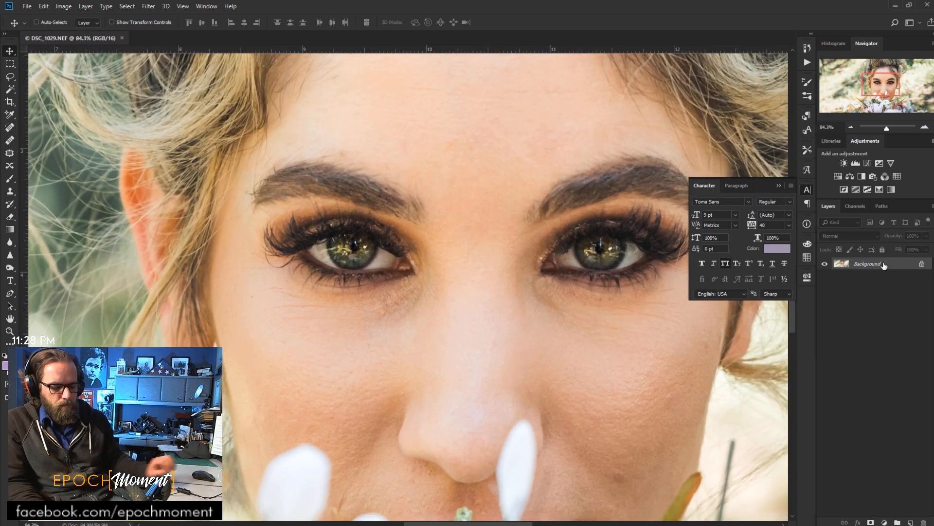
{"action": "key", "text": "ctrl+j"}
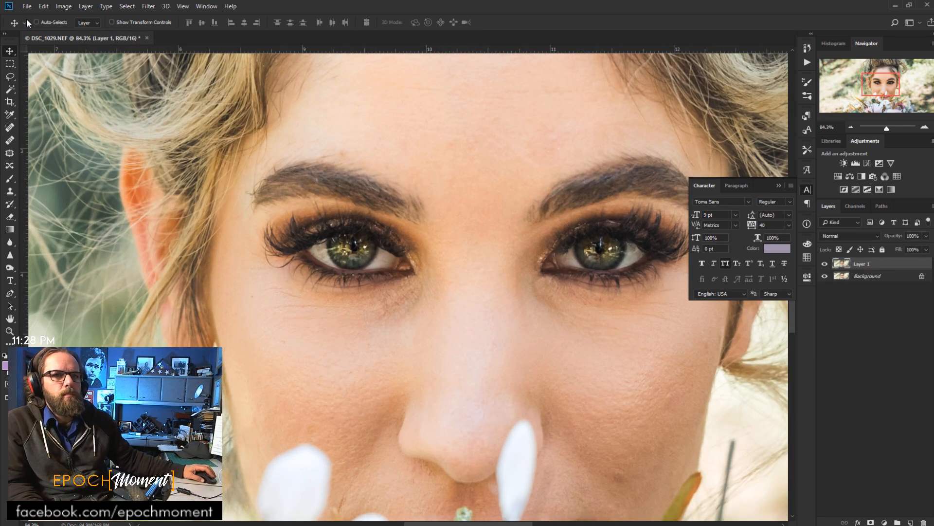
- Sharpen the duplicated layer with Unsharp Mask at amount 151%, radius 1.0 pixels and threshold 3
{"action": "left_click", "coordinate": [149, 7]}
{"action": "mouse_move", "coordinate": [171, 179]}
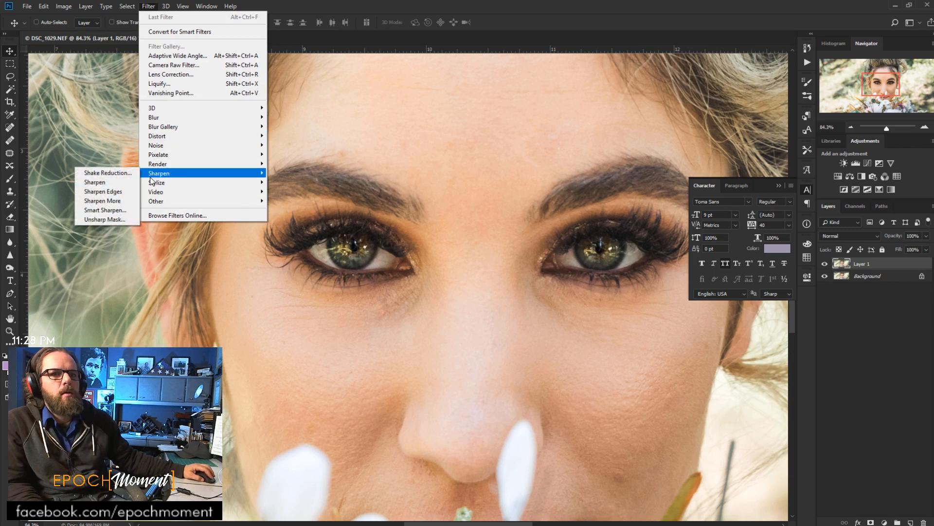
{"action": "left_click", "coordinate": [117, 222]}
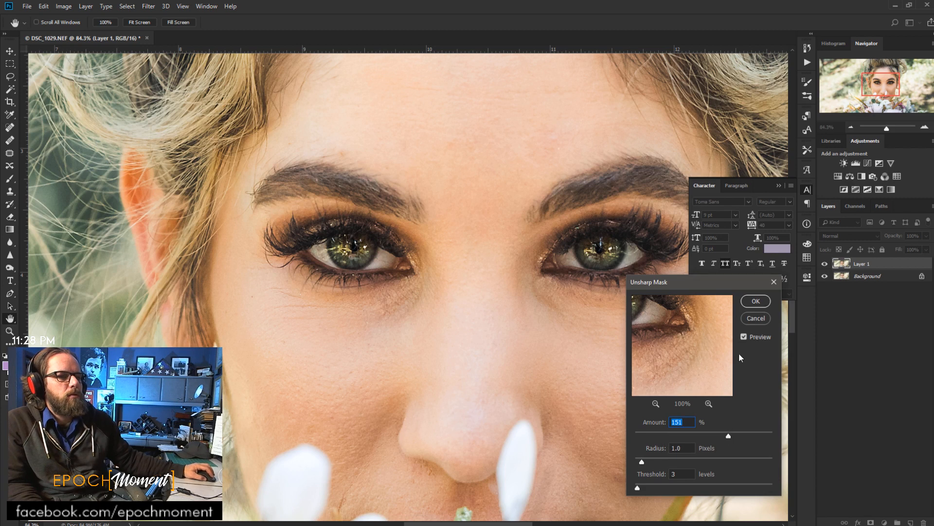
{"action": "left_click", "coordinate": [744, 336]}
{"action": "left_click", "coordinate": [755, 303]}
{"action": "key", "text": "v"}
- Add a new empty layer above the sharpened layer for retouching the skin
{"action": "scroll", "coordinate": [448, 425], "scroll_direction": "down", "scroll_amount": 5}
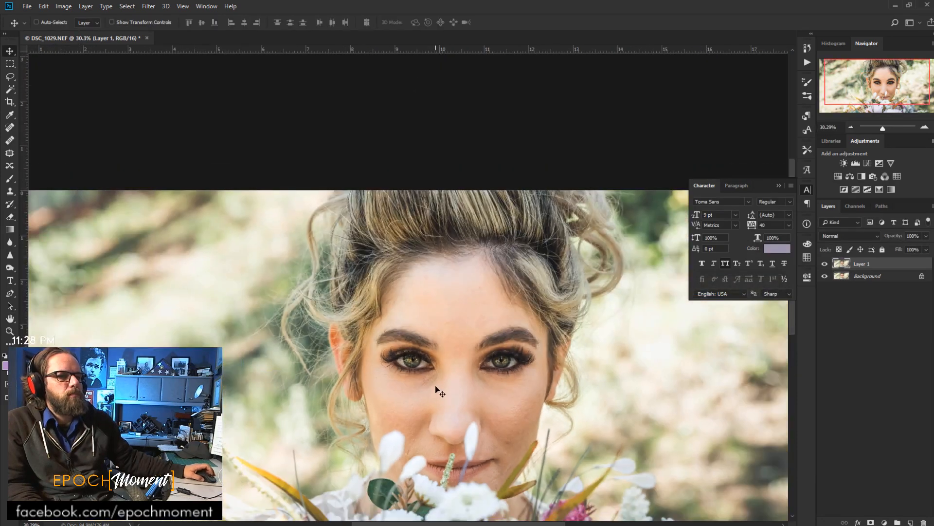
{"action": "scroll", "coordinate": [436, 390], "scroll_direction": "up", "scroll_amount": 7}
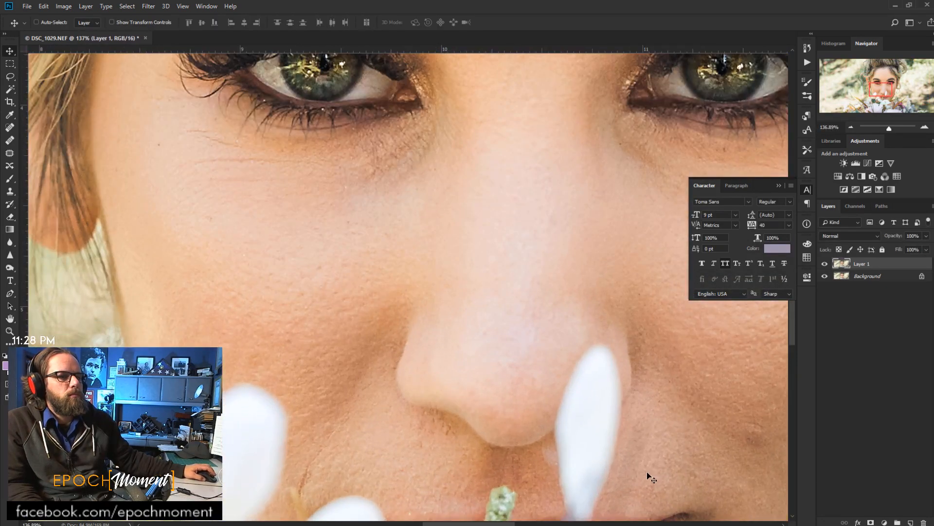
{"action": "left_click_drag", "start_coordinate": [690, 470], "coordinate": [454, 258]}
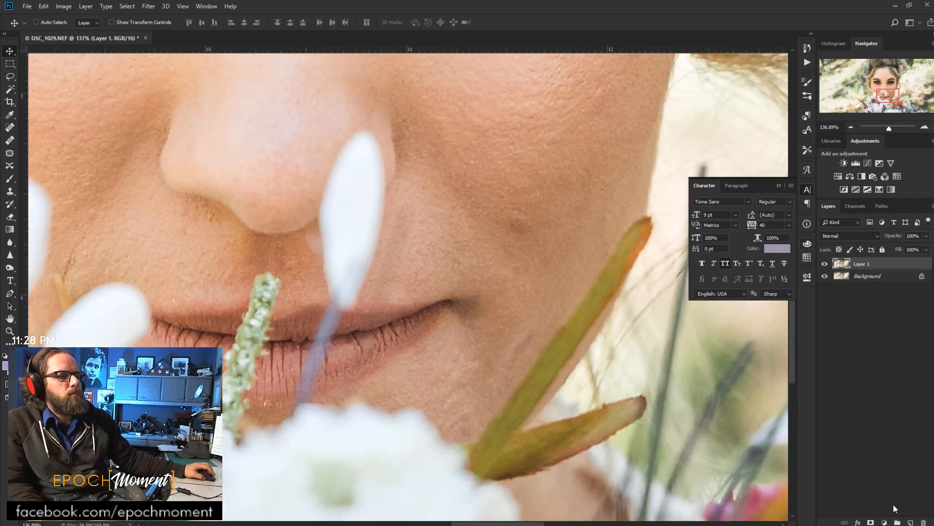
{"action": "left_click", "coordinate": [911, 522]}
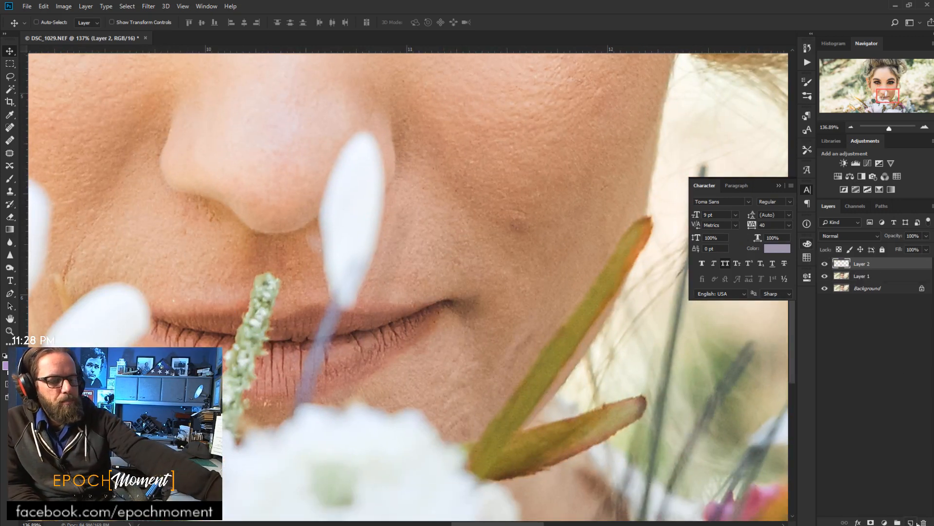
- Retouch the blemishes on the cheek, below the nostril and beside the mouth with the Healing Brush, sampling nearby clean skin
{"action": "key", "text": "j"}
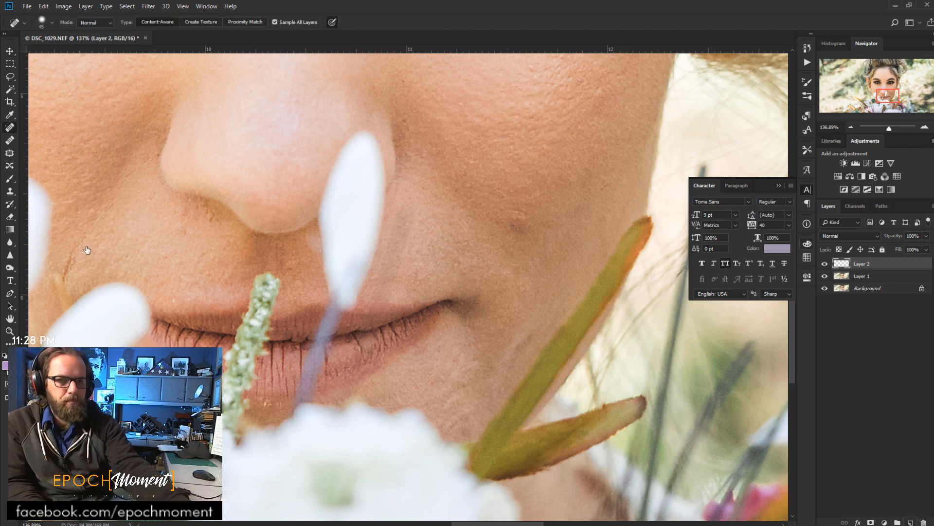
{"action": "left_click", "coordinate": [10, 141]}
{"action": "left_click_drag", "start_coordinate": [125, 304], "coordinate": [407, 237]}
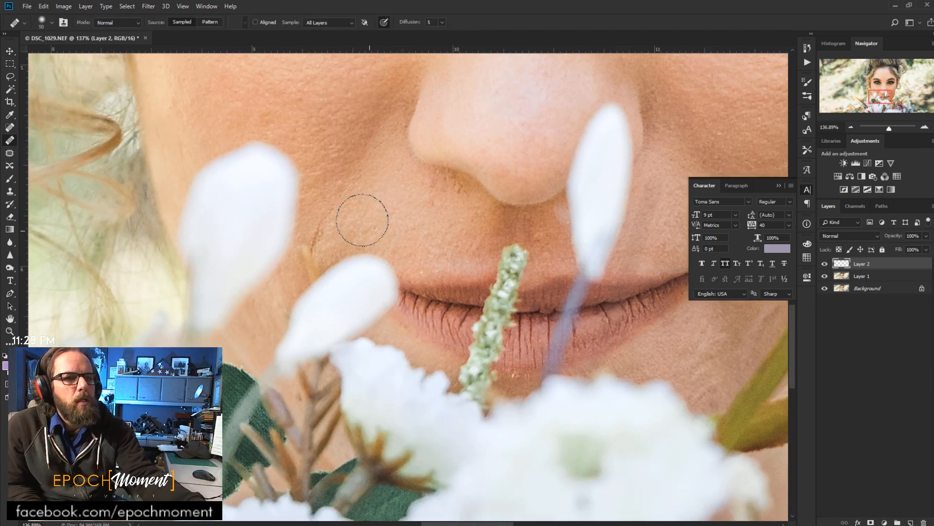
{"action": "left_click", "coordinate": [368, 190], "text": "alt"}
{"action": "mouse_move", "coordinate": [361, 171]}
{"action": "left_mouse_down"}
{"action": "mouse_move", "coordinate": [347, 187]}
{"action": "mouse_move", "coordinate": [355, 188]}
{"action": "left_mouse_up"}
{"action": "key", "text": "alt"}
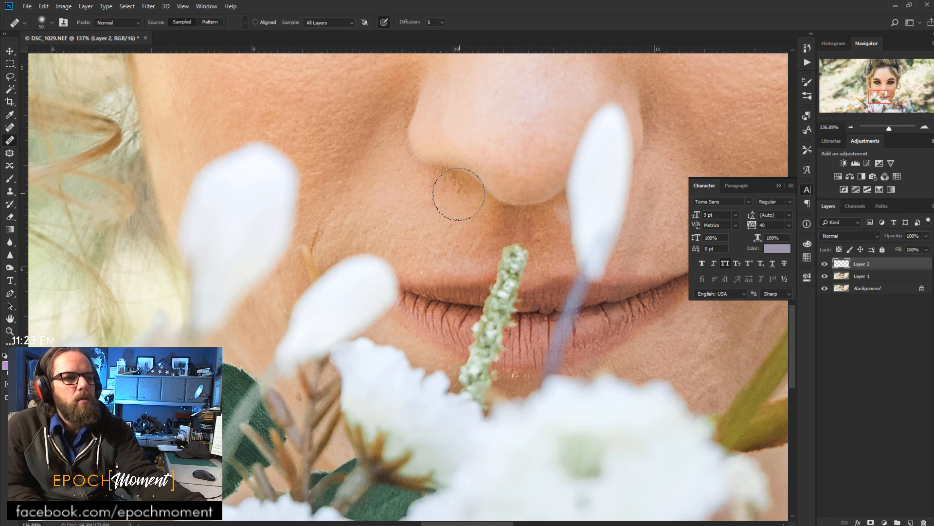
{"action": "mouse_move", "coordinate": [458, 194]}
{"action": "left_mouse_down"}
{"action": "mouse_move", "coordinate": [434, 220]}
{"action": "mouse_move", "coordinate": [441, 199]}
{"action": "left_mouse_up"}
{"action": "left_click", "coordinate": [422, 229], "text": "alt"}
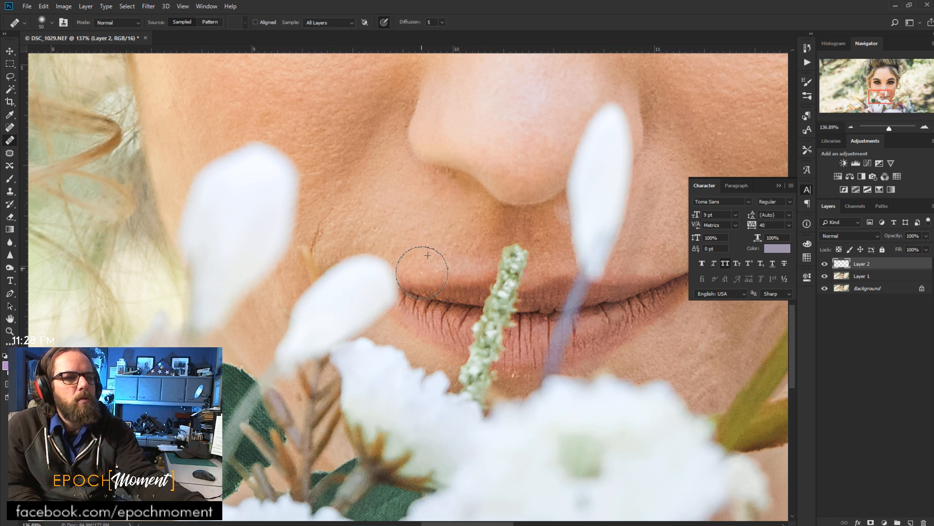
{"action": "left_click", "coordinate": [346, 226], "text": "alt"}
{"action": "mouse_move", "coordinate": [324, 228]}
{"action": "left_mouse_down"}
{"action": "mouse_move", "coordinate": [330, 218]}
{"action": "mouse_move", "coordinate": [319, 223]}
{"action": "mouse_move", "coordinate": [316, 252]}
{"action": "mouse_move", "coordinate": [325, 228]}
{"action": "left_mouse_up"}
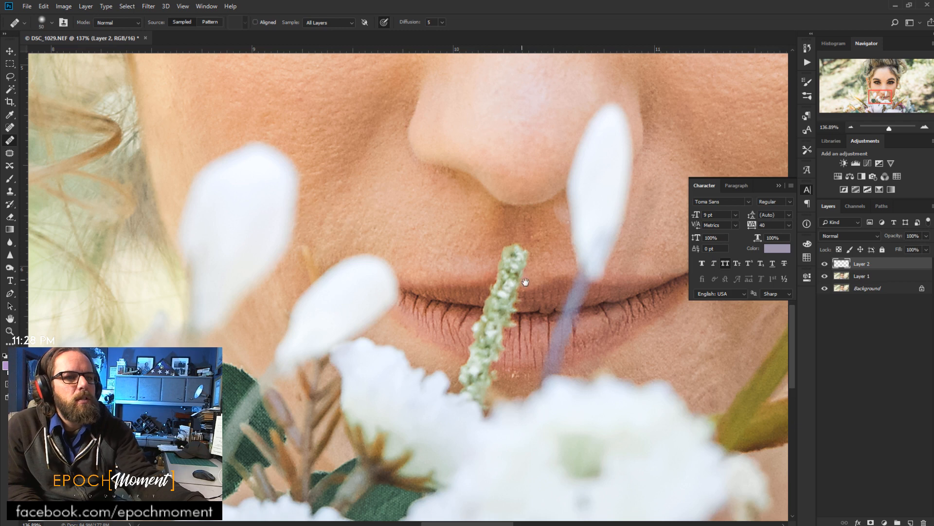
- Heal the uneven spots on the cheek at the image's right and beside the nose, sampling nearby clean skin
{"action": "left_click_drag", "start_coordinate": [666, 314], "coordinate": [424, 319]}
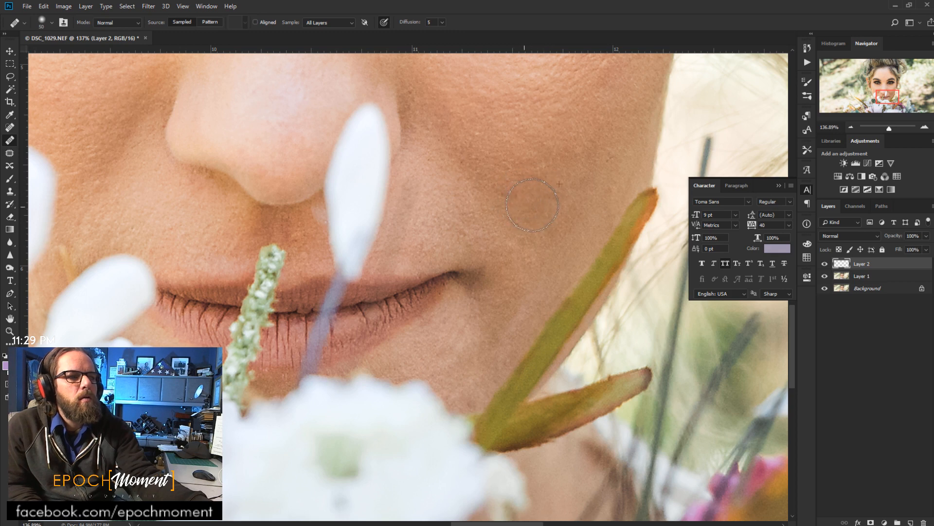
{"action": "left_click_drag", "start_coordinate": [511, 267], "coordinate": [484, 324]}
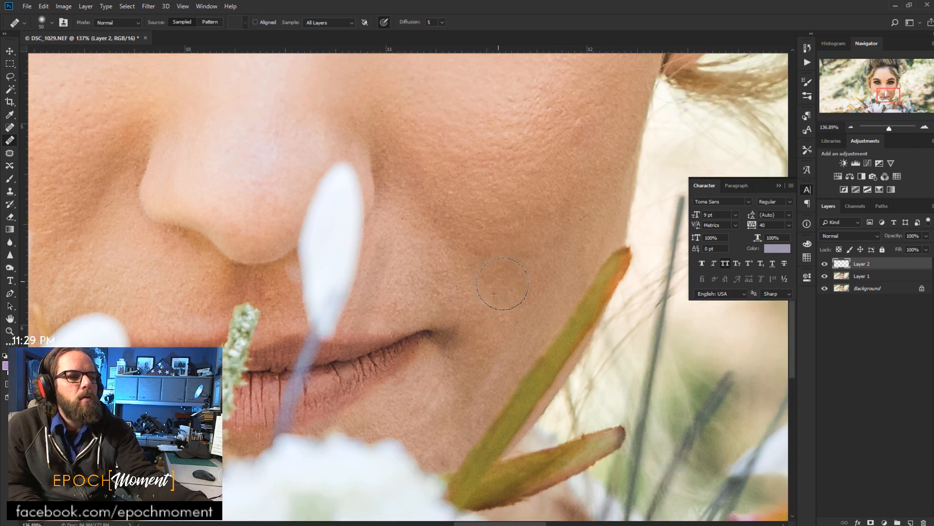
{"action": "left_click_drag", "start_coordinate": [517, 235], "coordinate": [446, 353]}
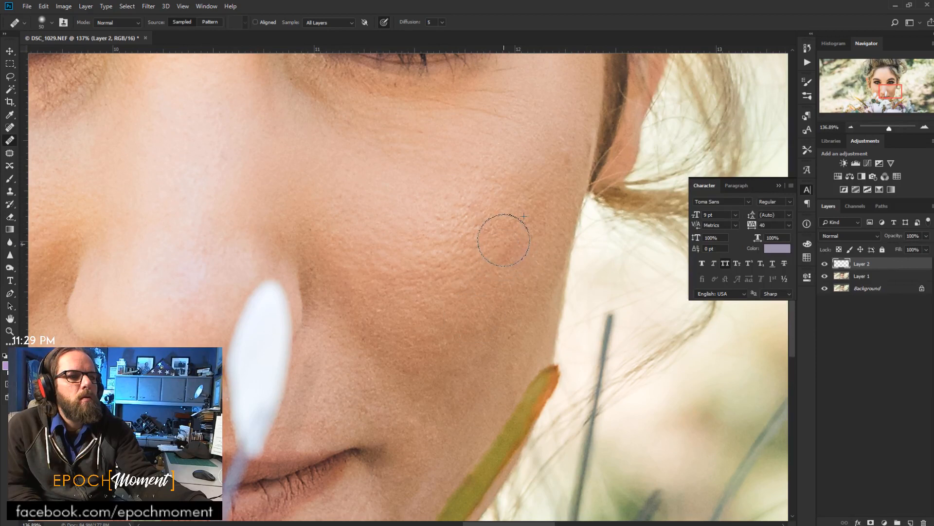
{"action": "left_click", "coordinate": [440, 235], "text": "alt"}
{"action": "mouse_move", "coordinate": [459, 220]}
{"action": "left_mouse_down"}
{"action": "mouse_move", "coordinate": [475, 229]}
{"action": "mouse_move", "coordinate": [460, 237]}
{"action": "mouse_move", "coordinate": [439, 213]}
{"action": "mouse_move", "coordinate": [454, 214]}
{"action": "mouse_move", "coordinate": [428, 225]}
{"action": "mouse_move", "coordinate": [453, 222]}
{"action": "mouse_move", "coordinate": [469, 201]}
{"action": "mouse_move", "coordinate": [459, 193]}
{"action": "mouse_move", "coordinate": [473, 202]}
{"action": "mouse_move", "coordinate": [494, 188]}
{"action": "mouse_move", "coordinate": [493, 177]}
{"action": "mouse_move", "coordinate": [460, 218]}
{"action": "mouse_move", "coordinate": [483, 211]}
{"action": "mouse_move", "coordinate": [472, 226]}
{"action": "mouse_move", "coordinate": [498, 231]}
{"action": "left_mouse_up"}
{"action": "left_click", "coordinate": [415, 236], "text": "alt"}
{"action": "left_click", "coordinate": [446, 220]}
{"action": "left_click", "coordinate": [409, 219], "text": "alt"}
{"action": "left_click", "coordinate": [502, 175], "text": "alt"}
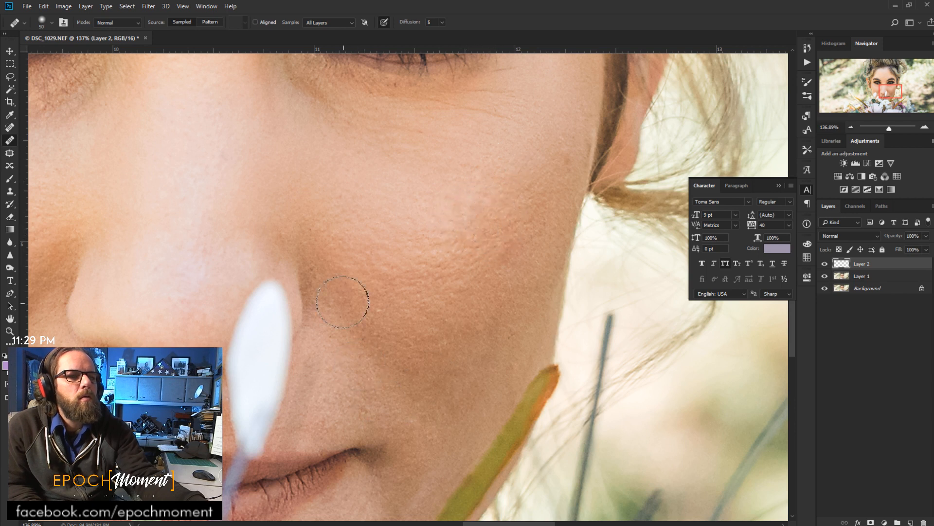
{"action": "left_click_drag", "start_coordinate": [321, 276], "coordinate": [313, 271]}
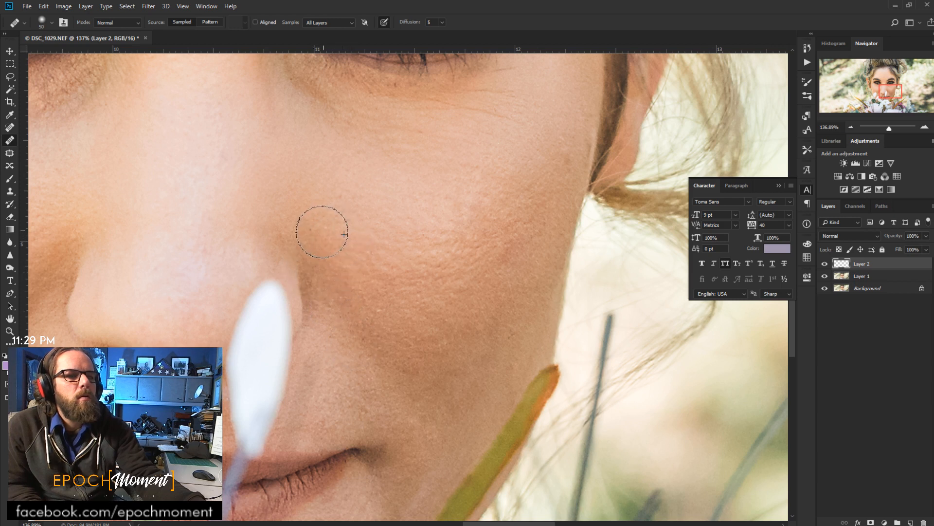
{"action": "left_click_drag", "start_coordinate": [232, 292], "coordinate": [249, 308]}
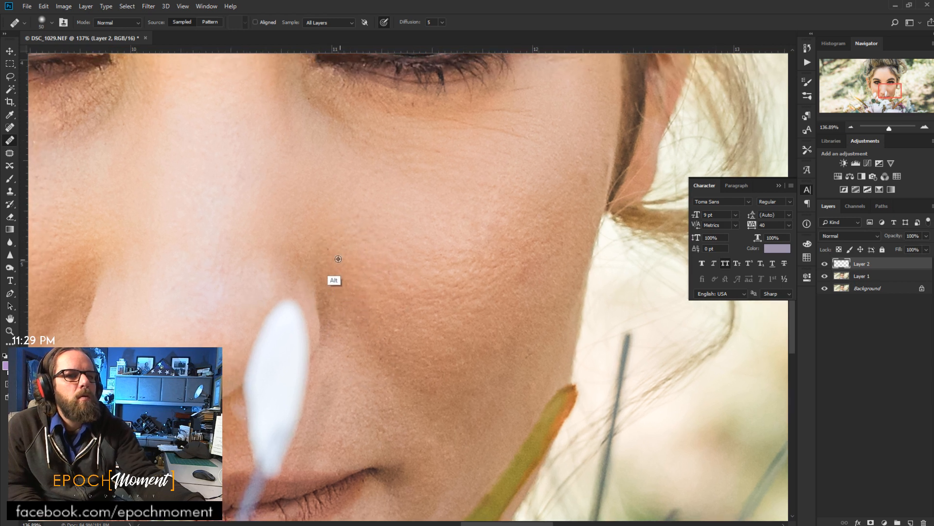
- Heal the spots beneath the eye at the image's left and the thin red line near its outer lashes
{"action": "left_click_drag", "start_coordinate": [383, 238], "coordinate": [401, 385]}
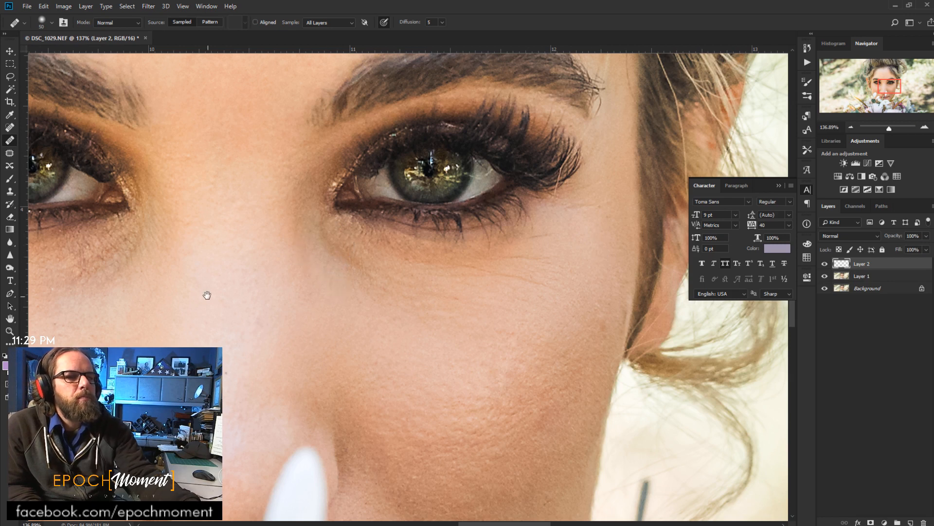
{"action": "left_click_drag", "start_coordinate": [204, 292], "coordinate": [418, 225]}
{"action": "left_click", "coordinate": [290, 233], "text": "alt"}
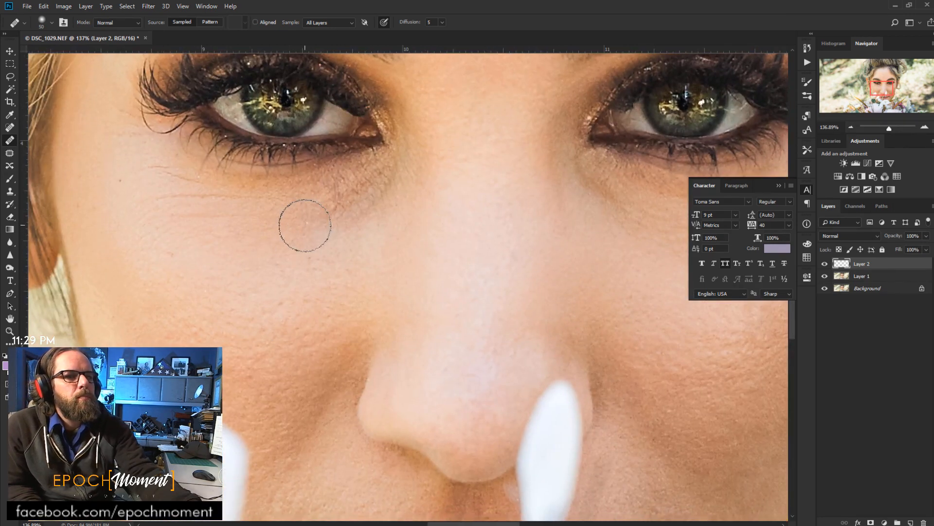
{"action": "left_click_drag", "start_coordinate": [310, 225], "coordinate": [291, 248]}
{"action": "left_click", "coordinate": [152, 187], "text": "alt"}
{"action": "mouse_move", "coordinate": [171, 177]}
{"action": "left_mouse_down"}
{"action": "mouse_move", "coordinate": [192, 179]}
{"action": "mouse_move", "coordinate": [146, 167]}
{"action": "left_mouse_up"}
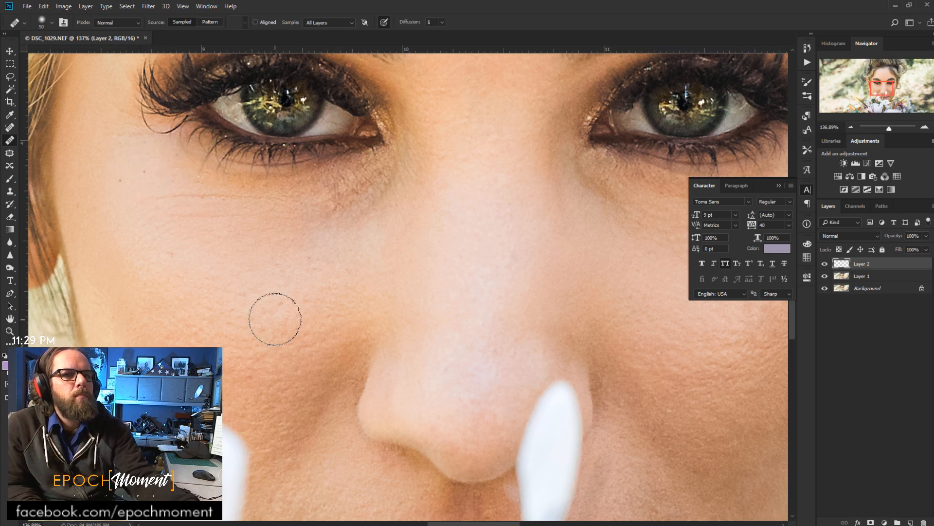
- Heal the outer fine lines beneath the same eye and remove the small dark spot beside them
{"action": "left_click_drag", "start_coordinate": [258, 265], "coordinate": [256, 359]}
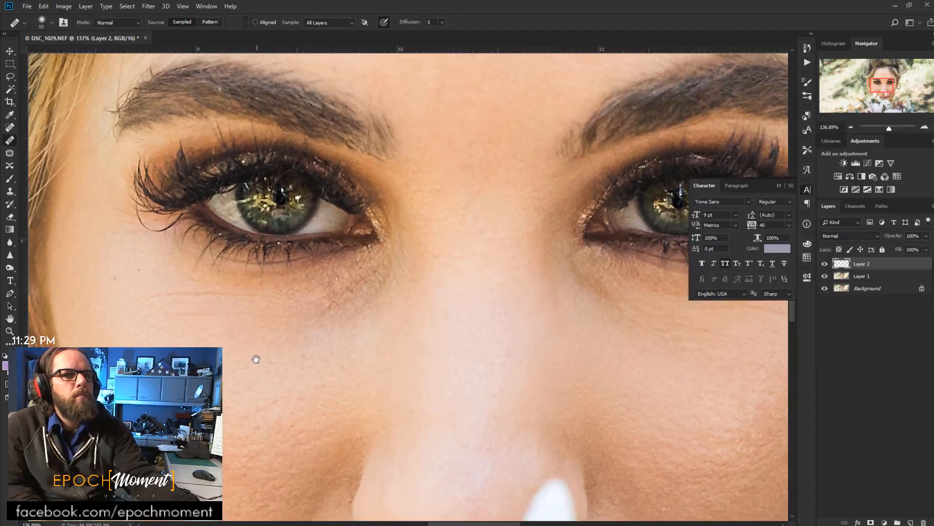
{"action": "left_click", "coordinate": [159, 284], "text": "alt"}
{"action": "mouse_move", "coordinate": [166, 299]}
{"action": "left_mouse_down"}
{"action": "mouse_move", "coordinate": [156, 293]}
{"action": "mouse_move", "coordinate": [256, 302]}
{"action": "mouse_move", "coordinate": [193, 281]}
{"action": "left_mouse_up"}
{"action": "left_click", "coordinate": [189, 294], "text": "alt"}
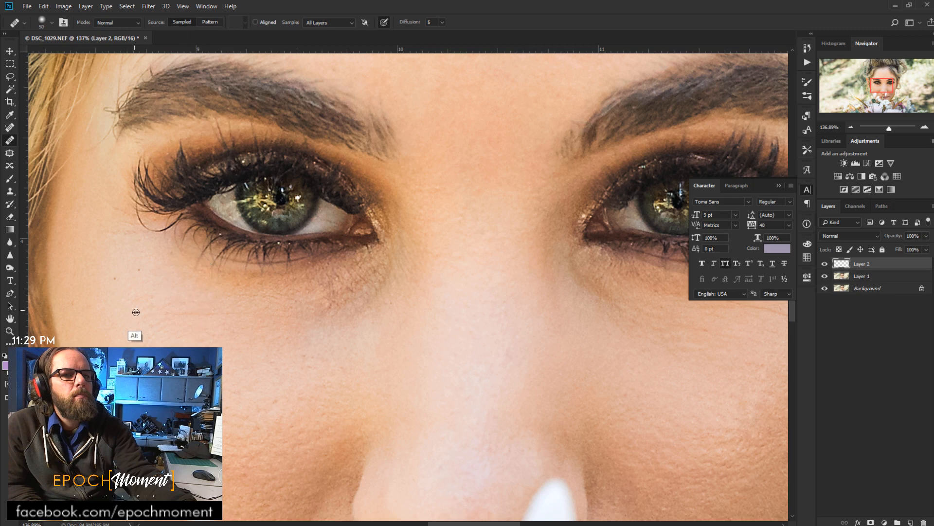
{"action": "left_click", "coordinate": [157, 285], "text": "alt"}
{"action": "left_click", "coordinate": [138, 270]}
{"action": "left_click_drag", "start_coordinate": [119, 280], "coordinate": [112, 284]}
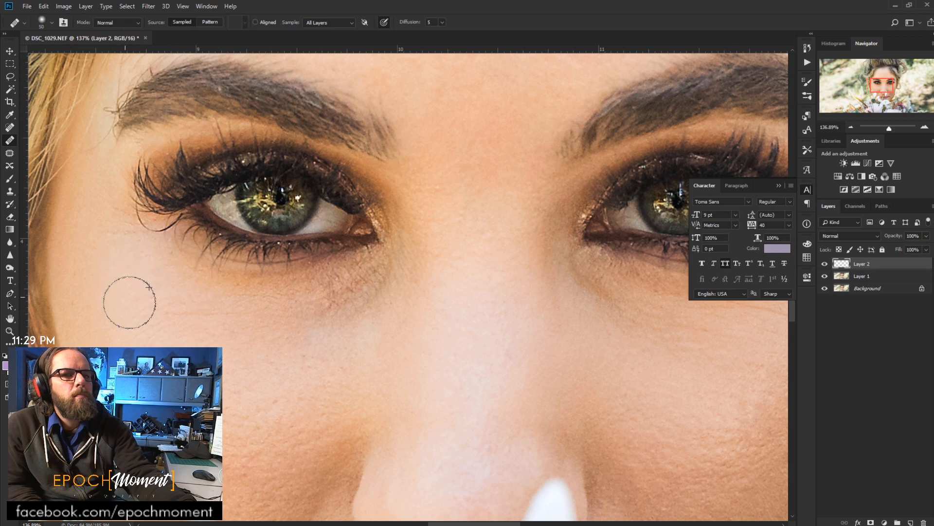
- Smooth the dark creases below the inner corner of that eye, the remaining fine lines under it and the cheek below
{"action": "left_click_drag", "start_coordinate": [160, 342], "coordinate": [225, 245]}
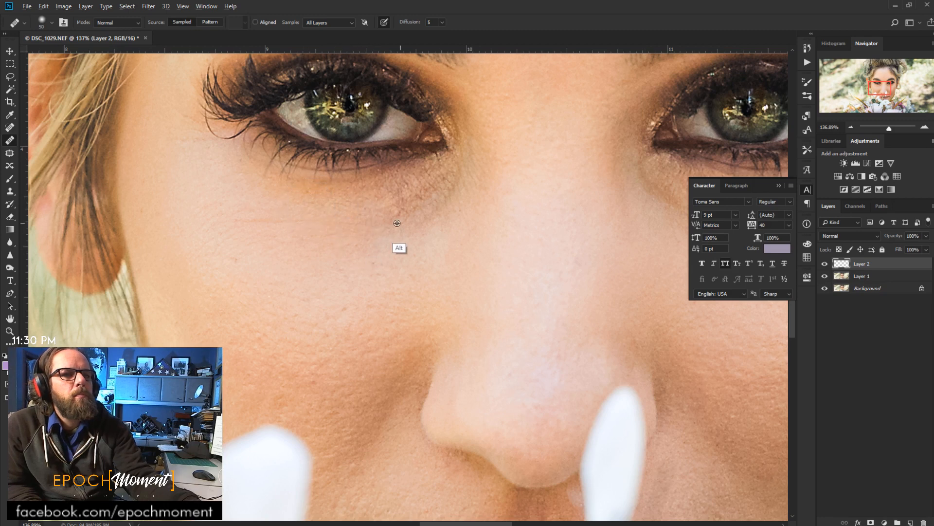
{"action": "left_click", "coordinate": [377, 204], "text": "alt"}
{"action": "mouse_move", "coordinate": [402, 209]}
{"action": "left_mouse_down"}
{"action": "mouse_move", "coordinate": [445, 202]}
{"action": "mouse_move", "coordinate": [452, 186]}
{"action": "mouse_move", "coordinate": [442, 210]}
{"action": "mouse_move", "coordinate": [456, 177]}
{"action": "mouse_move", "coordinate": [464, 191]}
{"action": "mouse_move", "coordinate": [425, 239]}
{"action": "mouse_move", "coordinate": [415, 201]}
{"action": "mouse_move", "coordinate": [449, 175]}
{"action": "mouse_move", "coordinate": [432, 200]}
{"action": "left_mouse_up"}
{"action": "left_click", "coordinate": [440, 230], "text": "alt"}
{"action": "left_click", "coordinate": [415, 222], "text": "alt"}
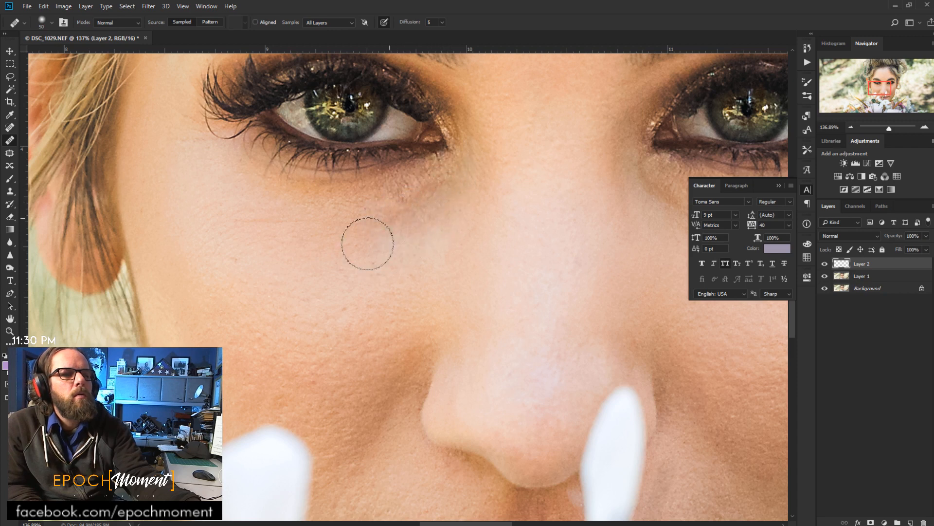
{"action": "left_click", "coordinate": [236, 206], "text": "alt"}
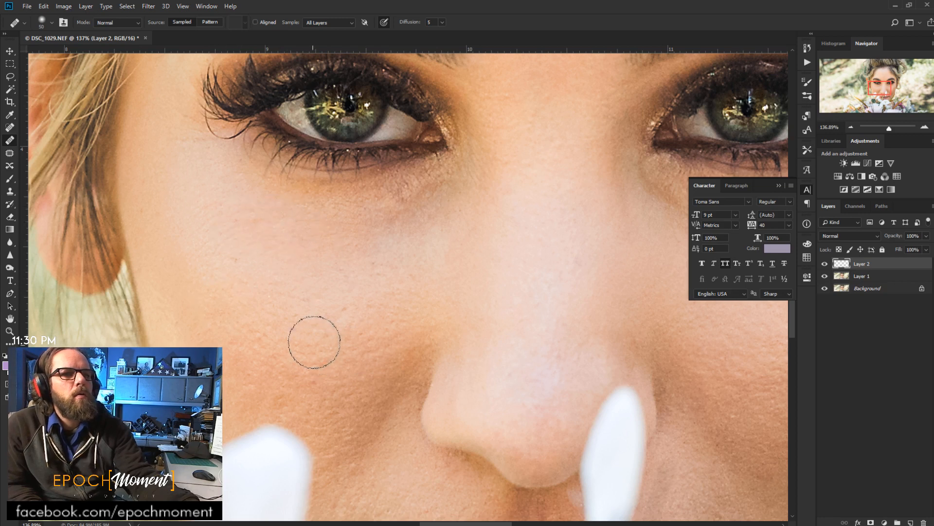
{"action": "left_click_drag", "start_coordinate": [316, 343], "coordinate": [320, 375]}
- Heal the wrinkles beneath the eye at the image's right, from the outer lashes to the inner corner
{"action": "mouse_move", "coordinate": [448, 236]}
{"action": "left_mouse_down"}
{"action": "mouse_move", "coordinate": [426, 359]}
{"action": "mouse_move", "coordinate": [422, 277]}
{"action": "mouse_move", "coordinate": [275, 180]}
{"action": "left_mouse_up"}
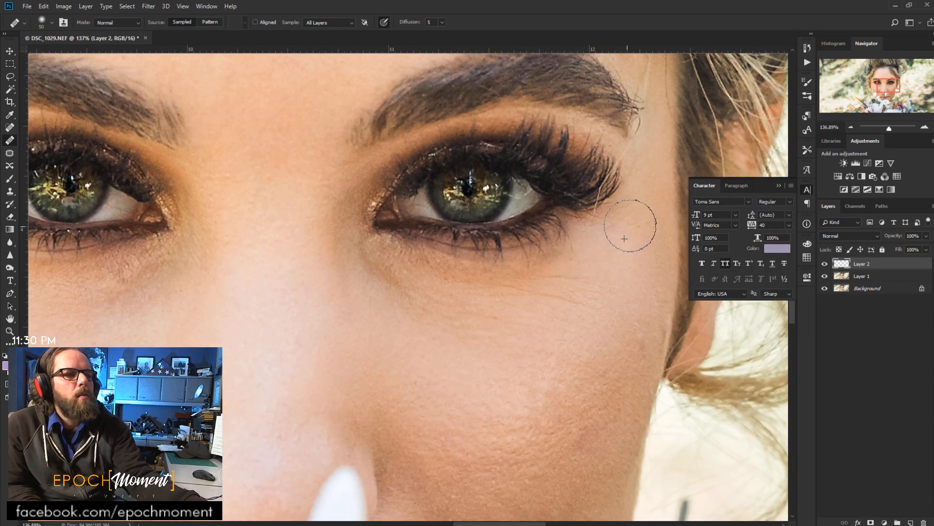
{"action": "mouse_move", "coordinate": [604, 303]}
{"action": "left_mouse_down"}
{"action": "mouse_move", "coordinate": [545, 235]}
{"action": "mouse_move", "coordinate": [507, 234]}
{"action": "left_mouse_up"}
{"action": "left_click", "coordinate": [566, 220], "text": "alt"}
{"action": "left_click", "coordinate": [542, 235], "text": "alt"}
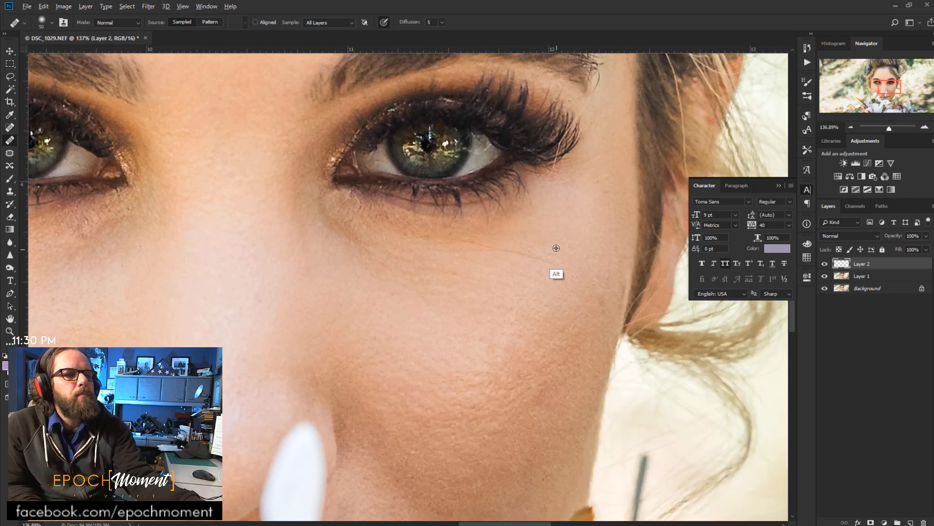
{"action": "left_click", "coordinate": [550, 244], "text": "alt"}
{"action": "mouse_move", "coordinate": [551, 260]}
{"action": "left_mouse_down"}
{"action": "mouse_move", "coordinate": [524, 258]}
{"action": "mouse_move", "coordinate": [555, 263]}
{"action": "left_mouse_up"}
{"action": "left_click", "coordinate": [556, 228], "text": "alt"}
{"action": "mouse_move", "coordinate": [527, 248]}
{"action": "left_mouse_down"}
{"action": "mouse_move", "coordinate": [491, 247]}
{"action": "mouse_move", "coordinate": [488, 259]}
{"action": "mouse_move", "coordinate": [467, 254]}
{"action": "mouse_move", "coordinate": [477, 243]}
{"action": "mouse_move", "coordinate": [465, 242]}
{"action": "left_mouse_up"}
{"action": "left_click", "coordinate": [528, 237], "text": "alt"}
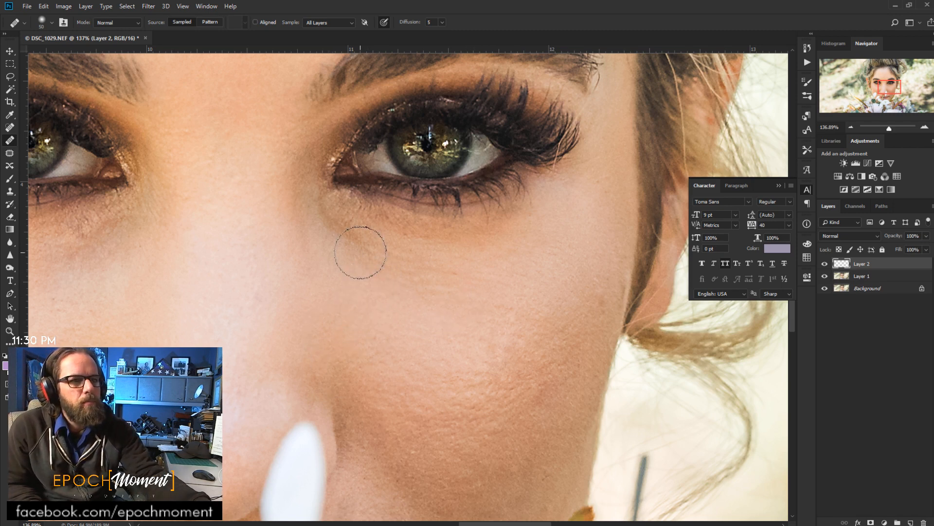
{"action": "mouse_move", "coordinate": [360, 252]}
{"action": "left_mouse_down"}
{"action": "mouse_move", "coordinate": [380, 254]}
{"action": "mouse_move", "coordinate": [344, 233]}
{"action": "mouse_move", "coordinate": [362, 238]}
{"action": "mouse_move", "coordinate": [351, 226]}
{"action": "mouse_move", "coordinate": [339, 225]}
{"action": "mouse_move", "coordinate": [342, 236]}
{"action": "mouse_move", "coordinate": [325, 223]}
{"action": "mouse_move", "coordinate": [338, 219]}
{"action": "mouse_move", "coordinate": [345, 256]}
{"action": "mouse_move", "coordinate": [356, 247]}
{"action": "mouse_move", "coordinate": [265, 306]}
{"action": "mouse_move", "coordinate": [350, 290]}
{"action": "left_mouse_up"}
{"action": "left_click", "coordinate": [332, 252], "text": "alt"}
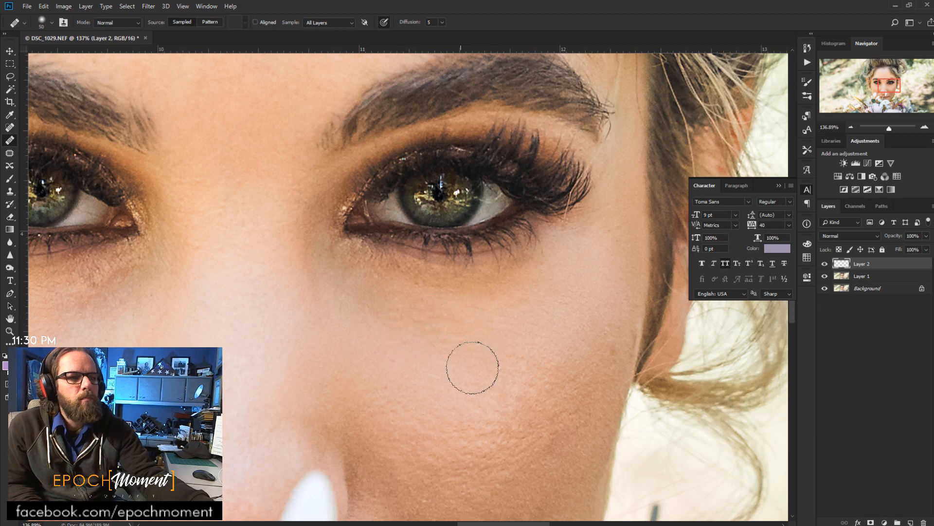
- Even out the remaining bumps and dark spot on the cheek below that eye, sampling adjacent smooth skin
{"action": "left_click_drag", "start_coordinate": [439, 425], "coordinate": [404, 281]}
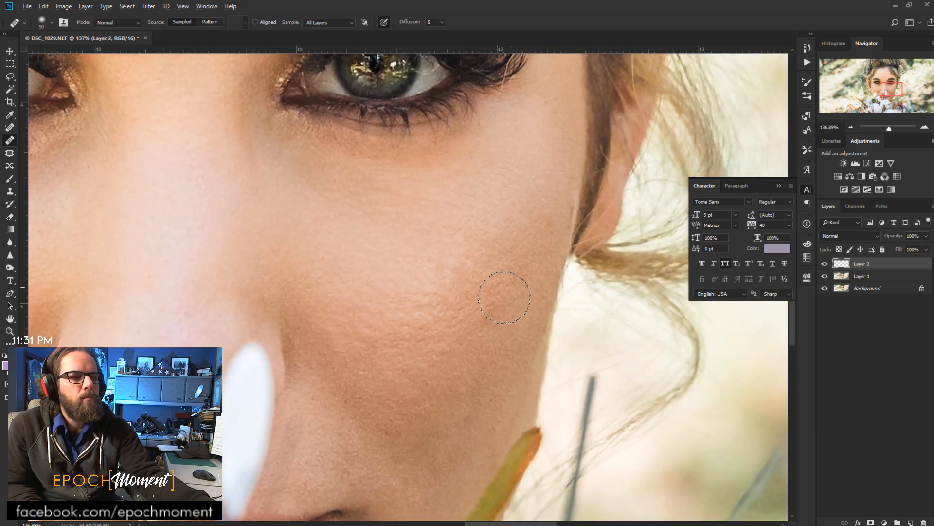
{"action": "left_click_drag", "start_coordinate": [501, 296], "coordinate": [489, 303]}
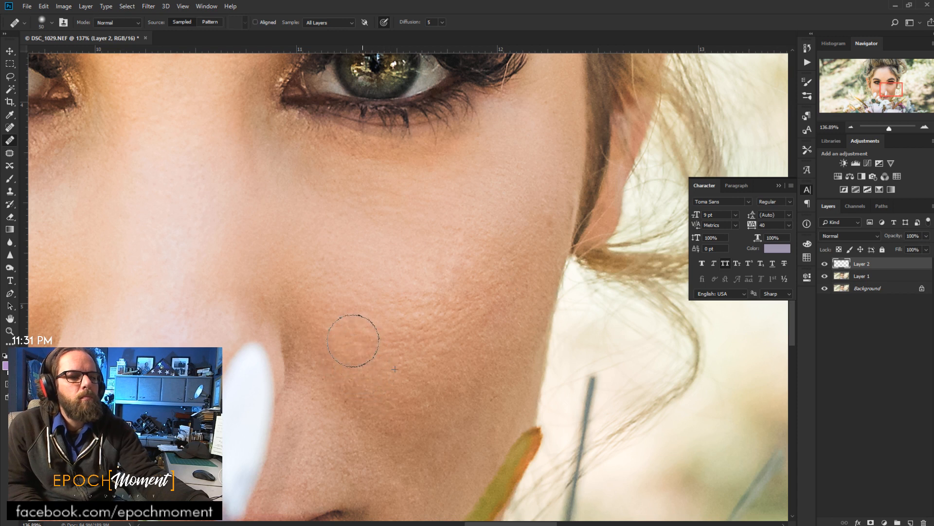
{"action": "left_click", "coordinate": [539, 245], "text": "alt"}
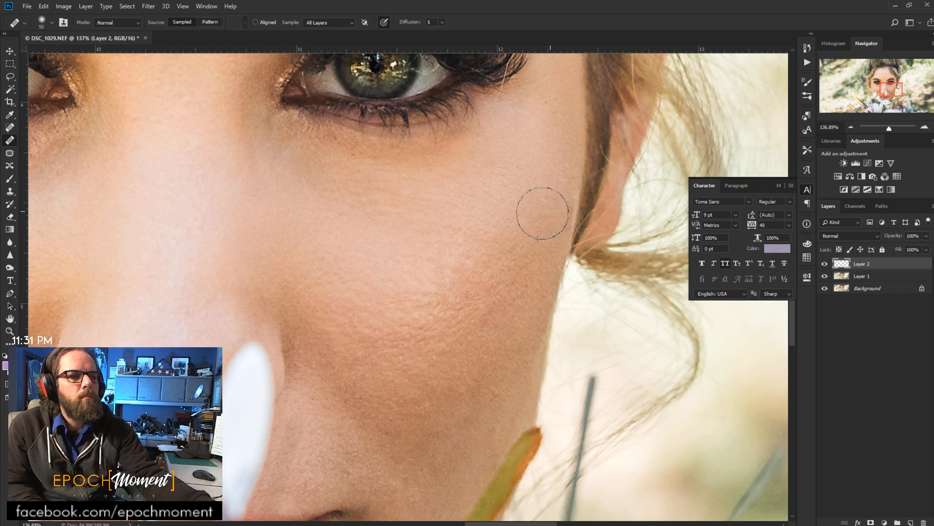
{"action": "key", "text": "alt"}
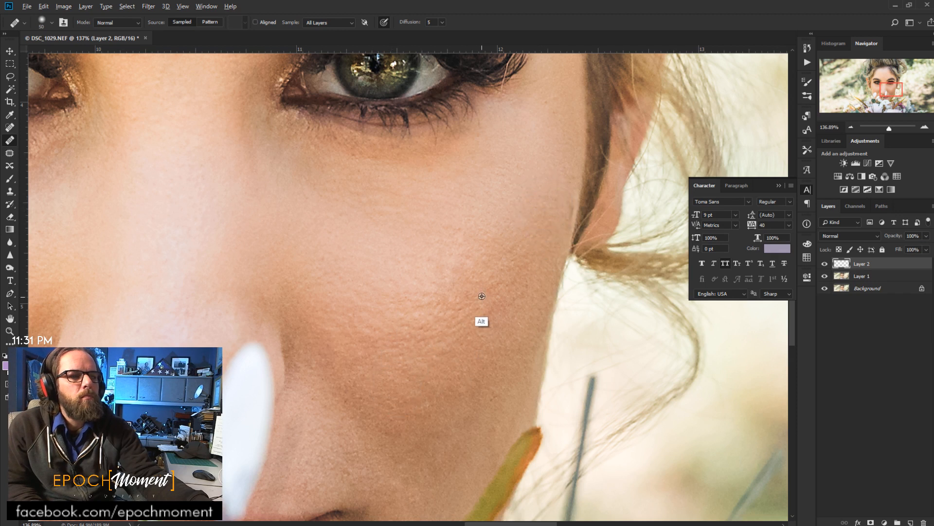
{"action": "mouse_move", "coordinate": [458, 314]}
{"action": "left_mouse_down"}
{"action": "mouse_move", "coordinate": [456, 298]}
{"action": "mouse_move", "coordinate": [477, 282]}
{"action": "mouse_move", "coordinate": [462, 295]}
{"action": "mouse_move", "coordinate": [469, 292]}
{"action": "mouse_move", "coordinate": [452, 280]}
{"action": "mouse_move", "coordinate": [429, 305]}
{"action": "mouse_move", "coordinate": [443, 308]}
{"action": "left_mouse_up"}
{"action": "left_click_drag", "start_coordinate": [511, 284], "coordinate": [412, 345]}
- Heal the red spots on the upper forehead and at the hairline with clean forehead skin
{"action": "left_click_drag", "start_coordinate": [398, 306], "coordinate": [457, 413]}
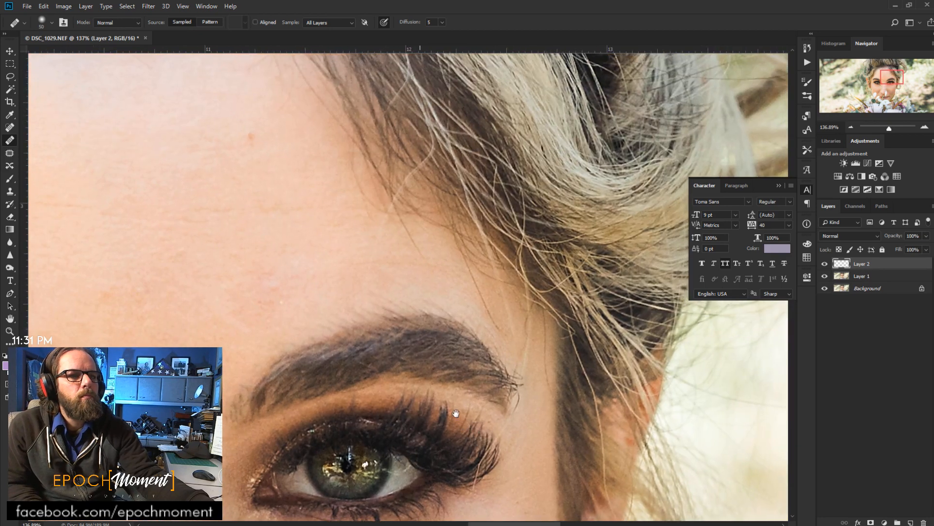
{"action": "left_click_drag", "start_coordinate": [361, 307], "coordinate": [520, 382]}
{"action": "left_click", "coordinate": [434, 246], "text": "alt"}
{"action": "left_click_drag", "start_coordinate": [417, 214], "coordinate": [403, 209]}
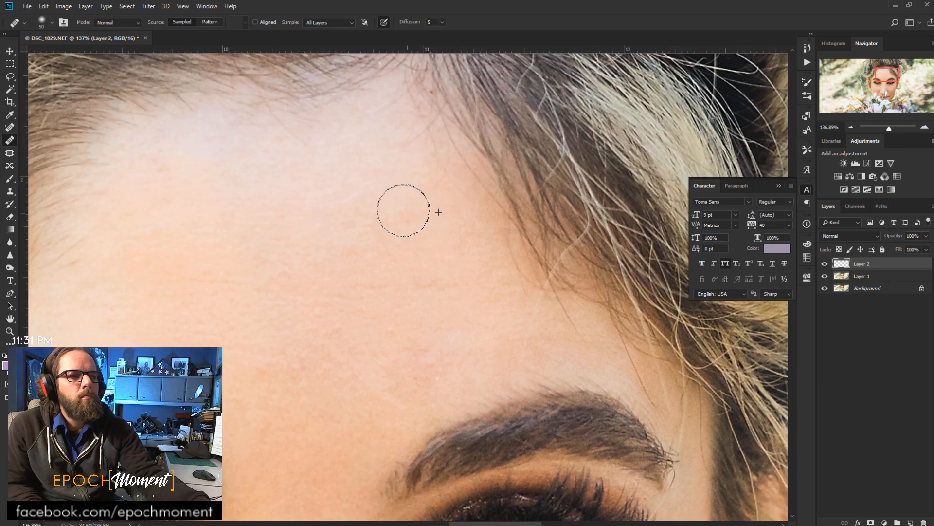
{"action": "left_click_drag", "start_coordinate": [289, 363], "coordinate": [291, 428]}
{"action": "left_click_drag", "start_coordinate": [414, 182], "coordinate": [401, 237]}
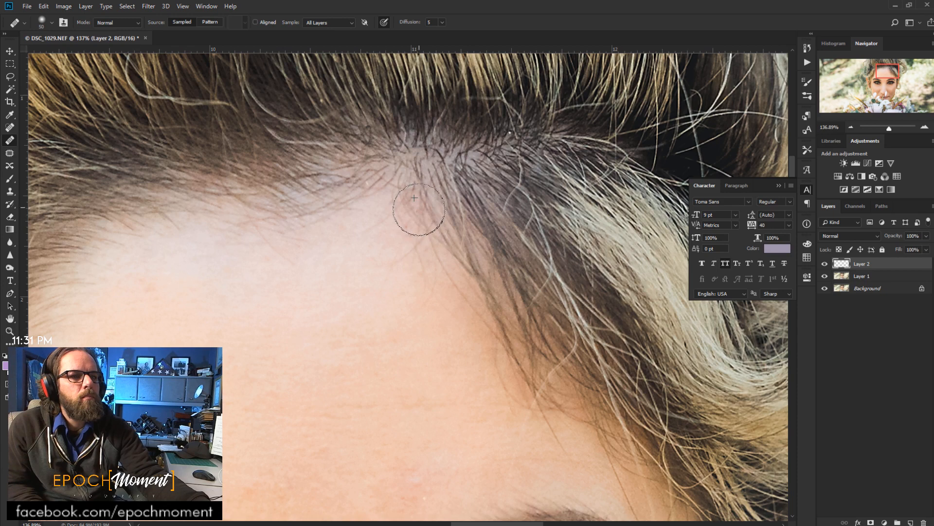
{"action": "left_click", "coordinate": [368, 185]}
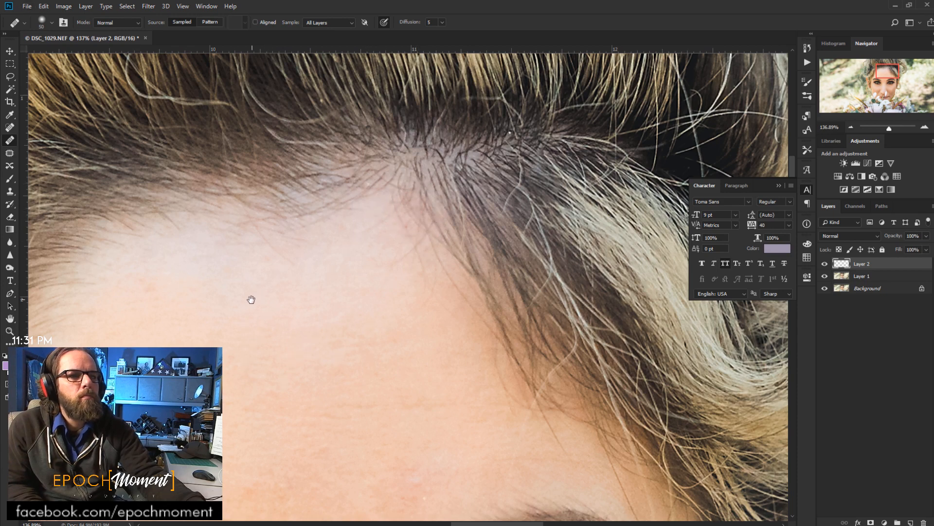
- Try to heal the blemish in the middle of the forehead above the brows, and undo the strokes
{"action": "left_click_drag", "start_coordinate": [250, 306], "coordinate": [461, 211]}
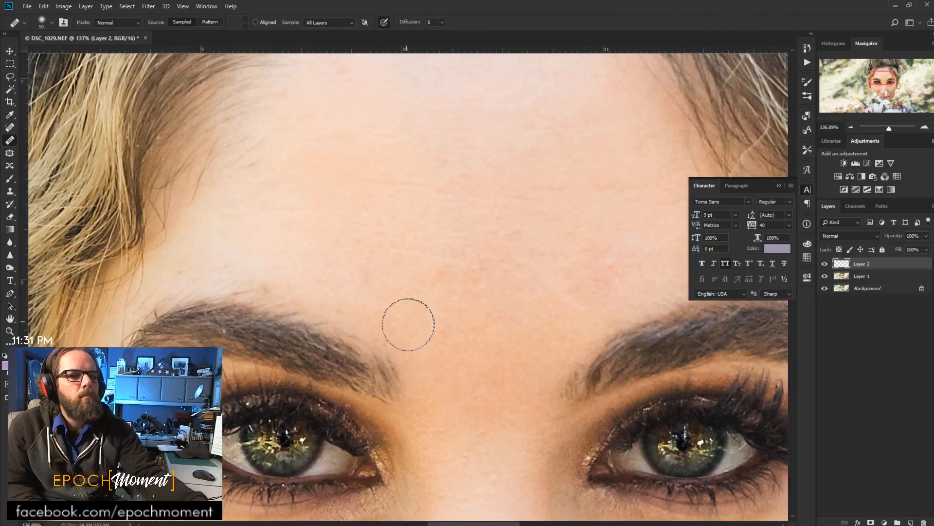
{"action": "left_click_drag", "start_coordinate": [500, 314], "coordinate": [444, 277]}
{"action": "key", "text": "alt"}
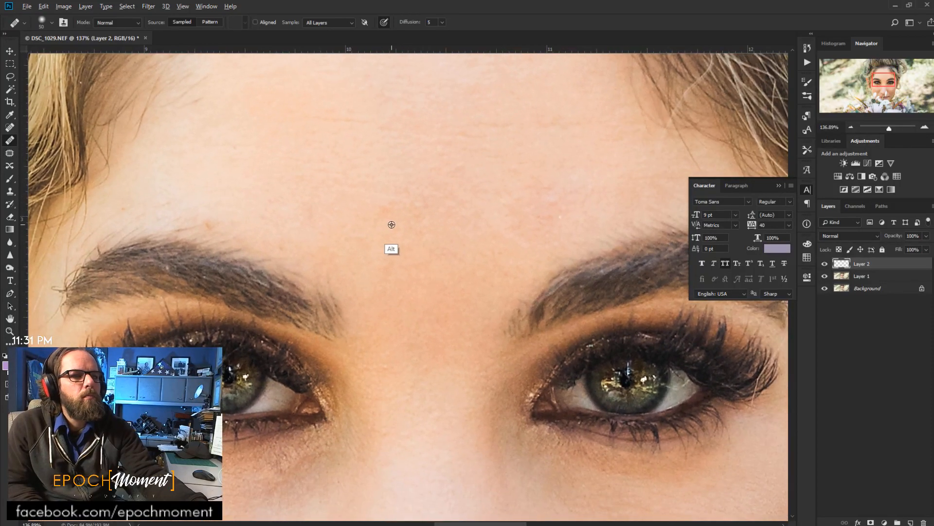
{"action": "left_click", "coordinate": [362, 207], "text": "alt"}
{"action": "left_click", "coordinate": [385, 206]}
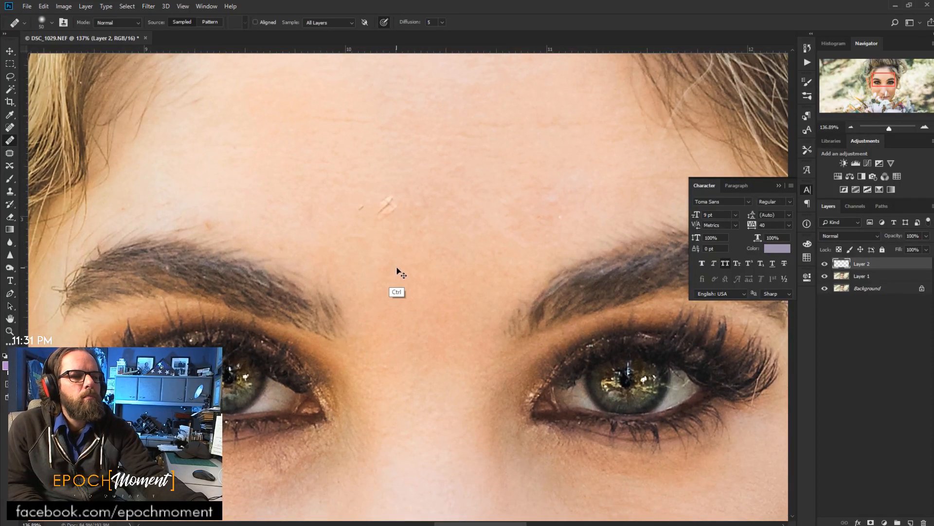
{"action": "key", "text": "alt"}
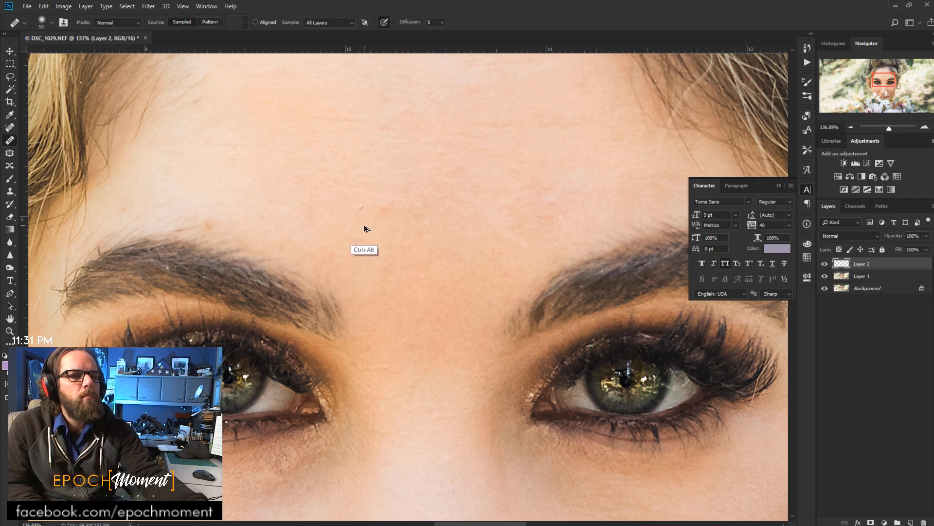
{"action": "left_click", "coordinate": [358, 197], "text": "alt"}
{"action": "mouse_move", "coordinate": [396, 209]}
{"action": "left_mouse_down"}
{"action": "mouse_move", "coordinate": [379, 214]}
{"action": "mouse_move", "coordinate": [386, 211]}
{"action": "left_mouse_up"}
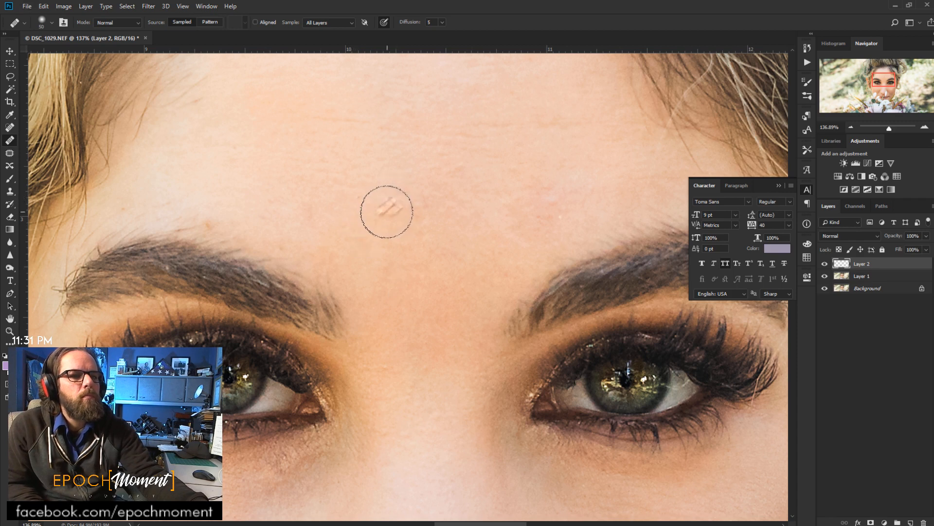
{"action": "key", "text": "ctrl+alt+z"}
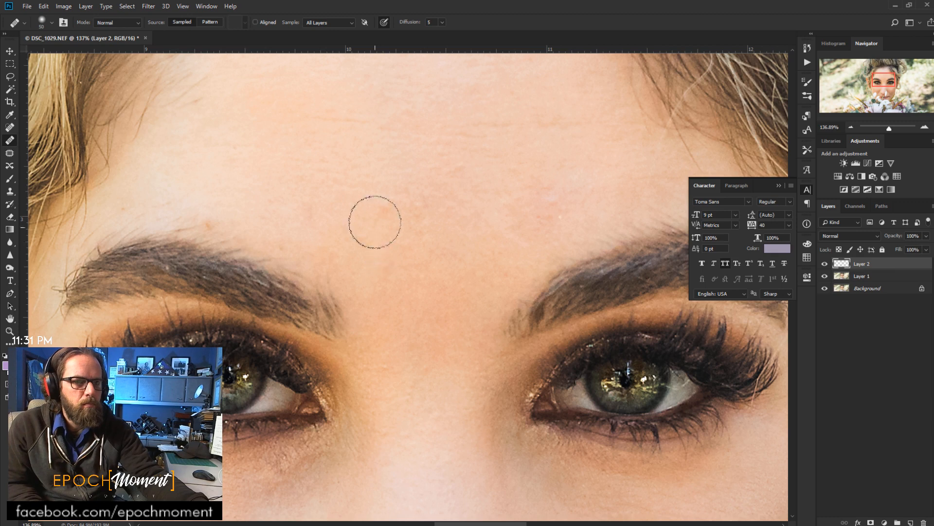
- Heal the discoloured patch mid-forehead and the small spot above the eyebrow at the image's right
{"action": "left_click", "coordinate": [363, 196], "text": "alt"}
{"action": "mouse_move", "coordinate": [382, 210]}
{"action": "left_mouse_down"}
{"action": "mouse_move", "coordinate": [410, 204]}
{"action": "mouse_move", "coordinate": [422, 223]}
{"action": "left_mouse_up"}
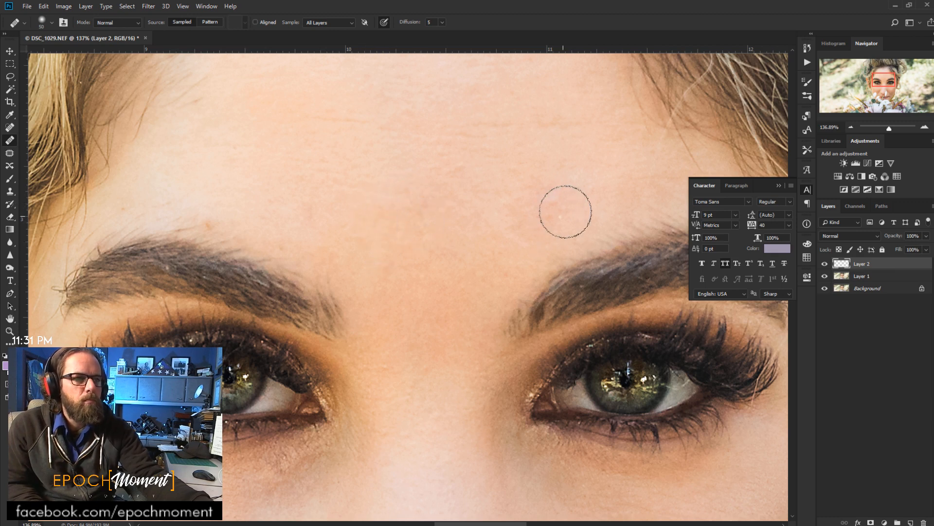
{"action": "mouse_move", "coordinate": [555, 212]}
{"action": "left_mouse_down"}
{"action": "mouse_move", "coordinate": [545, 196]}
{"action": "mouse_move", "coordinate": [539, 215]}
{"action": "left_mouse_up"}
- Smooth the fine horizontal lines across the middle of the forehead with the Healing Brush, sampling clean skin just above them
{"action": "left_click_drag", "start_coordinate": [402, 210], "coordinate": [399, 289]}
{"action": "mouse_move", "coordinate": [403, 192]}
{"action": "left_mouse_down"}
{"action": "mouse_move", "coordinate": [387, 198]}
{"action": "mouse_move", "coordinate": [390, 187]}
{"action": "mouse_move", "coordinate": [398, 196]}
{"action": "mouse_move", "coordinate": [399, 276]}
{"action": "left_mouse_up"}
{"action": "left_click", "coordinate": [371, 175], "text": "alt"}
{"action": "left_click", "coordinate": [456, 182], "text": "alt"}
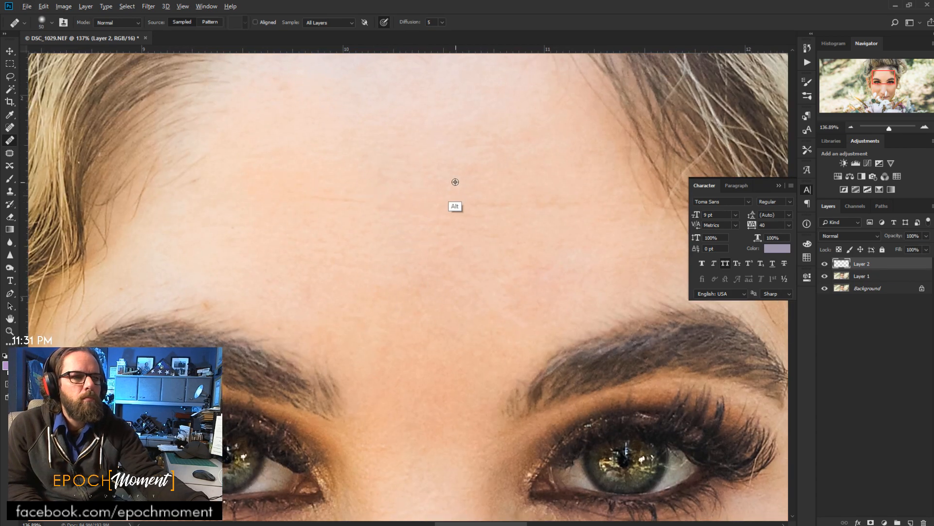
{"action": "mouse_move", "coordinate": [476, 205]}
{"action": "left_mouse_down"}
{"action": "mouse_move", "coordinate": [509, 204]}
{"action": "mouse_move", "coordinate": [462, 212]}
{"action": "left_mouse_up"}
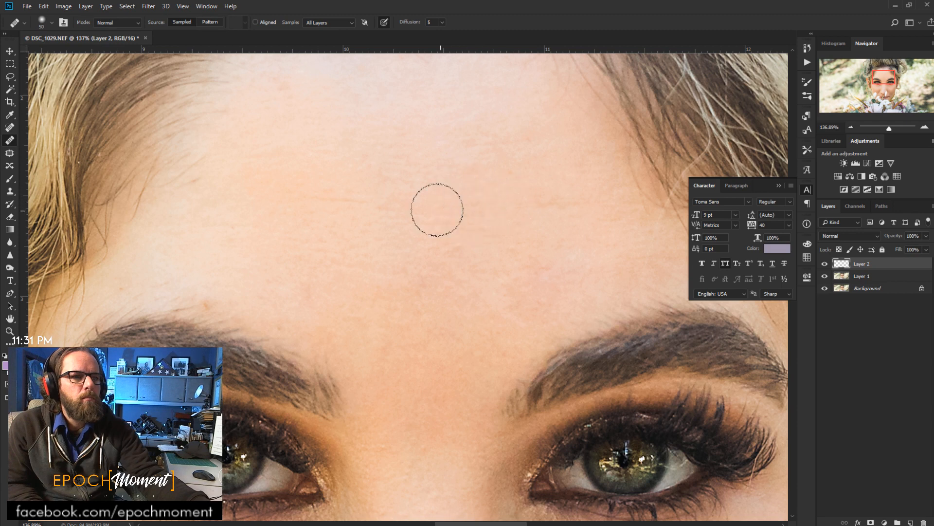
{"action": "left_click", "coordinate": [379, 176], "text": "alt"}
{"action": "mouse_move", "coordinate": [385, 197]}
{"action": "left_mouse_down"}
{"action": "mouse_move", "coordinate": [386, 219]}
{"action": "mouse_move", "coordinate": [333, 202]}
{"action": "mouse_move", "coordinate": [343, 198]}
{"action": "left_mouse_up"}
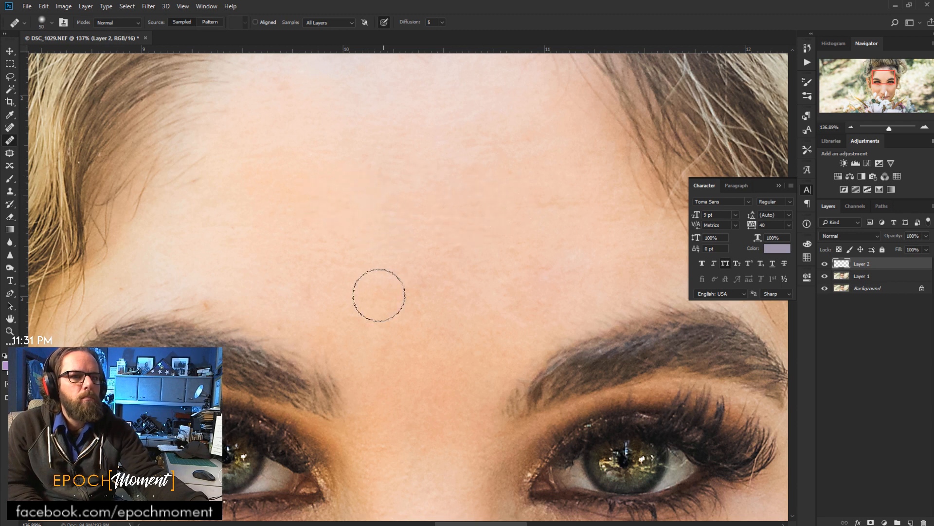
- Heal the small blemishes above the eyebrow and near the hairline at the image's left, sampling nearby clean forehead skin
{"action": "left_click", "coordinate": [213, 291], "text": "alt"}
{"action": "left_click_drag", "start_coordinate": [213, 305], "coordinate": [205, 302]}
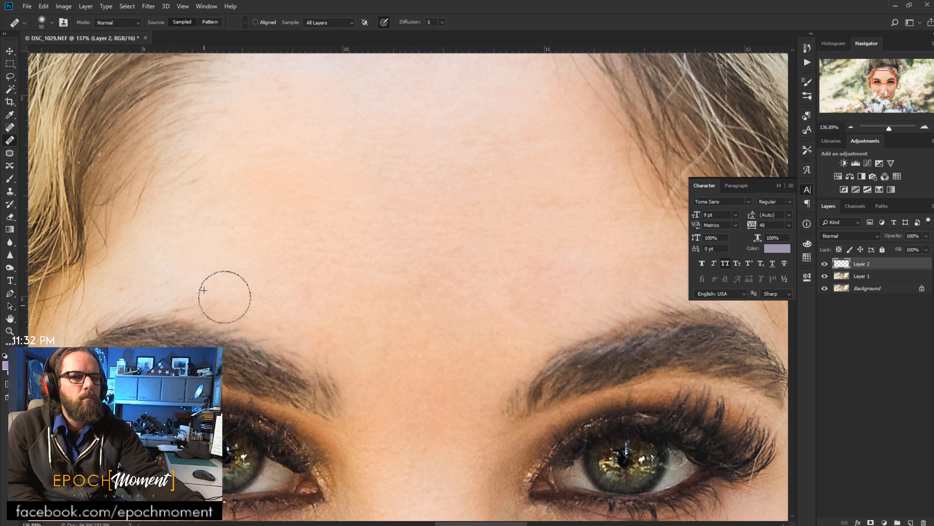
{"action": "left_click", "coordinate": [336, 279], "text": "alt"}
{"action": "left_click_drag", "start_coordinate": [306, 288], "coordinate": [308, 293]}
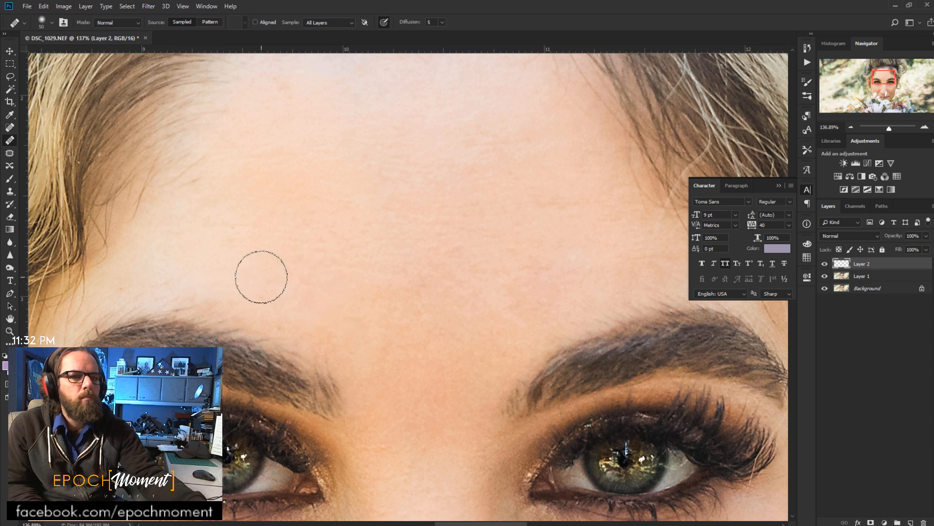
{"action": "left_click_drag", "start_coordinate": [248, 288], "coordinate": [245, 324]}
{"action": "left_click", "coordinate": [221, 196], "text": "alt"}
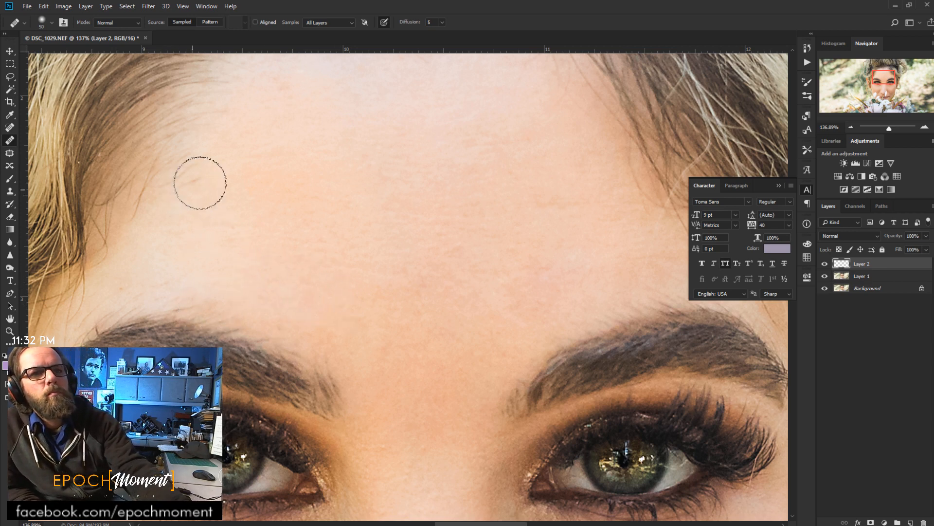
- Heal the spots on the temple above the outer end of the image-left eyebrow, sampling smooth skin around them
{"action": "left_click_drag", "start_coordinate": [246, 262], "coordinate": [316, 187]}
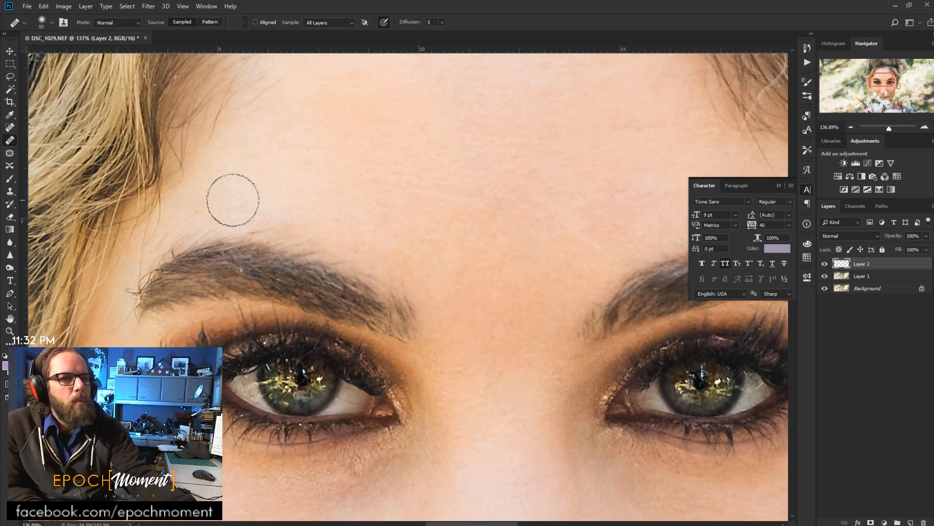
{"action": "key", "text": "alt+space"}
{"action": "left_click", "coordinate": [212, 210]}
{"action": "left_click", "coordinate": [215, 202], "text": "alt"}
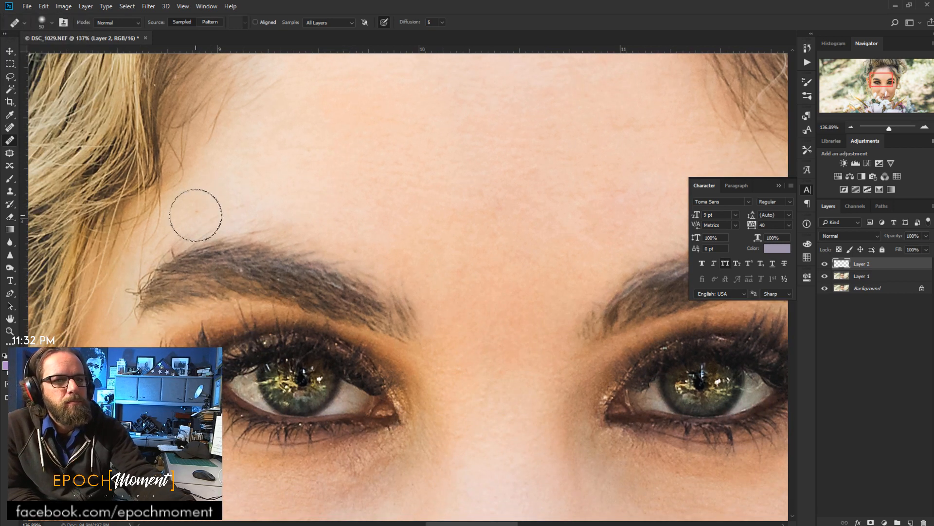
{"action": "left_click", "coordinate": [197, 212]}
{"action": "left_click", "coordinate": [211, 213]}
{"action": "left_click", "coordinate": [196, 214], "text": "alt"}
{"action": "left_click", "coordinate": [167, 233]}
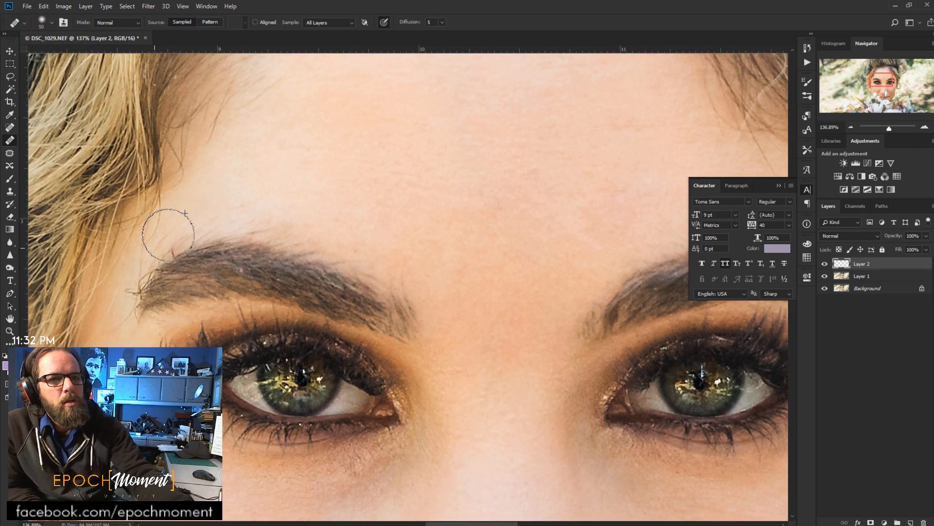
{"action": "left_click_drag", "start_coordinate": [170, 238], "coordinate": [191, 217]}
{"action": "left_click", "coordinate": [272, 190], "text": "alt"}
{"action": "left_click", "coordinate": [214, 217]}
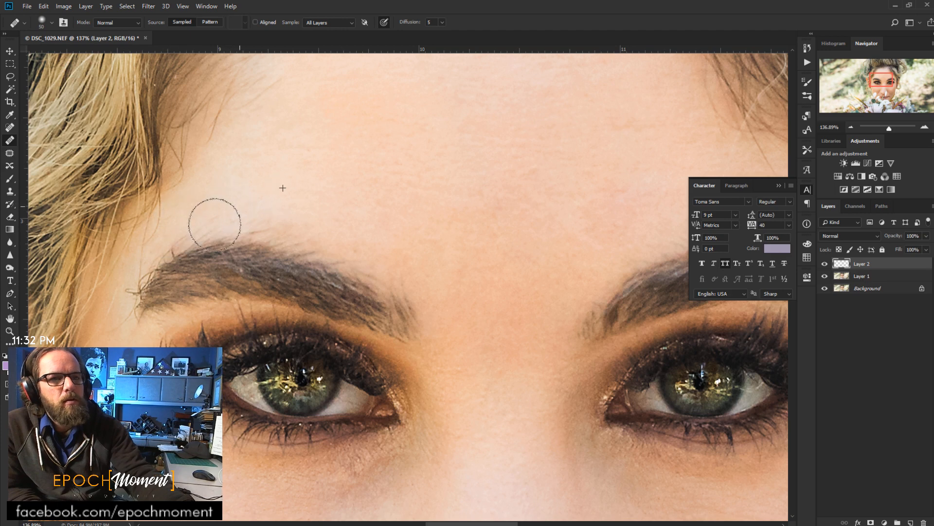
{"action": "left_click", "coordinate": [215, 213]}
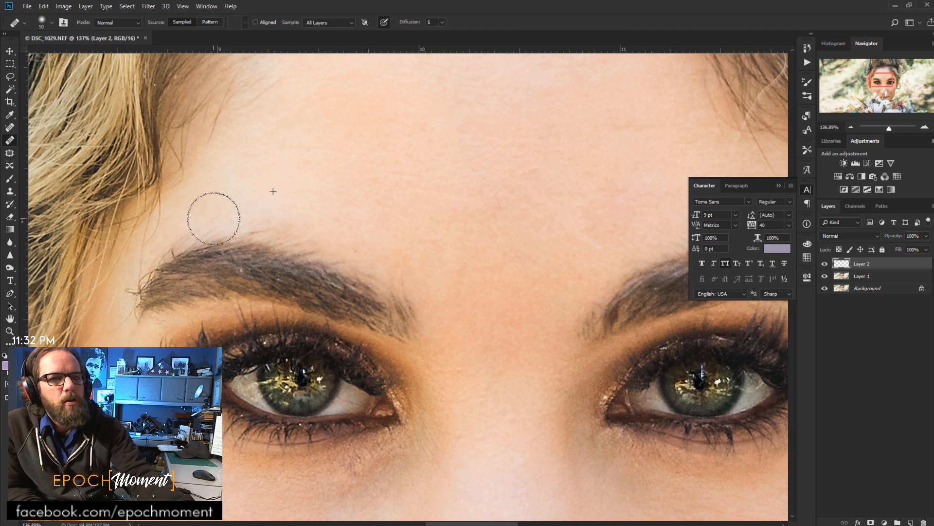
{"action": "left_click", "coordinate": [399, 254], "text": "alt"}
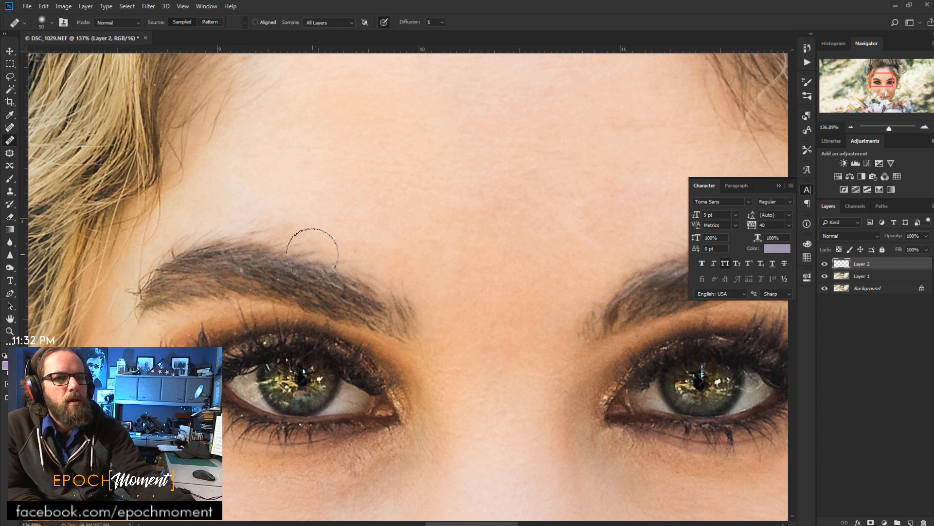
- Switch to the Spot Healing Brush and add a new empty layer above Layer 2 for further retouching
{"action": "left_click_drag", "start_coordinate": [466, 387], "coordinate": [383, 262]}
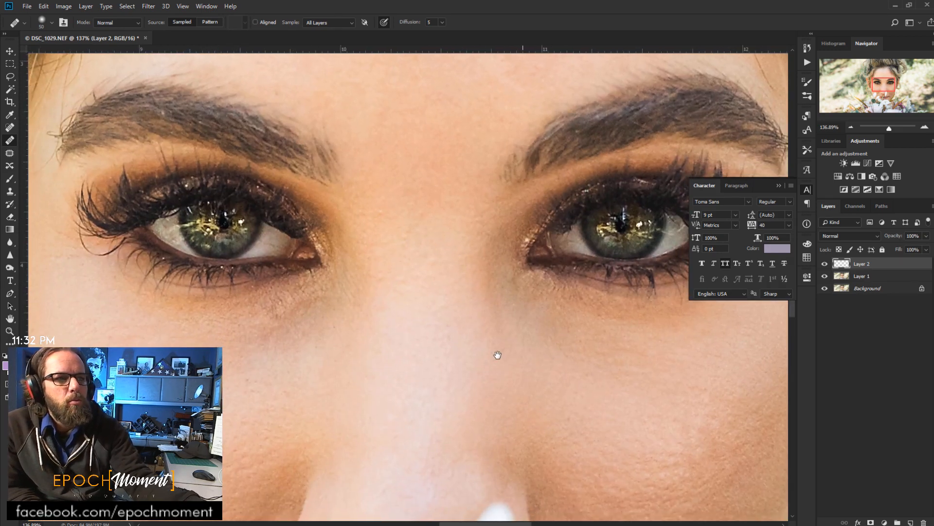
{"action": "left_click_drag", "start_coordinate": [497, 354], "coordinate": [316, 386]}
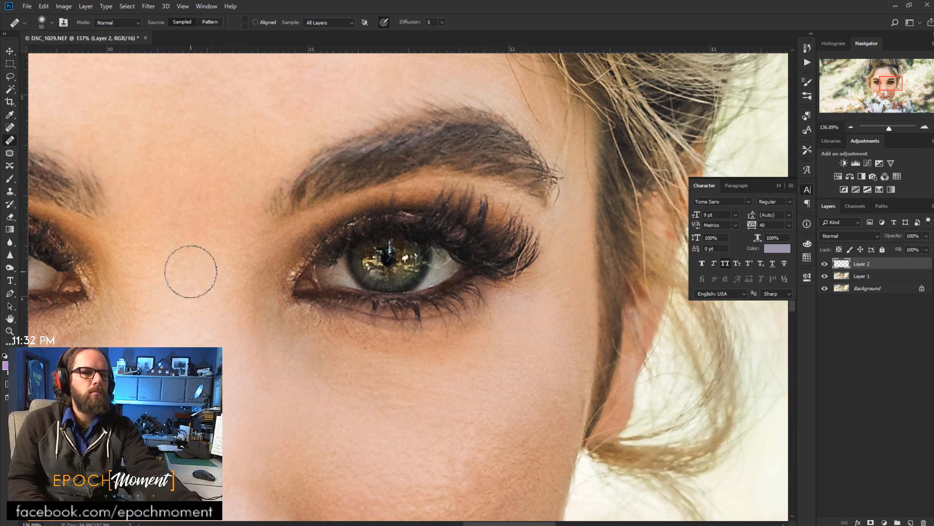
{"action": "key", "text": "shift+j"}
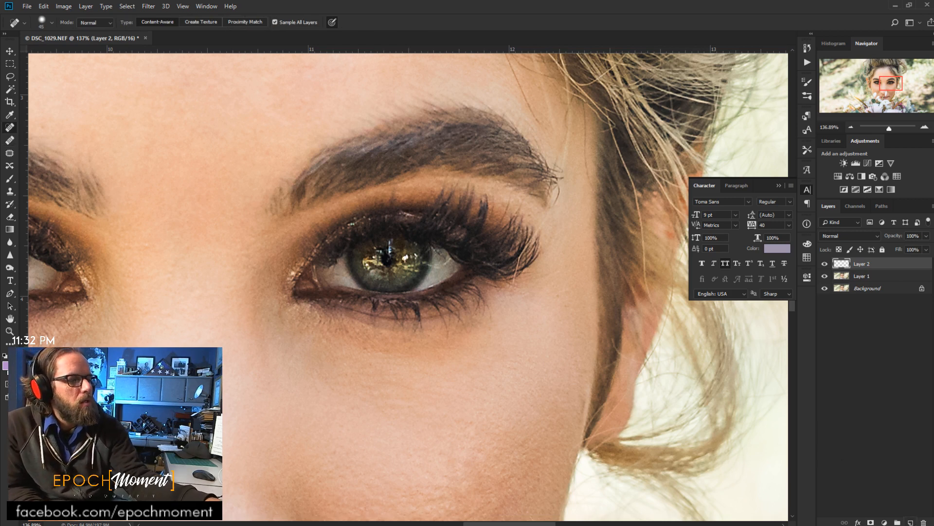
{"action": "key", "text": "ctrl+shift+alt+n"}
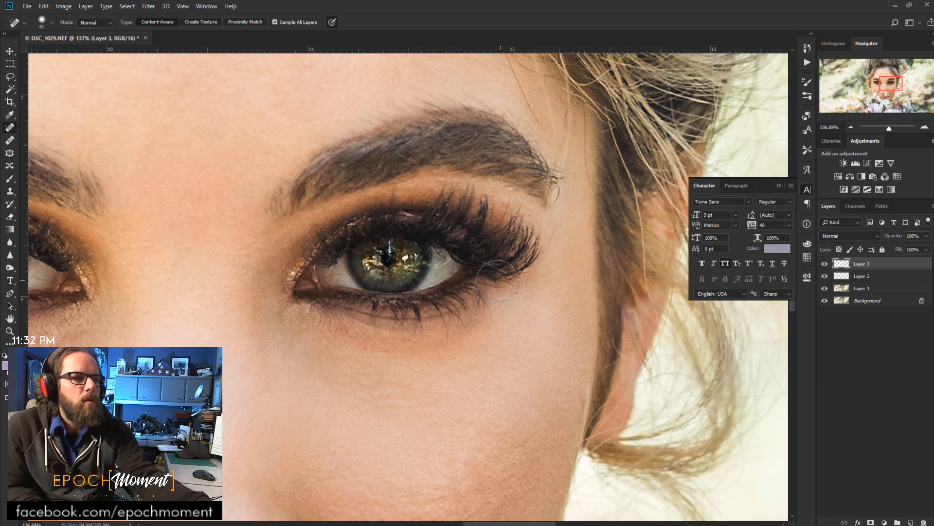
- Heal the bumps and small spot on the upper cheek at the image's left with the Healing Brush on the new layer
{"action": "left_click_drag", "start_coordinate": [235, 314], "coordinate": [571, 251]}
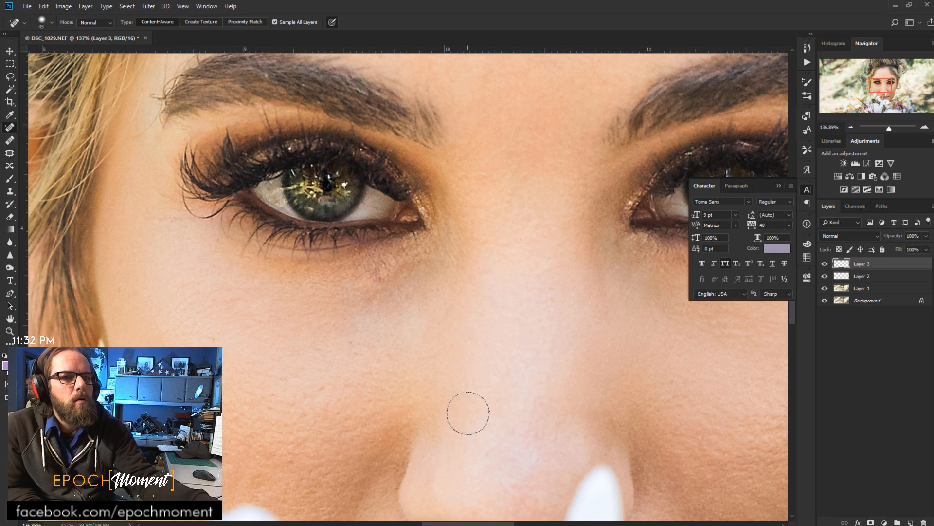
{"action": "left_click_drag", "start_coordinate": [467, 413], "coordinate": [468, 256]}
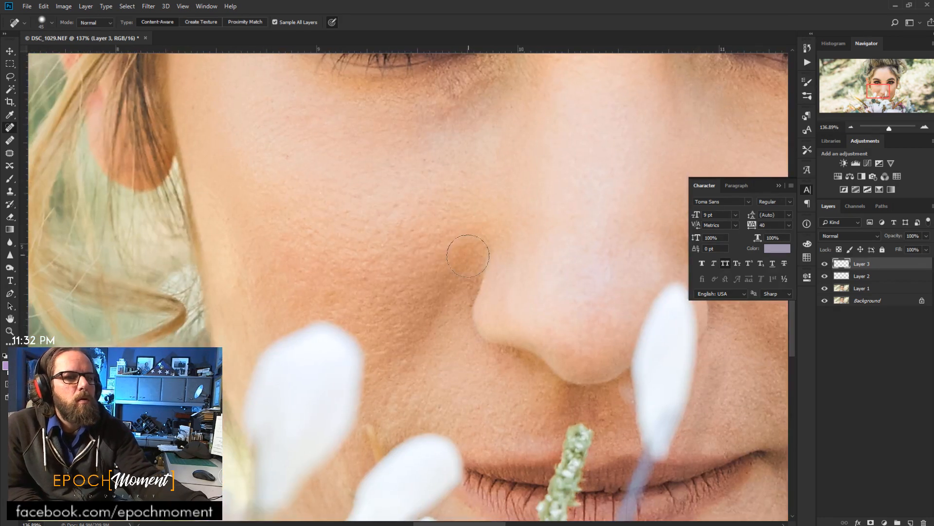
{"action": "left_click", "coordinate": [10, 140]}
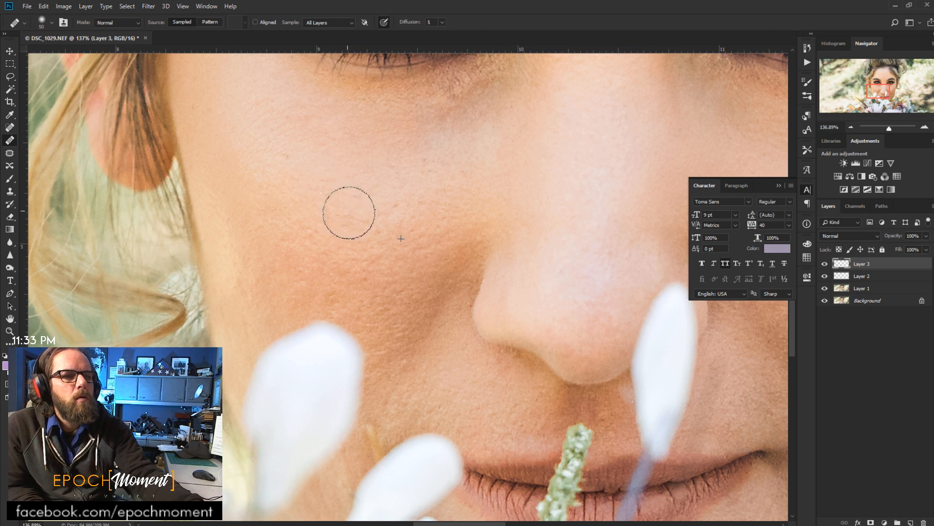
{"action": "mouse_move", "coordinate": [349, 213]}
{"action": "left_mouse_down"}
{"action": "mouse_move", "coordinate": [321, 213]}
{"action": "mouse_move", "coordinate": [322, 194]}
{"action": "mouse_move", "coordinate": [330, 195]}
{"action": "left_mouse_up"}
{"action": "left_click", "coordinate": [314, 195], "text": "alt"}
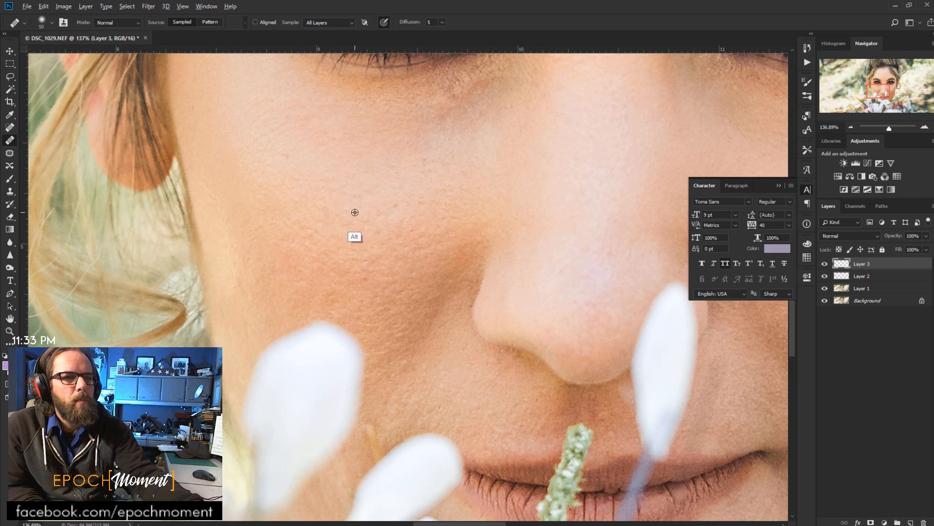
{"action": "left_click", "coordinate": [387, 197], "text": "alt"}
{"action": "left_click_drag", "start_coordinate": [386, 214], "coordinate": [412, 224]}
{"action": "left_click_drag", "start_coordinate": [363, 231], "coordinate": [356, 248]}
{"action": "left_click_drag", "start_coordinate": [290, 157], "coordinate": [287, 157]}
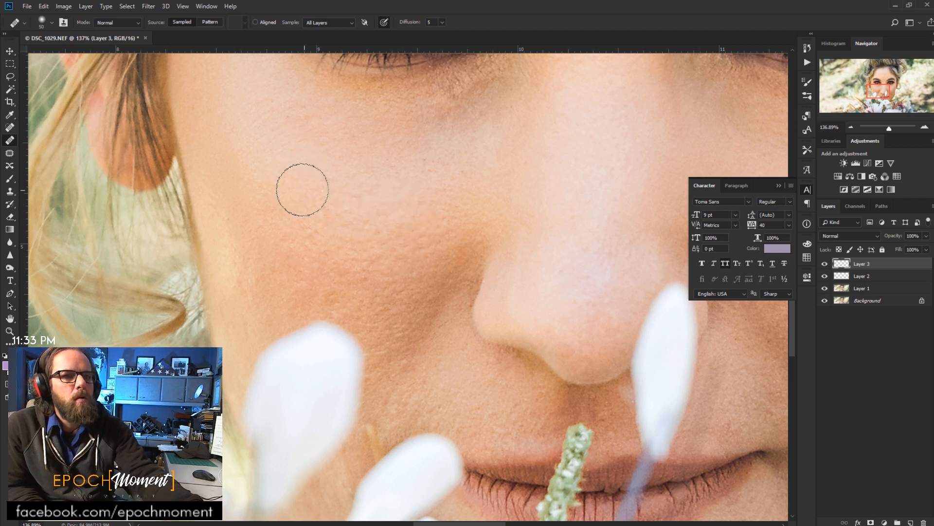
{"action": "mouse_move", "coordinate": [302, 189]}
{"action": "left_mouse_down"}
{"action": "mouse_move", "coordinate": [295, 181]}
{"action": "mouse_move", "coordinate": [305, 179]}
{"action": "left_mouse_up"}
{"action": "mouse_move", "coordinate": [347, 218]}
{"action": "left_mouse_down"}
{"action": "mouse_move", "coordinate": [323, 196]}
{"action": "mouse_move", "coordinate": [334, 219]}
{"action": "left_mouse_up"}
- Even out the bumpy texture in the middle of the image-left cheek, repeatedly sampling smoother skin beside each area
{"action": "left_click", "coordinate": [320, 295], "text": "alt"}
{"action": "mouse_move", "coordinate": [333, 302]}
{"action": "left_mouse_down"}
{"action": "mouse_move", "coordinate": [334, 313]}
{"action": "mouse_move", "coordinate": [355, 305]}
{"action": "mouse_move", "coordinate": [324, 299]}
{"action": "mouse_move", "coordinate": [304, 258]}
{"action": "mouse_move", "coordinate": [313, 233]}
{"action": "mouse_move", "coordinate": [302, 227]}
{"action": "mouse_move", "coordinate": [311, 224]}
{"action": "mouse_move", "coordinate": [286, 246]}
{"action": "mouse_move", "coordinate": [286, 237]}
{"action": "mouse_move", "coordinate": [300, 248]}
{"action": "mouse_move", "coordinate": [294, 229]}
{"action": "left_mouse_up"}
{"action": "left_click", "coordinate": [348, 243], "text": "alt"}
{"action": "left_click", "coordinate": [321, 275], "text": "alt"}
{"action": "left_click", "coordinate": [324, 269], "text": "alt"}
{"action": "left_click", "coordinate": [331, 288], "text": "alt"}
{"action": "left_click", "coordinate": [327, 247], "text": "alt"}
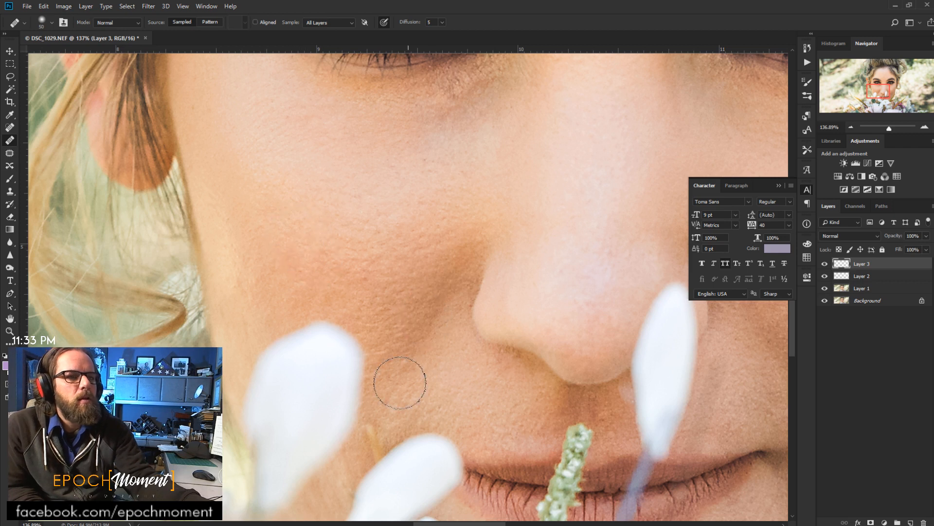
{"action": "left_click", "coordinate": [349, 279], "text": "alt"}
{"action": "left_click_drag", "start_coordinate": [364, 277], "coordinate": [375, 268]}
{"action": "left_click", "coordinate": [395, 270], "text": "alt"}
{"action": "left_click", "coordinate": [392, 239], "text": "alt"}
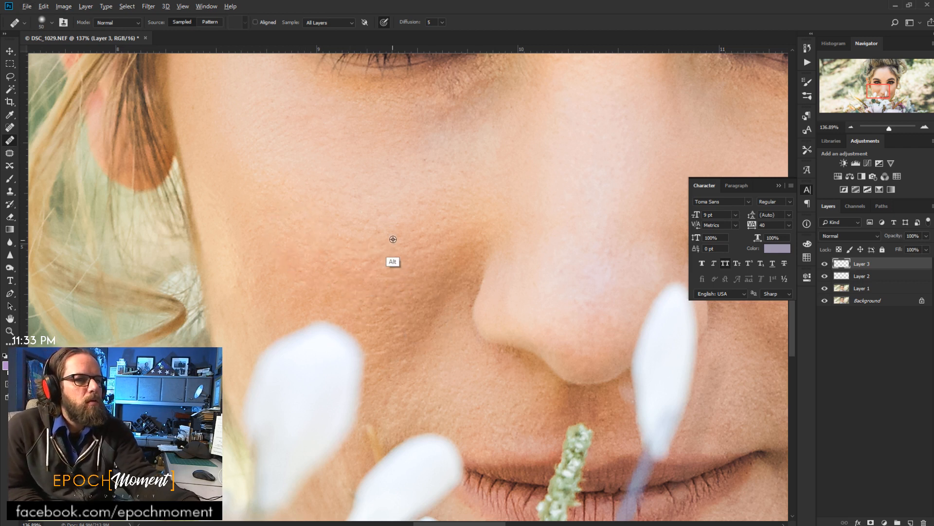
{"action": "left_click_drag", "start_coordinate": [380, 223], "coordinate": [396, 229]}
- Heal the uneven skin beside the nostril and above the upper lip at the image's left, sampling adjacent clean skin
{"action": "mouse_move", "coordinate": [504, 323]}
{"action": "left_mouse_down"}
{"action": "mouse_move", "coordinate": [456, 209]}
{"action": "mouse_move", "coordinate": [361, 179]}
{"action": "left_mouse_up"}
{"action": "left_click", "coordinate": [427, 277], "text": "alt"}
{"action": "mouse_move", "coordinate": [420, 268]}
{"action": "left_mouse_down"}
{"action": "mouse_move", "coordinate": [409, 261]}
{"action": "mouse_move", "coordinate": [417, 261]}
{"action": "mouse_move", "coordinate": [392, 273]}
{"action": "left_mouse_up"}
{"action": "left_click_drag", "start_coordinate": [411, 318], "coordinate": [421, 331]}
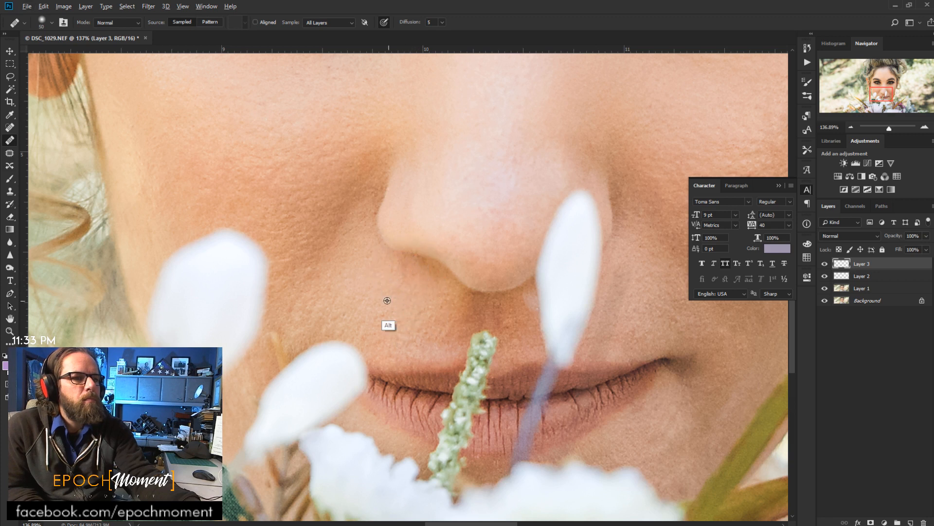
{"action": "left_click", "coordinate": [347, 321], "text": "alt"}
{"action": "left_click_drag", "start_coordinate": [363, 262], "coordinate": [392, 280]}
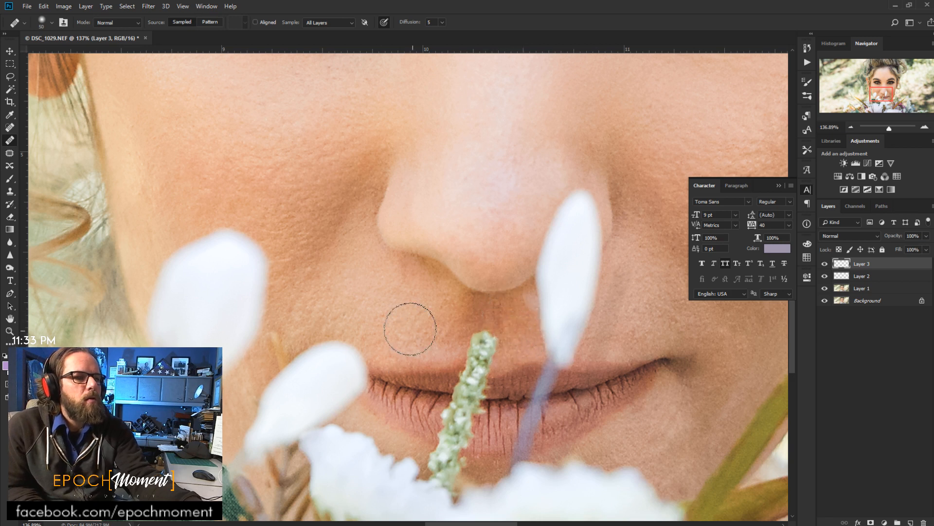
{"action": "mouse_move", "coordinate": [410, 328]}
{"action": "left_mouse_down"}
{"action": "mouse_move", "coordinate": [385, 314]}
{"action": "mouse_move", "coordinate": [436, 330]}
{"action": "left_mouse_up"}
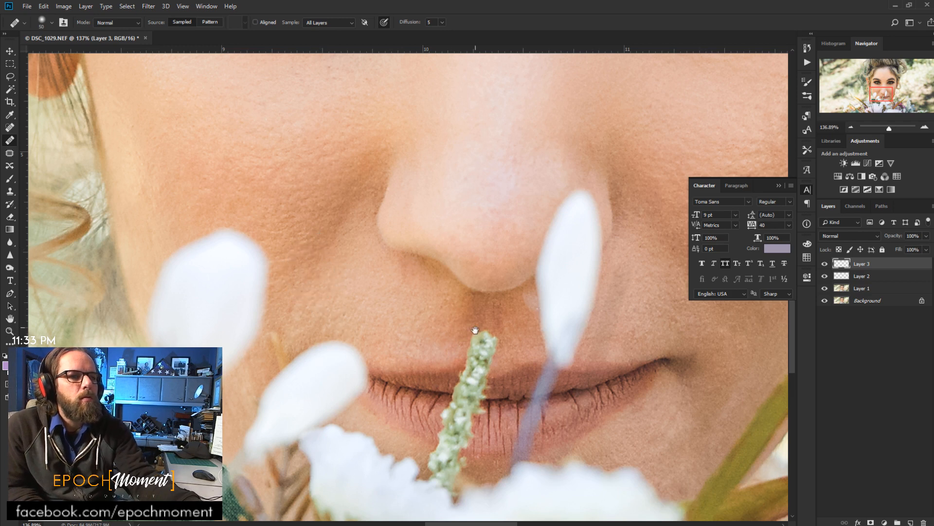
- Examine the mouth, cheeks and under-eye areas up close for remaining blemishes, and review the whole retouched portrait zoomed out
{"action": "left_click_drag", "start_coordinate": [608, 388], "coordinate": [443, 307]}
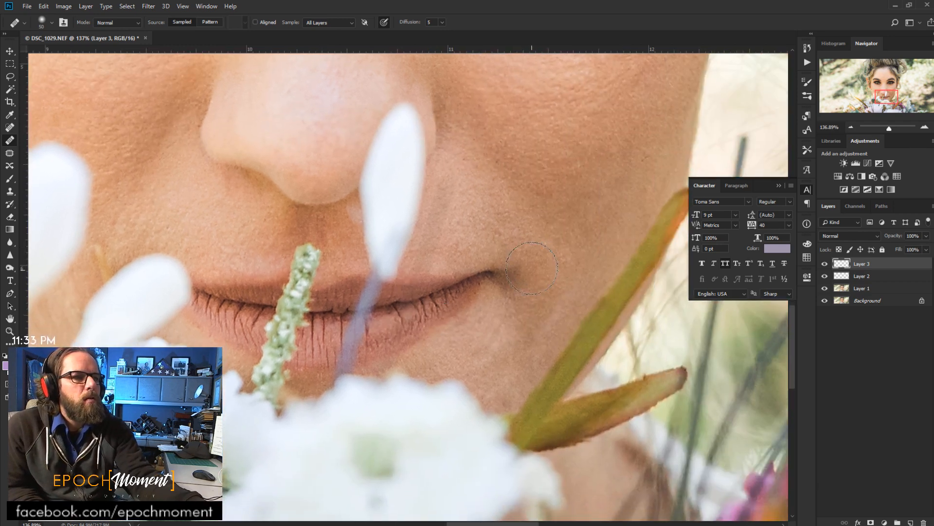
{"action": "left_click_drag", "start_coordinate": [507, 302], "coordinate": [478, 373]}
{"action": "left_click_drag", "start_coordinate": [480, 322], "coordinate": [458, 385]}
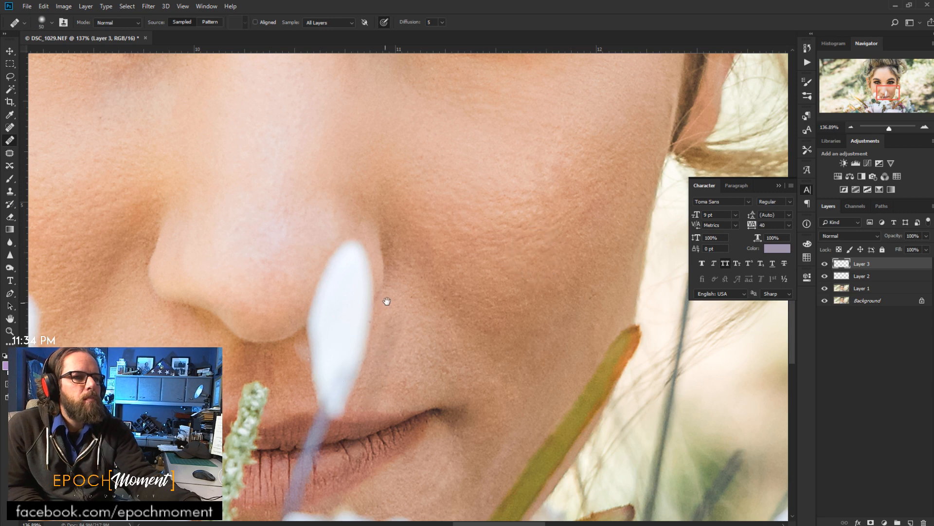
{"action": "left_click_drag", "start_coordinate": [386, 298], "coordinate": [457, 399]}
{"action": "left_click_drag", "start_coordinate": [492, 344], "coordinate": [509, 389]}
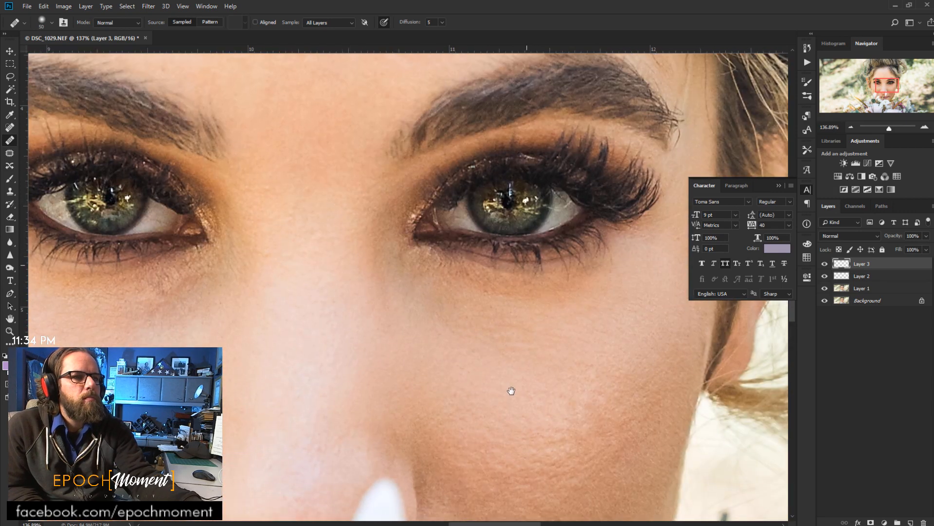
{"action": "left_click_drag", "start_coordinate": [397, 304], "coordinate": [407, 314]}
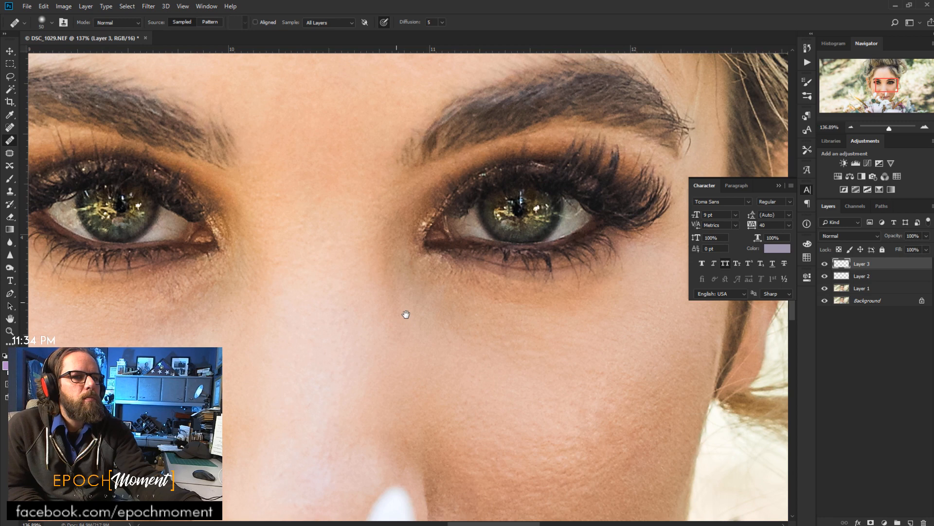
{"action": "left_click", "coordinate": [10, 128]}
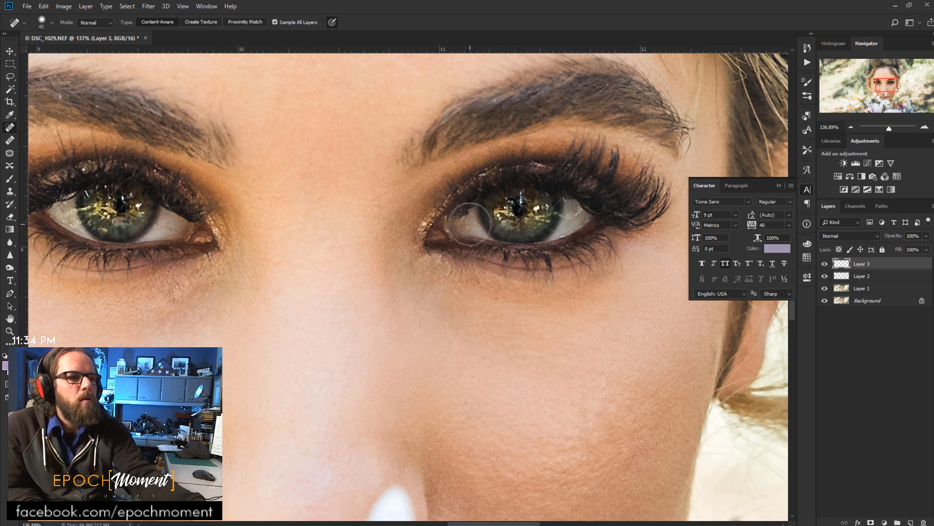
{"action": "scroll", "coordinate": [341, 233], "scroll_direction": "left", "scroll_amount": 5}
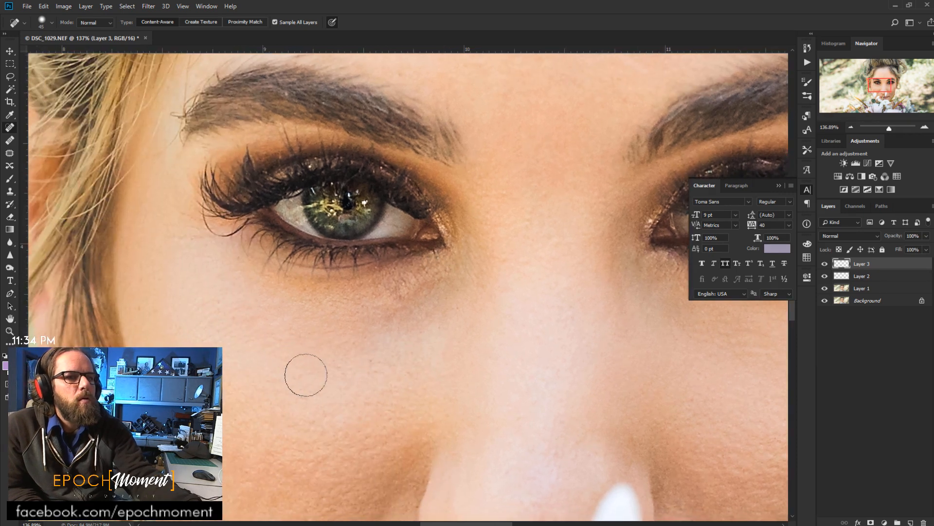
{"action": "left_click_drag", "start_coordinate": [294, 445], "coordinate": [316, 294]}
{"action": "left_click_drag", "start_coordinate": [451, 432], "coordinate": [339, 238]}
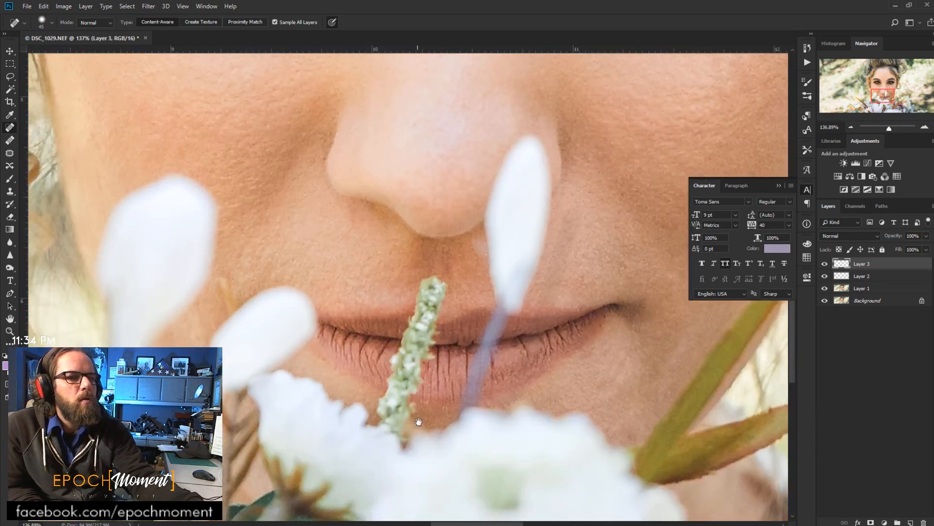
{"action": "left_click", "coordinate": [853, 127]}
{"action": "left_click", "coordinate": [852, 126]}
{"action": "left_click", "coordinate": [853, 127]}
{"action": "left_click", "coordinate": [853, 126]}
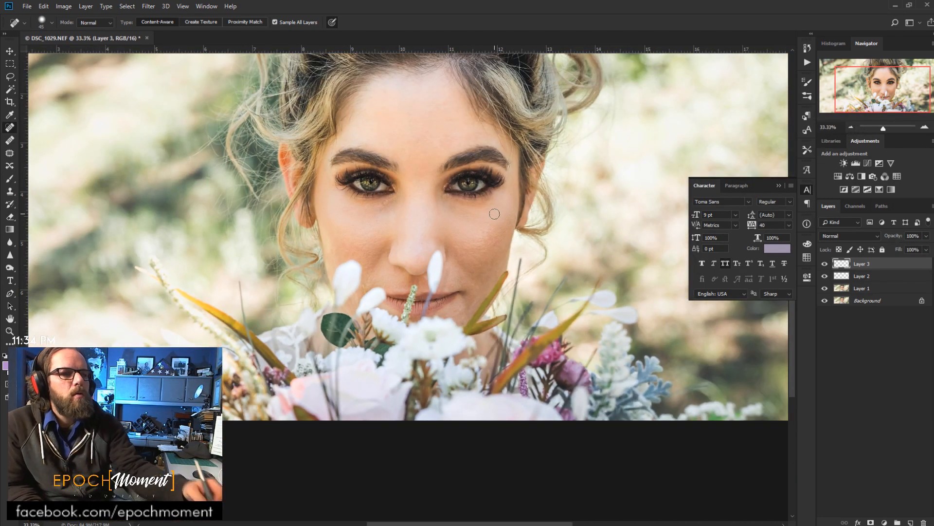
{"action": "scroll", "coordinate": [474, 112], "scroll_direction": "up", "scroll_amount": 1}
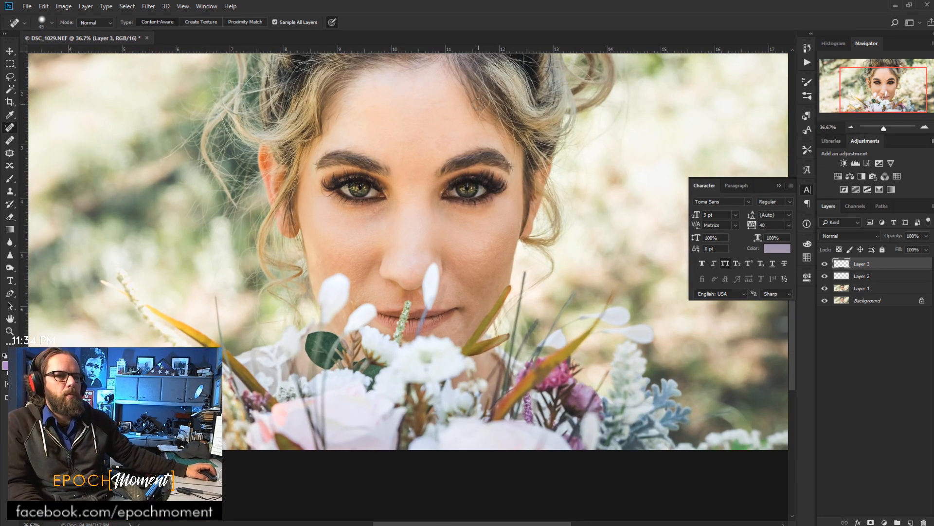
- Compare the face with and without the Layer 3 retouching by hiding and restoring that layer
{"action": "scroll", "coordinate": [480, 103], "scroll_direction": "up", "scroll_amount": 1}
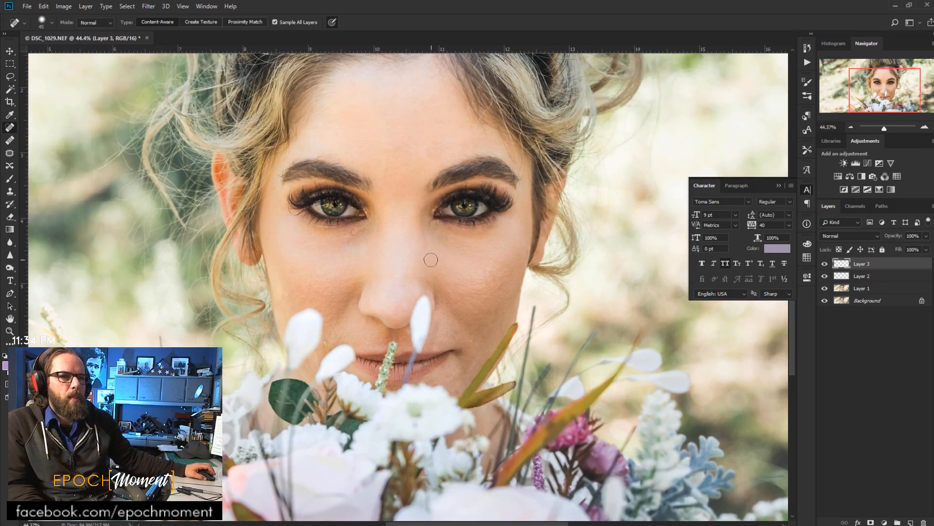
{"action": "left_click", "coordinate": [824, 264]}
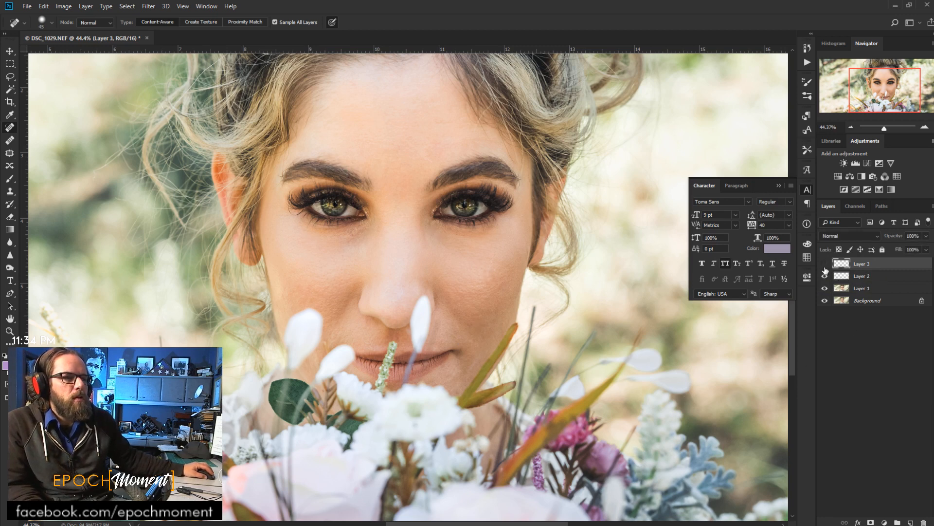
{"action": "left_click", "coordinate": [825, 264]}
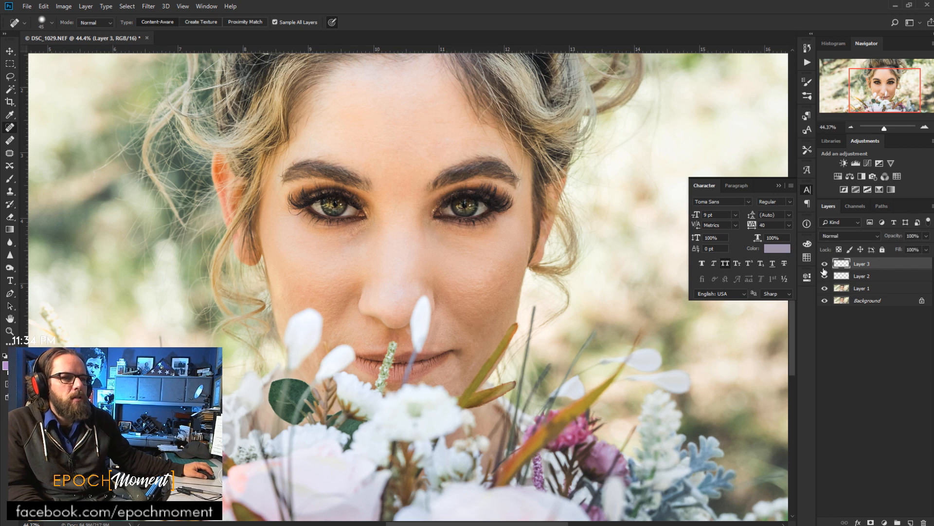
- Smooth the textured skin on the image-right cheek with the Healing Brush, sampling cleaner skin nearby
{"action": "scroll", "coordinate": [525, 302], "scroll_direction": "up", "scroll_amount": 2}
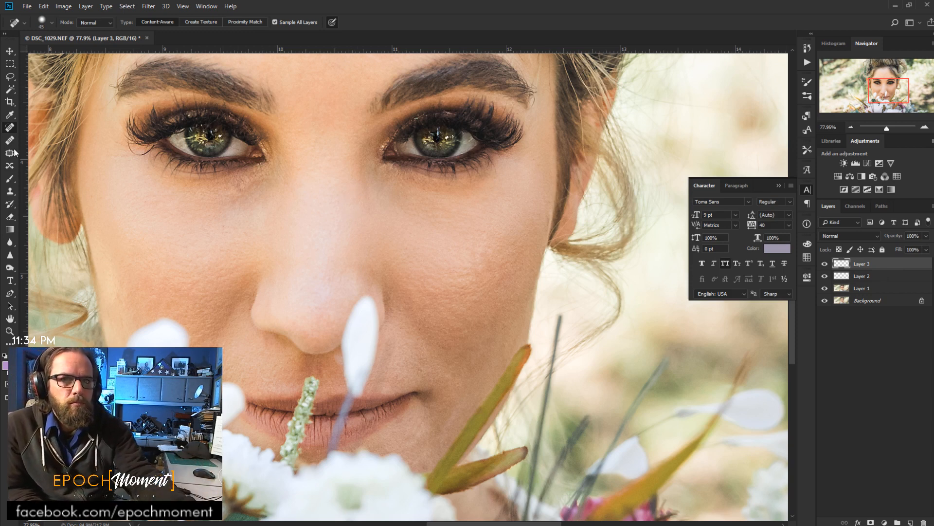
{"action": "key", "text": "shift+j"}
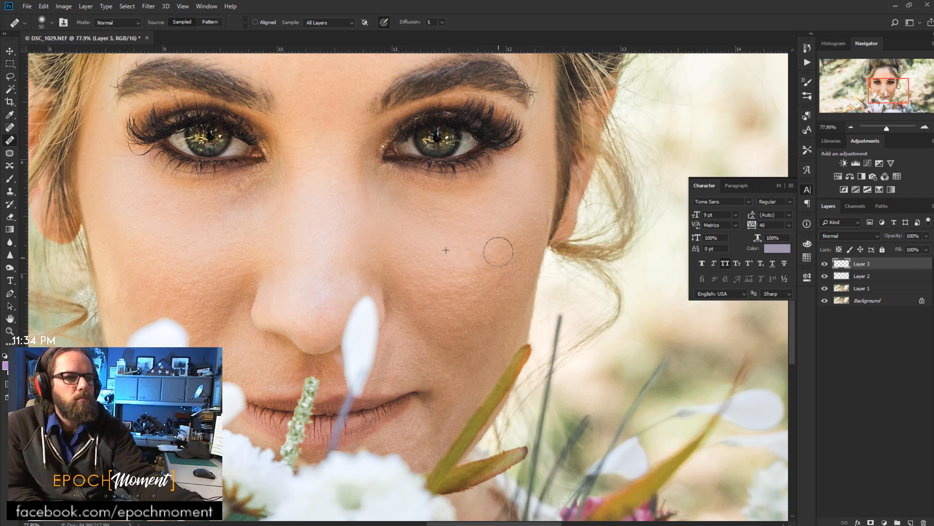
{"action": "mouse_move", "coordinate": [506, 259]}
{"action": "left_mouse_down"}
{"action": "mouse_move", "coordinate": [468, 325]}
{"action": "mouse_move", "coordinate": [493, 270]}
{"action": "mouse_move", "coordinate": [482, 287]}
{"action": "mouse_move", "coordinate": [515, 294]}
{"action": "mouse_move", "coordinate": [519, 256]}
{"action": "mouse_move", "coordinate": [502, 273]}
{"action": "mouse_move", "coordinate": [516, 250]}
{"action": "mouse_move", "coordinate": [488, 325]}
{"action": "mouse_move", "coordinate": [470, 292]}
{"action": "left_mouse_up"}
{"action": "left_click", "coordinate": [510, 272], "text": "alt"}
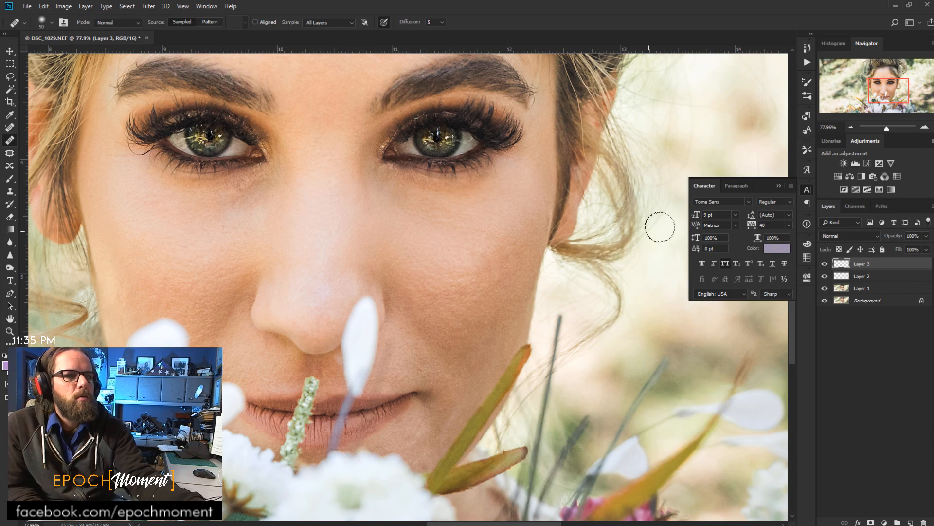
- Collapse the Character panel and inspect the retouched portrait both as a whole and up close on the face
{"action": "left_click", "coordinate": [850, 128]}
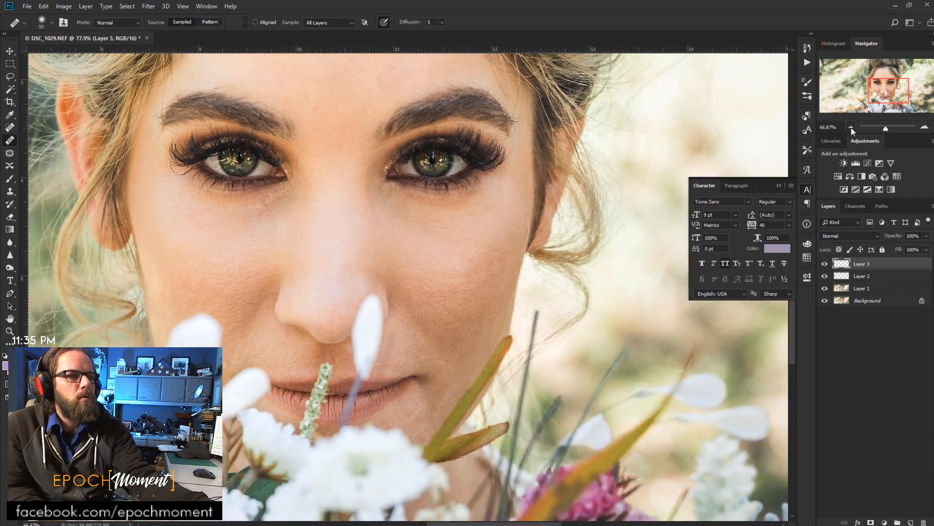
{"action": "left_click", "coordinate": [851, 127]}
{"action": "left_click", "coordinate": [851, 128]}
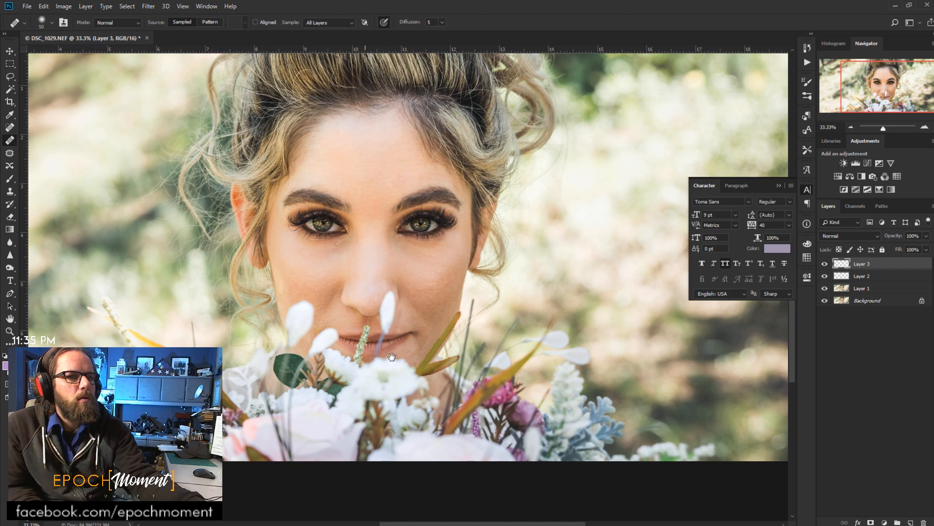
{"action": "left_click_drag", "start_coordinate": [392, 356], "coordinate": [512, 317]}
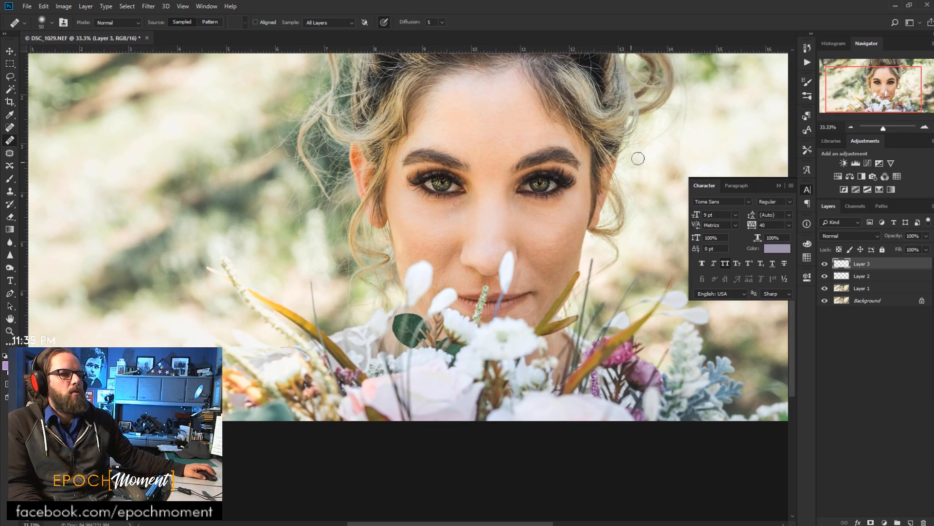
{"action": "left_click", "coordinate": [779, 185]}
{"action": "scroll", "coordinate": [545, 201], "scroll_direction": "down", "scroll_amount": 4}
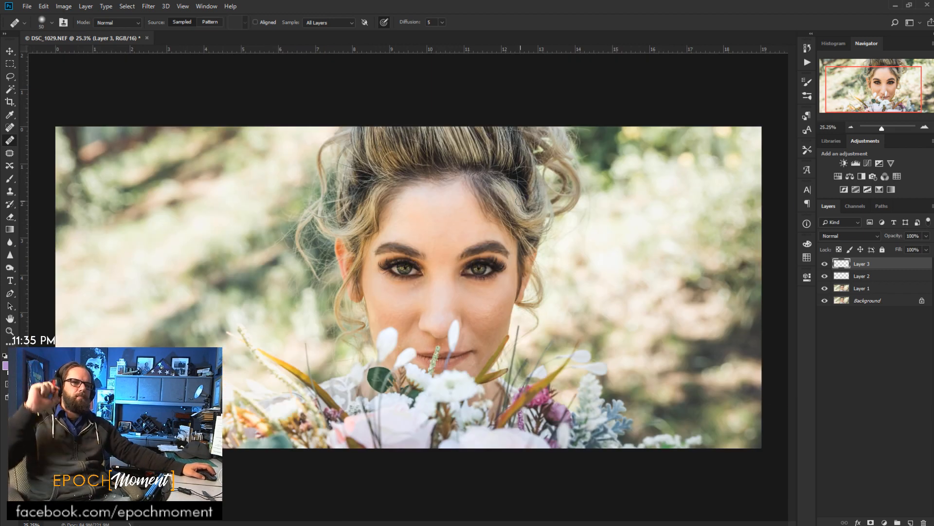
{"action": "scroll", "coordinate": [442, 284], "scroll_direction": "up", "scroll_amount": 7}
{"action": "scroll", "coordinate": [442, 283], "scroll_direction": "up", "scroll_amount": 3}
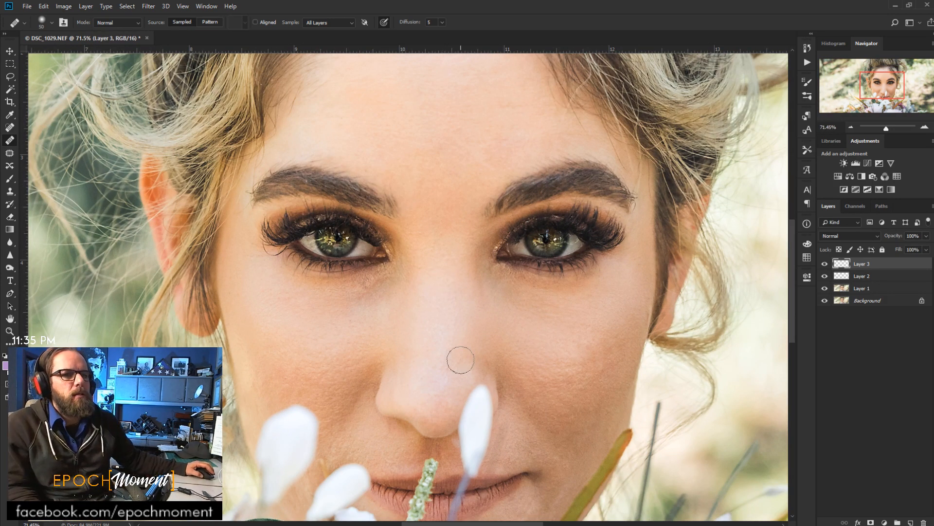
{"action": "scroll", "coordinate": [467, 353], "scroll_direction": "down", "scroll_amount": 3}
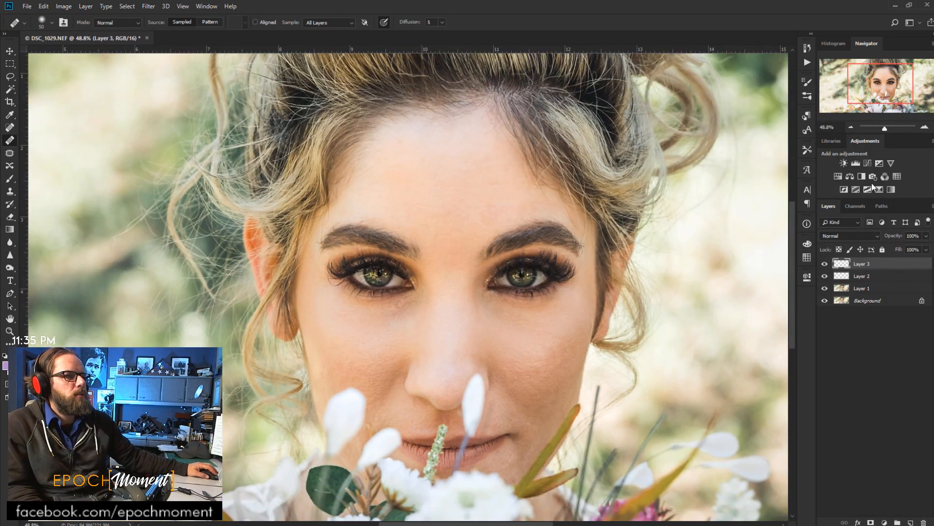
- Add a Curves adjustment with RGB points at input 79, output 72 and input 181, output 184, and move the black point to input 6
{"action": "left_click", "coordinate": [869, 164]}
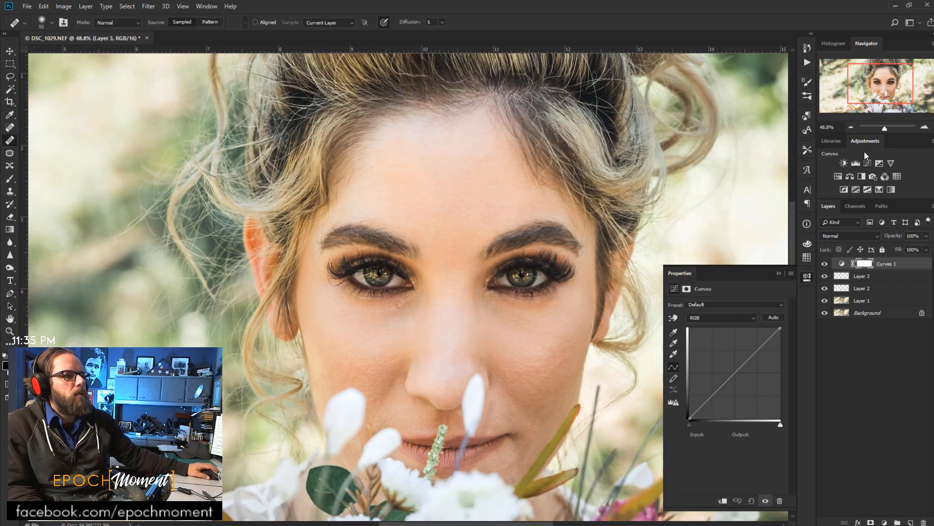
{"action": "left_click", "coordinate": [718, 391]}
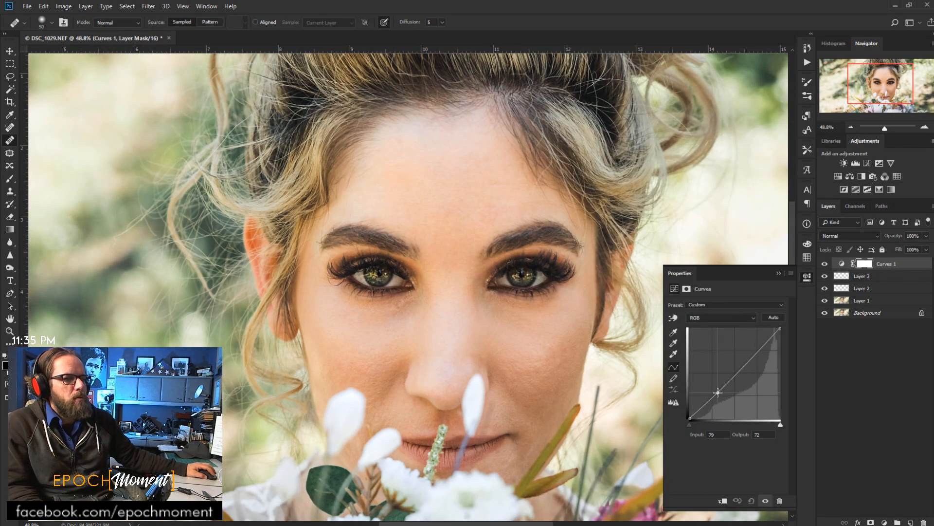
{"action": "left_click", "coordinate": [754, 354]}
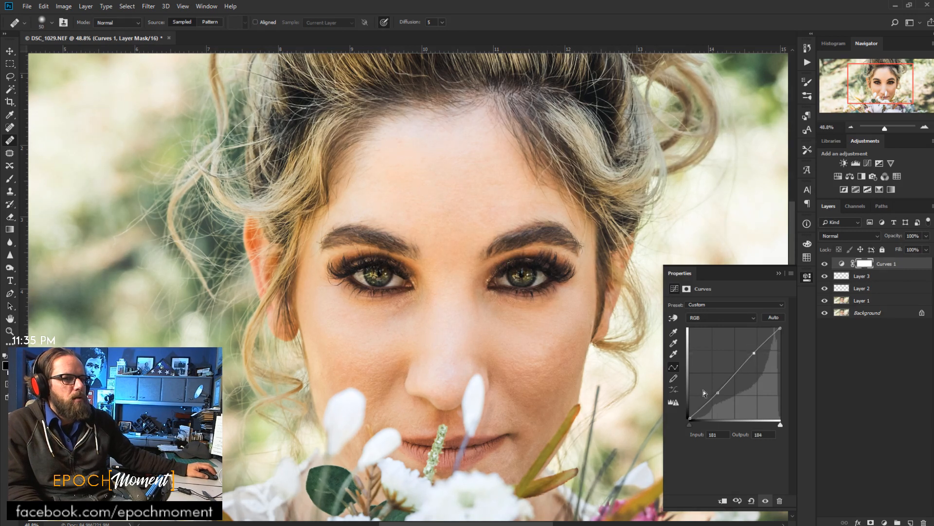
{"action": "left_click_drag", "start_coordinate": [688, 418], "coordinate": [692, 418]}
- On the Red channel curve, anchor highlight and shadow points and lift the black point to output 17
{"action": "left_click", "coordinate": [721, 317]}
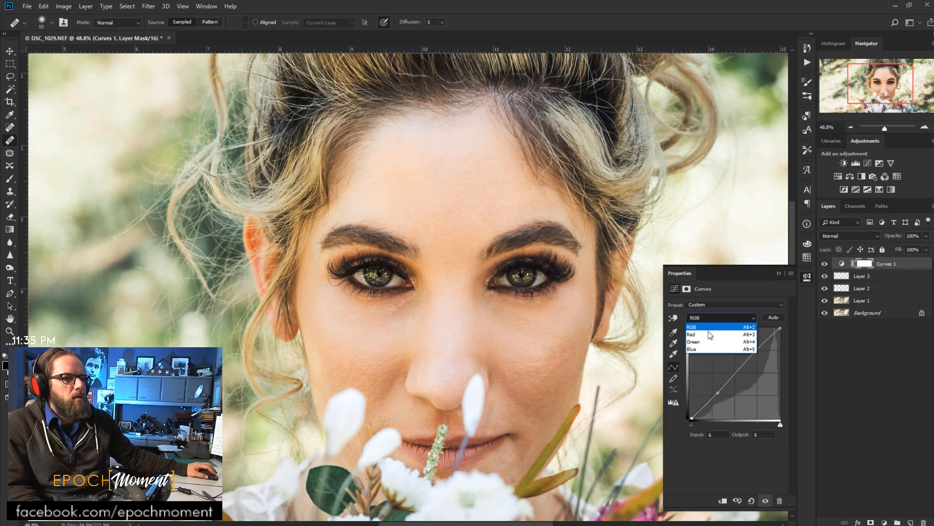
{"action": "left_click", "coordinate": [716, 327]}
{"action": "left_click", "coordinate": [753, 356]}
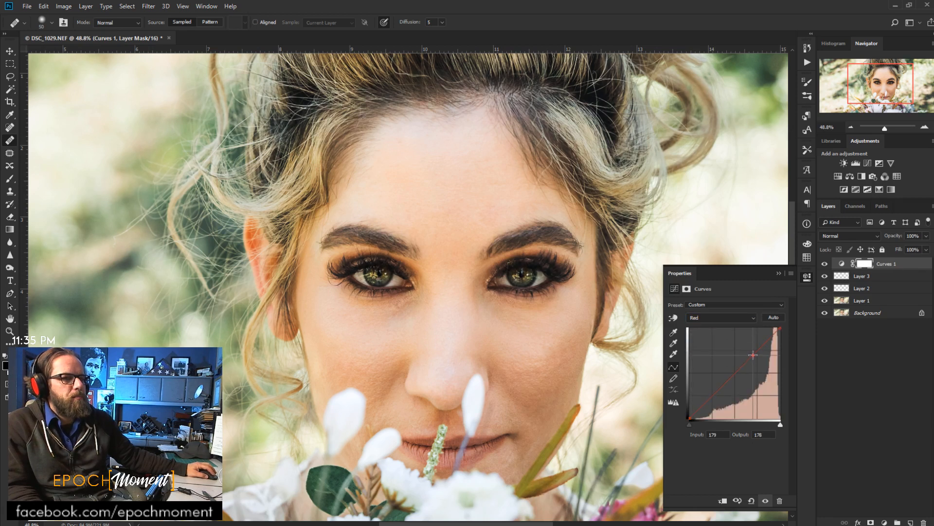
{"action": "left_click_drag", "start_coordinate": [716, 391], "coordinate": [687, 413]}
{"action": "scroll", "coordinate": [446, 341], "scroll_direction": "down", "scroll_amount": 7}
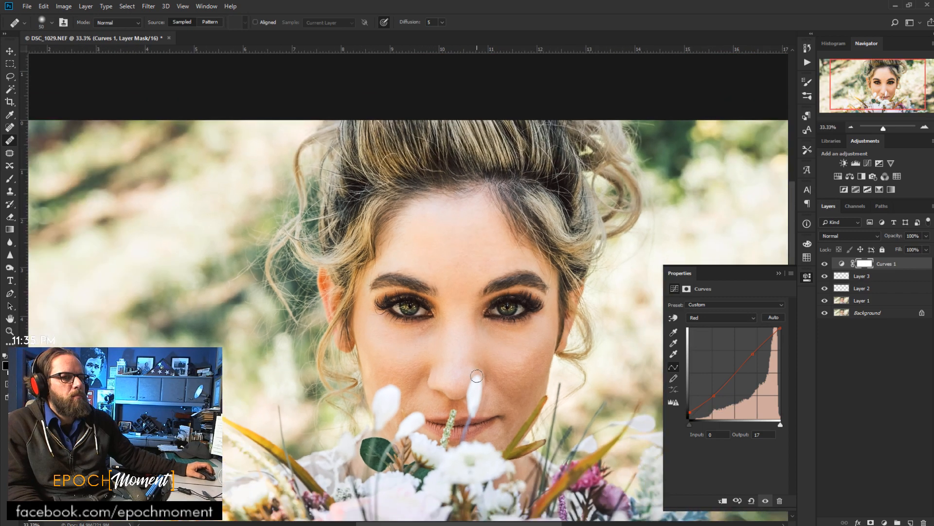
{"action": "scroll", "coordinate": [446, 341], "scroll_direction": "up", "scroll_amount": 5}
{"action": "scroll", "coordinate": [445, 341], "scroll_direction": "up", "scroll_amount": 1}
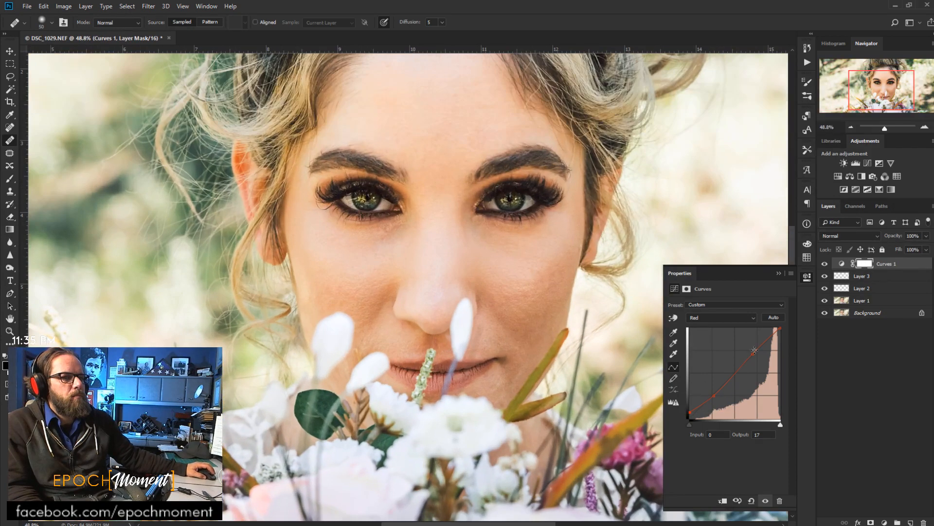
- On the Blue channel curve, raise the shadows to input 71, output 79 and anchor the highlights at input 189, output 190
{"action": "left_click", "coordinate": [716, 317]}
{"action": "left_click", "coordinate": [710, 349]}
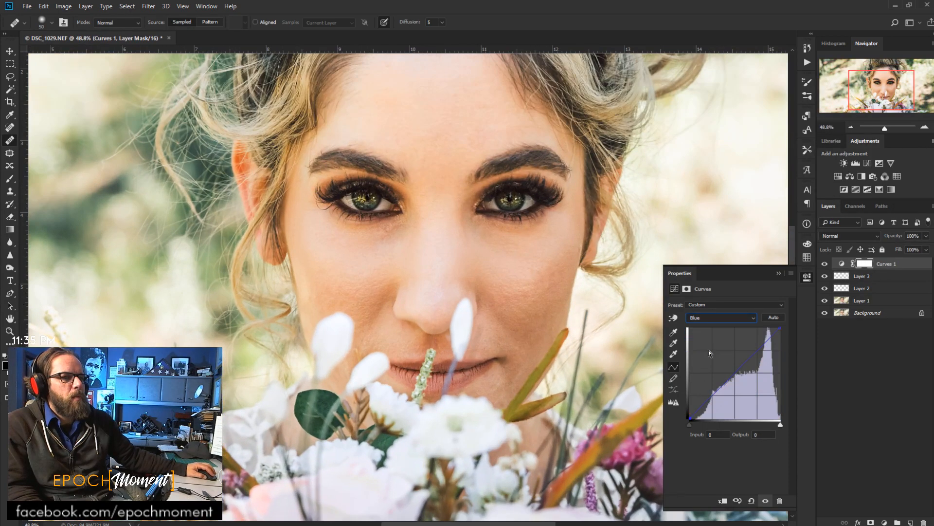
{"action": "left_click", "coordinate": [756, 351]}
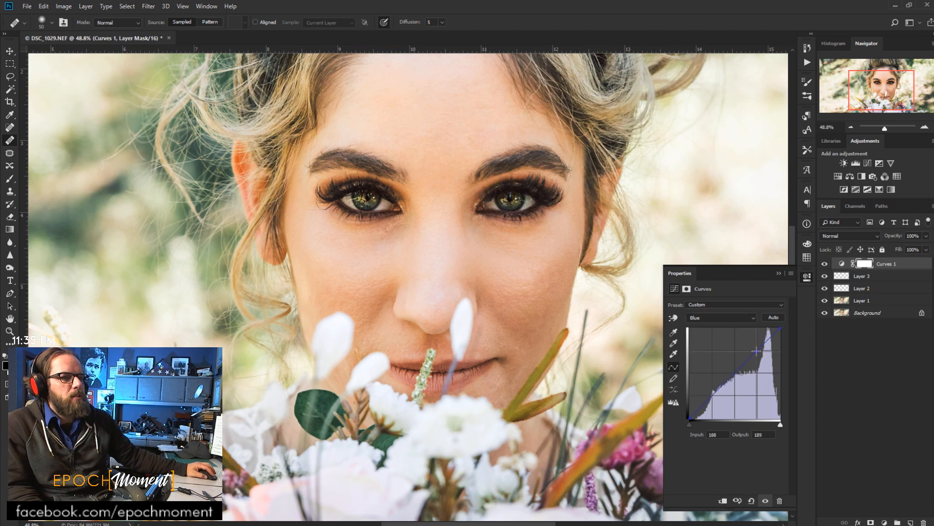
{"action": "left_click", "coordinate": [716, 393]}
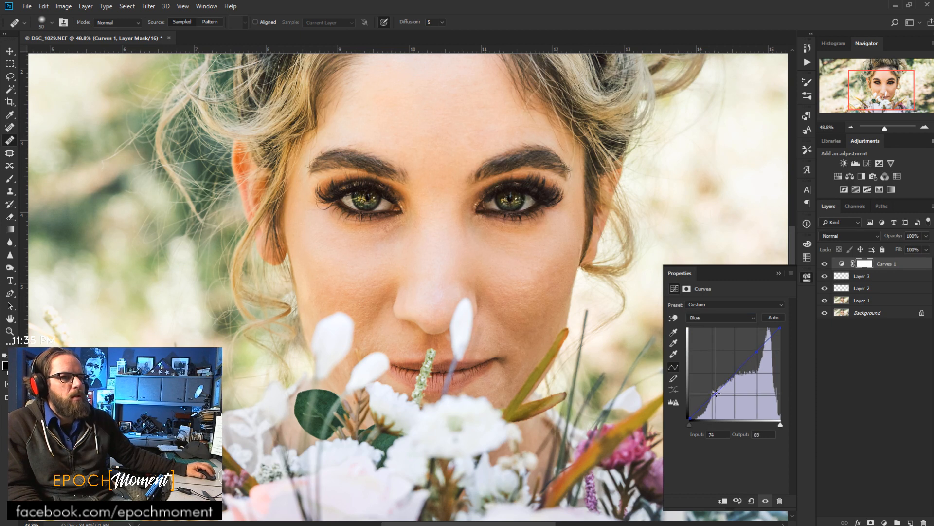
{"action": "mouse_move", "coordinate": [716, 393]}
{"action": "left_mouse_down"}
{"action": "mouse_move", "coordinate": [687, 415]}
{"action": "mouse_move", "coordinate": [686, 405]}
{"action": "mouse_move", "coordinate": [693, 414]}
{"action": "mouse_move", "coordinate": [715, 390]}
{"action": "left_mouse_up"}
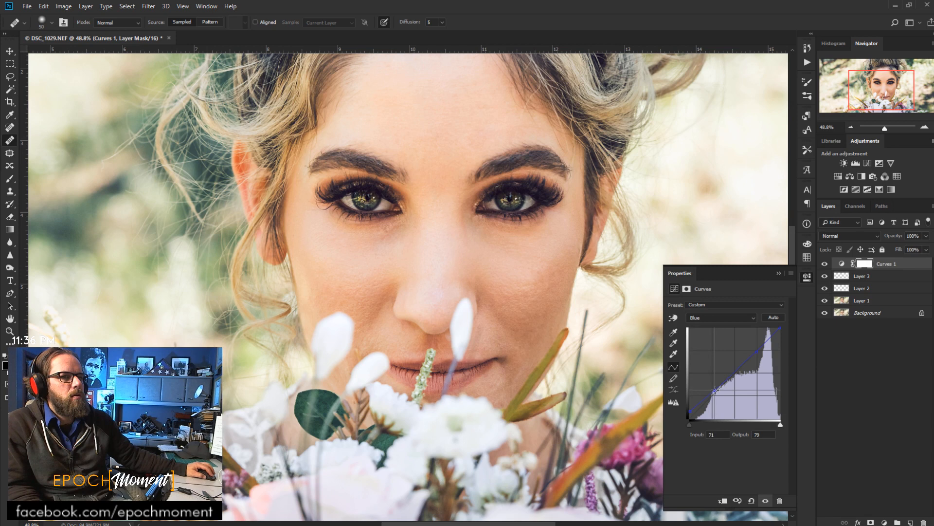
{"action": "left_click", "coordinate": [757, 350]}
{"action": "left_click_drag", "start_coordinate": [757, 350], "coordinate": [758, 352]}
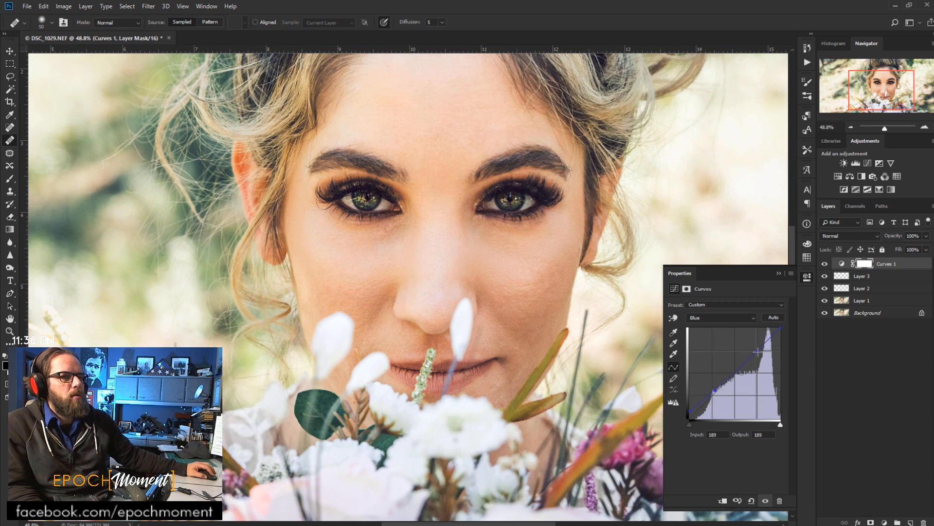
- Compare the portrait with and without the Curves adjustment, and check the whole image zoomed out
{"action": "left_click", "coordinate": [765, 501]}
{"action": "left_click", "coordinate": [764, 501]}
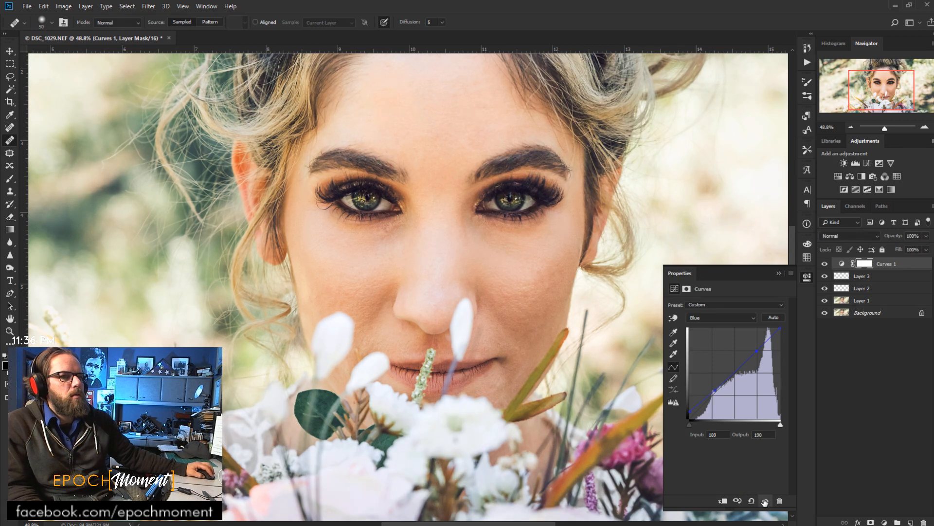
{"action": "left_click", "coordinate": [765, 501]}
{"action": "left_click", "coordinate": [765, 501]}
{"action": "scroll", "coordinate": [428, 330], "scroll_direction": "down", "scroll_amount": 8}
{"action": "scroll", "coordinate": [428, 330], "scroll_direction": "up", "scroll_amount": 4}
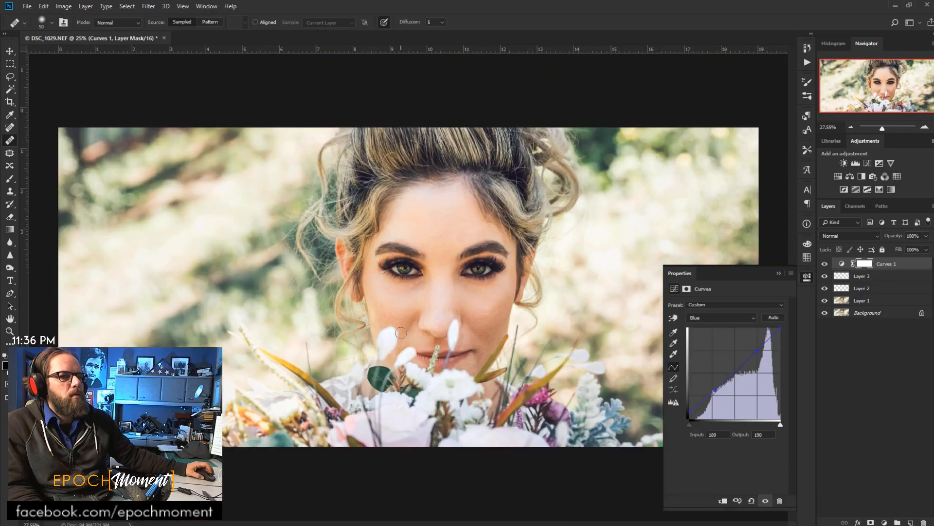
- On the RGB curve, raise the shadow point slightly, return the black point to 0, and keep the highlight point at input 181, output 184
{"action": "left_click", "coordinate": [701, 317]}
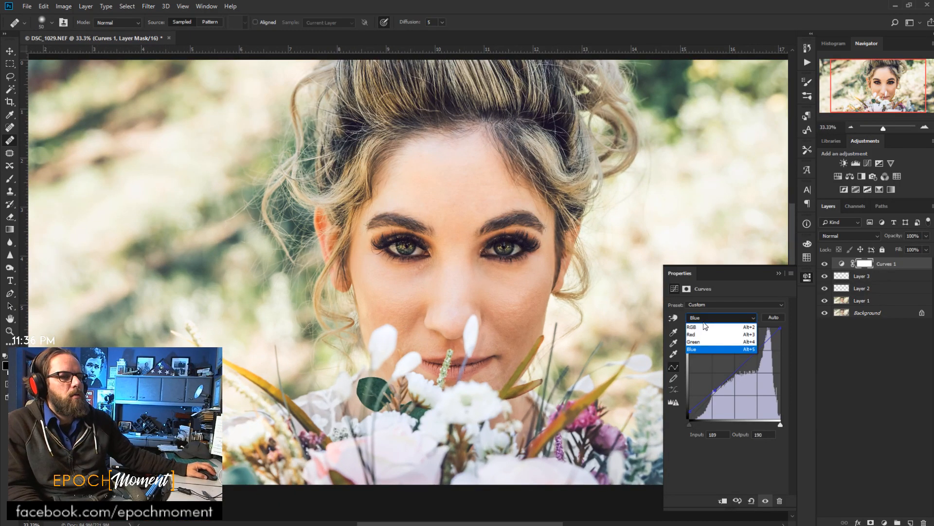
{"action": "left_click", "coordinate": [703, 325]}
{"action": "left_click", "coordinate": [718, 393]}
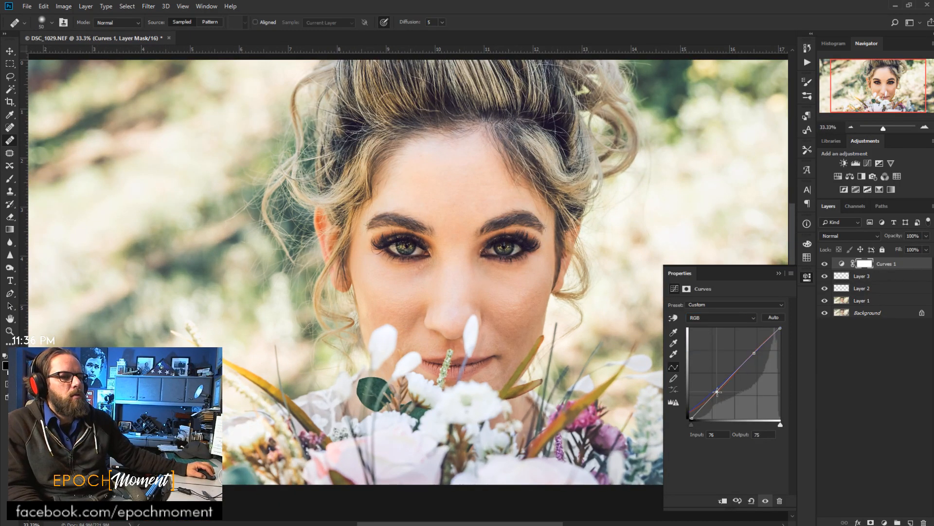
{"action": "left_click_drag", "start_coordinate": [718, 393], "coordinate": [717, 391]}
{"action": "left_click_drag", "start_coordinate": [692, 418], "coordinate": [691, 417]}
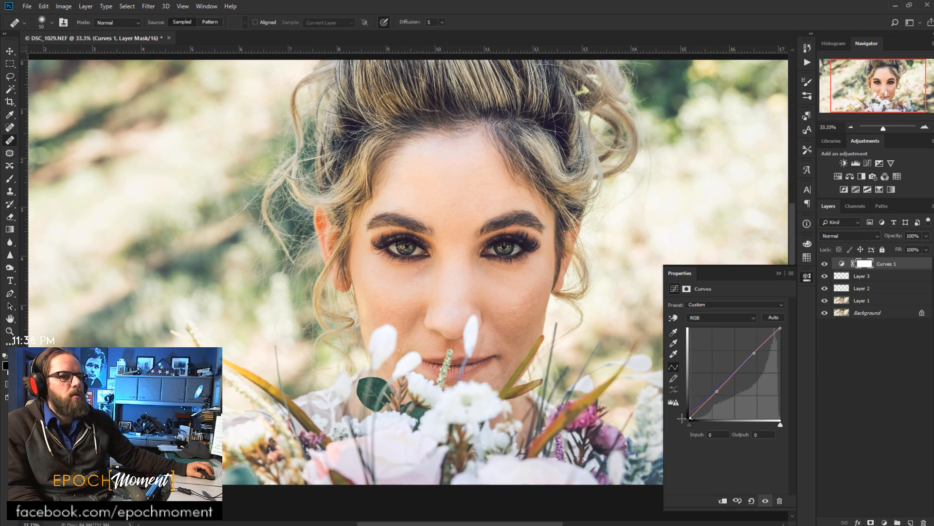
{"action": "left_click_drag", "start_coordinate": [754, 353], "coordinate": [752, 353]}
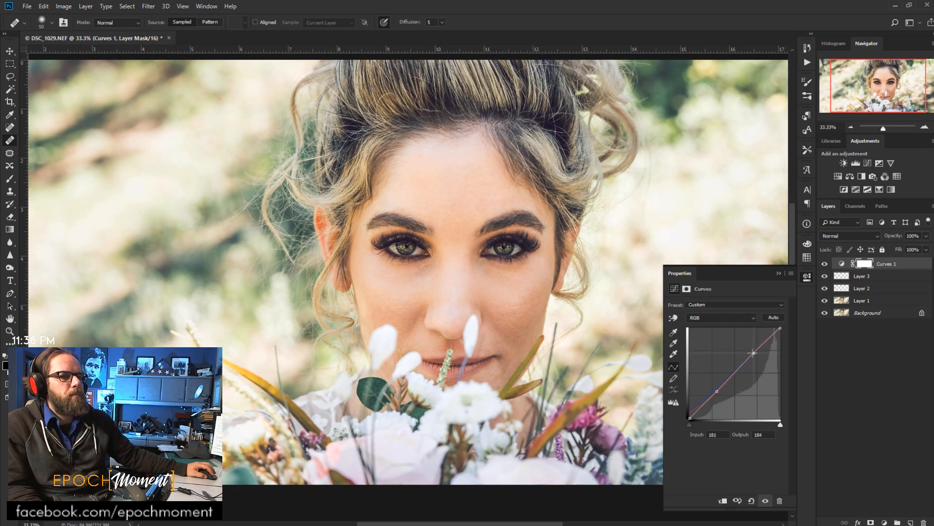
- Check the refined Curves adjustment by switching it off and on and viewing the portrait at different magnifications
{"action": "left_click", "coordinate": [766, 501]}
{"action": "left_click", "coordinate": [766, 502]}
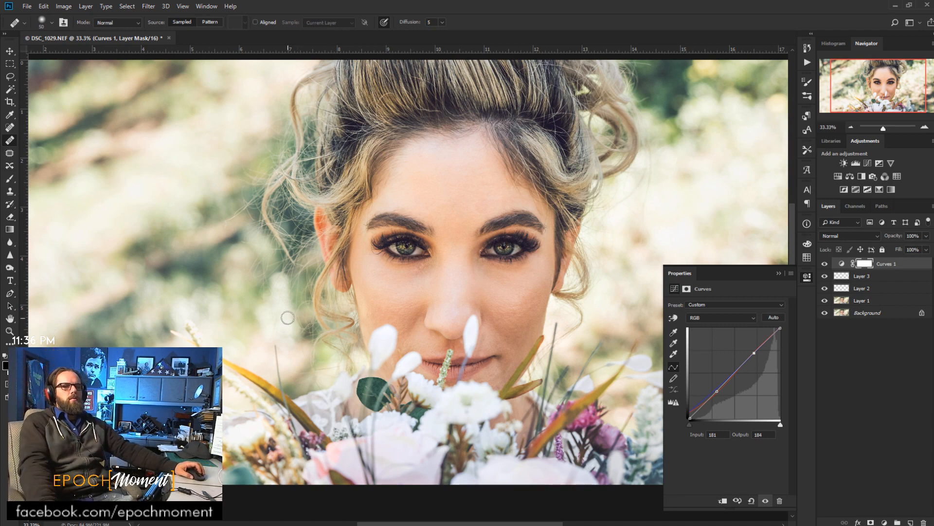
{"action": "scroll", "coordinate": [438, 287], "scroll_direction": "down", "scroll_amount": 2}
{"action": "scroll", "coordinate": [431, 284], "scroll_direction": "up", "scroll_amount": 3}
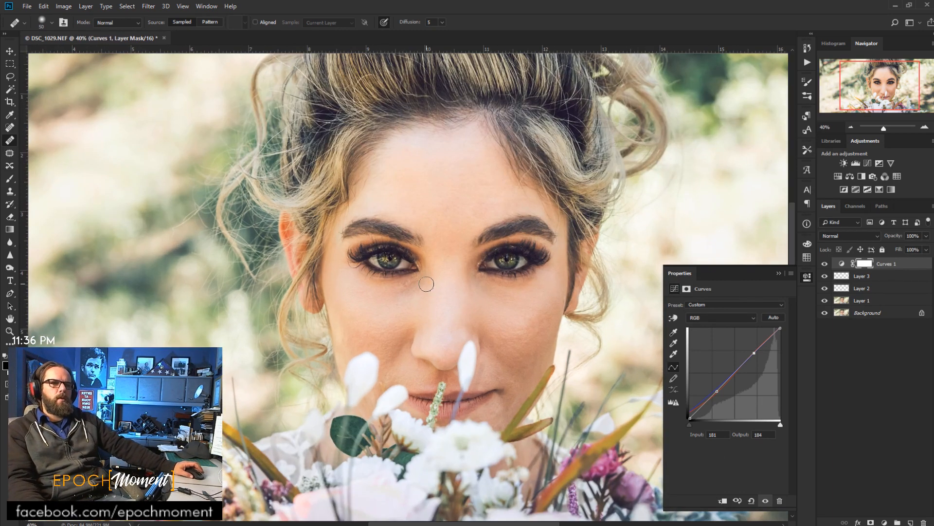
- Add a Selective Color adjustment and reduce the Yellow amount in the Yellows to -25%
{"action": "left_click", "coordinate": [879, 190]}
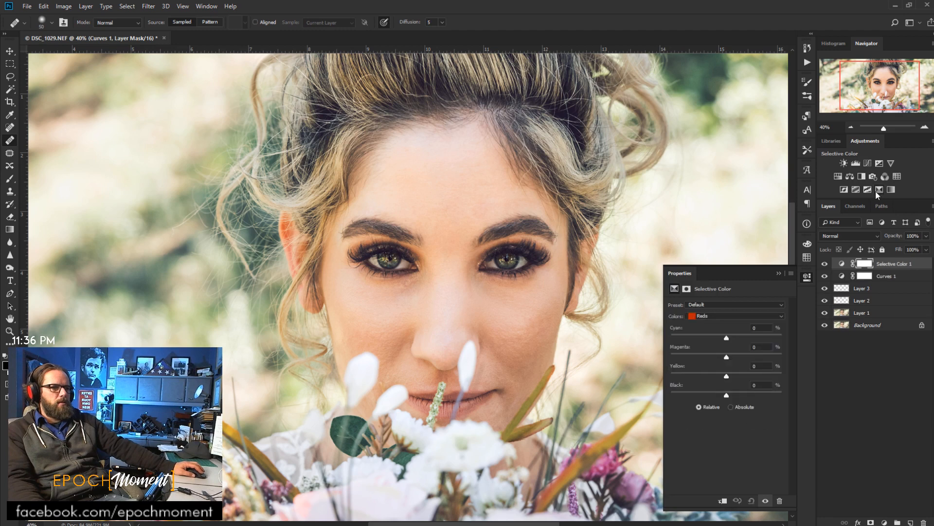
{"action": "left_click", "coordinate": [713, 315]}
{"action": "left_click", "coordinate": [711, 332]}
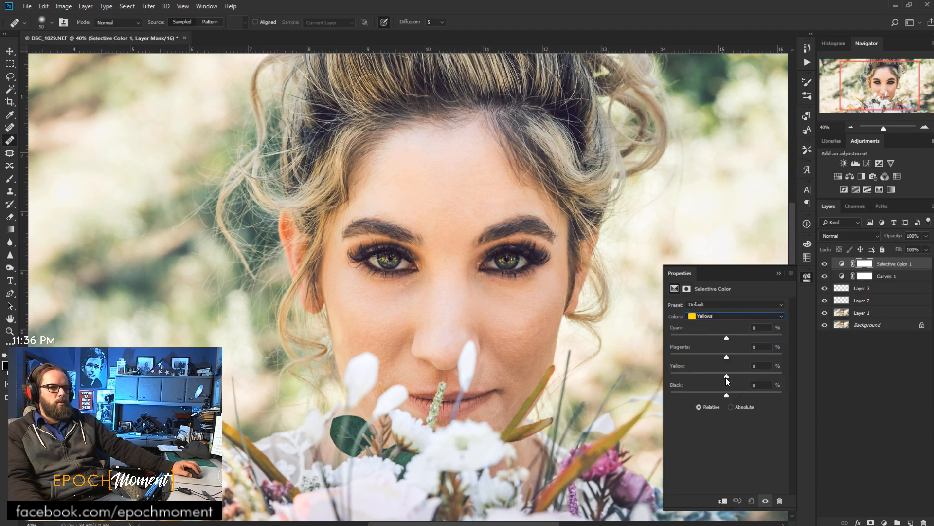
{"action": "left_click_drag", "start_coordinate": [725, 375], "coordinate": [711, 376]}
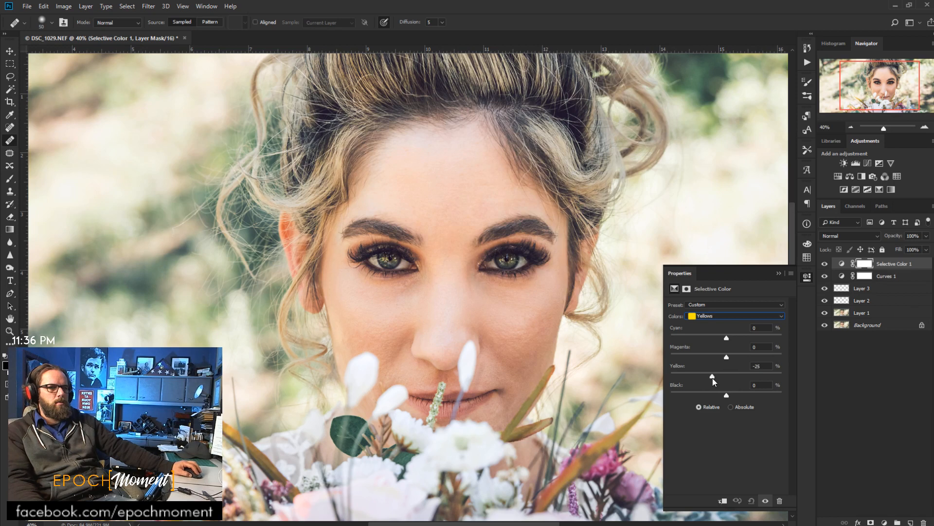
- In the Selective Color Yellows, set Cyan to -12%, Magenta to -4%, Yellow to -25% and Black to +17%
{"action": "left_click_drag", "start_coordinate": [711, 378], "coordinate": [723, 399]}
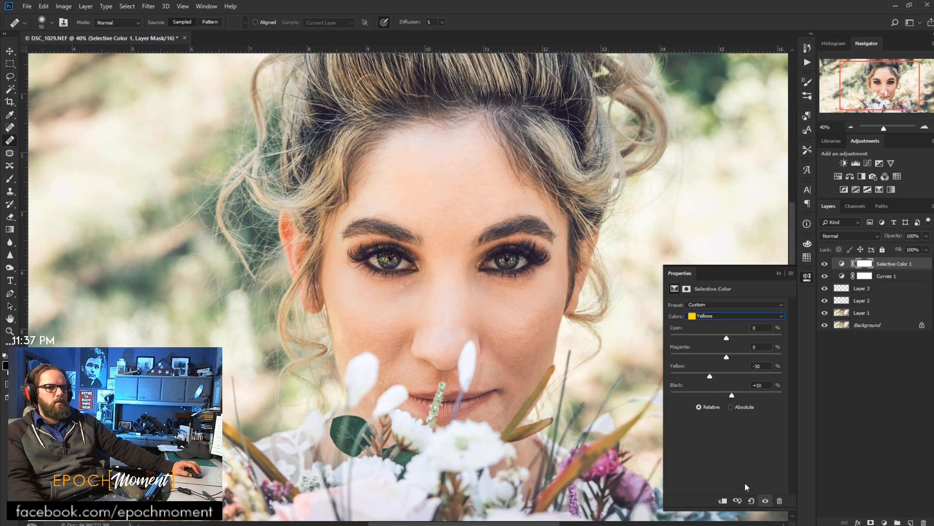
{"action": "left_click", "coordinate": [766, 501]}
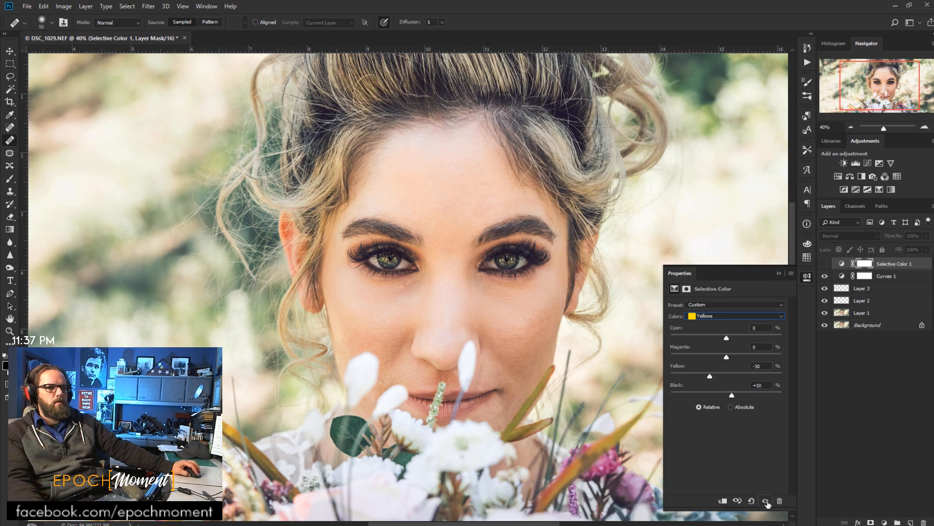
{"action": "left_click", "coordinate": [766, 502]}
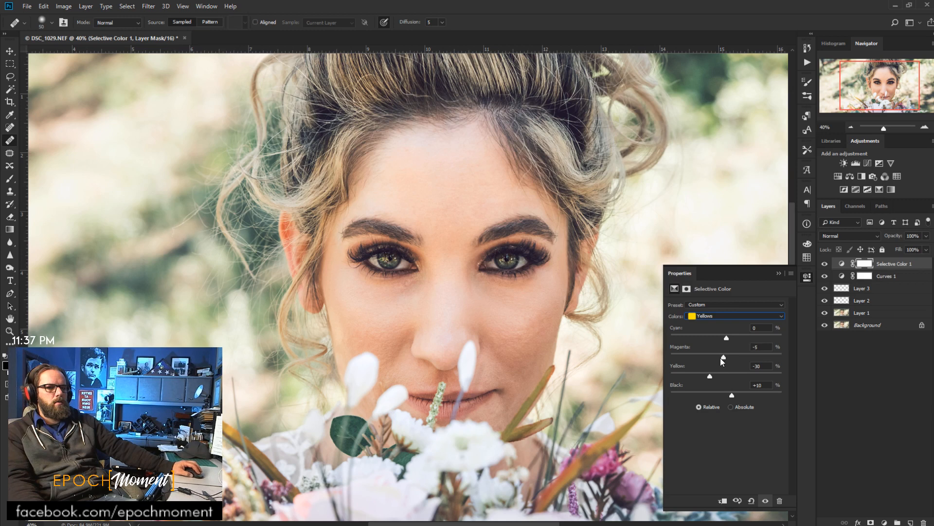
{"action": "left_click_drag", "start_coordinate": [720, 358], "coordinate": [742, 358]}
{"action": "left_click_drag", "start_coordinate": [715, 339], "coordinate": [690, 339]}
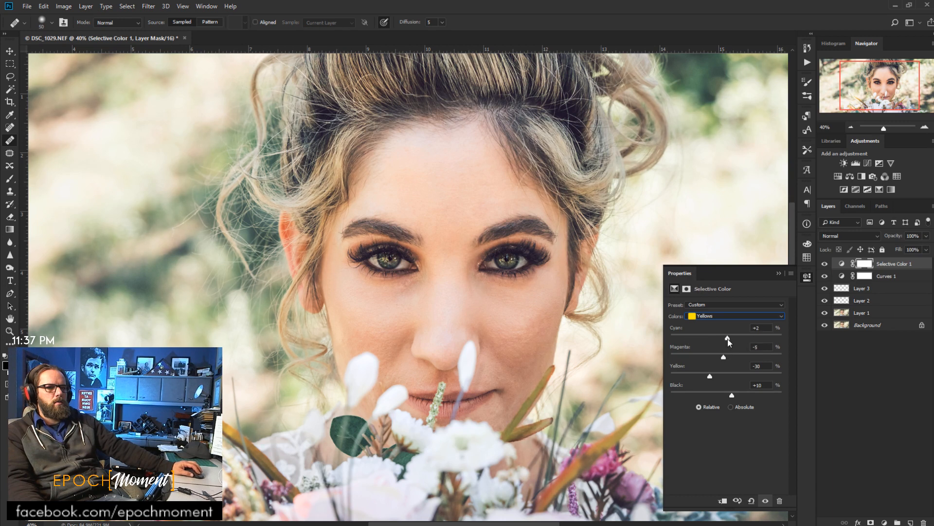
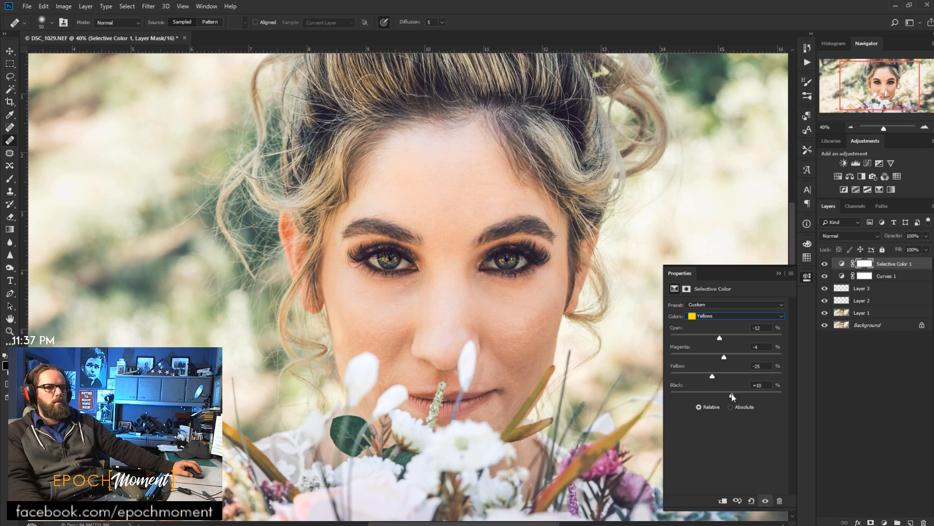
{"action": "left_click_drag", "start_coordinate": [733, 397], "coordinate": [737, 398]}
- Compare the whole portrait with and without the Selective Color adjustment, and check the image with the adjustment settings out of the way
{"action": "left_click", "coordinate": [766, 501]}
{"action": "left_click", "coordinate": [766, 501]}
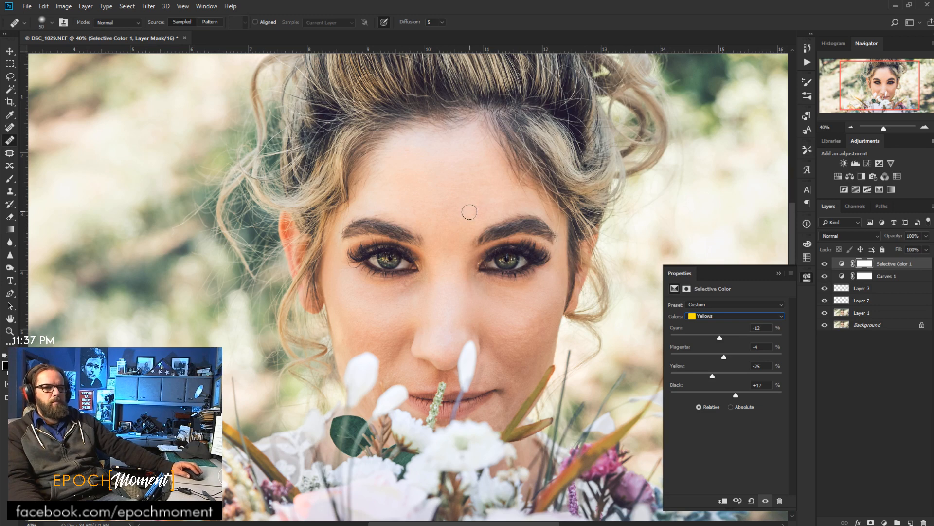
{"action": "key", "text": "v"}
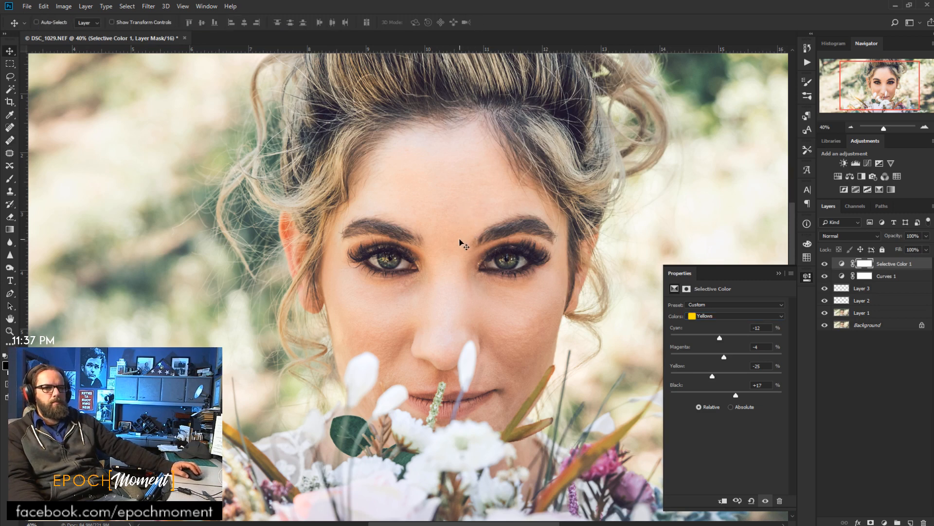
{"action": "key", "text": "ctrl+0"}
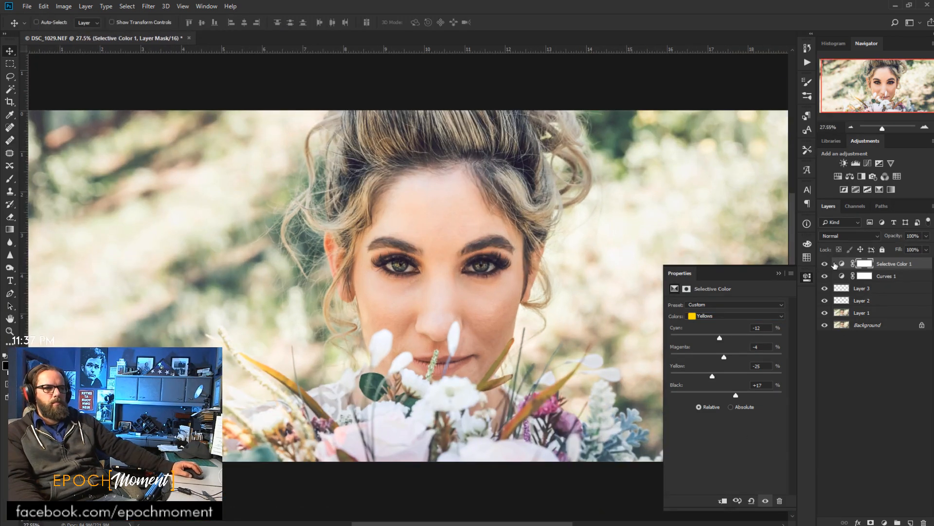
{"action": "left_click", "coordinate": [824, 264]}
{"action": "left_click", "coordinate": [825, 265]}
{"action": "left_click", "coordinate": [824, 265]}
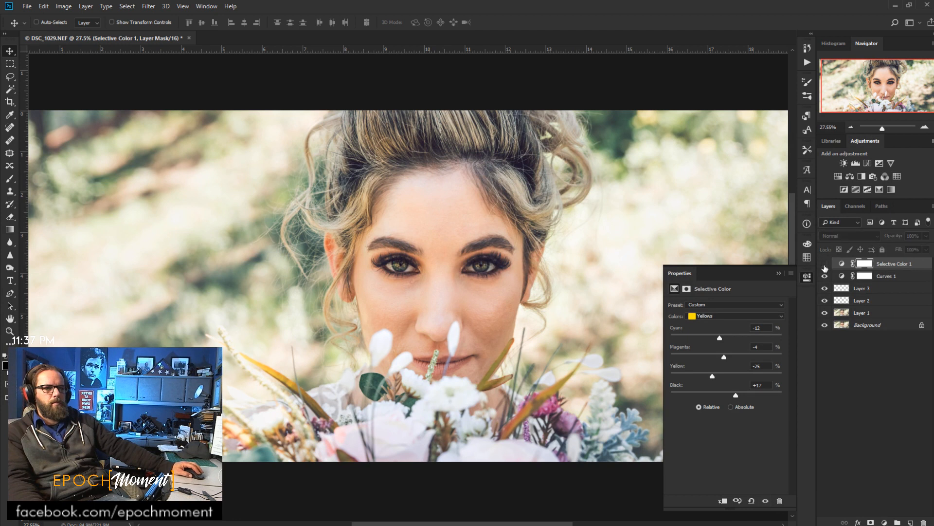
{"action": "left_click", "coordinate": [825, 264]}
{"action": "left_click", "coordinate": [825, 265]}
{"action": "left_click", "coordinate": [825, 265]}
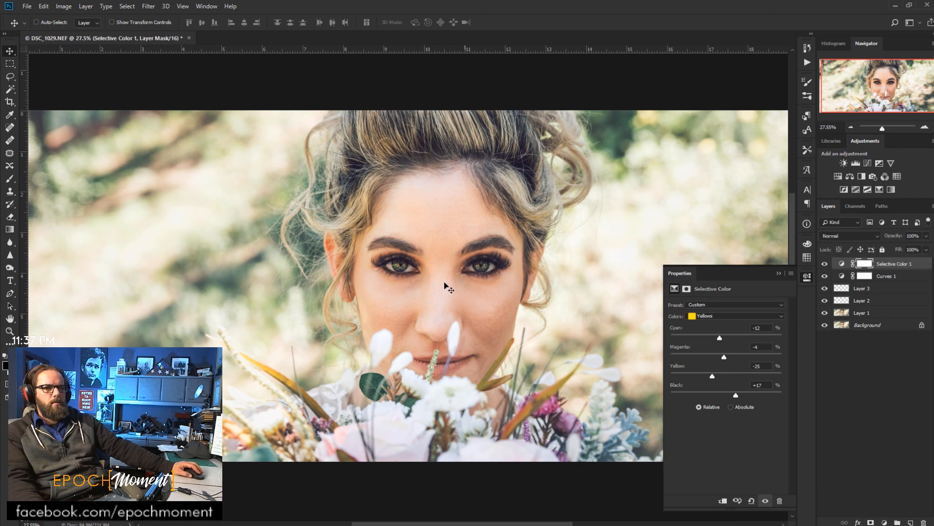
{"action": "left_click", "coordinate": [778, 273]}
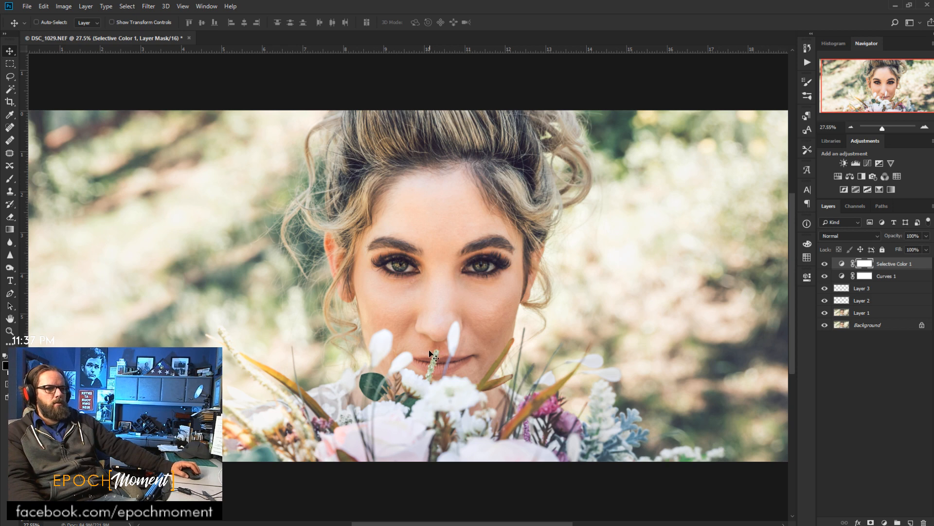
{"action": "scroll", "coordinate": [414, 345], "scroll_direction": "down", "scroll_amount": 1}
{"action": "scroll", "coordinate": [385, 323], "scroll_direction": "up", "scroll_amount": 2}
{"action": "key", "text": "ctrl+0"}
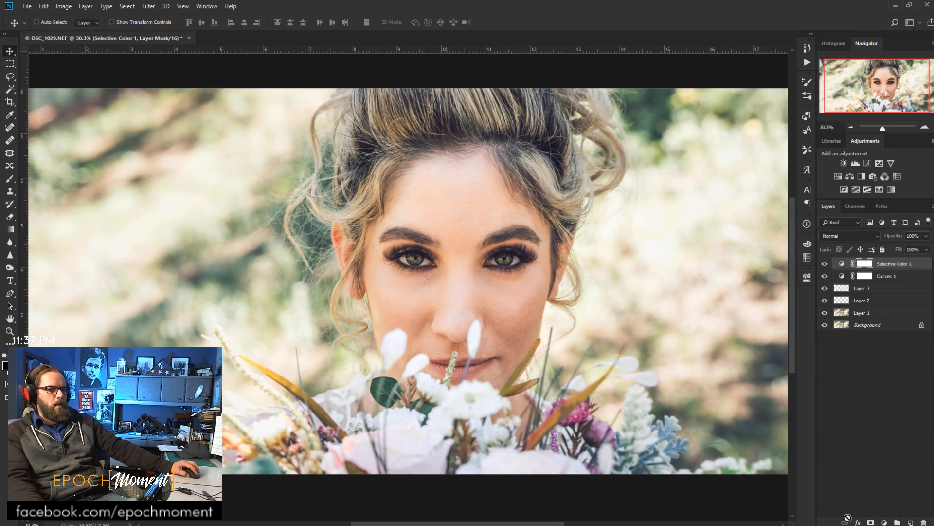
- Add a Gradient Map adjustment above the Selective Color layer and load the Violet, Orange preset
{"action": "left_click", "coordinate": [885, 522]}
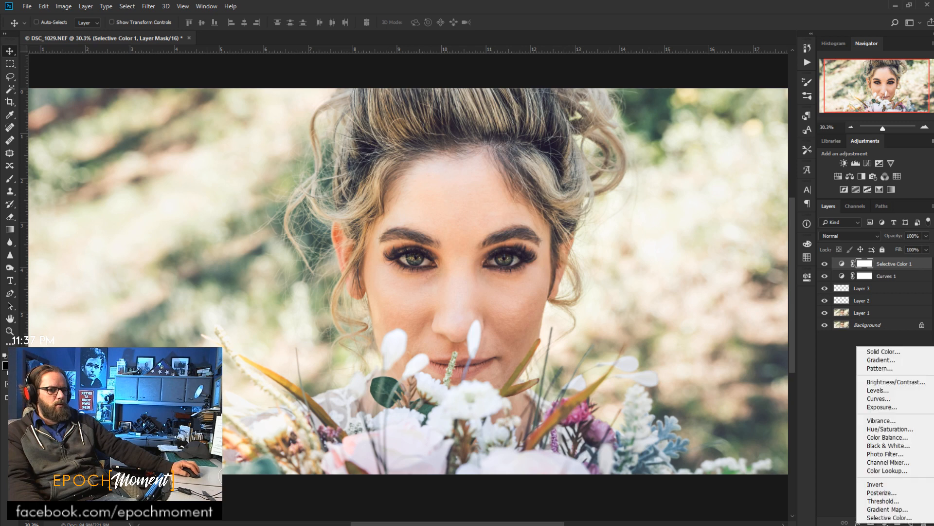
{"action": "left_click", "coordinate": [888, 509]}
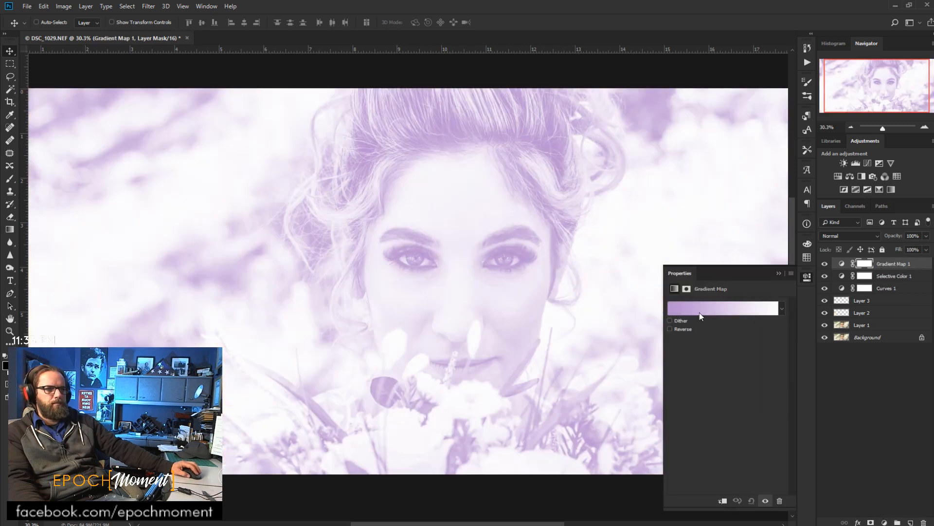
{"action": "left_click", "coordinate": [701, 314]}
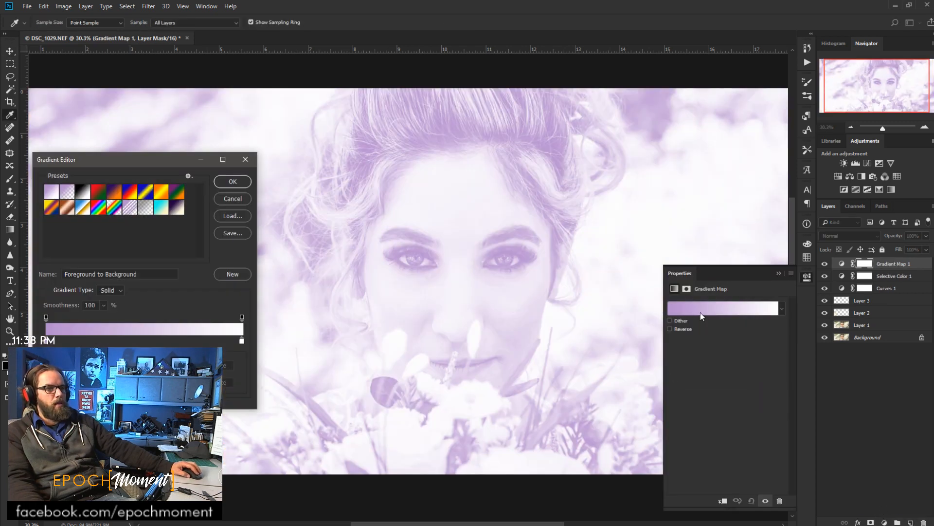
{"action": "left_click", "coordinate": [109, 196]}
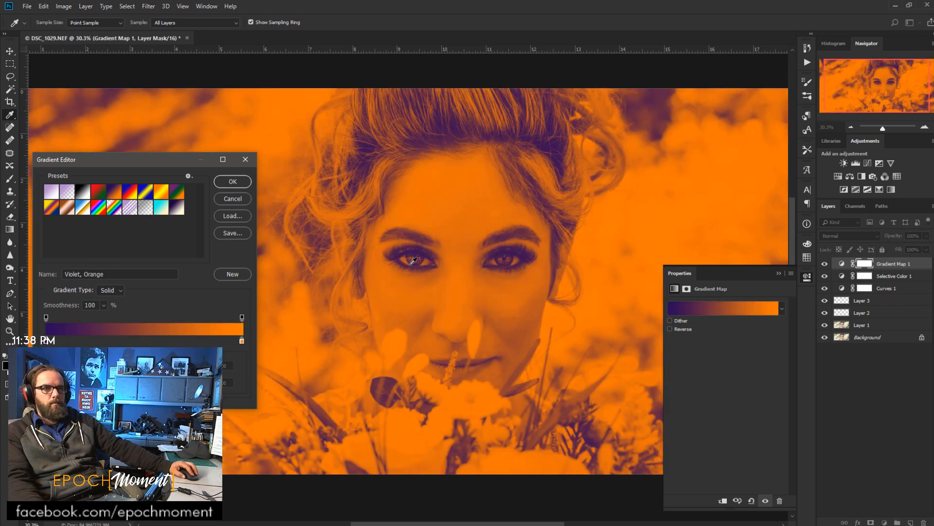
- Change the gradient's highlight colour stop from orange to a soft warm yellow, ffce7a
{"action": "left_click", "coordinate": [241, 341]}
{"action": "double_click", "coordinate": [241, 341]}
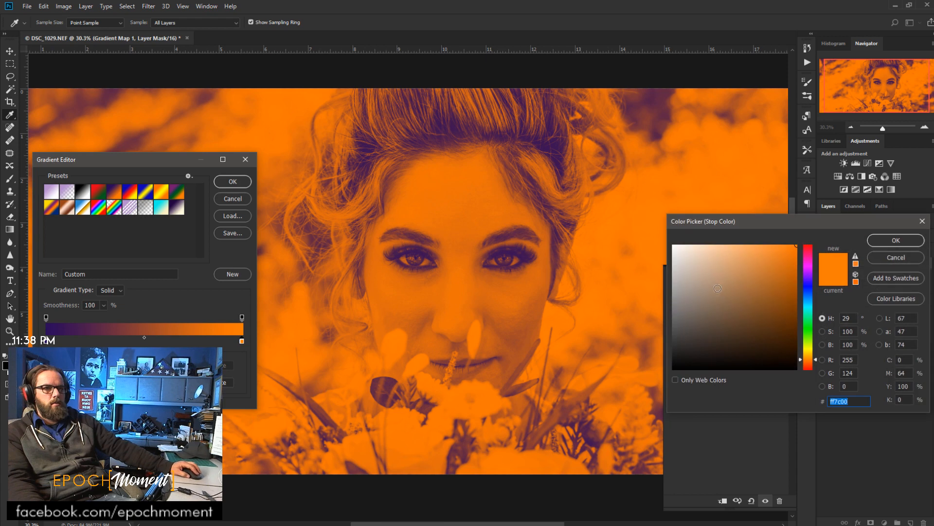
{"action": "left_click", "coordinate": [728, 249]}
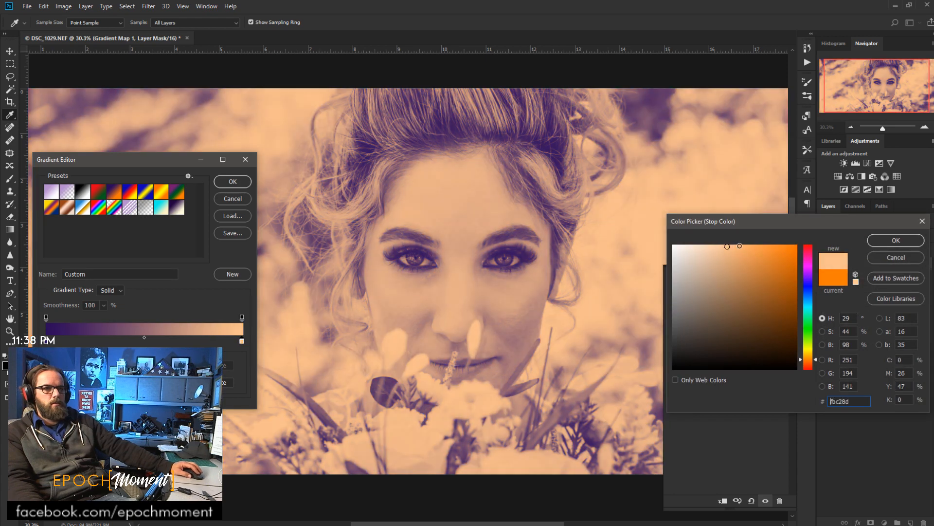
{"action": "left_click", "coordinate": [739, 246]}
{"action": "left_click", "coordinate": [684, 248]}
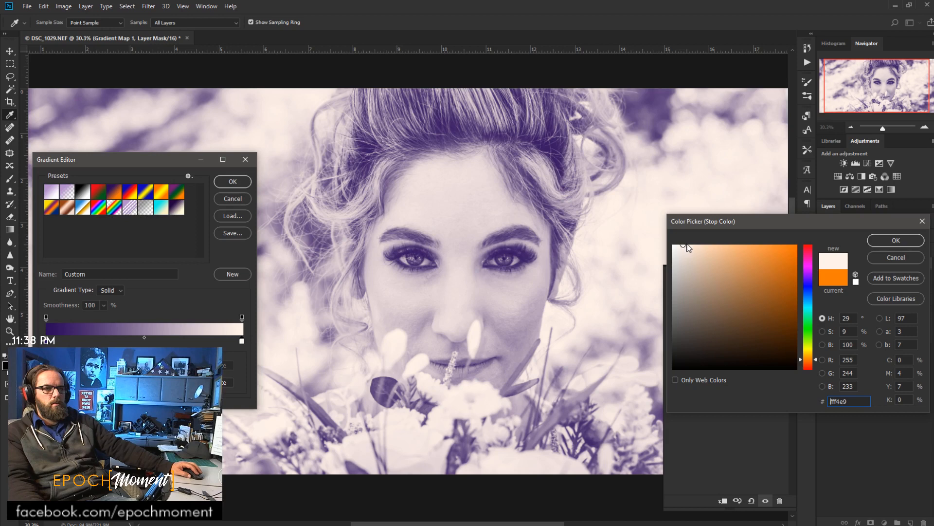
{"action": "left_click_drag", "start_coordinate": [812, 365], "coordinate": [813, 360]}
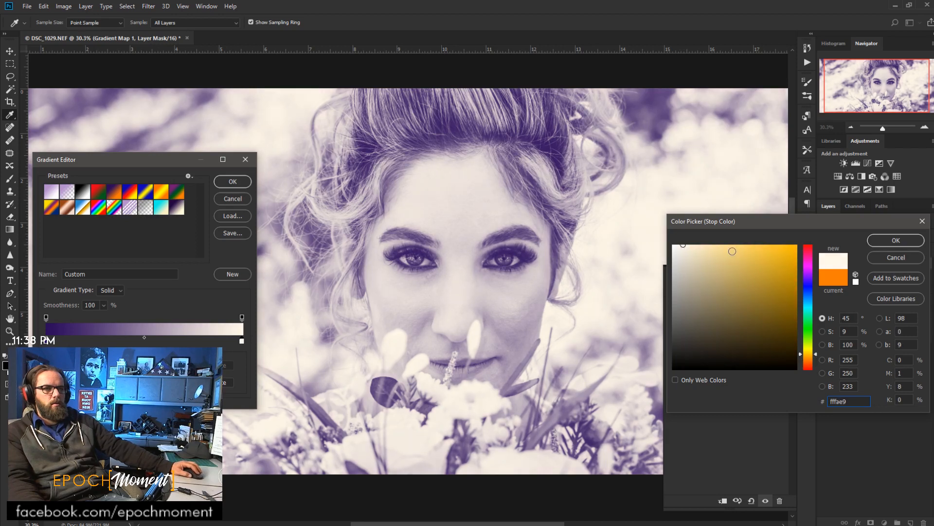
{"action": "mouse_move", "coordinate": [732, 251]}
{"action": "left_mouse_down"}
{"action": "mouse_move", "coordinate": [756, 245]}
{"action": "mouse_move", "coordinate": [738, 245]}
{"action": "left_mouse_up"}
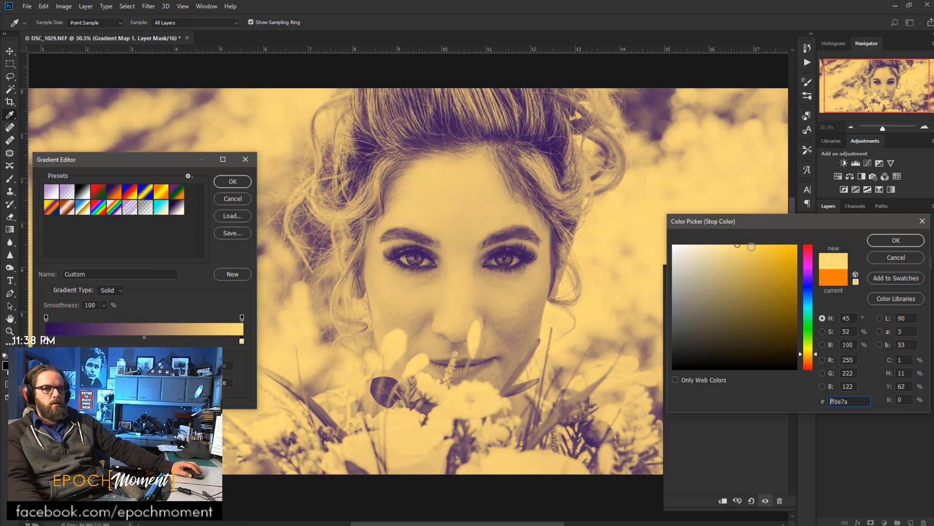
{"action": "left_click", "coordinate": [814, 354]}
{"action": "left_click_drag", "start_coordinate": [816, 359], "coordinate": [816, 360]}
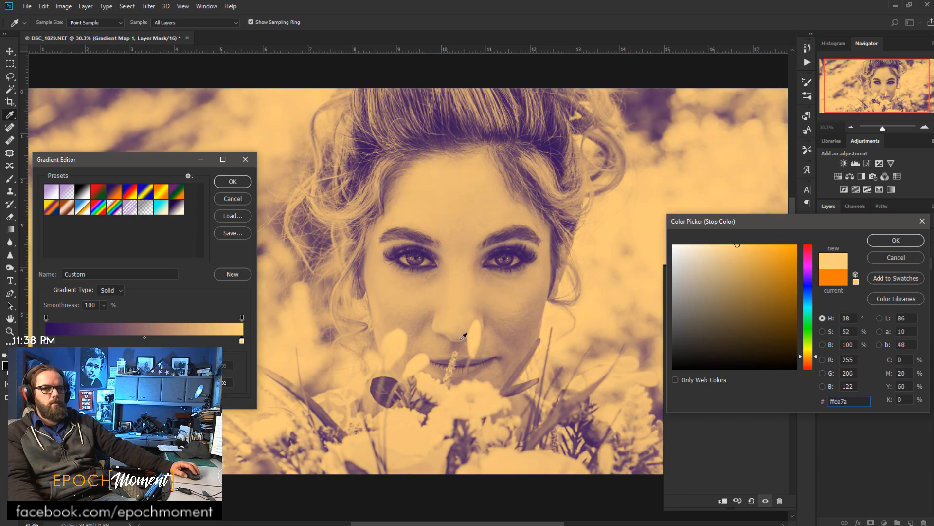
{"action": "key", "text": "Return"}
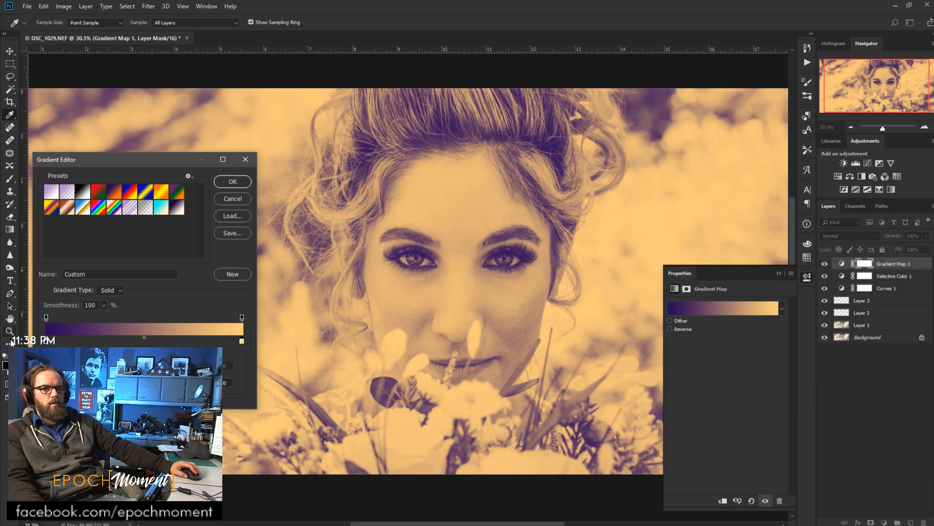
- Change the gradient's shadow colour stop to teal, 05937d, and apply the edited gradient
{"action": "double_click", "coordinate": [46, 341]}
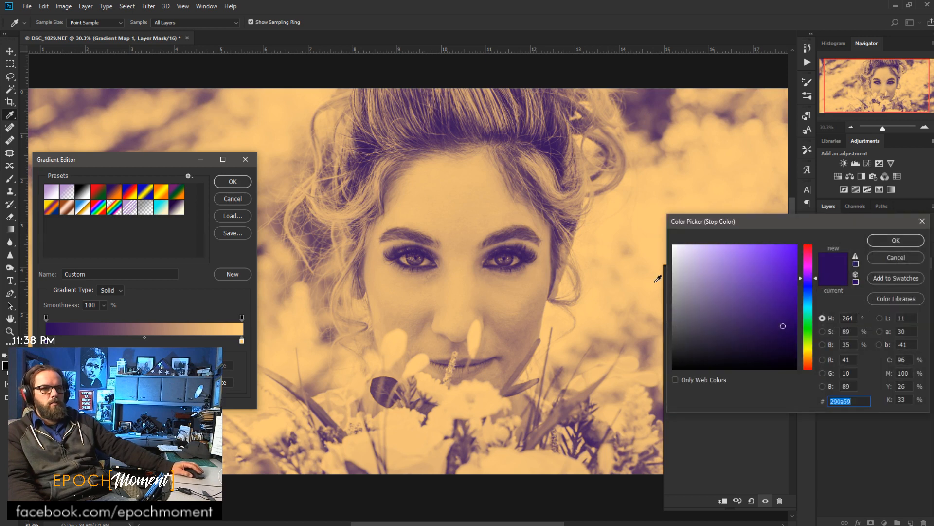
{"action": "left_click", "coordinate": [809, 299]}
{"action": "left_click_drag", "start_coordinate": [810, 299], "coordinate": [812, 312]}
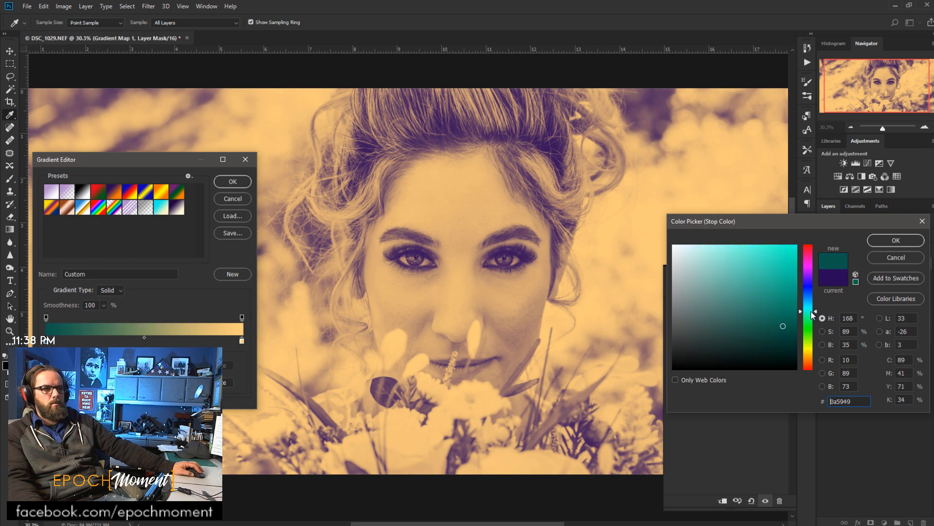
{"action": "left_click", "coordinate": [789, 255]}
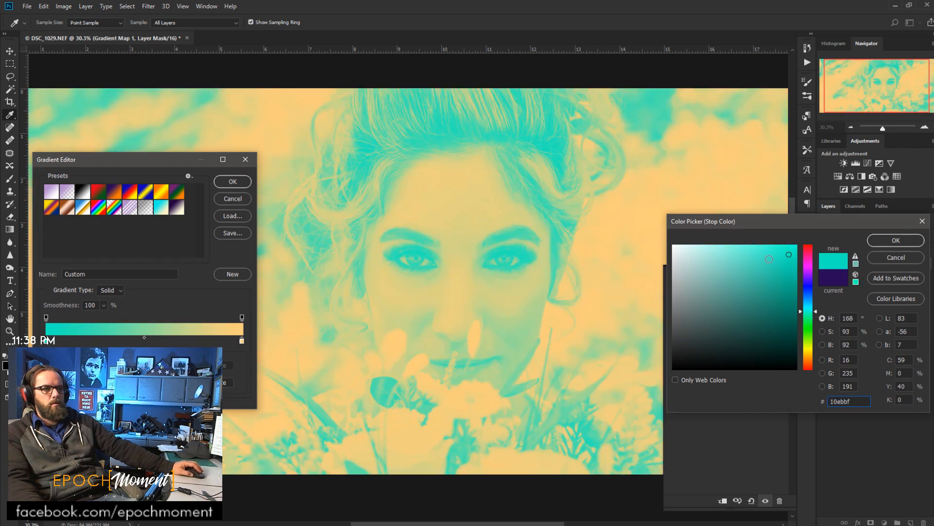
{"action": "left_click", "coordinate": [767, 247]}
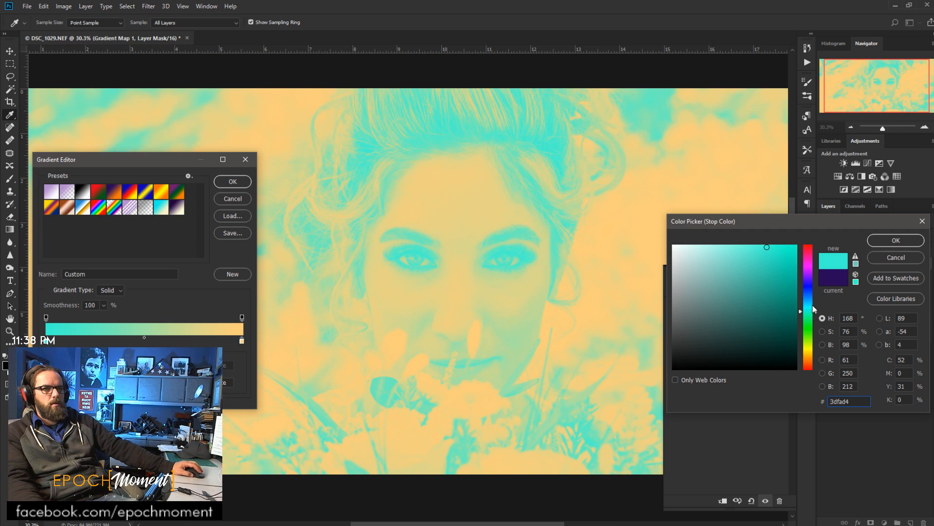
{"action": "mouse_move", "coordinate": [790, 301]}
{"action": "left_mouse_down"}
{"action": "mouse_move", "coordinate": [791, 334]}
{"action": "mouse_move", "coordinate": [790, 316]}
{"action": "mouse_move", "coordinate": [816, 306]}
{"action": "mouse_move", "coordinate": [793, 294]}
{"action": "mouse_move", "coordinate": [816, 309]}
{"action": "left_mouse_up"}
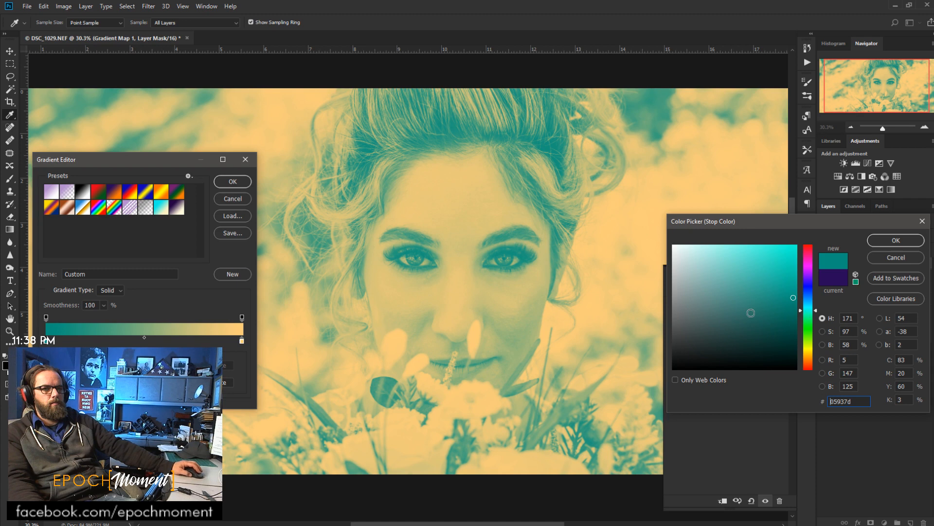
{"action": "left_click", "coordinate": [895, 241]}
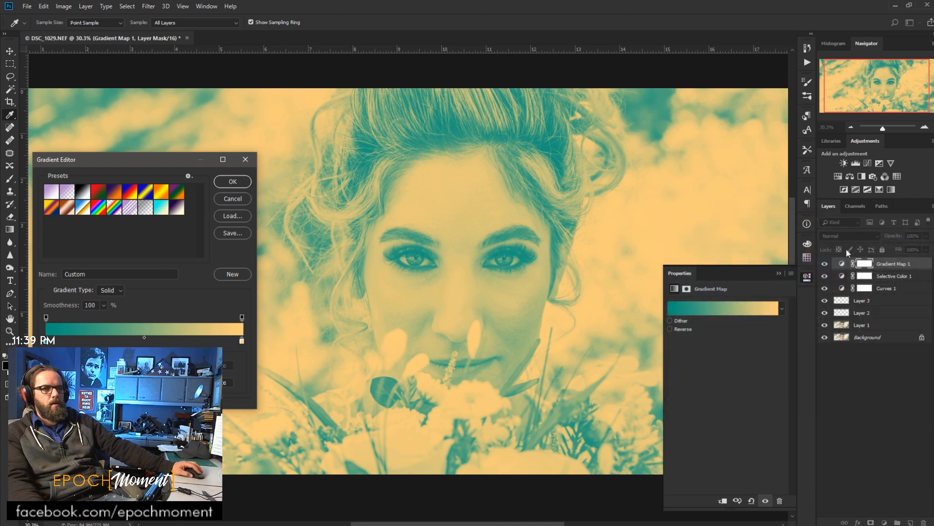
{"action": "left_click", "coordinate": [232, 178]}
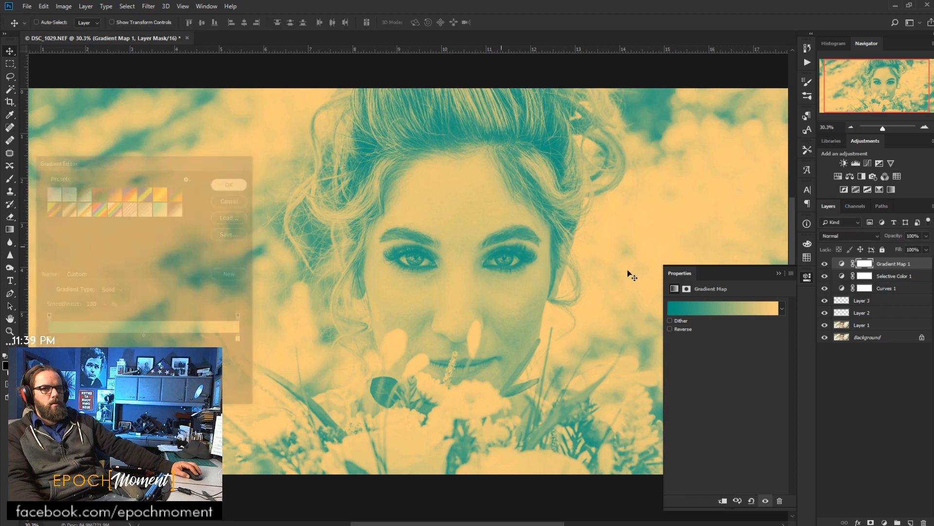
- Try the Screen and Overlay blend modes on the Gradient Map layer, and settle on Multiply
{"action": "left_click", "coordinate": [853, 238]}
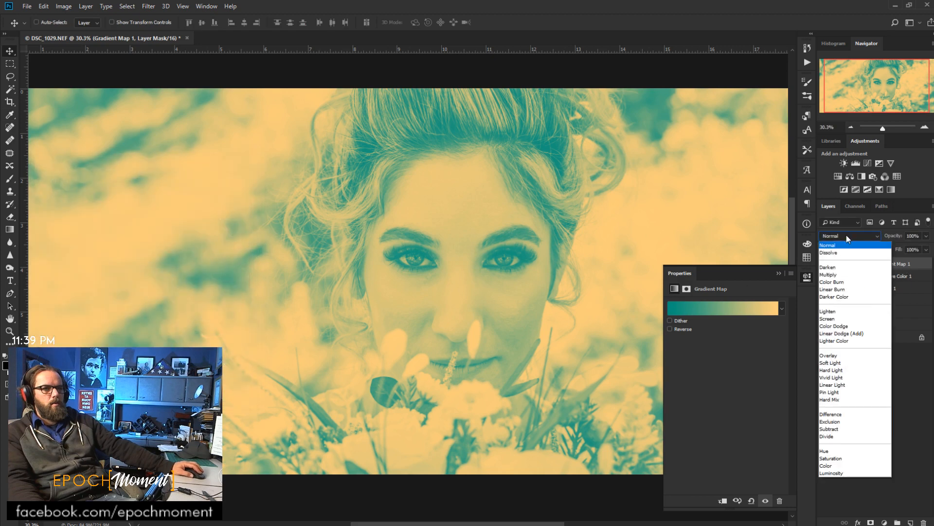
{"action": "left_click", "coordinate": [849, 275]}
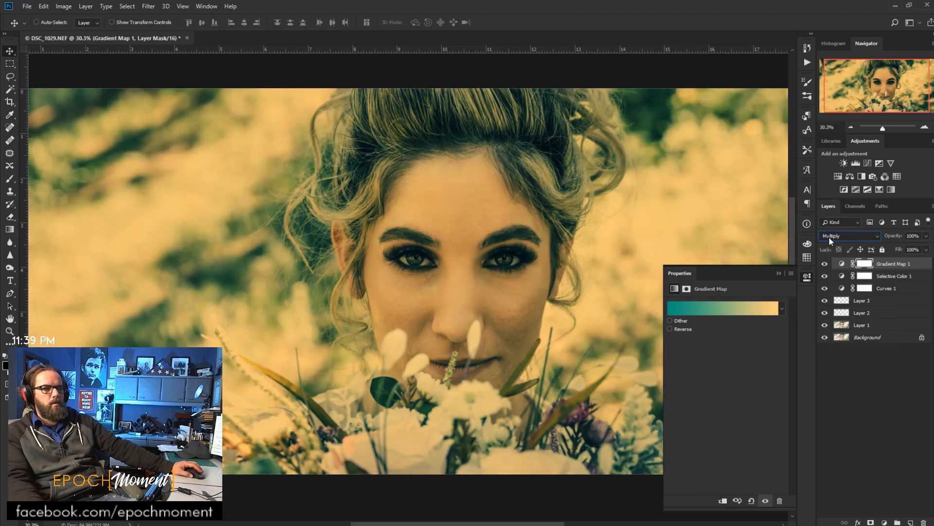
{"action": "scroll", "coordinate": [833, 237], "scroll_direction": "down", "scroll_amount": 5}
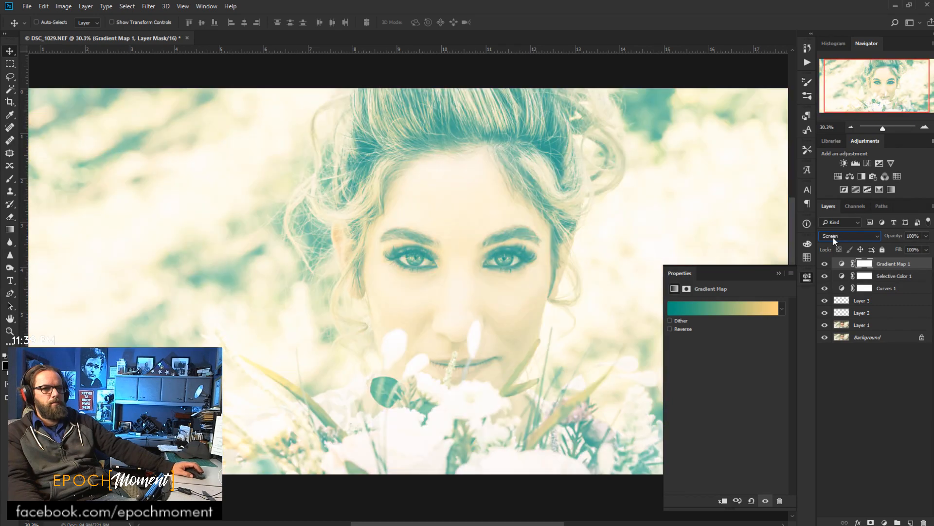
{"action": "scroll", "coordinate": [833, 238], "scroll_direction": "down", "scroll_amount": 4}
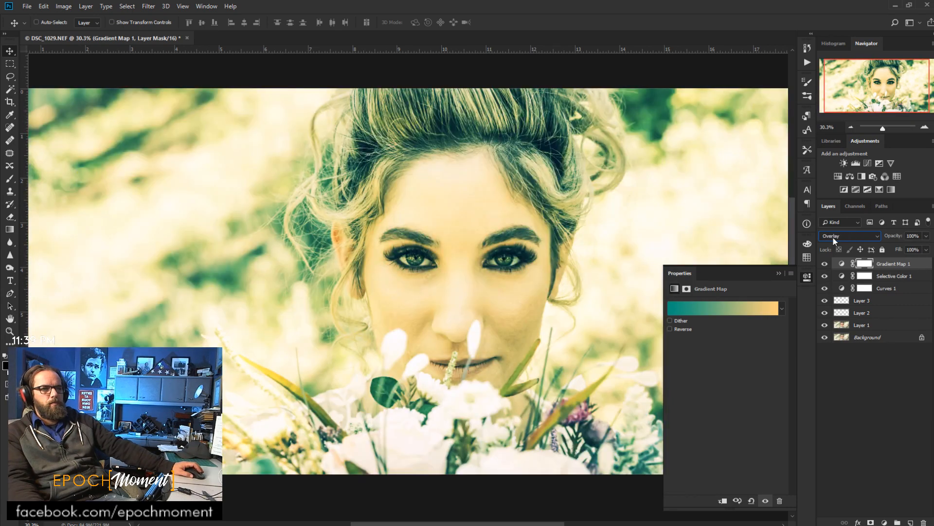
{"action": "left_click", "coordinate": [834, 238]}
{"action": "left_click", "coordinate": [877, 251]}
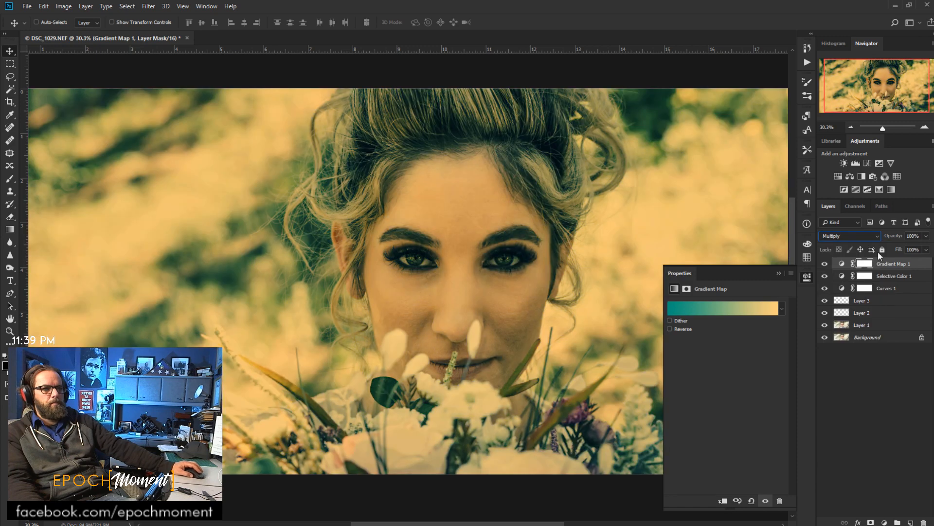
- Lower the Gradient Map layer's opacity to 14% and compare the portrait with the layer hidden and shown
{"action": "left_click_drag", "start_coordinate": [898, 238], "coordinate": [854, 240]}
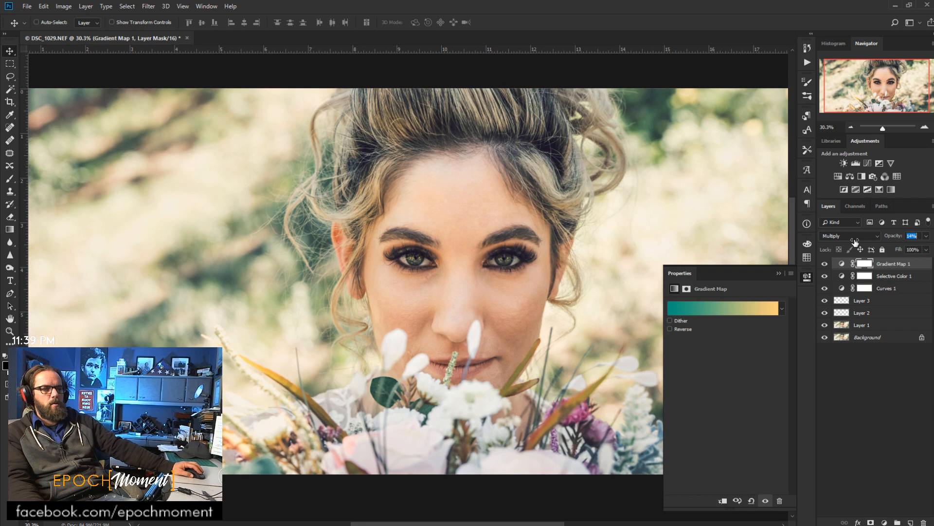
{"action": "left_click", "coordinate": [825, 264]}
{"action": "left_click", "coordinate": [825, 264]}
{"action": "left_click", "coordinate": [826, 264]}
{"action": "left_click", "coordinate": [826, 264]}
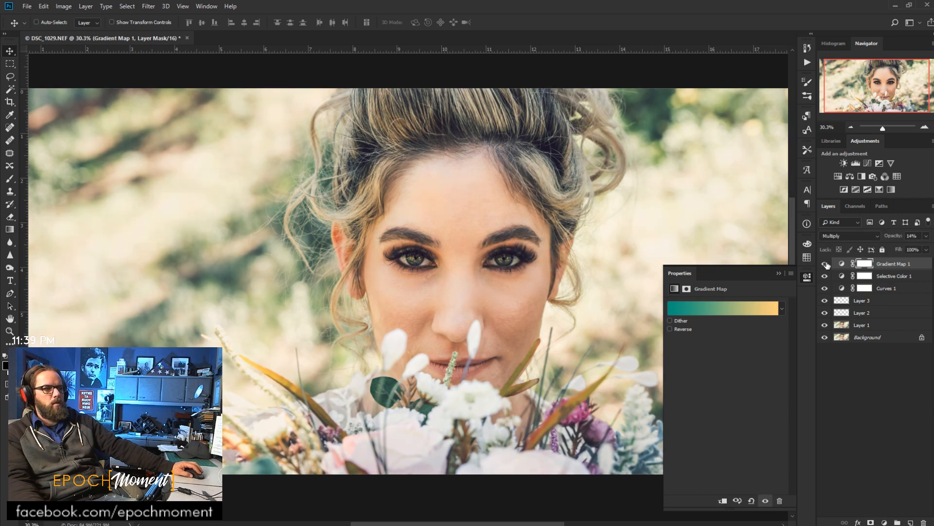
{"action": "left_click", "coordinate": [826, 264]}
{"action": "left_click", "coordinate": [826, 264]}
{"action": "left_click", "coordinate": [826, 264]}
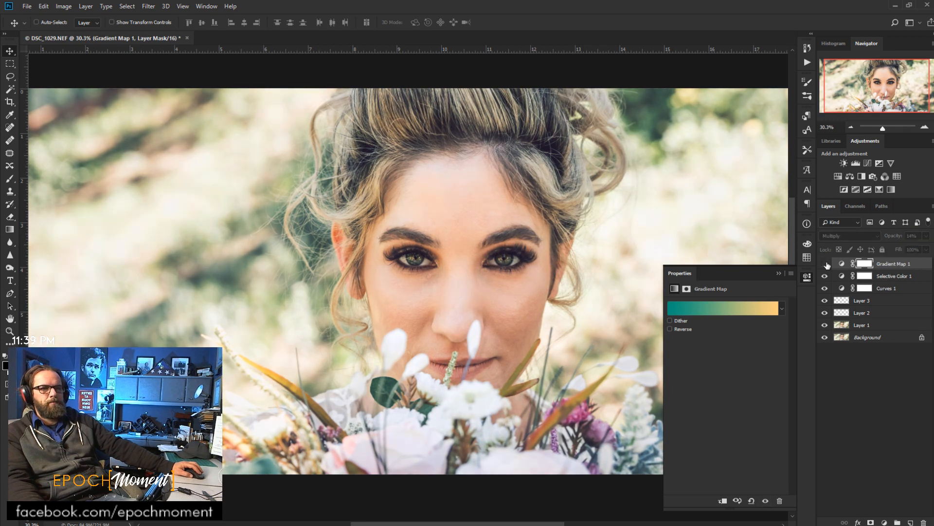
{"action": "left_click", "coordinate": [826, 264]}
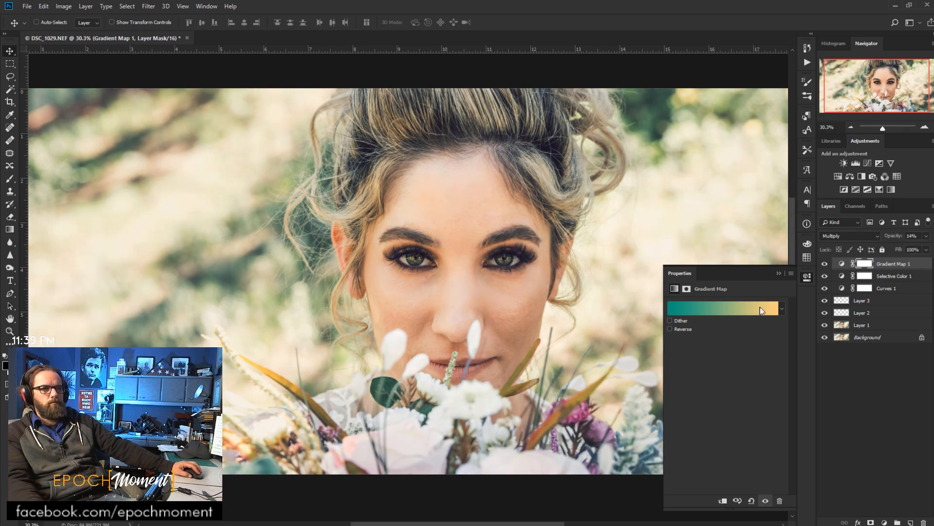
- Change the gradient's highlight colour stop to a pale warm cream, ffe6b7, and apply the edited gradient
{"action": "left_click", "coordinate": [723, 308]}
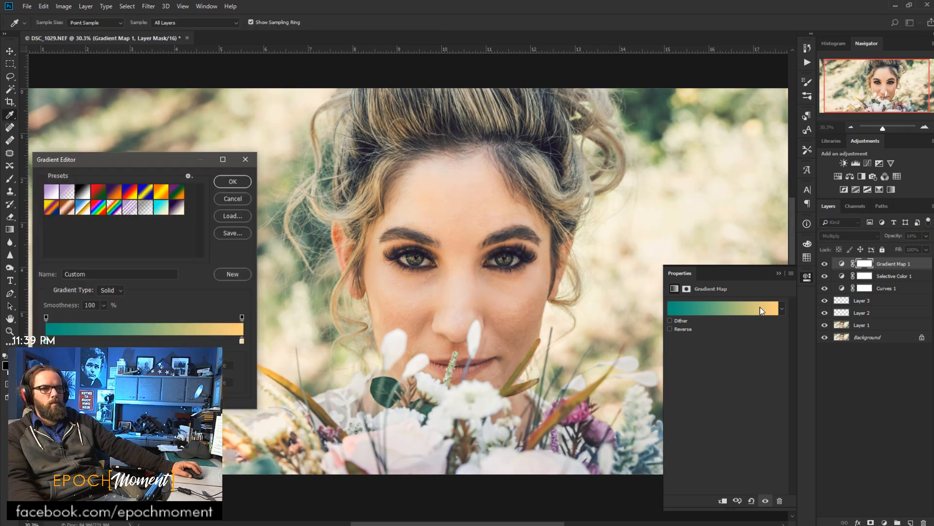
{"action": "double_click", "coordinate": [241, 341]}
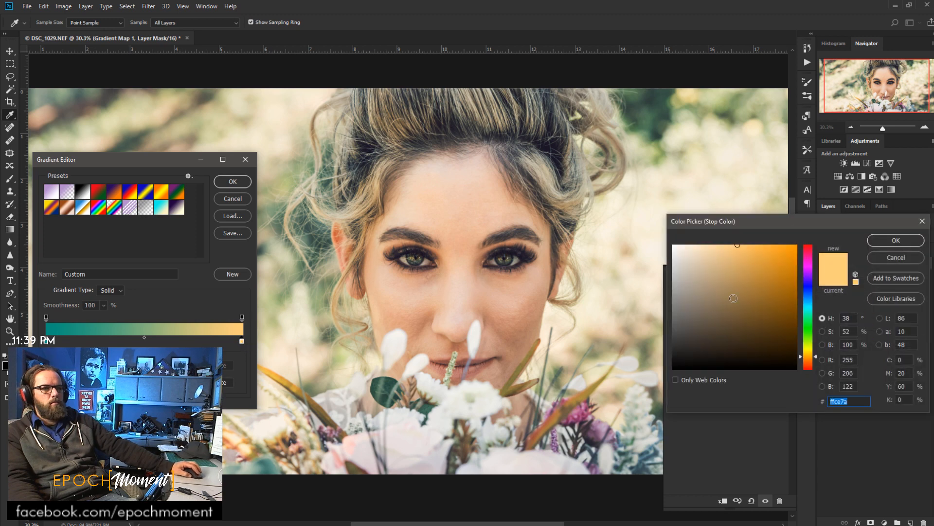
{"action": "left_click_drag", "start_coordinate": [737, 245], "coordinate": [715, 248]}
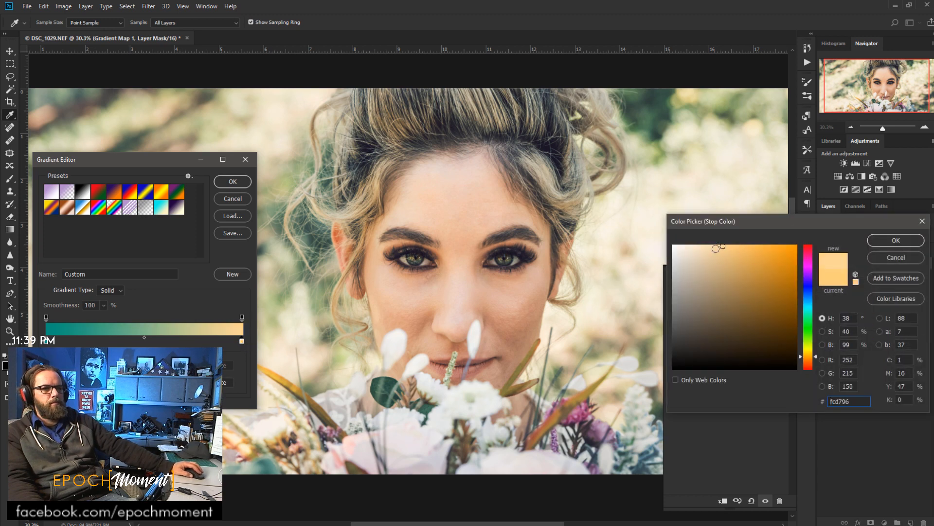
{"action": "left_click_drag", "start_coordinate": [811, 359], "coordinate": [811, 357]}
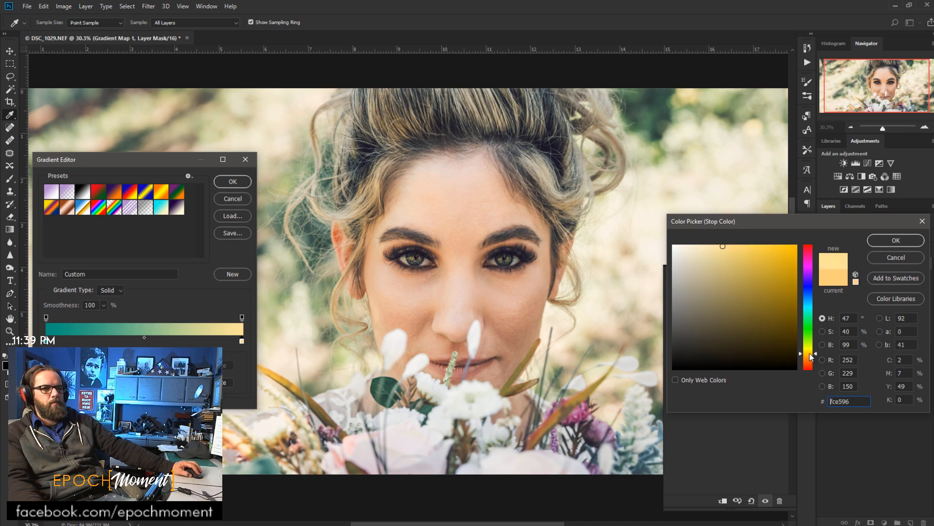
{"action": "mouse_move", "coordinate": [736, 252]}
{"action": "left_mouse_down"}
{"action": "mouse_move", "coordinate": [706, 245]}
{"action": "mouse_move", "coordinate": [748, 295]}
{"action": "mouse_move", "coordinate": [697, 249]}
{"action": "mouse_move", "coordinate": [708, 245]}
{"action": "left_mouse_up"}
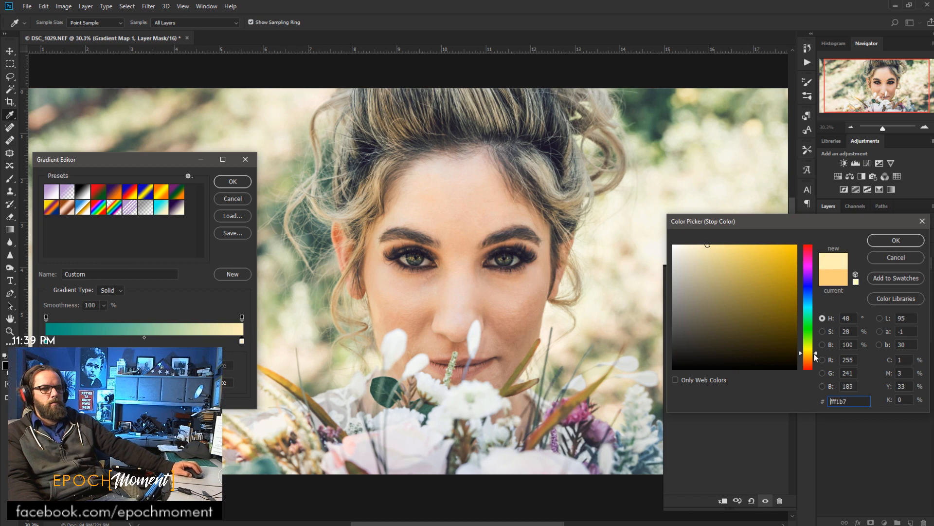
{"action": "left_click_drag", "start_coordinate": [816, 357], "coordinate": [817, 359]}
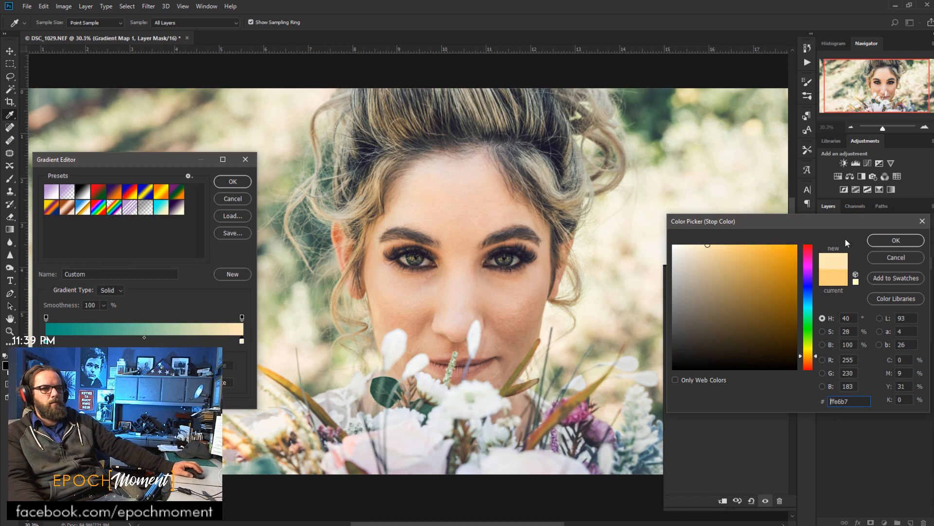
{"action": "left_click", "coordinate": [891, 242]}
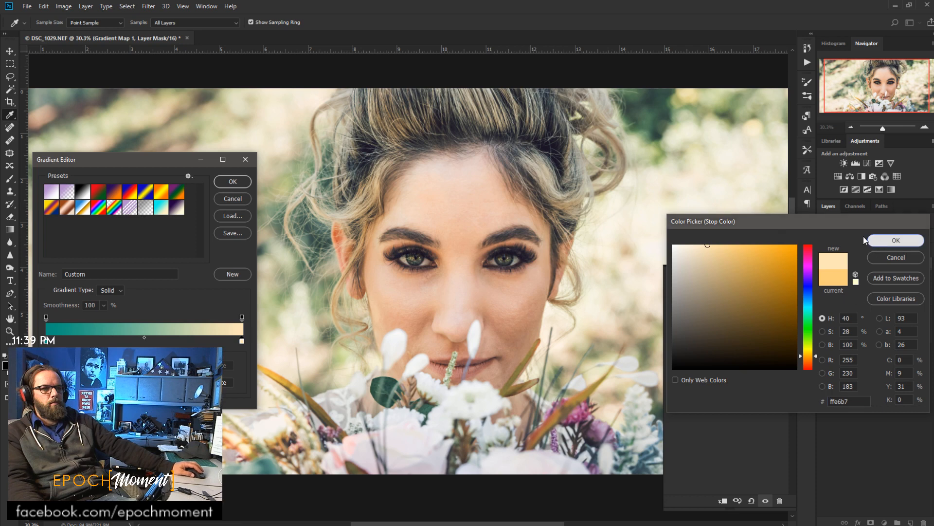
{"action": "left_click", "coordinate": [233, 181]}
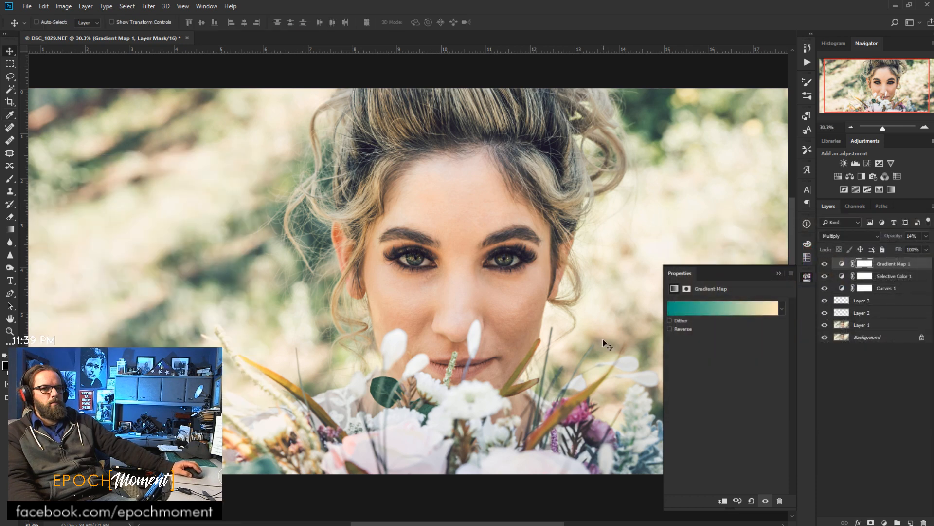
- Compare the portrait with the Gradient Map layer hidden and shown, and look closely at the eyes
{"action": "left_click", "coordinate": [825, 263]}
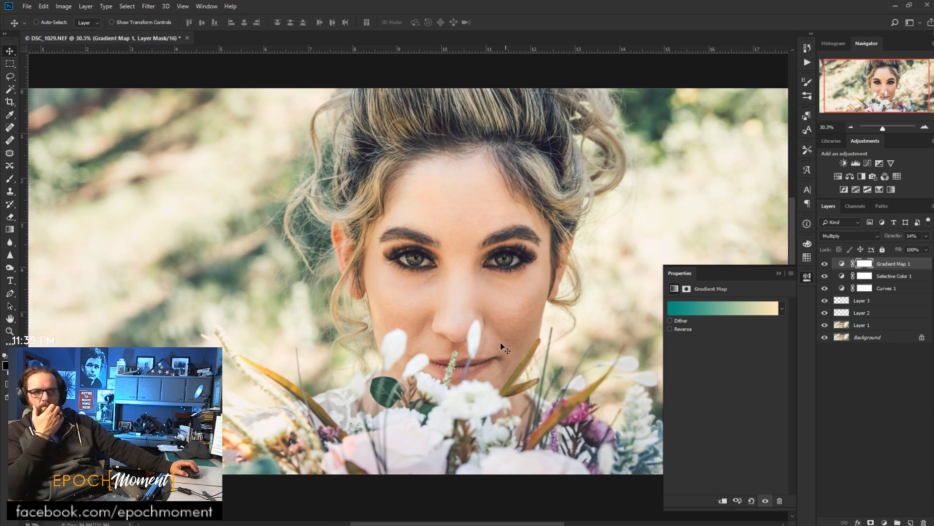
{"action": "left_click", "coordinate": [825, 264]}
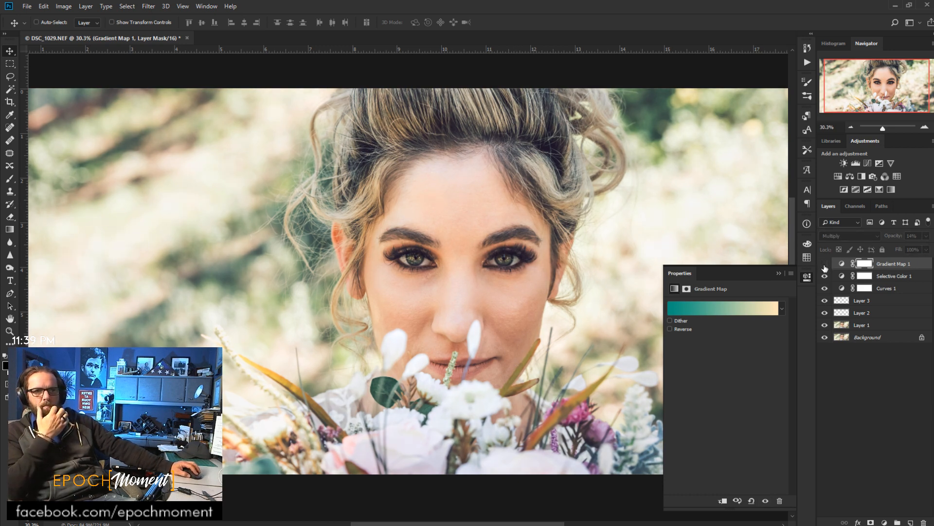
{"action": "left_click", "coordinate": [825, 264]}
{"action": "left_click", "coordinate": [825, 264]}
{"action": "left_click", "coordinate": [825, 264]}
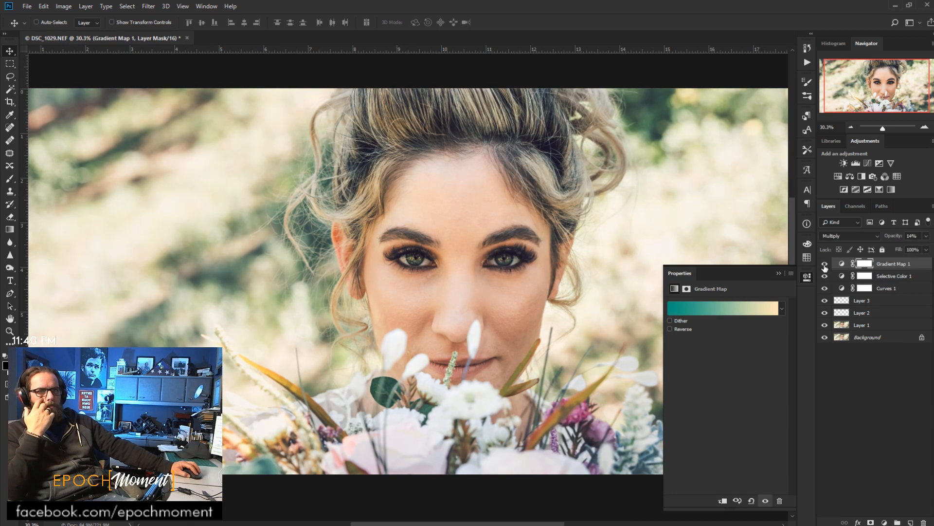
{"action": "left_click", "coordinate": [825, 264]}
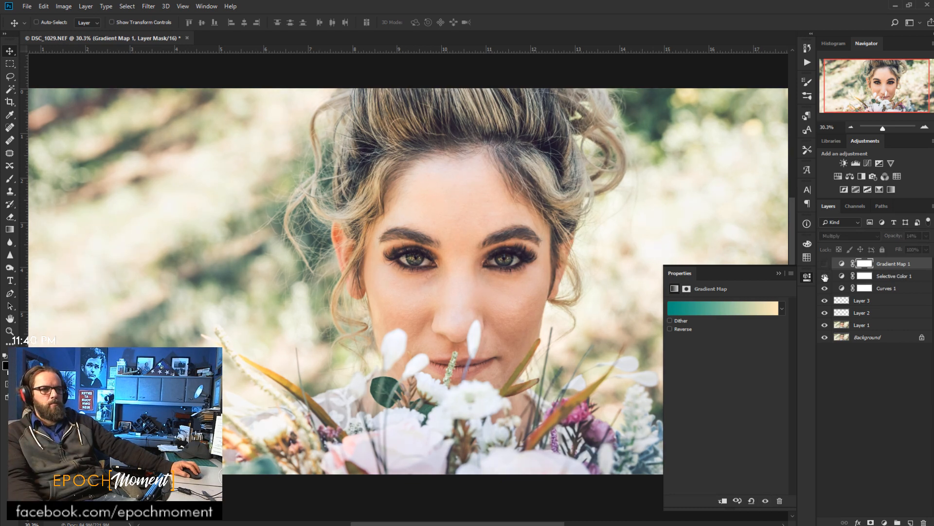
{"action": "left_click", "coordinate": [825, 264]}
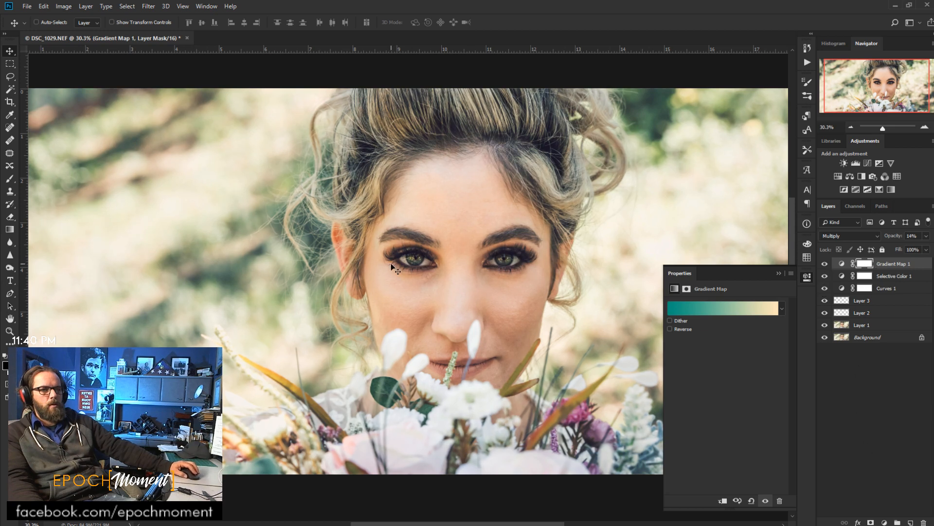
{"action": "scroll", "coordinate": [408, 248], "scroll_direction": "up", "scroll_amount": 4}
{"action": "scroll", "coordinate": [482, 280], "scroll_direction": "up", "scroll_amount": 2}
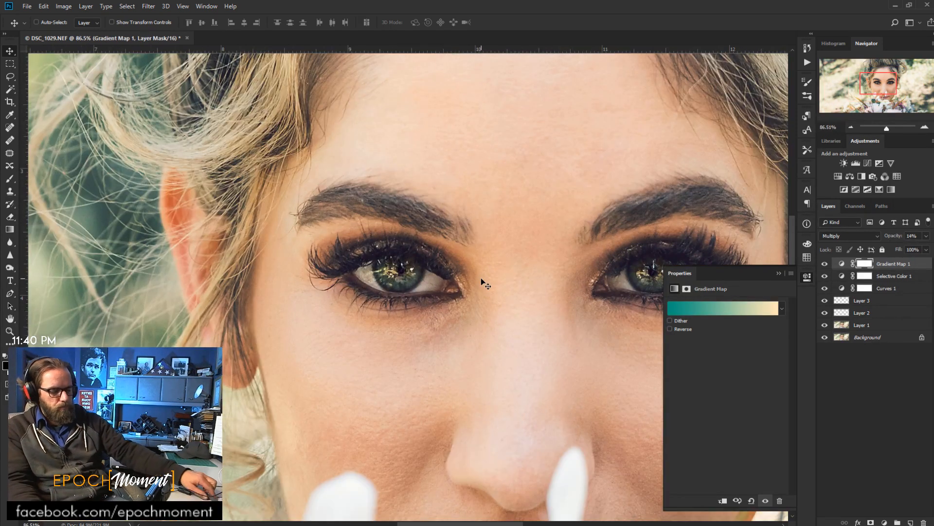
- Take the Brush tool, check the Gradient Map's effect on the eyes, and set the brush to 16% flow and 56% opacity
{"action": "key", "text": "b"}
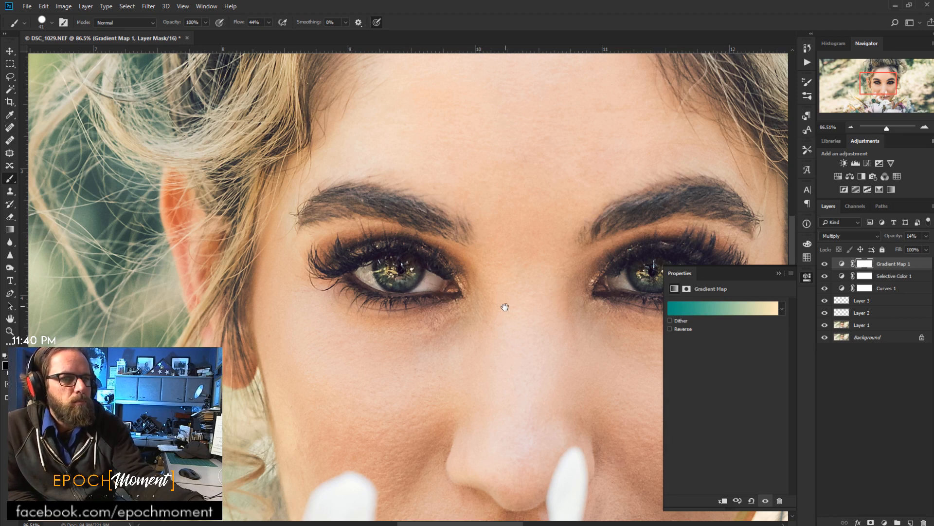
{"action": "left_click_drag", "start_coordinate": [505, 307], "coordinate": [432, 300]}
{"action": "left_click", "coordinate": [825, 265]}
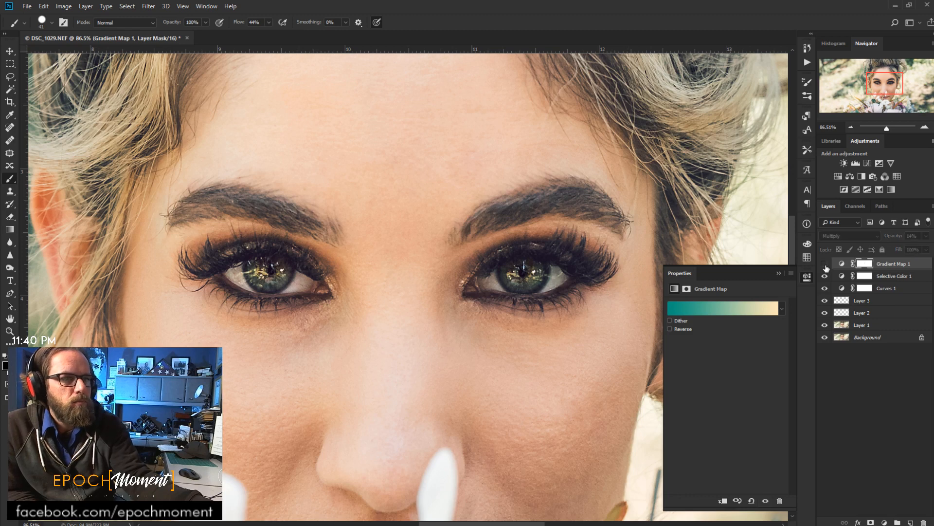
{"action": "left_click", "coordinate": [825, 265]}
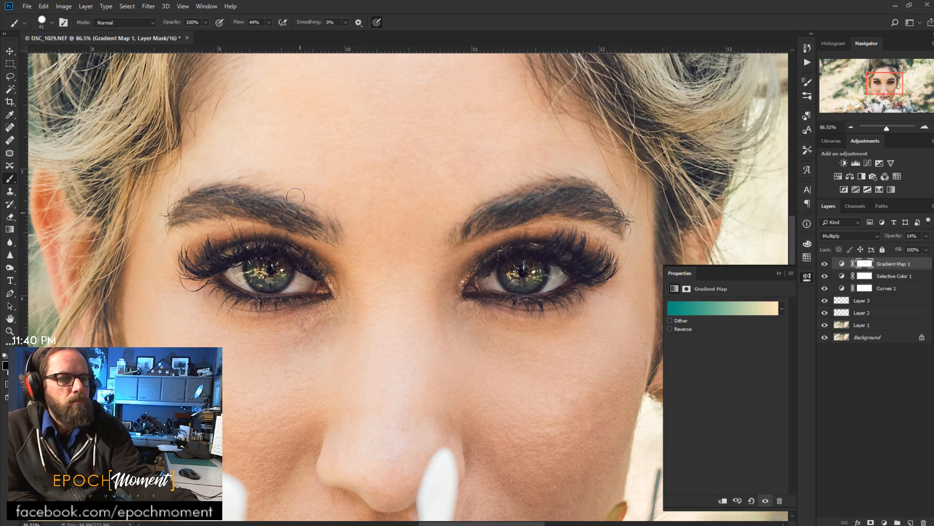
{"action": "left_click_drag", "start_coordinate": [239, 24], "coordinate": [229, 27]}
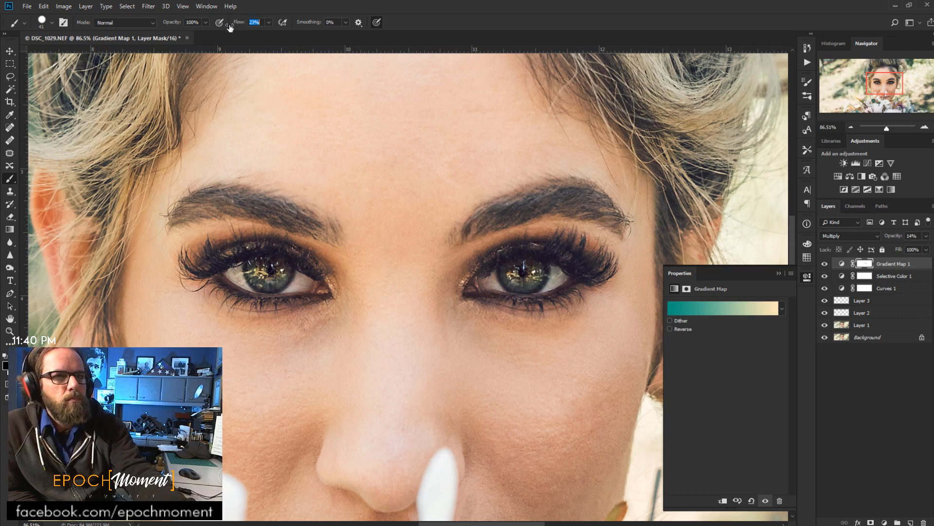
{"action": "left_click_drag", "start_coordinate": [164, 24], "coordinate": [149, 31]}
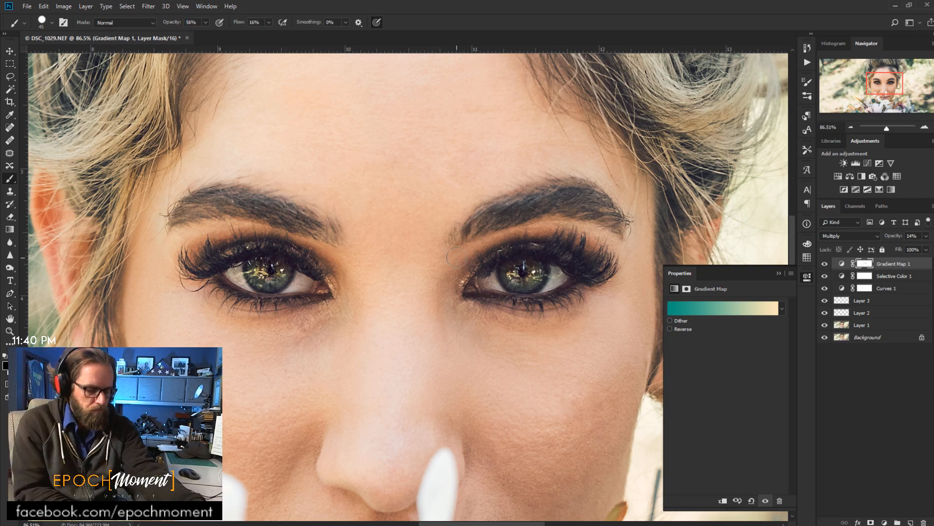
- Enlarge the brush to 90 px and lower its hardness to give it a soft edge
{"action": "key", "text": "]"}
{"action": "key", "text": "]"}
{"action": "key", "text": "]"}
{"action": "key", "text": "]"}
{"action": "key", "text": "]"}
{"action": "key", "text": "]"}
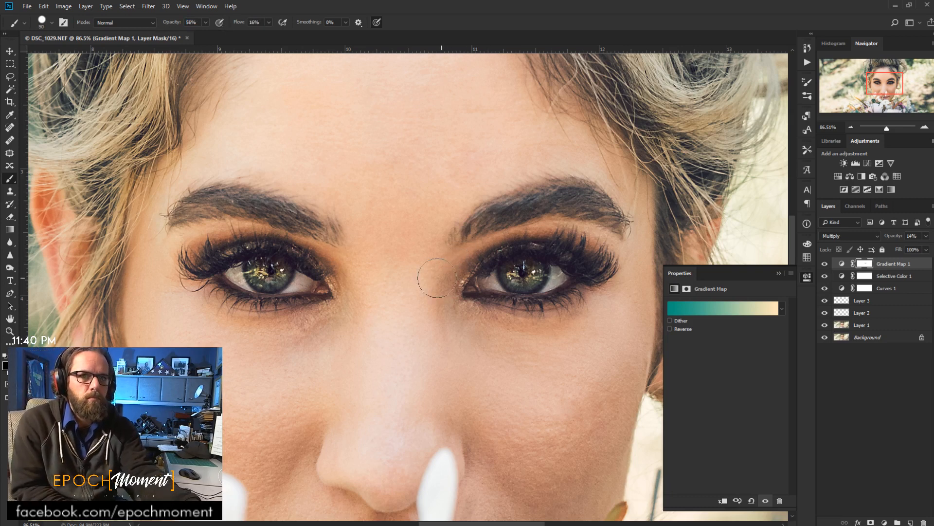
{"action": "left_click", "coordinate": [51, 24]}
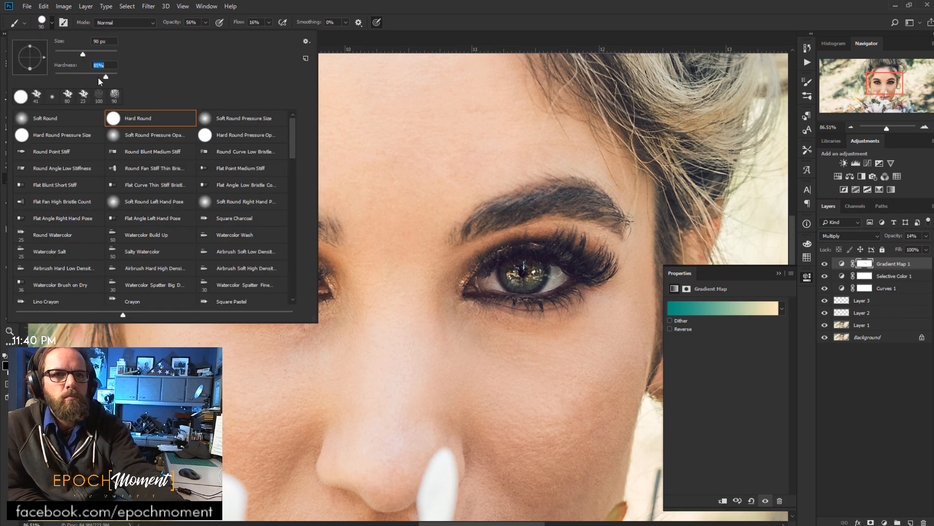
{"action": "left_click_drag", "start_coordinate": [99, 78], "coordinate": [42, 90]}
{"action": "left_click", "coordinate": [461, 14]}
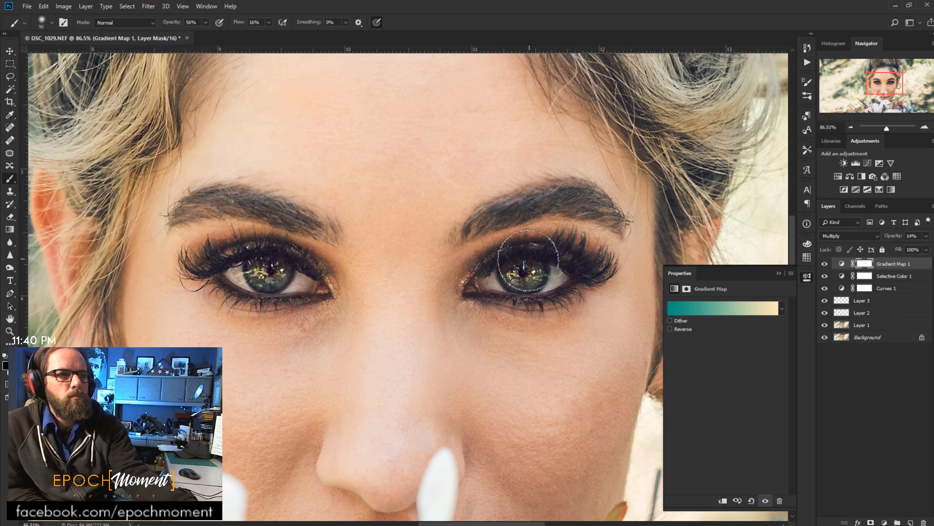
- Paint over the eye on the Gradient Map's mask, select the Curves 1 layer mask, and review the whole portrait
{"action": "mouse_move", "coordinate": [528, 260]}
{"action": "left_mouse_down"}
{"action": "mouse_move", "coordinate": [497, 265]}
{"action": "mouse_move", "coordinate": [520, 257]}
{"action": "mouse_move", "coordinate": [570, 270]}
{"action": "mouse_move", "coordinate": [518, 267]}
{"action": "mouse_move", "coordinate": [575, 270]}
{"action": "left_mouse_up"}
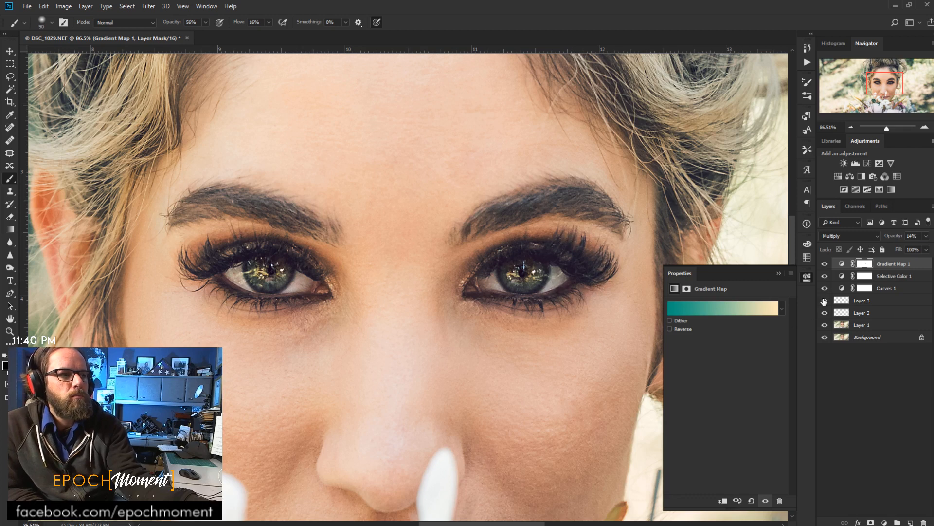
{"action": "left_click", "coordinate": [860, 290]}
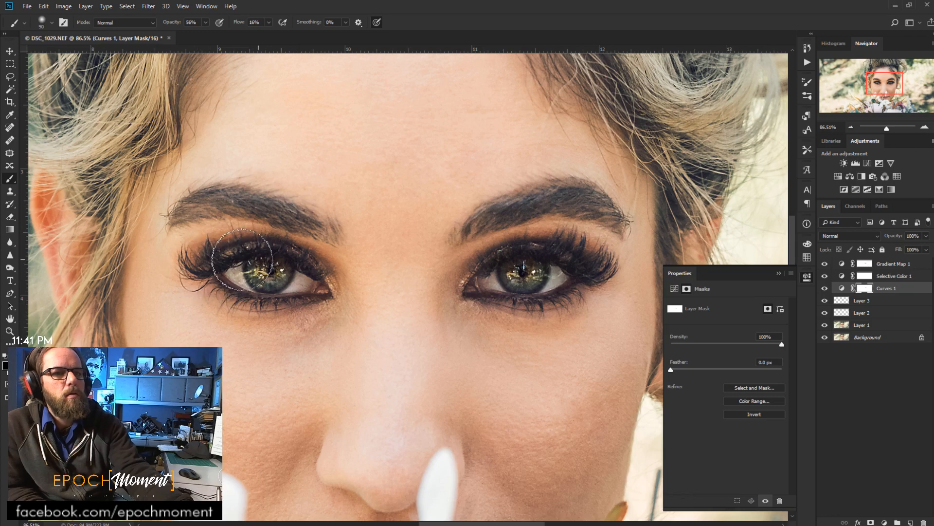
{"action": "left_click", "coordinate": [851, 127]}
{"action": "left_click", "coordinate": [851, 128]}
{"action": "left_click", "coordinate": [851, 127]}
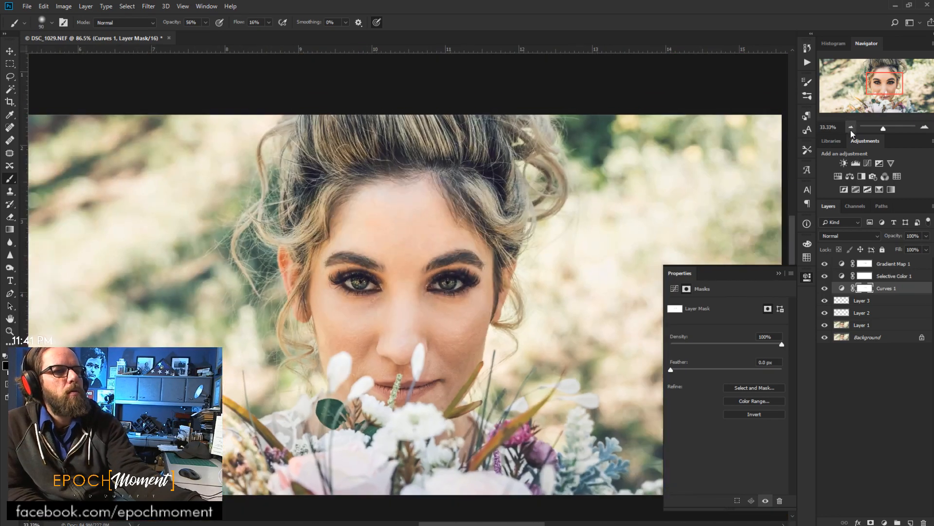
{"action": "left_click", "coordinate": [851, 128]}
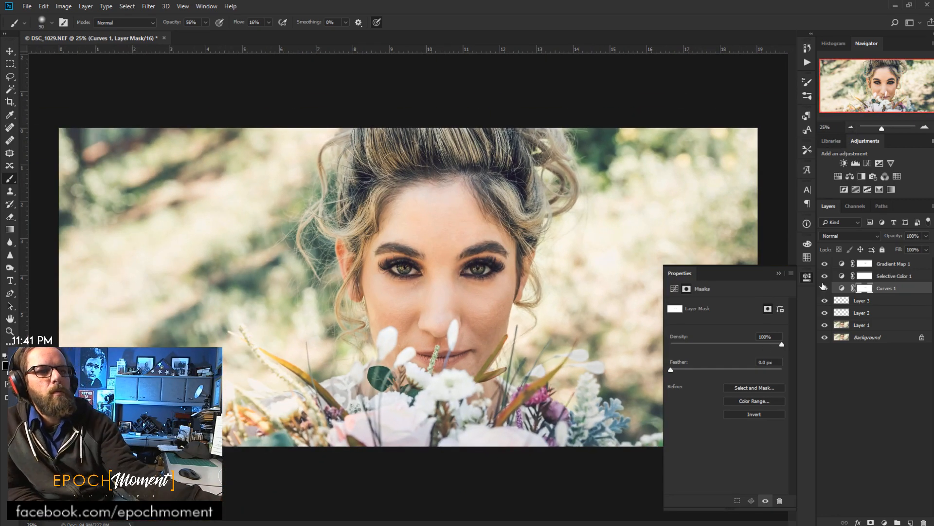
{"action": "left_click", "coordinate": [777, 270]}
{"action": "scroll", "coordinate": [416, 349], "scroll_direction": "up", "scroll_amount": 3}
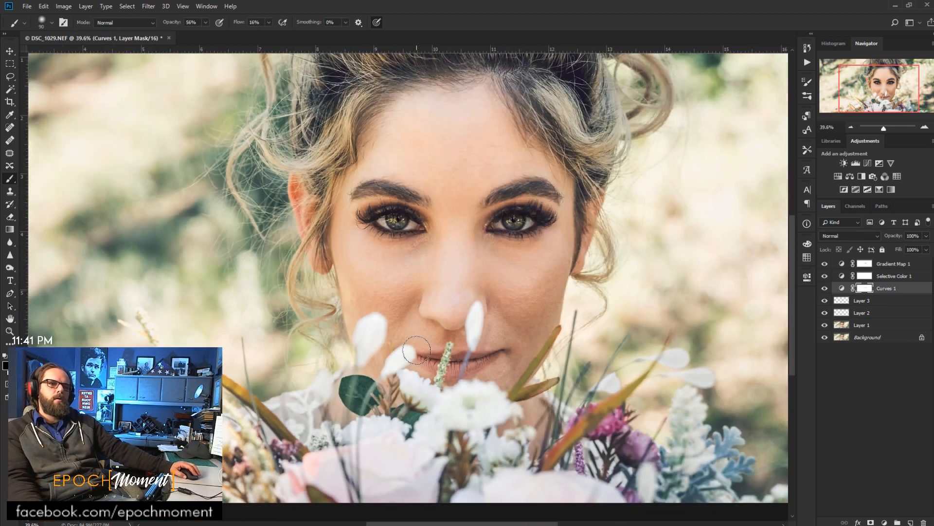
{"action": "scroll", "coordinate": [416, 349], "scroll_direction": "down", "scroll_amount": 2}
- Add a Selective Color adjustment above the Gradient Map and set its Greens to Cyan +96, Magenta -32 and Yellow -92
{"action": "left_click", "coordinate": [886, 265]}
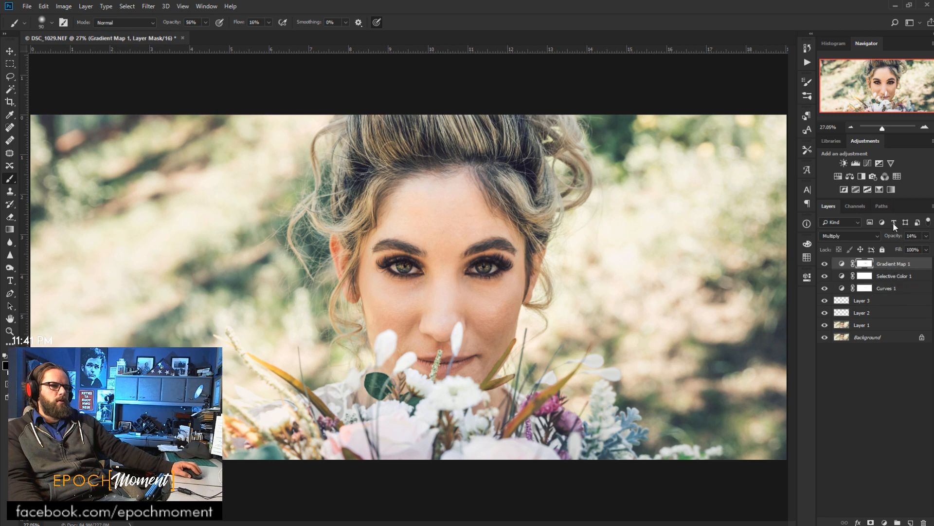
{"action": "left_click", "coordinate": [879, 190]}
{"action": "left_click", "coordinate": [719, 318]}
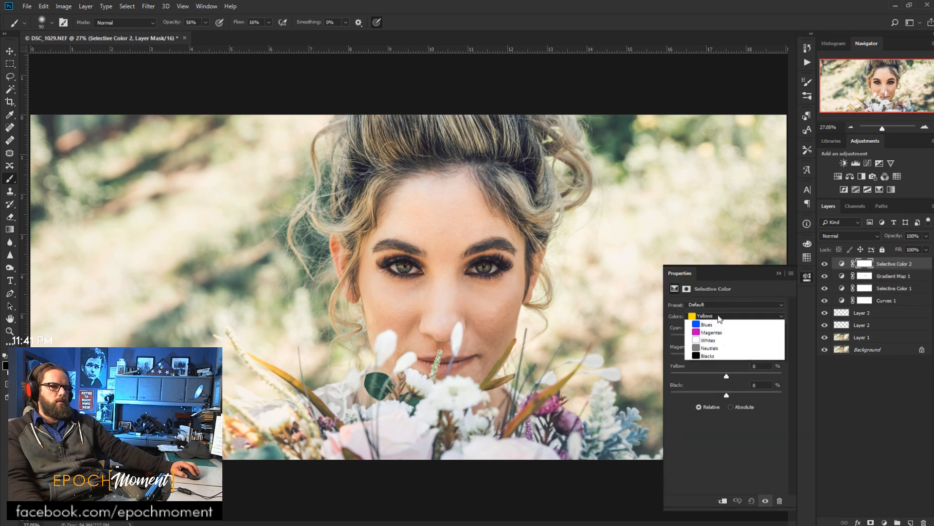
{"action": "left_click", "coordinate": [721, 342]}
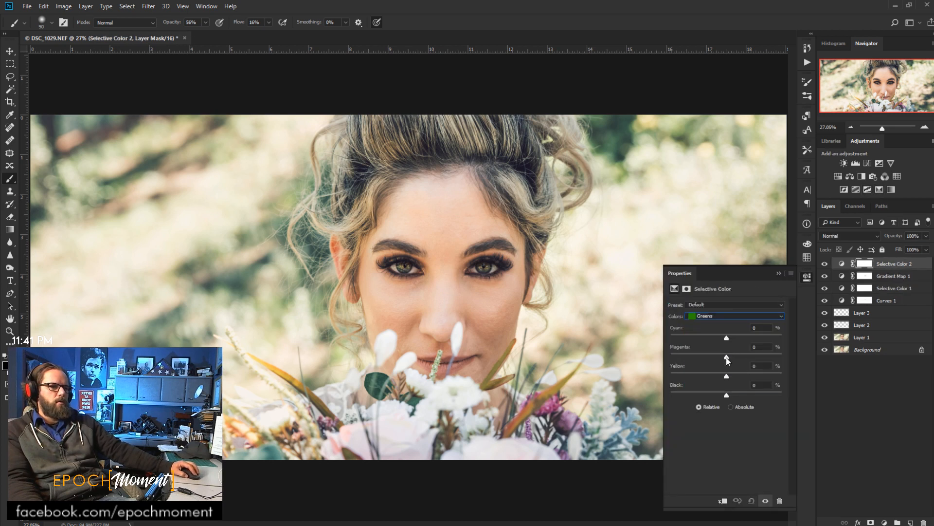
{"action": "left_click_drag", "start_coordinate": [727, 357], "coordinate": [676, 372]}
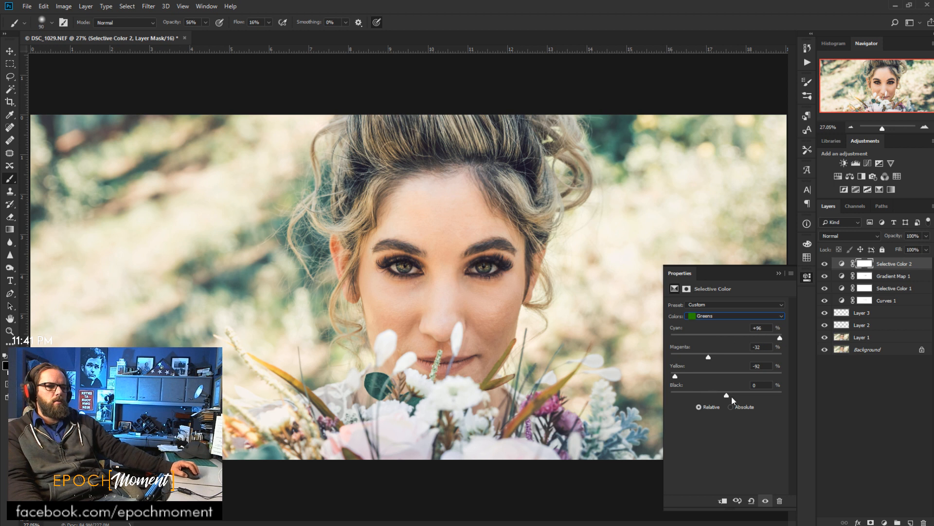
- In Selective Color 2, set Greens' Black to about +76 and Yellows to Cyan +53, Magenta -1, Yellow -39 and Black +52
{"action": "left_click_drag", "start_coordinate": [732, 396], "coordinate": [763, 397]}
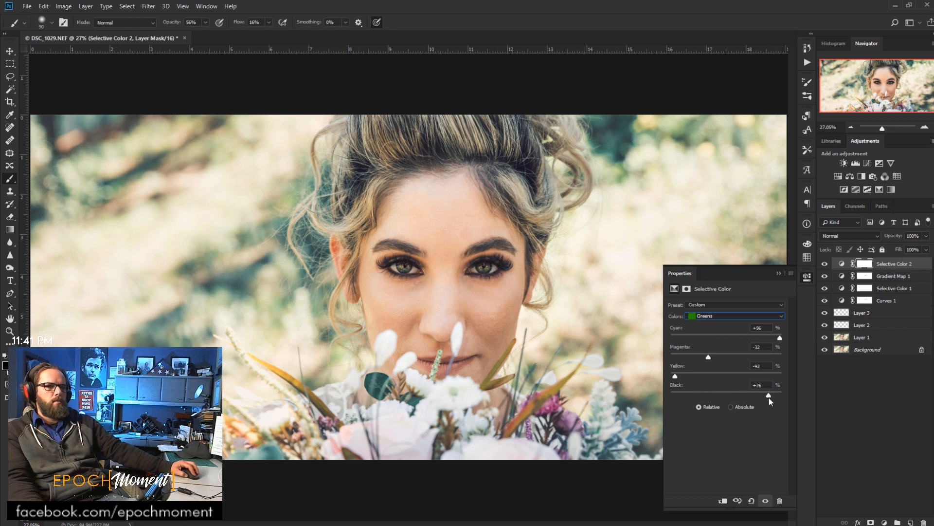
{"action": "left_click", "coordinate": [724, 317]}
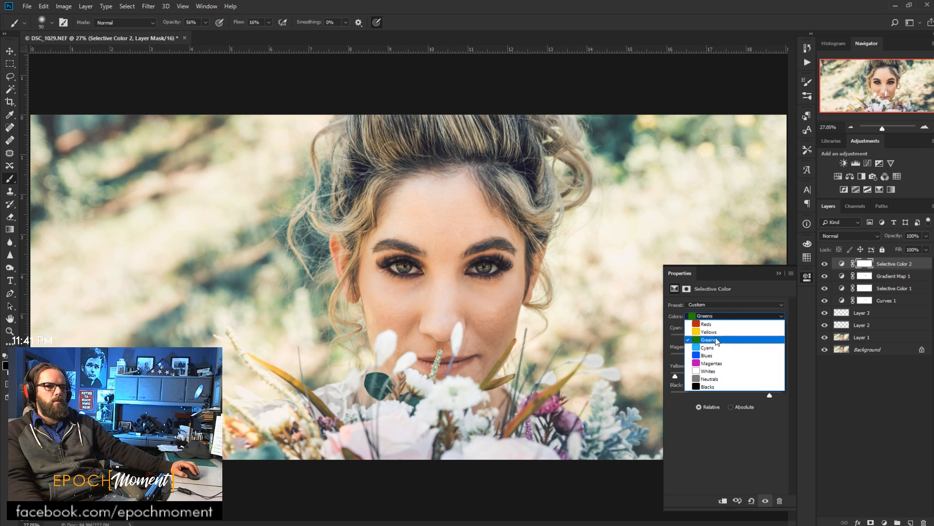
{"action": "left_click", "coordinate": [724, 331]}
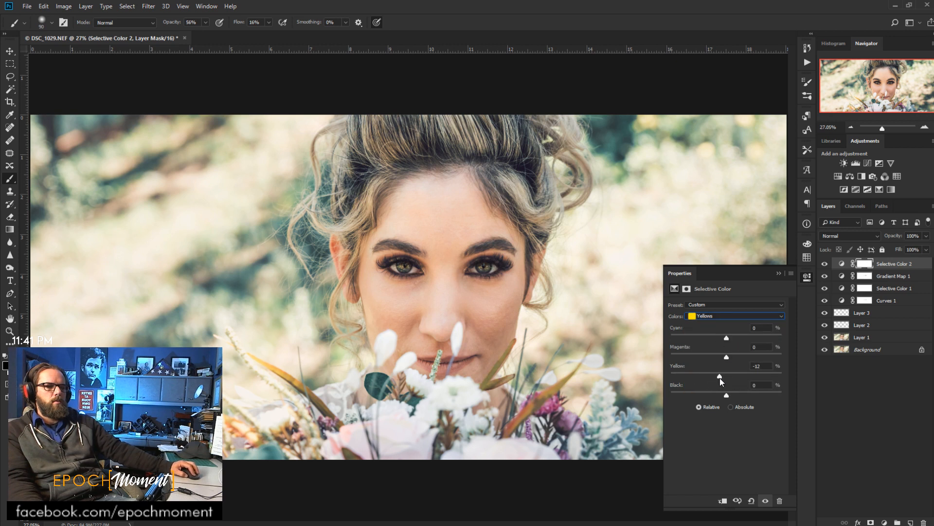
{"action": "left_click", "coordinate": [769, 337]}
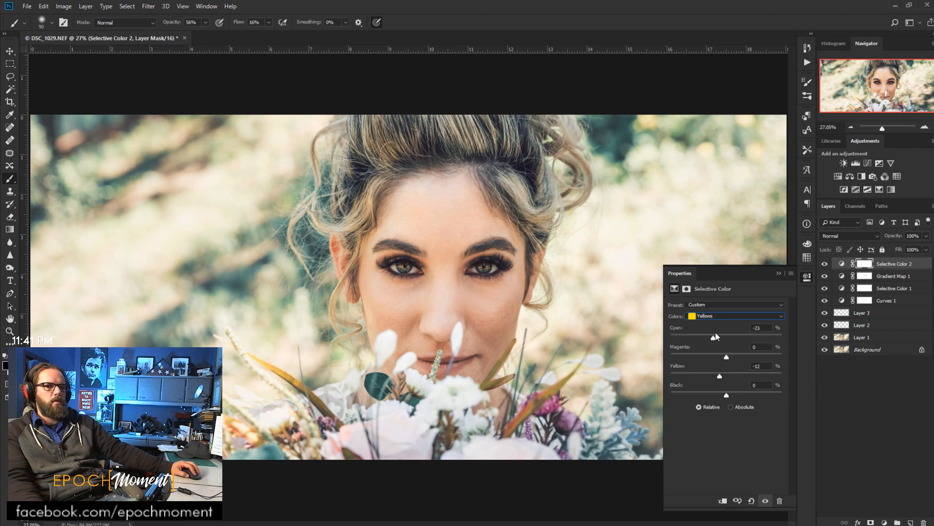
{"action": "left_click_drag", "start_coordinate": [724, 394], "coordinate": [778, 404]}
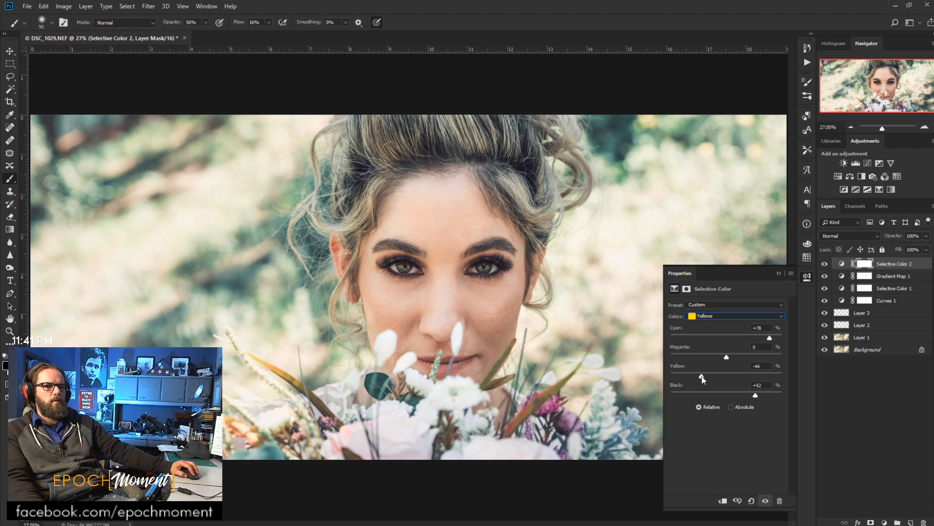
{"action": "left_click_drag", "start_coordinate": [717, 377], "coordinate": [715, 375]}
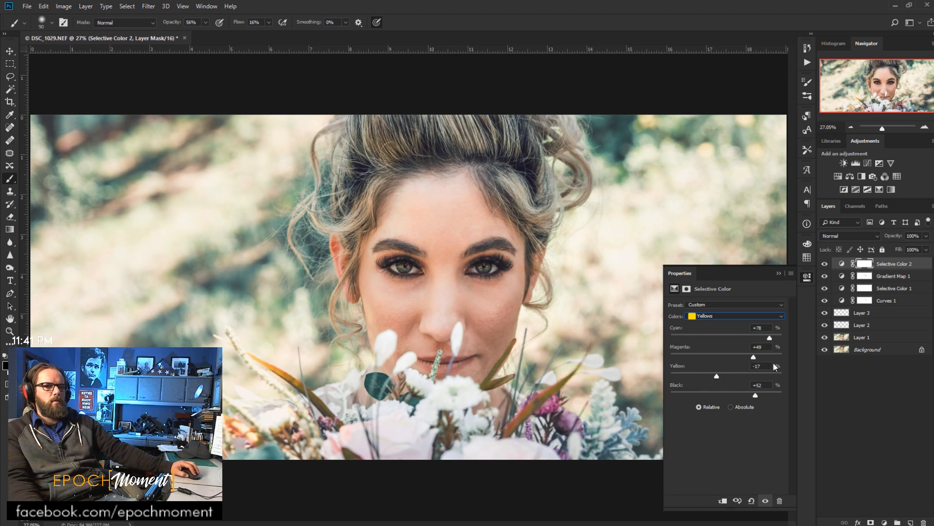
{"action": "left_click_drag", "start_coordinate": [753, 356], "coordinate": [725, 363]}
{"action": "left_click_drag", "start_coordinate": [770, 341], "coordinate": [751, 341]}
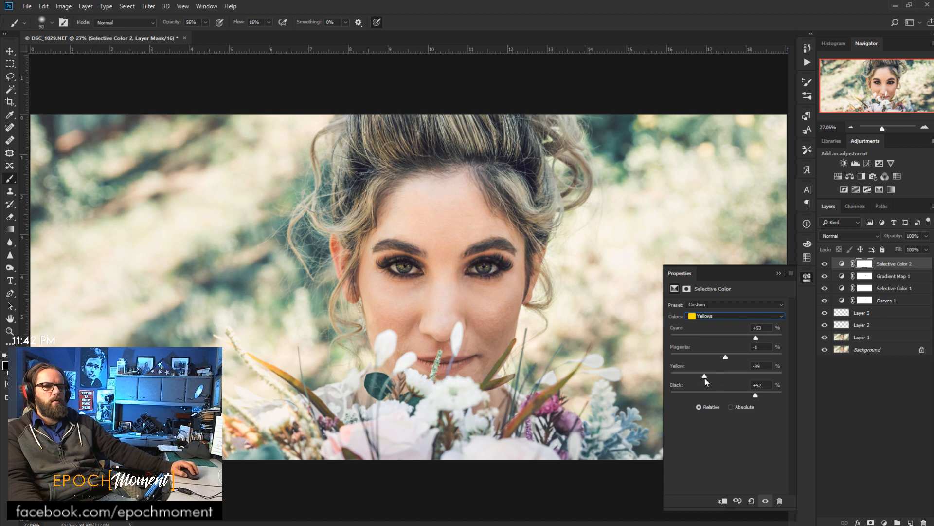
- Set the Cyans of Selective Color 2 to Cyan +21 and Magenta -7, and fine-tune the remaining amounts
{"action": "left_click", "coordinate": [714, 316]}
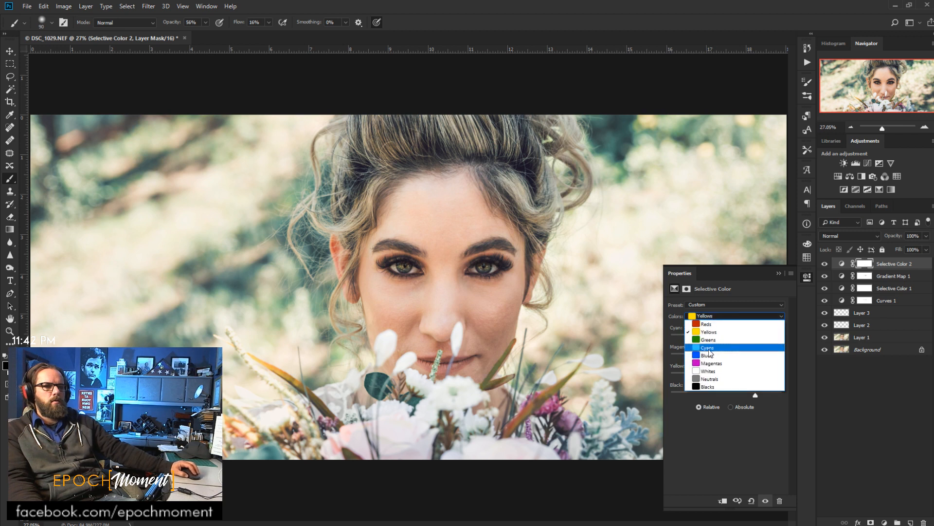
{"action": "left_click", "coordinate": [725, 340]}
{"action": "mouse_move", "coordinate": [725, 359]}
{"action": "left_mouse_down"}
{"action": "mouse_move", "coordinate": [779, 362]}
{"action": "mouse_move", "coordinate": [697, 359]}
{"action": "mouse_move", "coordinate": [718, 361]}
{"action": "left_mouse_up"}
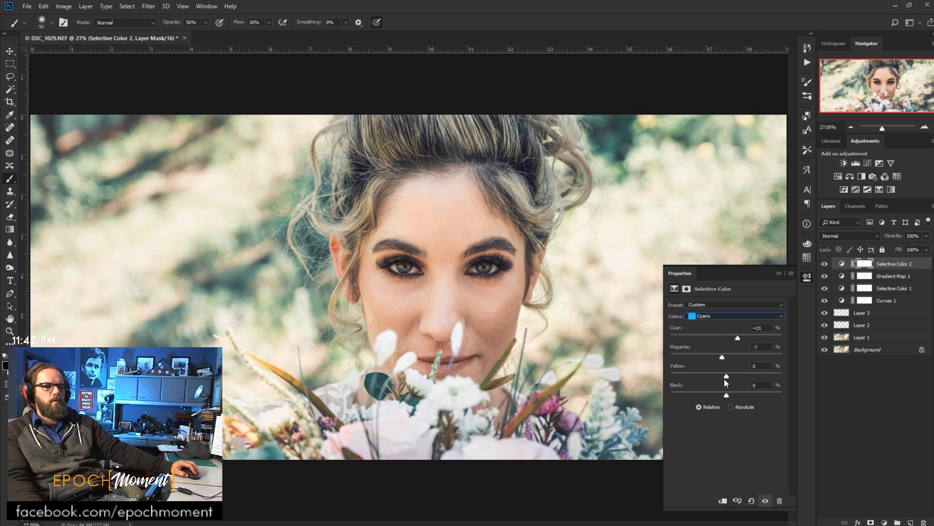
{"action": "left_click_drag", "start_coordinate": [725, 377], "coordinate": [742, 395]}
- Try shifting the Yellow amount of the Blues in Selective Color 2, and return it to 0
{"action": "left_click", "coordinate": [717, 321]}
{"action": "left_click", "coordinate": [717, 358]}
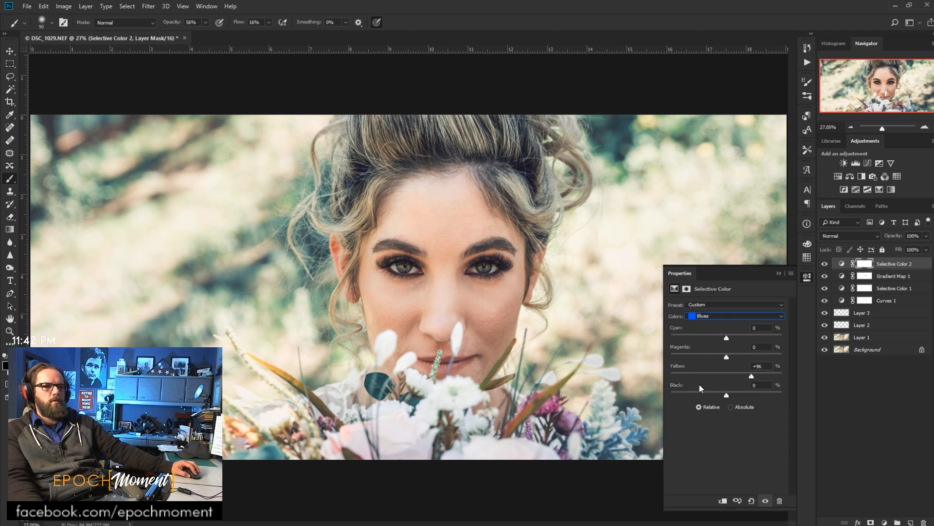
{"action": "left_click_drag", "start_coordinate": [752, 376], "coordinate": [796, 397]}
{"action": "left_click_drag", "start_coordinate": [731, 377], "coordinate": [727, 377]}
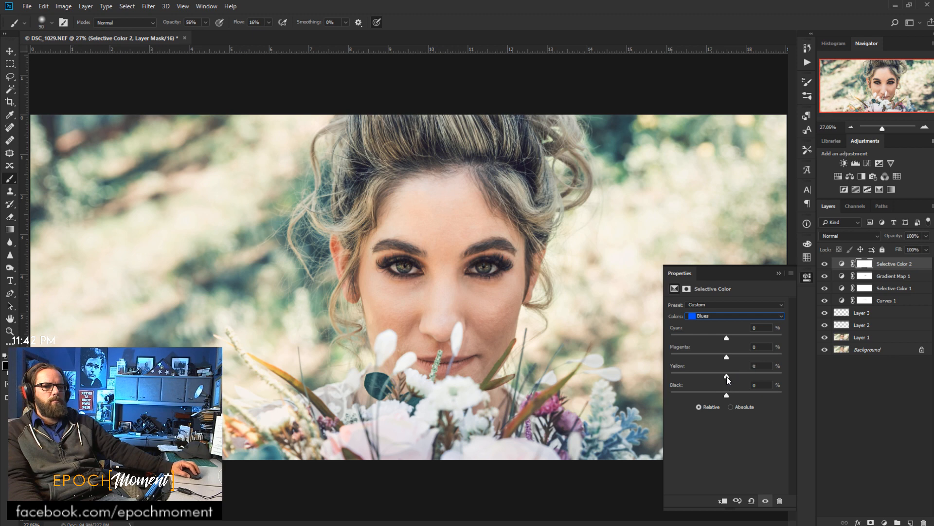
{"action": "left_click", "coordinate": [714, 318]}
{"action": "left_click", "coordinate": [714, 316]}
- Compare the portrait with and without the Selective Color 2 adjustment
{"action": "left_click", "coordinate": [766, 501]}
{"action": "left_click", "coordinate": [766, 502]}
{"action": "left_click", "coordinate": [766, 502]}
{"action": "left_click", "coordinate": [765, 502]}
{"action": "left_click", "coordinate": [766, 502]}
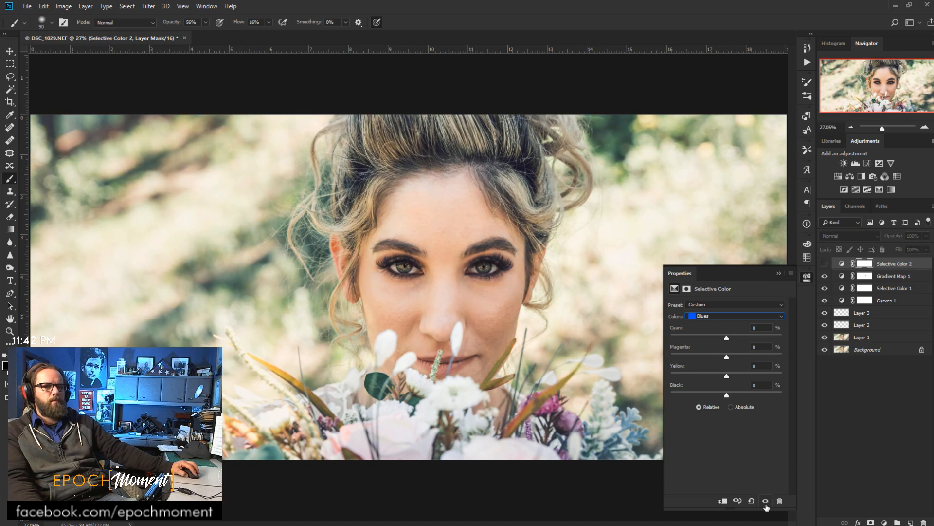
{"action": "left_click", "coordinate": [766, 503]}
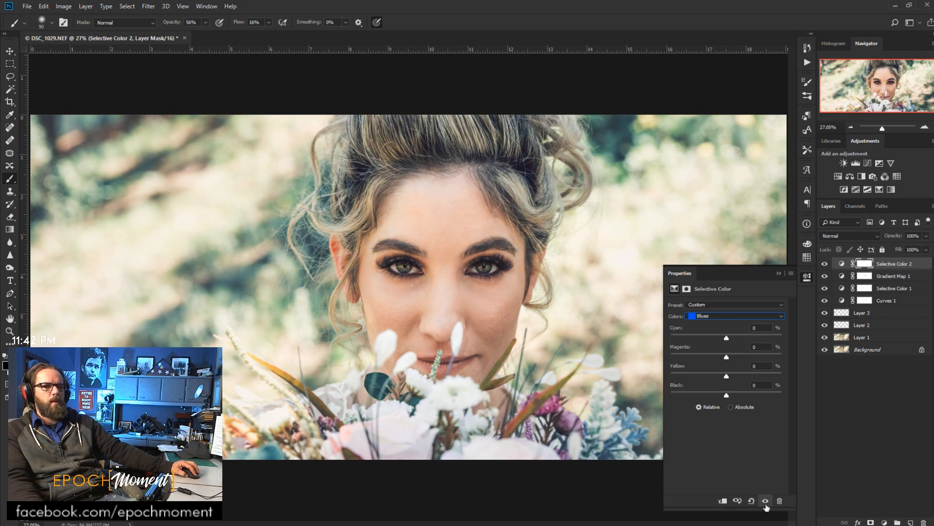
{"action": "left_click", "coordinate": [766, 502]}
{"action": "left_click", "coordinate": [766, 503]}
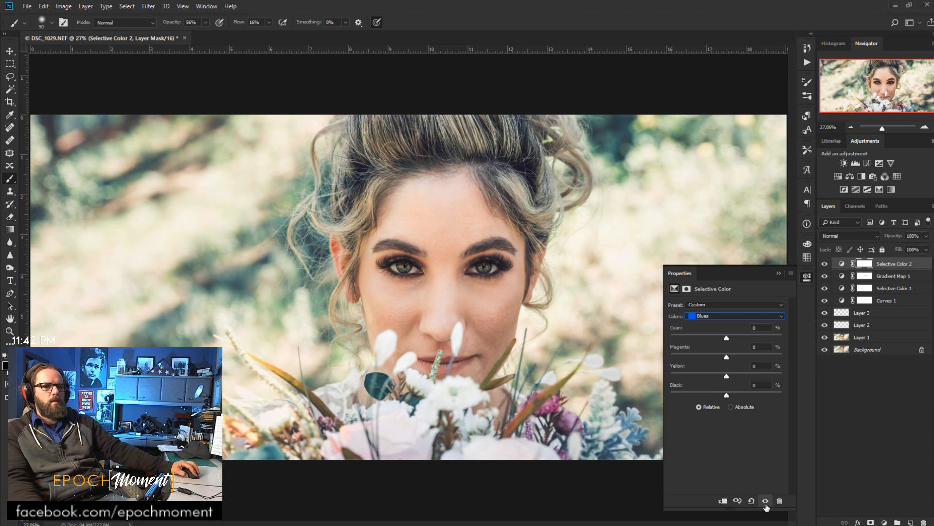
{"action": "left_click", "coordinate": [766, 503]}
{"action": "left_click", "coordinate": [766, 503]}
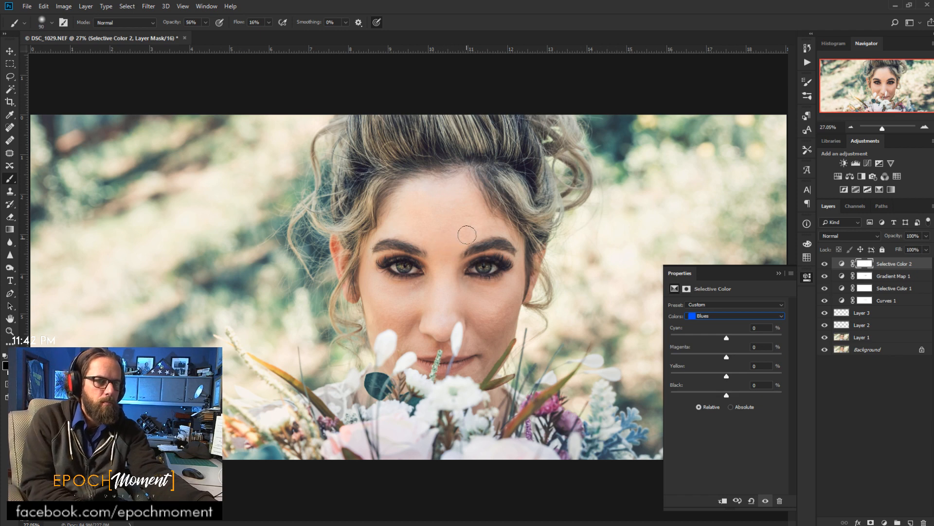
- Enlarge the brush to 700 px for masking the face
{"action": "left_click", "coordinate": [454, 215]}
{"action": "key", "text": "bracketright"}
{"action": "key", "text": "bracketright"}
{"action": "key", "text": "bracketright"}
{"action": "key", "text": "bracketright"}
{"action": "key", "text": "bracketright"}
{"action": "key", "text": "bracketright"}
{"action": "key", "text": "bracketright"}
{"action": "key", "text": "bracketright"}
{"action": "key", "text": "bracketright"}
{"action": "key", "text": "bracketright"}
{"action": "key", "text": "bracketright"}
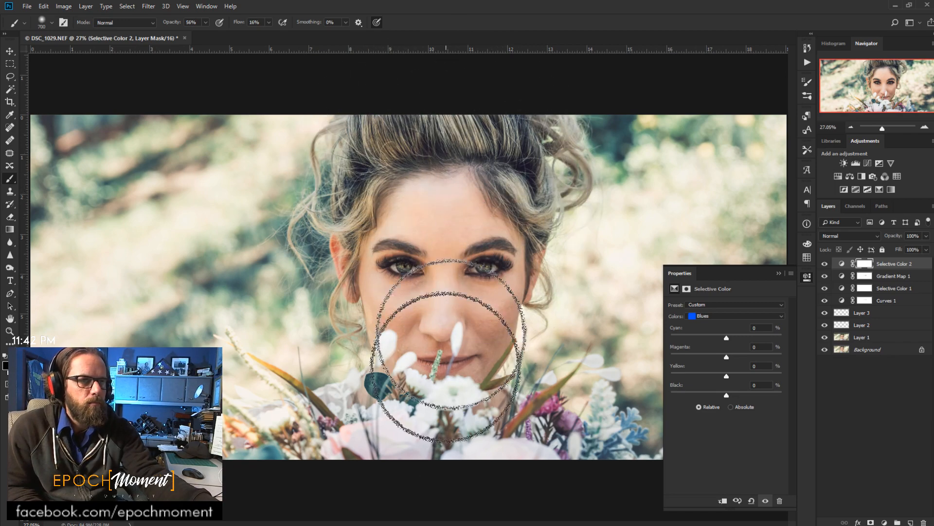
- Paint over the face and hair on the Selective Color 2 mask, raising the brush opacity to 100%
{"action": "mouse_move", "coordinate": [405, 309]}
{"action": "left_mouse_down"}
{"action": "mouse_move", "coordinate": [422, 295]}
{"action": "mouse_move", "coordinate": [477, 297]}
{"action": "mouse_move", "coordinate": [488, 245]}
{"action": "mouse_move", "coordinate": [487, 336]}
{"action": "left_mouse_up"}
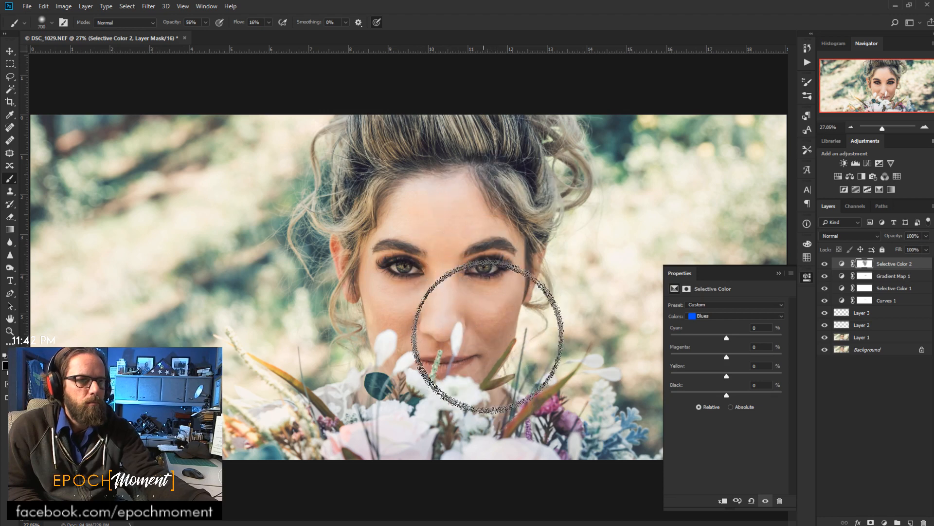
{"action": "left_click", "coordinate": [825, 264]}
{"action": "left_click", "coordinate": [825, 264]}
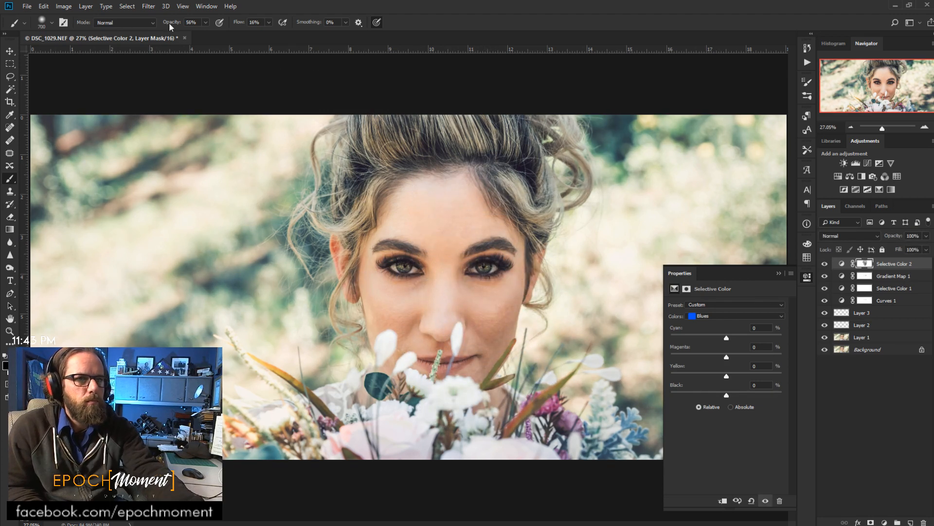
{"action": "key", "text": "0"}
{"action": "mouse_move", "coordinate": [501, 274]}
{"action": "left_mouse_down"}
{"action": "mouse_move", "coordinate": [488, 256]}
{"action": "mouse_move", "coordinate": [469, 308]}
{"action": "mouse_move", "coordinate": [448, 254]}
{"action": "mouse_move", "coordinate": [429, 236]}
{"action": "mouse_move", "coordinate": [411, 283]}
{"action": "mouse_move", "coordinate": [406, 257]}
{"action": "mouse_move", "coordinate": [386, 273]}
{"action": "mouse_move", "coordinate": [370, 249]}
{"action": "mouse_move", "coordinate": [349, 253]}
{"action": "mouse_move", "coordinate": [354, 185]}
{"action": "mouse_move", "coordinate": [386, 129]}
{"action": "mouse_move", "coordinate": [508, 160]}
{"action": "mouse_move", "coordinate": [527, 155]}
{"action": "mouse_move", "coordinate": [511, 232]}
{"action": "mouse_move", "coordinate": [455, 360]}
{"action": "mouse_move", "coordinate": [452, 338]}
{"action": "mouse_move", "coordinate": [460, 388]}
{"action": "mouse_move", "coordinate": [489, 416]}
{"action": "mouse_move", "coordinate": [376, 426]}
{"action": "mouse_move", "coordinate": [336, 453]}
{"action": "mouse_move", "coordinate": [320, 493]}
{"action": "mouse_move", "coordinate": [466, 460]}
{"action": "mouse_move", "coordinate": [548, 470]}
{"action": "mouse_move", "coordinate": [568, 487]}
{"action": "mouse_move", "coordinate": [437, 276]}
{"action": "mouse_move", "coordinate": [411, 281]}
{"action": "mouse_move", "coordinate": [402, 313]}
{"action": "mouse_move", "coordinate": [391, 312]}
{"action": "mouse_move", "coordinate": [391, 335]}
{"action": "mouse_move", "coordinate": [374, 239]}
{"action": "mouse_move", "coordinate": [357, 228]}
{"action": "mouse_move", "coordinate": [354, 239]}
{"action": "mouse_move", "coordinate": [365, 167]}
{"action": "mouse_move", "coordinate": [359, 181]}
{"action": "mouse_move", "coordinate": [378, 145]}
{"action": "mouse_move", "coordinate": [513, 160]}
{"action": "mouse_move", "coordinate": [525, 169]}
{"action": "mouse_move", "coordinate": [523, 261]}
{"action": "mouse_move", "coordinate": [481, 381]}
{"action": "mouse_move", "coordinate": [459, 326]}
{"action": "mouse_move", "coordinate": [415, 315]}
{"action": "mouse_move", "coordinate": [429, 223]}
{"action": "mouse_move", "coordinate": [580, 184]}
{"action": "left_mouse_up"}
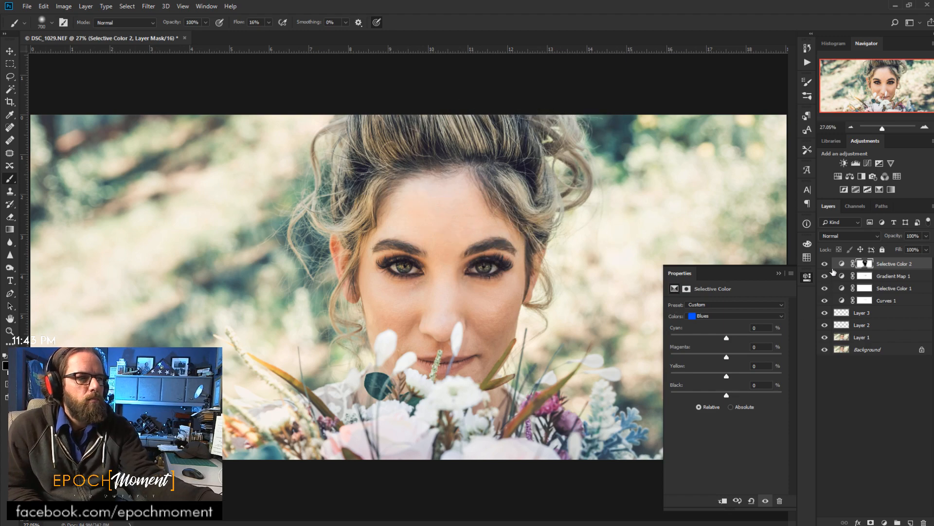
{"action": "mouse_move", "coordinate": [497, 241]}
{"action": "left_mouse_down"}
{"action": "mouse_move", "coordinate": [439, 234]}
{"action": "mouse_move", "coordinate": [449, 238]}
{"action": "mouse_move", "coordinate": [448, 142]}
{"action": "mouse_move", "coordinate": [435, 220]}
{"action": "mouse_move", "coordinate": [446, 221]}
{"action": "mouse_move", "coordinate": [466, 134]}
{"action": "mouse_move", "coordinate": [436, 258]}
{"action": "mouse_move", "coordinate": [463, 159]}
{"action": "mouse_move", "coordinate": [436, 307]}
{"action": "left_mouse_up"}
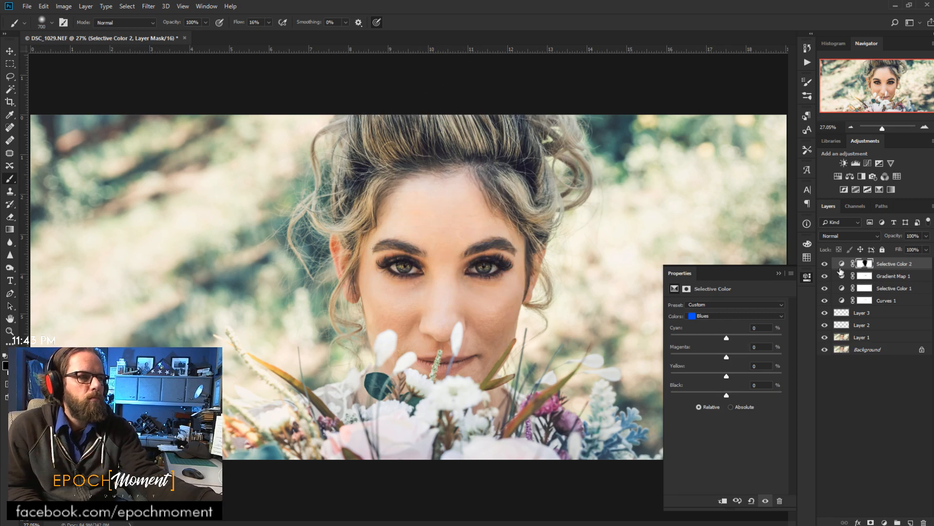
- Check the masked Selective Color 2 effect by switching the layer off and on, and collapse its adjustment settings
{"action": "left_click", "coordinate": [823, 265]}
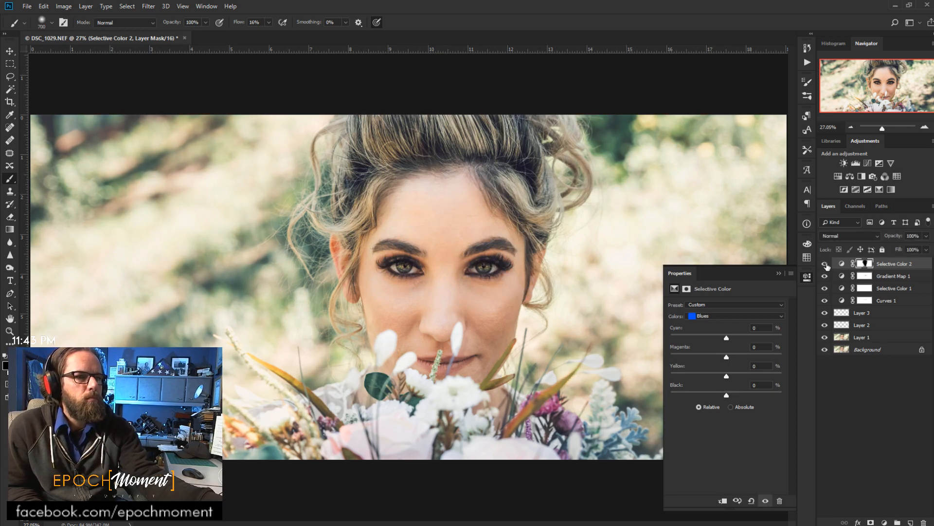
{"action": "left_click", "coordinate": [825, 266]}
{"action": "left_click", "coordinate": [825, 267]}
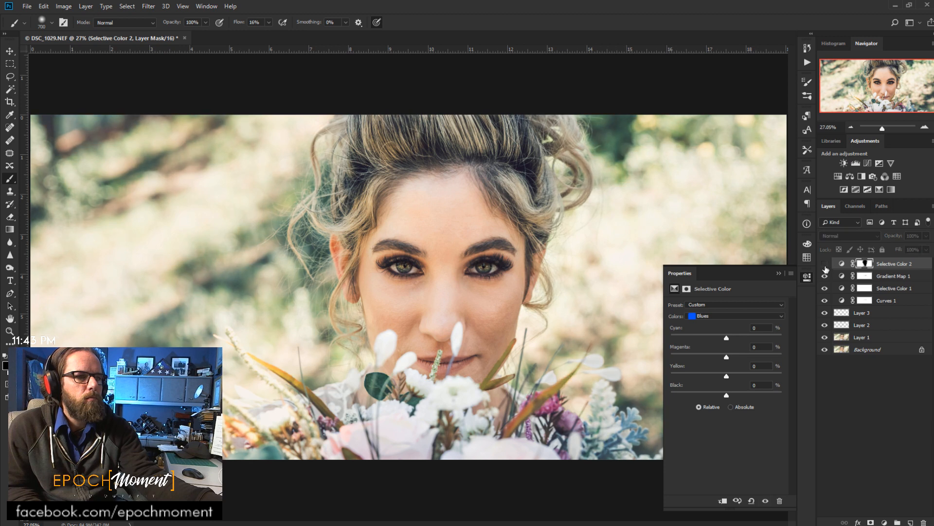
{"action": "left_click", "coordinate": [825, 266]}
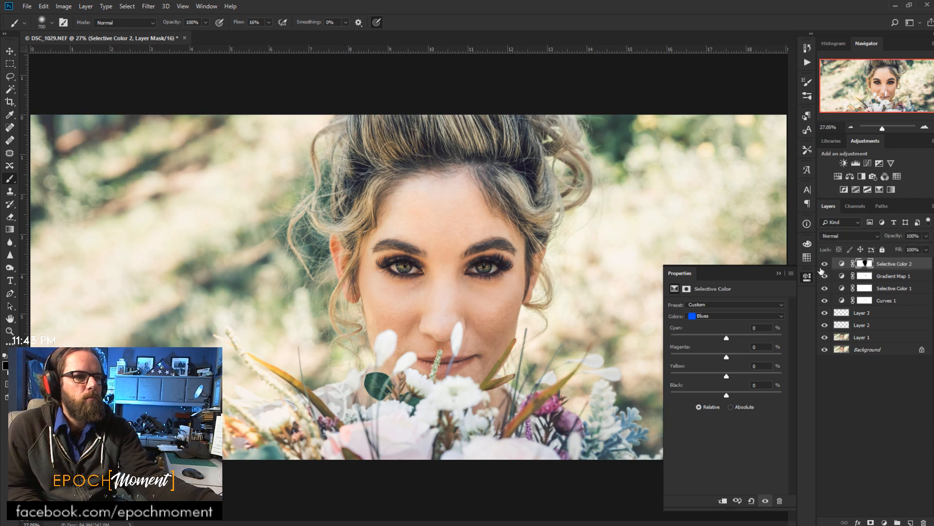
{"action": "left_click", "coordinate": [824, 266]}
{"action": "left_click", "coordinate": [824, 267]}
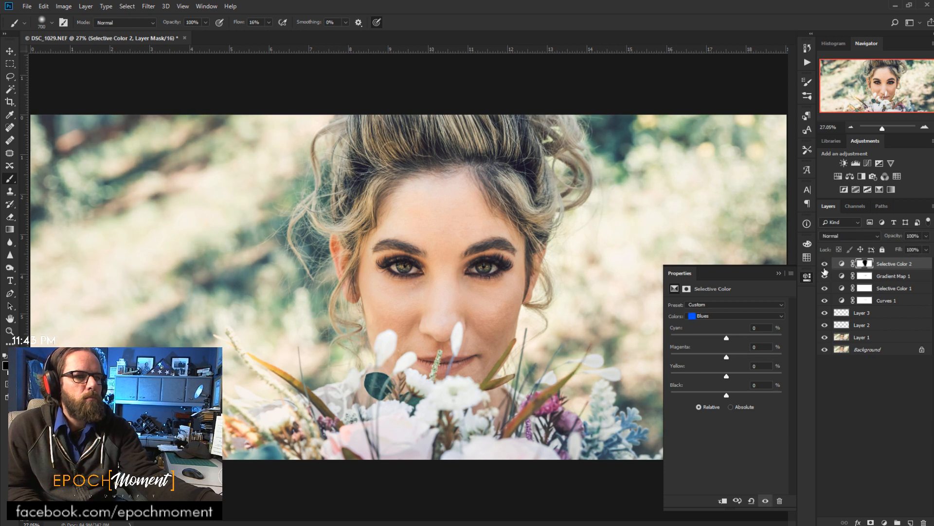
{"action": "left_click", "coordinate": [779, 273]}
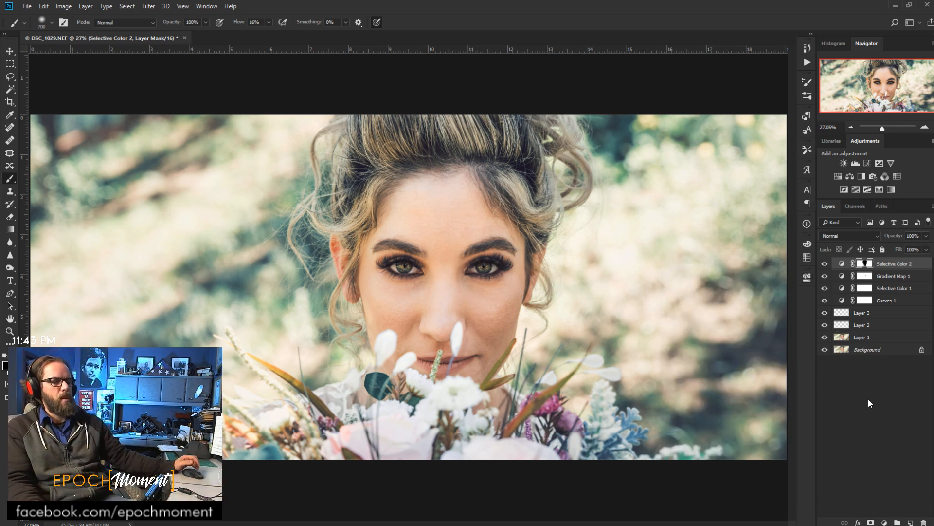
- Compare the edited portrait with the original Background layer, examining both the face and the whole picture
{"action": "scroll", "coordinate": [250, 336], "scroll_direction": "down", "scroll_amount": 1}
{"action": "scroll", "coordinate": [240, 250], "scroll_direction": "up", "scroll_amount": 2}
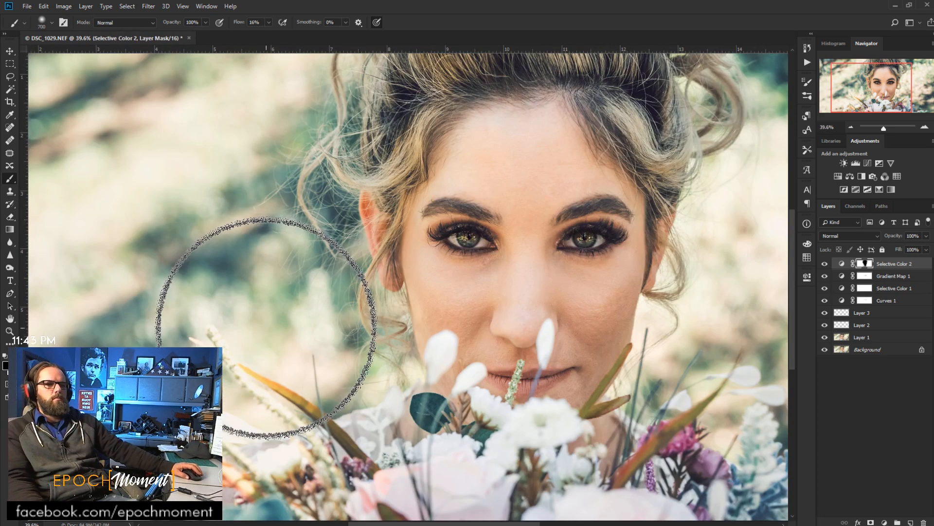
{"action": "left_click", "coordinate": [825, 350], "text": "alt"}
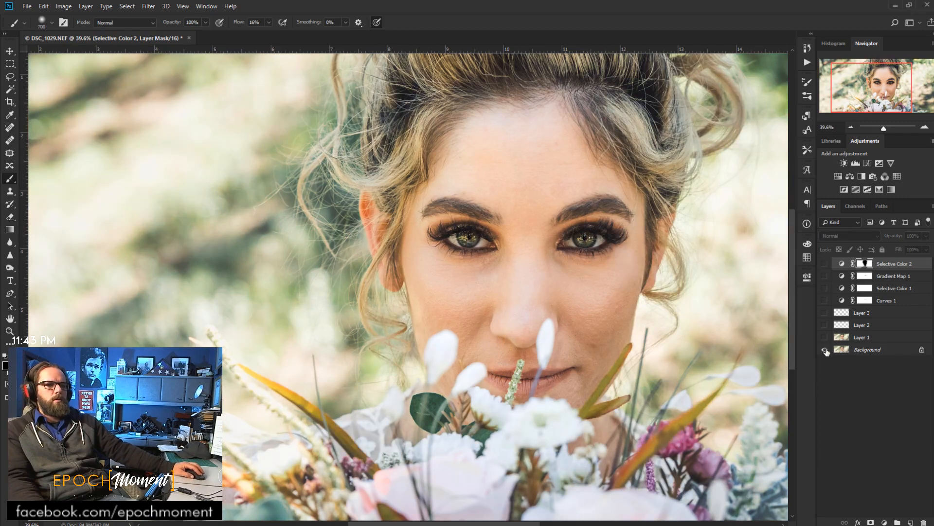
{"action": "left_click", "coordinate": [825, 350], "text": "alt"}
{"action": "left_click", "coordinate": [824, 350], "text": "alt"}
{"action": "left_click", "coordinate": [825, 349], "text": "alt"}
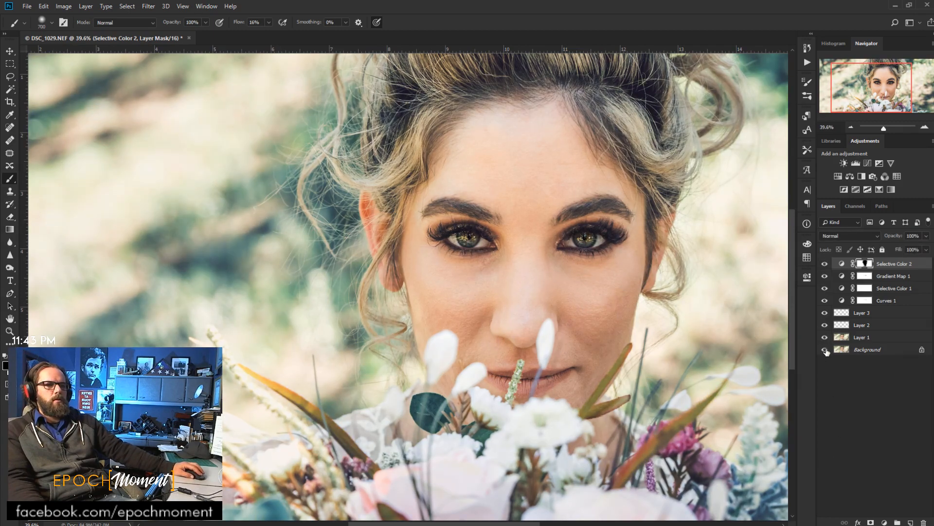
{"action": "scroll", "coordinate": [324, 372], "scroll_direction": "down", "scroll_amount": 2}
{"action": "scroll", "coordinate": [217, 358], "scroll_direction": "up", "scroll_amount": 2}
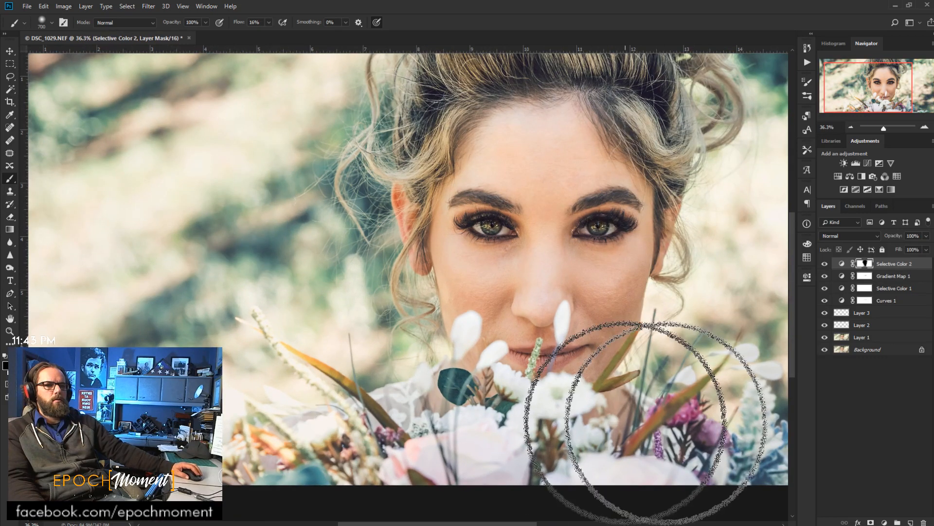
{"action": "scroll", "coordinate": [412, 372], "scroll_direction": "down", "scroll_amount": 2}
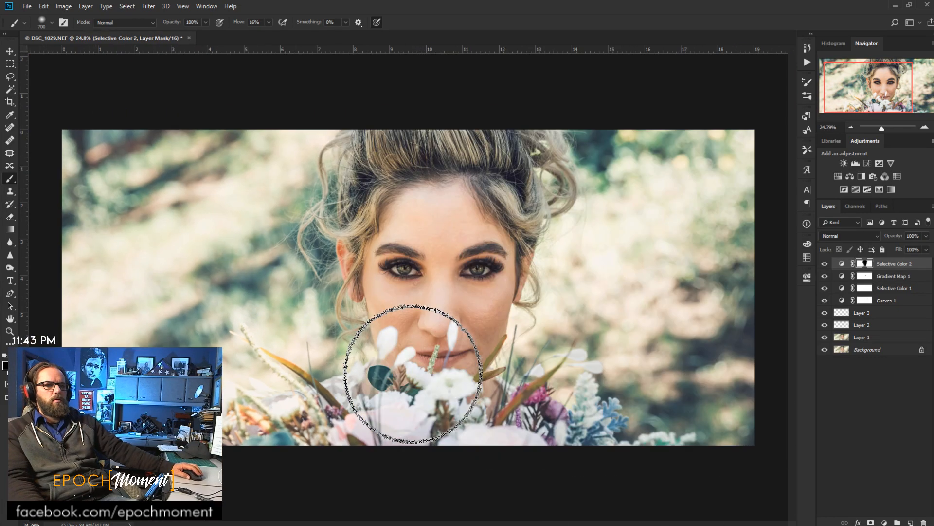
{"action": "scroll", "coordinate": [397, 363], "scroll_direction": "up", "scroll_amount": 1}
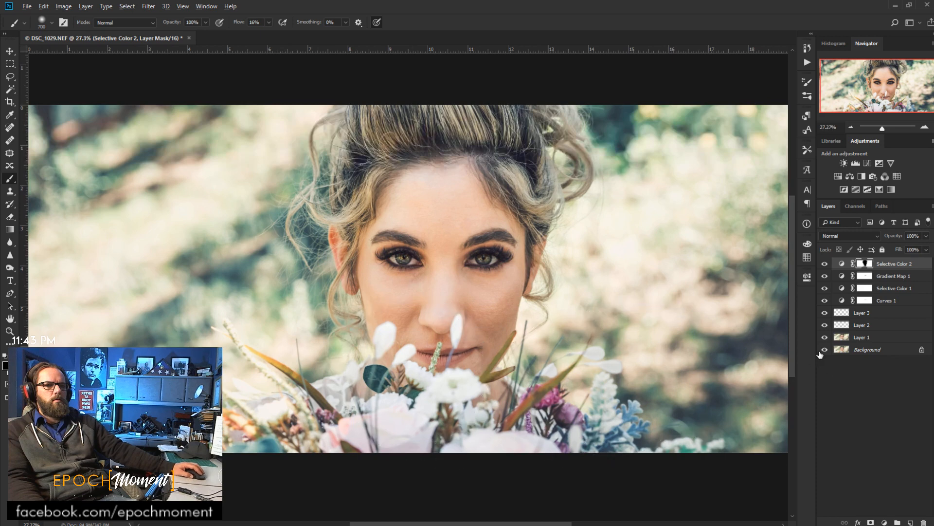
- Compare the whole portrait with and without the four colour adjustment layers above Layer 3
{"action": "left_click", "coordinate": [825, 313], "text": "alt"}
{"action": "left_click", "coordinate": [824, 313], "text": "alt"}
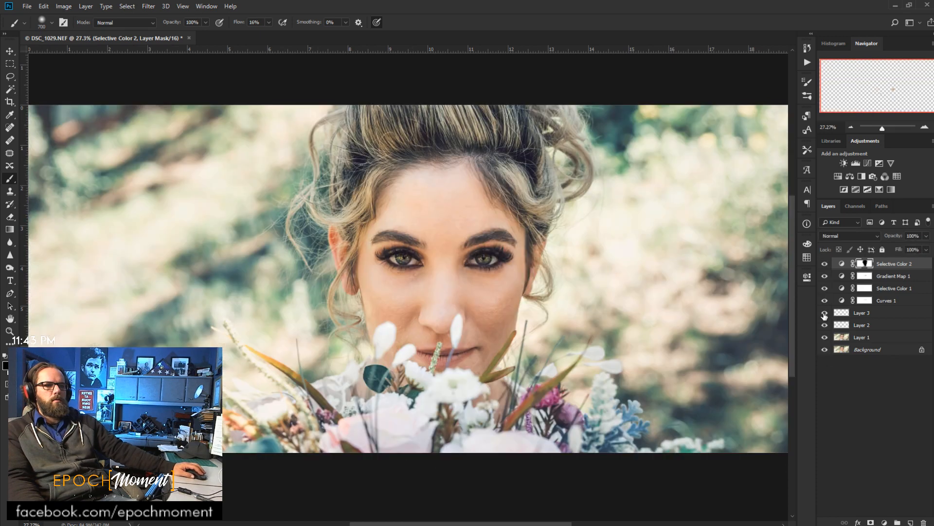
{"action": "mouse_move", "coordinate": [826, 307]}
{"action": "left_mouse_down"}
{"action": "mouse_move", "coordinate": [824, 271]}
{"action": "mouse_move", "coordinate": [824, 302]}
{"action": "left_mouse_up"}
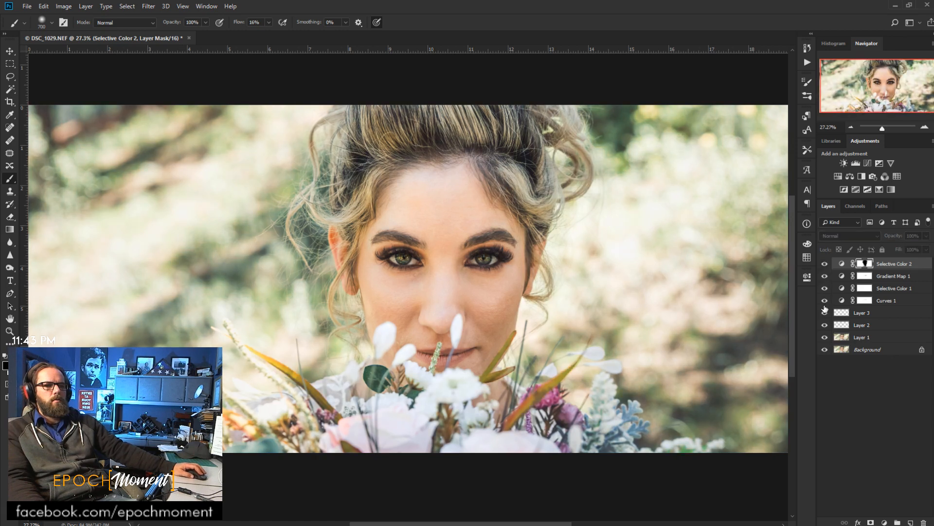
{"action": "scroll", "coordinate": [232, 331], "scroll_direction": "down", "scroll_amount": 3}
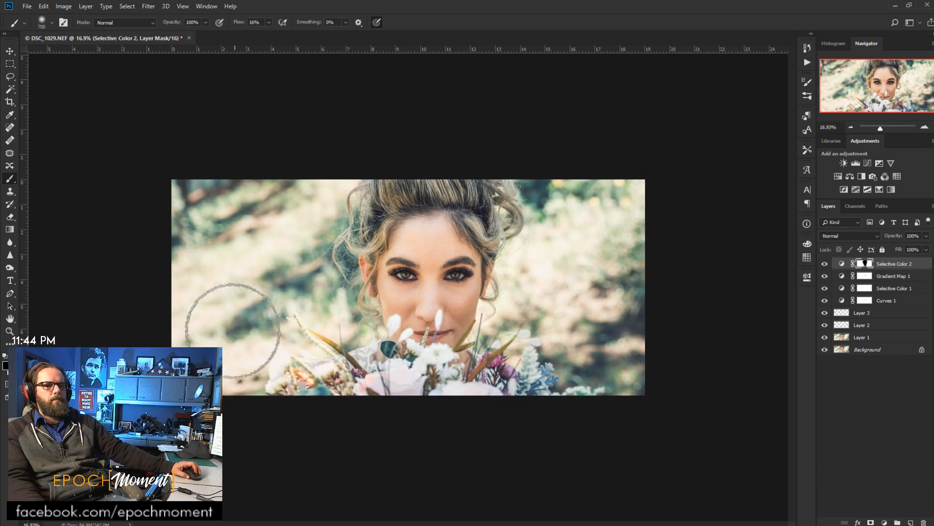
{"action": "scroll", "coordinate": [233, 331], "scroll_direction": "up", "scroll_amount": 1}
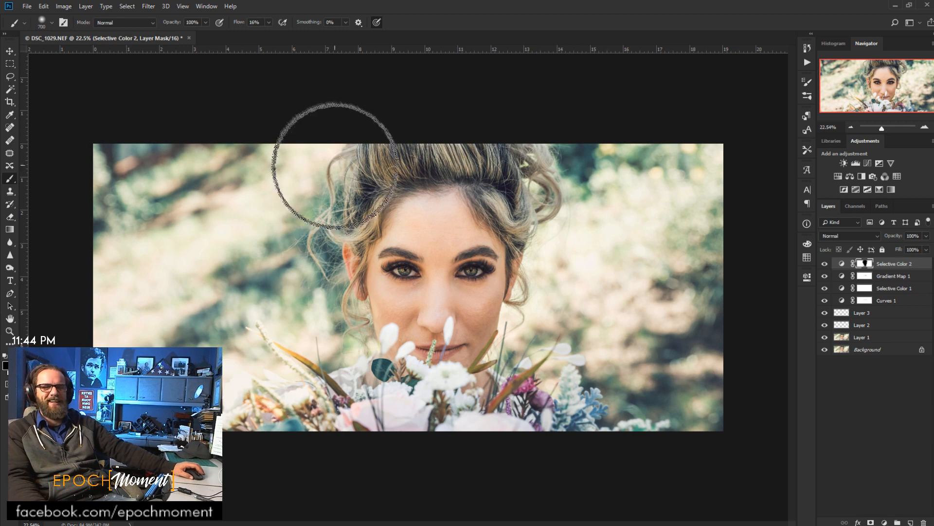
{"action": "scroll", "coordinate": [390, 289], "scroll_direction": "up", "scroll_amount": 3}
{"action": "scroll", "coordinate": [394, 283], "scroll_direction": "down", "scroll_amount": 2}
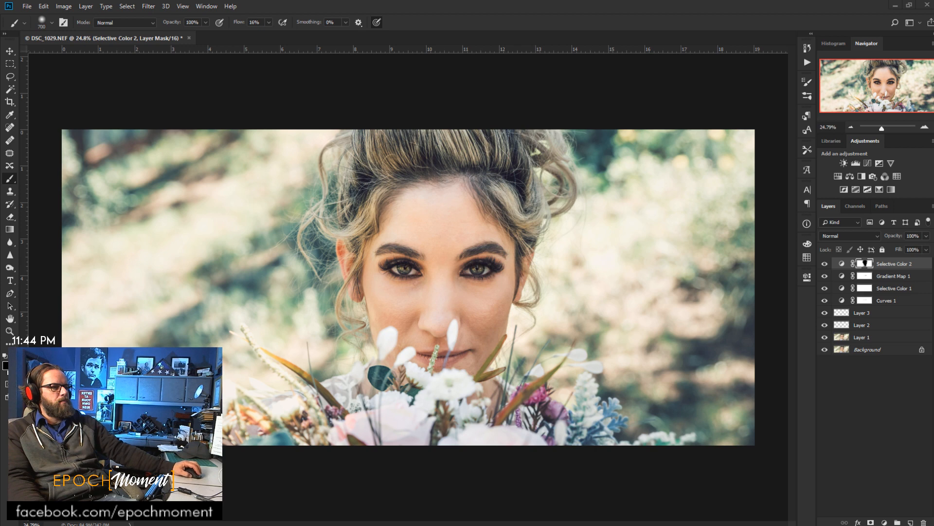
{"action": "left_click_drag", "start_coordinate": [933, 351], "coordinate": [430, 351]}
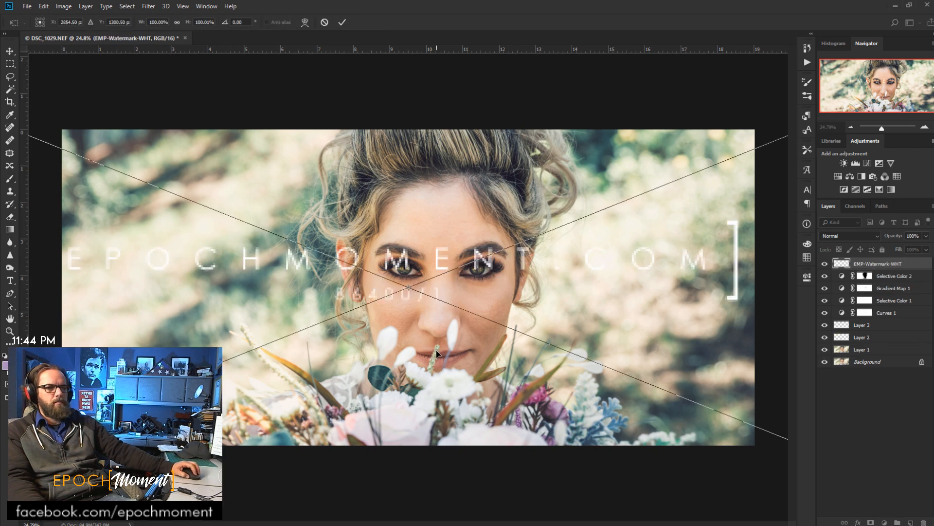
{"action": "scroll", "coordinate": [448, 322], "scroll_direction": "down", "scroll_amount": 3}
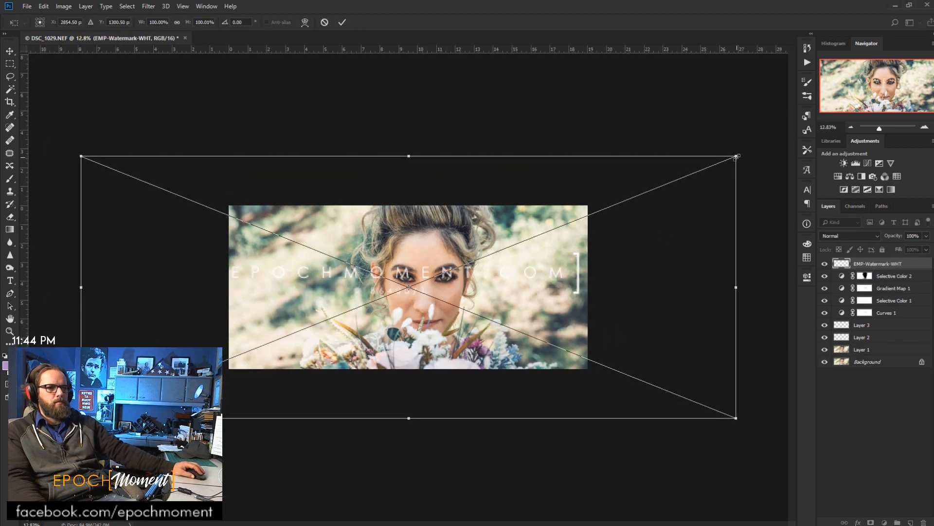
{"action": "key", "text": "Escape"}
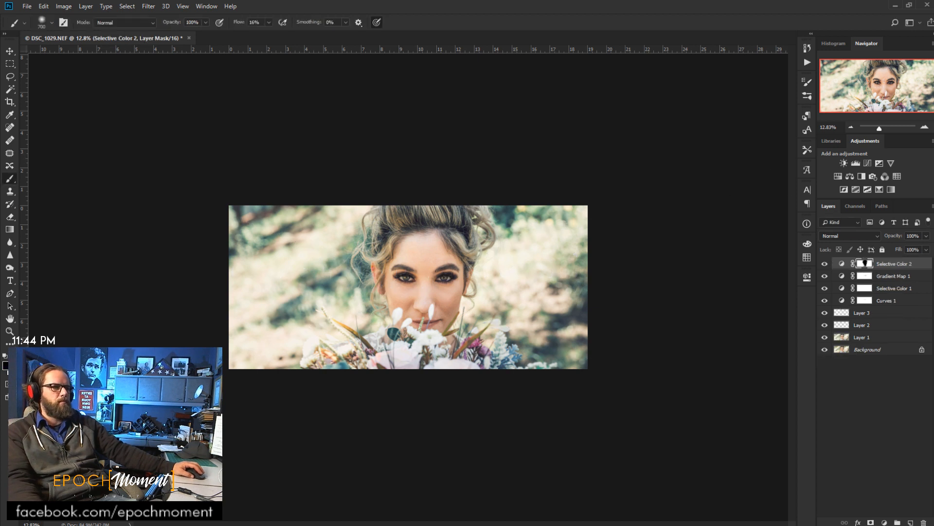
- Place the EMP-Watermark-BLK file on the portrait, scaled proportionally from its centre to about 19%
{"action": "left_click_drag", "start_coordinate": [933, 343], "coordinate": [423, 340]}
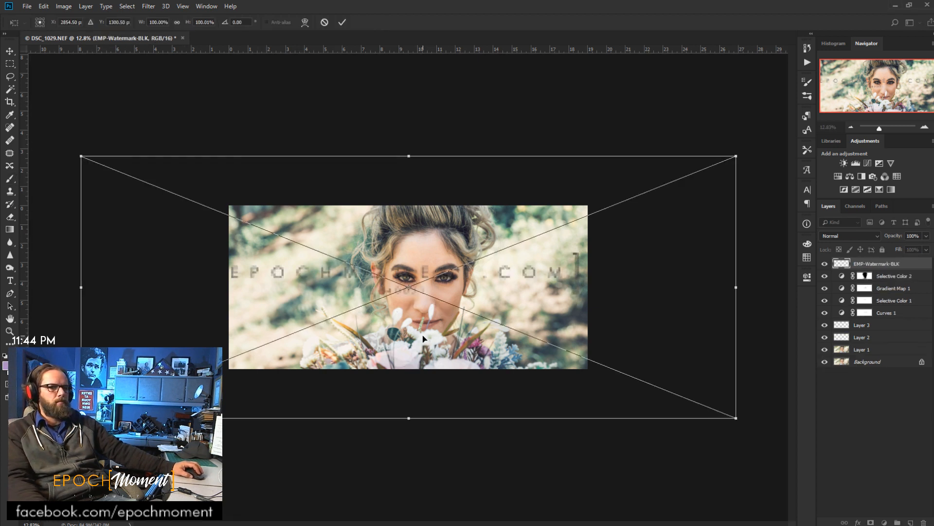
{"action": "left_click_drag", "start_coordinate": [737, 161], "coordinate": [502, 322]}
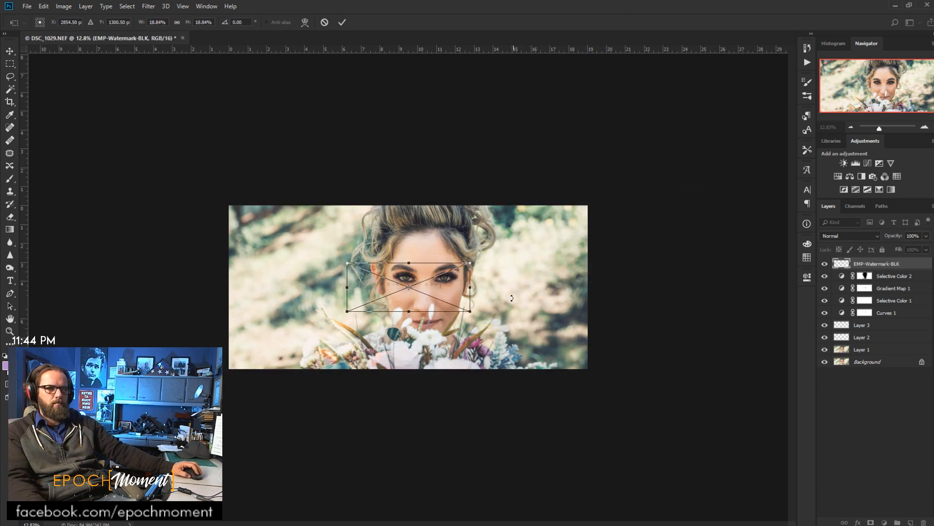
{"action": "key", "text": "Return"}
{"action": "key", "text": "b"}
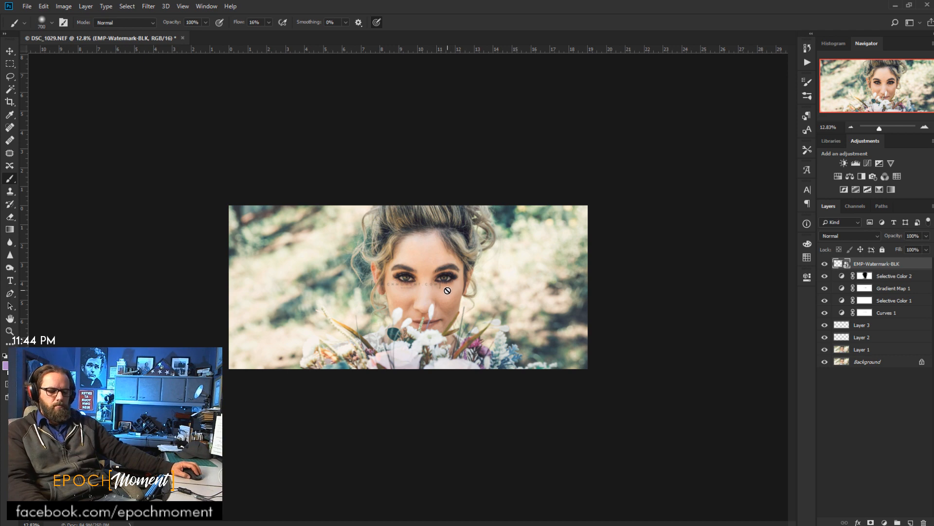
- Move the black watermark down over the bouquet, close to the middle of the picture's bottom edge
{"action": "key", "text": "v"}
{"action": "left_click_drag", "start_coordinate": [425, 294], "coordinate": [442, 364]}
{"action": "left_click_drag", "start_coordinate": [442, 365], "coordinate": [481, 347]}
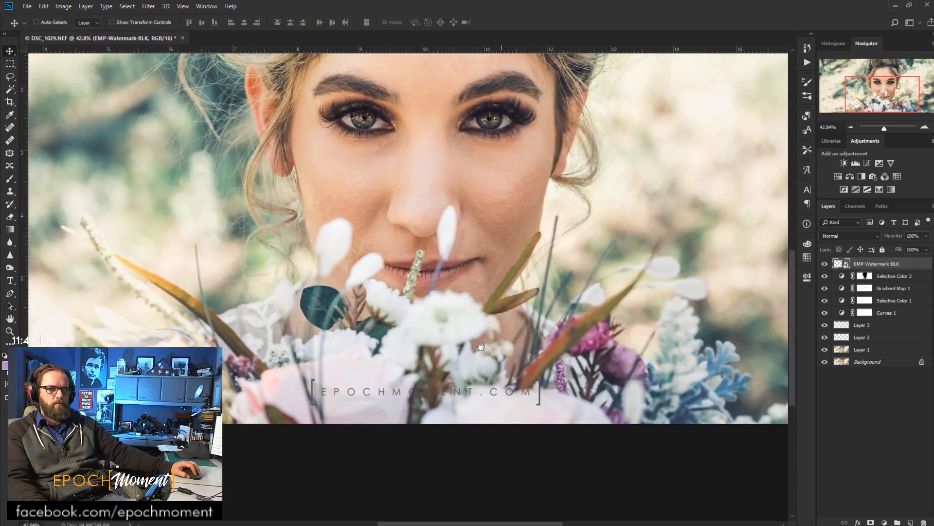
{"action": "left_click_drag", "start_coordinate": [484, 390], "coordinate": [479, 400]}
{"action": "scroll", "coordinate": [478, 400], "scroll_direction": "down", "scroll_amount": 3}
{"action": "left_click_drag", "start_coordinate": [440, 419], "coordinate": [421, 448]}
{"action": "scroll", "coordinate": [428, 442], "scroll_direction": "up", "scroll_amount": 2}
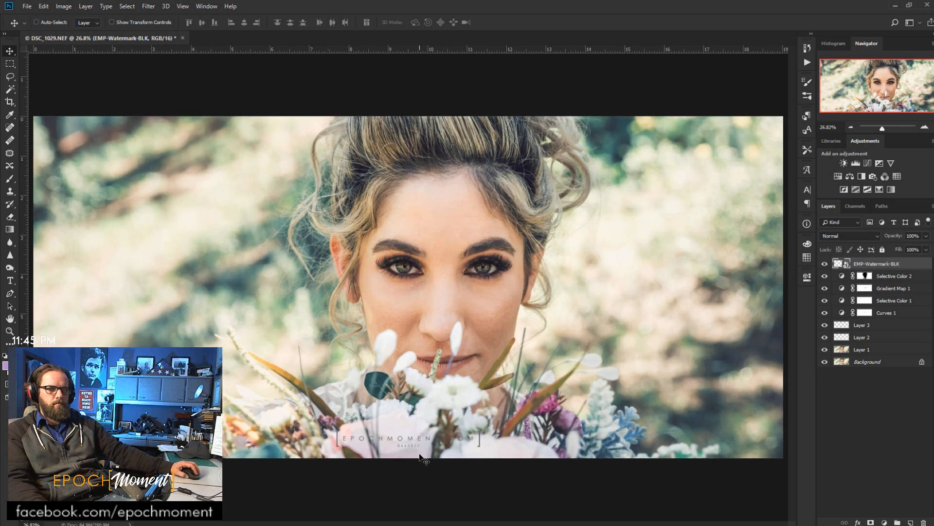
{"action": "scroll", "coordinate": [420, 457], "scroll_direction": "up", "scroll_amount": 4}
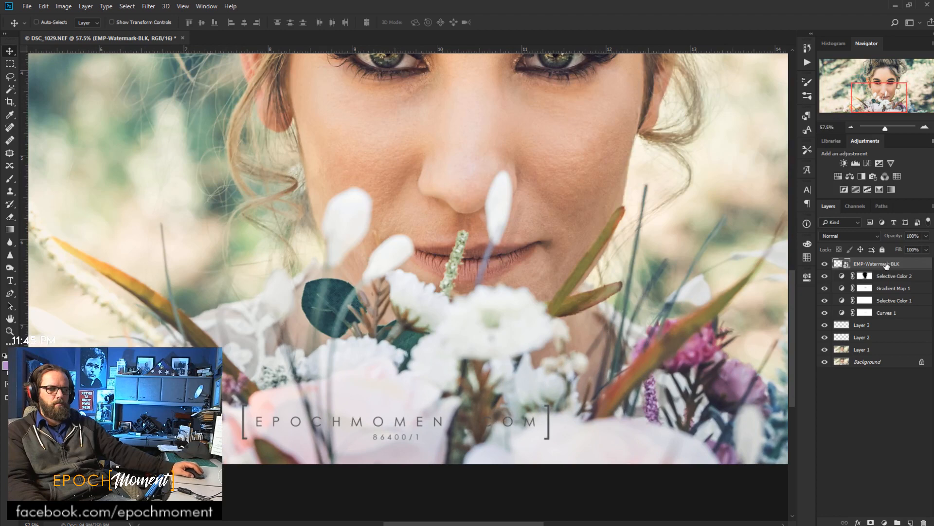
- Add a Color Overlay effect to the watermark layer in near-black purple 141016, with Normal blending and 100% opacity
{"action": "double_click", "coordinate": [911, 267]}
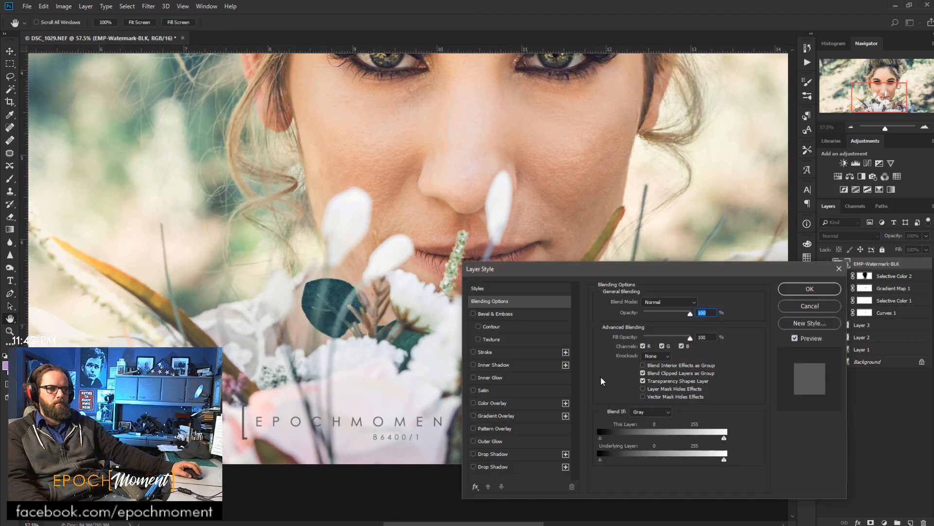
{"action": "left_click", "coordinate": [496, 402]}
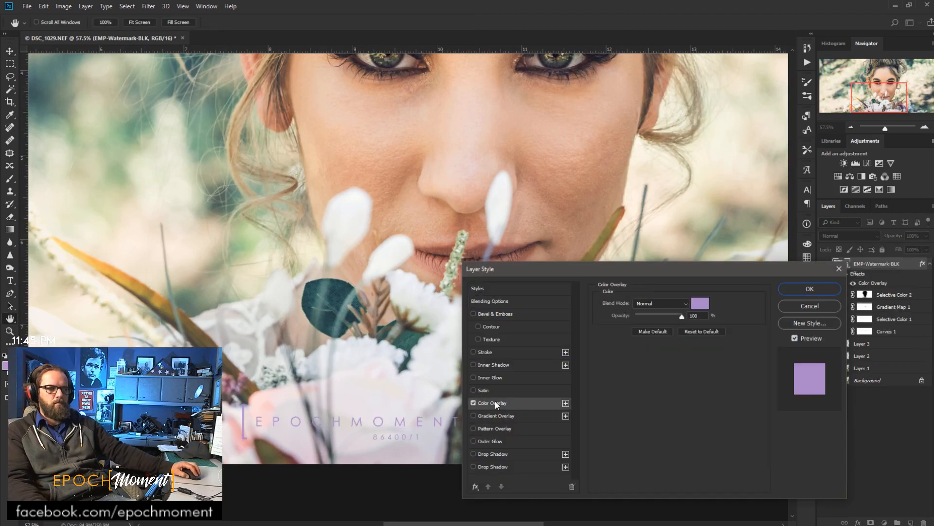
{"action": "left_click", "coordinate": [700, 302]}
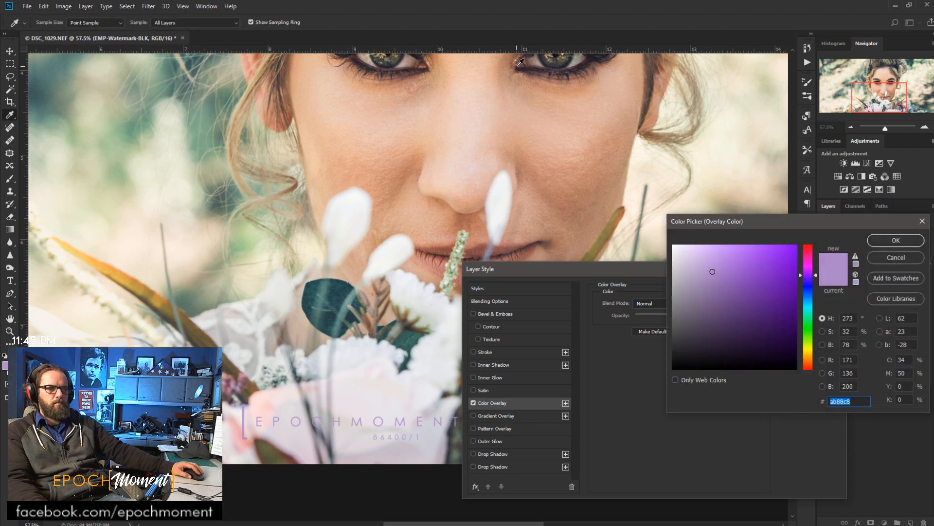
{"action": "left_click", "coordinate": [385, 65]}
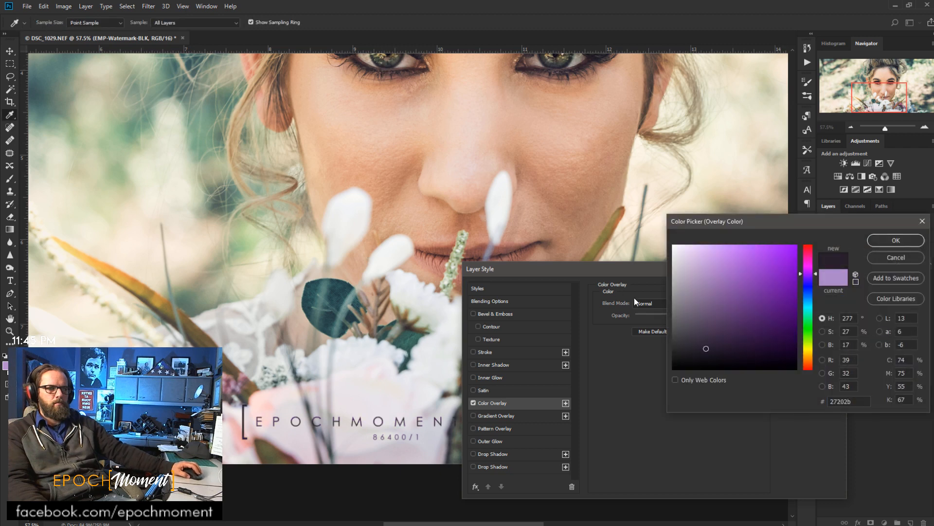
{"action": "left_click", "coordinate": [707, 360]}
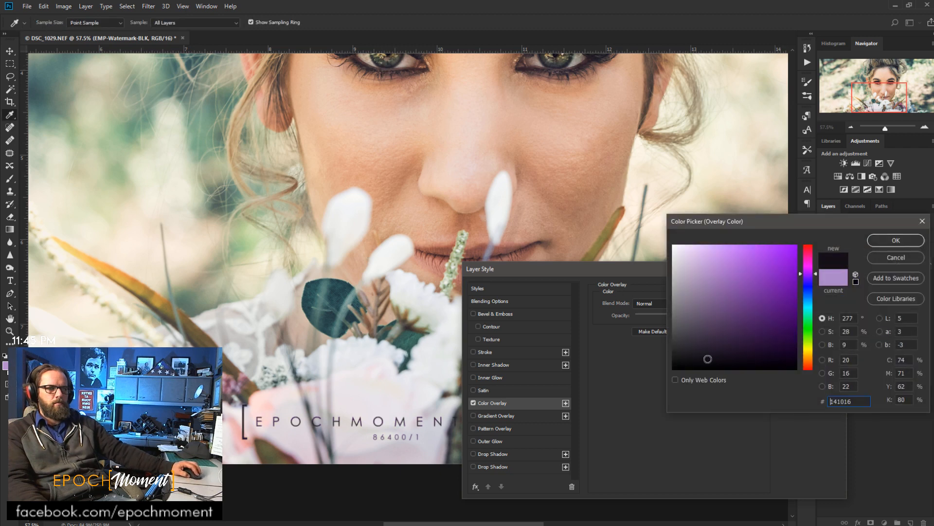
{"action": "left_click", "coordinate": [882, 241]}
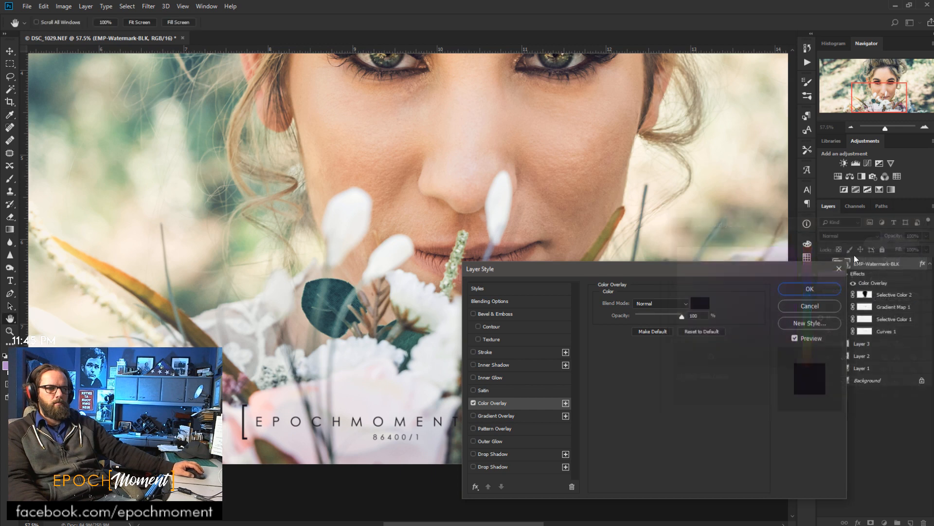
{"action": "left_click", "coordinate": [804, 291]}
{"action": "scroll", "coordinate": [445, 456], "scroll_direction": "down", "scroll_amount": 5}
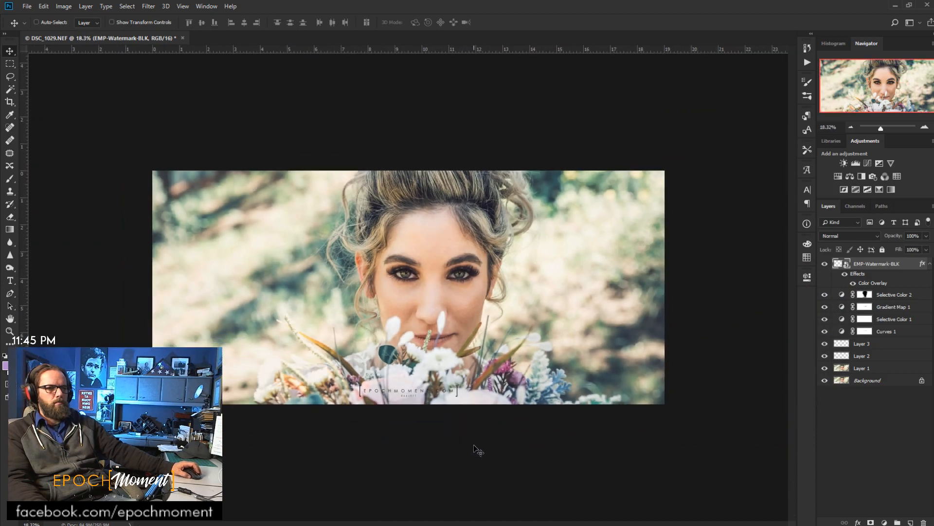
- Move the watermark off the bouquet to the lower-left corner of the picture
{"action": "left_click_drag", "start_coordinate": [428, 403], "coordinate": [231, 363]}
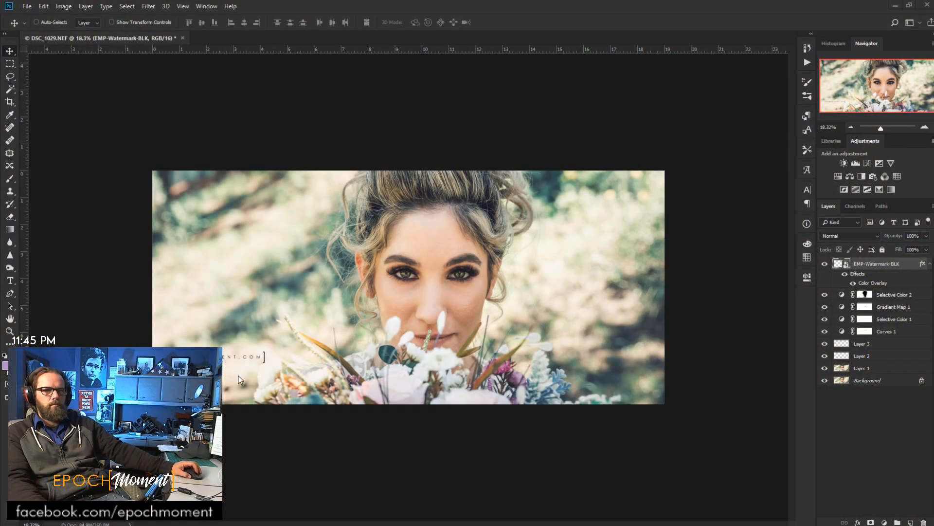
{"action": "scroll", "coordinate": [239, 375], "scroll_direction": "up", "scroll_amount": 6}
{"action": "scroll", "coordinate": [239, 379], "scroll_direction": "down", "scroll_amount": 4}
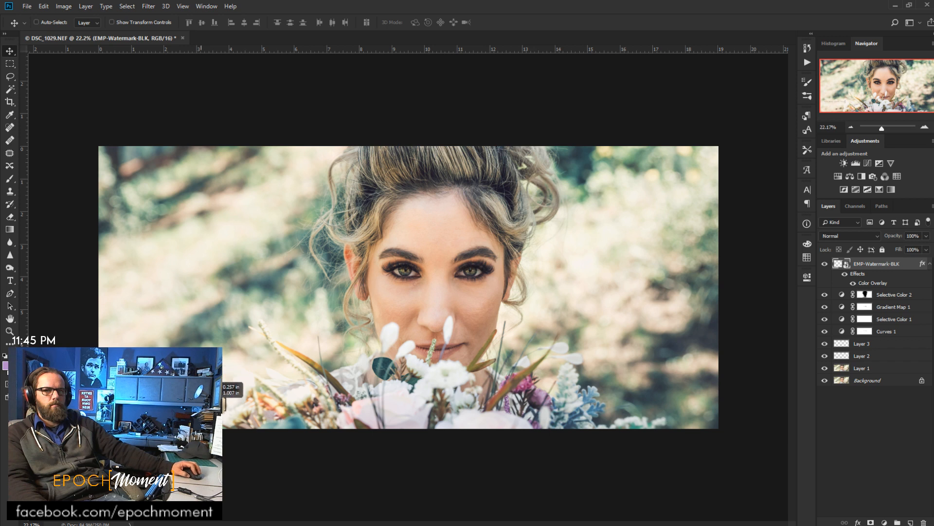
- Scale the watermark down further with Free Transform and reposition it along the picture's lower edge
{"action": "key", "text": "ctrl"}
{"action": "key", "text": "ctrl+t"}
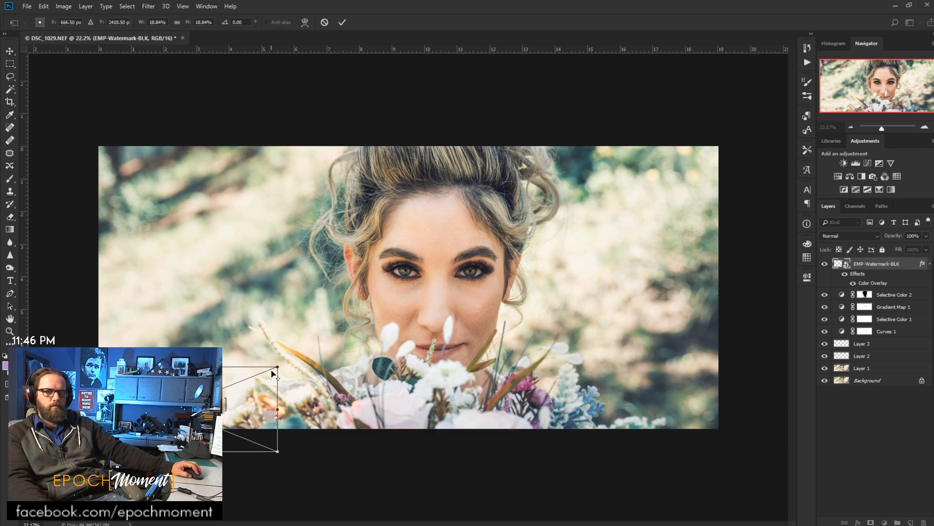
{"action": "left_click_drag", "start_coordinate": [272, 373], "coordinate": [243, 391]}
{"action": "key", "text": "Return"}
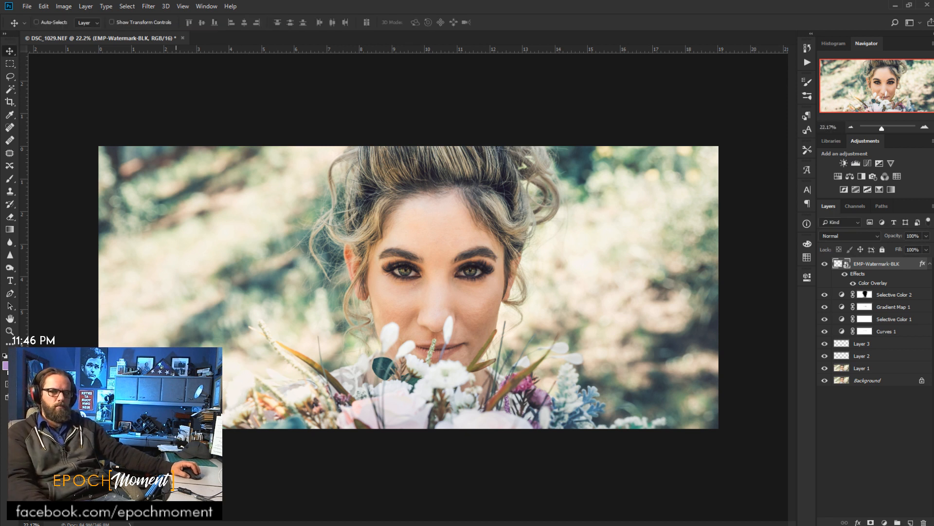
{"action": "left_click_drag", "start_coordinate": [195, 409], "coordinate": [670, 407]}
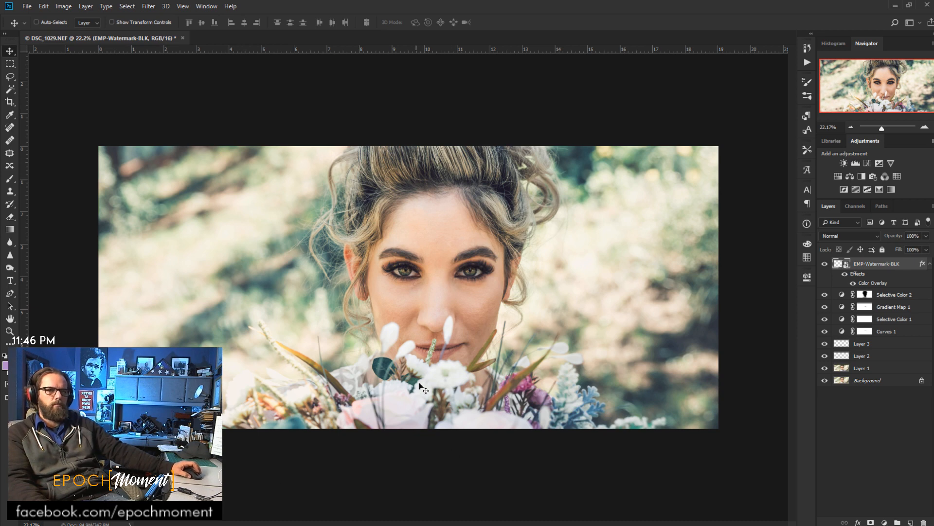
{"action": "scroll", "coordinate": [455, 383], "scroll_direction": "up", "scroll_amount": 3}
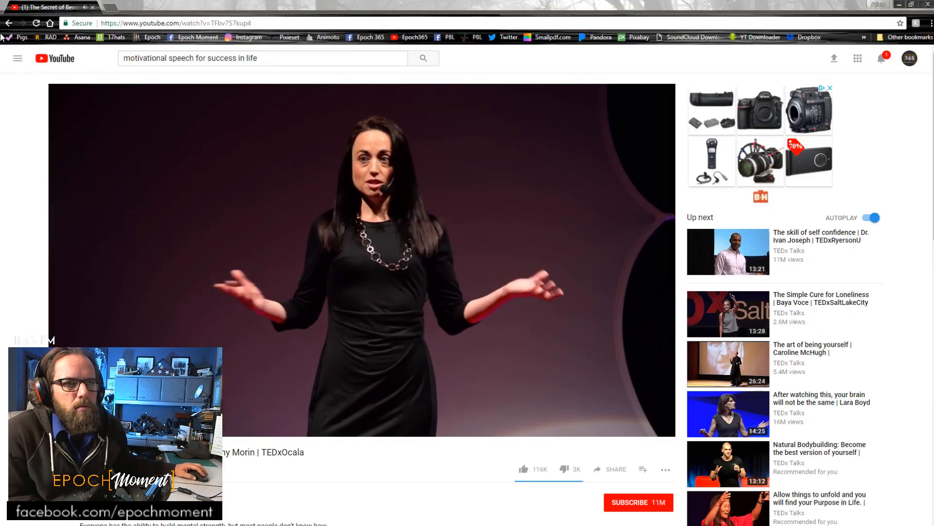
- Switch to YouTube in the browser, go back to the "motivational speech for success in life" results and look through them
{"action": "left_click", "coordinate": [9, 23]}
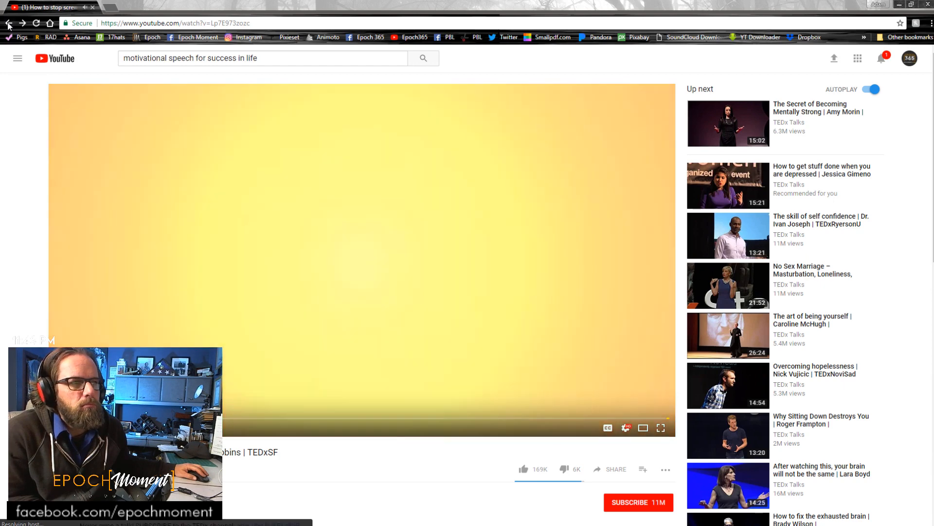
{"action": "left_click", "coordinate": [9, 23]}
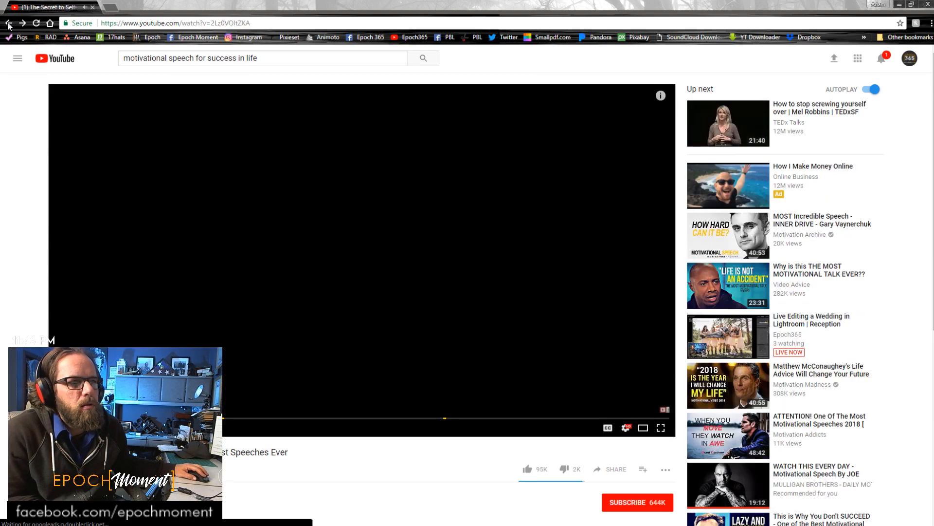
{"action": "left_click", "coordinate": [8, 23]}
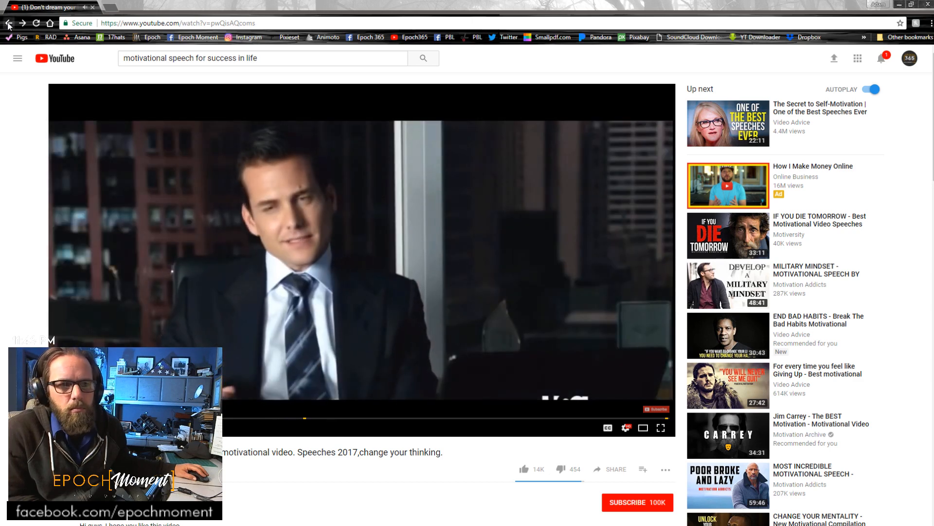
{"action": "left_click", "coordinate": [8, 23]}
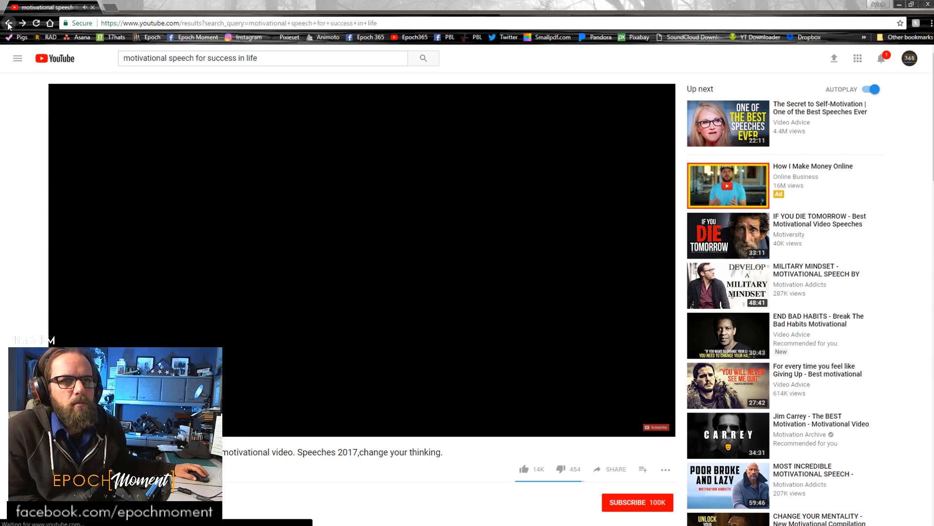
{"action": "scroll", "coordinate": [269, 393], "scroll_direction": "down", "scroll_amount": 6}
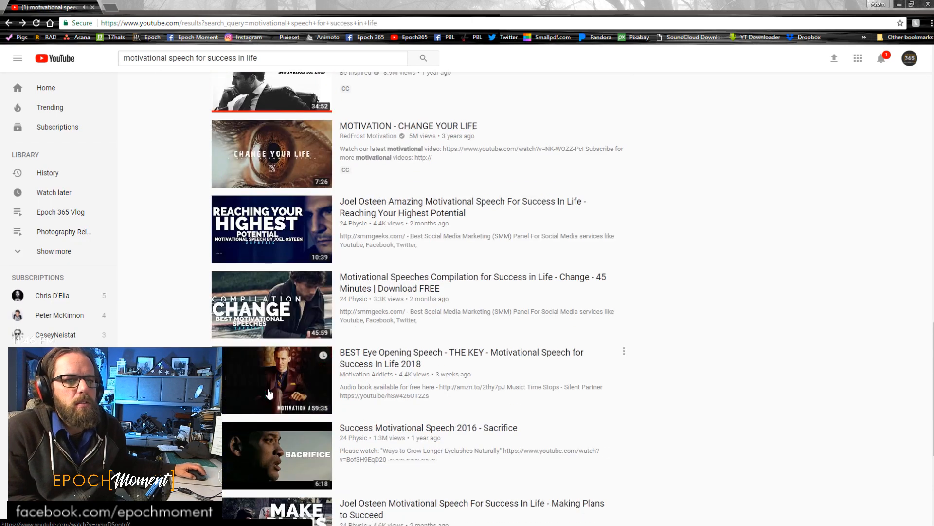
{"action": "scroll", "coordinate": [269, 394], "scroll_direction": "down", "scroll_amount": 5}
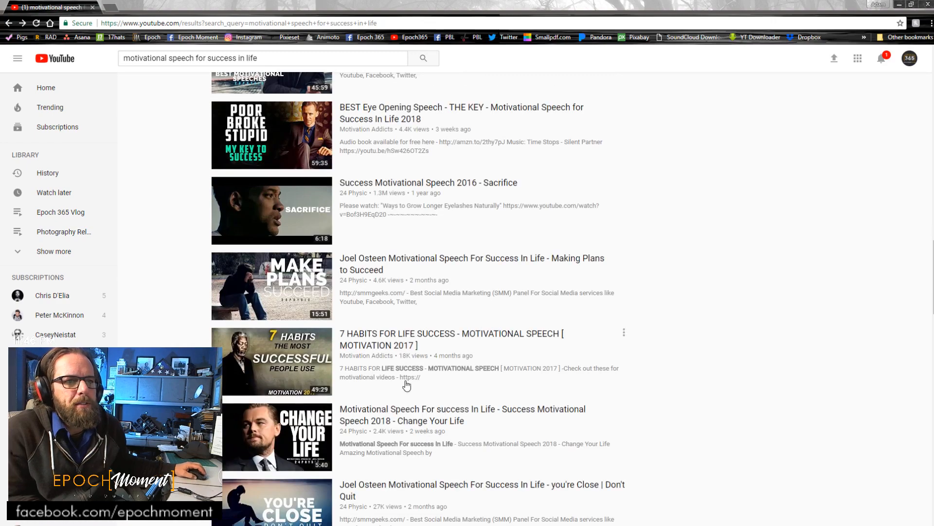
{"action": "scroll", "coordinate": [365, 371], "scroll_direction": "up", "scroll_amount": 15}
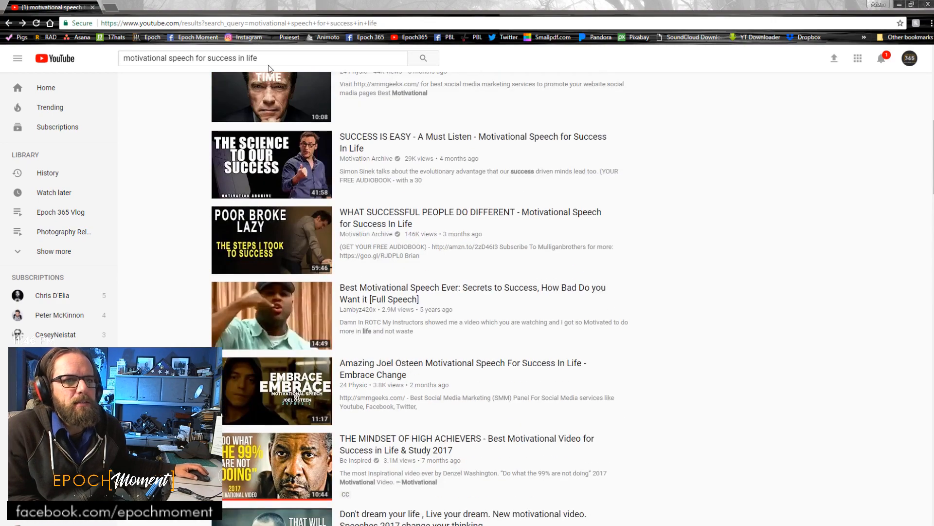
- Search YouTube for "motivational speech for success in life 2018"
{"action": "left_click", "coordinate": [269, 57]}
{"action": "type", "text": "2"}
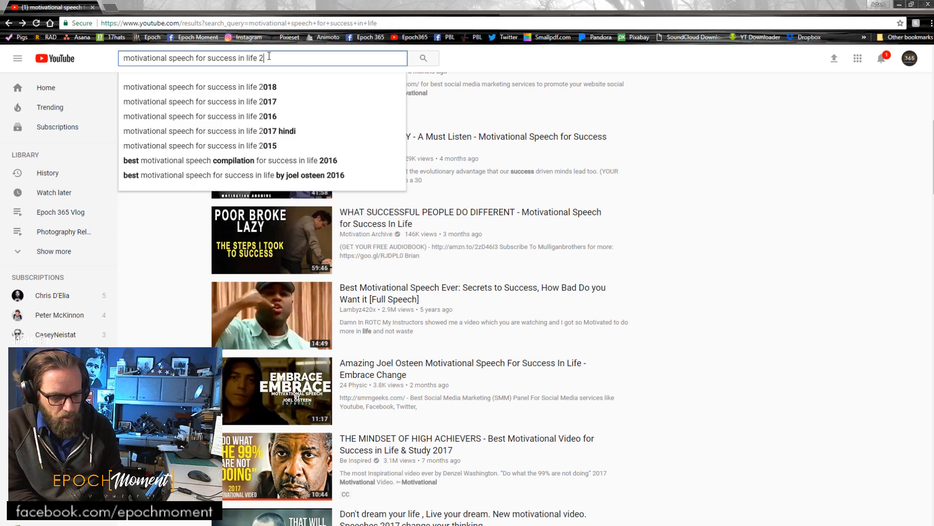
{"action": "type", "text": "018"}
{"action": "key", "text": "Return"}
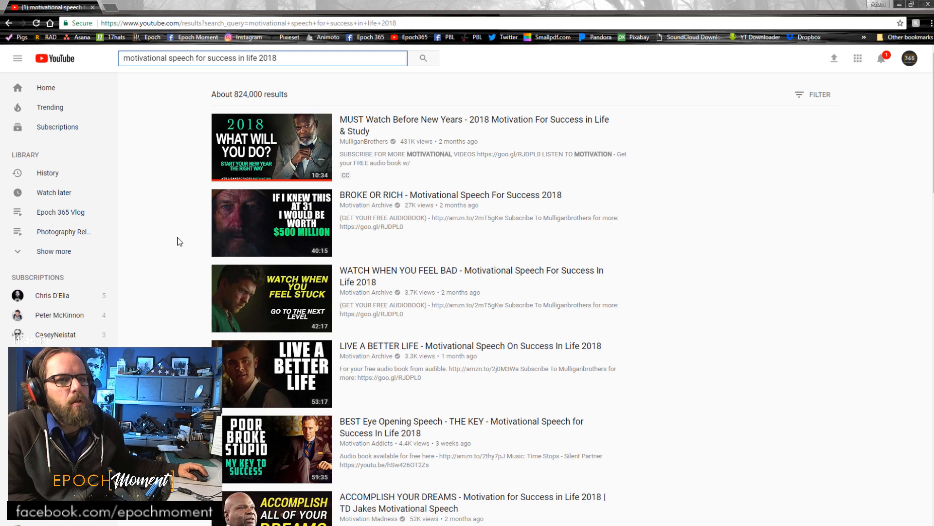
- Look through the 2018 results and open the video "BROKE OR RICH - Motivational Speech For Success 2018"
{"action": "scroll", "coordinate": [179, 242], "scroll_direction": "down", "scroll_amount": 2}
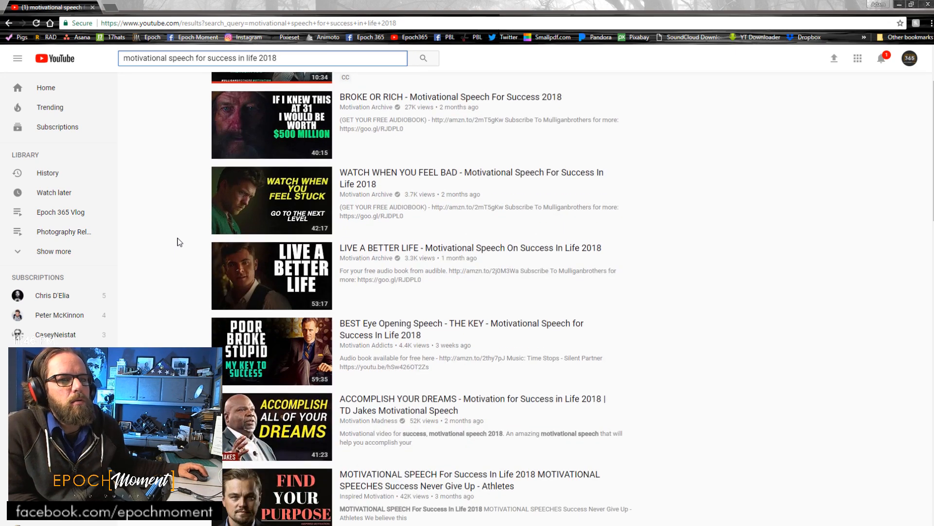
{"action": "scroll", "coordinate": [179, 242], "scroll_direction": "down", "scroll_amount": 1}
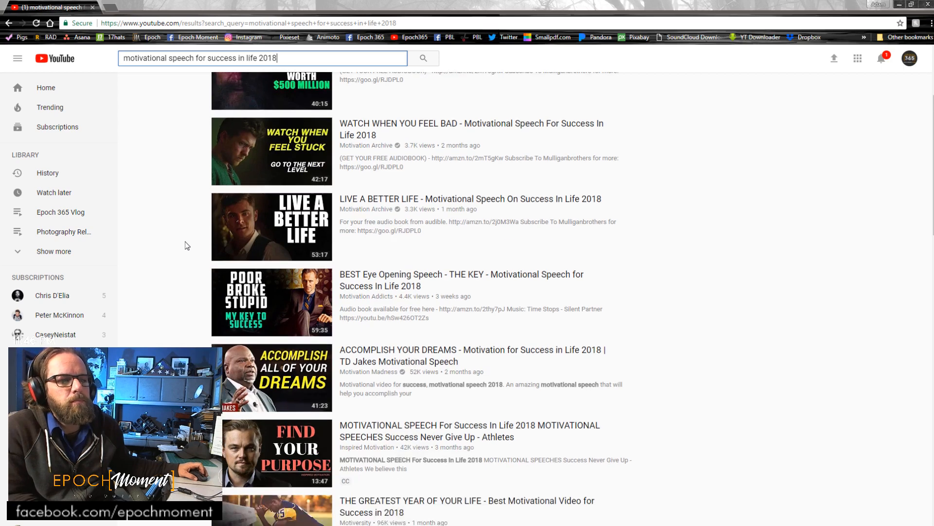
{"action": "scroll", "coordinate": [185, 242], "scroll_direction": "up", "scroll_amount": 3}
{"action": "left_click", "coordinate": [258, 232]}
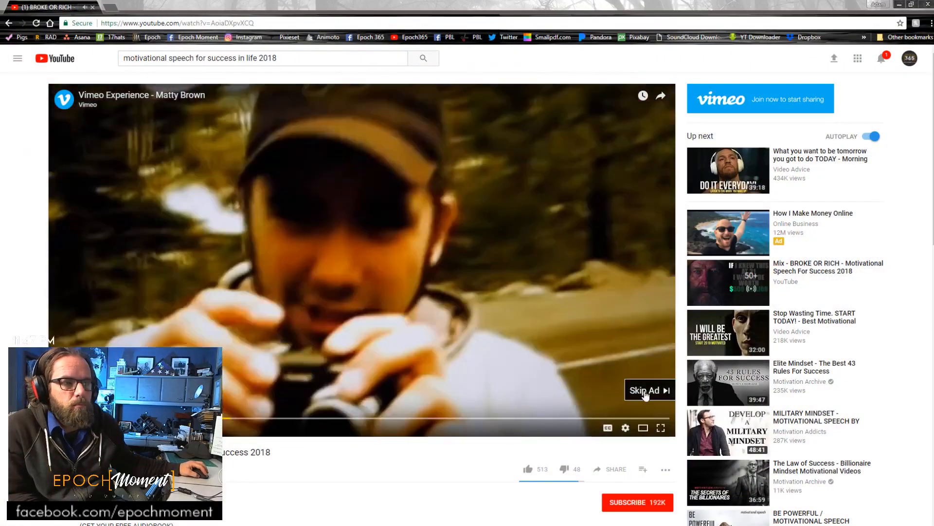
- Skip the advert before the "BROKE OR RICH" video and switch back to Photoshop while it plays
{"action": "left_click", "coordinate": [645, 391]}
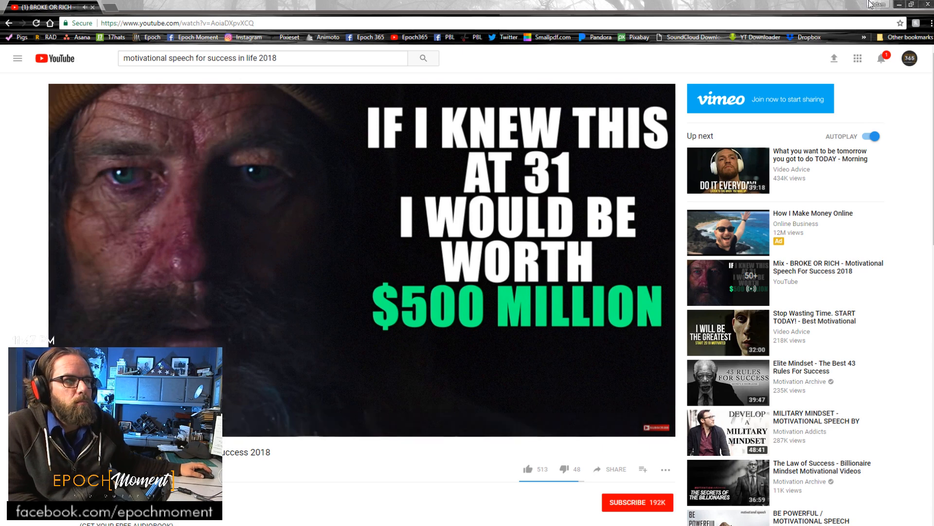
{"action": "left_click", "coordinate": [899, 6]}
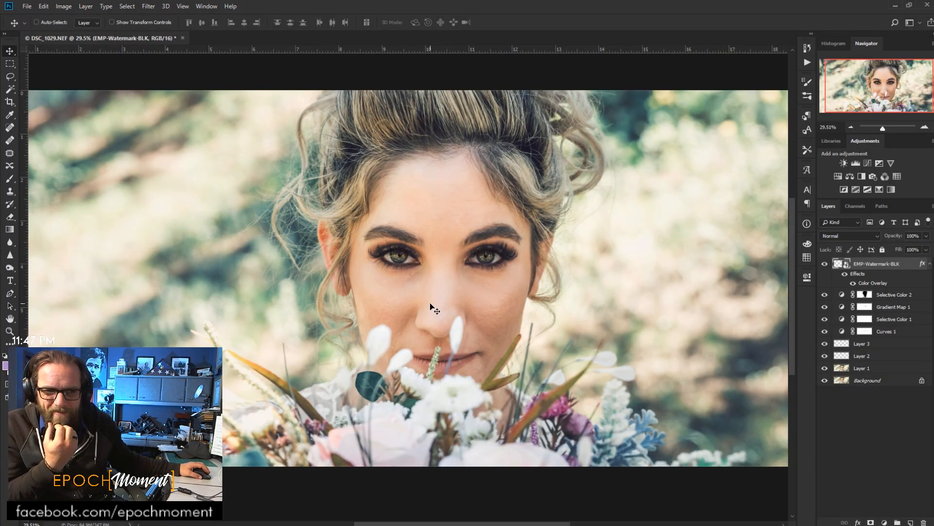
- Toggle the upper adjustment layers to compare the colour grade, leaving Gradient Map 1 hidden, and check the portrait at different scales
{"action": "left_click", "coordinate": [826, 295]}
{"action": "left_click", "coordinate": [826, 295]}
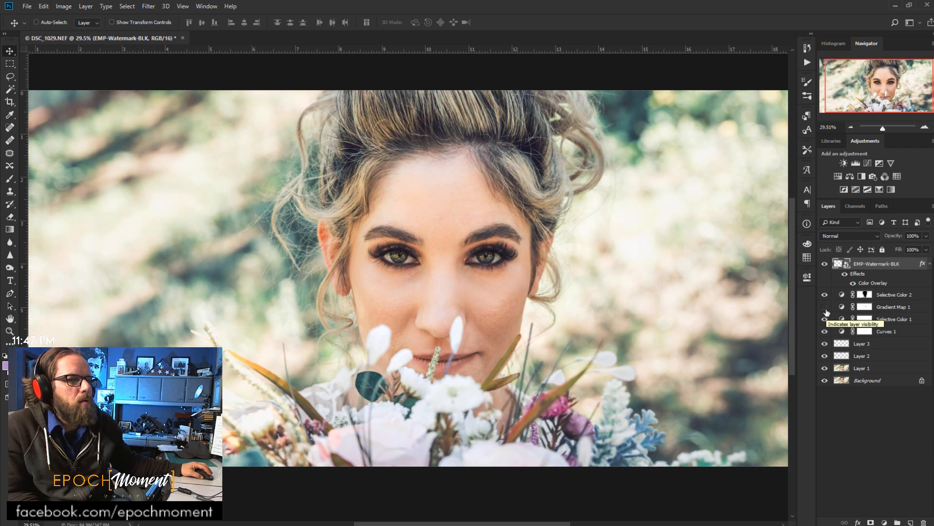
{"action": "left_click", "coordinate": [826, 318]}
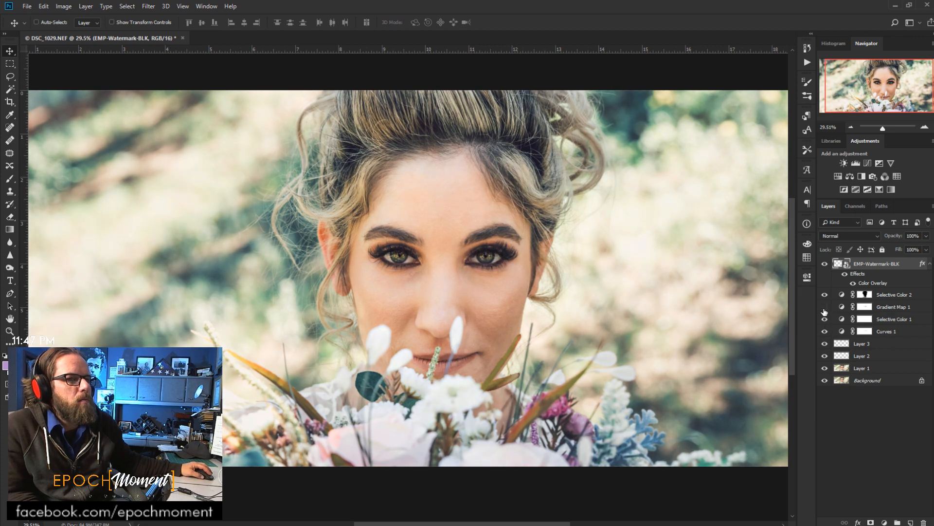
{"action": "scroll", "coordinate": [436, 361], "scroll_direction": "down", "scroll_amount": 2}
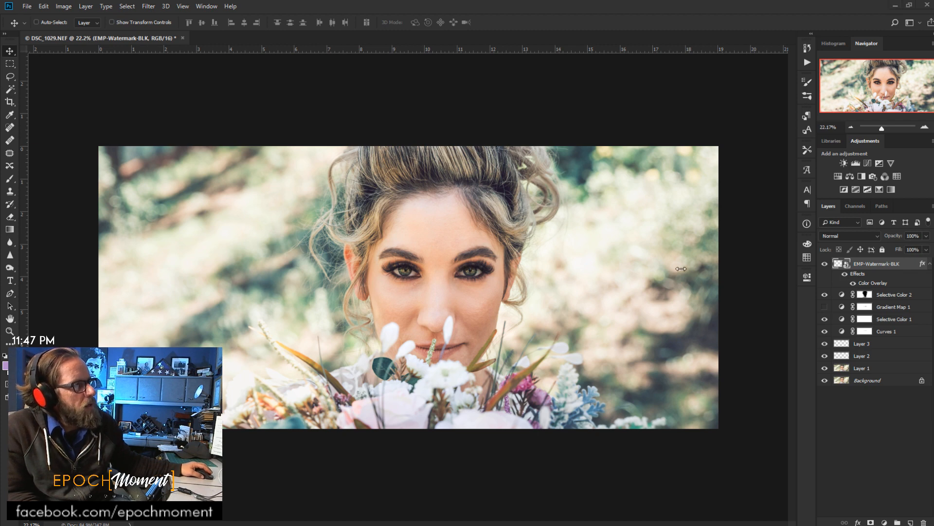
{"action": "scroll", "coordinate": [411, 307], "scroll_direction": "up", "scroll_amount": 2}
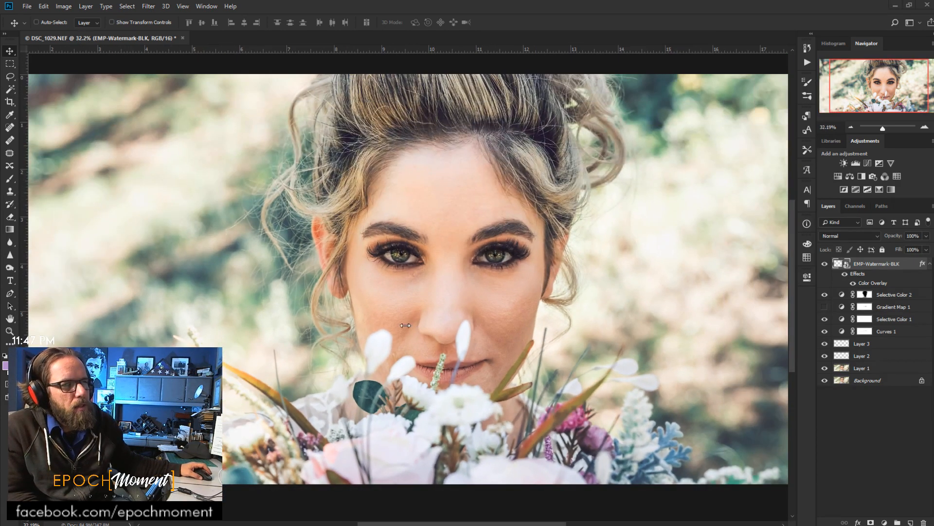
{"action": "scroll", "coordinate": [405, 325], "scroll_direction": "down", "scroll_amount": 2}
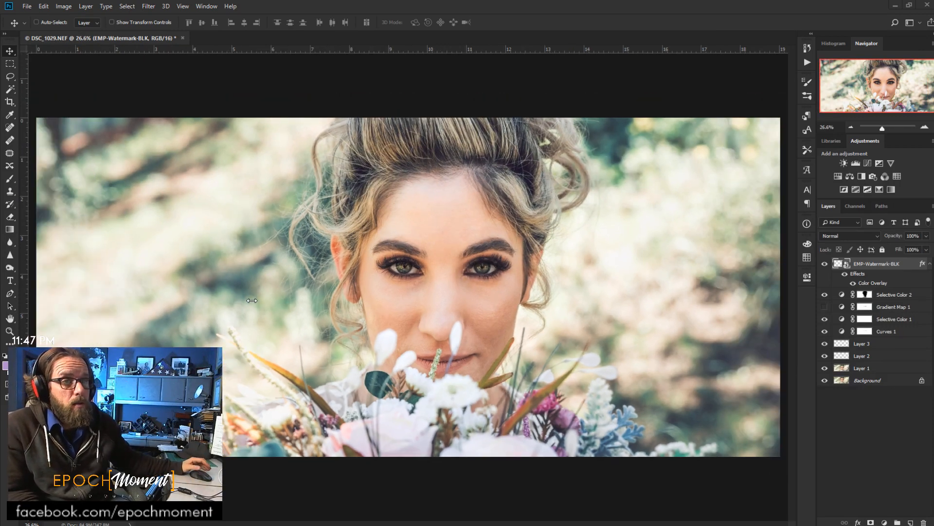
{"action": "scroll", "coordinate": [440, 327], "scroll_direction": "down", "scroll_amount": 1}
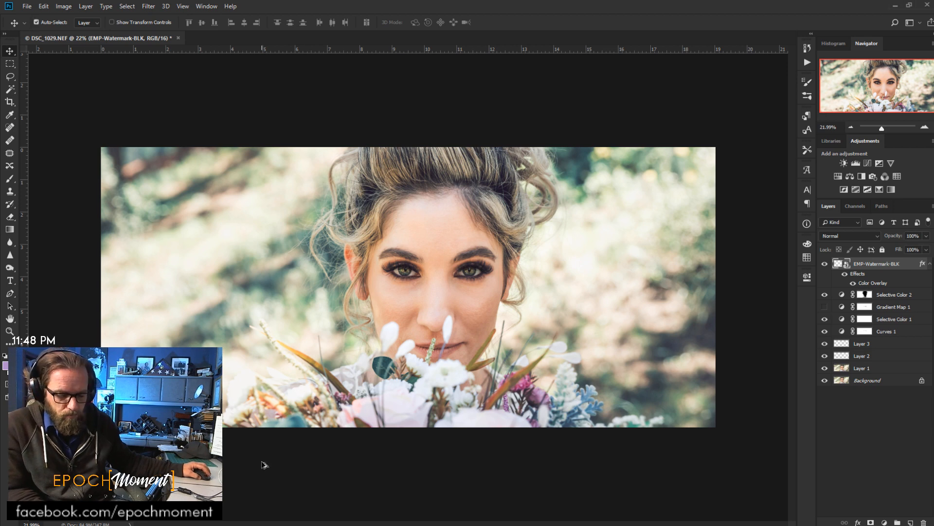
- Start Save for Web, look up "facebook cover size" on Google in a new Chrome tab and return to Photoshop
{"action": "key", "text": "ctrl+alt+shift+s"}
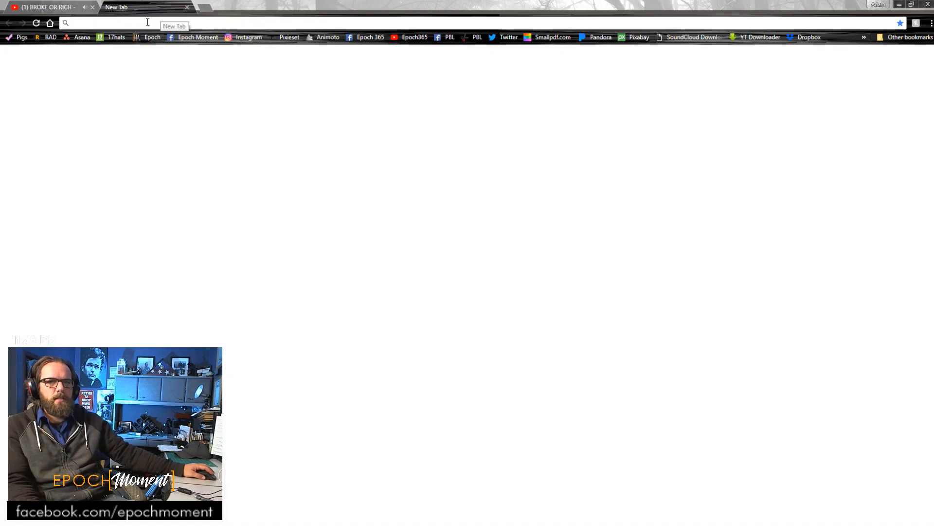
{"action": "type", "text": "facebook c"}
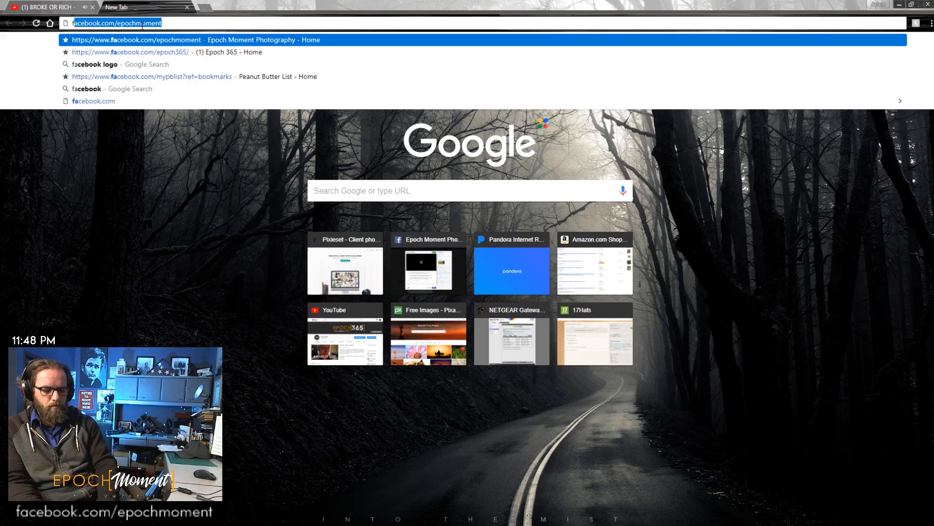
{"action": "type", "text": "over size"}
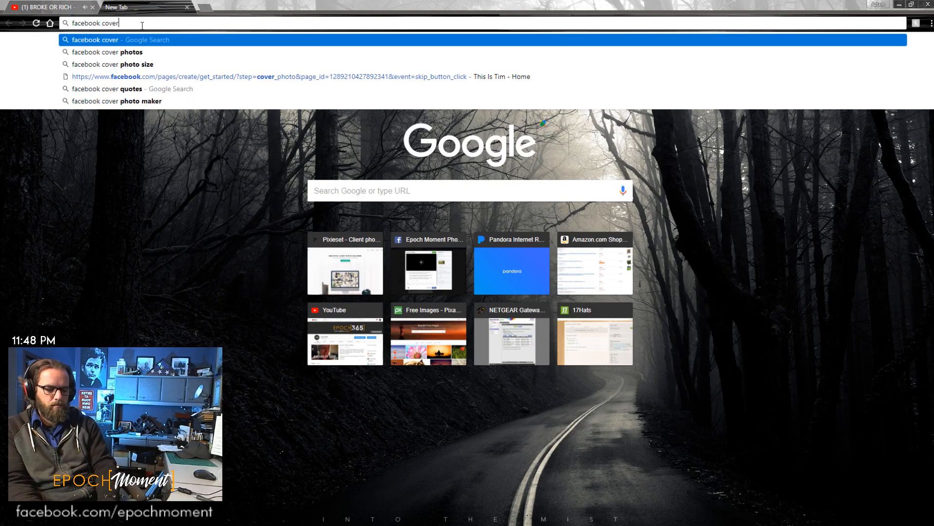
{"action": "key", "text": "Return"}
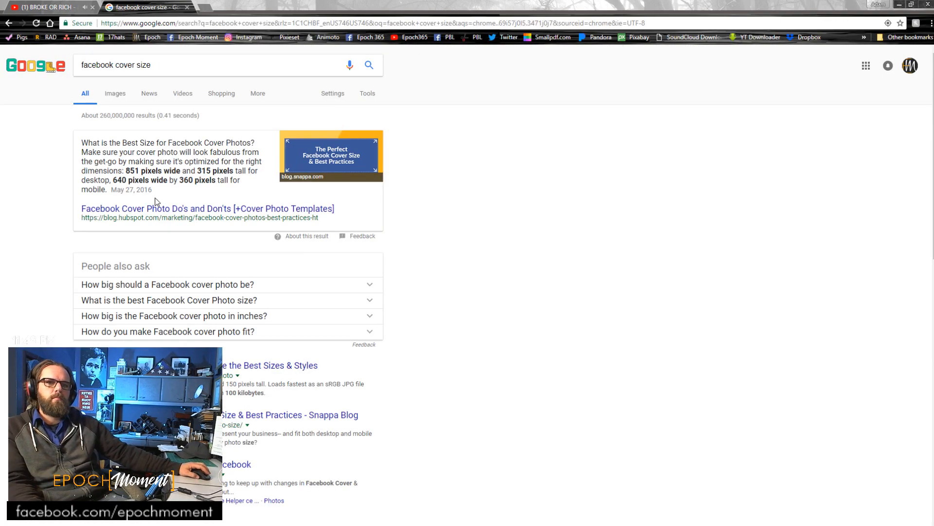
{"action": "left_click", "coordinate": [900, 6]}
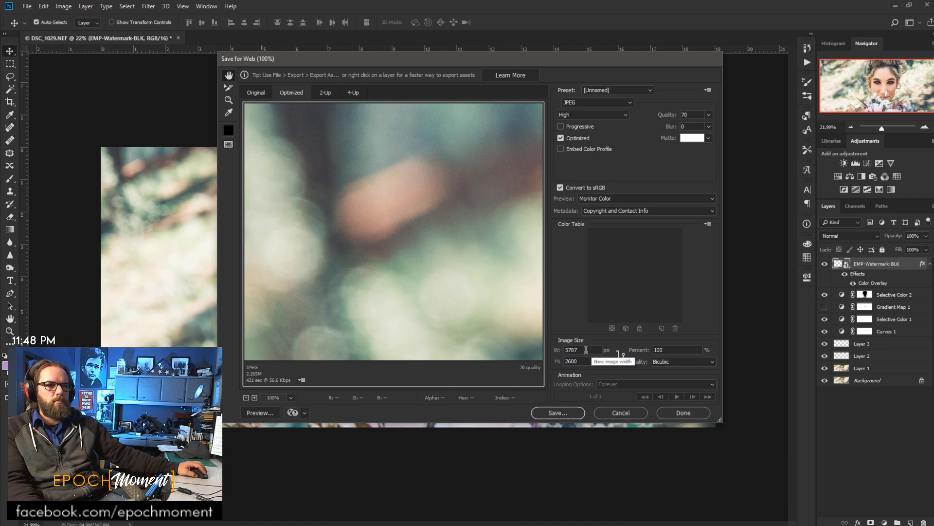
- Set the JPEG export width to 1800 px and its quality to 100, and finish Save for Web
{"action": "double_click", "coordinate": [586, 349]}
{"action": "type", "text": "1800"}
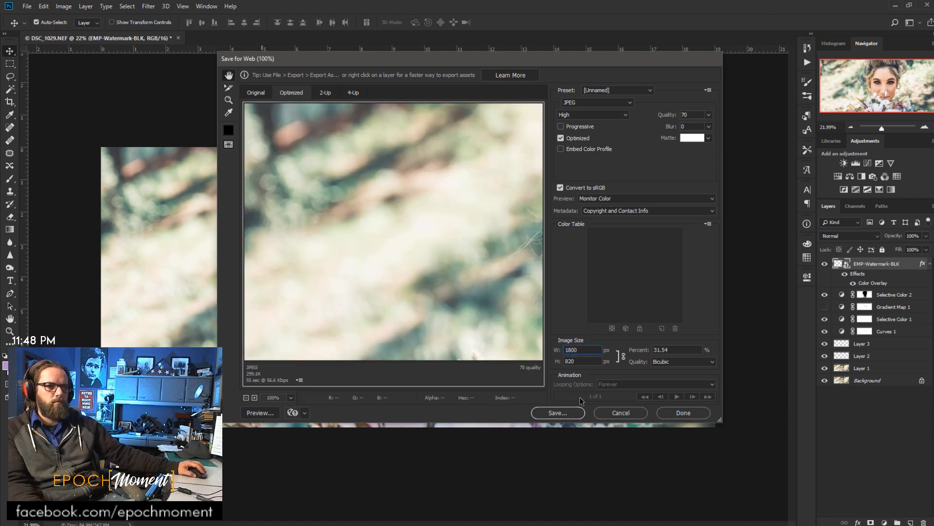
{"action": "left_click_drag", "start_coordinate": [669, 116], "coordinate": [774, 125]}
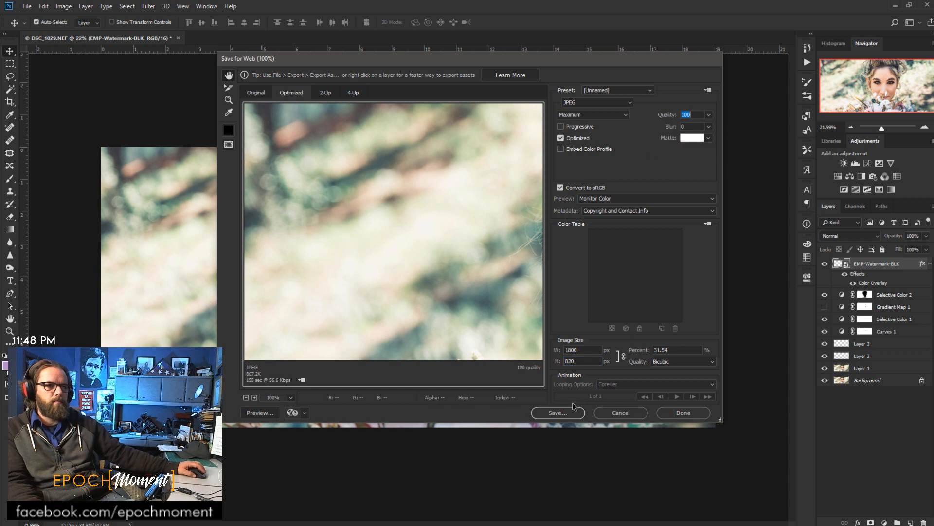
{"action": "left_click", "coordinate": [683, 412]}
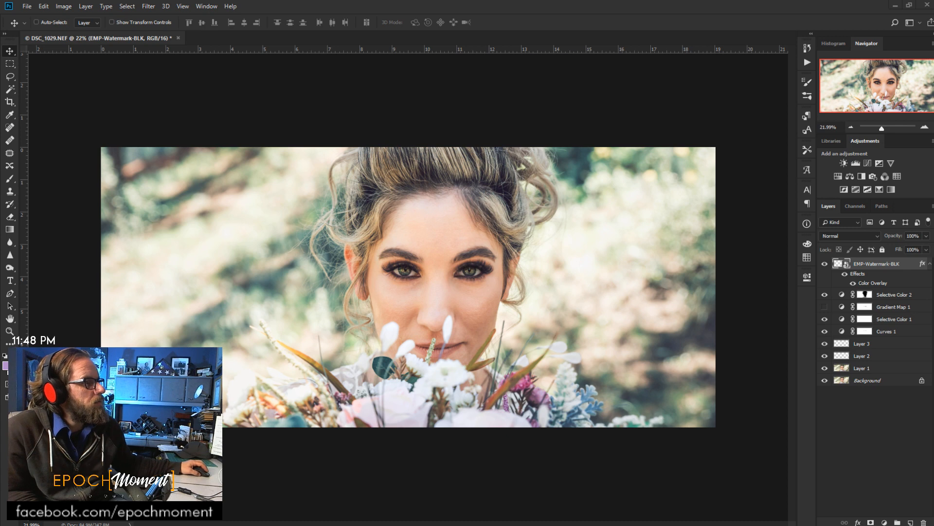
- Place the EMP-Logo-2018-Main-LT file in the portrait, scale it to about 16% and move it to the area right of the bride's face
{"action": "left_click_drag", "start_coordinate": [933, 263], "coordinate": [535, 282]}
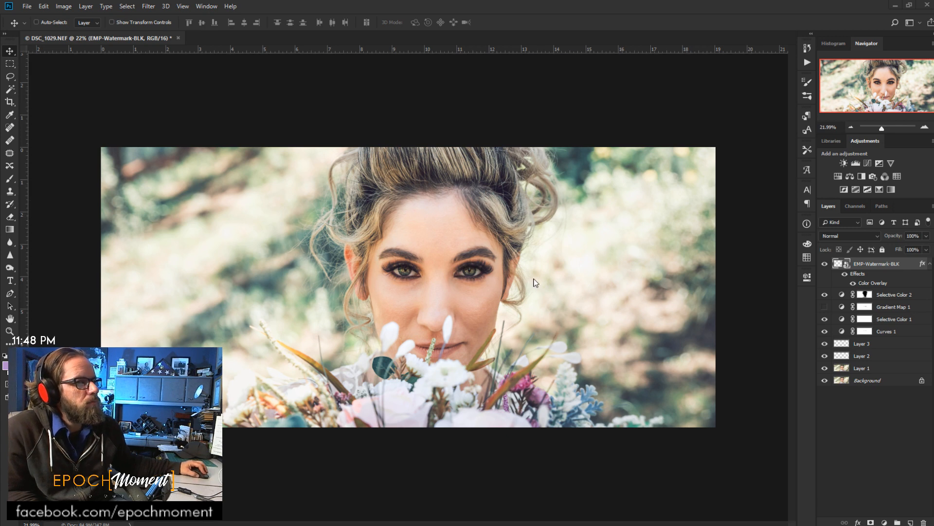
{"action": "scroll", "coordinate": [491, 274], "scroll_direction": "down", "scroll_amount": 4}
{"action": "scroll", "coordinate": [492, 274], "scroll_direction": "down", "scroll_amount": 1}
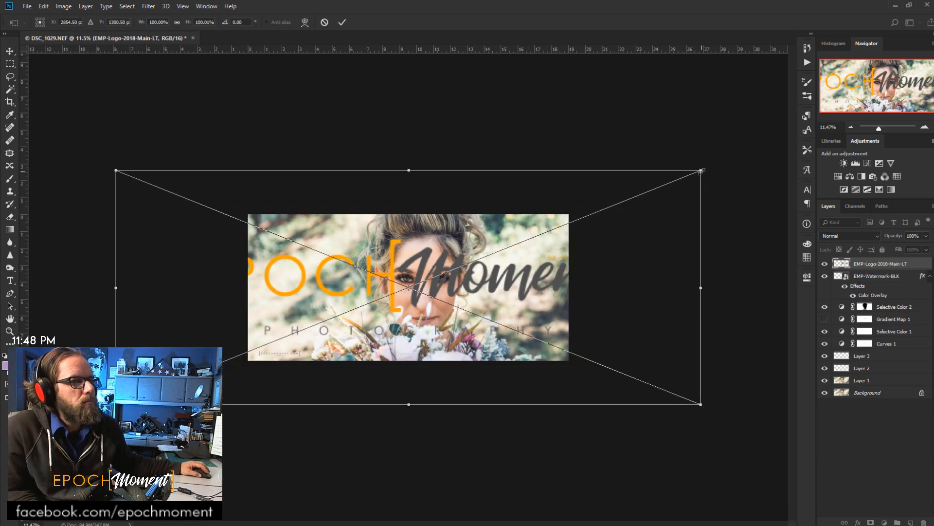
{"action": "left_click_drag", "start_coordinate": [701, 171], "coordinate": [580, 291]}
{"action": "left_click_drag", "start_coordinate": [607, 260], "coordinate": [539, 287]}
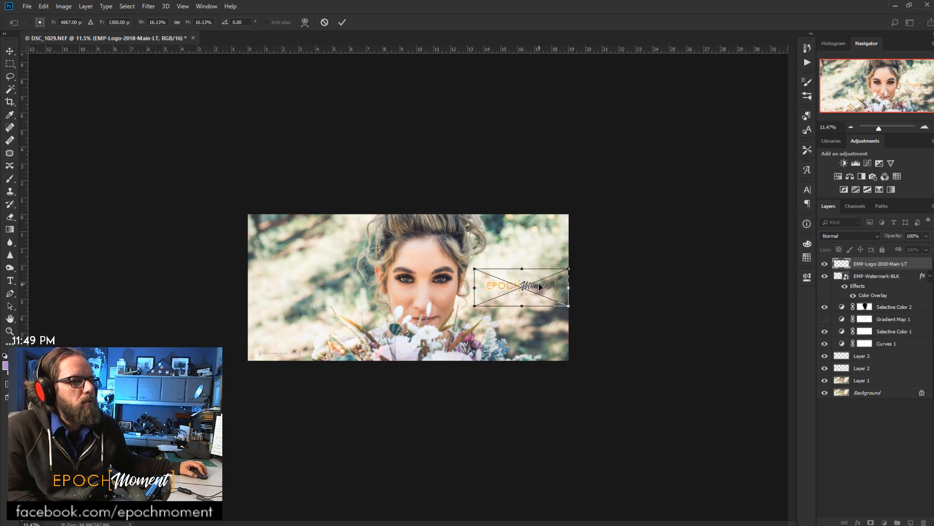
- Enlarge the placed logo to about 20% in the space beside the bride's face, commit the transform and nudge it slightly down
{"action": "scroll", "coordinate": [540, 303], "scroll_direction": "up", "scroll_amount": 8}
{"action": "left_click_drag", "start_coordinate": [674, 294], "coordinate": [655, 283]}
{"action": "left_click_drag", "start_coordinate": [732, 233], "coordinate": [759, 217]}
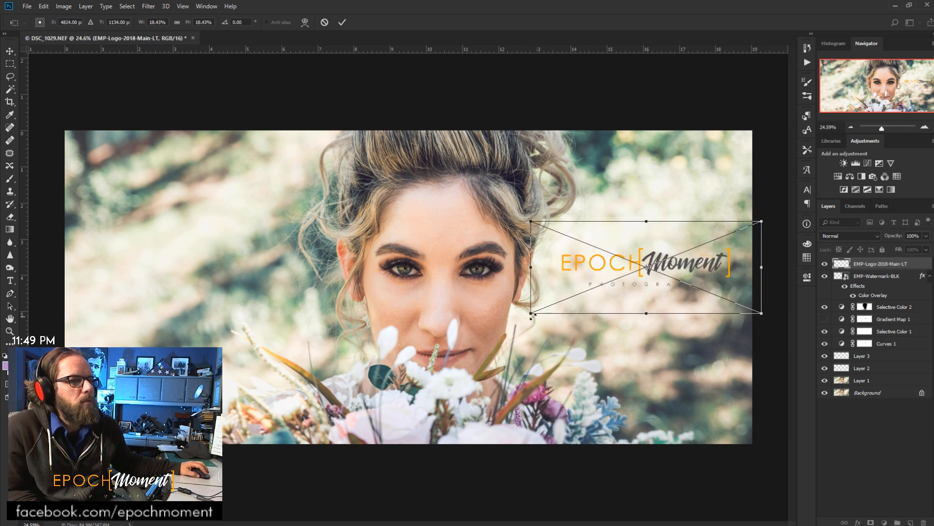
{"action": "left_click_drag", "start_coordinate": [531, 315], "coordinate": [515, 323]}
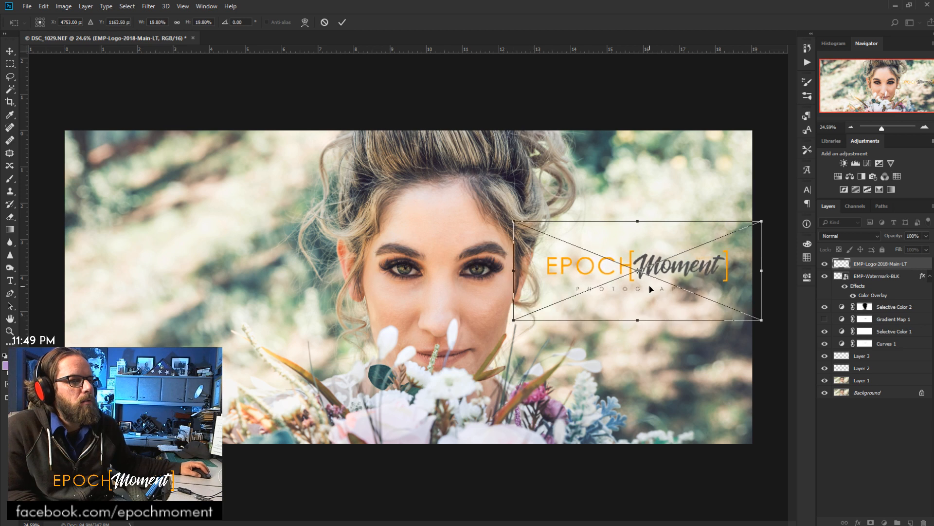
{"action": "key", "text": "Return"}
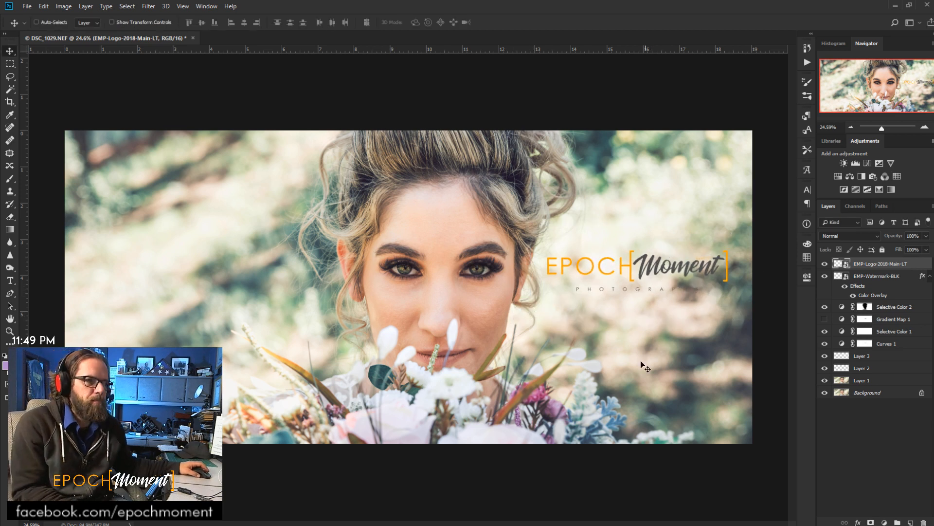
{"action": "left_click_drag", "start_coordinate": [665, 281], "coordinate": [665, 284]}
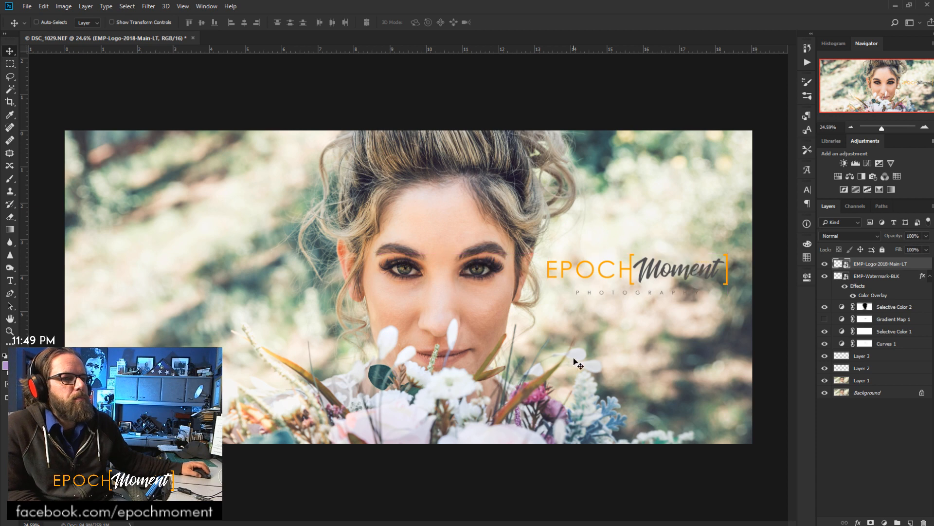
- Check the logo's look over the whole picture and hide the EMP-Logo-2018-Main-LT layer
{"action": "scroll", "coordinate": [576, 359], "scroll_direction": "down", "scroll_amount": 6}
{"action": "scroll", "coordinate": [527, 299], "scroll_direction": "up", "scroll_amount": 5}
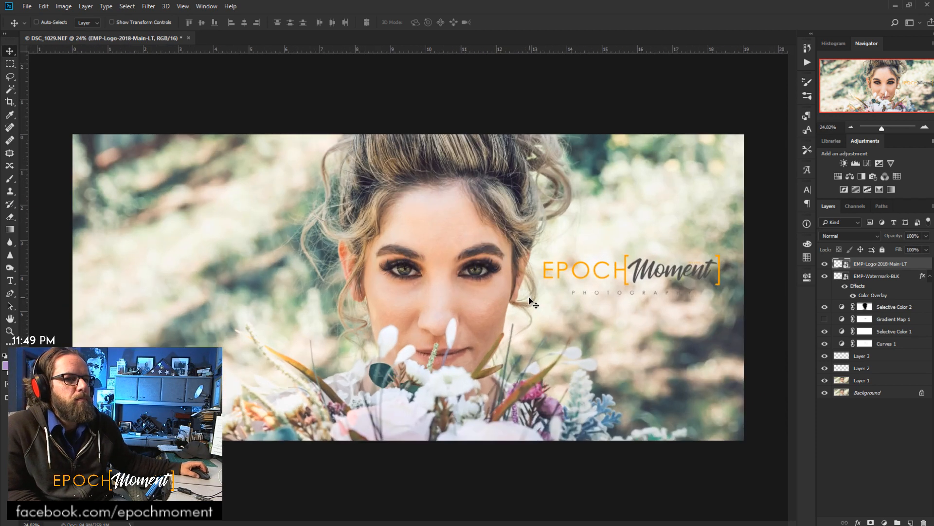
{"action": "left_click", "coordinate": [824, 264]}
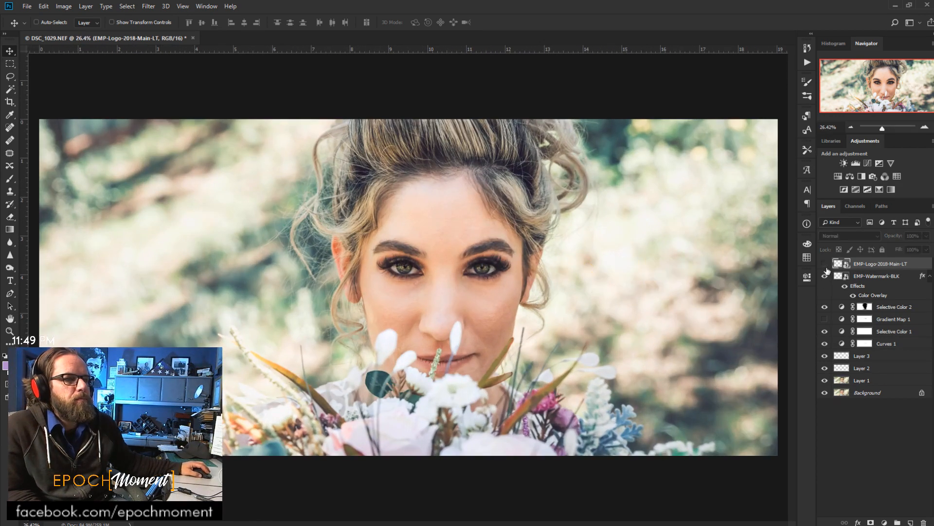
{"action": "scroll", "coordinate": [281, 409], "scroll_direction": "down", "scroll_amount": 2}
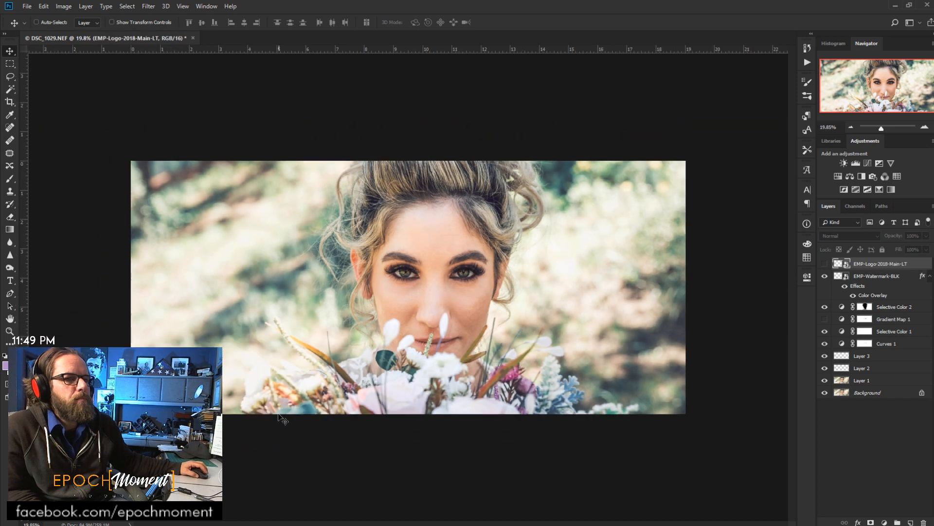
{"action": "scroll", "coordinate": [227, 331], "scroll_direction": "up", "scroll_amount": 1}
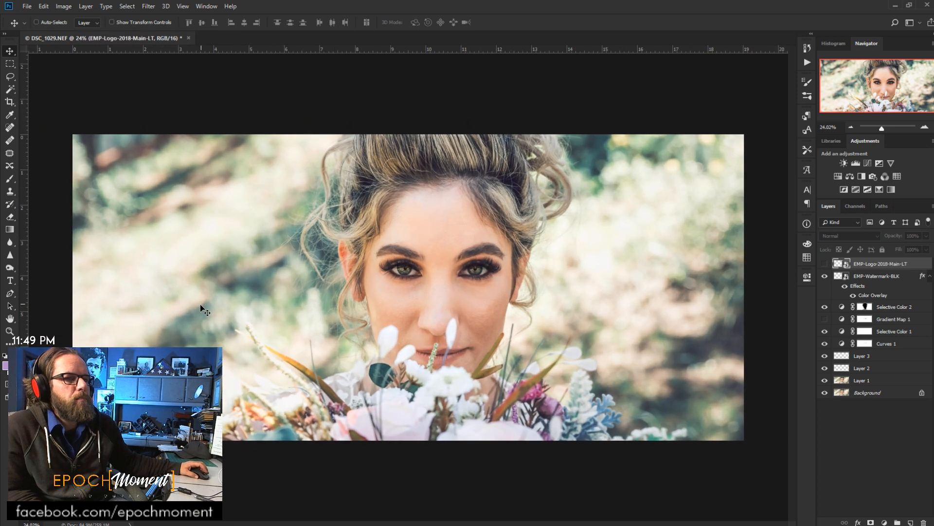
- Add a centred 9 pt text layer reading "CAPTURE YOUR MOMENT" on three lines over the blurred background left of the bride
{"action": "left_click", "coordinate": [10, 281]}
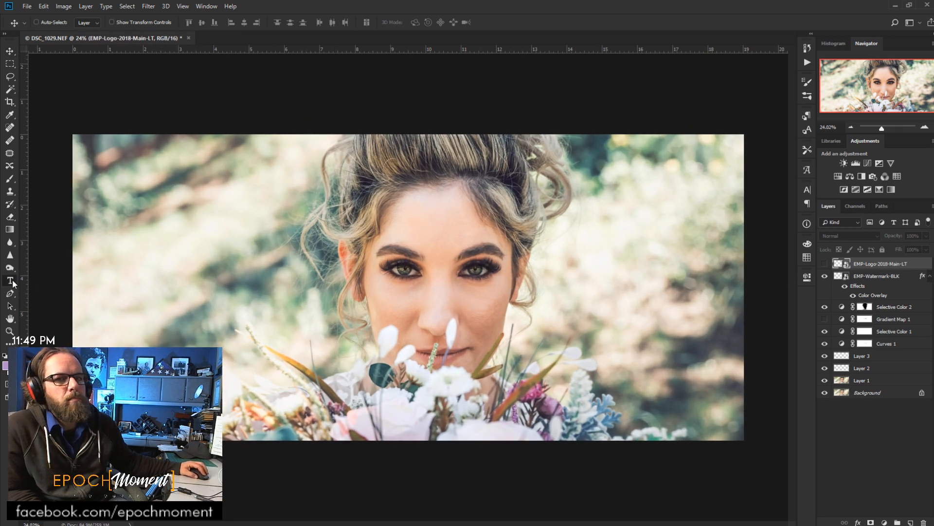
{"action": "left_click", "coordinate": [159, 274]}
{"action": "type", "text": "C"}
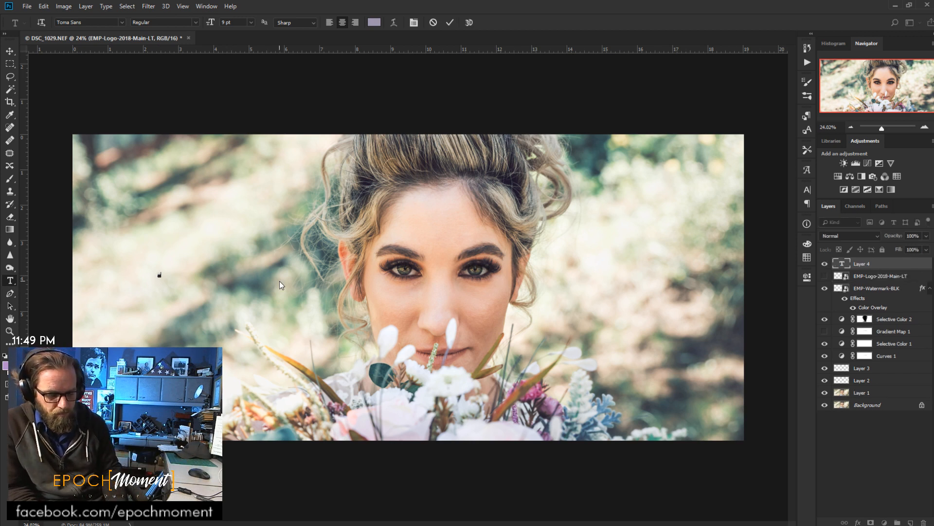
{"action": "type", "text": "APTURE"}
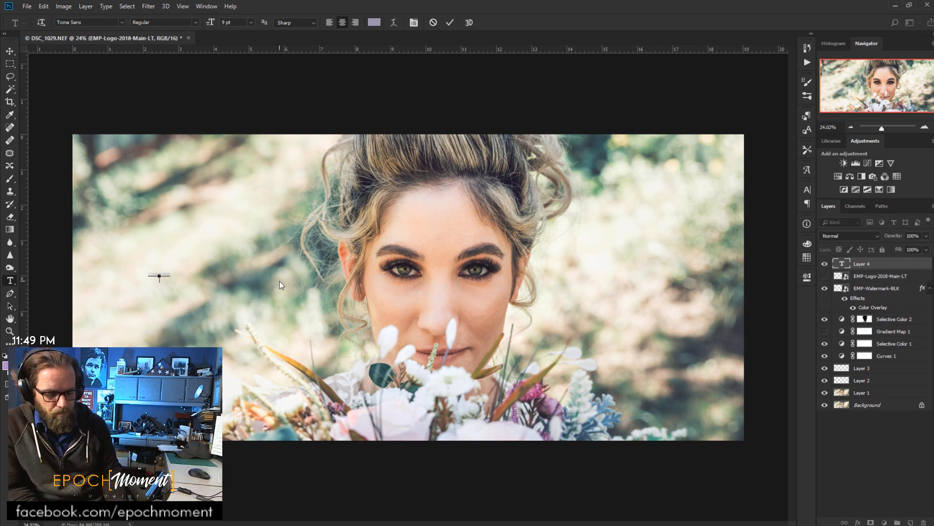
{"action": "type", "text": "YOUR"}
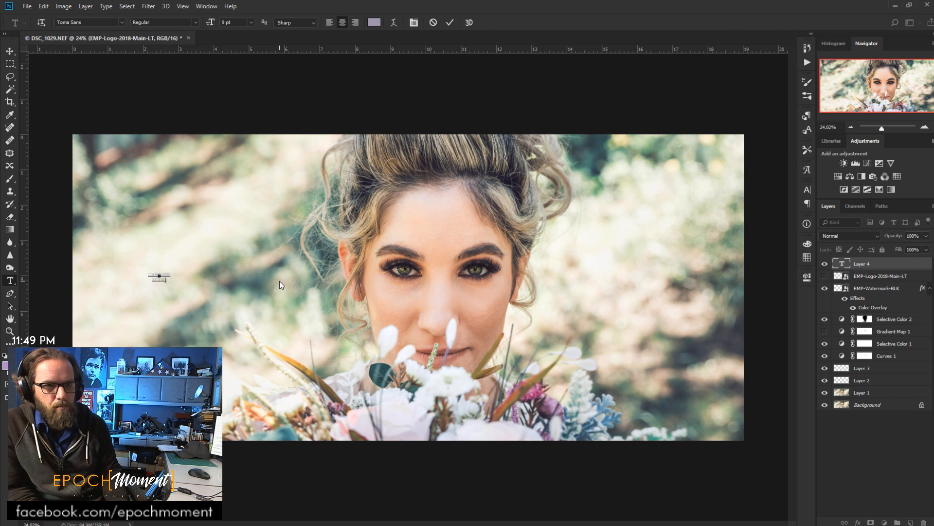
{"action": "key", "text": "Return"}
{"action": "type", "text": "MOME"}
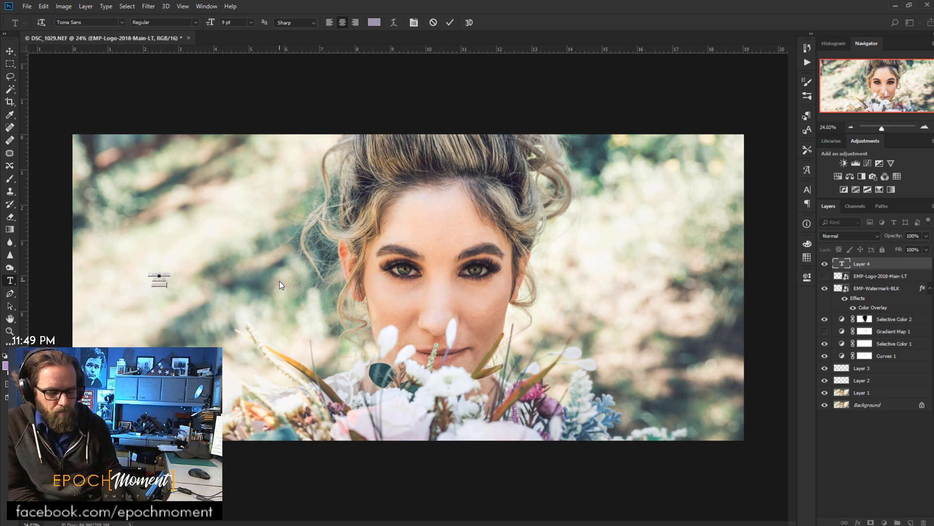
{"action": "type", "text": "NT"}
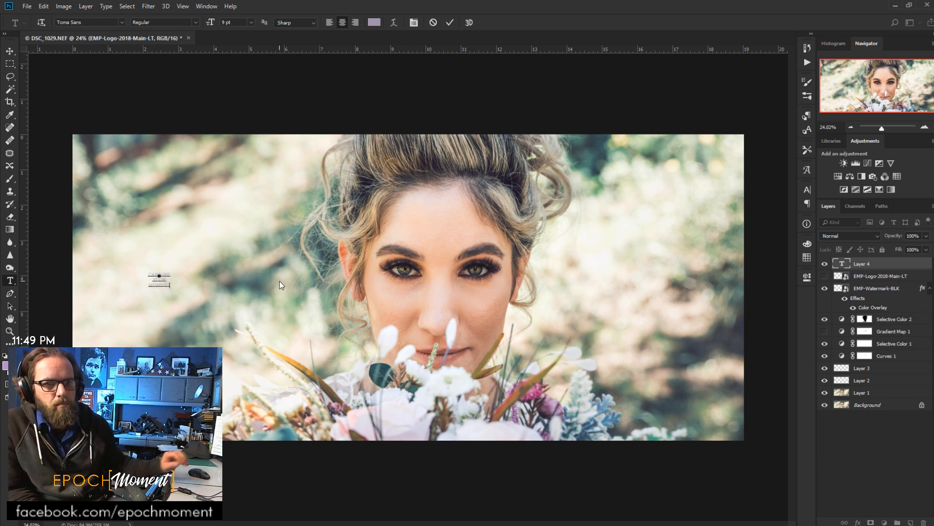
{"action": "left_click", "coordinate": [10, 50]}
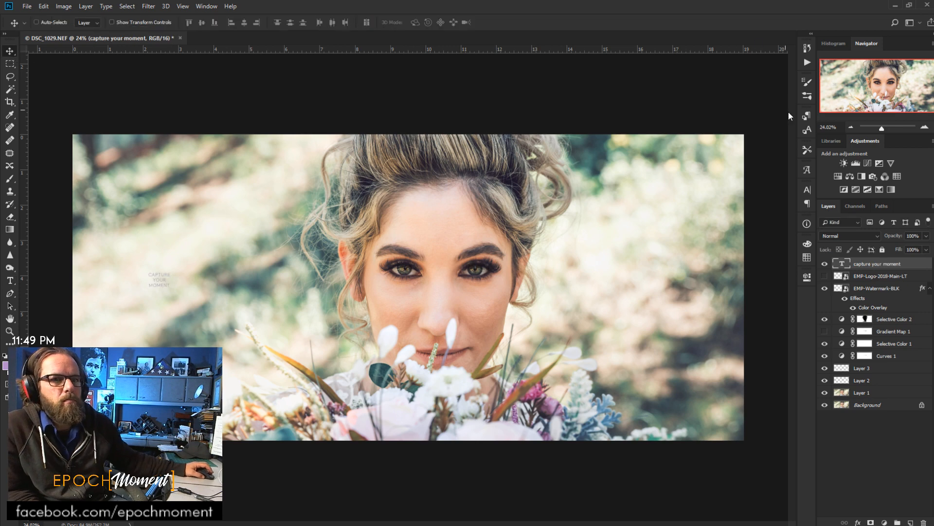
- Enlarge the "CAPTURE YOUR MOMENT" caption to 68 pt and move it up into the blurred background beside the bride's hair
{"action": "left_click", "coordinate": [807, 190]}
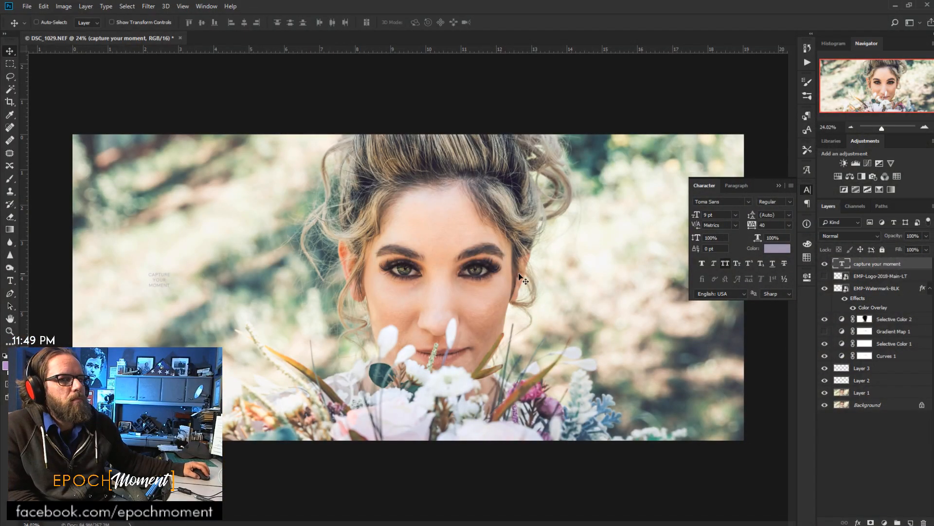
{"action": "left_click_drag", "start_coordinate": [698, 217], "coordinate": [728, 214]}
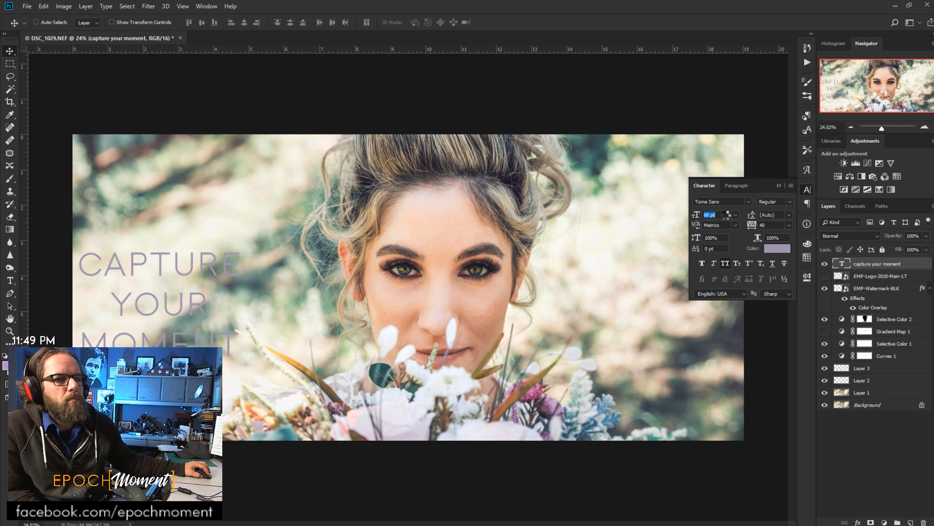
{"action": "left_click_drag", "start_coordinate": [180, 307], "coordinate": [223, 251]}
- Change the caption's text colour to pure white (ffffff)
{"action": "left_click", "coordinate": [777, 248]}
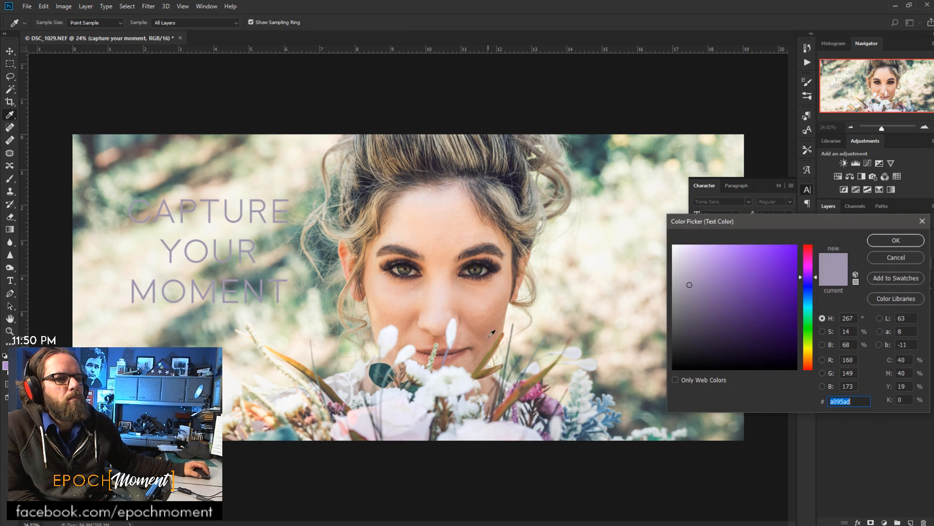
{"action": "left_click", "coordinate": [456, 373]}
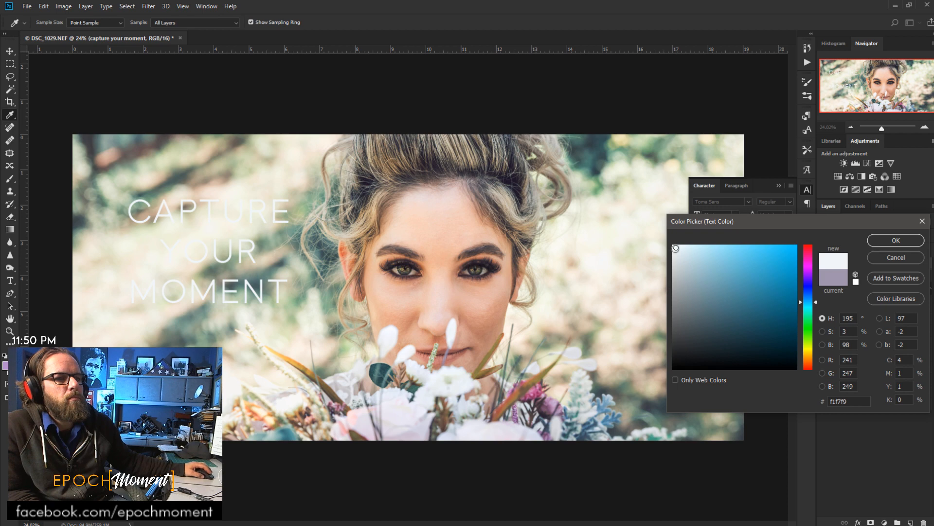
{"action": "left_click", "coordinate": [672, 246]}
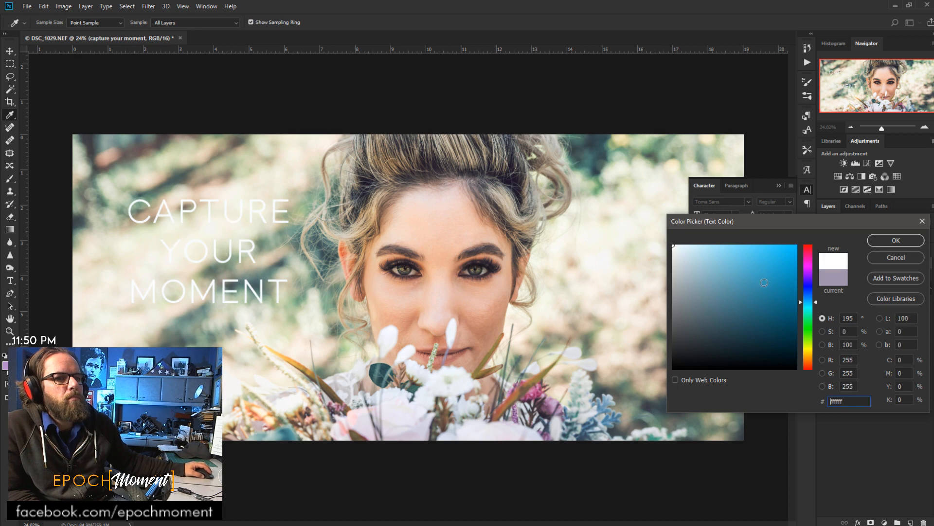
{"action": "left_click", "coordinate": [892, 241]}
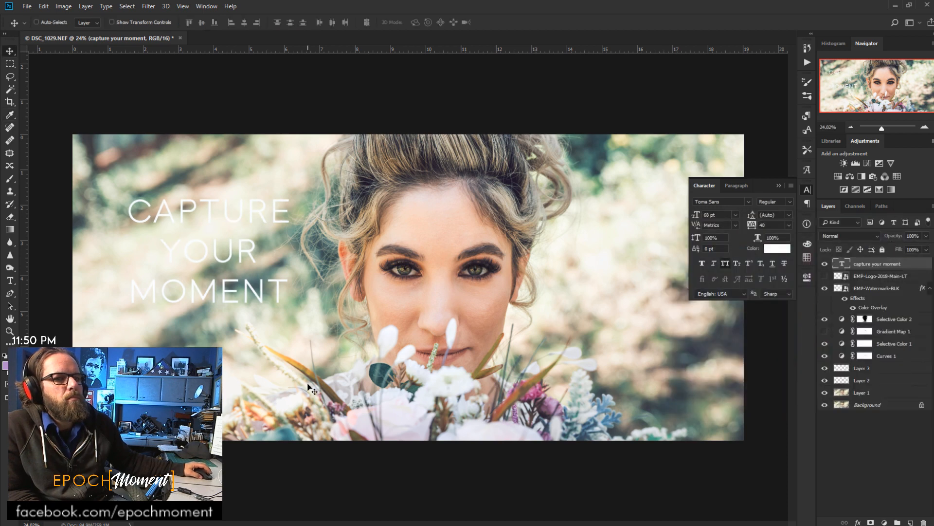
- Briefly preview the hidden logo with the caption, then move the EMP-Watermark-BLK layer to just below the word "MOMENT", centred under it
{"action": "left_click", "coordinate": [825, 276]}
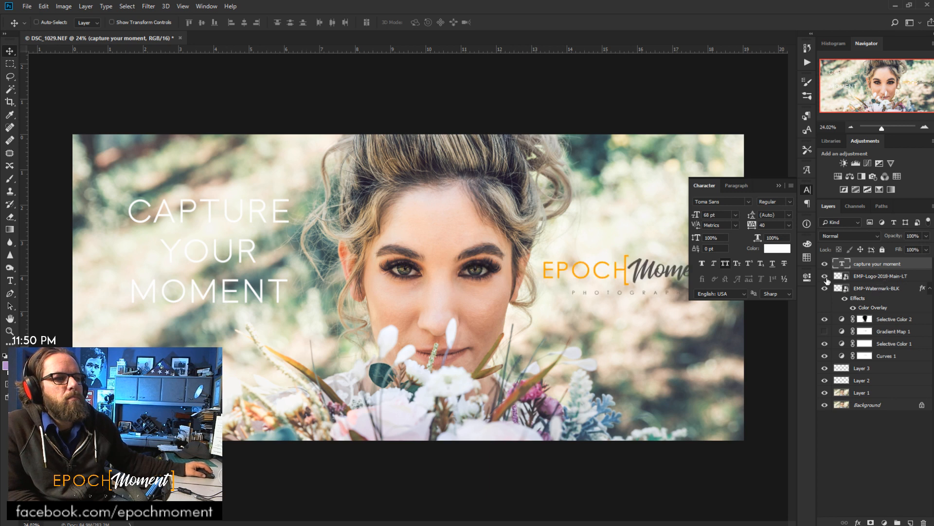
{"action": "left_click", "coordinate": [825, 276]}
{"action": "left_click", "coordinate": [872, 288]}
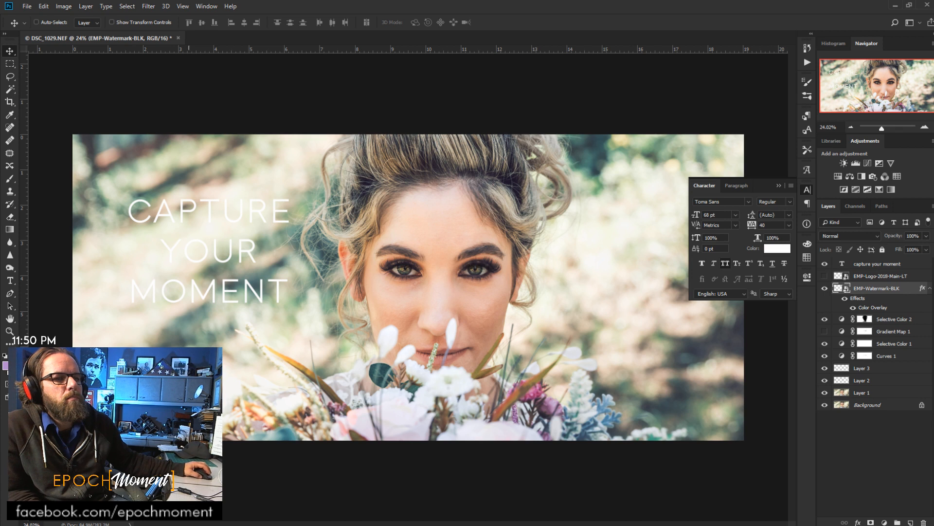
{"action": "left_click_drag", "start_coordinate": [181, 432], "coordinate": [250, 320]}
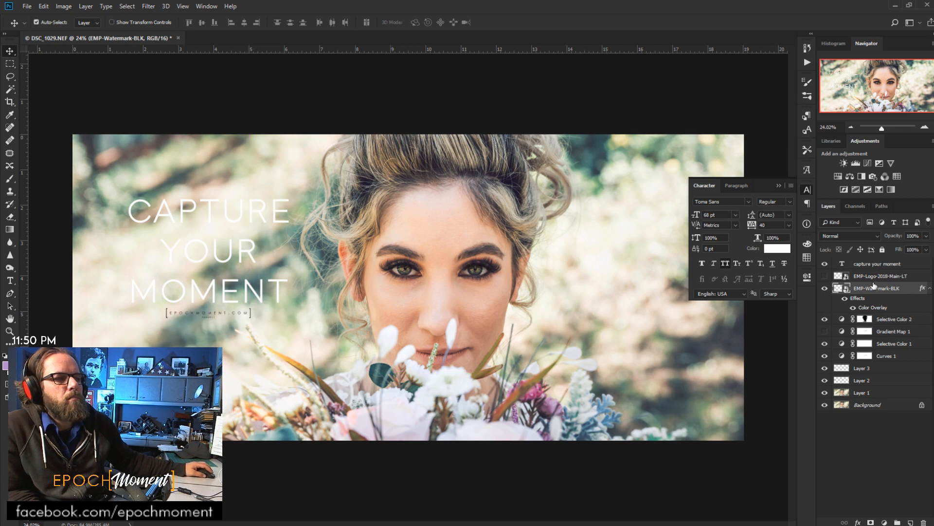
- Select the caption and watermark layers together, check the layout over the whole picture and put away the character settings
{"action": "left_click", "coordinate": [865, 265]}
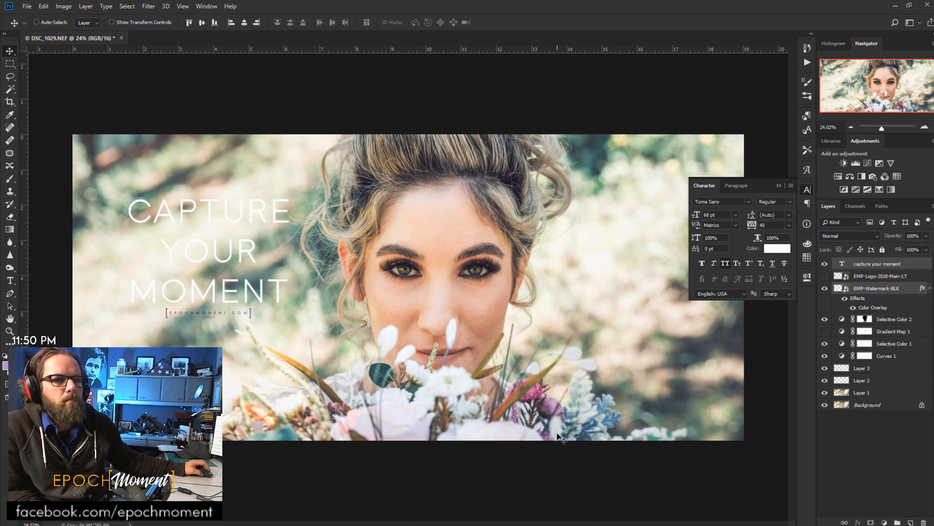
{"action": "scroll", "coordinate": [604, 448], "scroll_direction": "down", "scroll_amount": 2}
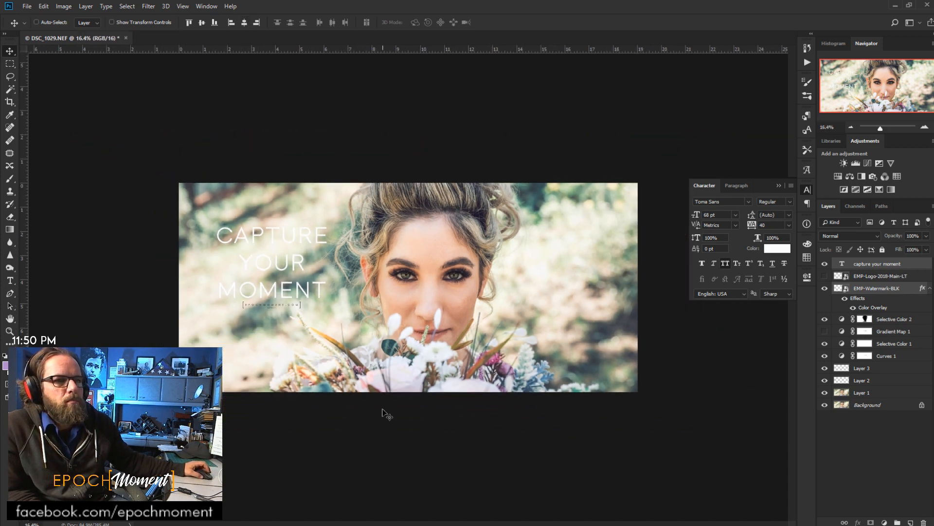
{"action": "scroll", "coordinate": [422, 406], "scroll_direction": "up", "scroll_amount": 2}
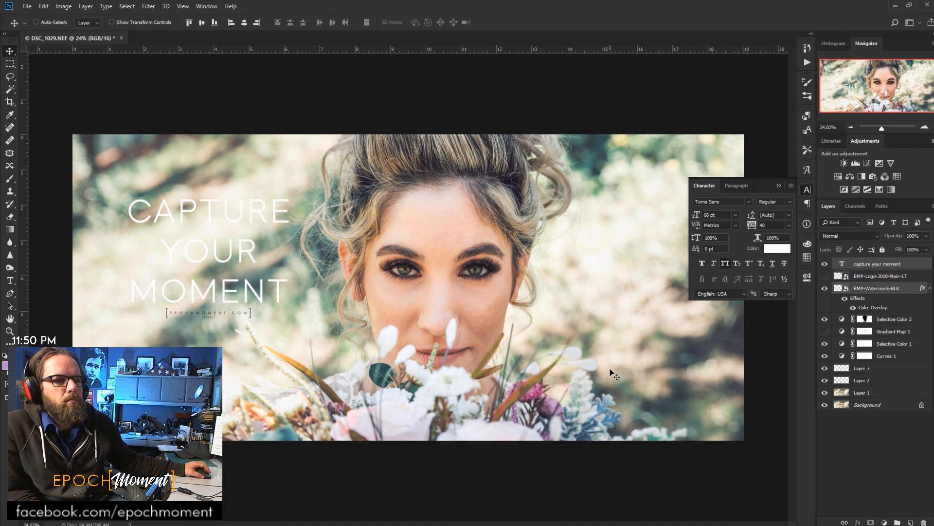
{"action": "left_click", "coordinate": [779, 186]}
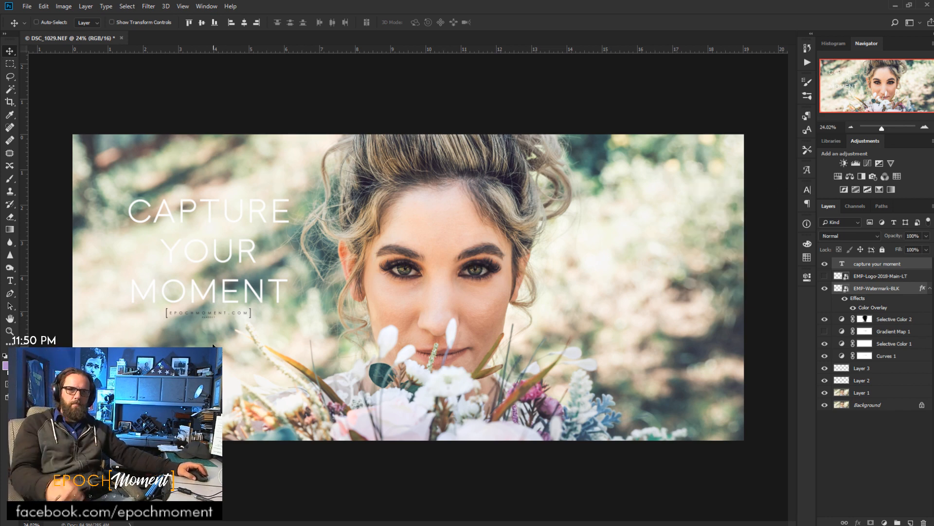
{"action": "key", "text": "ctrl"}
{"action": "key", "text": "ctrl+alt+shift+s"}
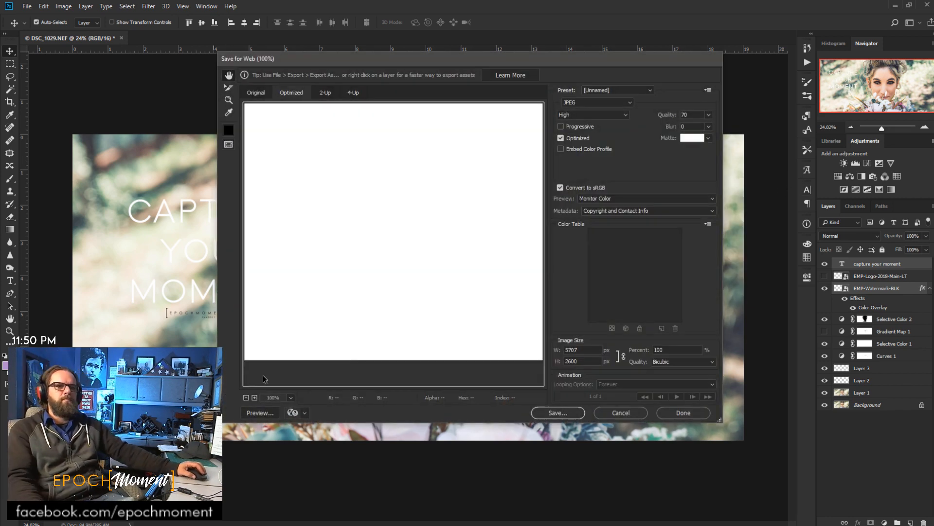
{"action": "double_click", "coordinate": [575, 349]}
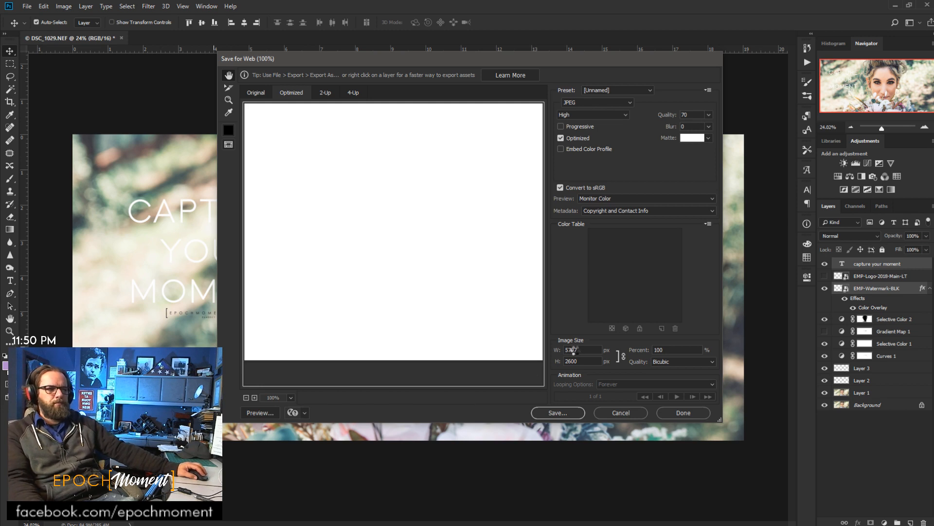
{"action": "type", "text": "1800"}
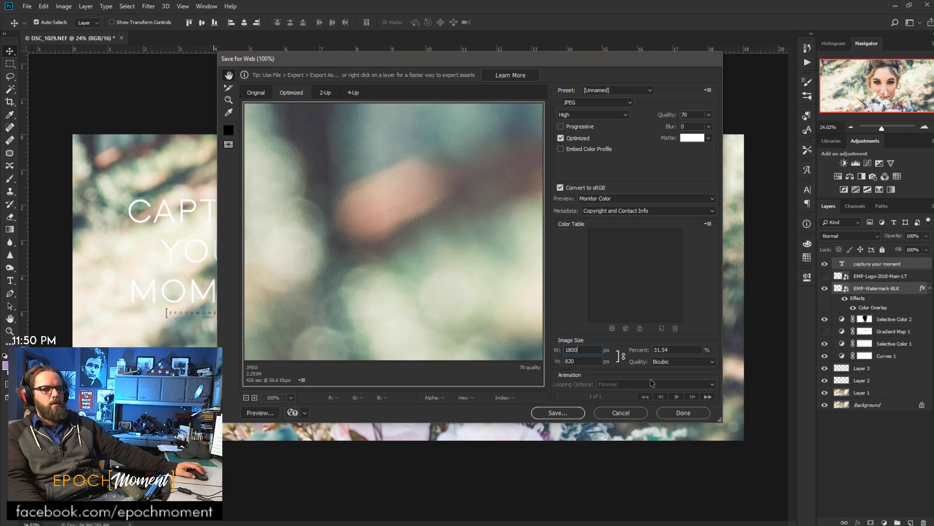
{"action": "left_click", "coordinate": [584, 361]}
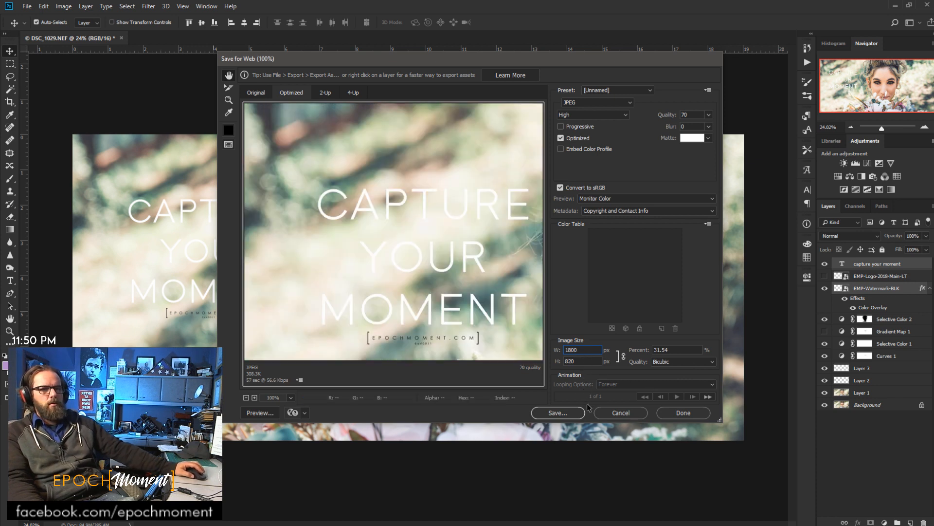
{"action": "left_click_drag", "start_coordinate": [708, 115], "coordinate": [763, 125]}
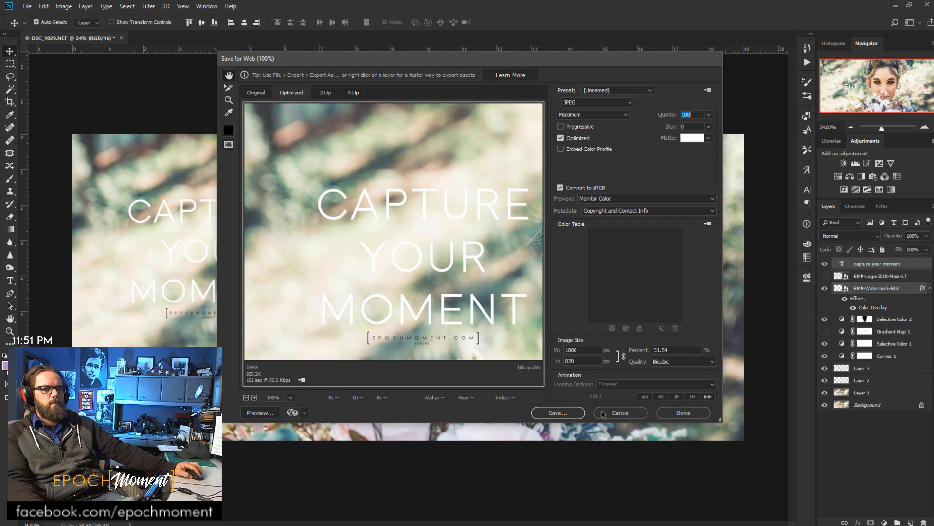
{"action": "left_click", "coordinate": [618, 413]}
- Nudge the caption and watermark slightly down together, then lower the watermark alone a little further below the caption
{"action": "left_click_drag", "start_coordinate": [205, 318], "coordinate": [206, 317]}
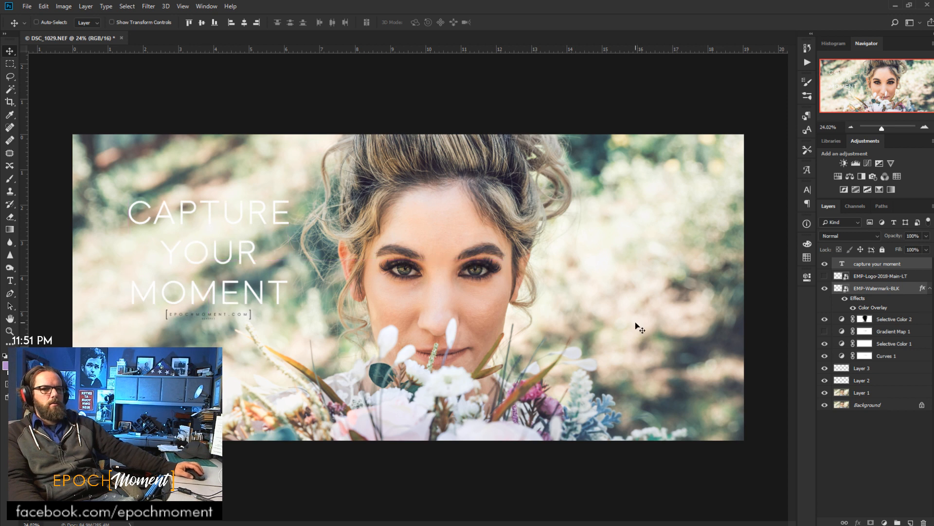
{"action": "left_click", "coordinate": [876, 291]}
{"action": "left_click_drag", "start_coordinate": [253, 329], "coordinate": [254, 333]}
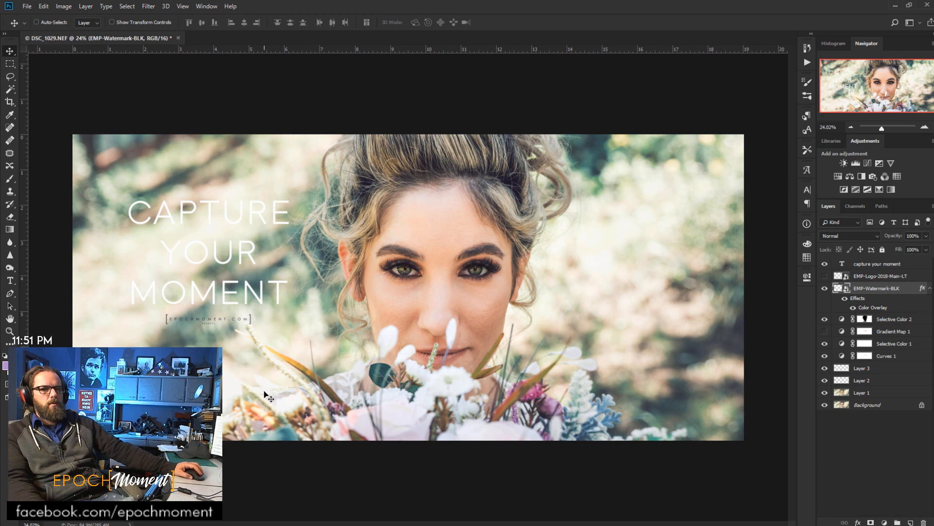
- Reduce the EMP-Watermark-BLK layer's opacity to 69% and check the watermark up close
{"action": "left_click_drag", "start_coordinate": [894, 236], "coordinate": [876, 239]}
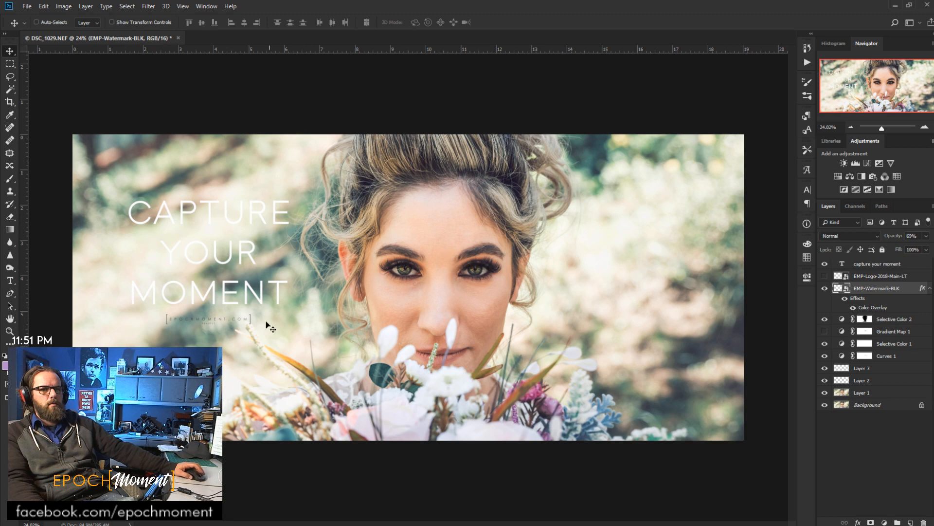
{"action": "scroll", "coordinate": [258, 328], "scroll_direction": "up", "scroll_amount": 3}
{"action": "scroll", "coordinate": [154, 345], "scroll_direction": "down", "scroll_amount": 2}
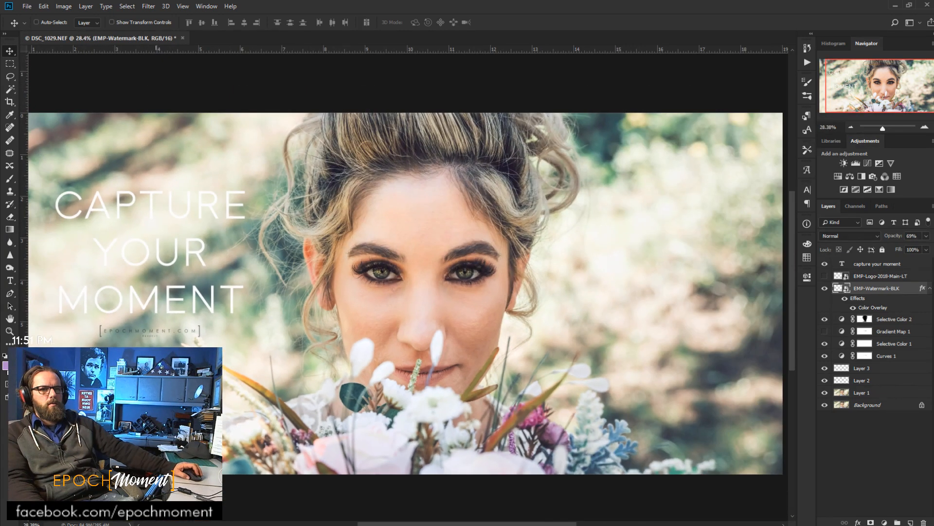
- Set up a Save for Web JPEG export with a width of 1800 px and quality 100
{"action": "scroll", "coordinate": [162, 287], "scroll_direction": "down", "scroll_amount": 2}
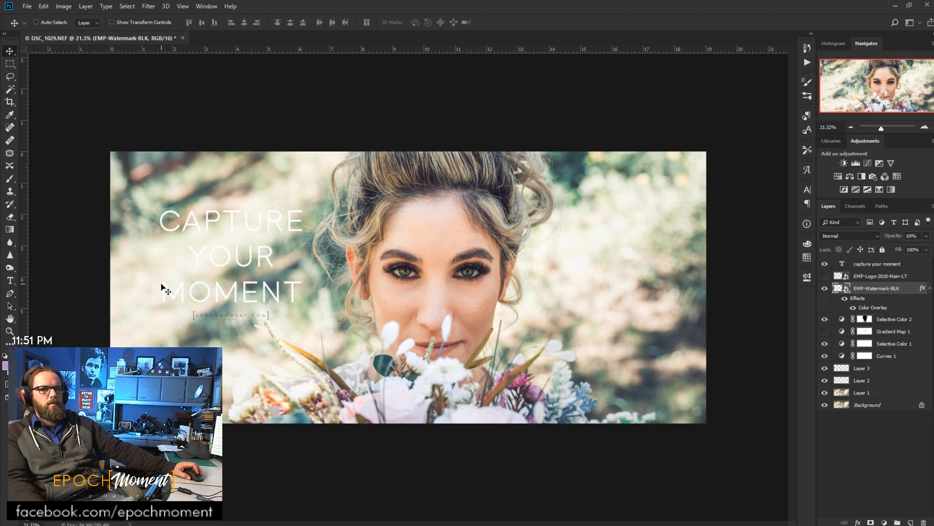
{"action": "scroll", "coordinate": [163, 287], "scroll_direction": "up", "scroll_amount": 1}
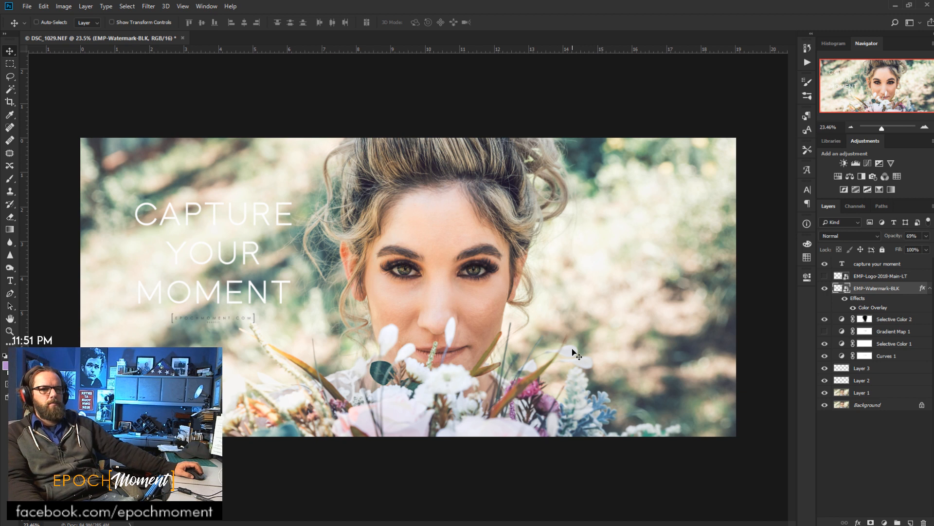
{"action": "key", "text": "ctrl+alt+shift+s"}
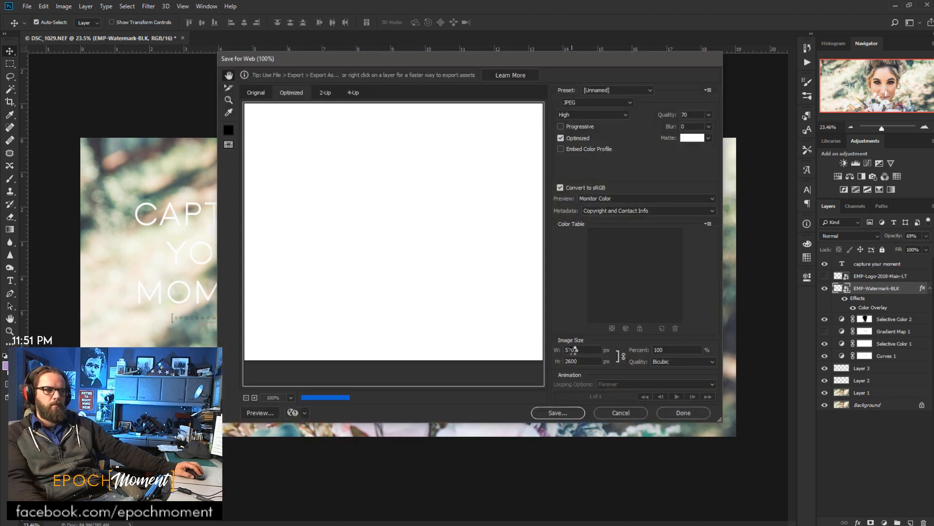
{"action": "double_click", "coordinate": [573, 349]}
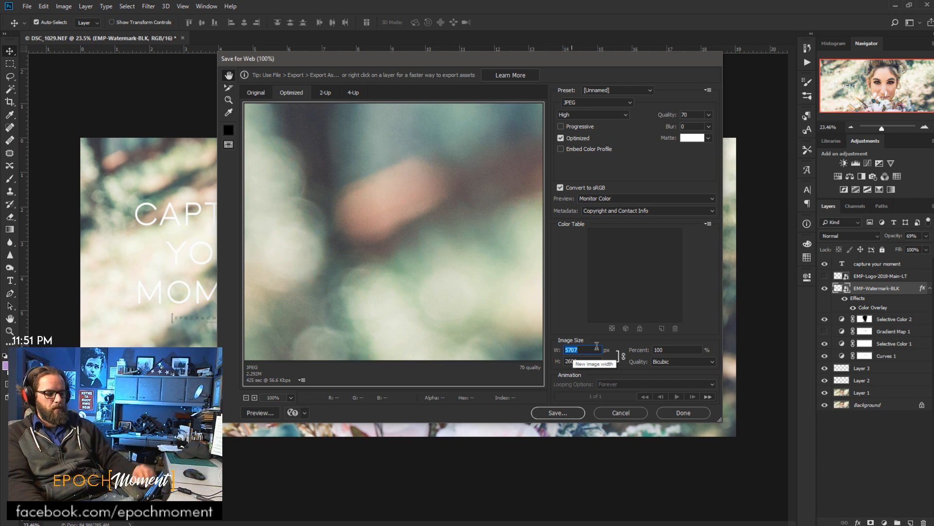
{"action": "type", "text": "1800"}
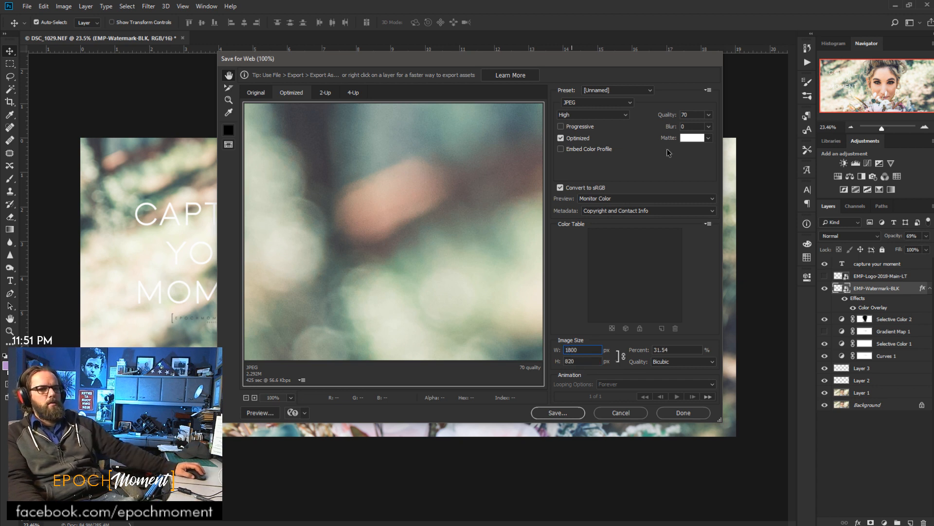
{"action": "left_click", "coordinate": [670, 116]}
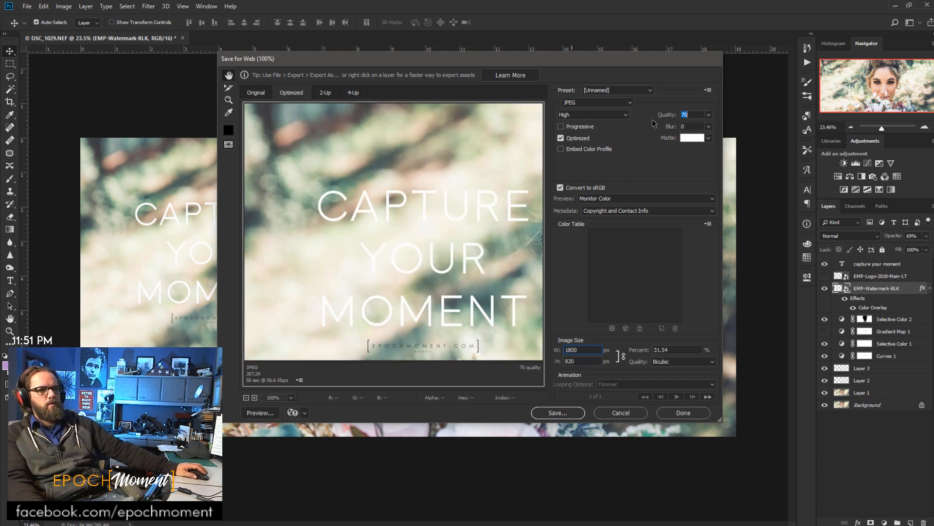
{"action": "left_click_drag", "start_coordinate": [671, 118], "coordinate": [730, 125]}
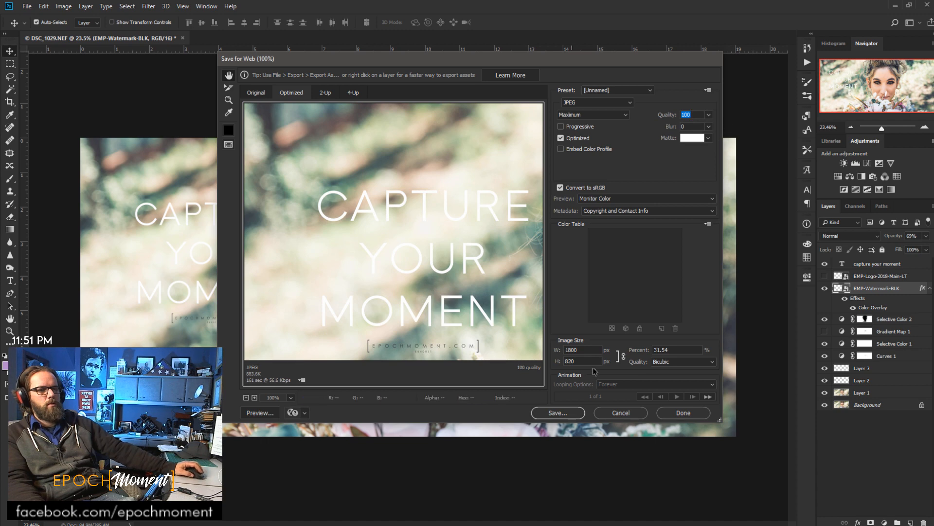
- Save the export as "Facebook cover capture your moment" in the Epoch Moment Photography folder on Main Hard Drive (L:)
{"action": "left_click", "coordinate": [575, 413]}
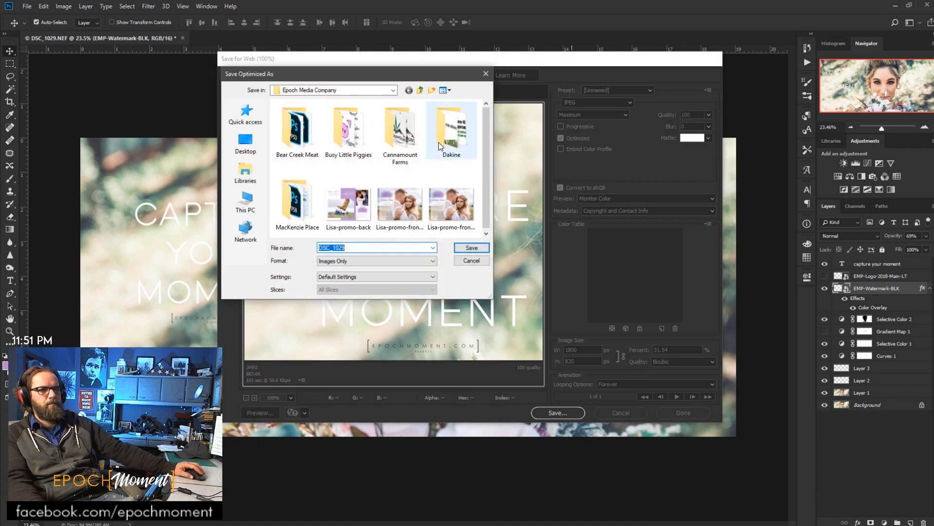
{"action": "left_click", "coordinate": [307, 91]}
{"action": "left_click", "coordinate": [326, 308]}
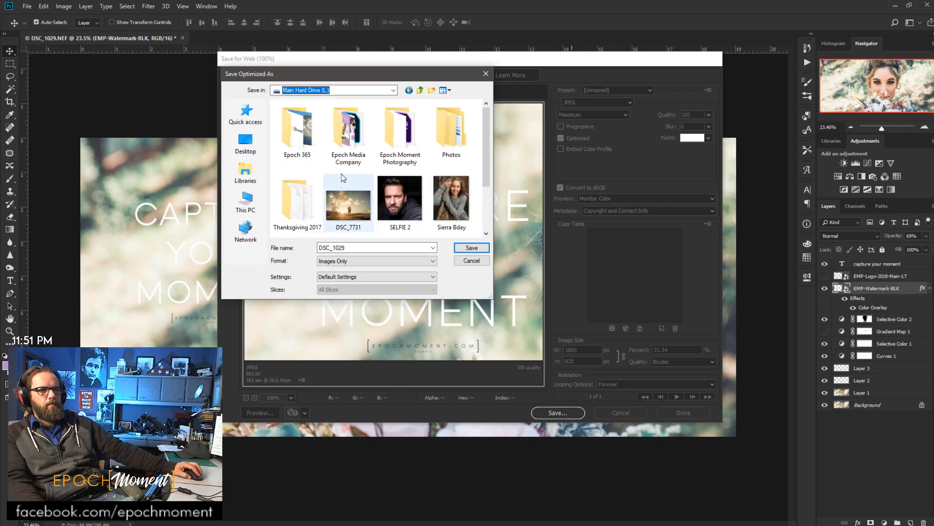
{"action": "double_click", "coordinate": [400, 137]}
{"action": "double_click", "coordinate": [372, 248]}
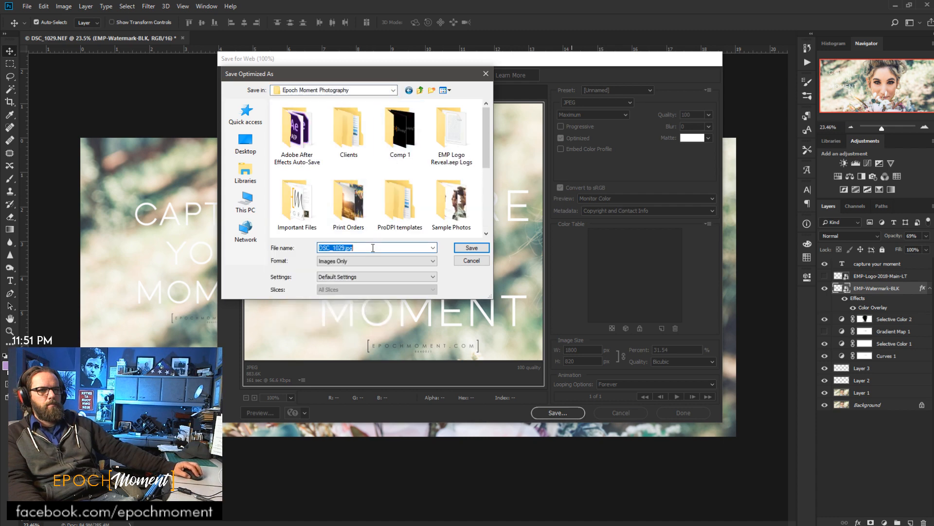
{"action": "type", "text": "Faceb"}
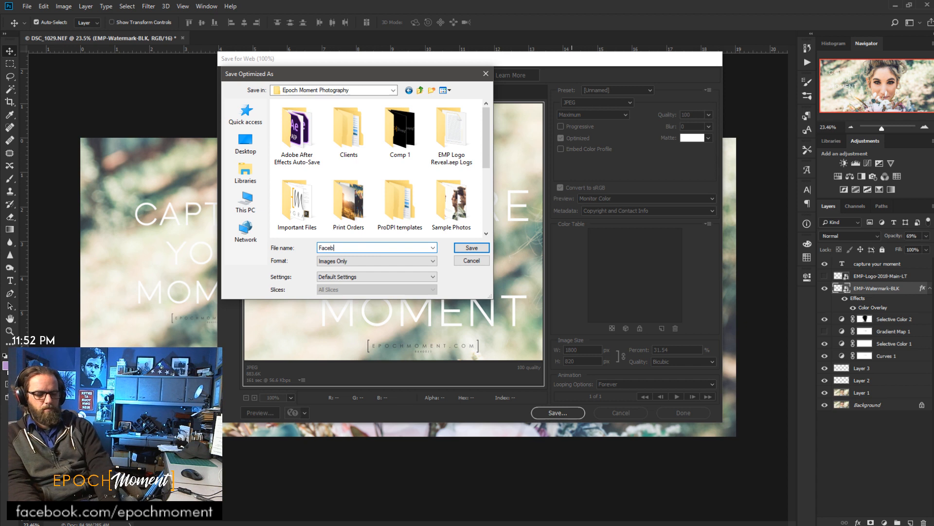
{"action": "type", "text": "ook cov"}
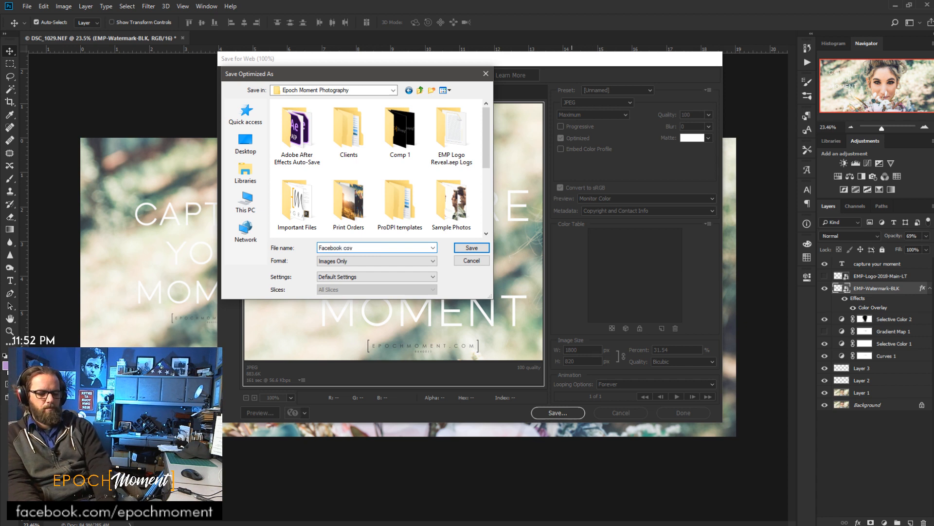
{"action": "type", "text": "er captur"}
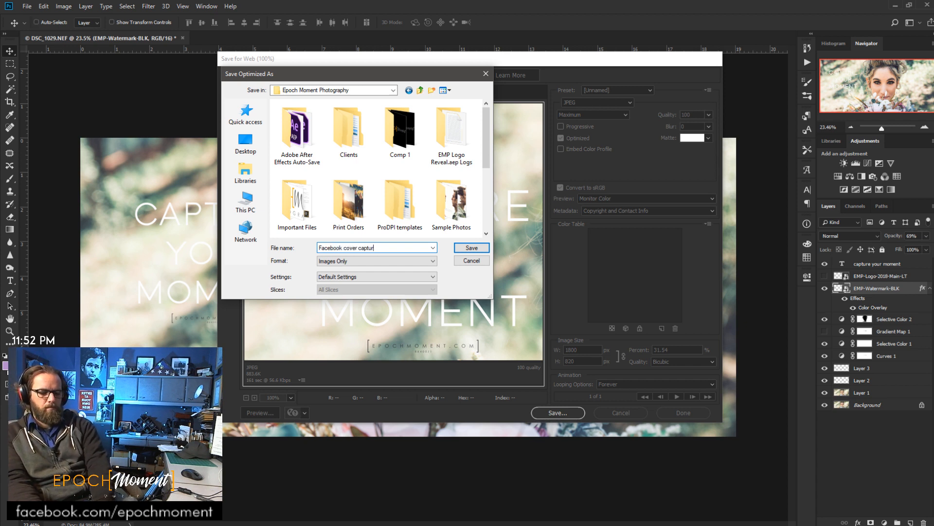
{"action": "type", "text": "e your moment"}
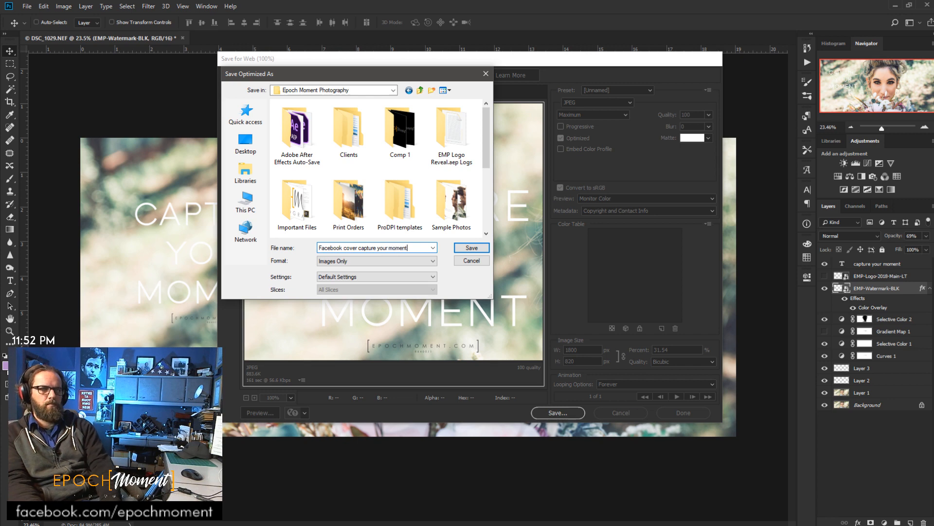
{"action": "left_click", "coordinate": [467, 249]}
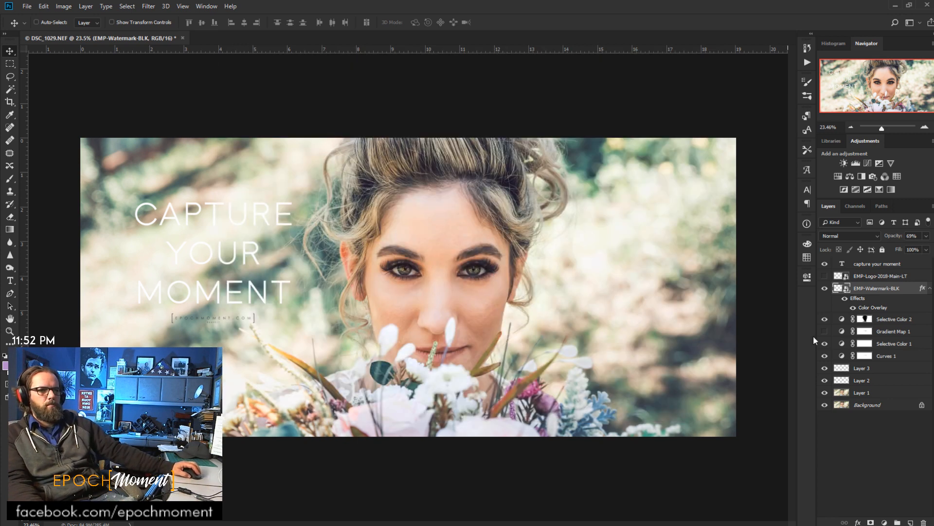
- Hide the EMP-Watermark-BLK and "capture your moment" text layers and save the document
{"action": "left_click", "coordinate": [824, 290]}
{"action": "left_click", "coordinate": [824, 263]}
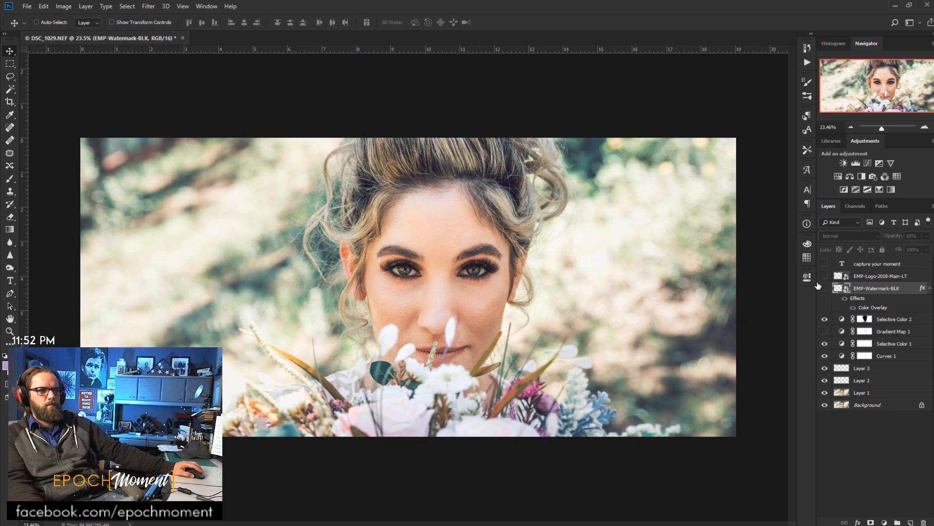
{"action": "key", "text": "ctrl+s"}
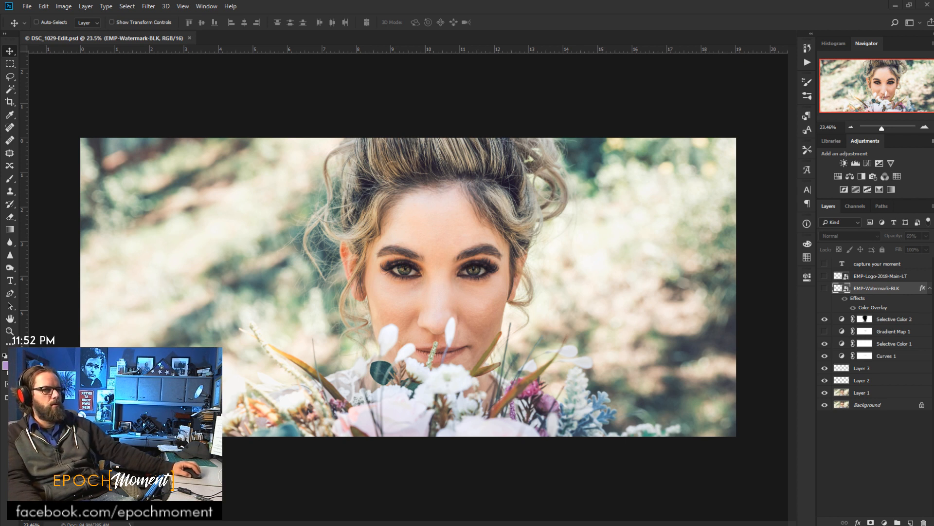
- Switch to Chrome, open the Epoch Moment Facebook page and start a photo upload for its cover
{"action": "key", "text": "alt+Tab"}
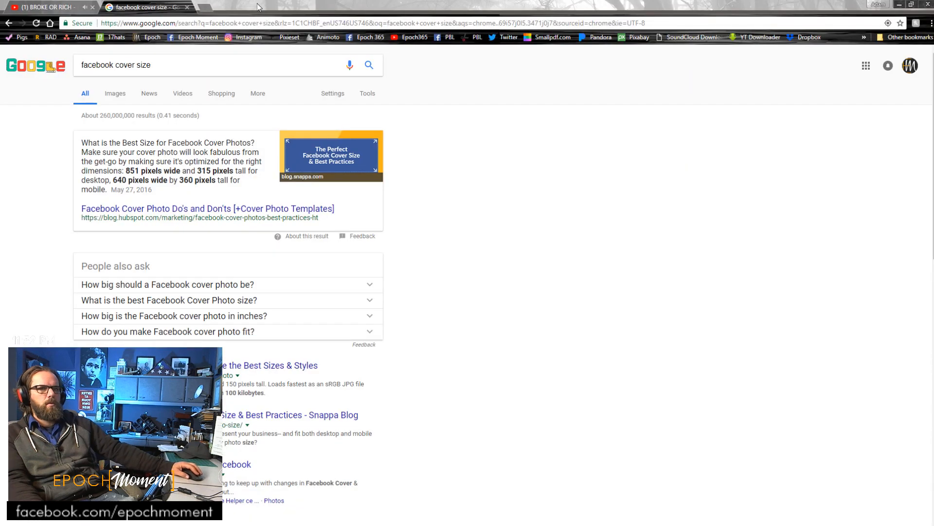
{"action": "left_click", "coordinate": [191, 39]}
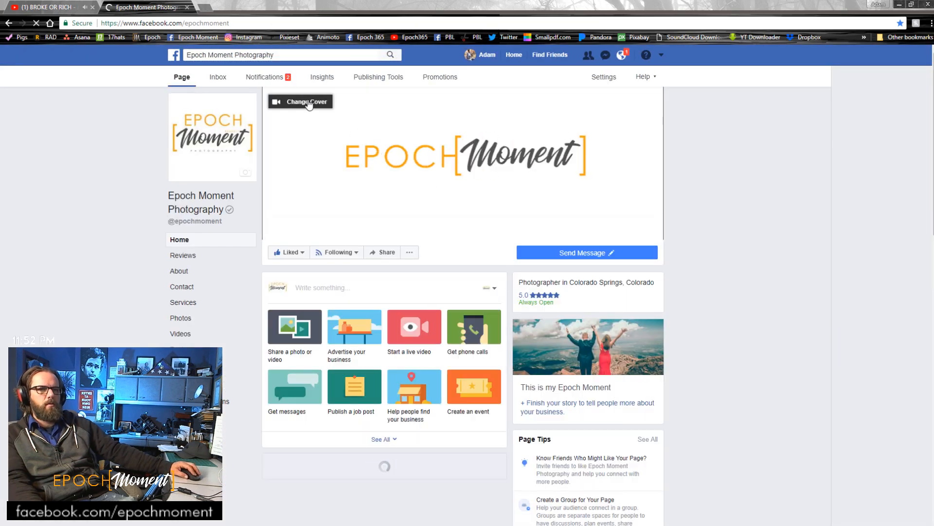
{"action": "left_click", "coordinate": [307, 102]}
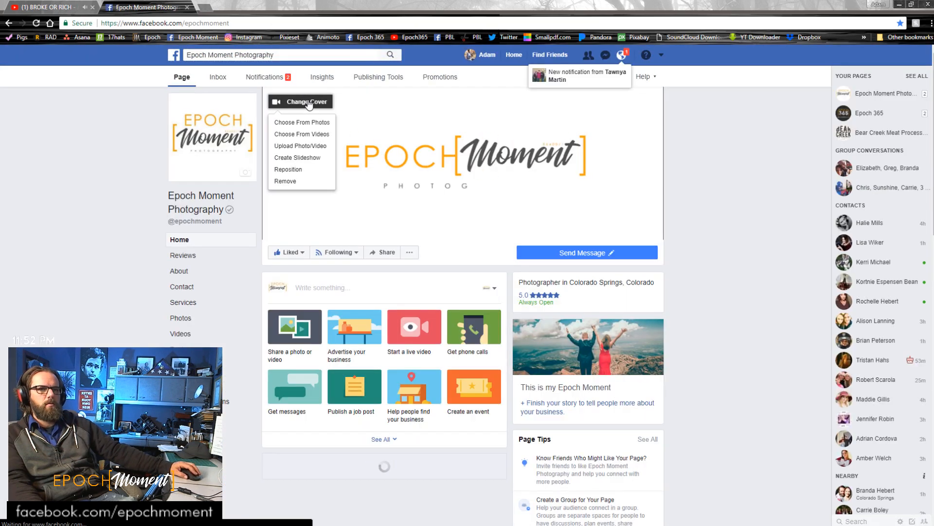
{"action": "left_click", "coordinate": [305, 146]}
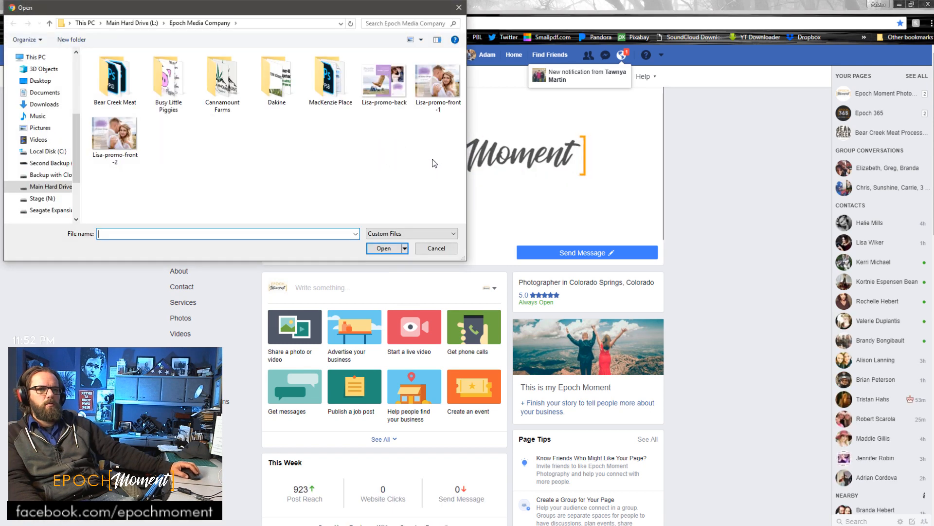
- Upload Facebook-cover-capture-your-moment from the Epoch Moment Photography folder on drive L: and save it as the cover, shifted slightly upward
{"action": "left_click", "coordinate": [132, 23]}
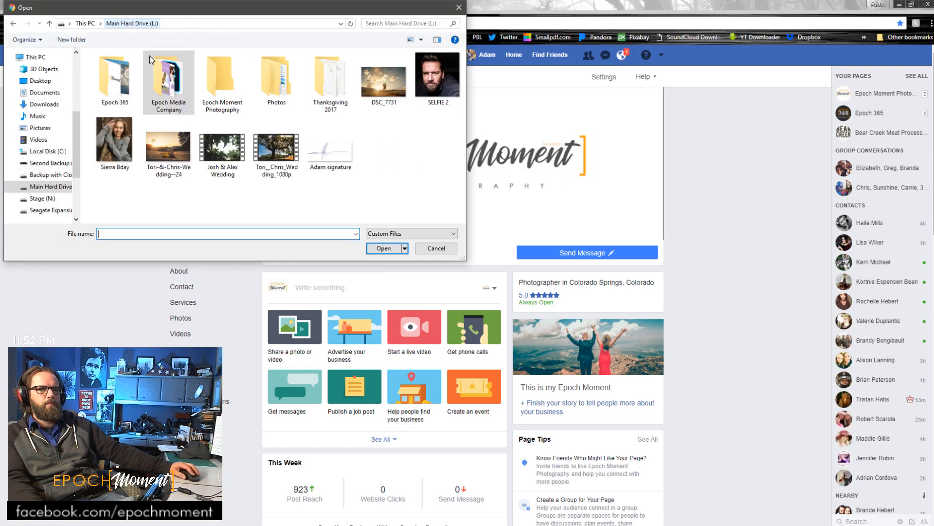
{"action": "double_click", "coordinate": [220, 89]}
{"action": "scroll", "coordinate": [232, 172], "scroll_direction": "down", "scroll_amount": 3}
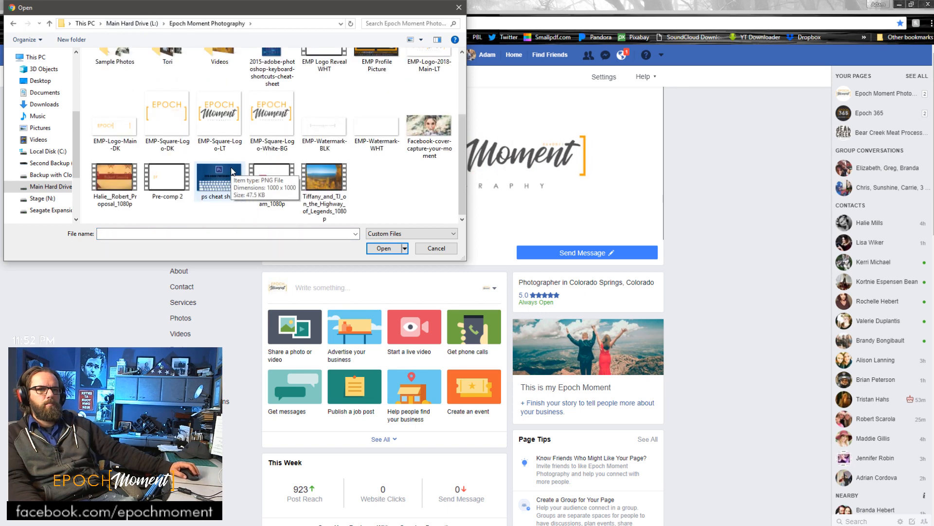
{"action": "double_click", "coordinate": [426, 133]}
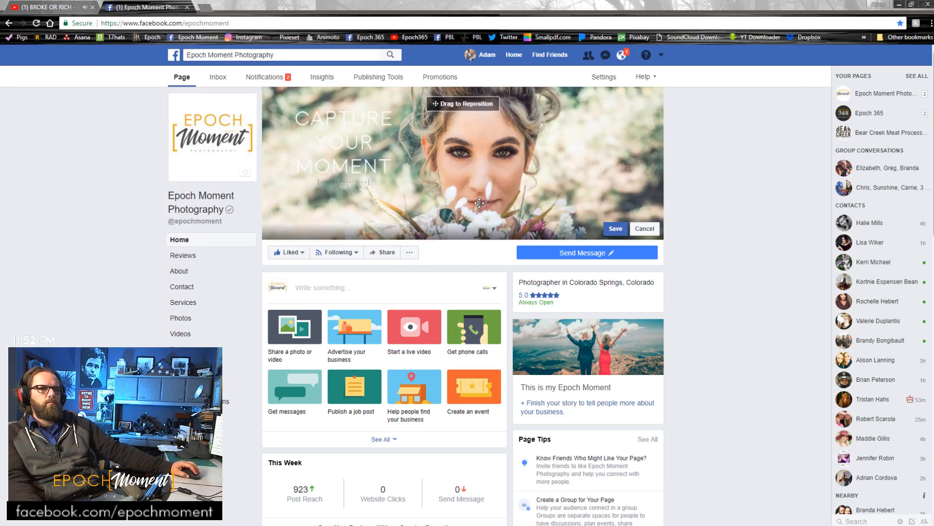
{"action": "left_click_drag", "start_coordinate": [480, 203], "coordinate": [484, 183]}
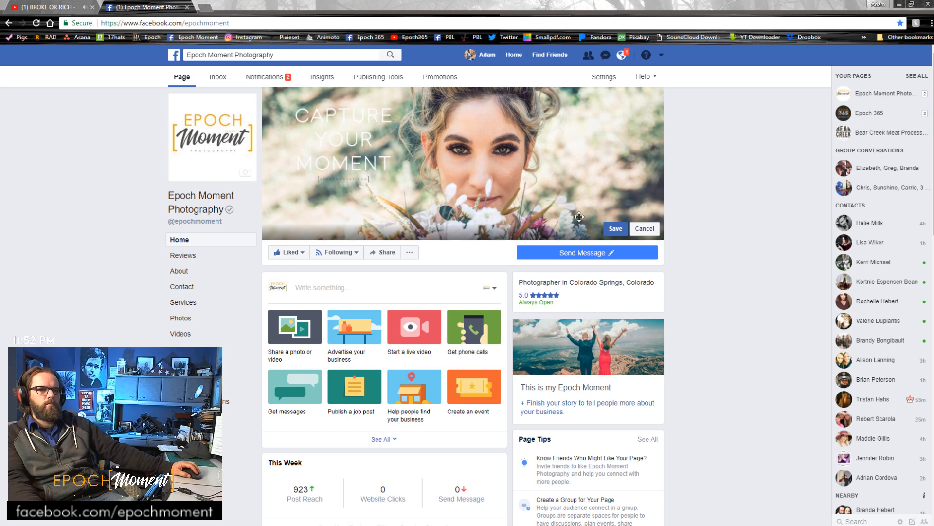
{"action": "left_click", "coordinate": [616, 228]}
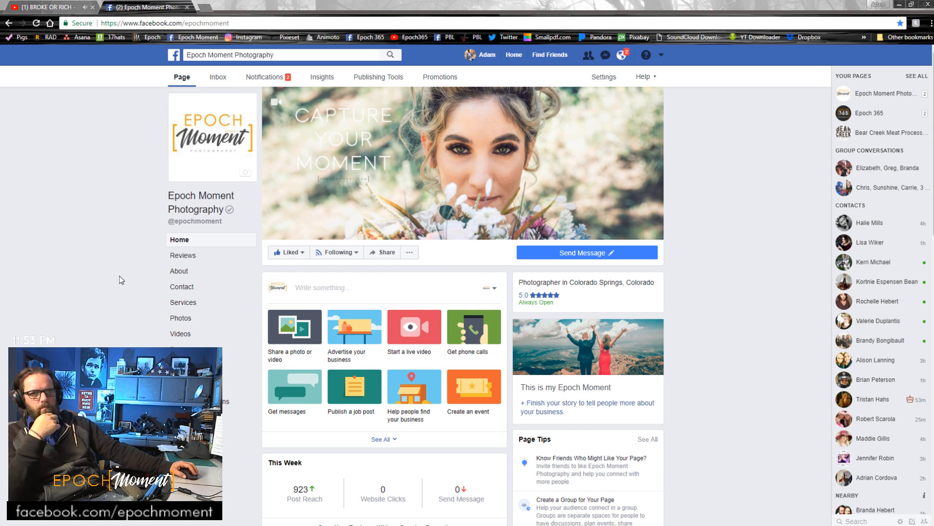
- View the new cover photo enlarged and return to the page
{"action": "left_click", "coordinate": [453, 157]}
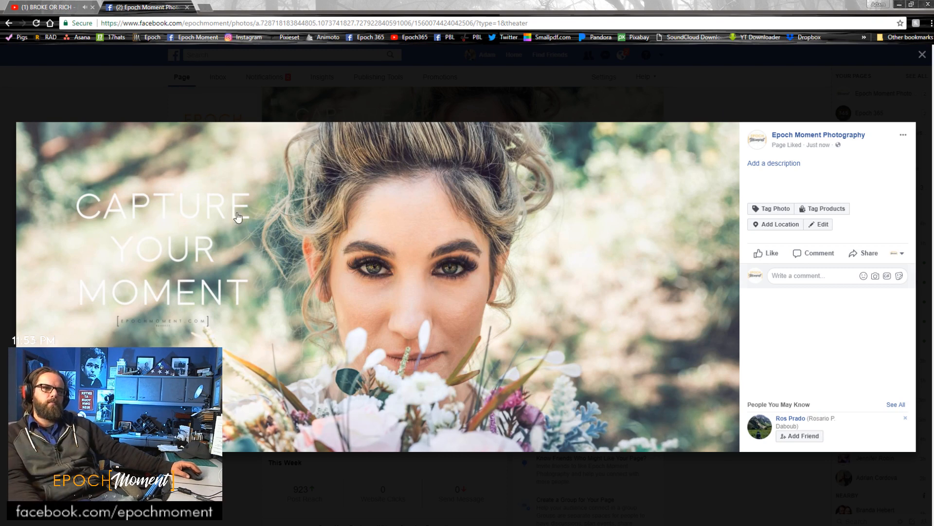
{"action": "left_click", "coordinate": [307, 280]}
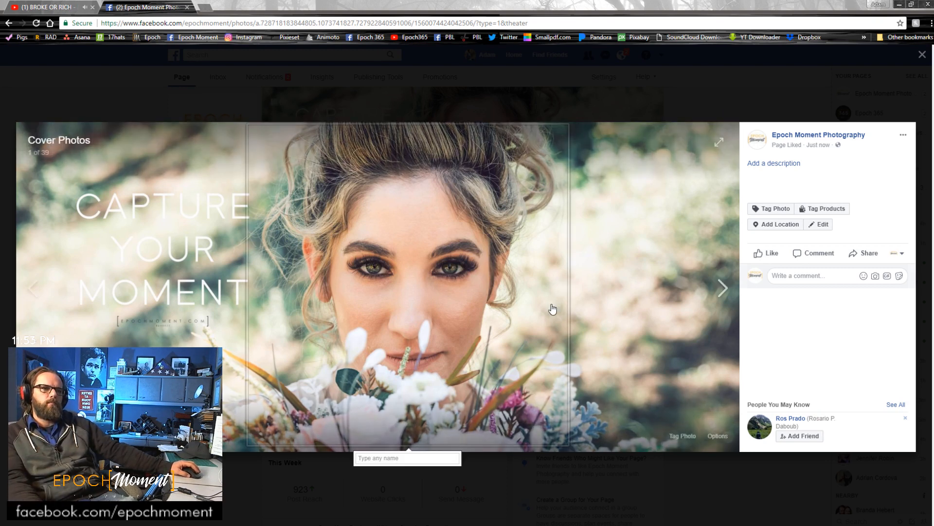
{"action": "left_click", "coordinate": [556, 90]}
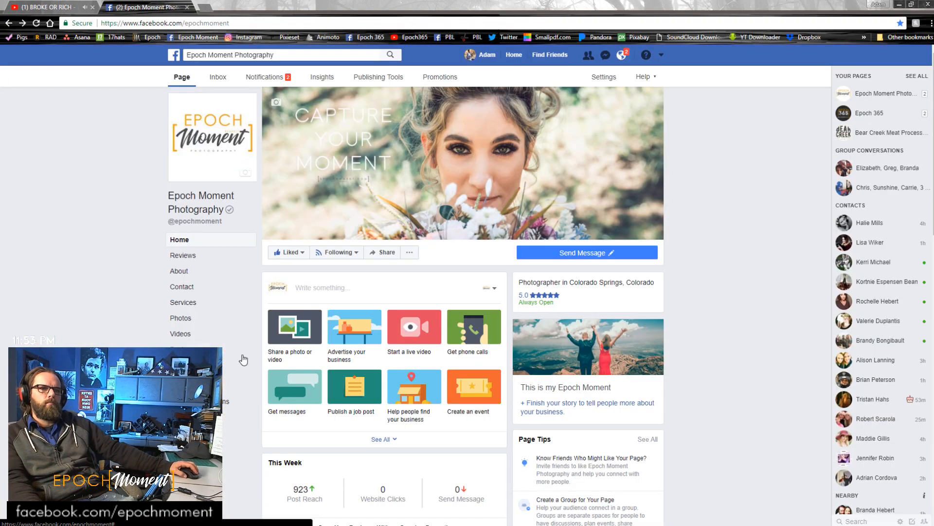
- Look through the page's reviews, photos and videos sections and check the account's recent notifications
{"action": "scroll", "coordinate": [243, 359], "scroll_direction": "down", "scroll_amount": 10}
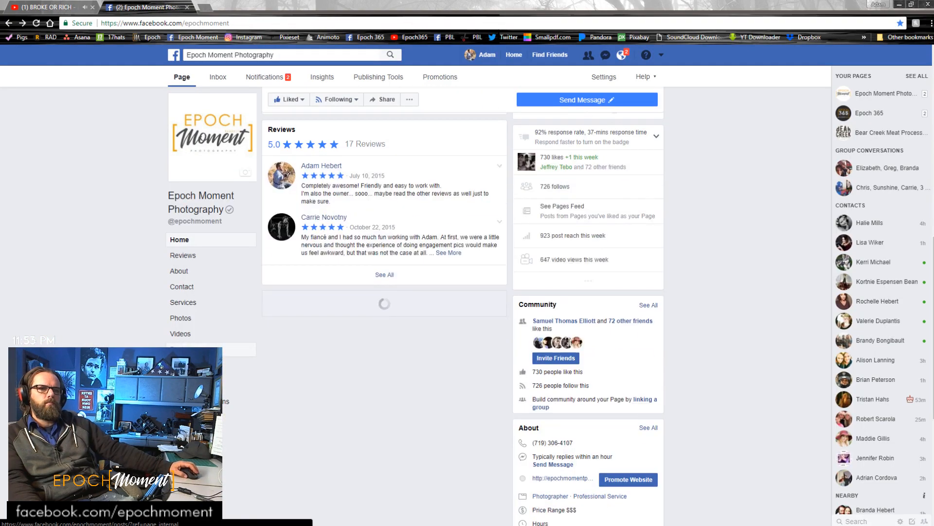
{"action": "scroll", "coordinate": [384, 292], "scroll_direction": "down", "scroll_amount": 6}
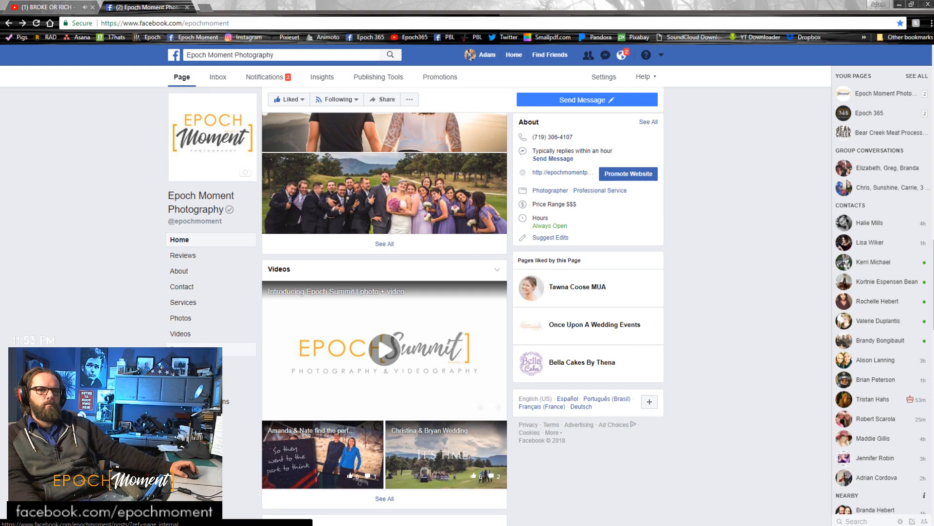
{"action": "scroll", "coordinate": [384, 292], "scroll_direction": "up", "scroll_amount": 6}
{"action": "left_click", "coordinate": [622, 56]}
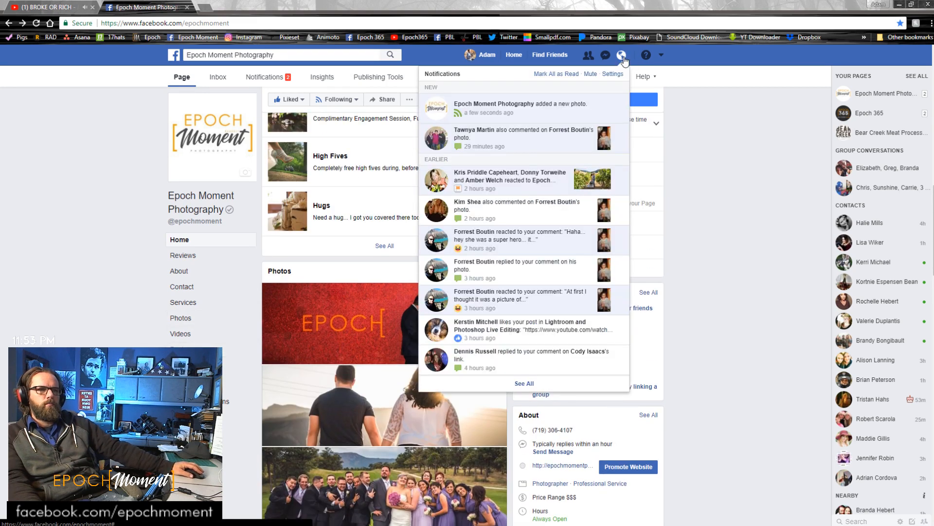
{"action": "left_click", "coordinate": [622, 56]}
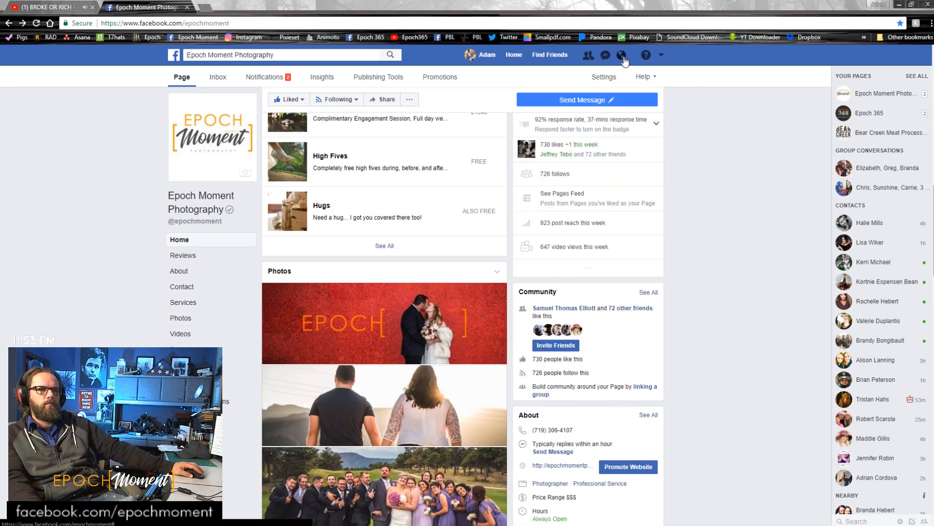
{"action": "left_click", "coordinate": [623, 56]}
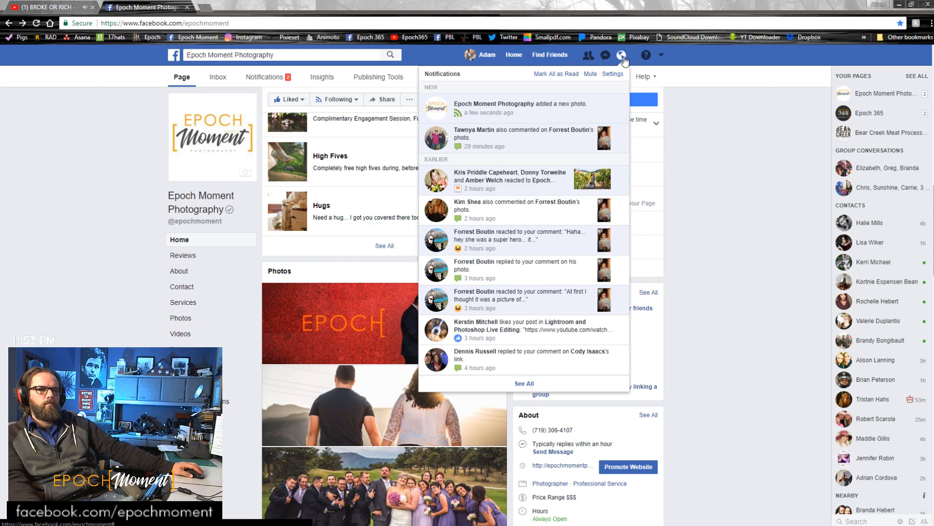
{"action": "left_click", "coordinate": [623, 56]}
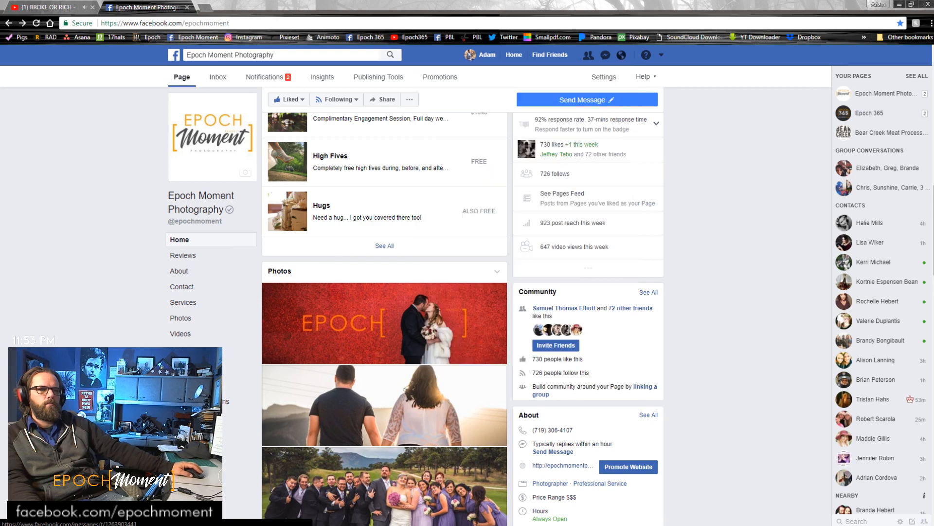
- Leave Chrome, close DSC_1029-Edit.psd and Photoshop, and return to Lightroom Classic
{"action": "left_click", "coordinate": [899, 6]}
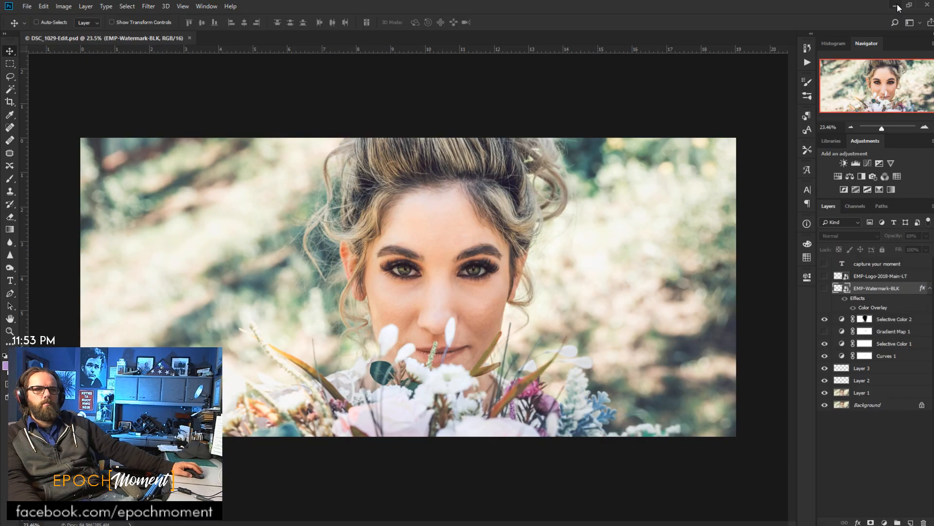
{"action": "left_click", "coordinate": [189, 38]}
{"action": "left_click", "coordinate": [927, 5]}
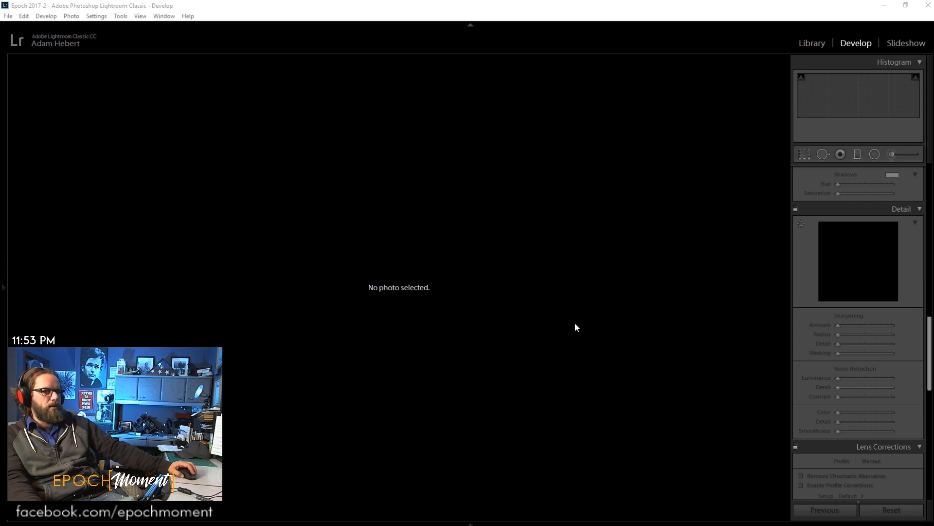
{"action": "left_click", "coordinate": [627, 19]}
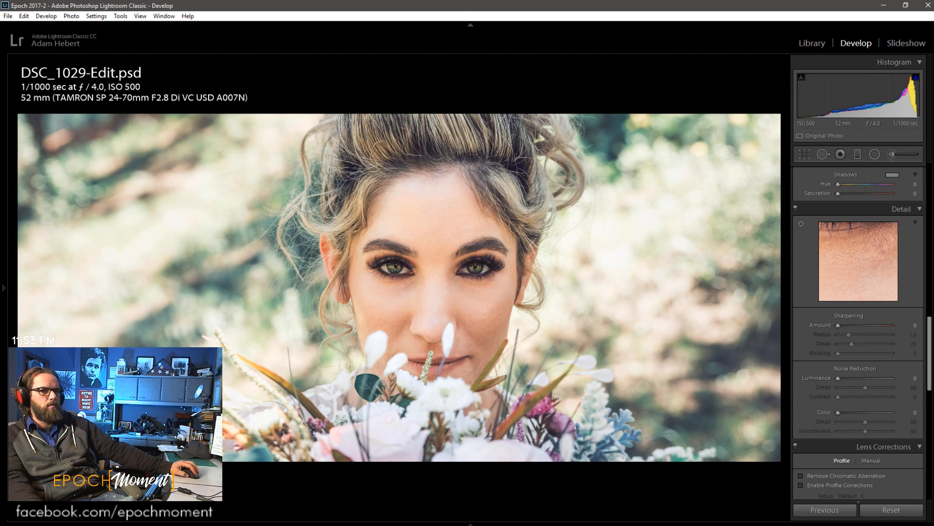
- Apply the previous photo's develop settings to DSC_1030.NEF and set its luminance noise reduction to 13
{"action": "key", "text": "Right"}
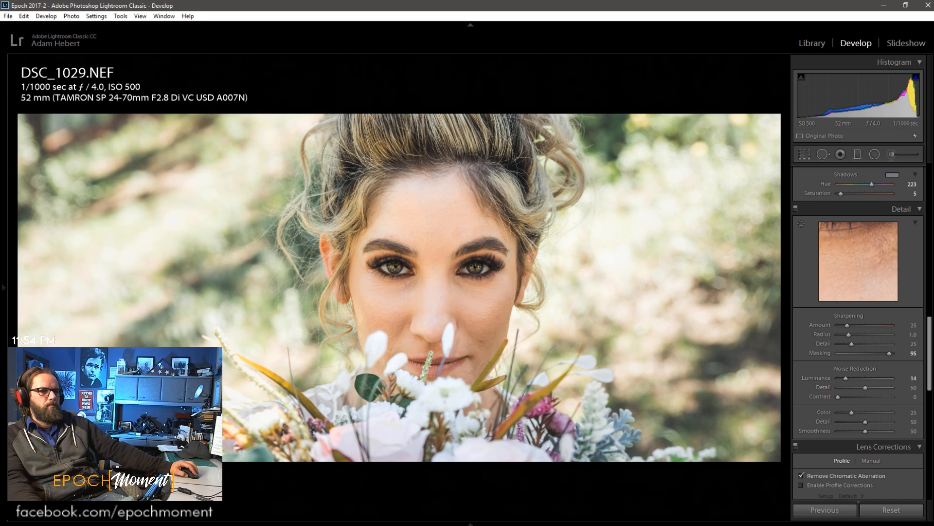
{"action": "key", "text": "Right"}
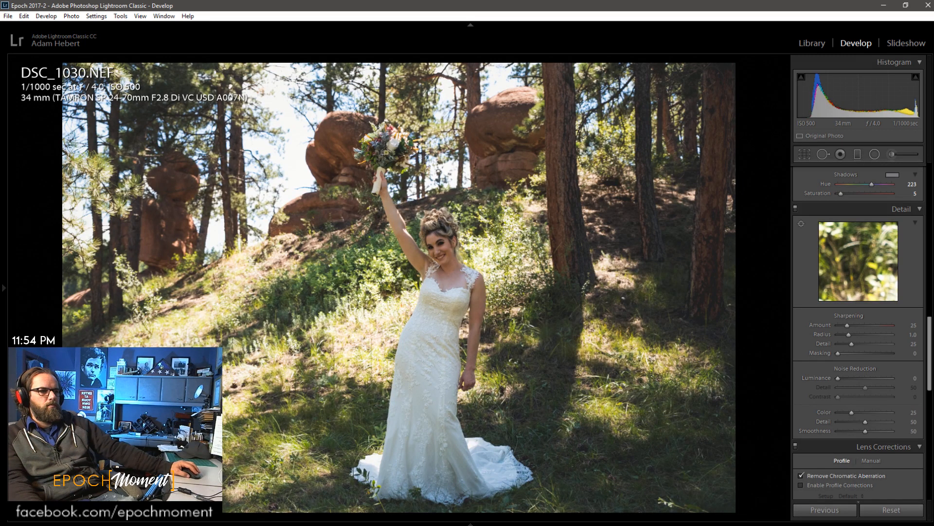
{"action": "key", "text": "Left"}
{"action": "key", "text": "Right"}
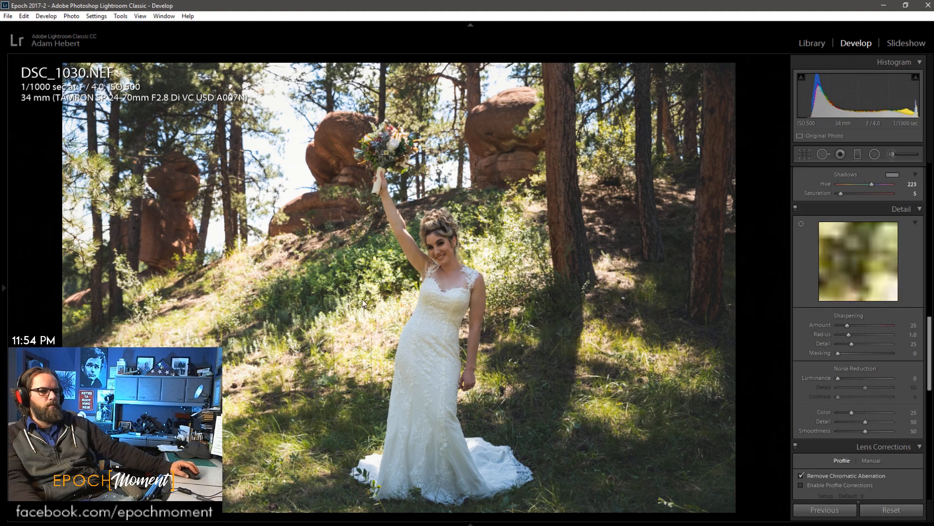
{"action": "left_click", "coordinate": [834, 511]}
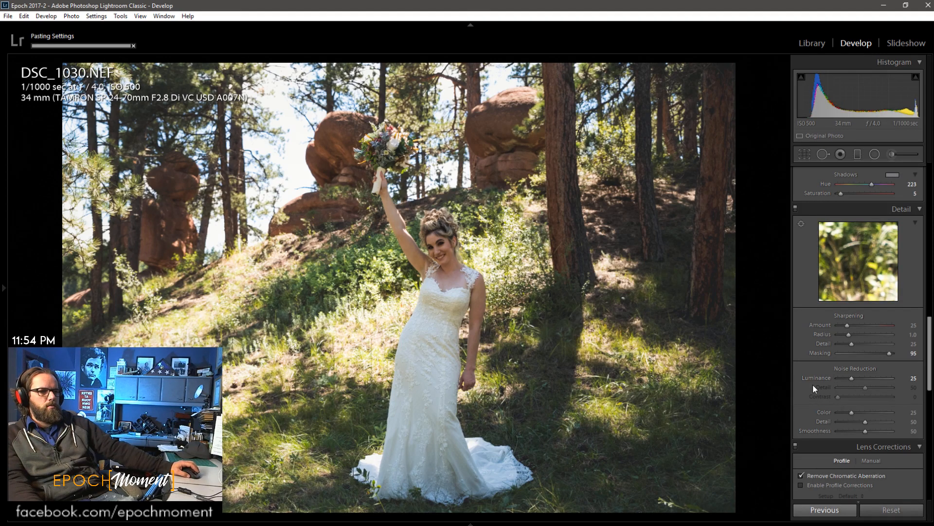
{"action": "scroll", "coordinate": [839, 373], "scroll_direction": "up", "scroll_amount": 10}
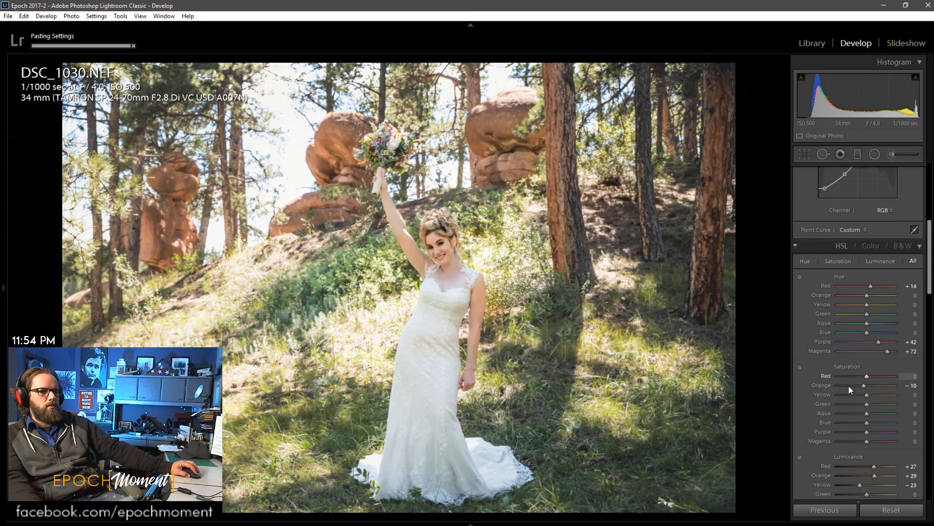
{"action": "scroll", "coordinate": [827, 394], "scroll_direction": "down", "scroll_amount": 10}
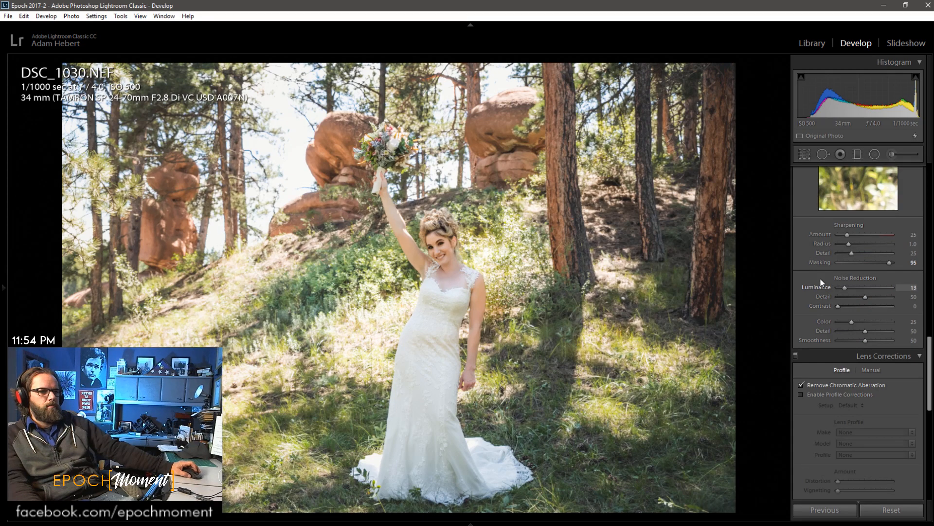
- Set DSC_1030.NEF's exposure to +0.69, highlights to −62, shadows to +39, temperature to 6063 and tint to −1, checking the bride up close
{"action": "scroll", "coordinate": [819, 279], "scroll_direction": "up", "scroll_amount": 10}
{"action": "left_click_drag", "start_coordinate": [855, 276], "coordinate": [874, 286]}
{"action": "left_click_drag", "start_coordinate": [868, 253], "coordinate": [867, 253]}
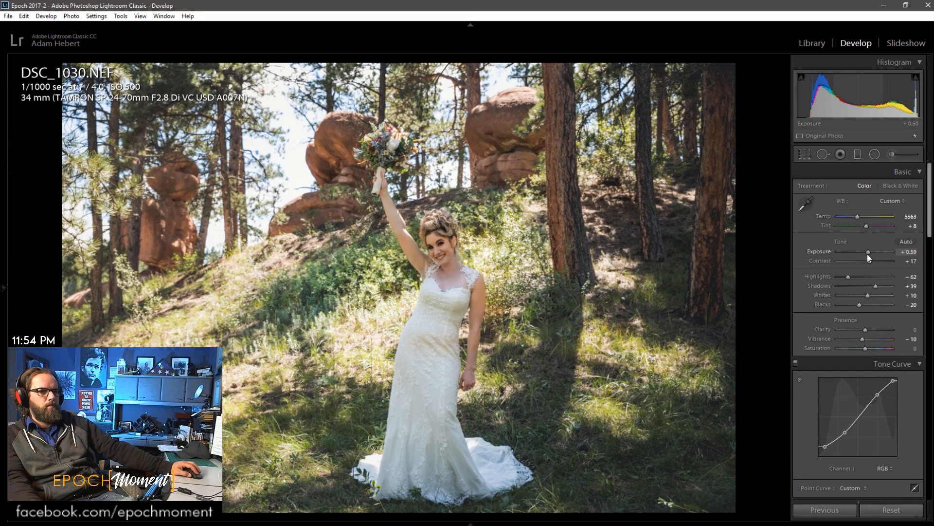
{"action": "left_click_drag", "start_coordinate": [867, 253], "coordinate": [861, 225]}
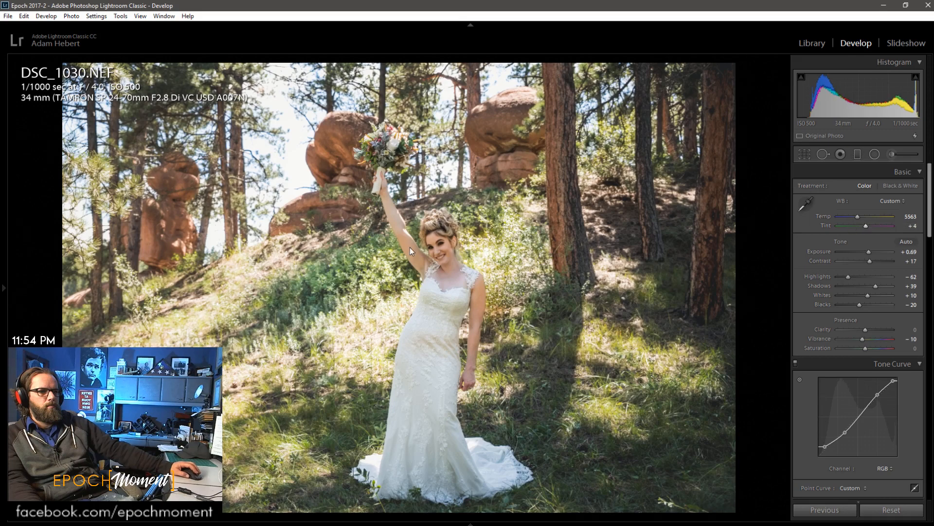
{"action": "left_click", "coordinate": [491, 273]}
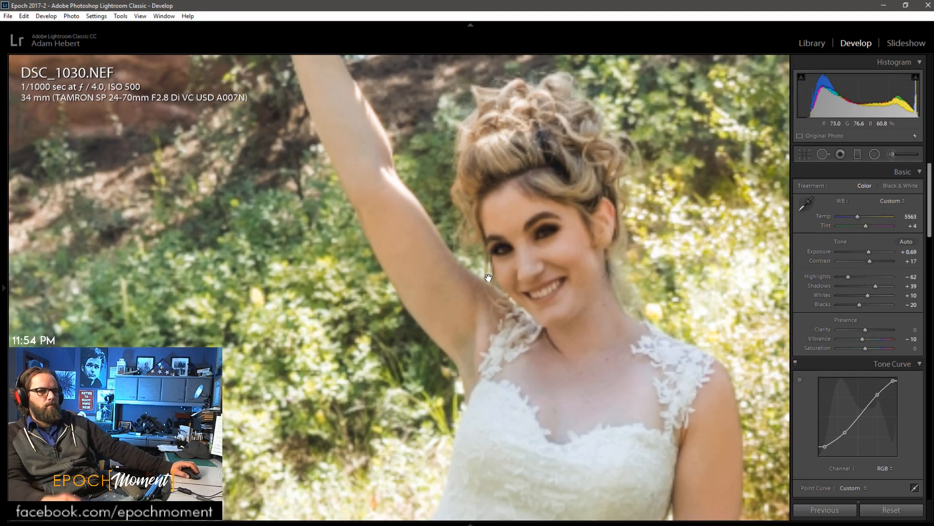
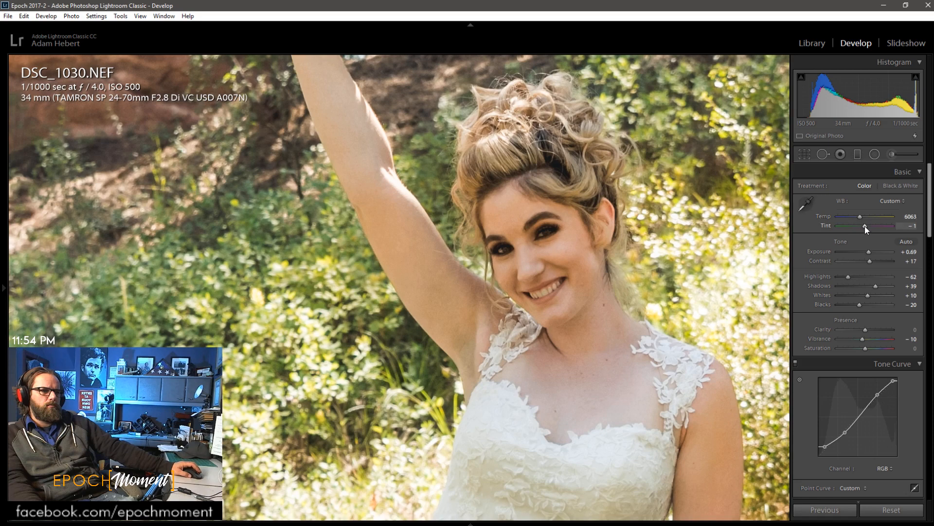
{"action": "left_click", "coordinate": [574, 302]}
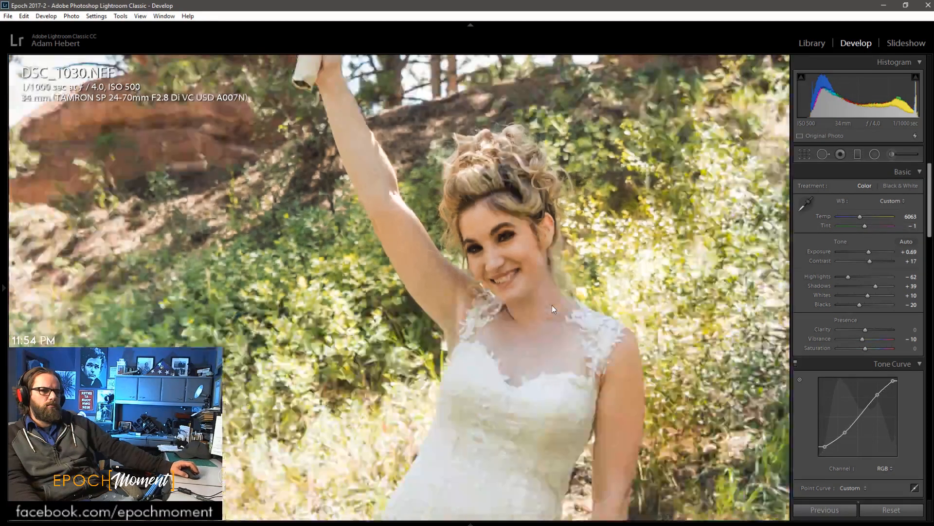
- Set DSC_1030.NEF's red and orange luminance to +21 and +18, and their saturation to −4 and −13
{"action": "scroll", "coordinate": [817, 395], "scroll_direction": "down", "scroll_amount": 3}
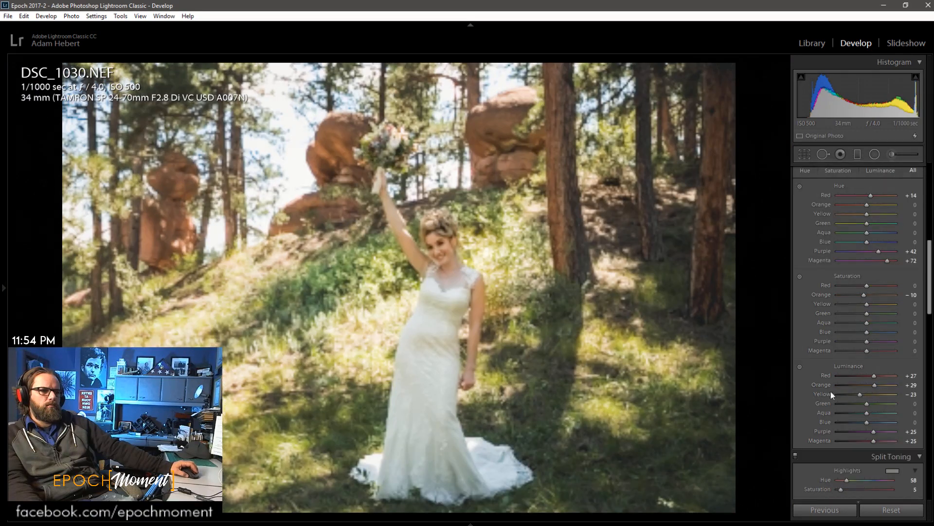
{"action": "left_click_drag", "start_coordinate": [874, 385], "coordinate": [873, 378]}
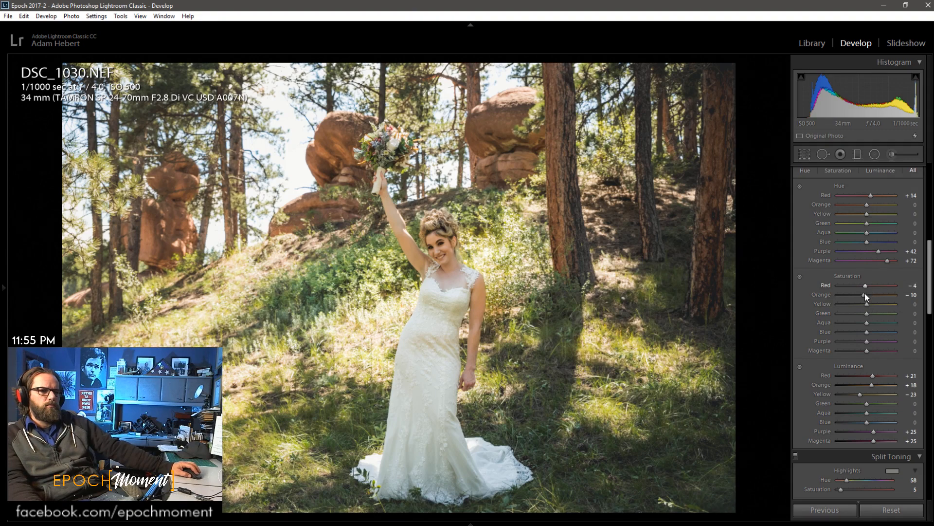
{"action": "left_click_drag", "start_coordinate": [864, 294], "coordinate": [862, 295]}
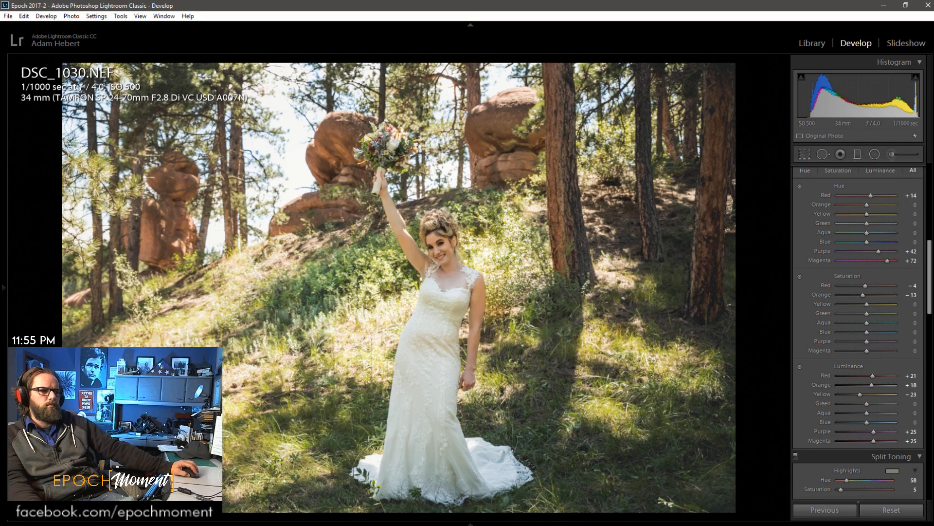
- Apply the develop settings of SDP_3850.NEF to SDP_3851.NEF and lower its exposure to −0.77
{"action": "key", "text": "Right"}
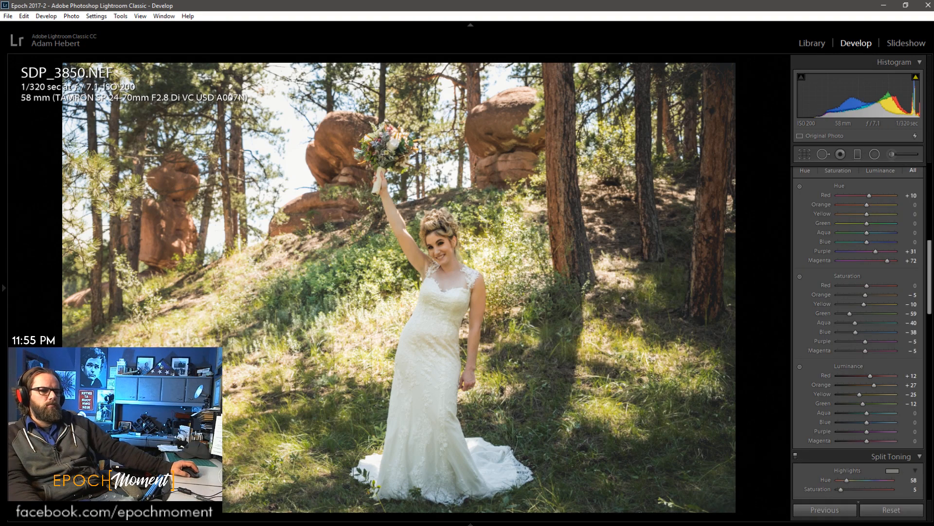
{"action": "key", "text": "Right"}
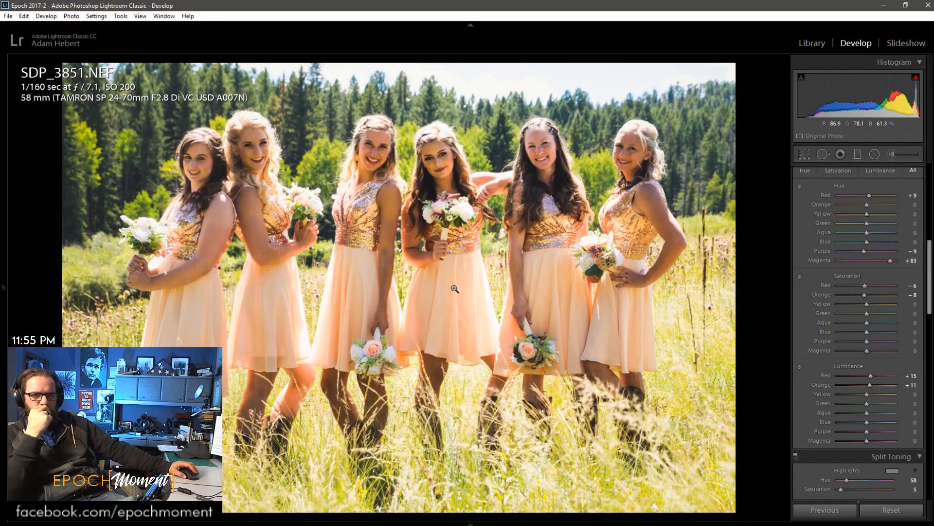
{"action": "left_click", "coordinate": [825, 509]}
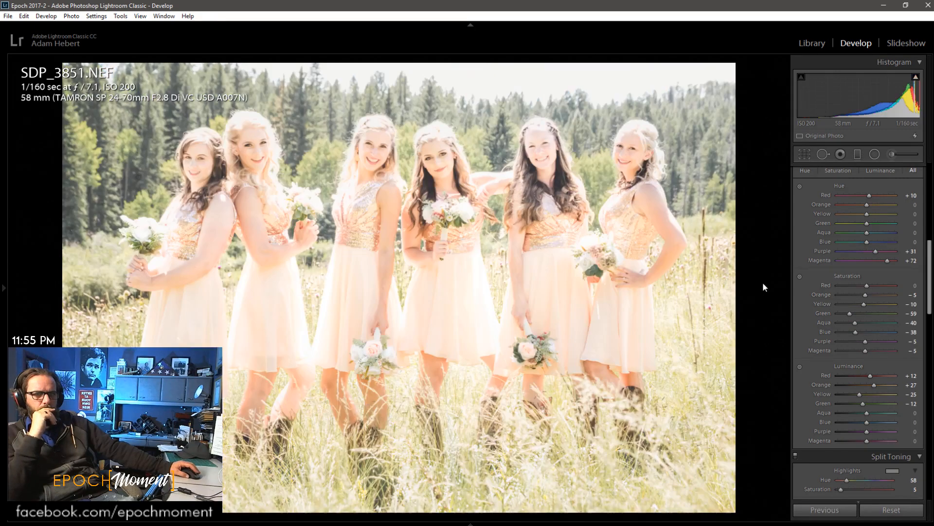
{"action": "scroll", "coordinate": [807, 352], "scroll_direction": "up", "scroll_amount": 5}
{"action": "left_click_drag", "start_coordinate": [867, 251], "coordinate": [860, 251]}
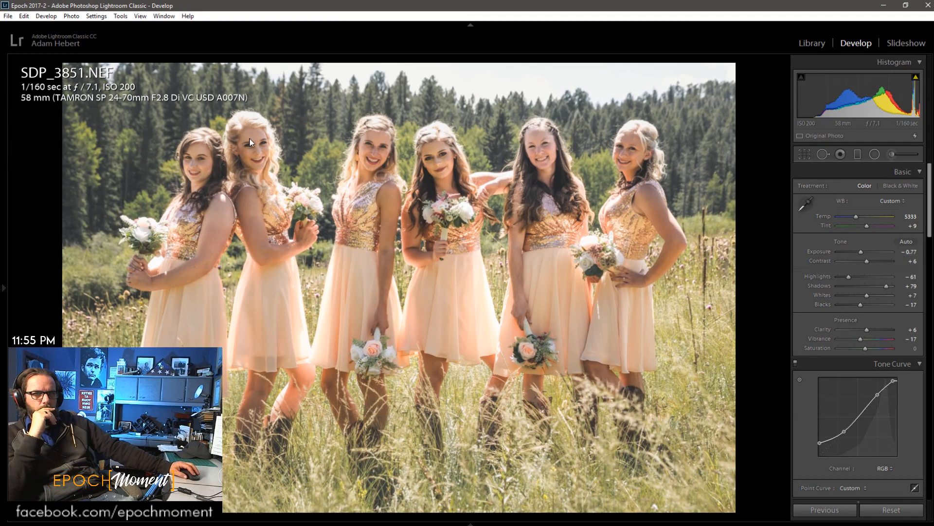
- Inspect the bridesmaids' faces up close in SDP_3851.NEF and reduce its luminance noise reduction to 12
{"action": "left_click", "coordinate": [249, 142]}
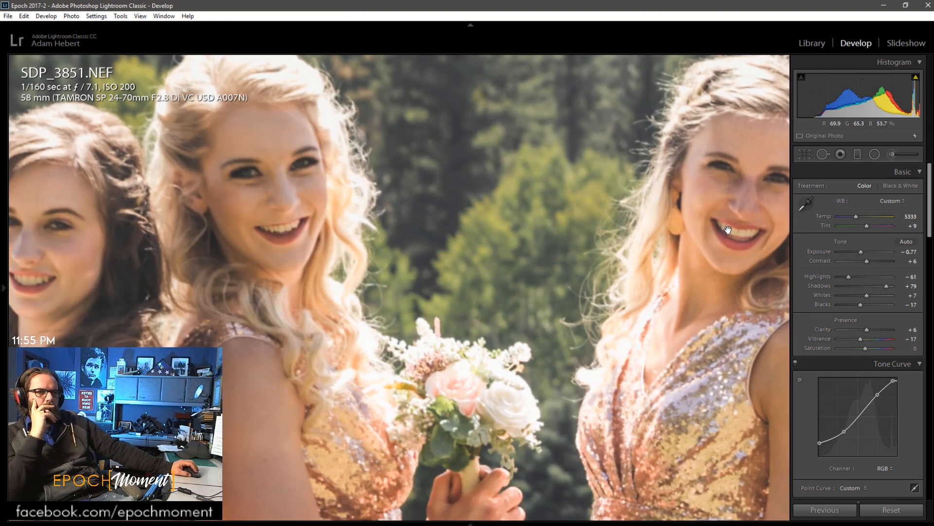
{"action": "left_click_drag", "start_coordinate": [728, 229], "coordinate": [259, 210]}
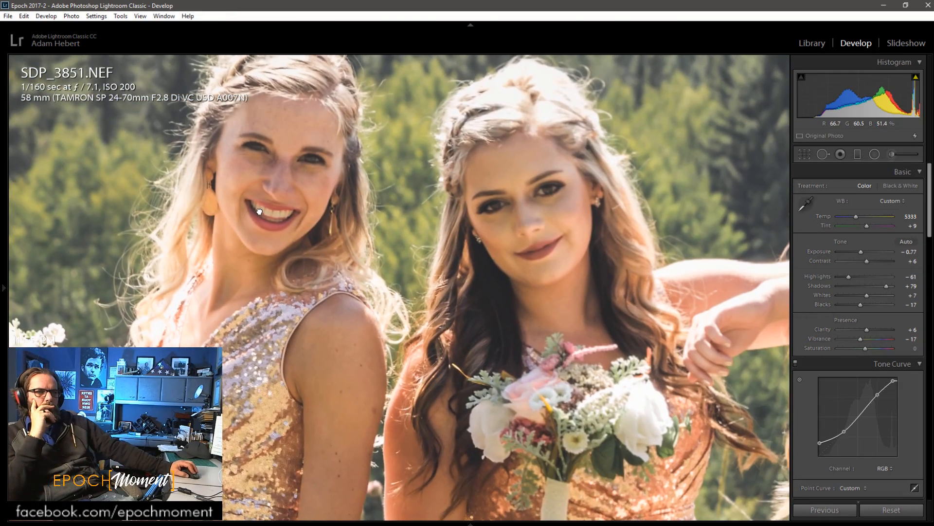
{"action": "scroll", "coordinate": [804, 425], "scroll_direction": "down", "scroll_amount": 10}
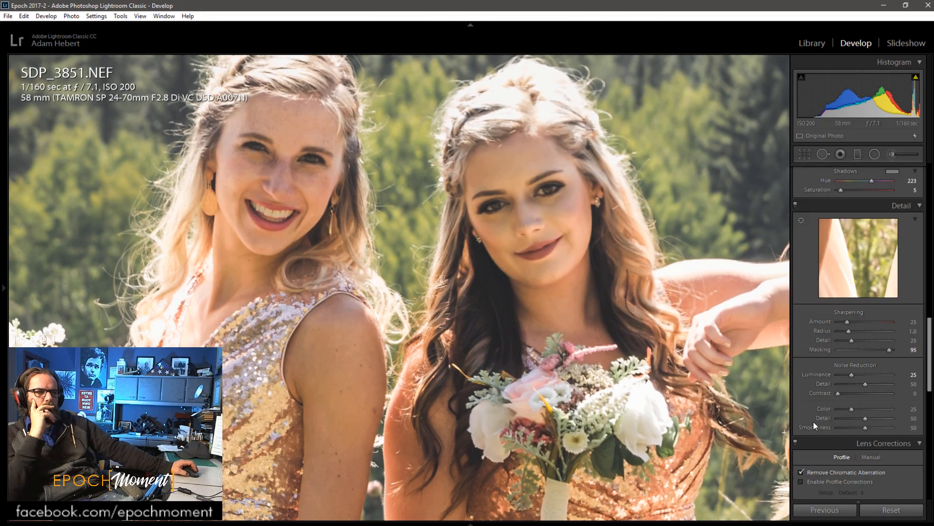
{"action": "left_click_drag", "start_coordinate": [849, 378], "coordinate": [845, 376]}
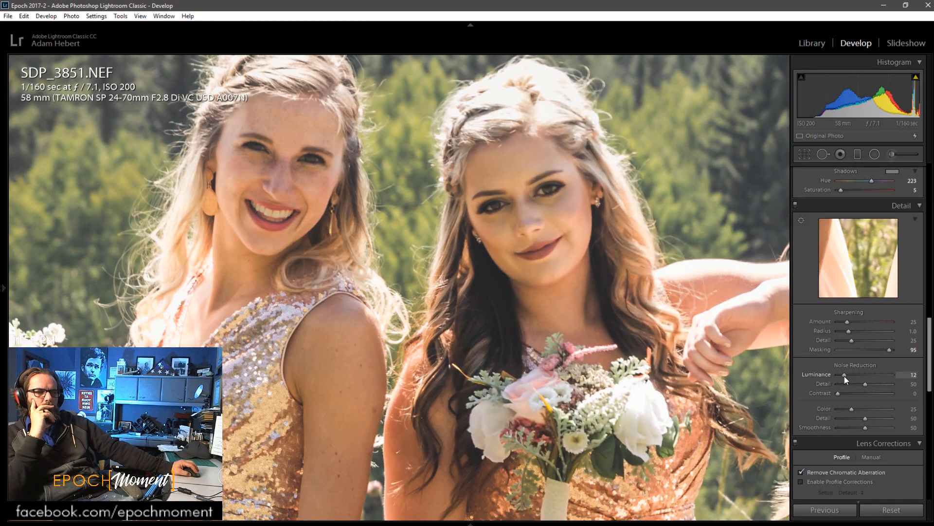
{"action": "left_click", "coordinate": [432, 286]}
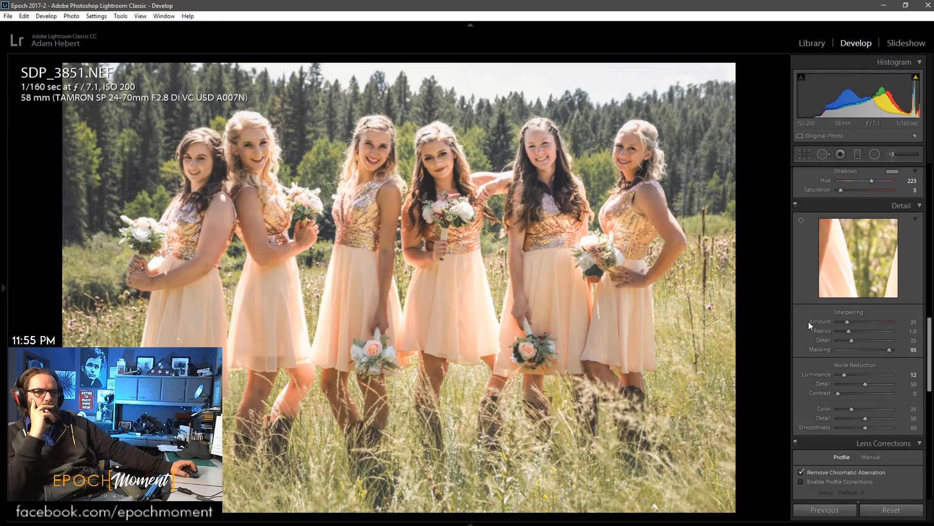
- Set SDP_3851.NEF's temperature to 5243, highlights to −44, shadows to +77 and blacks to −6, comparing it with SDP_3850.NEF
{"action": "scroll", "coordinate": [808, 321], "scroll_direction": "up", "scroll_amount": 10}
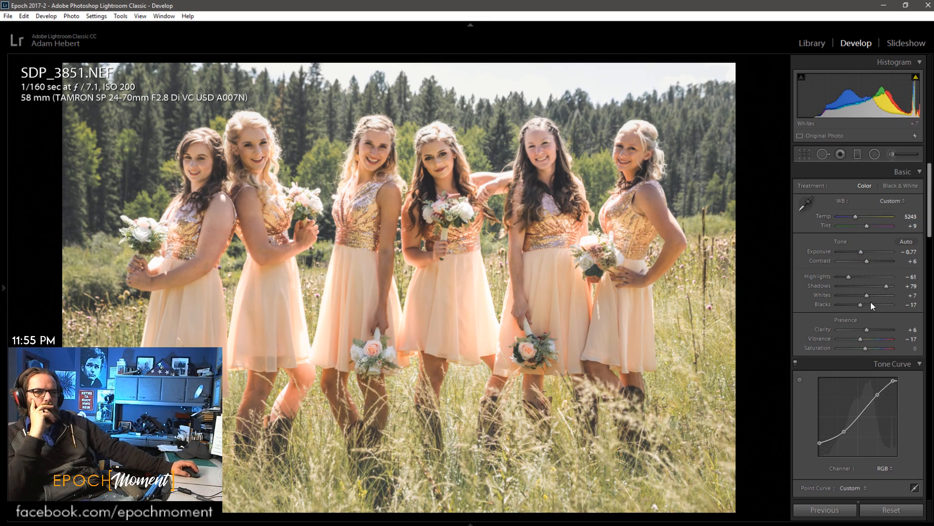
{"action": "left_click_drag", "start_coordinate": [861, 304], "coordinate": [881, 287]}
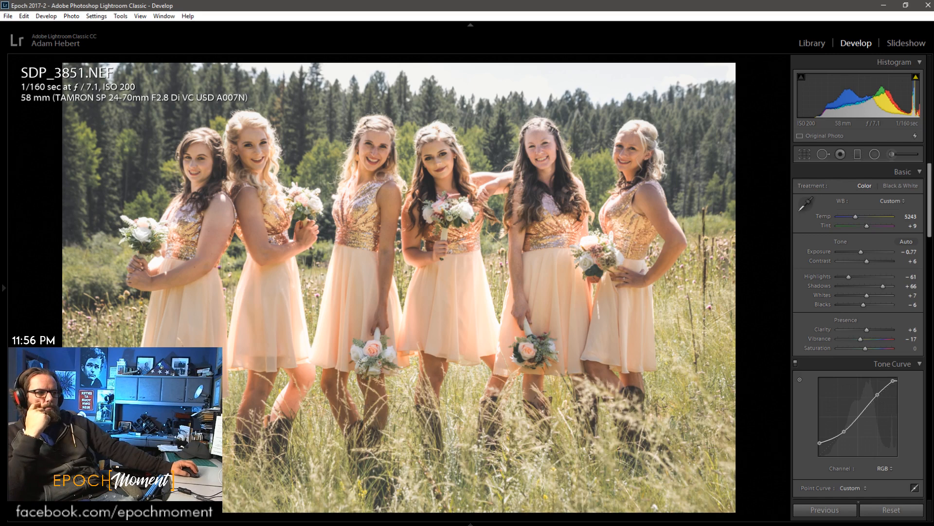
{"action": "key", "text": "Left"}
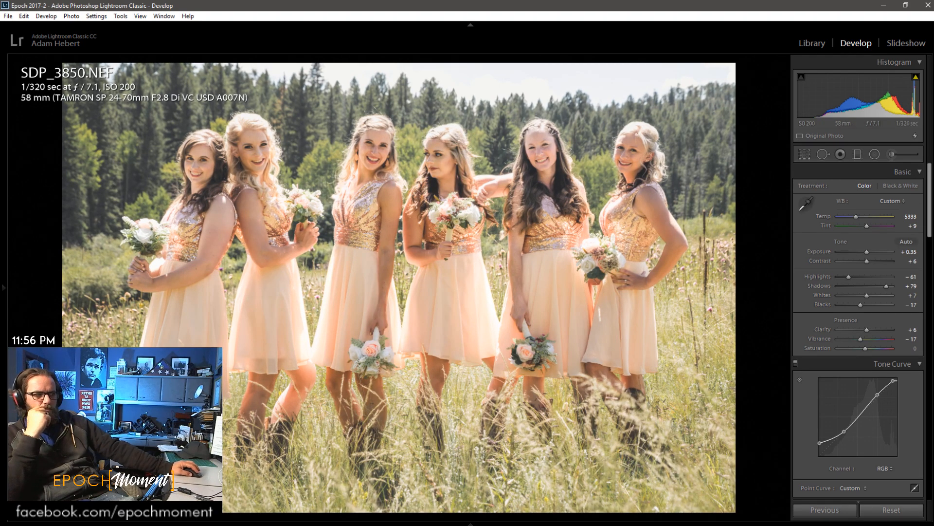
{"action": "key", "text": "Right"}
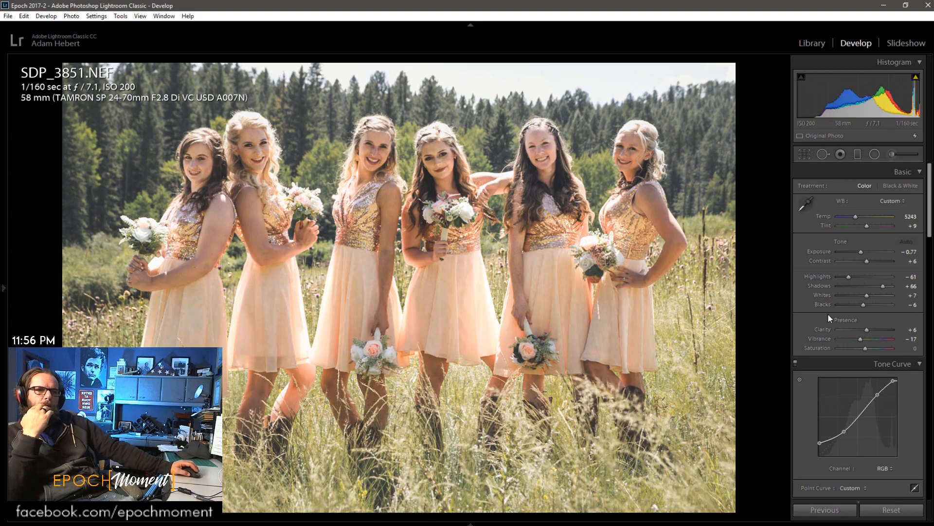
{"action": "left_click_drag", "start_coordinate": [851, 280], "coordinate": [855, 277]}
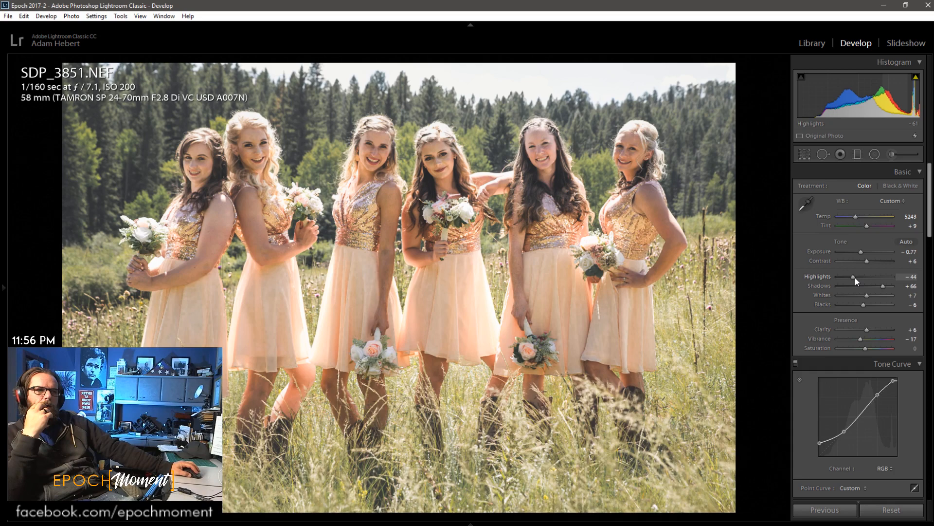
{"action": "left_click", "coordinate": [887, 286]}
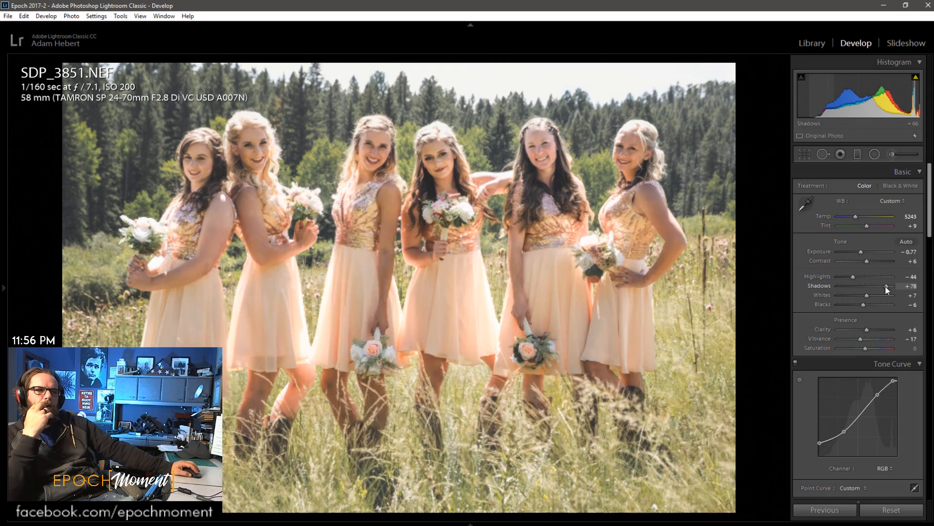
{"action": "left_click_drag", "start_coordinate": [886, 286], "coordinate": [885, 286]}
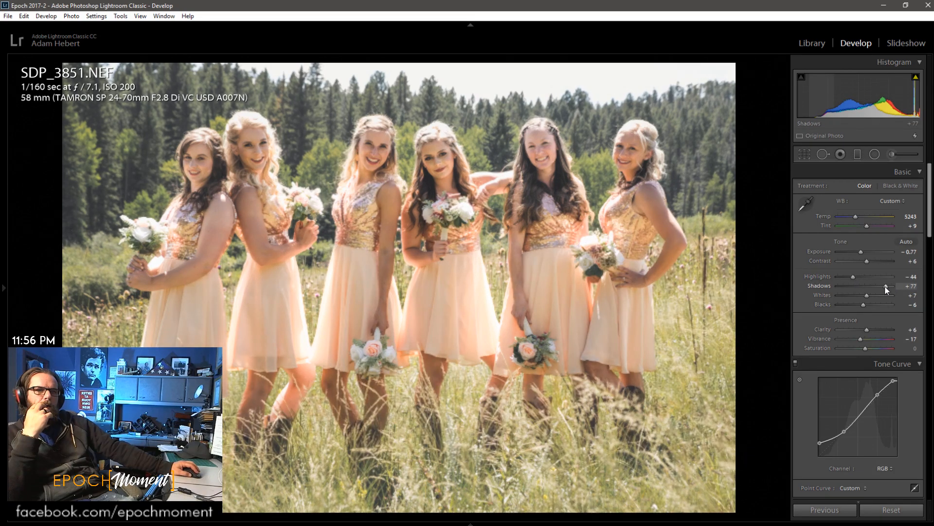
- Set the rating of SDP_3852.NEF to 0 and advance to SDP_3853.NEF
{"action": "key", "text": "Right"}
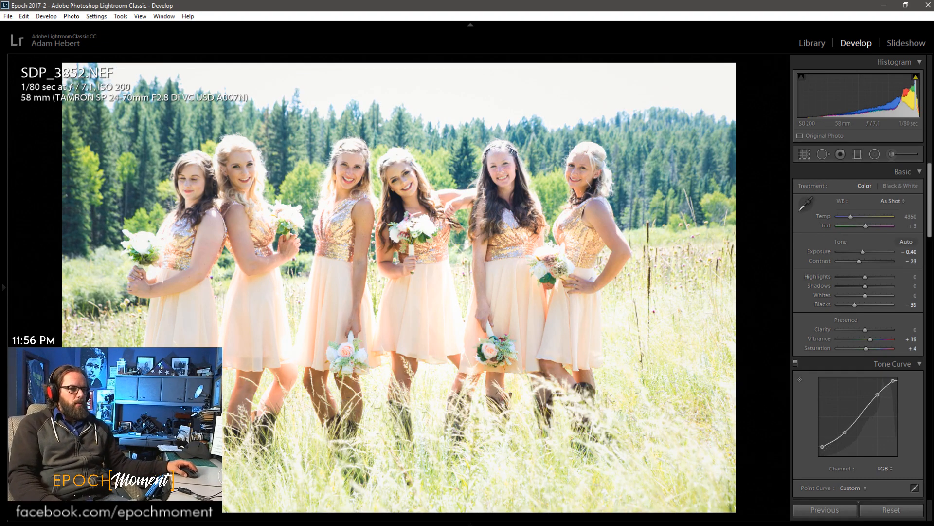
{"action": "key", "text": "0"}
{"action": "key", "text": "Right"}
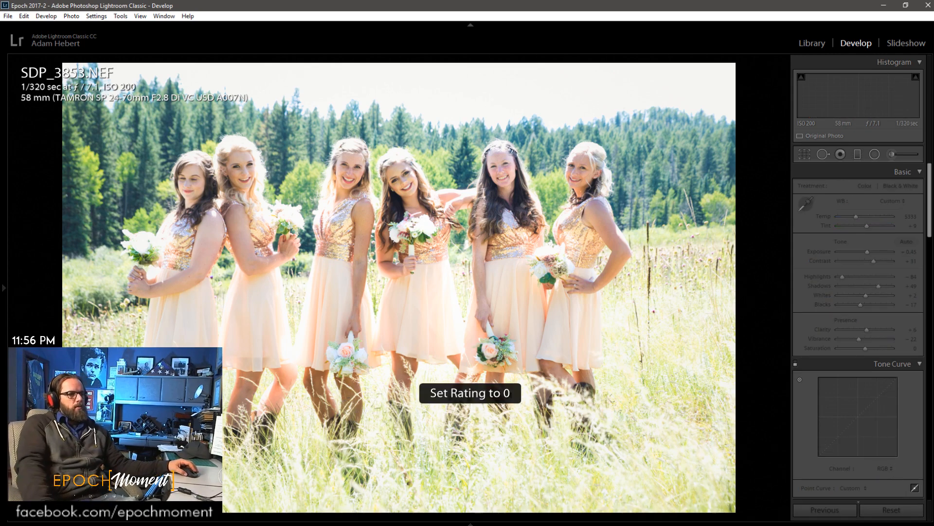
- Apply the develop settings of SDP_3851.NEF to SDP_3854.NEF and inspect the bridesmaids' faces up close
{"action": "key", "text": "Right"}
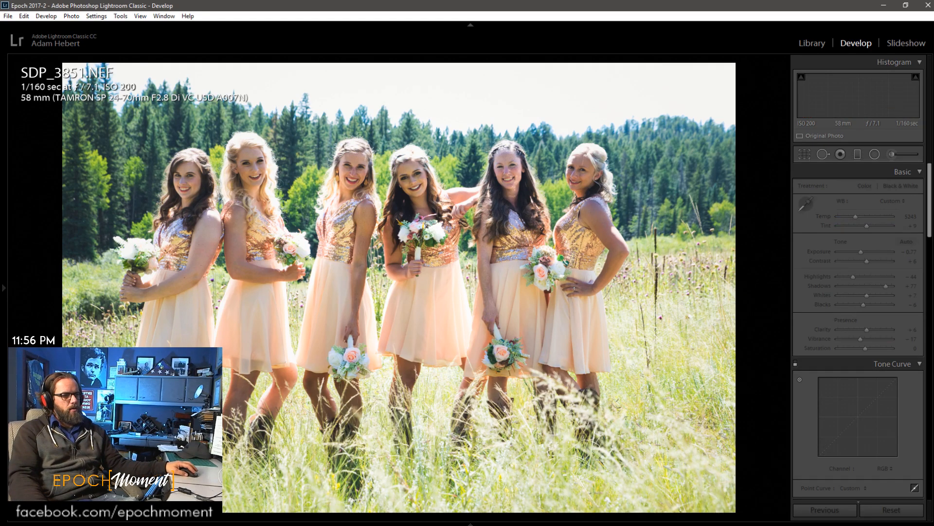
{"action": "left_click", "coordinate": [832, 511]}
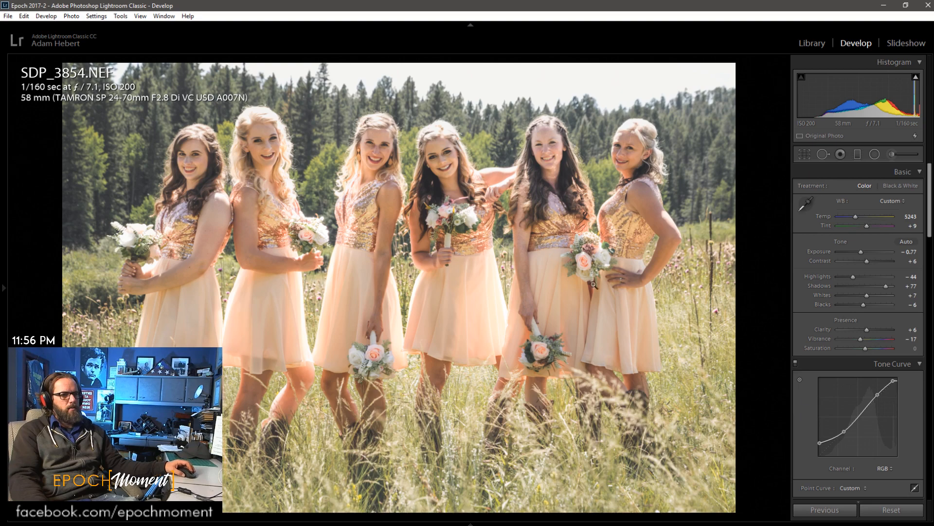
{"action": "left_click", "coordinate": [411, 145]}
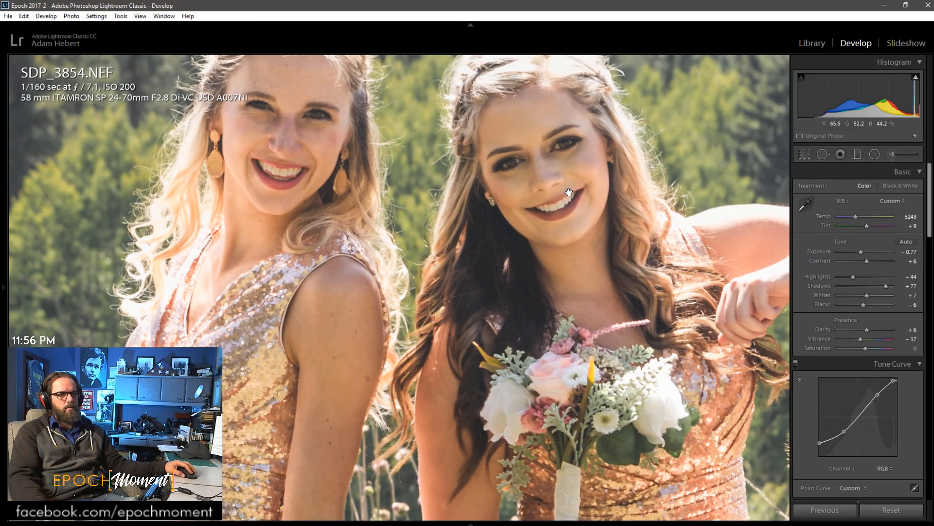
{"action": "left_click_drag", "start_coordinate": [383, 154], "coordinate": [399, 270]}
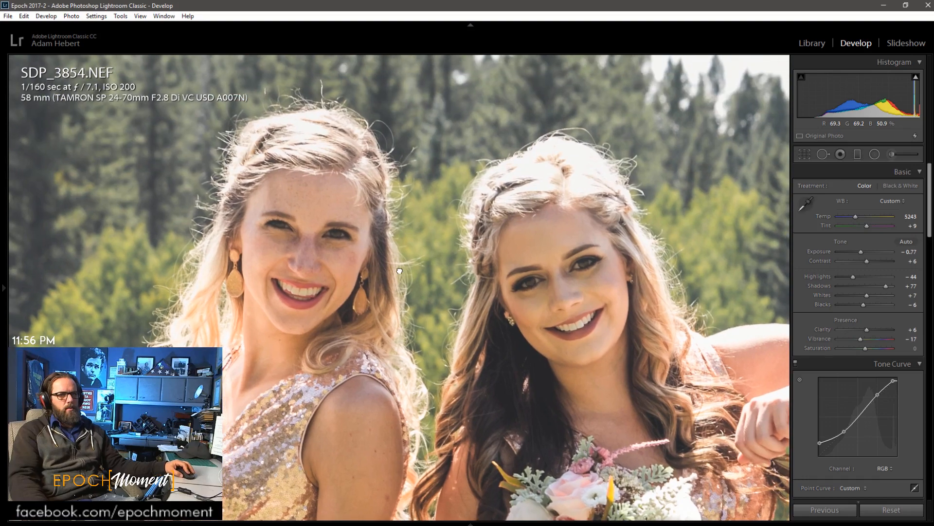
{"action": "left_click_drag", "start_coordinate": [507, 331], "coordinate": [226, 226]}
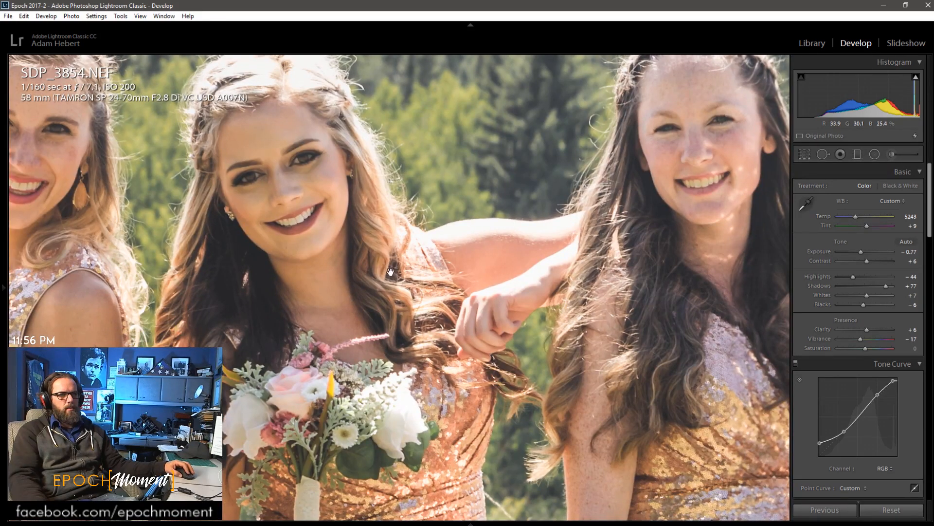
{"action": "left_click", "coordinate": [360, 277]}
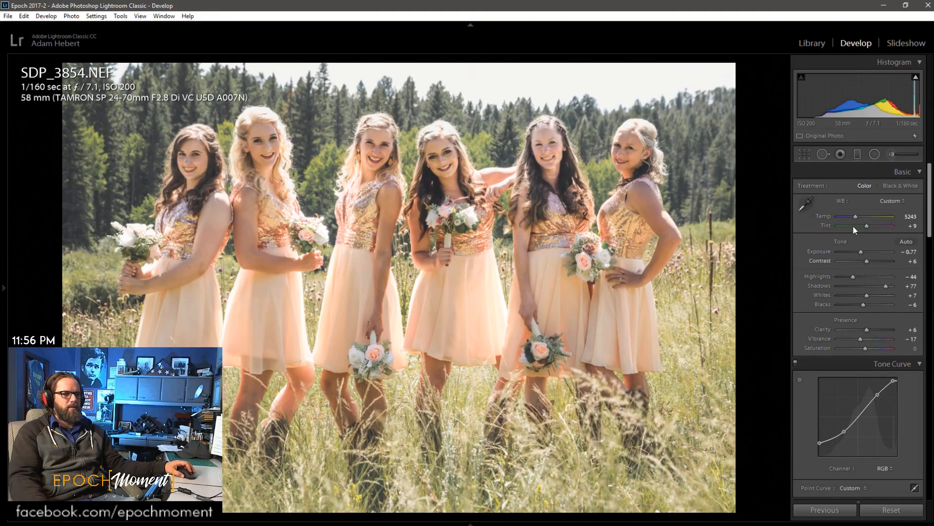
- Try temperatures of 4993 and 5493 on SDP_3854.NEF and return it to 5243
{"action": "scroll", "coordinate": [857, 217], "scroll_direction": "down", "scroll_amount": 5}
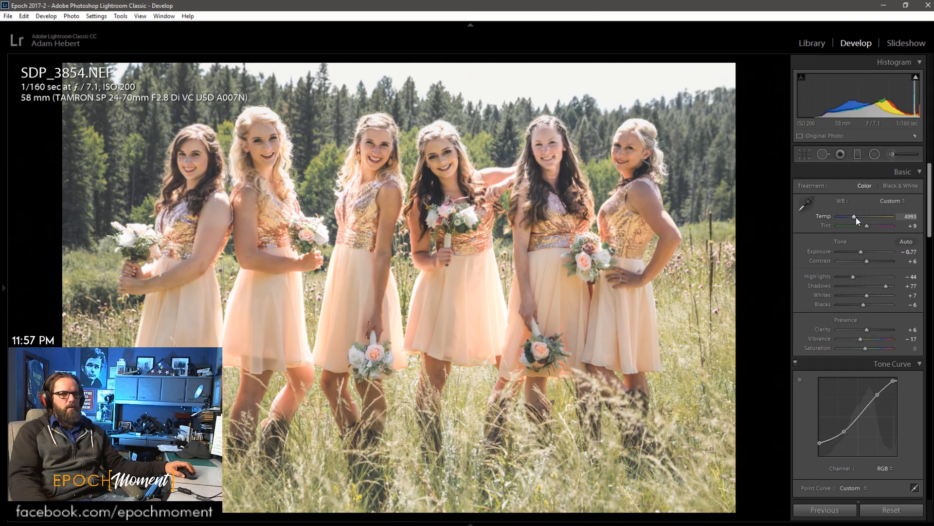
{"action": "scroll", "coordinate": [857, 217], "scroll_direction": "up", "scroll_amount": 5}
{"action": "scroll", "coordinate": [857, 217], "scroll_direction": "up", "scroll_amount": 5}
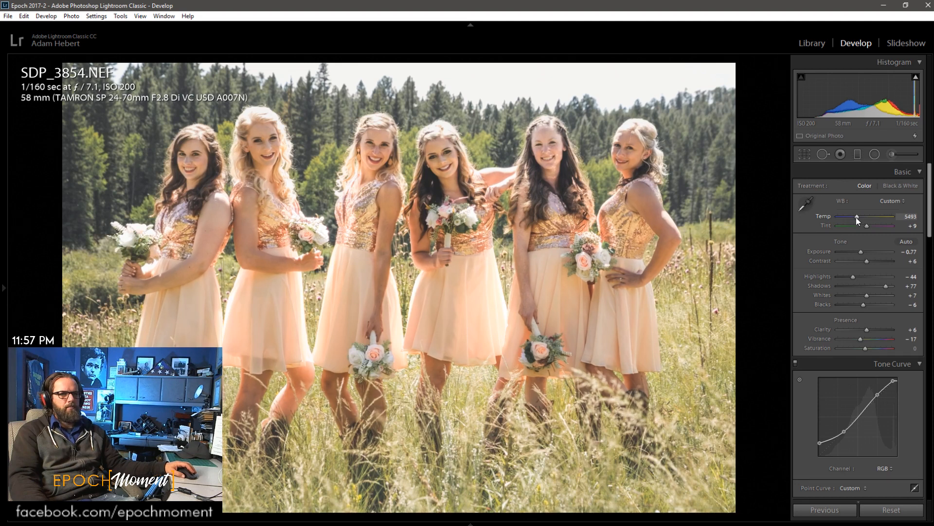
{"action": "scroll", "coordinate": [856, 217], "scroll_direction": "down", "scroll_amount": 5}
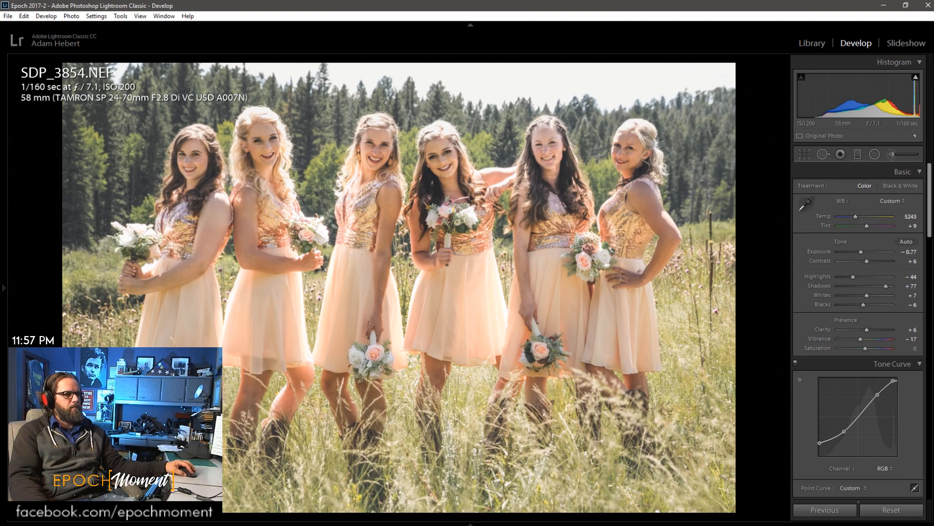
- Apply the develop settings of SDP_3854.NEF to SDP_3856.NEF and recrop it slightly wider with more sky above the bridesmaids
{"action": "key", "text": "Right"}
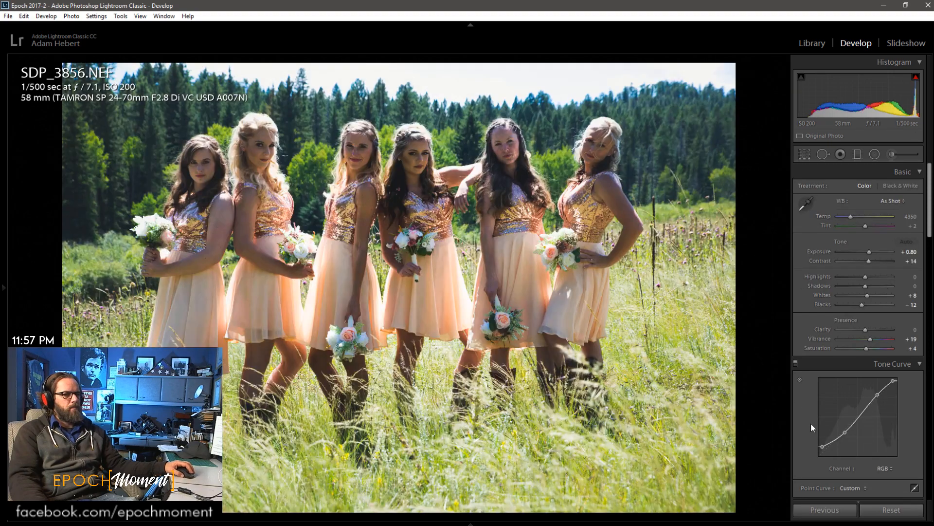
{"action": "left_click", "coordinate": [830, 510]}
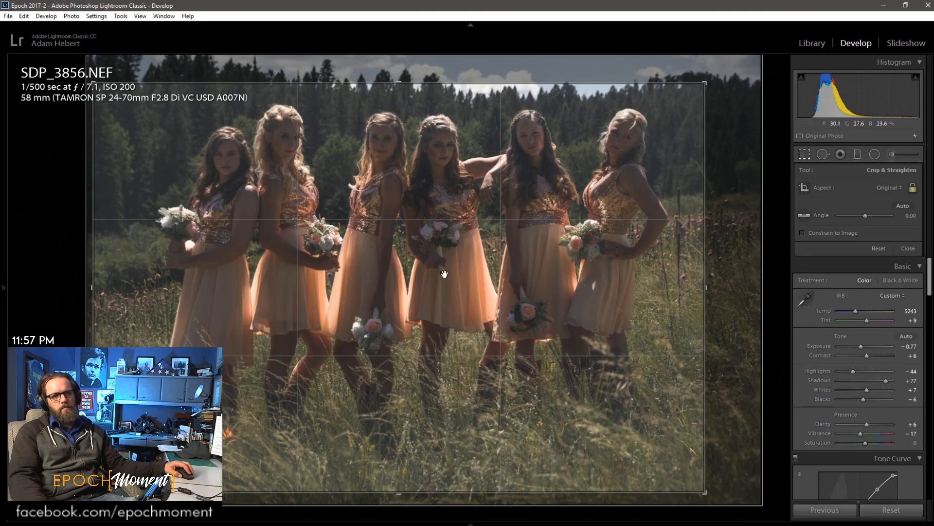
{"action": "left_click_drag", "start_coordinate": [444, 263], "coordinate": [426, 282]}
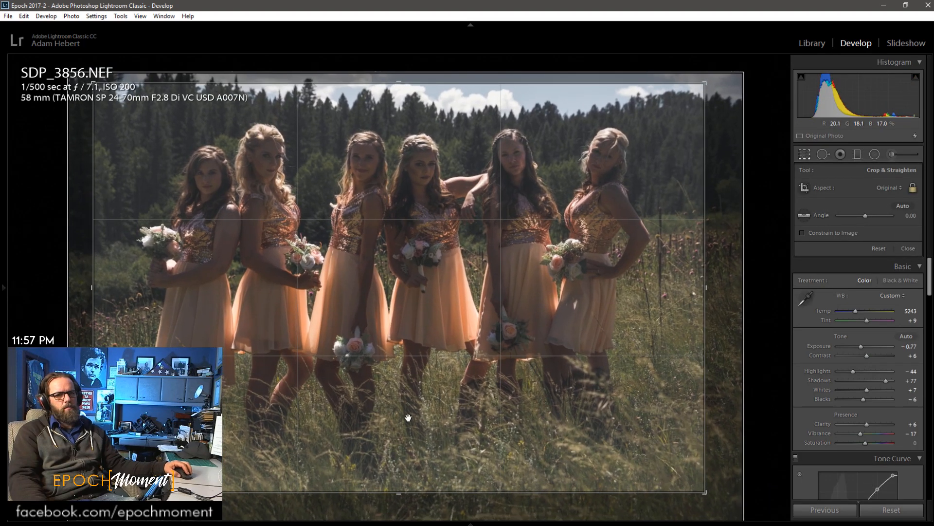
{"action": "left_click_drag", "start_coordinate": [417, 491], "coordinate": [416, 503]}
{"action": "left_click_drag", "start_coordinate": [416, 431], "coordinate": [411, 457]}
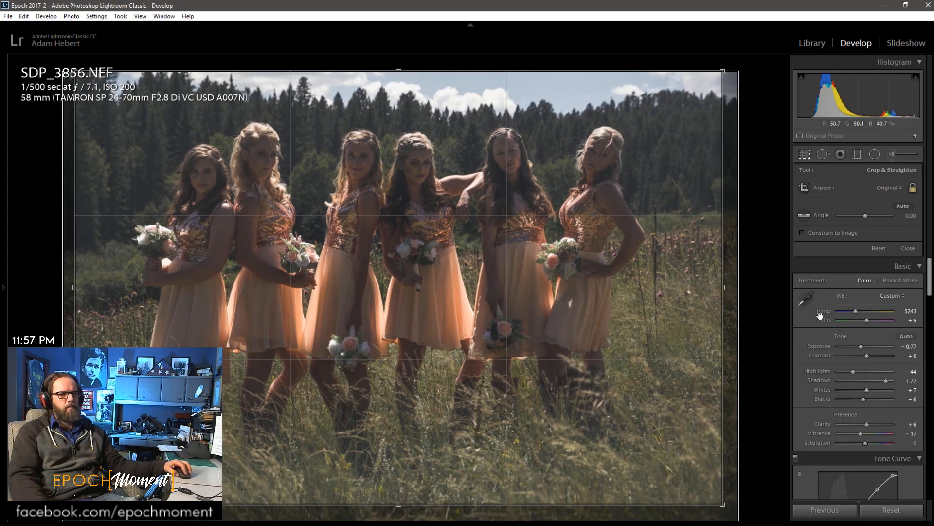
{"action": "left_click", "coordinate": [904, 247]}
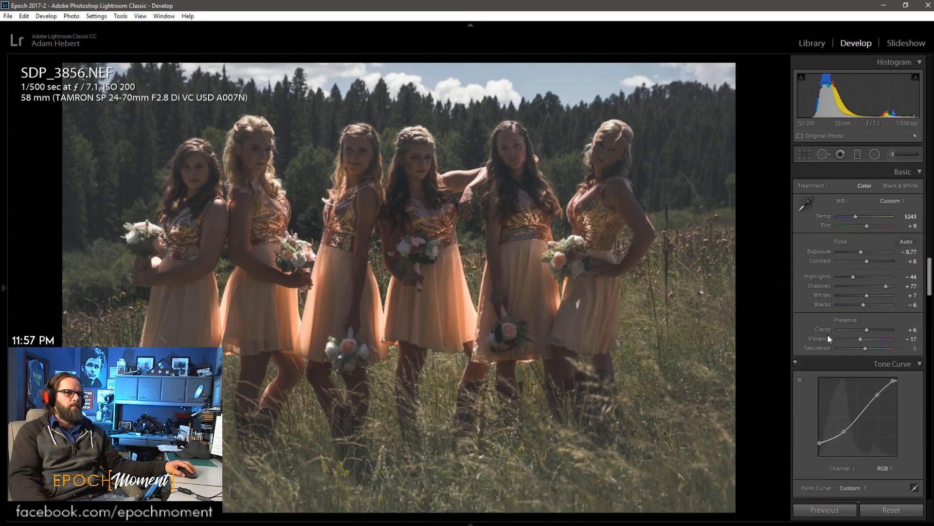
- Reset the sharpening and noise reduction of SDP_3856.NEF to their defaults
{"action": "scroll", "coordinate": [822, 360], "scroll_direction": "down", "scroll_amount": 10}
{"action": "scroll", "coordinate": [828, 392], "scroll_direction": "down", "scroll_amount": 5}
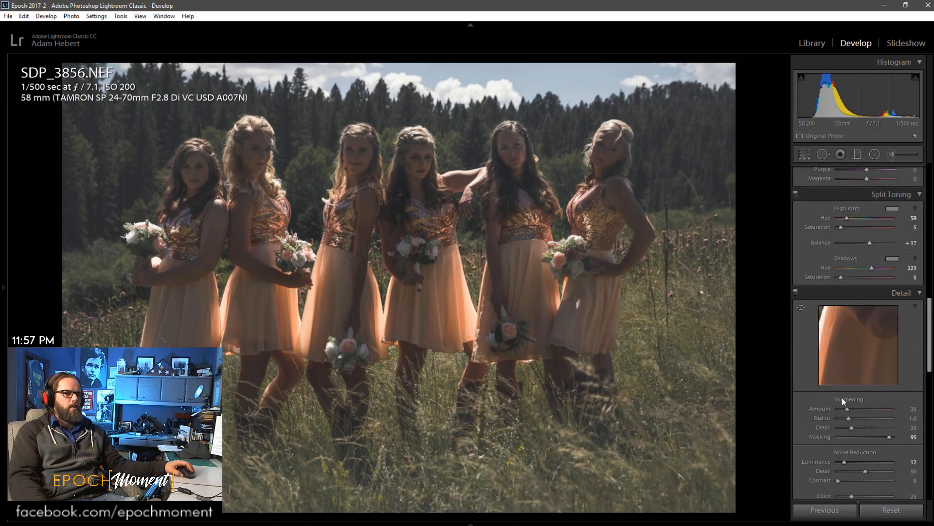
{"action": "key", "text": "alt"}
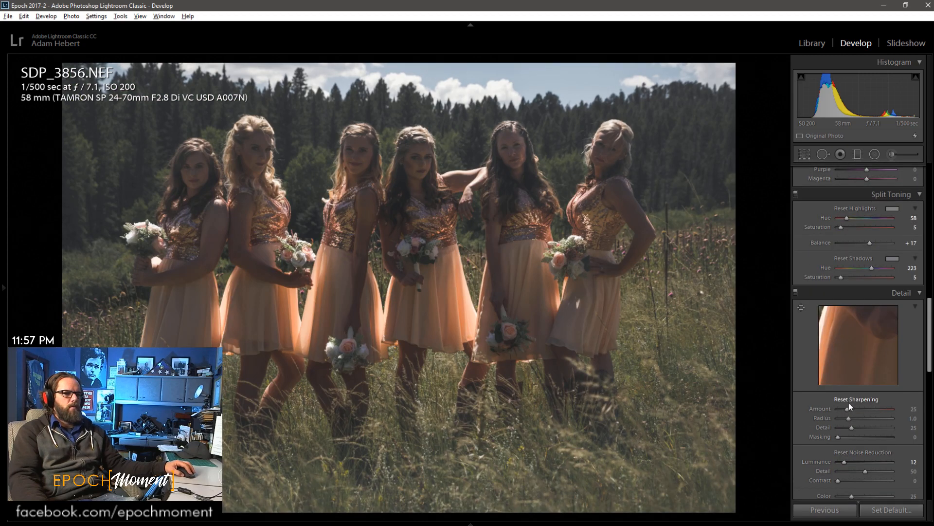
{"action": "left_click", "coordinate": [849, 400], "text": "alt"}
{"action": "left_click", "coordinate": [858, 452], "text": "alt"}
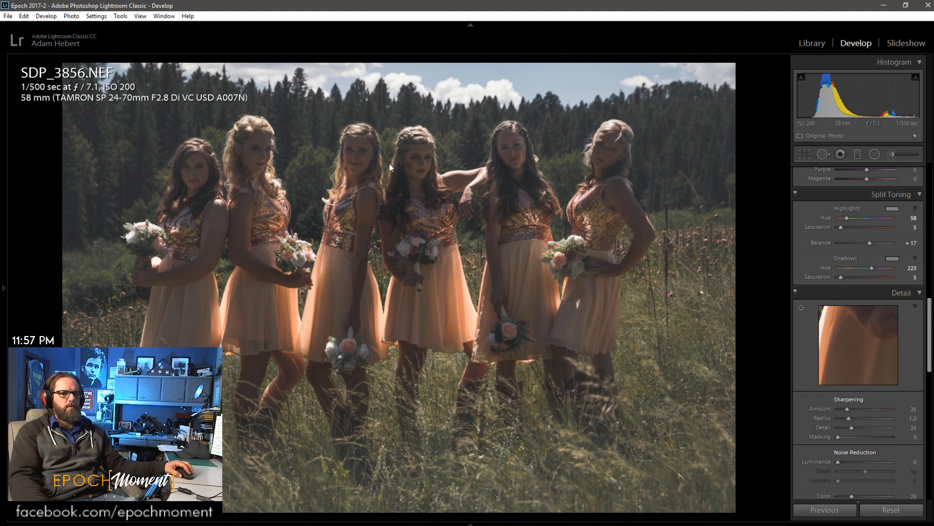
- Set SDP_3856.NEF's exposure to +0.68, contrast to +14, highlights to −26 and blacks to −5
{"action": "scroll", "coordinate": [808, 299], "scroll_direction": "up", "scroll_amount": 10}
{"action": "left_click_drag", "start_coordinate": [856, 251], "coordinate": [869, 255]}
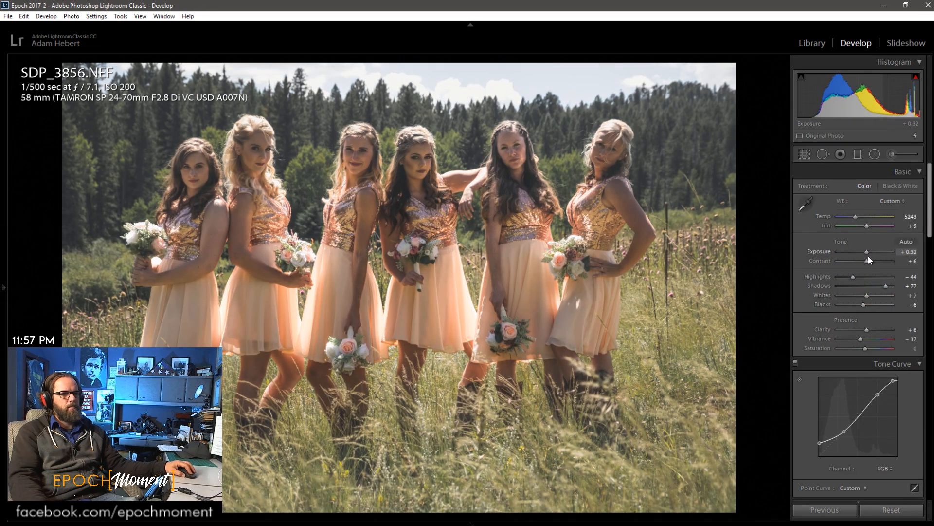
{"action": "left_click_drag", "start_coordinate": [870, 256], "coordinate": [871, 256]}
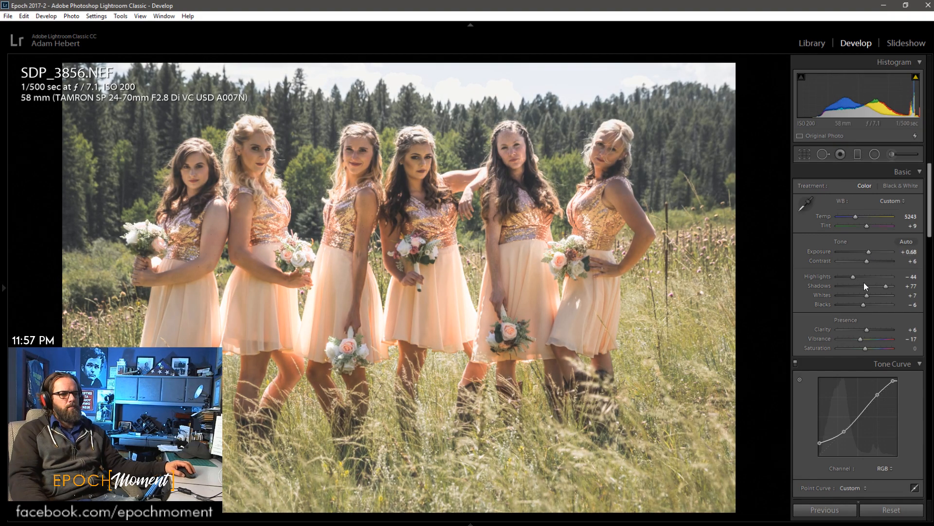
{"action": "left_click", "coordinate": [856, 277]}
{"action": "left_click_drag", "start_coordinate": [863, 303], "coordinate": [863, 302]}
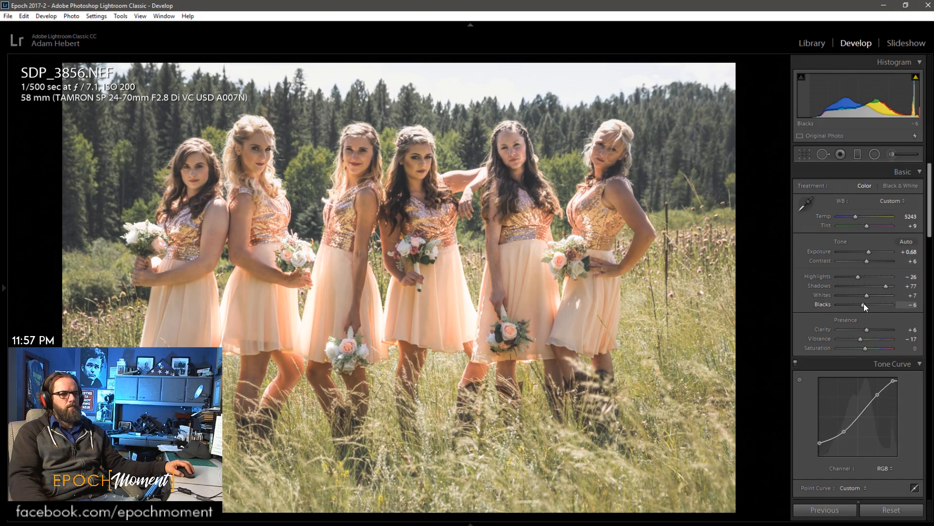
{"action": "left_click_drag", "start_coordinate": [868, 262], "coordinate": [871, 261]}
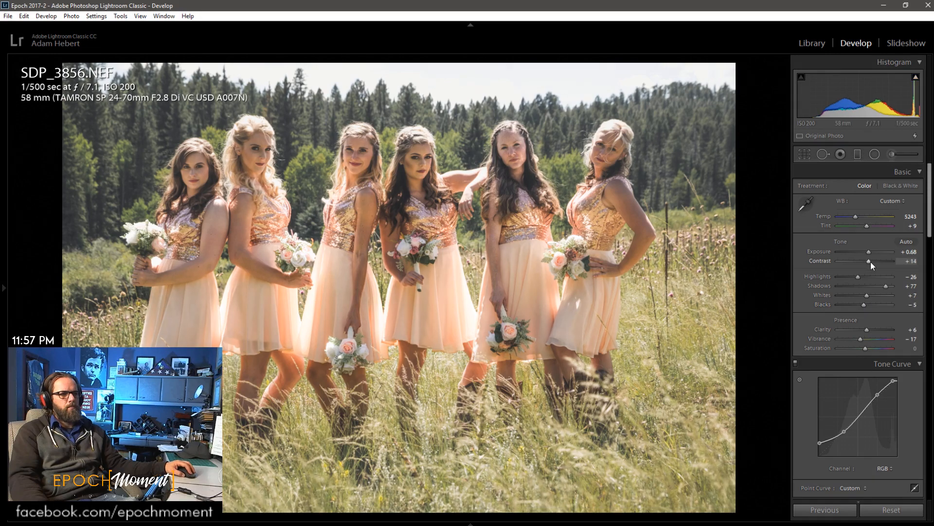
- Judging skin tones up close, set hue to red +16, purple −9, magenta +85 and luminance to red +20, orange +21, yellow −4
{"action": "left_click", "coordinate": [307, 146]}
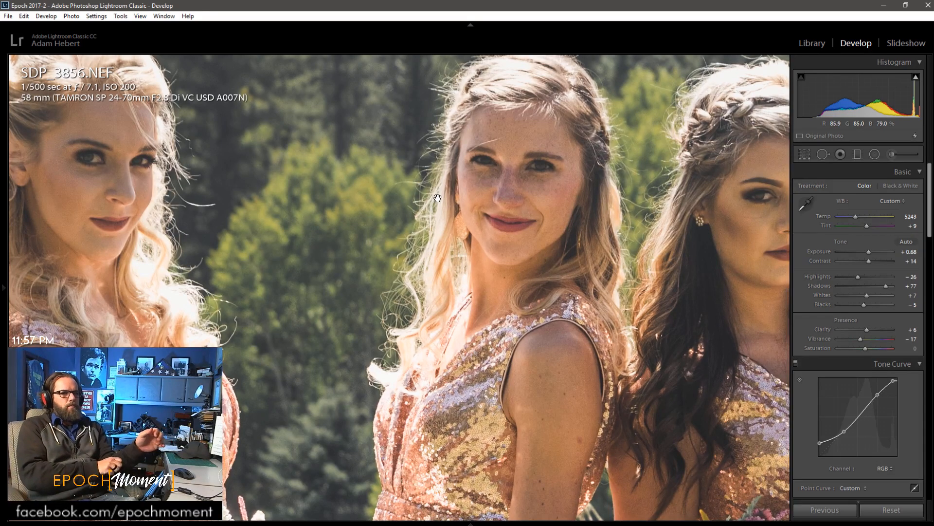
{"action": "scroll", "coordinate": [807, 346], "scroll_direction": "down", "scroll_amount": 5}
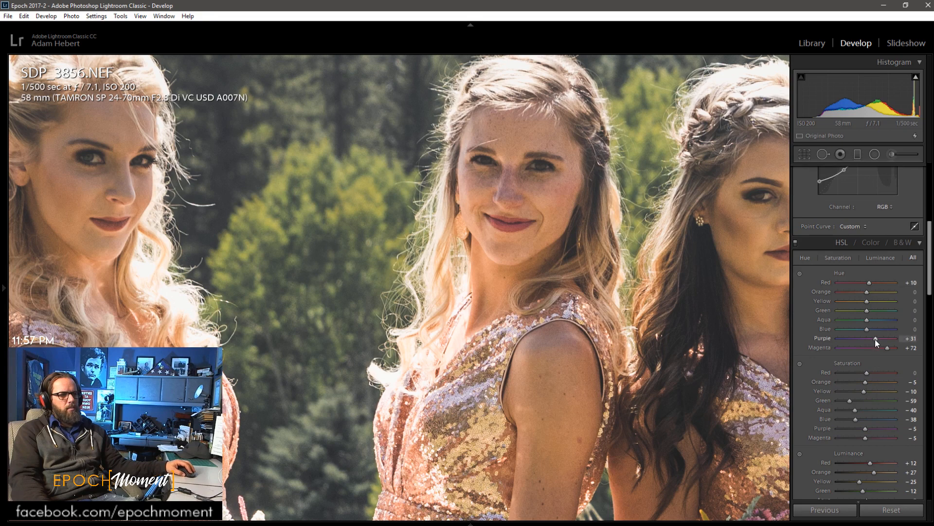
{"action": "left_click_drag", "start_coordinate": [895, 339], "coordinate": [864, 338]}
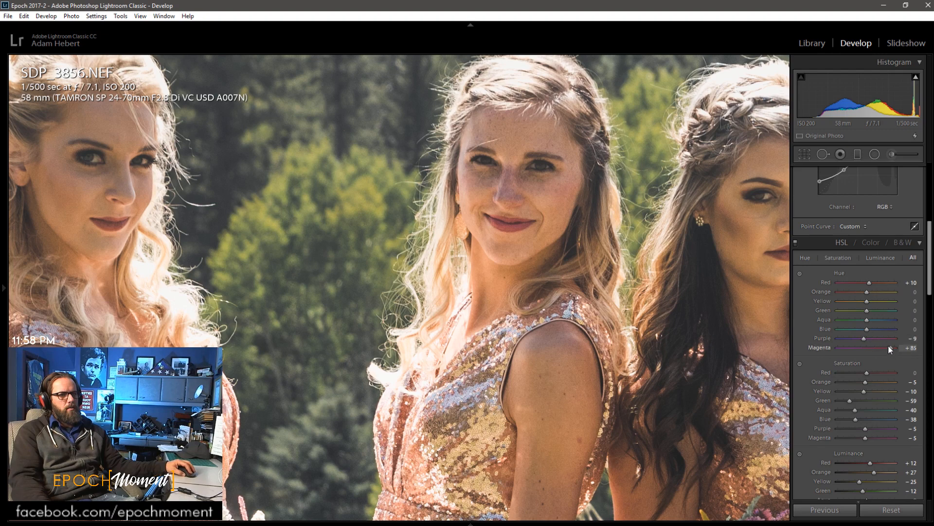
{"action": "mouse_move", "coordinate": [873, 472]}
{"action": "left_mouse_down"}
{"action": "mouse_move", "coordinate": [872, 463]}
{"action": "mouse_move", "coordinate": [868, 481]}
{"action": "left_mouse_up"}
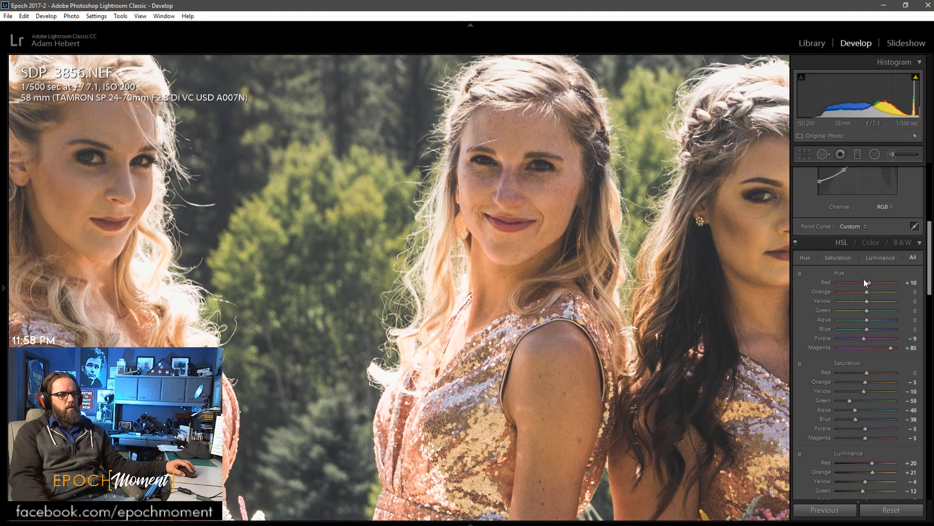
{"action": "left_click_drag", "start_coordinate": [869, 283], "coordinate": [871, 283]}
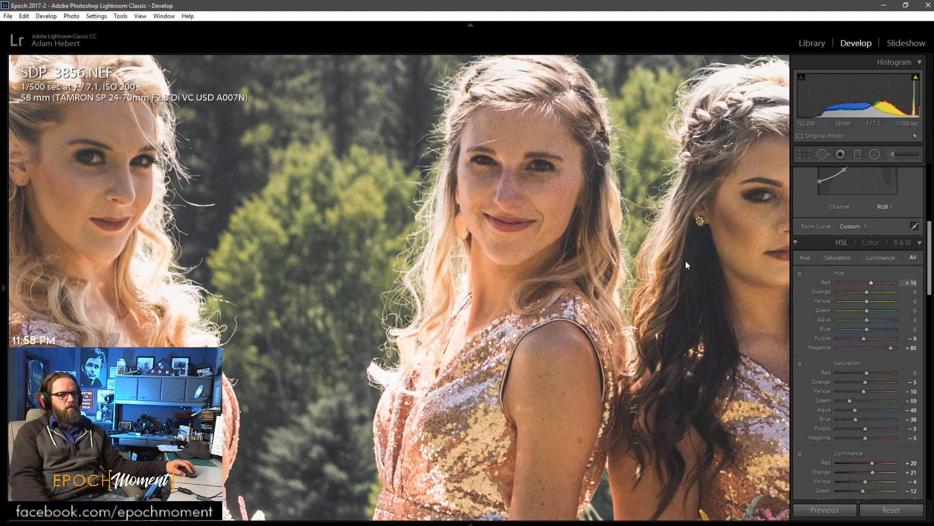
{"action": "left_click", "coordinate": [551, 232]}
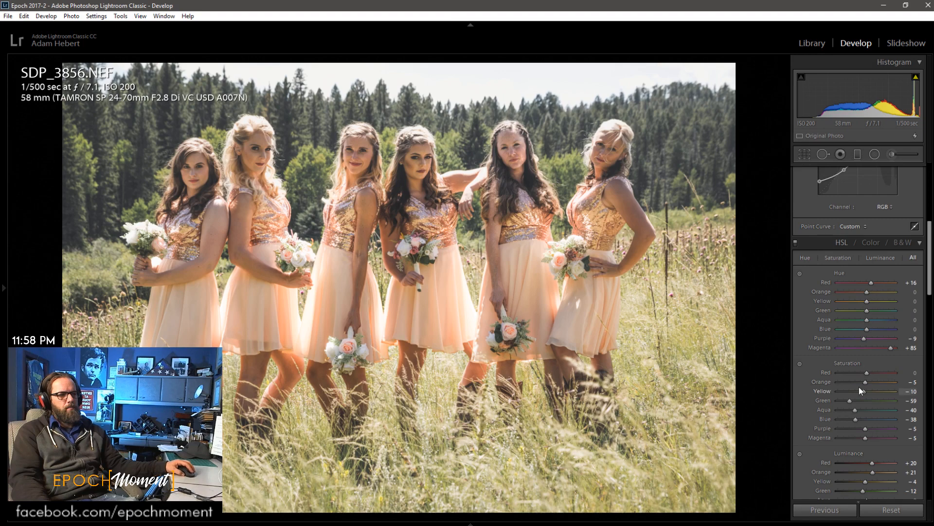
- Set orange to hue −1, saturation −13 and luminance +33, and yellow to hue +3 and saturation −4 in SDP_3856.NEF
{"action": "left_click_drag", "start_coordinate": [866, 383], "coordinate": [862, 384]}
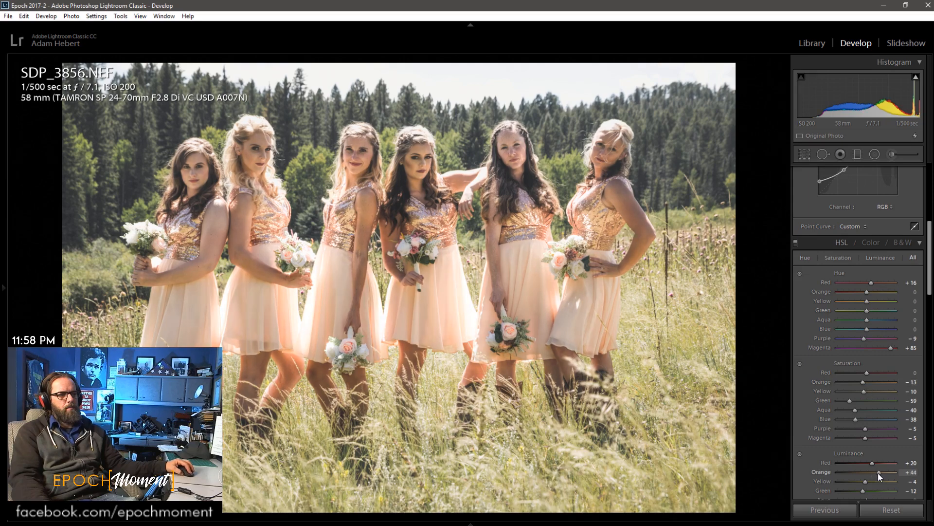
{"action": "mouse_move", "coordinate": [878, 472]}
{"action": "left_mouse_down"}
{"action": "mouse_move", "coordinate": [868, 475]}
{"action": "mouse_move", "coordinate": [875, 474]}
{"action": "left_mouse_up"}
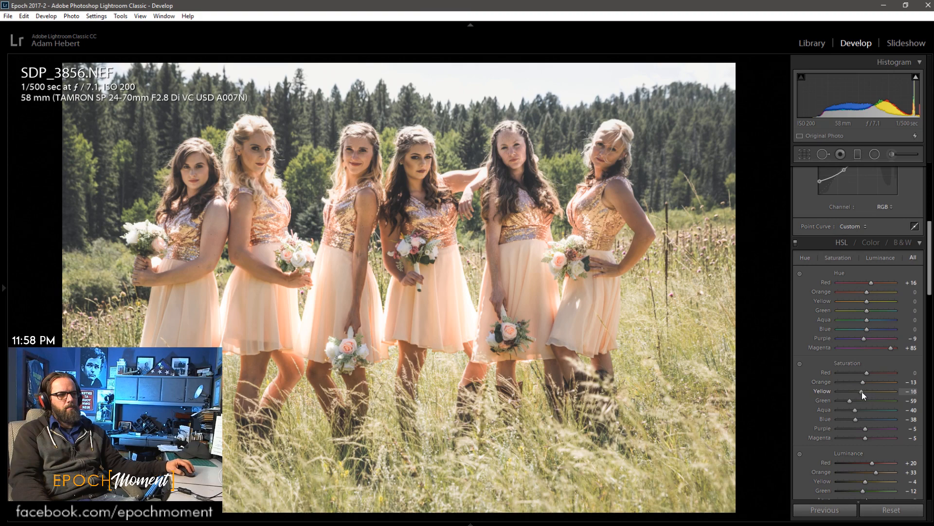
{"action": "mouse_move", "coordinate": [862, 391]}
{"action": "left_mouse_down"}
{"action": "mouse_move", "coordinate": [854, 393]}
{"action": "mouse_move", "coordinate": [866, 392]}
{"action": "left_mouse_up"}
{"action": "left_click_drag", "start_coordinate": [865, 301], "coordinate": [866, 300]}
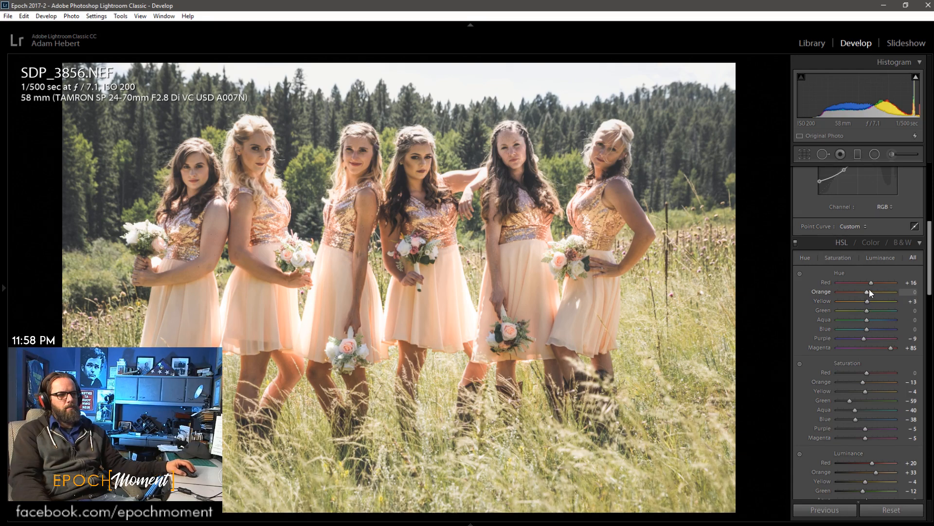
{"action": "mouse_move", "coordinate": [867, 291]}
{"action": "left_mouse_down"}
{"action": "mouse_move", "coordinate": [853, 295]}
{"action": "mouse_move", "coordinate": [874, 297]}
{"action": "left_mouse_up"}
{"action": "double_click", "coordinate": [872, 294]}
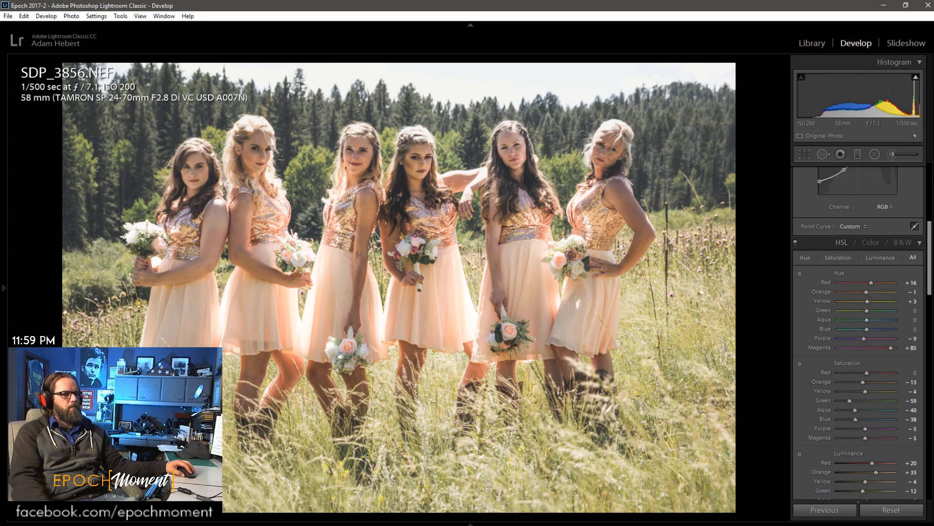
- Apply the develop settings of SDP_3856.NEF to SDP_3859.NEF and adjust its tone automatically
{"action": "key", "text": "Right"}
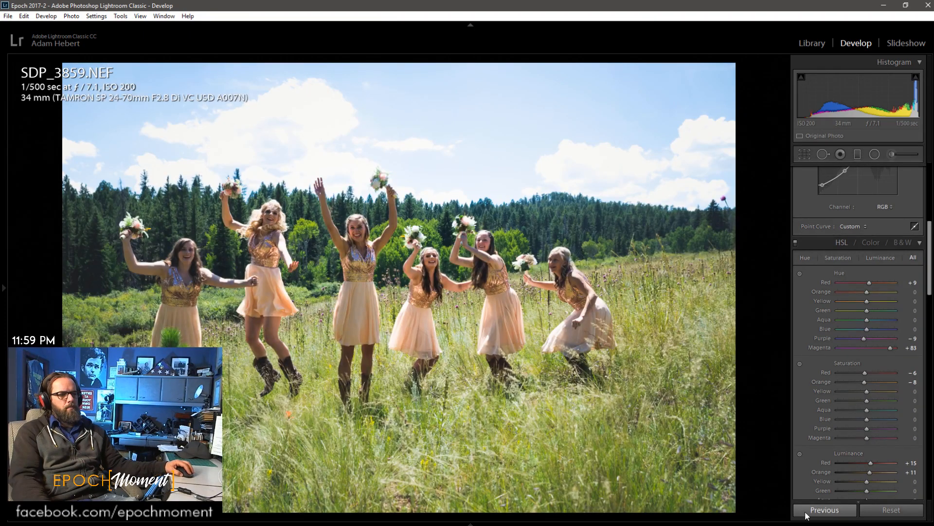
{"action": "left_click", "coordinate": [823, 513]}
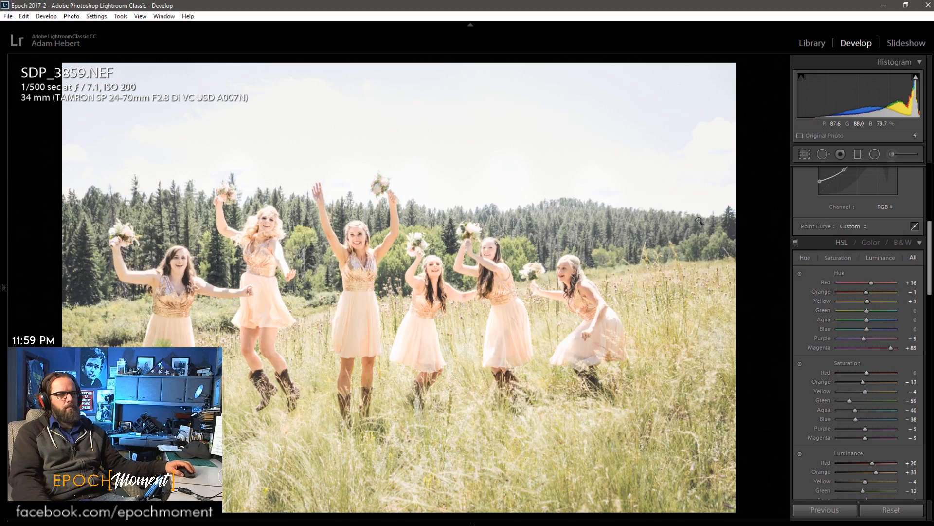
{"action": "scroll", "coordinate": [801, 343], "scroll_direction": "up", "scroll_amount": 5}
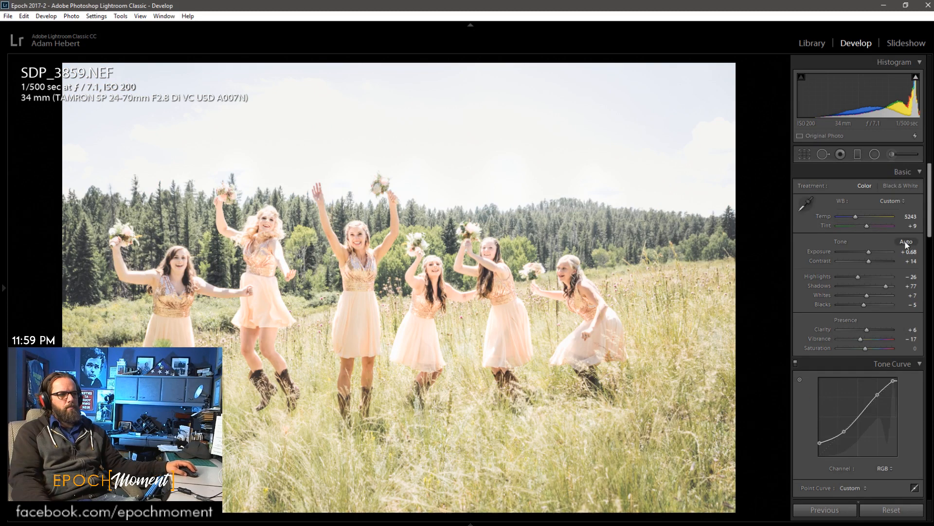
{"action": "key", "text": "ctrl+u"}
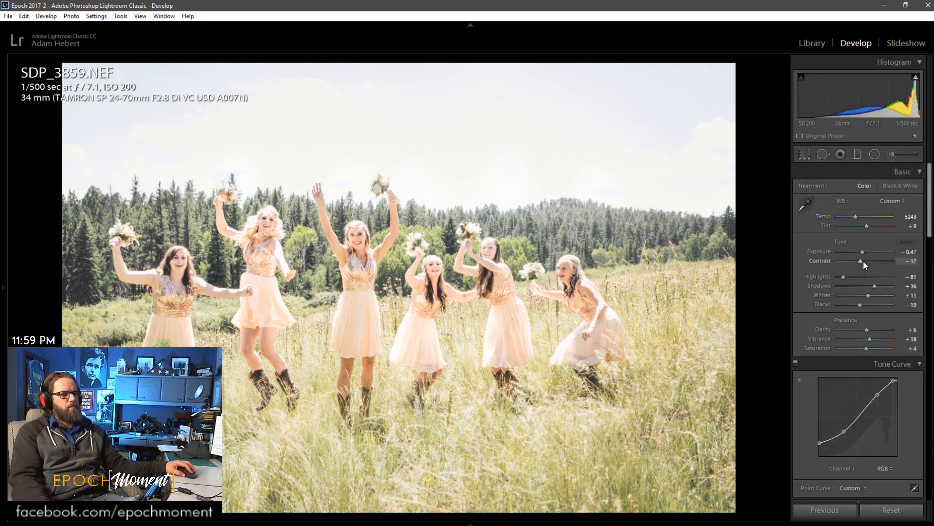
- Set SDP_3859.NEF's contrast to +21 and shadows to +24, reset exposure, whites and blacks to 0, and check the result up close
{"action": "left_click_drag", "start_coordinate": [861, 261], "coordinate": [867, 253]}
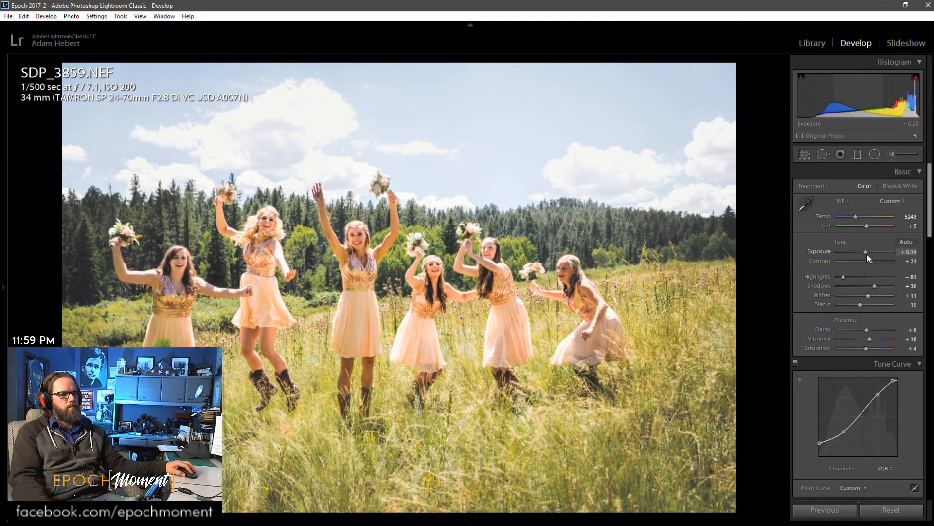
{"action": "double_click", "coordinate": [866, 253]}
{"action": "double_click", "coordinate": [870, 295]}
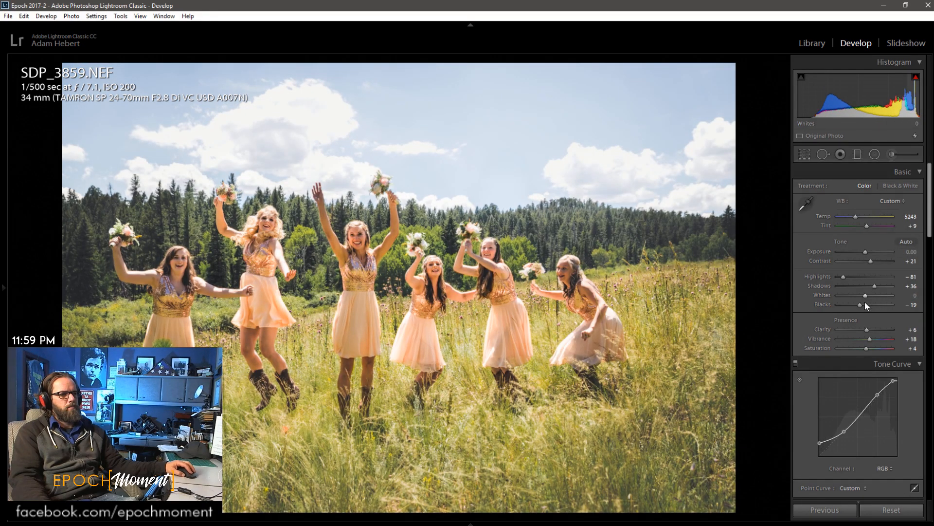
{"action": "double_click", "coordinate": [865, 306]}
{"action": "left_click_drag", "start_coordinate": [874, 287], "coordinate": [871, 287]}
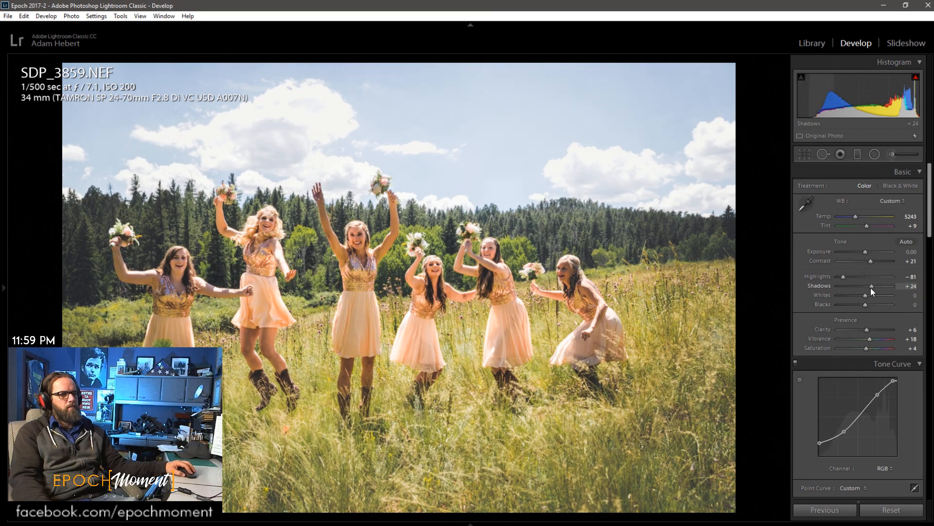
{"action": "left_click", "coordinate": [385, 281]}
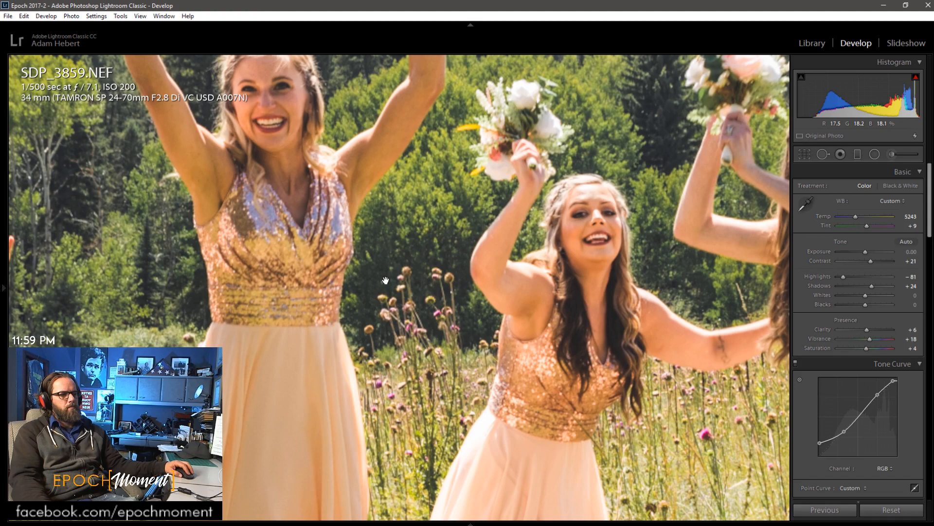
{"action": "left_click", "coordinate": [386, 281]}
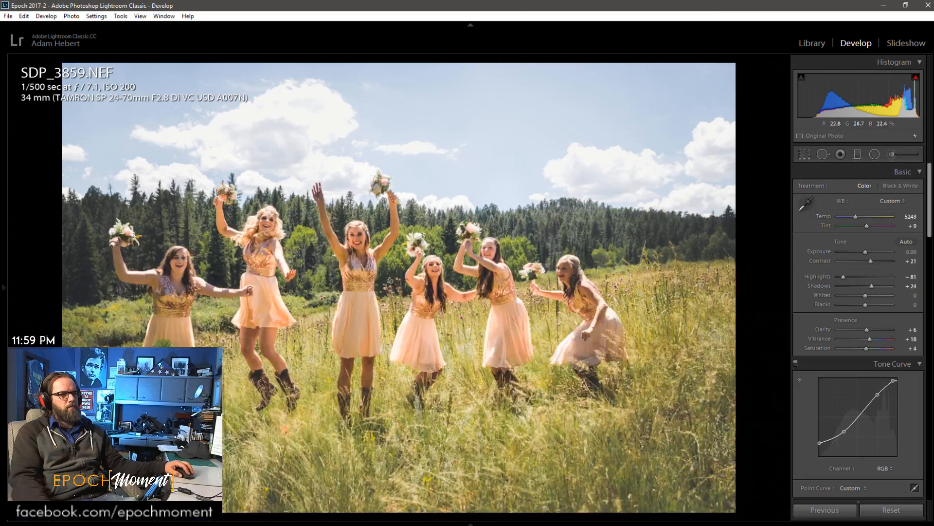
- Crop SDP_3859.NEF with an unlocked aspect ratio, trimming sky, foreground grass and both sides into a wider frame around the bridesmaids
{"action": "left_click", "coordinate": [799, 158]}
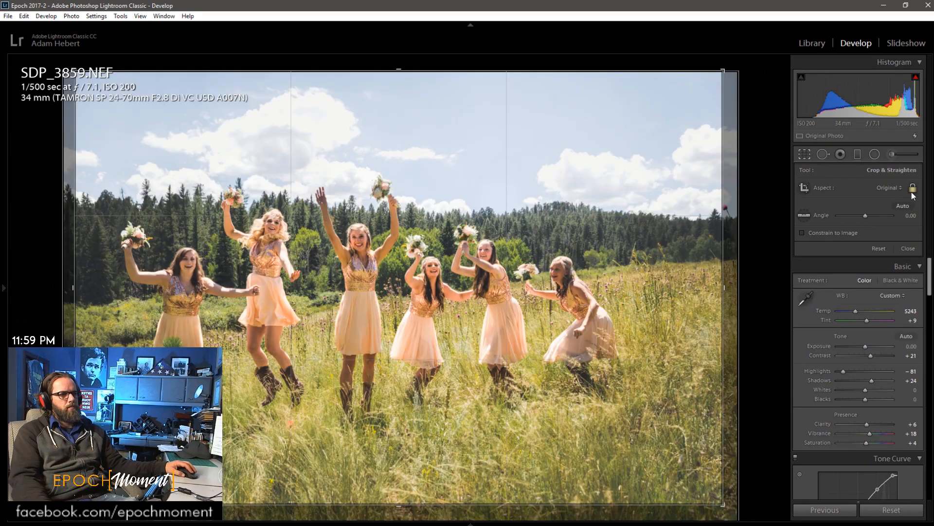
{"action": "left_click", "coordinate": [913, 188]}
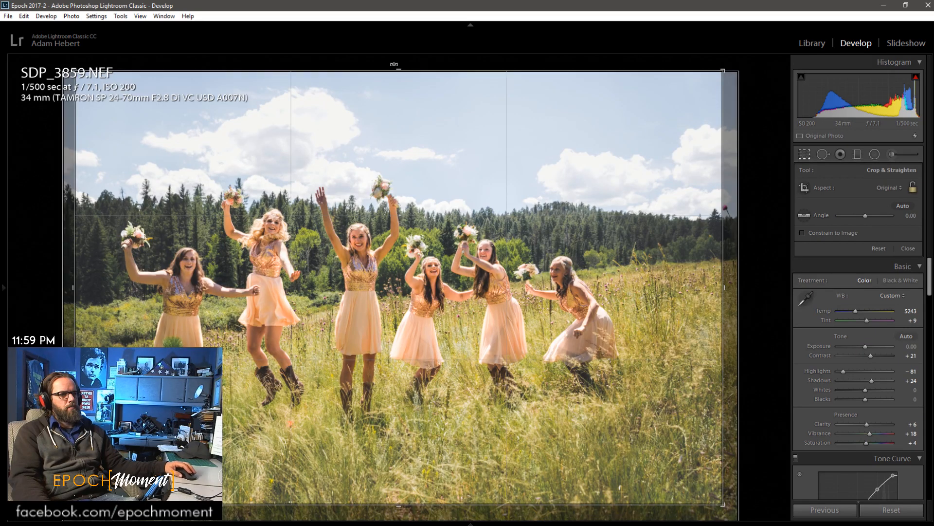
{"action": "left_click_drag", "start_coordinate": [398, 71], "coordinate": [401, 105]}
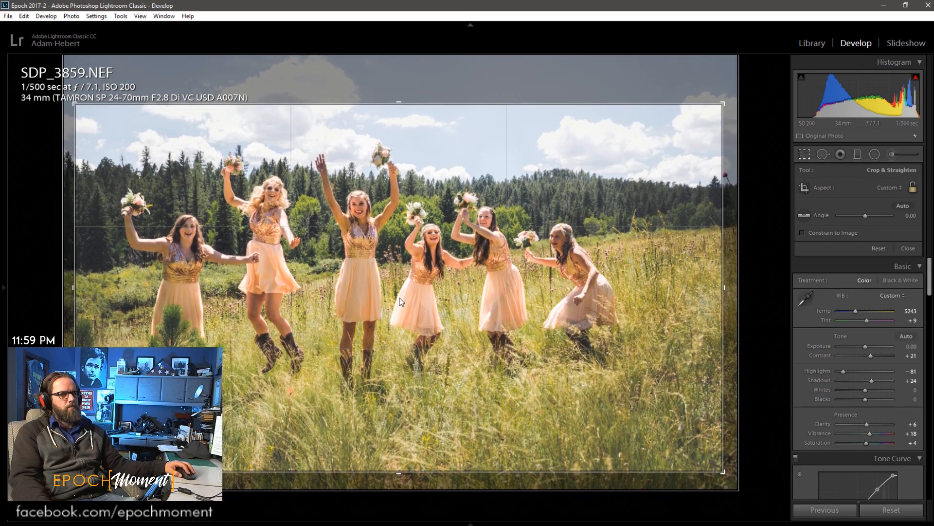
{"action": "left_click_drag", "start_coordinate": [399, 474], "coordinate": [399, 444]}
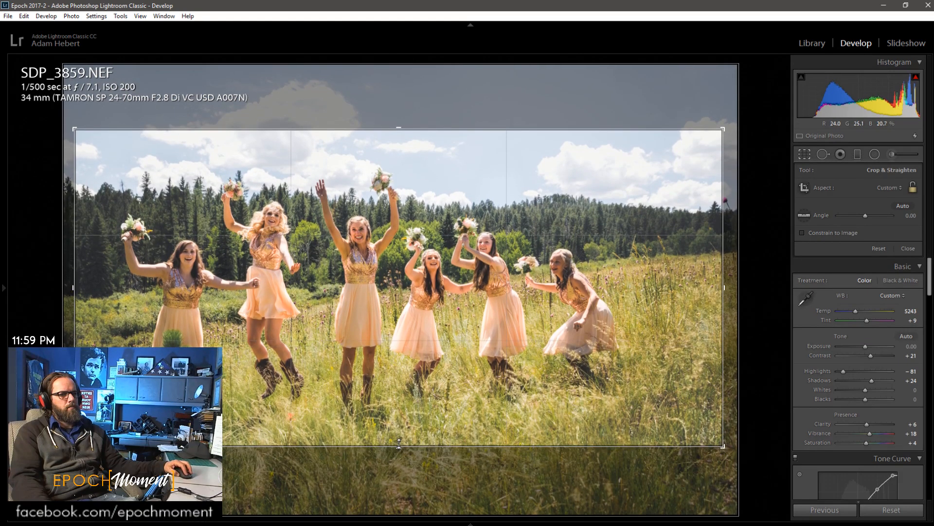
{"action": "left_click_drag", "start_coordinate": [721, 289], "coordinate": [698, 290]}
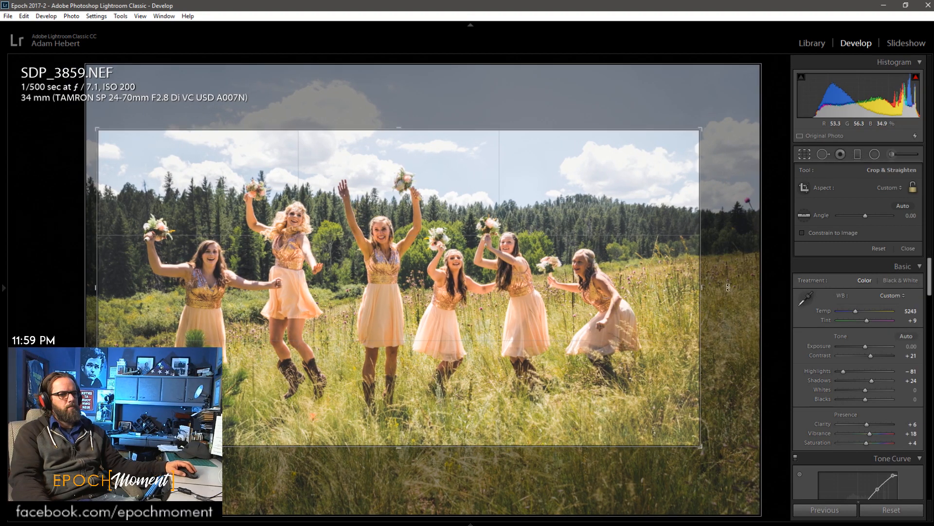
{"action": "left_click", "coordinate": [909, 248]}
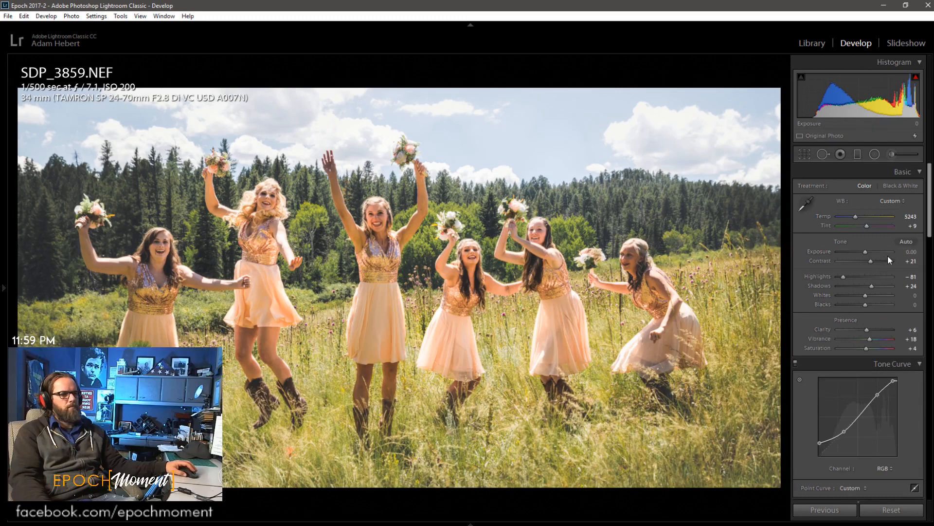
- Set SDP_3859.NEF's contrast to +10 and shadows to +44, and reset its clarity to 0
{"action": "left_click_drag", "start_coordinate": [871, 260], "coordinate": [877, 287]}
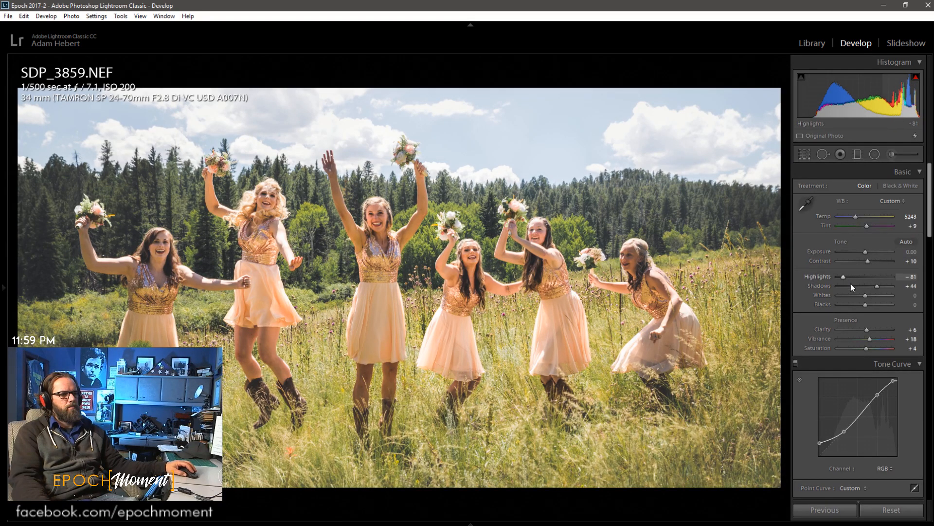
{"action": "double_click", "coordinate": [866, 331]}
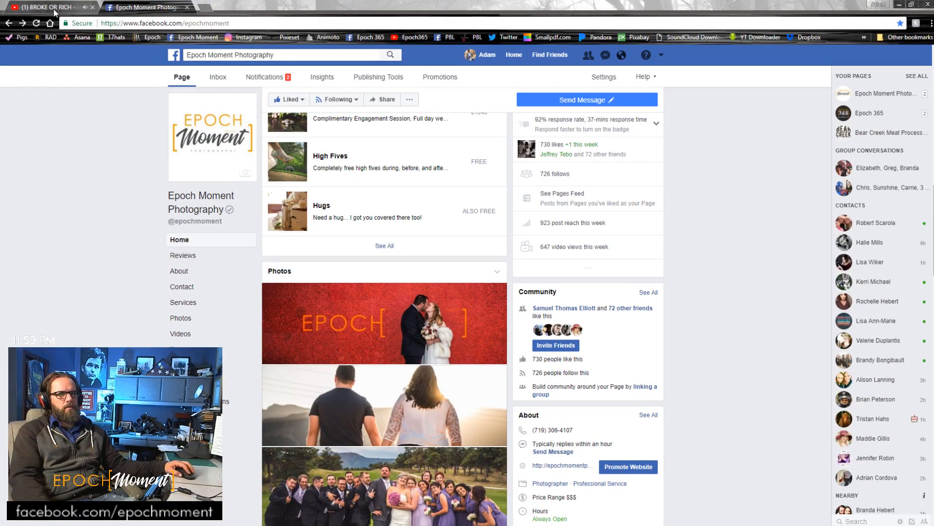
- In the browser's YouTube page, play the suggested video "Elite Mindset - The Best 43 Rules For Success" and skip its ad
{"action": "left_click", "coordinate": [48, 7]}
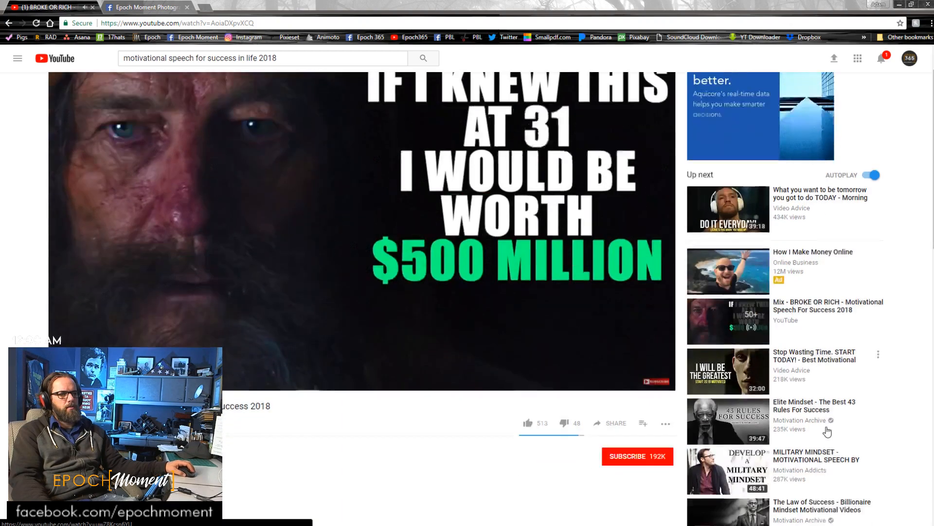
{"action": "scroll", "coordinate": [823, 424], "scroll_direction": "down", "scroll_amount": 4}
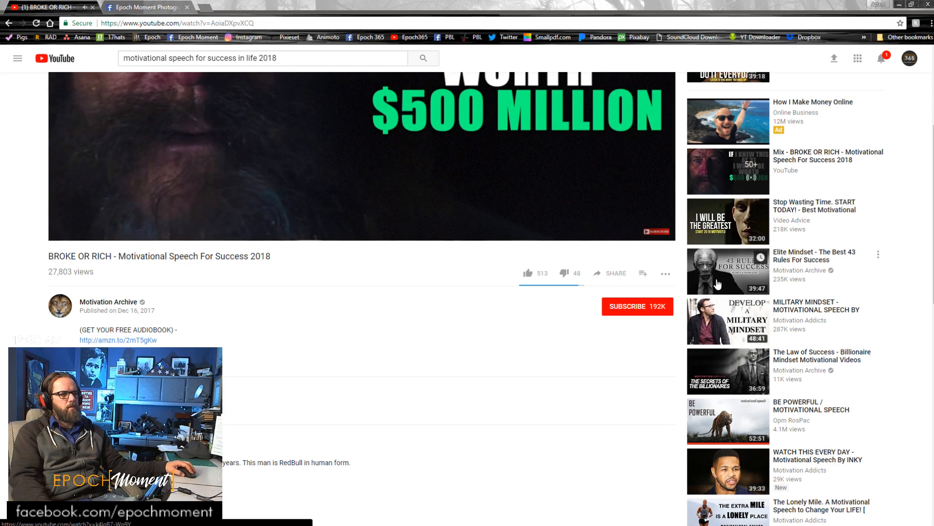
{"action": "left_click", "coordinate": [740, 272]}
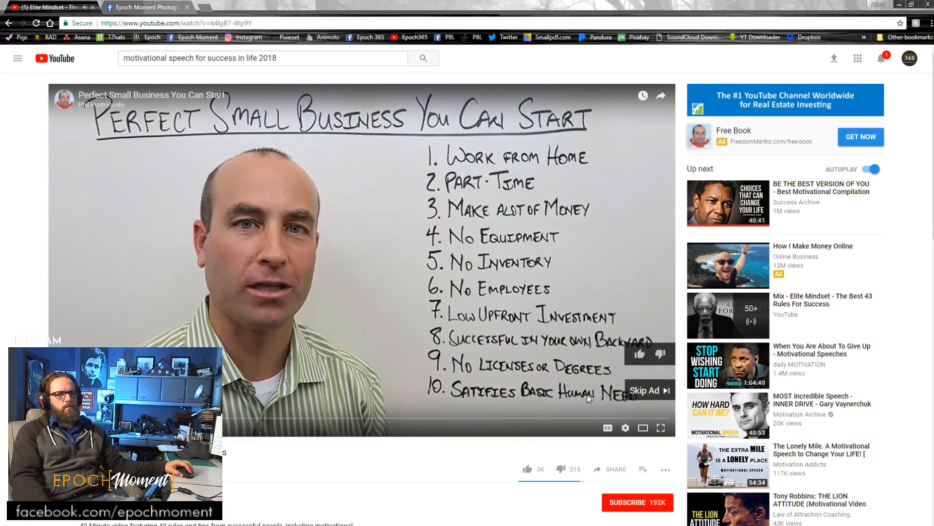
{"action": "left_click", "coordinate": [642, 392]}
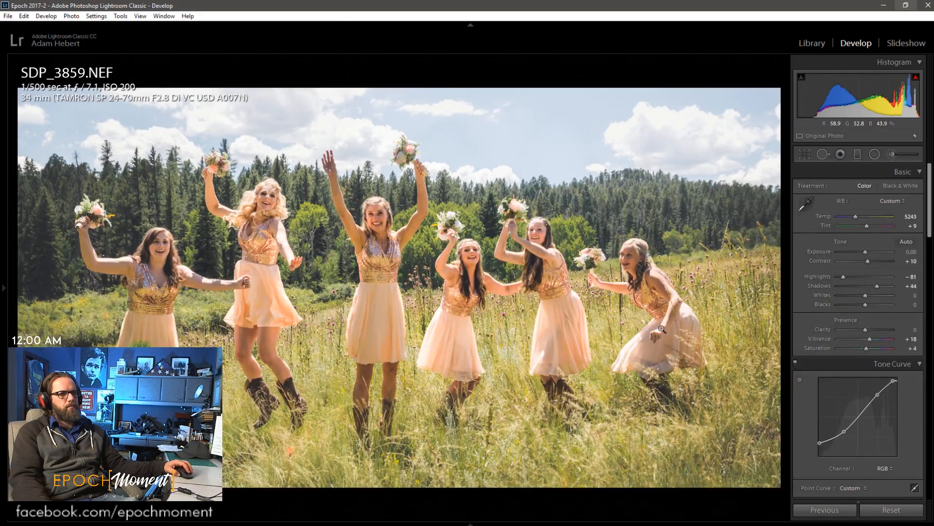
- Back in Lightroom, check the bridesmaids in SDP_3859.NEF up close and move on to SDP_3860.NEF
{"action": "left_click", "coordinate": [347, 234]}
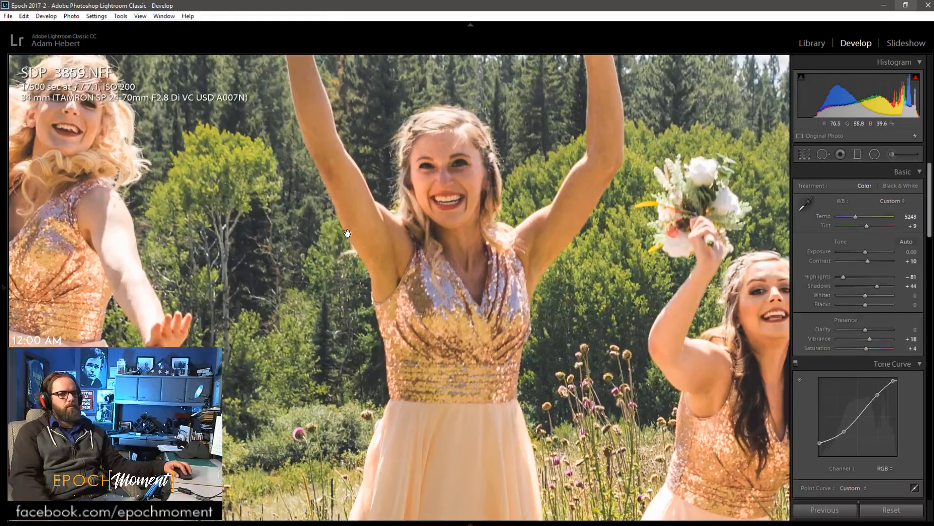
{"action": "left_click", "coordinate": [251, 279]}
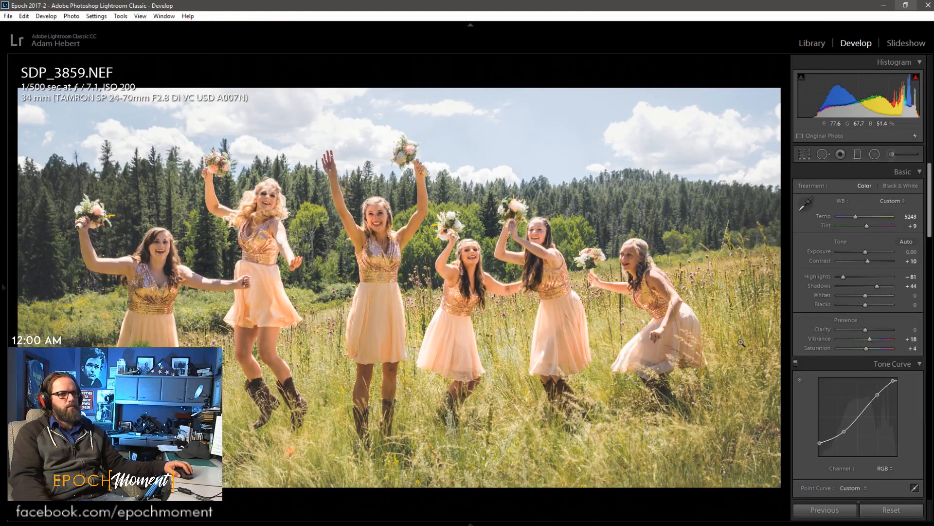
{"action": "key", "text": "Right"}
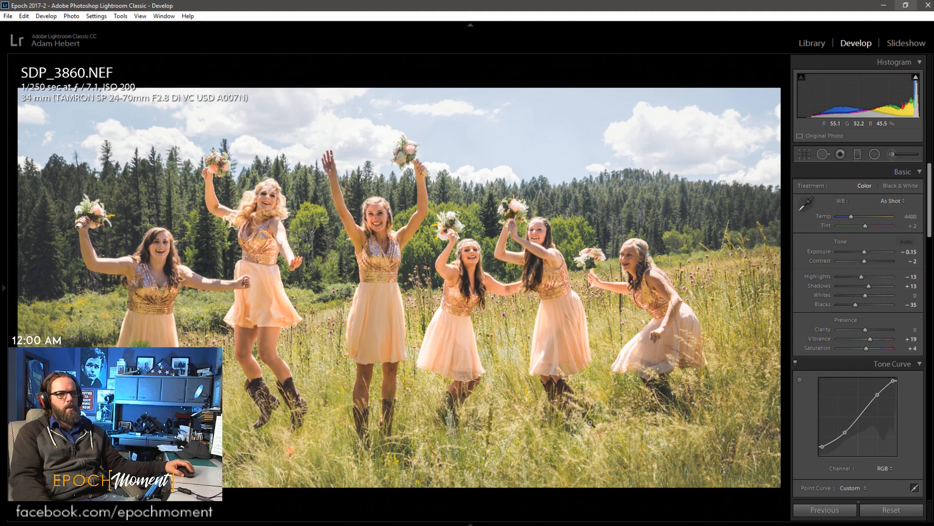
{"action": "key", "text": "Right"}
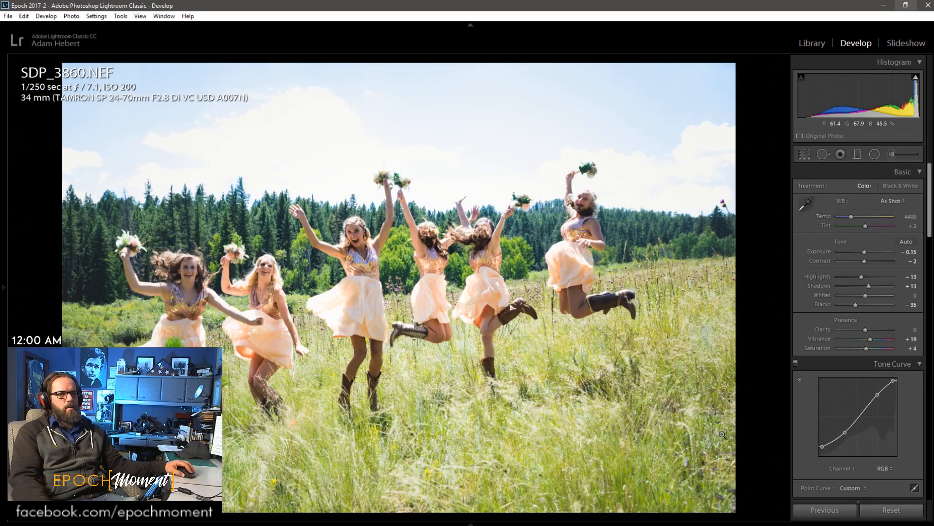
- Try SDP_3859.NEF's develop settings on SDP_3860.NEF with exposure −1.04, contrast +21 and shadows +51
{"action": "left_click", "coordinate": [834, 514]}
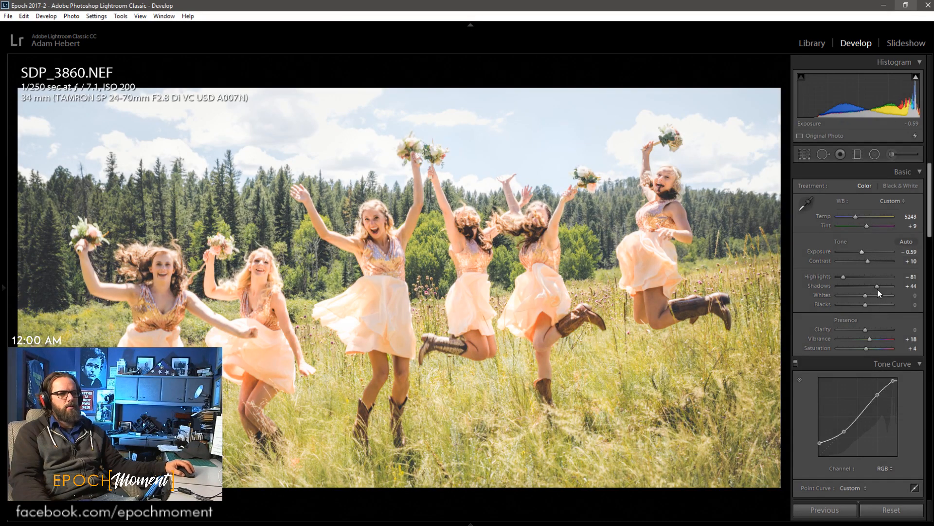
{"action": "left_click_drag", "start_coordinate": [877, 286], "coordinate": [872, 286]}
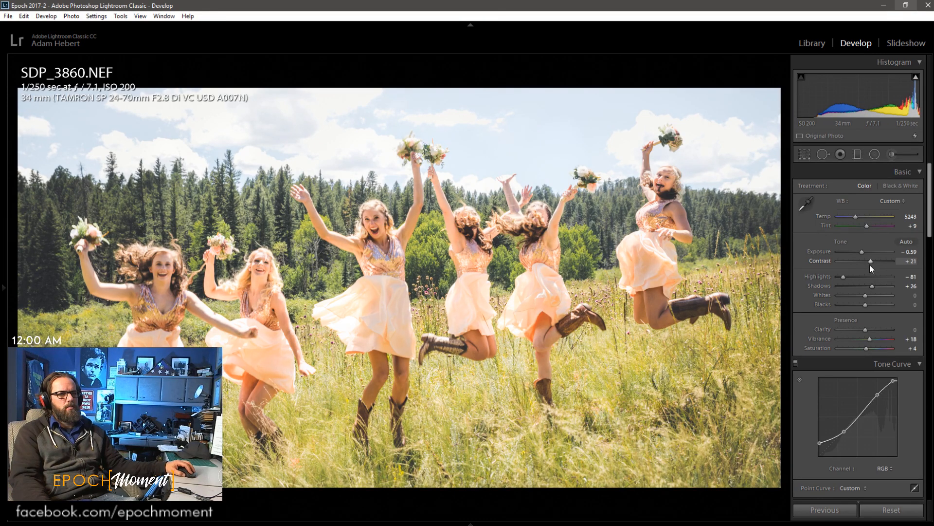
{"action": "left_click_drag", "start_coordinate": [860, 254], "coordinate": [859, 252]}
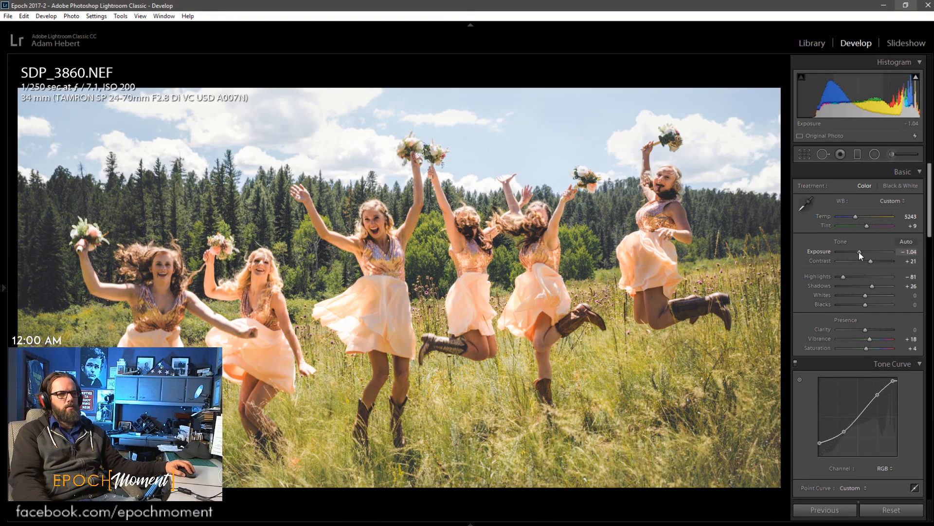
{"action": "left_click_drag", "start_coordinate": [871, 287], "coordinate": [877, 285]}
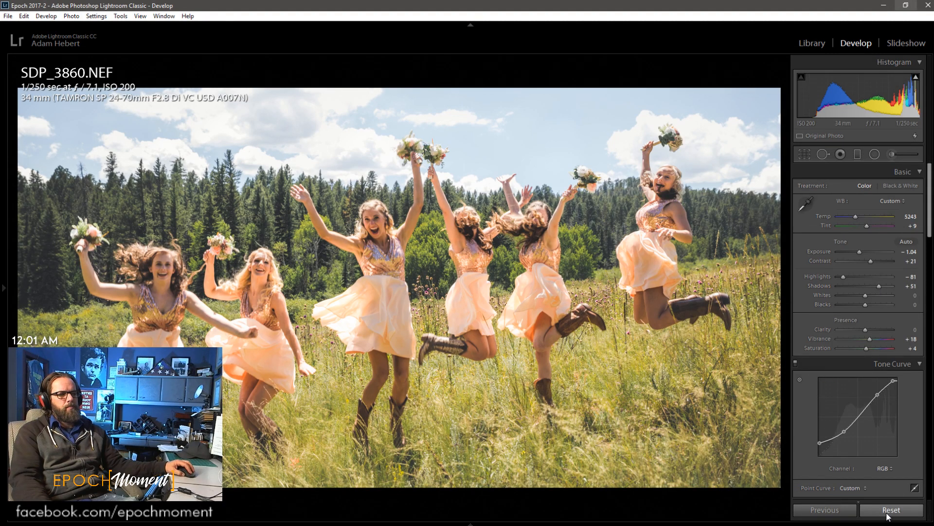
- Reset SDP_3860.NEF's develop settings and crop it with an unlocked aspect ratio, tightening all four sides around the jumping bridesmaids
{"action": "left_click", "coordinate": [904, 510]}
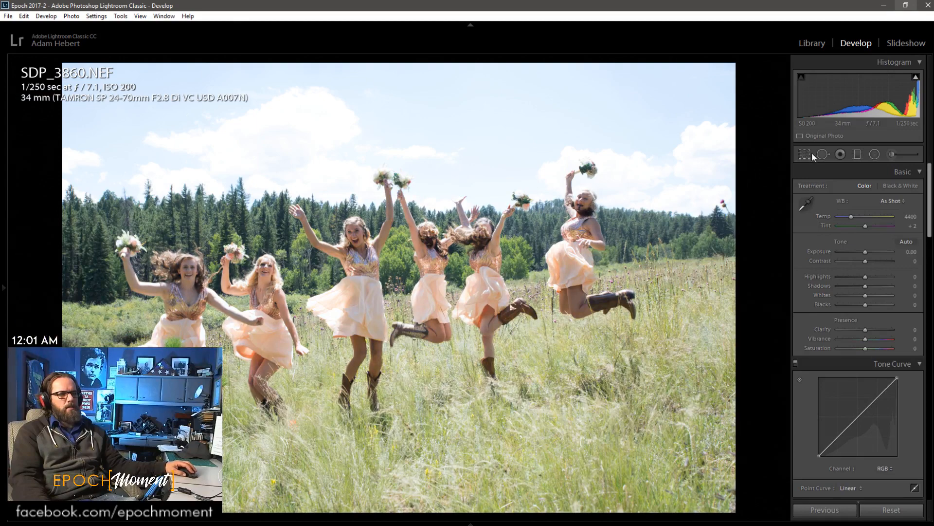
{"action": "left_click", "coordinate": [803, 153]}
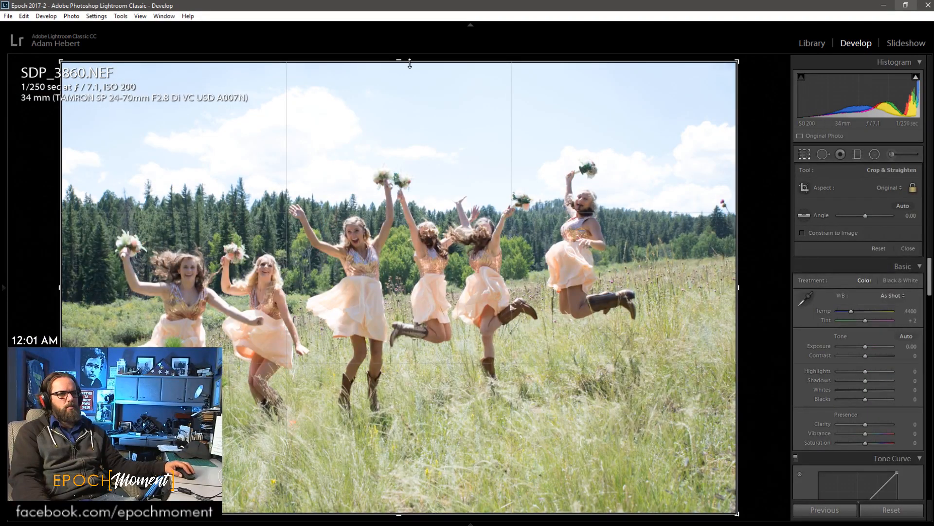
{"action": "left_click_drag", "start_coordinate": [407, 58], "coordinate": [409, 98]}
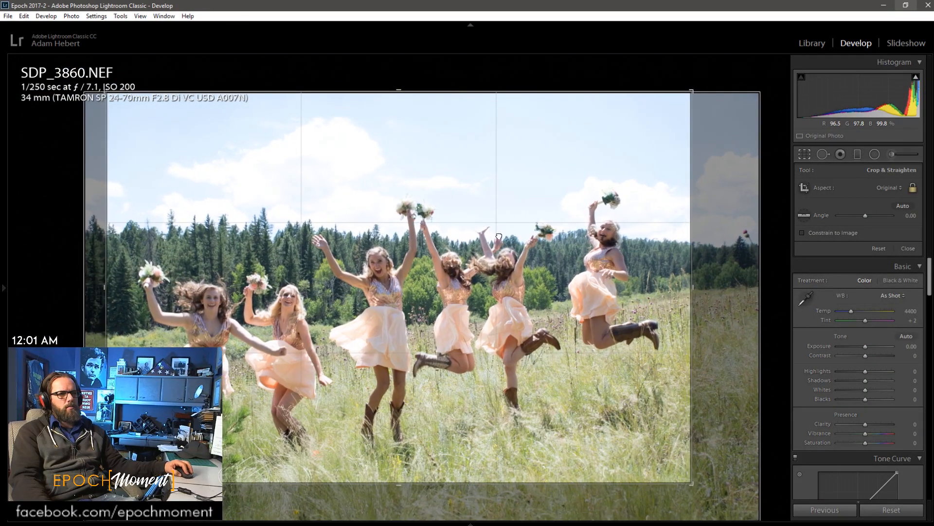
{"action": "left_click_drag", "start_coordinate": [499, 236], "coordinate": [493, 230]}
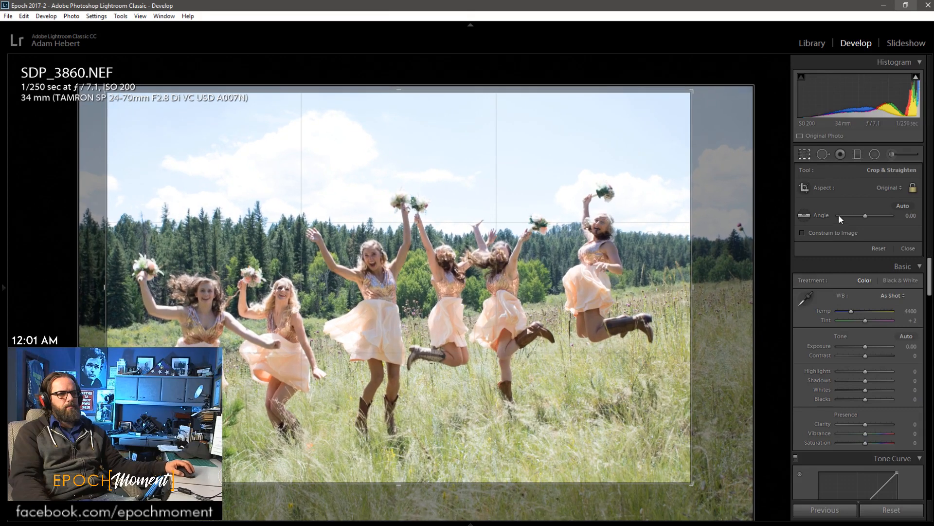
{"action": "left_click", "coordinate": [914, 187]}
{"action": "left_click_drag", "start_coordinate": [500, 94], "coordinate": [499, 115]}
{"action": "left_click_drag", "start_coordinate": [432, 461], "coordinate": [433, 465]}
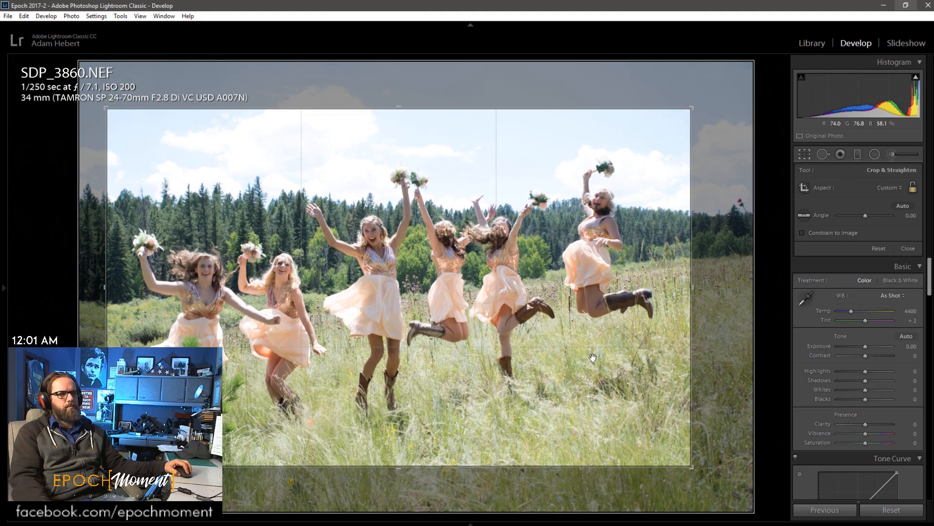
{"action": "left_click_drag", "start_coordinate": [692, 288], "coordinate": [697, 290]}
{"action": "left_click_drag", "start_coordinate": [100, 287], "coordinate": [98, 288]}
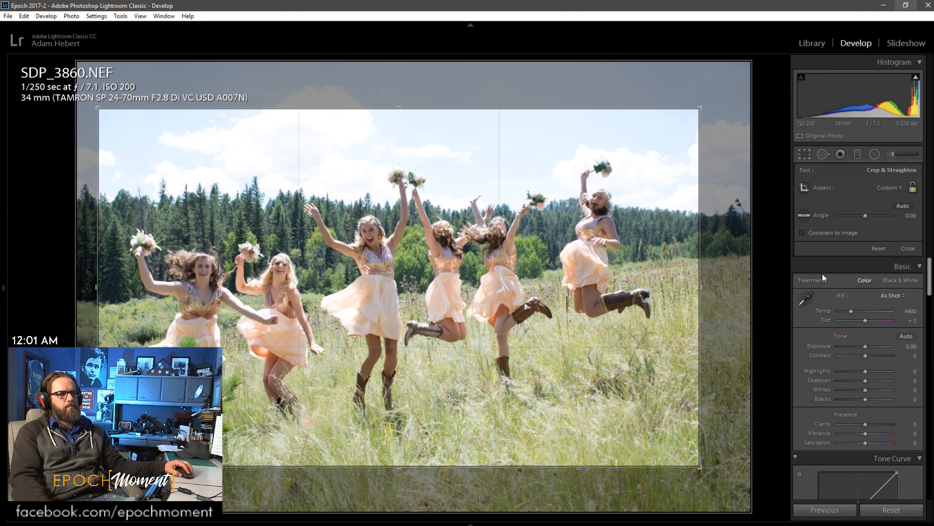
{"action": "left_click", "coordinate": [908, 249]}
- Set SDP_3860.NEF's exposure to −0.05, contrast +32, highlights −62, shadows +24, whites +5 and white balance temperature to 4613
{"action": "mouse_move", "coordinate": [865, 253]}
{"action": "left_mouse_down"}
{"action": "mouse_move", "coordinate": [874, 259]}
{"action": "mouse_move", "coordinate": [846, 276]}
{"action": "mouse_move", "coordinate": [866, 253]}
{"action": "left_mouse_up"}
{"action": "left_click_drag", "start_coordinate": [872, 290], "coordinate": [874, 286]}
{"action": "left_click_drag", "start_coordinate": [853, 217], "coordinate": [852, 216]}
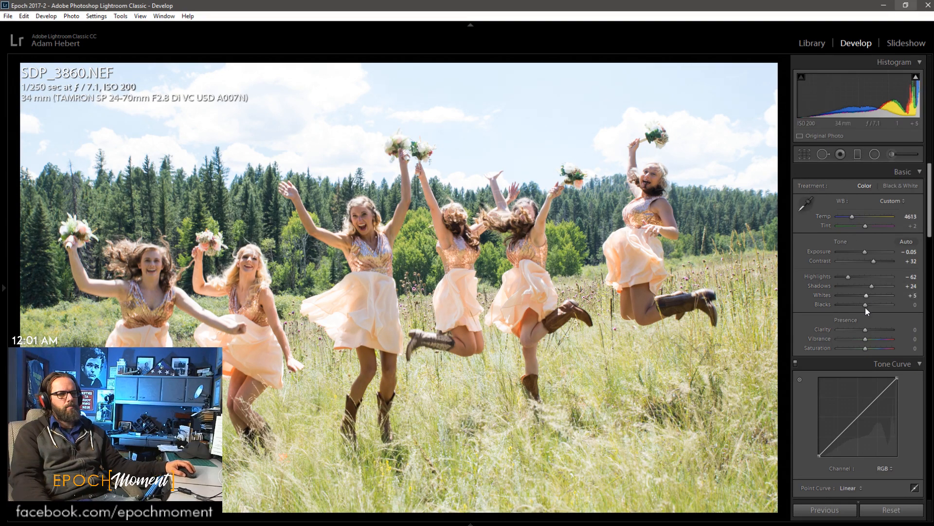
- Adjust SDP_3860.NEF's tone automatically, raise shadows to +57, and reset blacks and whites to 0
{"action": "left_click", "coordinate": [905, 241]}
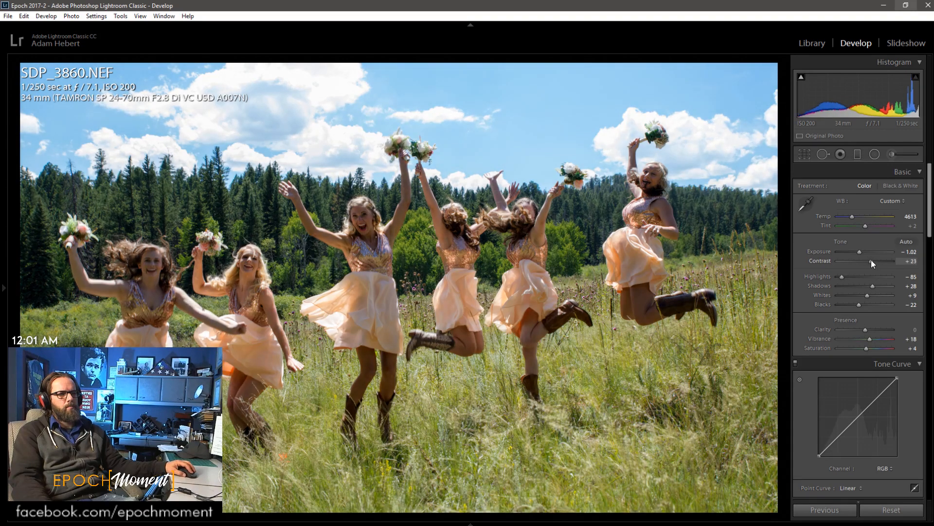
{"action": "left_click_drag", "start_coordinate": [870, 261], "coordinate": [880, 287]}
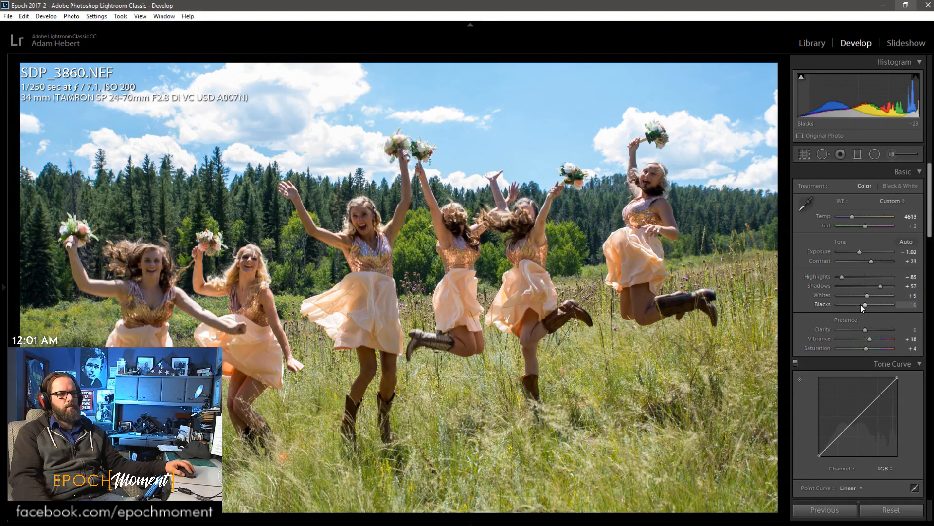
{"action": "double_click", "coordinate": [861, 305]}
{"action": "double_click", "coordinate": [866, 296]}
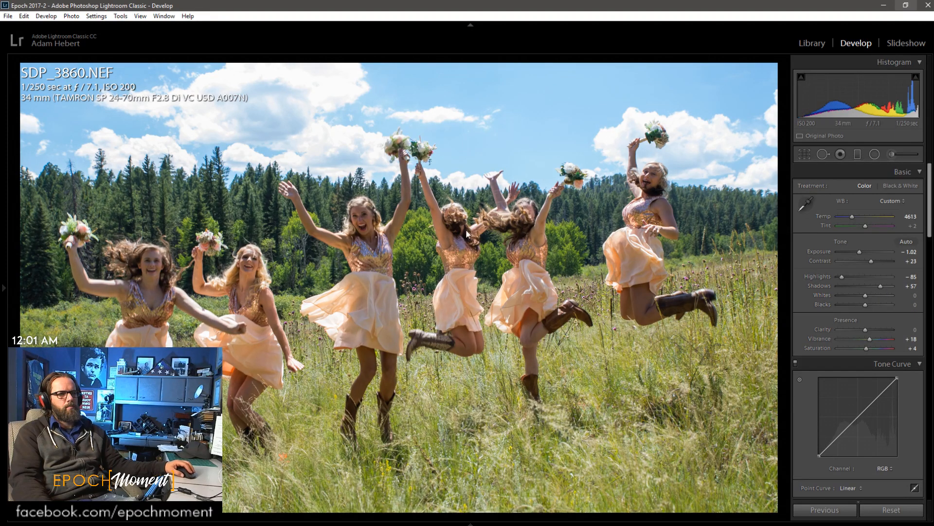
- Set SDP_3860.NEF's shadows to +69, exposure to −0.59 and white balance temperature to 4703
{"action": "left_click_drag", "start_coordinate": [880, 287], "coordinate": [885, 285]}
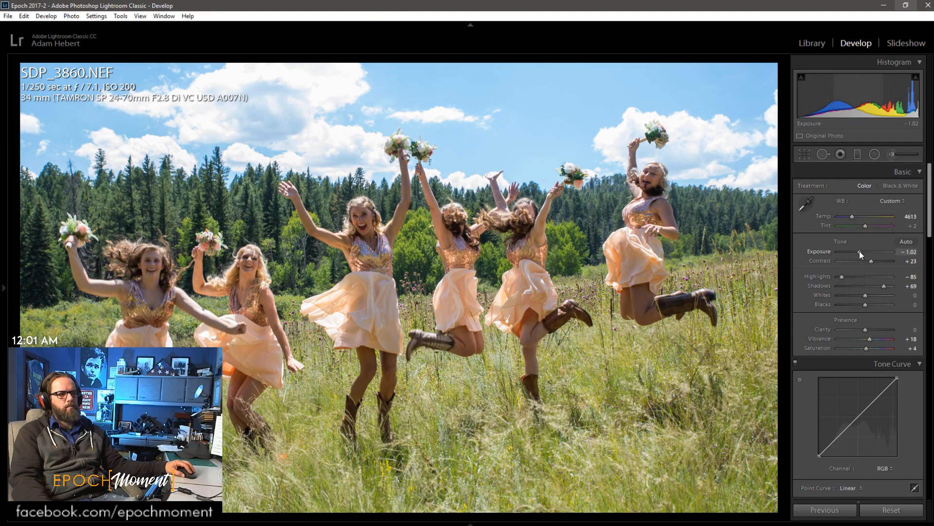
{"action": "left_click_drag", "start_coordinate": [860, 251], "coordinate": [862, 254]}
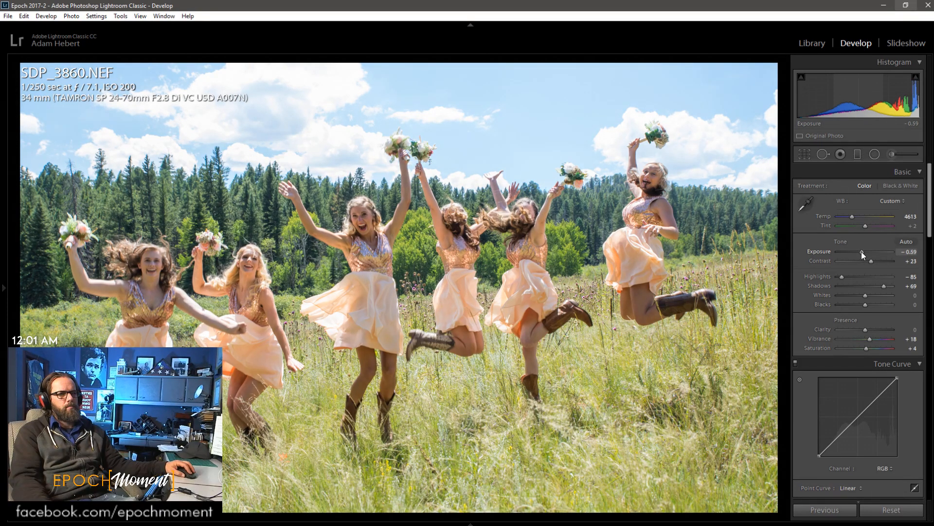
{"action": "left_click_drag", "start_coordinate": [853, 217], "coordinate": [855, 218]}
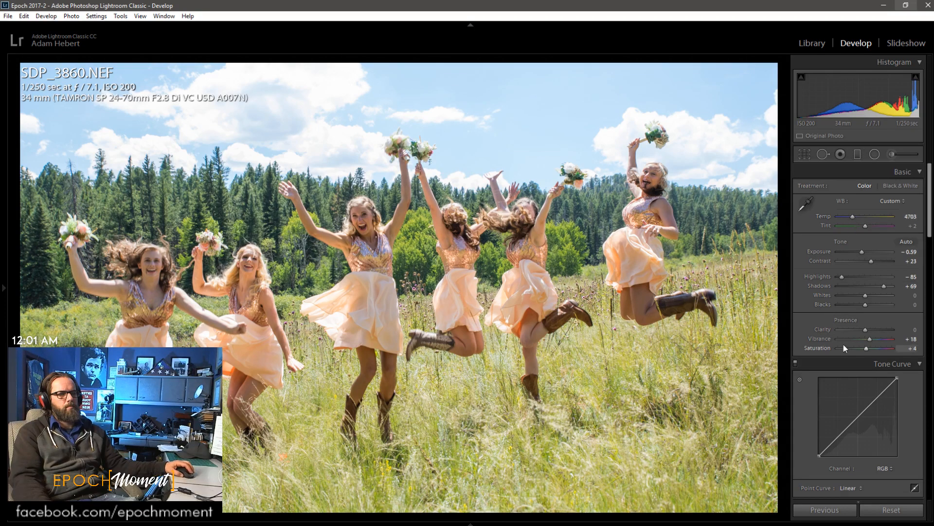
- Add RGB tone curve points at about 34.5% and 77.6% to SDP_3860.NEF and lift the curve's black end point slightly
{"action": "left_click", "coordinate": [846, 430]}
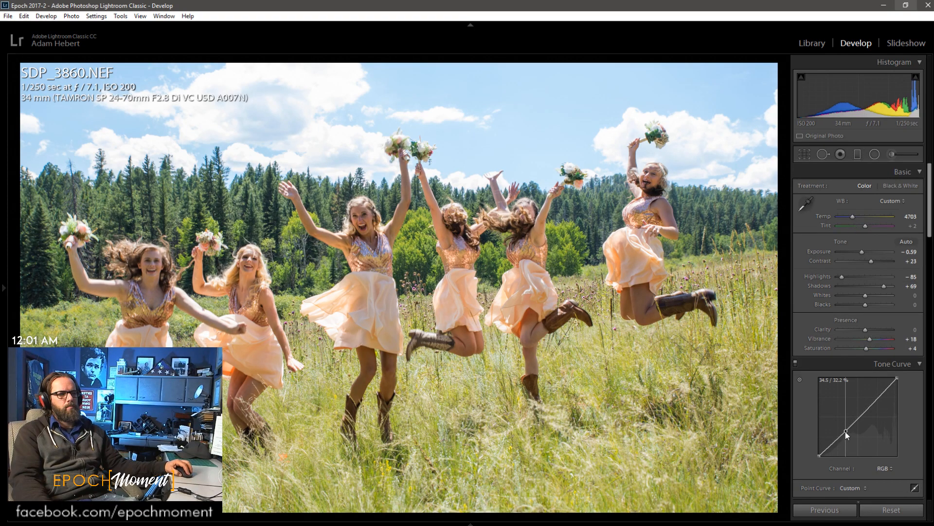
{"action": "left_click_drag", "start_coordinate": [881, 396], "coordinate": [881, 395]}
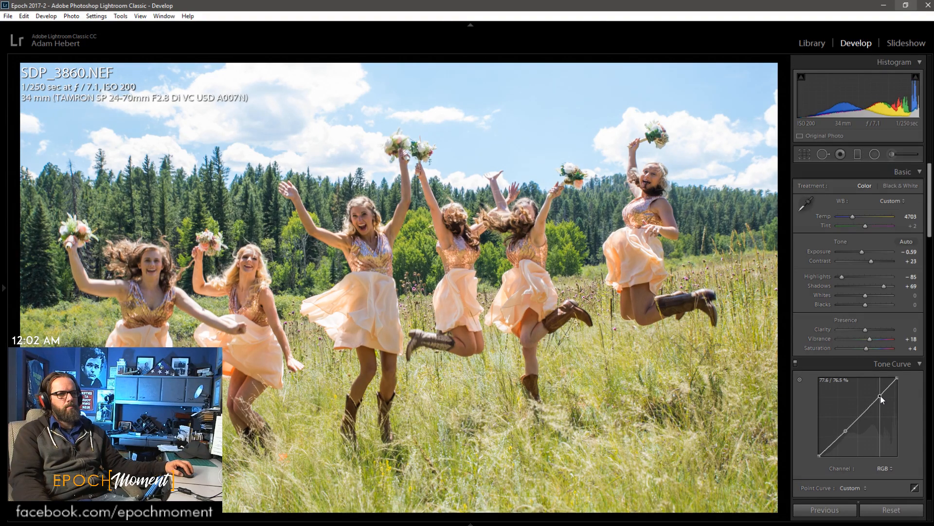
{"action": "scroll", "coordinate": [812, 429], "scroll_direction": "down", "scroll_amount": 3}
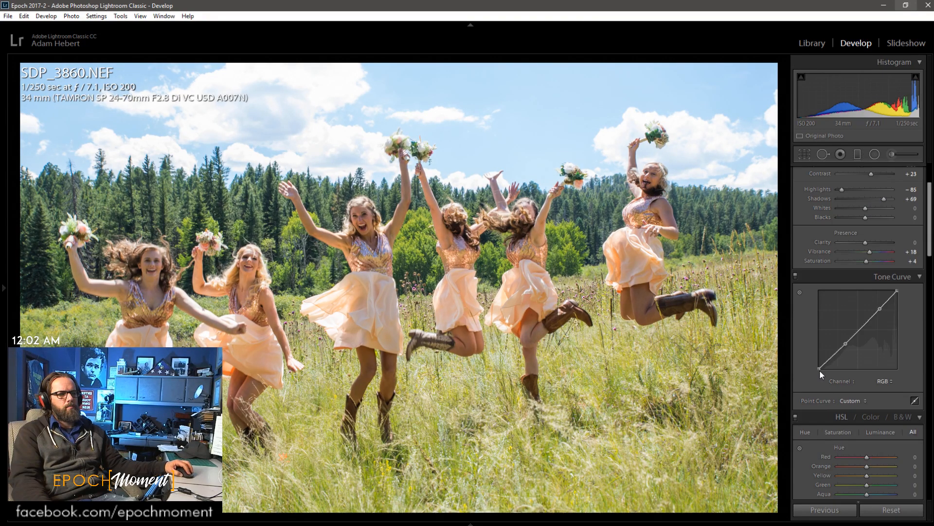
{"action": "left_click_drag", "start_coordinate": [819, 367], "coordinate": [819, 364]}
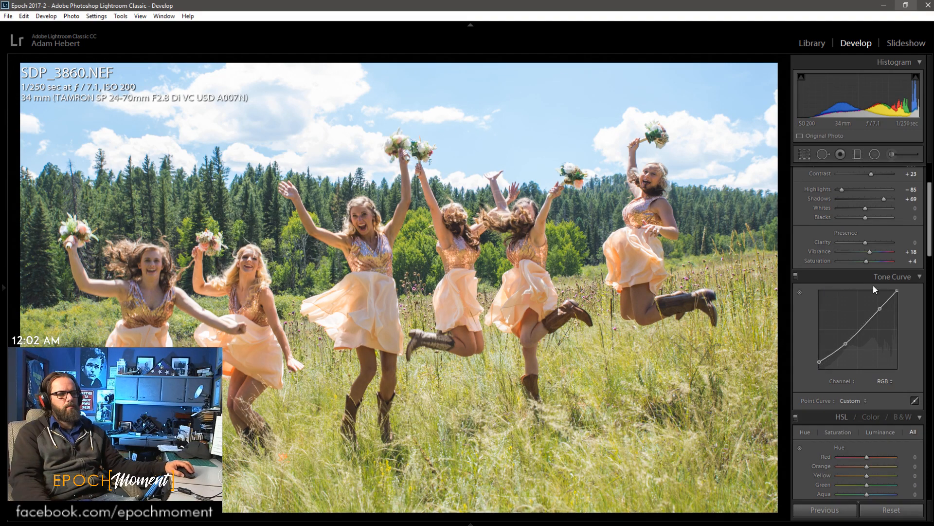
{"action": "left_click_drag", "start_coordinate": [897, 291], "coordinate": [903, 285]}
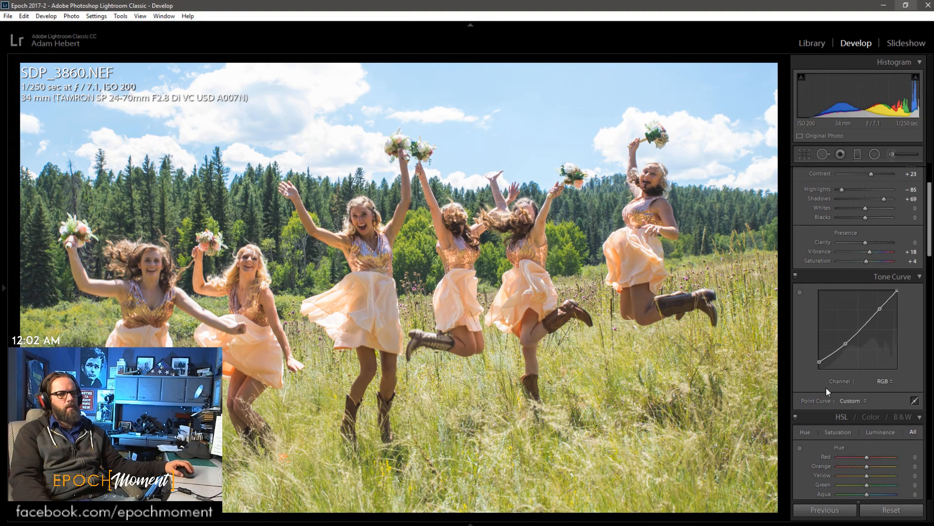
- Set HSL hue to red +15, purple −4, magenta +85; saturation to red −6, orange −6; and luminance to red +4, orange +6
{"action": "scroll", "coordinate": [826, 387], "scroll_direction": "down", "scroll_amount": 3}
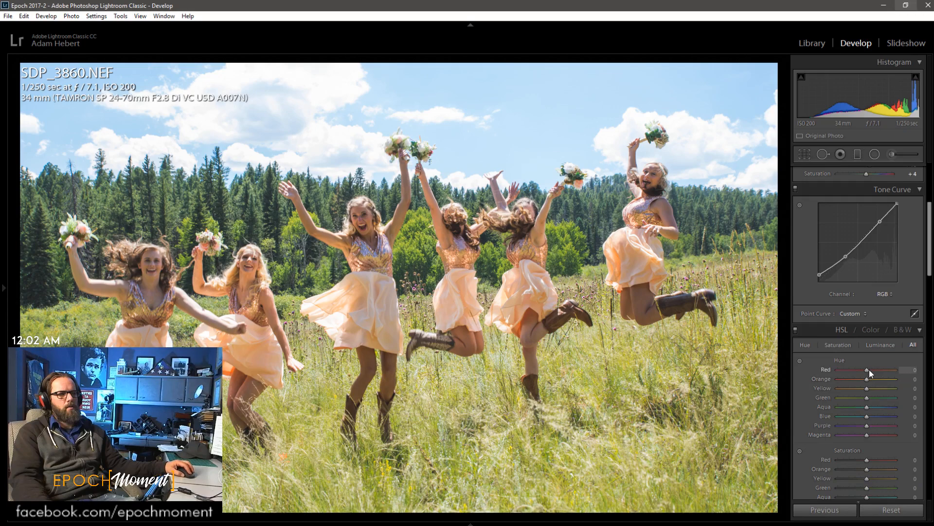
{"action": "left_click_drag", "start_coordinate": [873, 369], "coordinate": [873, 369]}
{"action": "scroll", "coordinate": [828, 443], "scroll_direction": "down", "scroll_amount": 6}
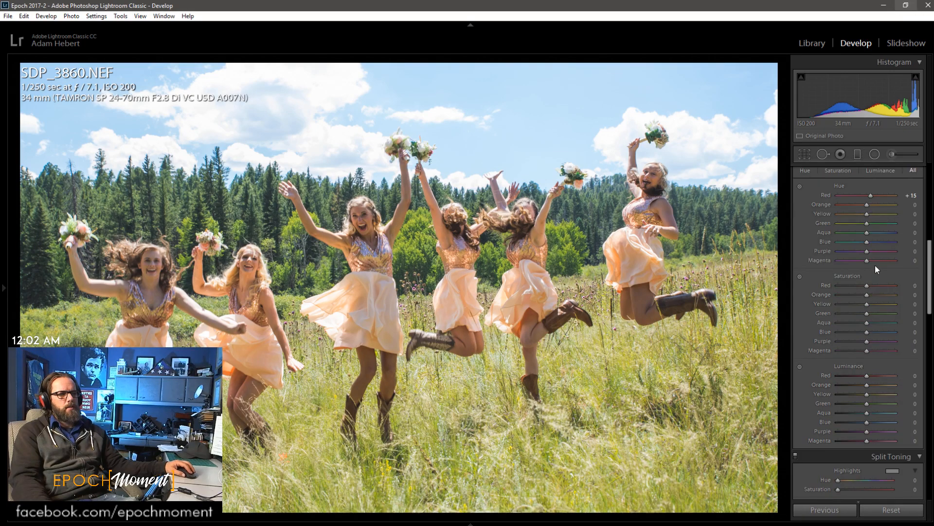
{"action": "left_click_drag", "start_coordinate": [867, 261], "coordinate": [890, 260]}
{"action": "left_click", "coordinate": [865, 285]}
{"action": "left_click", "coordinate": [865, 294]}
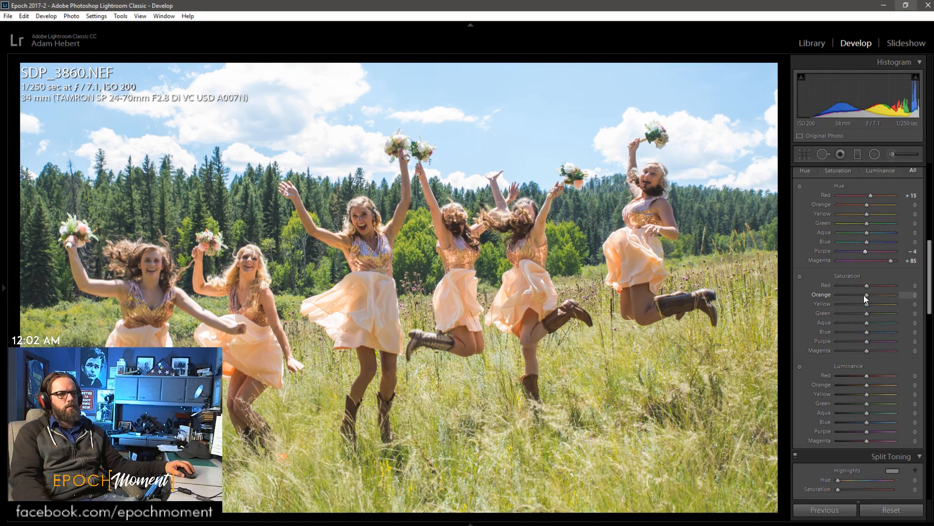
{"action": "left_click", "coordinate": [868, 384]}
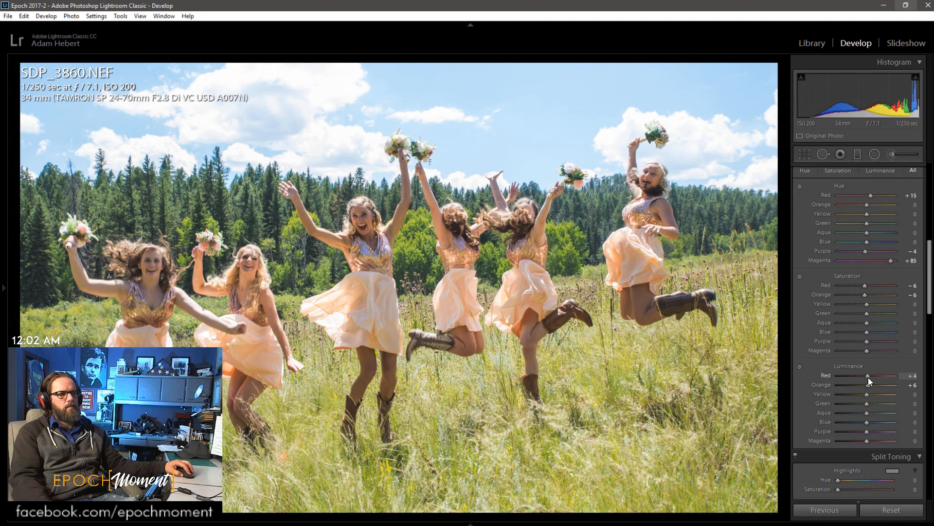
- Split-tone SDP_3860.NEF with highlights hue 52, saturation 5, shadows hue 175, saturation 8, and balance +30, and inspect the faces up close
{"action": "scroll", "coordinate": [815, 401], "scroll_direction": "down", "scroll_amount": 5}
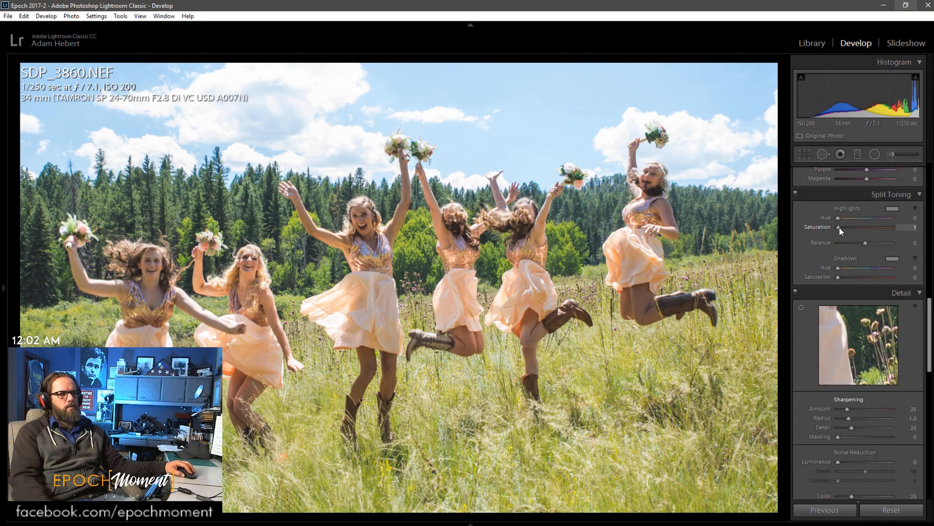
{"action": "mouse_move", "coordinate": [840, 228]}
{"action": "left_mouse_down"}
{"action": "mouse_move", "coordinate": [881, 229]}
{"action": "mouse_move", "coordinate": [845, 218]}
{"action": "left_mouse_up"}
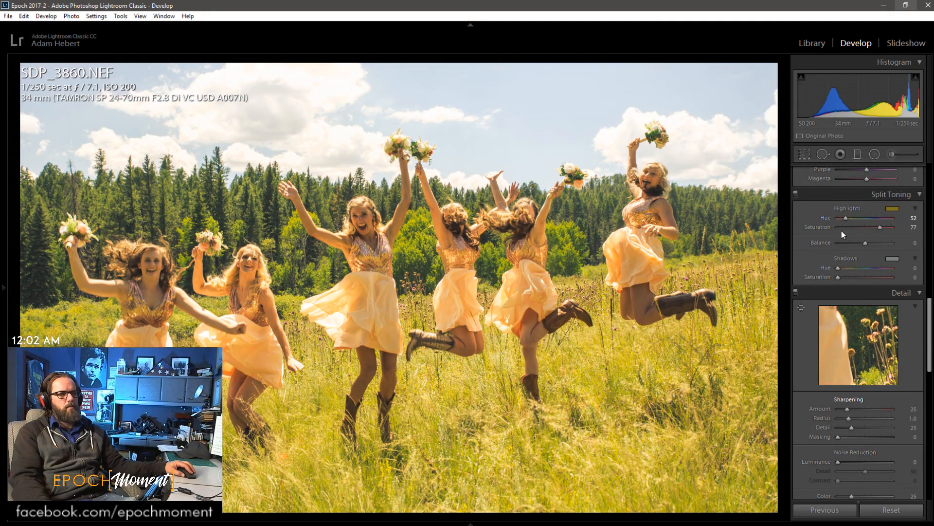
{"action": "left_click", "coordinate": [841, 227]}
{"action": "mouse_move", "coordinate": [846, 268]}
{"action": "left_mouse_down"}
{"action": "mouse_move", "coordinate": [874, 279]}
{"action": "mouse_move", "coordinate": [843, 273]}
{"action": "left_mouse_up"}
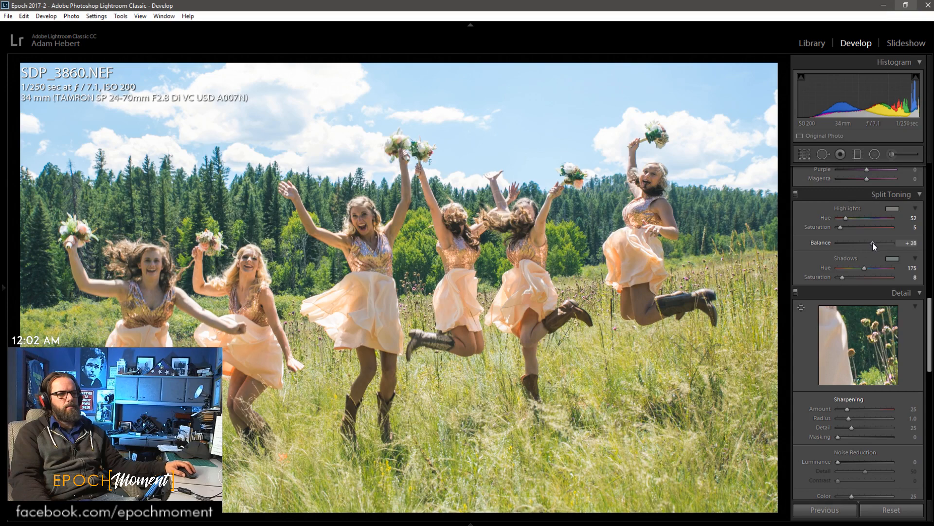
{"action": "left_click", "coordinate": [407, 235]}
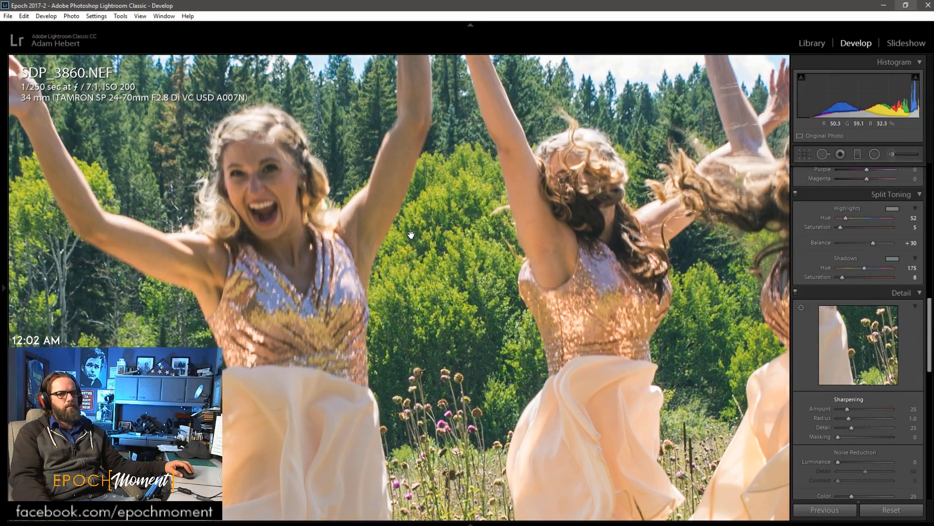
{"action": "left_click", "coordinate": [411, 235]}
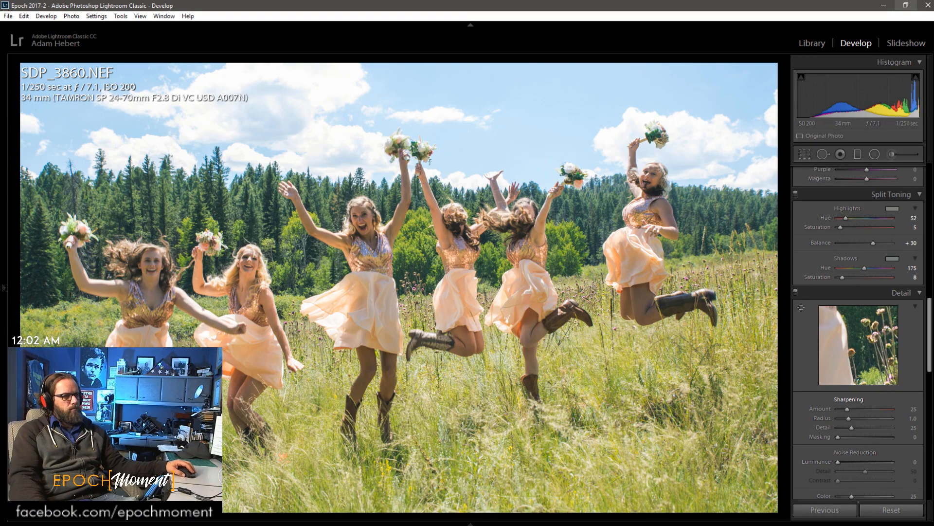
- Compare the bridesmaids' faces up close in SDP_3861.NEF and SDP_3862.NEF
{"action": "key", "text": "Right"}
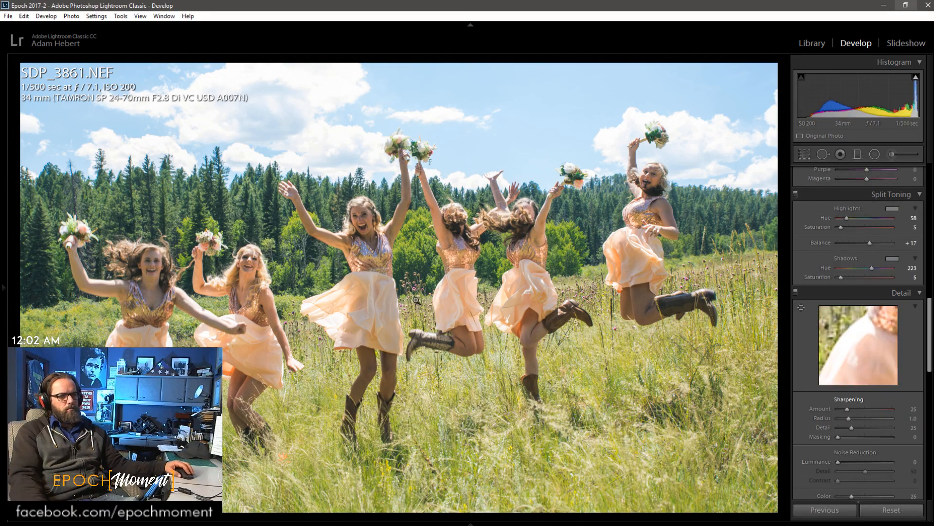
{"action": "key", "text": "Right"}
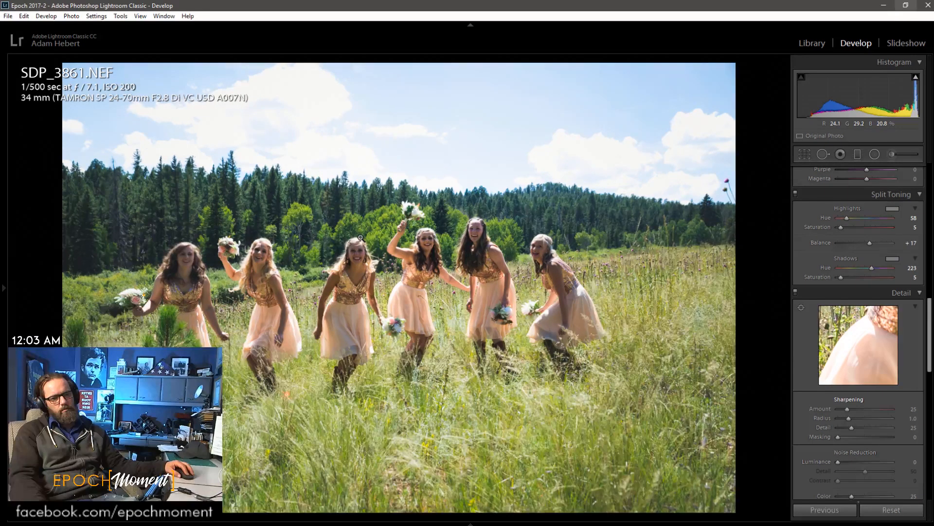
{"action": "left_click", "coordinate": [361, 237]}
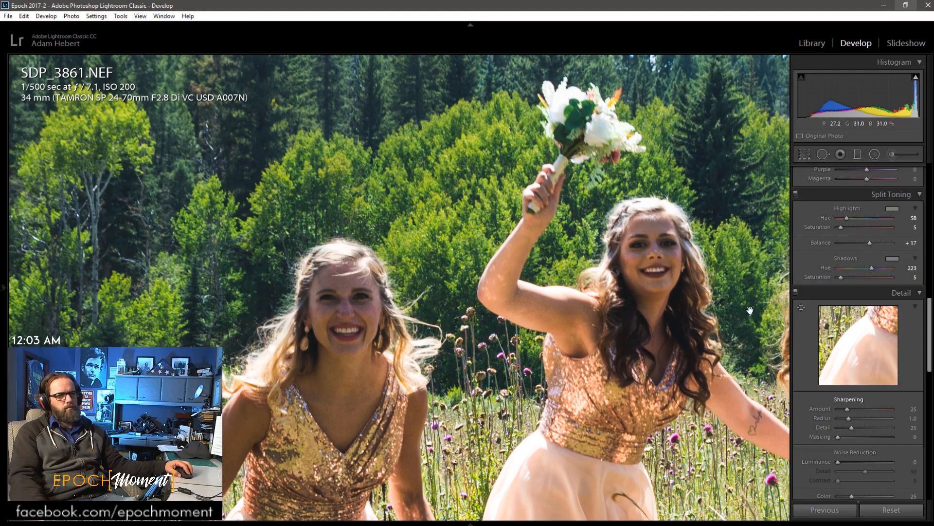
{"action": "key", "text": "Right"}
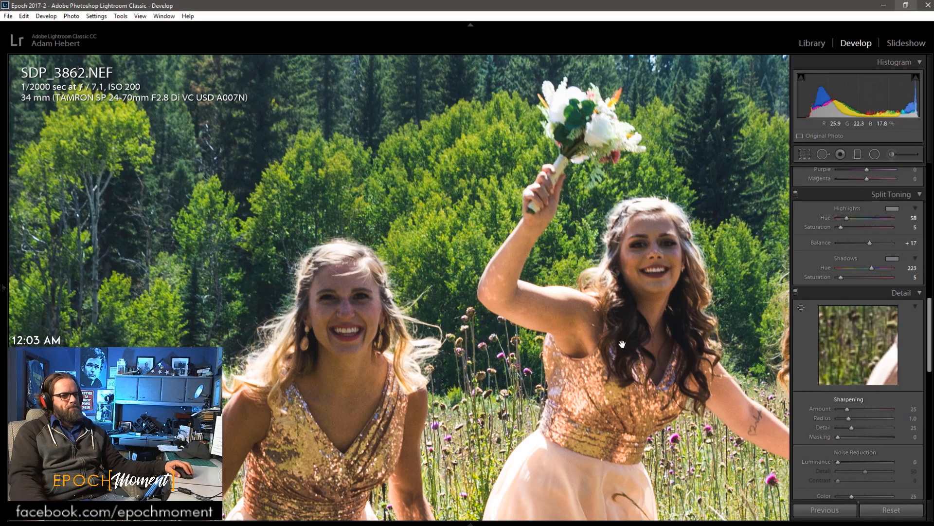
{"action": "key", "text": "Right"}
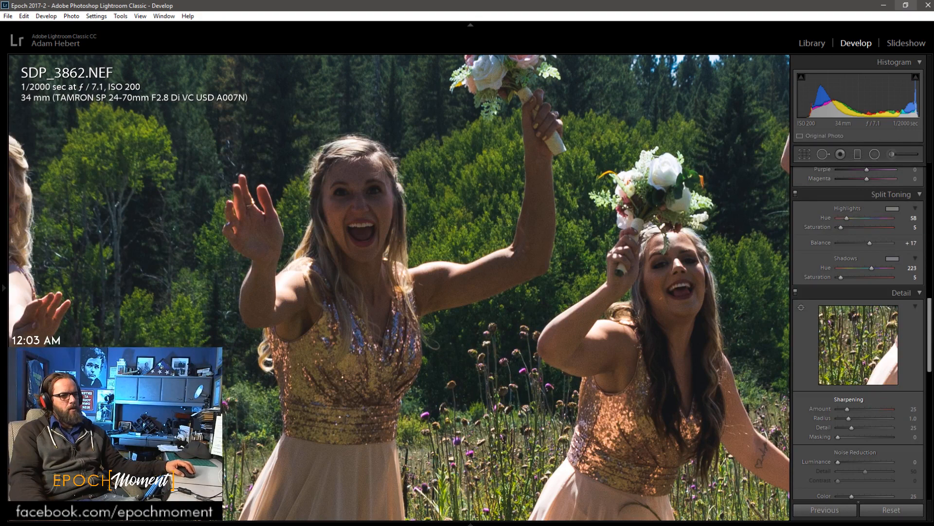
{"action": "key", "text": "Left"}
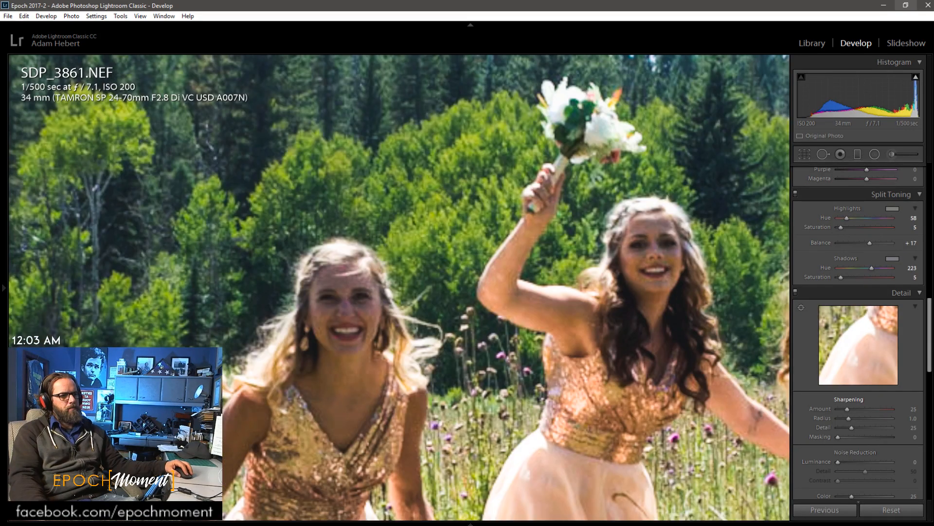
{"action": "key", "text": "Right"}
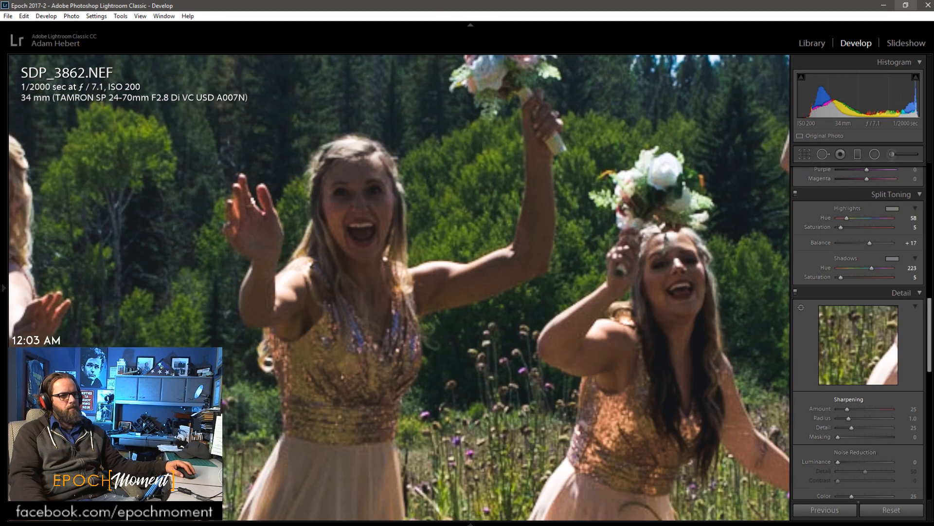
{"action": "left_click_drag", "start_coordinate": [501, 278], "coordinate": [351, 276]}
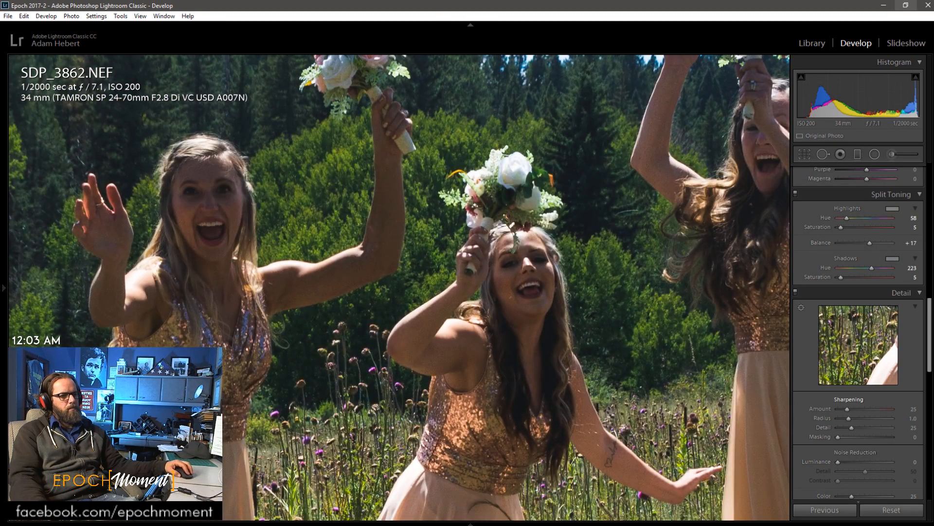
- Apply the previous photo's develop settings to SDP_3862.NEF and adjust its tone automatically
{"action": "left_click", "coordinate": [839, 510]}
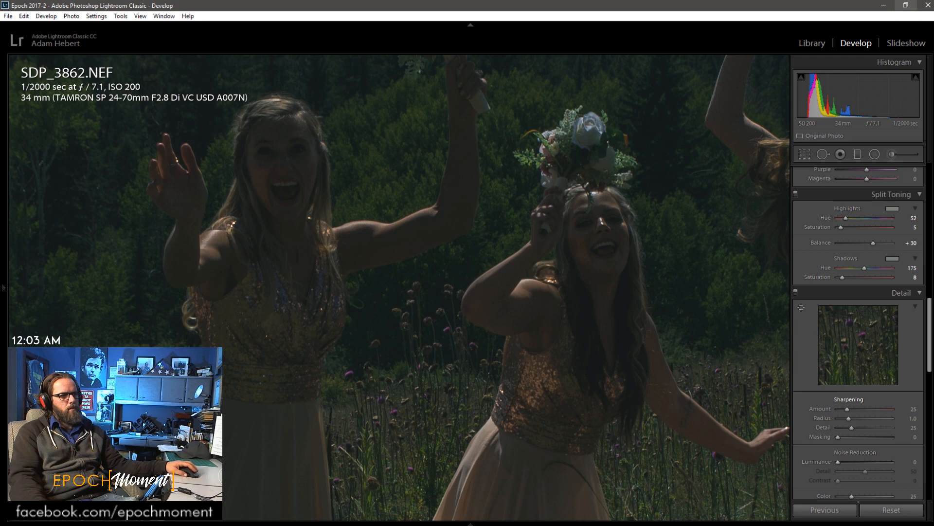
{"action": "scroll", "coordinate": [811, 274], "scroll_direction": "up", "scroll_amount": 10}
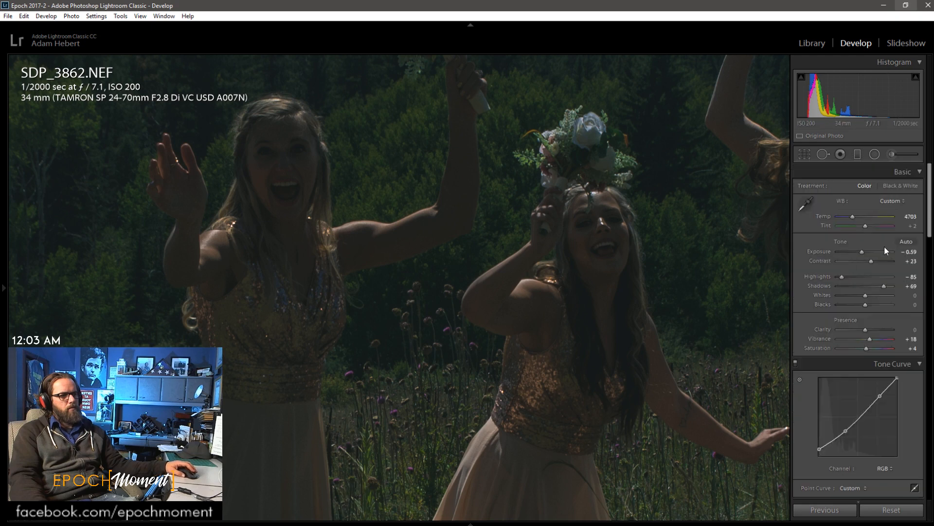
{"action": "key", "text": "ctrl+u"}
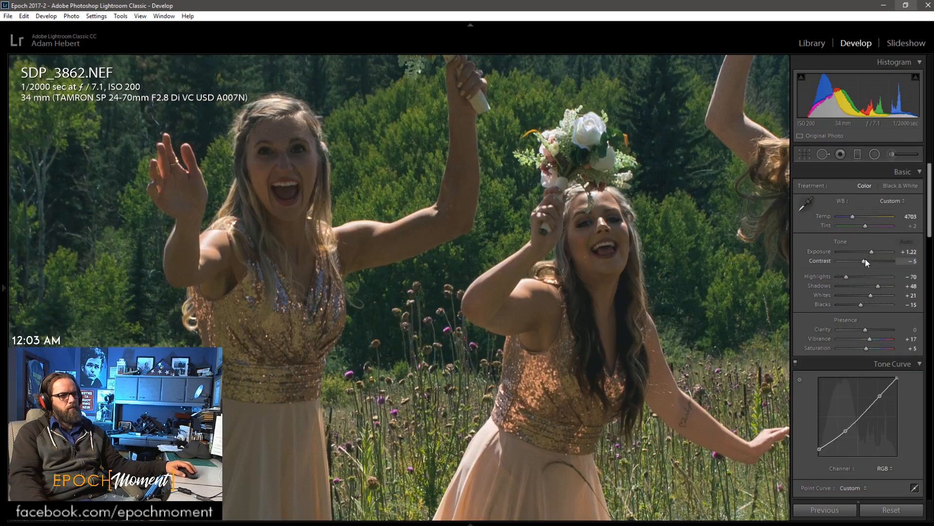
- Set SDP_3862.NEF's exposure to +1.70, contrast +6, highlights −89, shadows +84 and whites +12
{"action": "left_click_drag", "start_coordinate": [878, 286], "coordinate": [866, 296]}
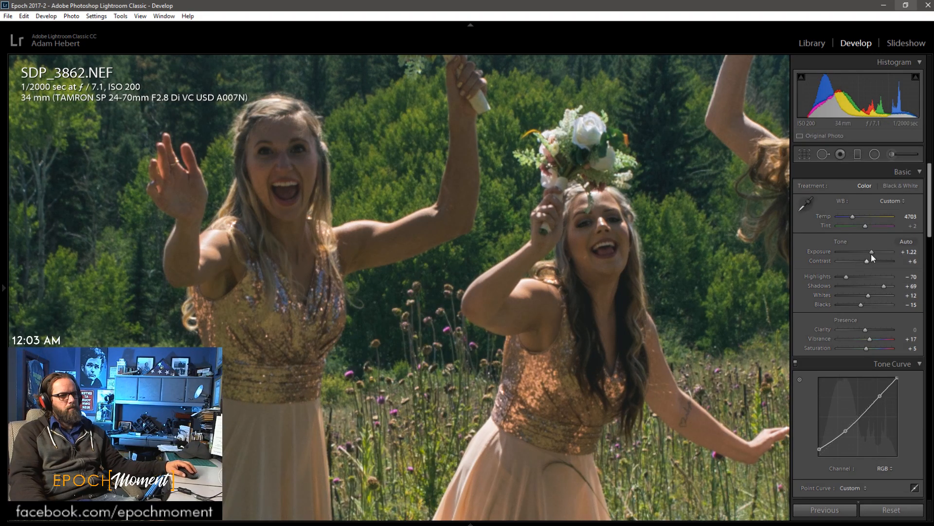
{"action": "left_click_drag", "start_coordinate": [871, 252], "coordinate": [872, 252]}
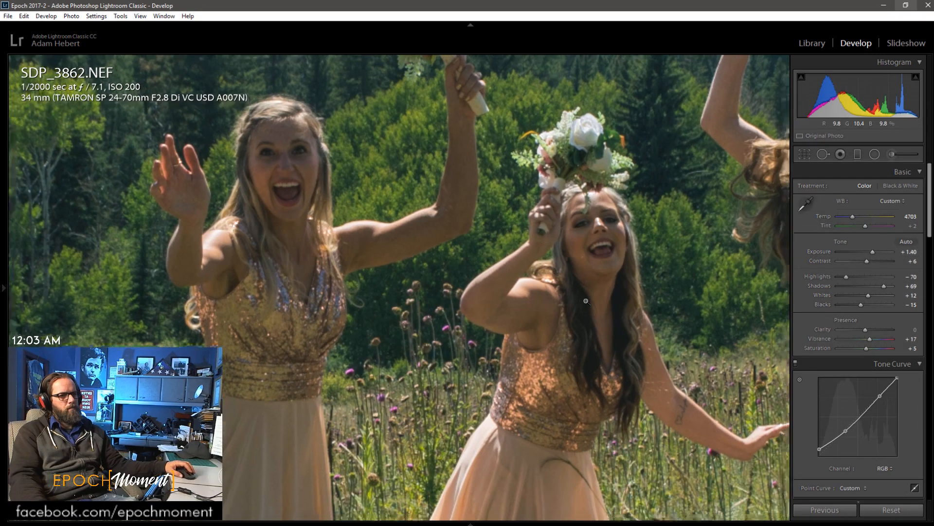
{"action": "left_click", "coordinate": [405, 282]}
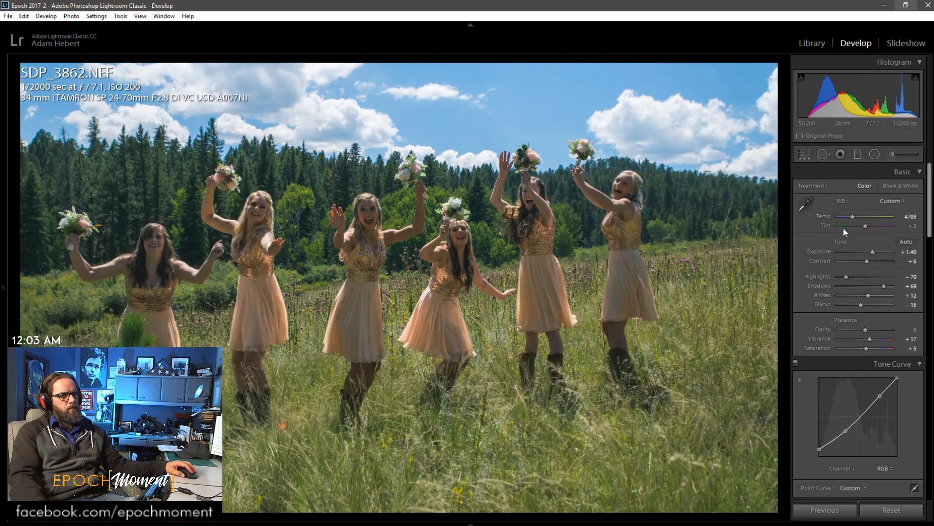
{"action": "left_click_drag", "start_coordinate": [873, 253], "coordinate": [842, 276]}
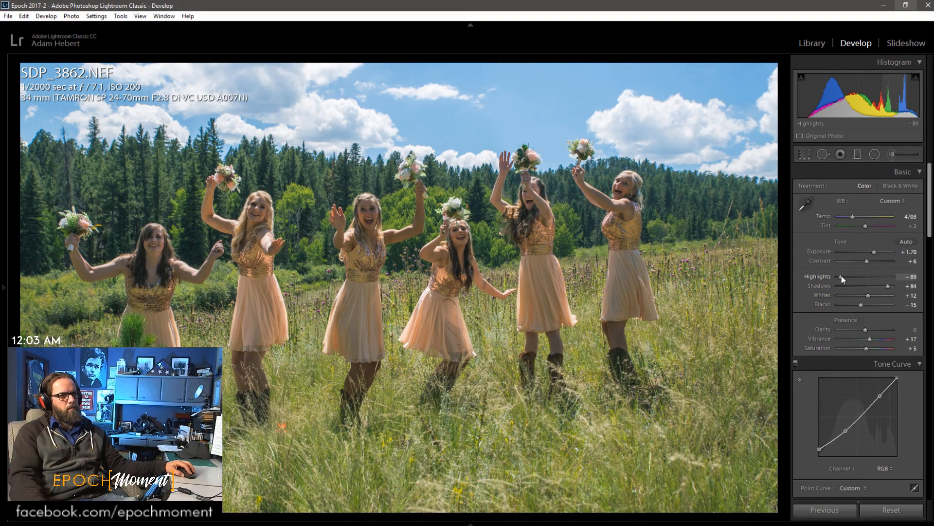
- Add a large inverted radial filter spanning the whole group of bridesmaids in SDP_3862.NEF, with saturation reset to 0
{"action": "left_click", "coordinate": [875, 154]}
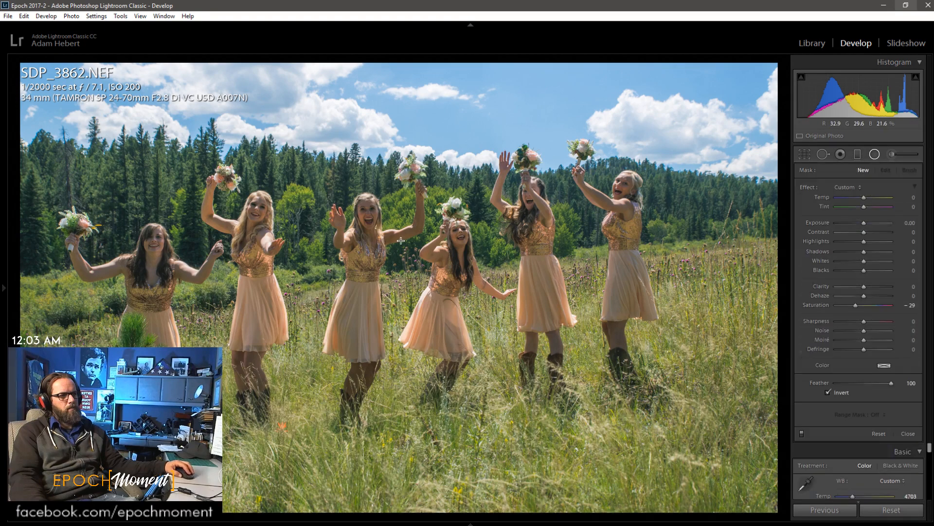
{"action": "left_click_drag", "start_coordinate": [373, 243], "coordinate": [774, 470]}
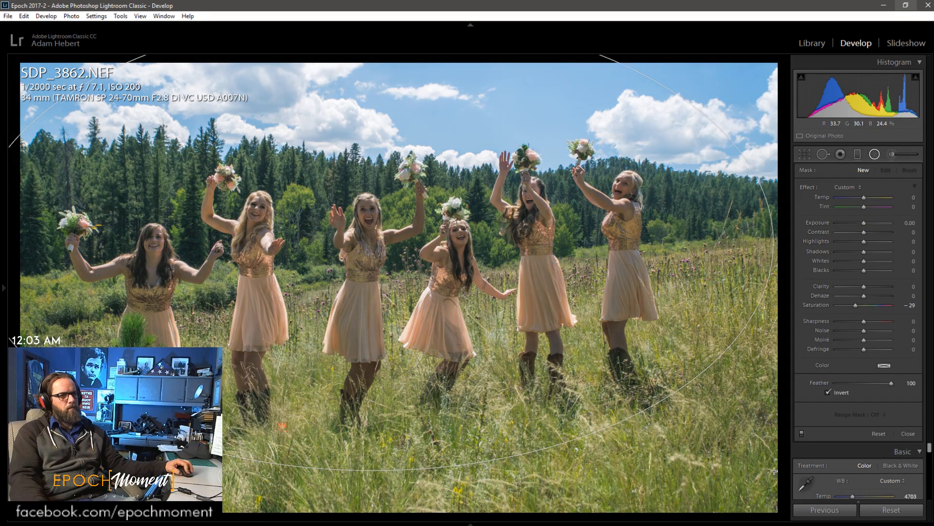
{"action": "double_click", "coordinate": [857, 304]}
- Set the group's radial filter to contrast −15, highlights −8, shadows 64, whites 12, blacks −12 and clarity −10, and inspect the faces up close
{"action": "left_click_drag", "start_coordinate": [871, 253], "coordinate": [881, 257]}
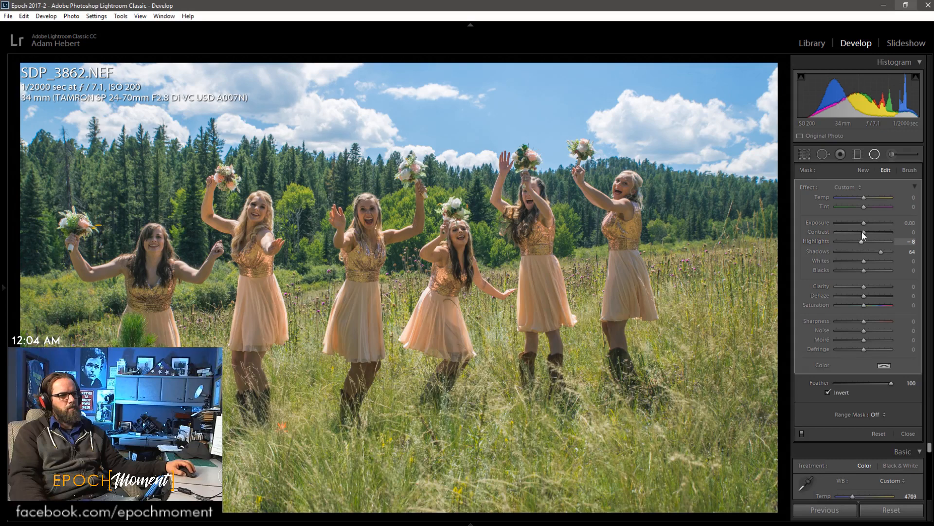
{"action": "left_click_drag", "start_coordinate": [862, 232], "coordinate": [858, 233]}
{"action": "mouse_move", "coordinate": [866, 284]}
{"action": "left_mouse_down"}
{"action": "mouse_move", "coordinate": [866, 264]}
{"action": "mouse_move", "coordinate": [861, 286]}
{"action": "left_mouse_up"}
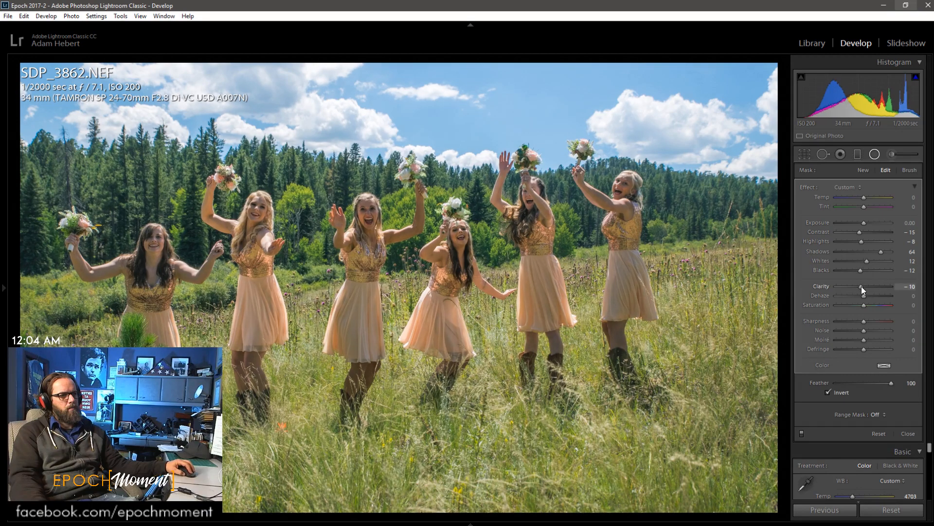
{"action": "left_click", "coordinate": [279, 217]}
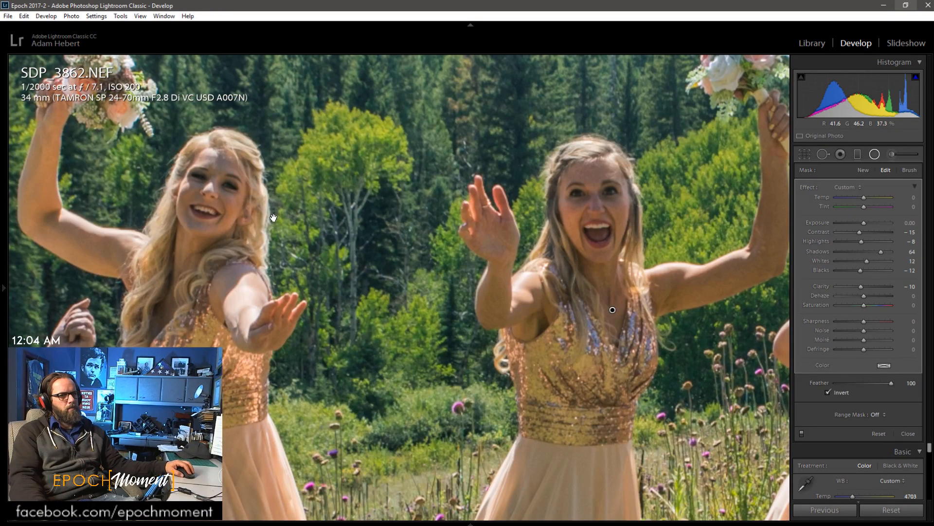
{"action": "left_click", "coordinate": [273, 218]}
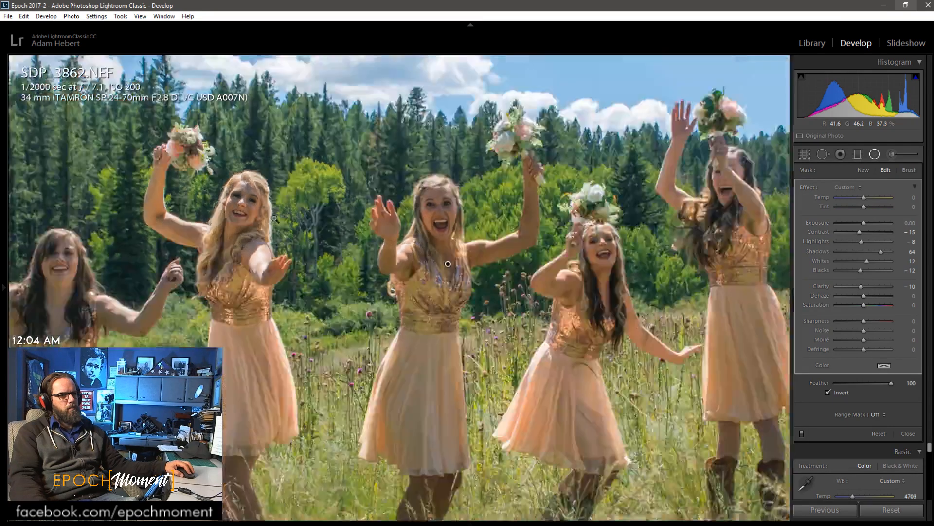
- Crop SDP_3862.NEF slightly tighter along the bottom and sides, and reposition the bridesmaids within the frame
{"action": "left_click", "coordinate": [806, 154]}
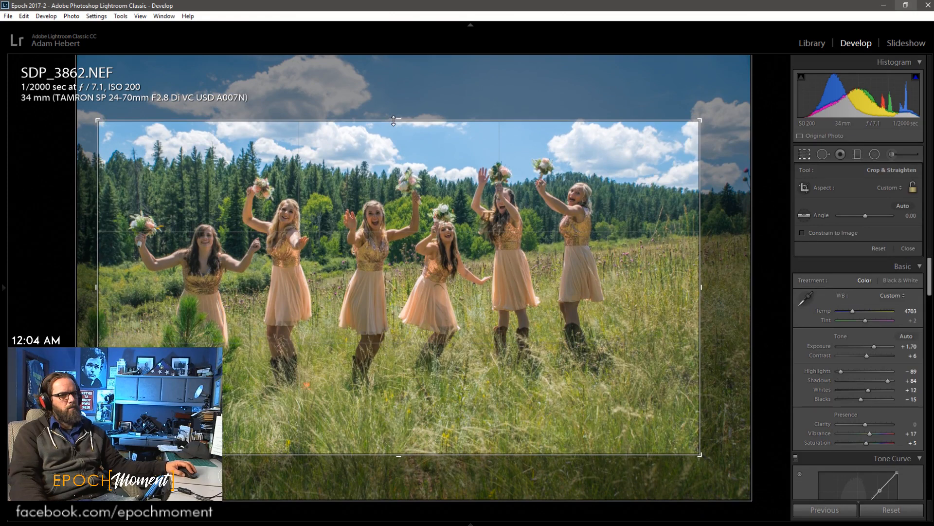
{"action": "left_click_drag", "start_coordinate": [394, 121], "coordinate": [392, 117]}
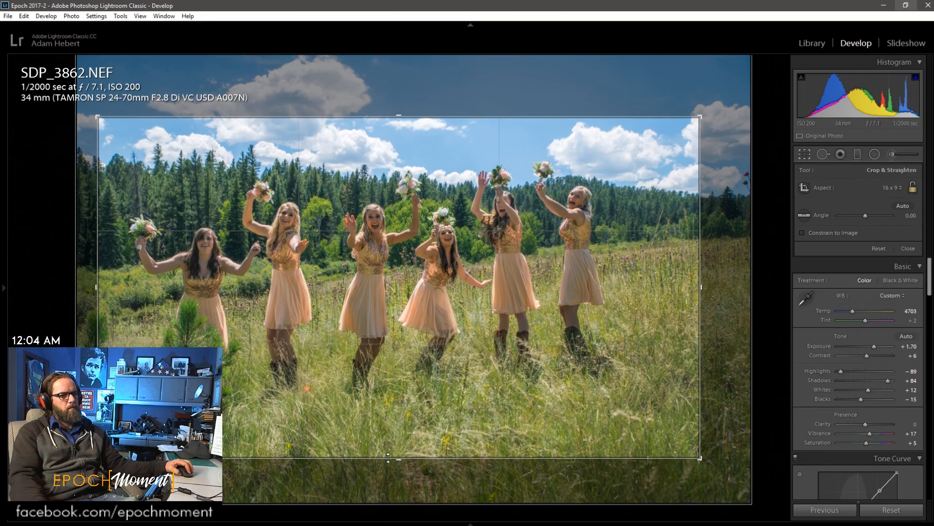
{"action": "left_click_drag", "start_coordinate": [388, 457], "coordinate": [388, 451]}
{"action": "left_click_drag", "start_coordinate": [438, 389], "coordinate": [457, 385]}
{"action": "left_click_drag", "start_coordinate": [700, 290], "coordinate": [693, 289]}
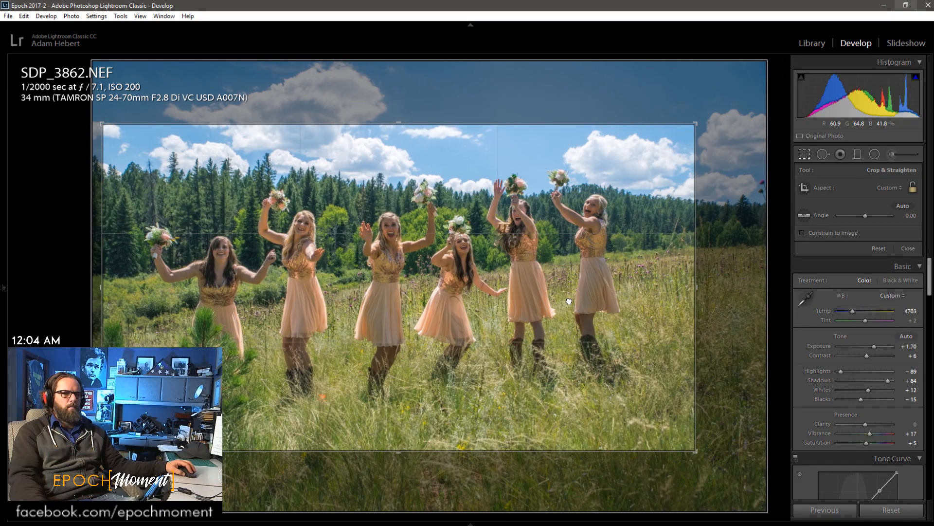
{"action": "left_click", "coordinate": [909, 249]}
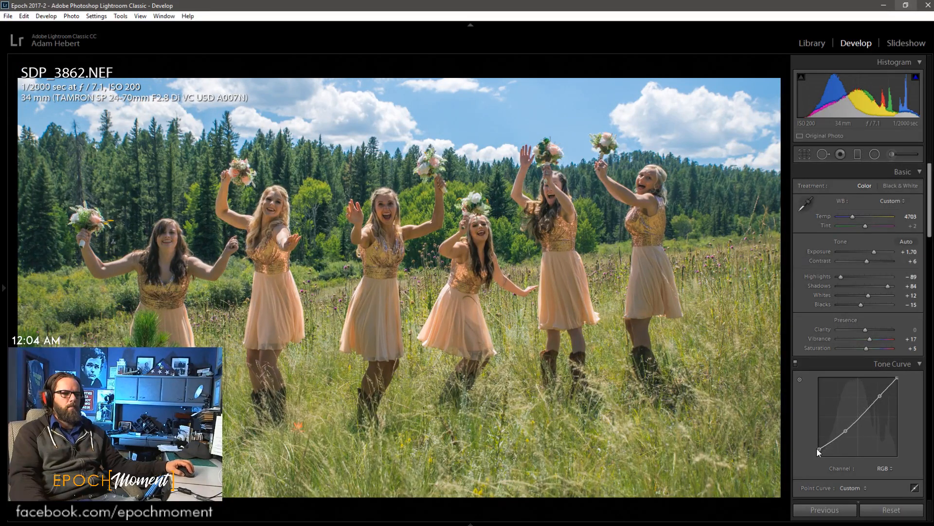
- Lift the black point of the RGB tone curve slightly and inspect the bridesmaids' faces up close
{"action": "left_click_drag", "start_coordinate": [821, 449], "coordinate": [823, 449]}
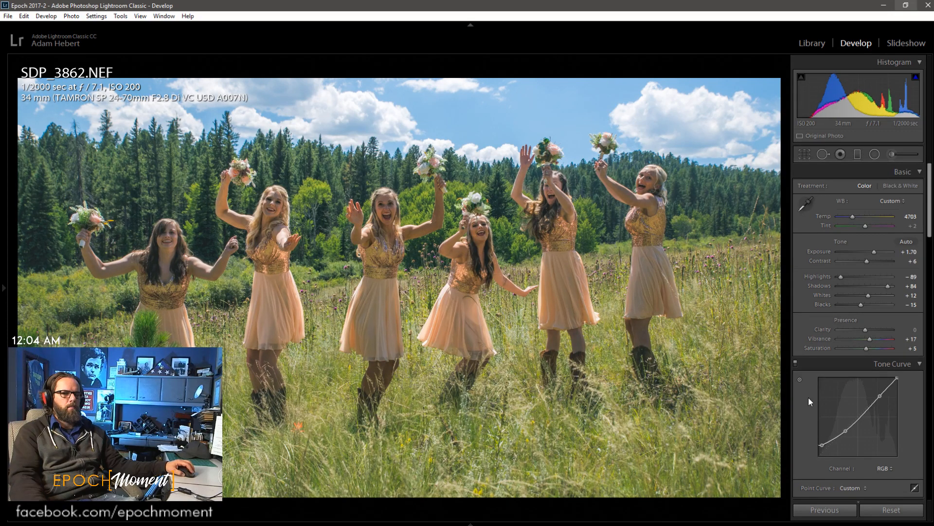
{"action": "scroll", "coordinate": [804, 439], "scroll_direction": "down", "scroll_amount": 5}
{"action": "scroll", "coordinate": [802, 402], "scroll_direction": "down", "scroll_amount": 10}
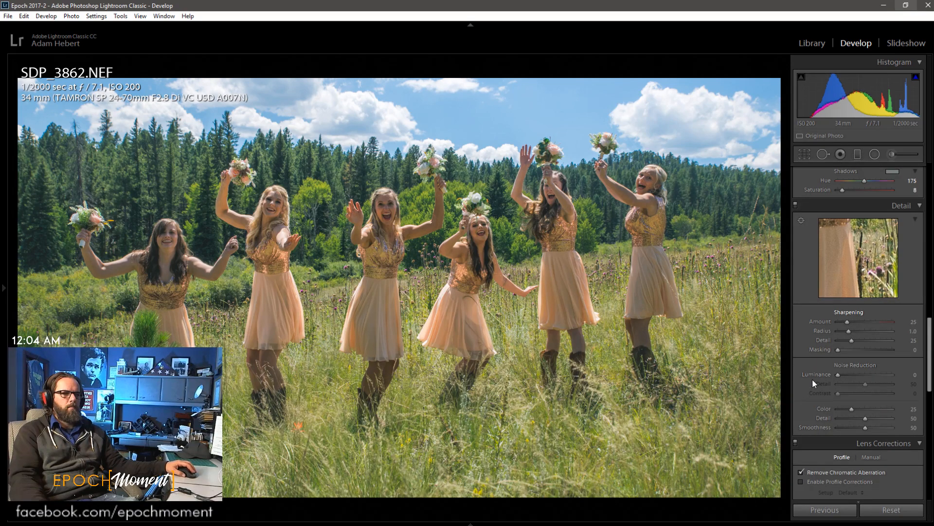
{"action": "scroll", "coordinate": [812, 379], "scroll_direction": "down", "scroll_amount": 8}
{"action": "scroll", "coordinate": [812, 384], "scroll_direction": "down", "scroll_amount": 3}
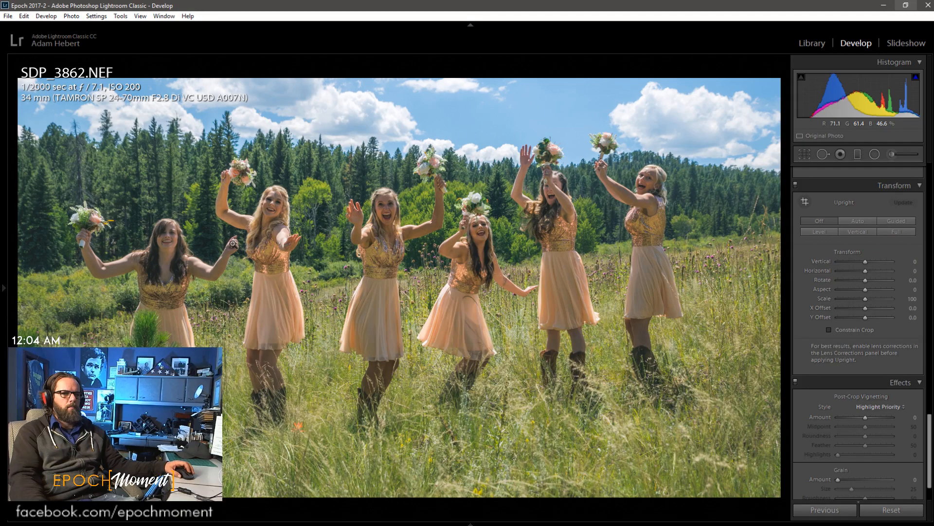
{"action": "left_click", "coordinate": [371, 220]}
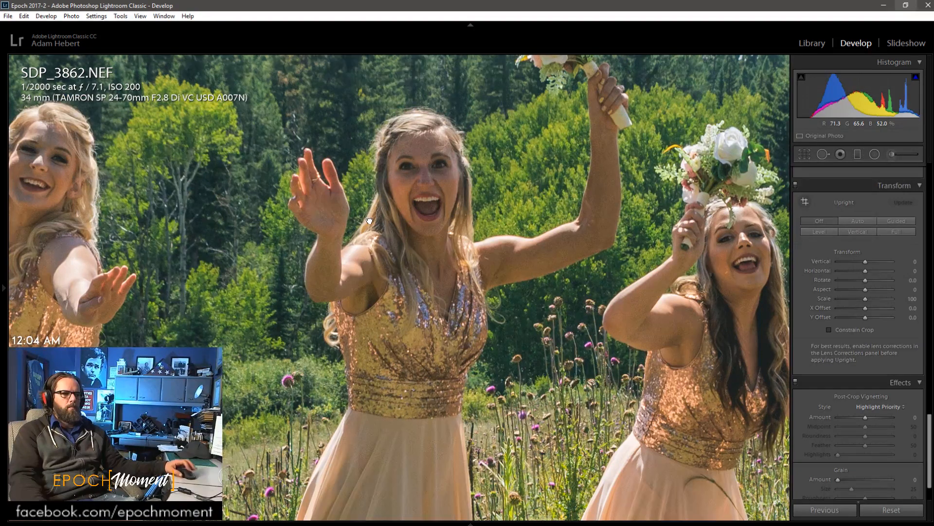
{"action": "left_click", "coordinate": [369, 220]}
- Warm the photo's white balance to a temperature of 4793 and set the exposure to +1.80
{"action": "scroll", "coordinate": [811, 361], "scroll_direction": "up", "scroll_amount": 8}
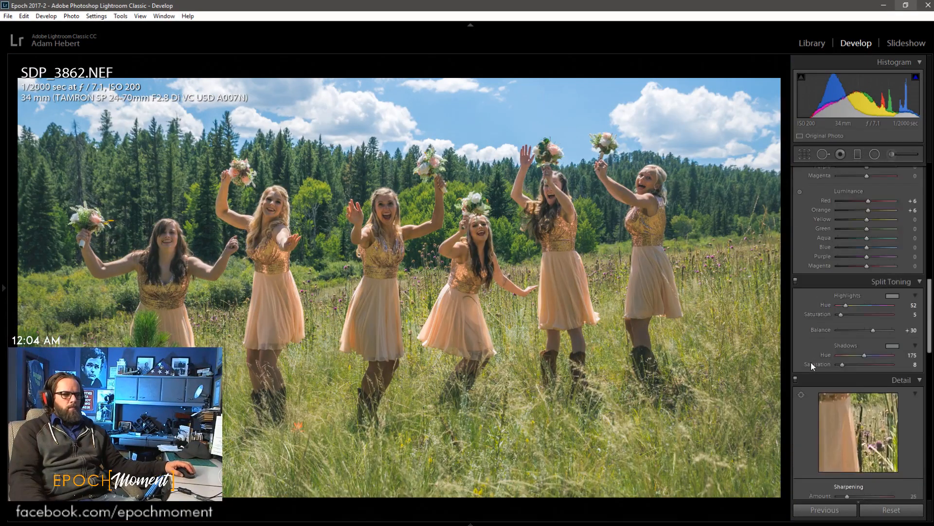
{"action": "scroll", "coordinate": [810, 361], "scroll_direction": "up", "scroll_amount": 10}
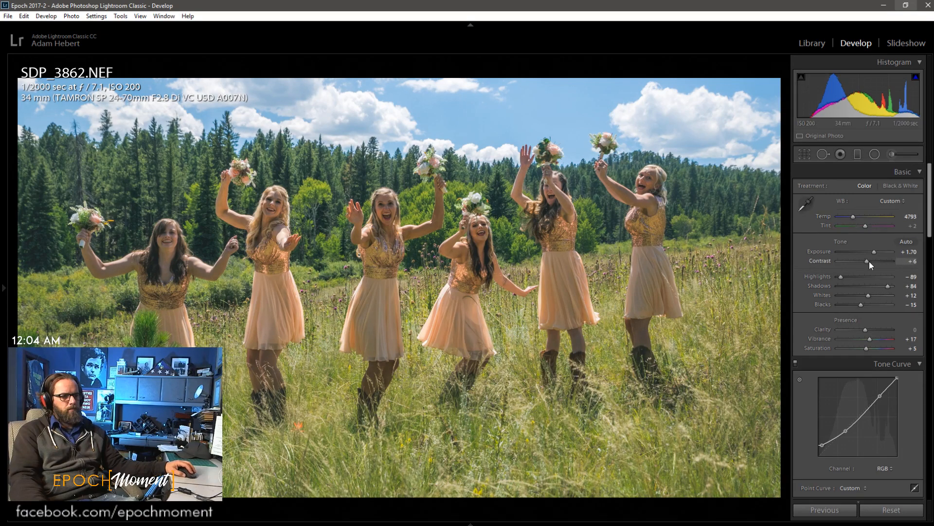
{"action": "key", "text": "Up"}
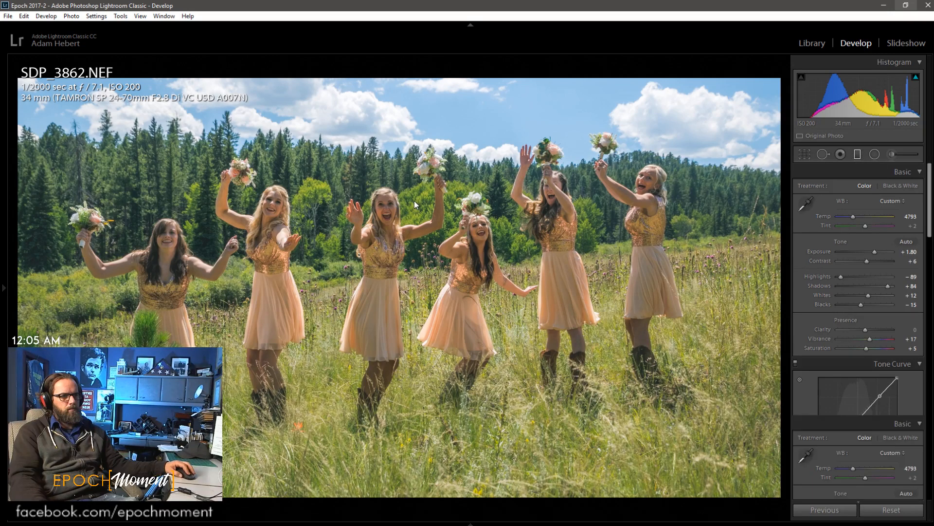
- Add a graduated filter over the sky with saturation reset to 0 and a luminance range mask of 81/100
{"action": "key", "text": "m"}
{"action": "left_click_drag", "start_coordinate": [415, 170], "coordinate": [413, 201]}
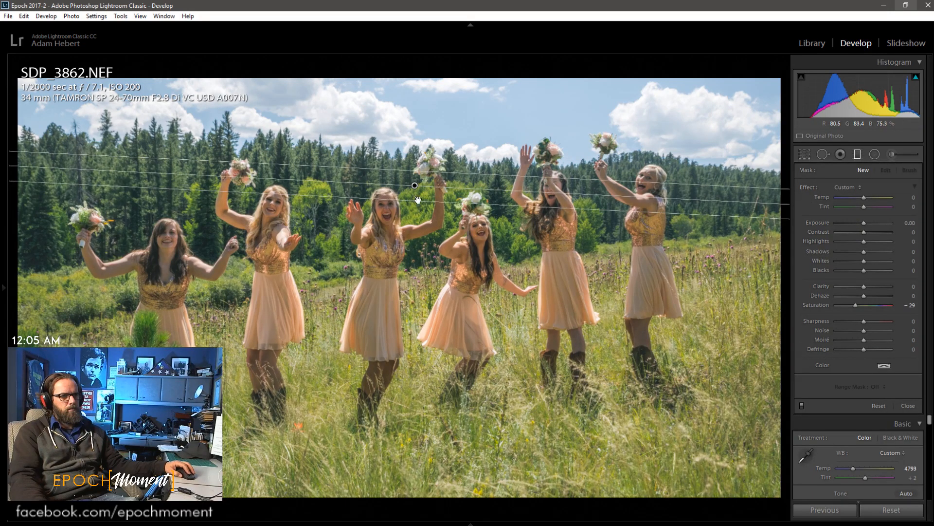
{"action": "double_click", "coordinate": [855, 305]}
{"action": "left_click", "coordinate": [879, 387]}
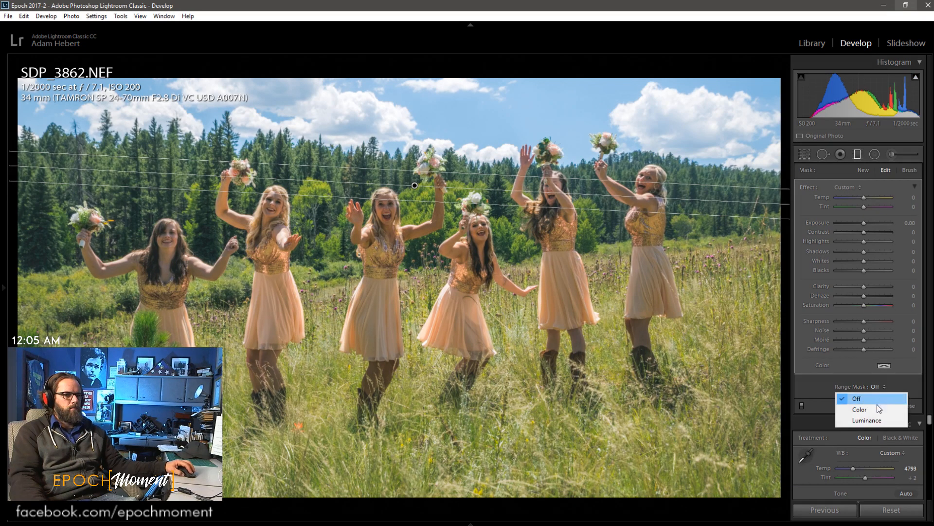
{"action": "left_click", "coordinate": [873, 420]}
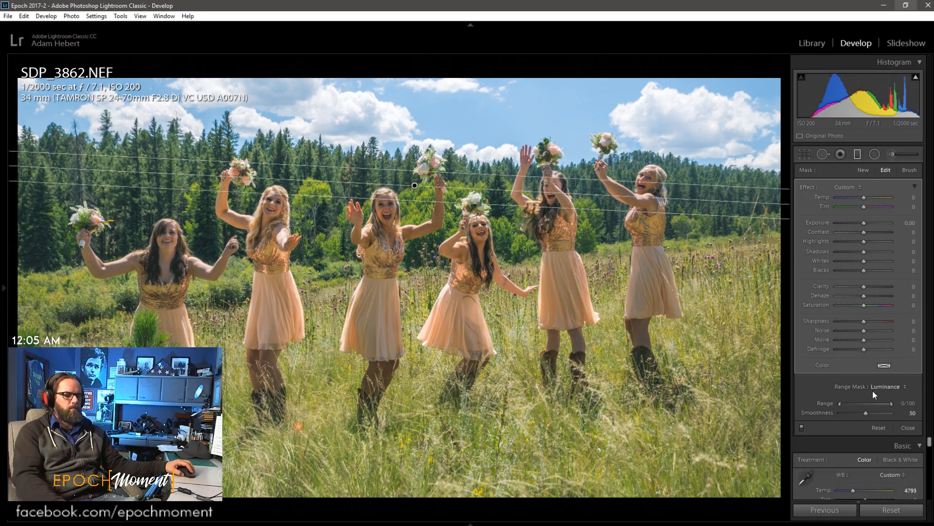
{"action": "left_click_drag", "start_coordinate": [864, 404], "coordinate": [852, 403]}
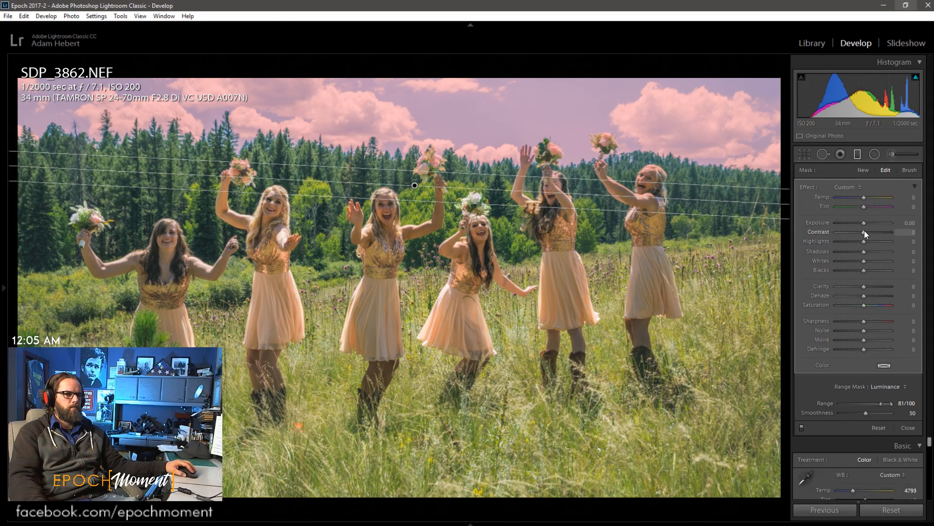
- Set the sky's graduated filter to exposure −0.47, contrast 14, highlights −44, shadows 53, clarity 12 and saturation 21, with the mask overlay hidden
{"action": "left_click_drag", "start_coordinate": [866, 223], "coordinate": [863, 224]}
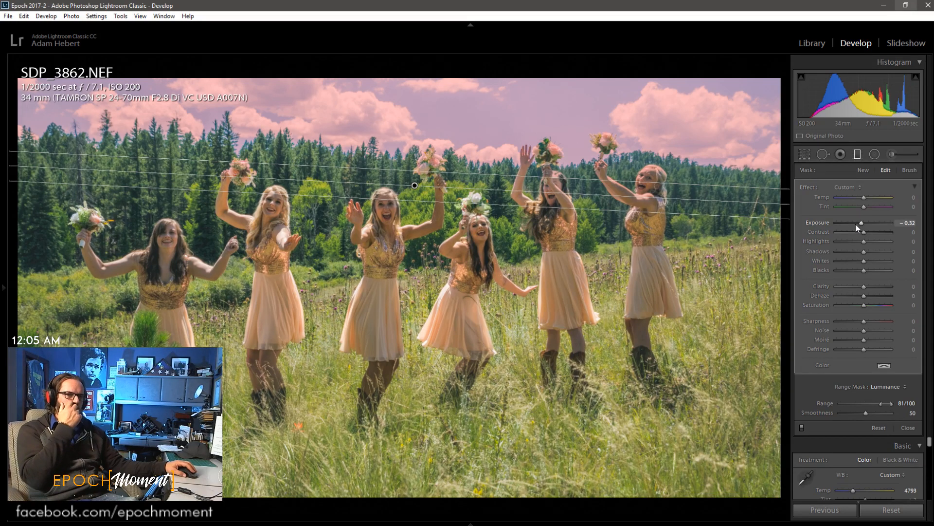
{"action": "key", "text": "o"}
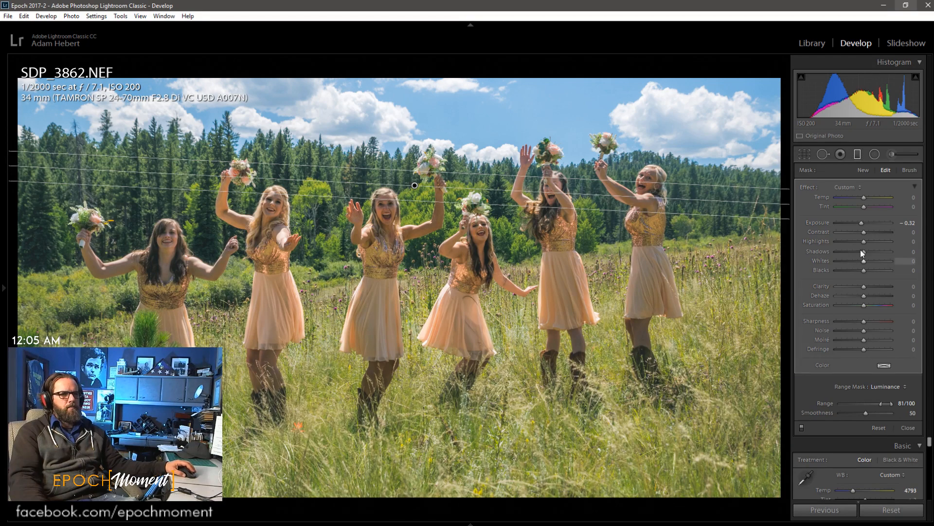
{"action": "left_click", "coordinate": [868, 232]}
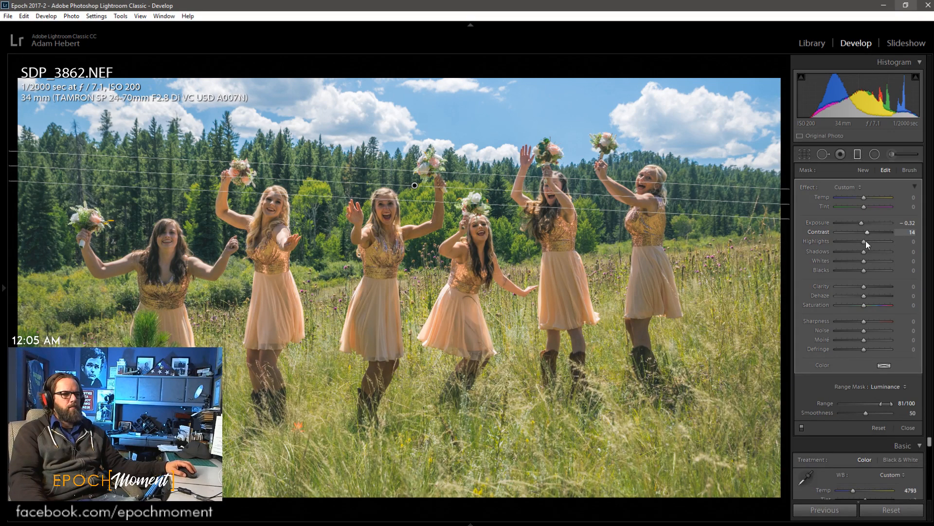
{"action": "left_click_drag", "start_coordinate": [866, 241], "coordinate": [853, 241]}
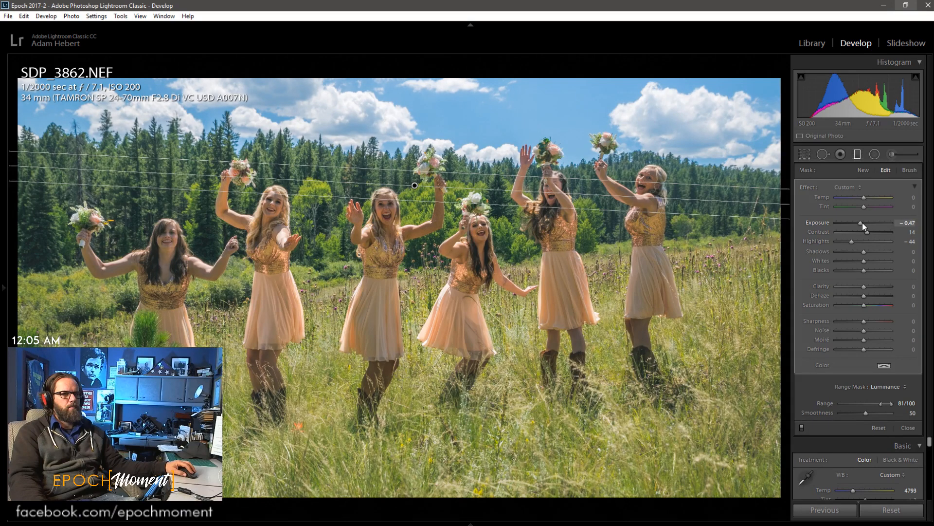
{"action": "left_click_drag", "start_coordinate": [862, 223], "coordinate": [879, 252]}
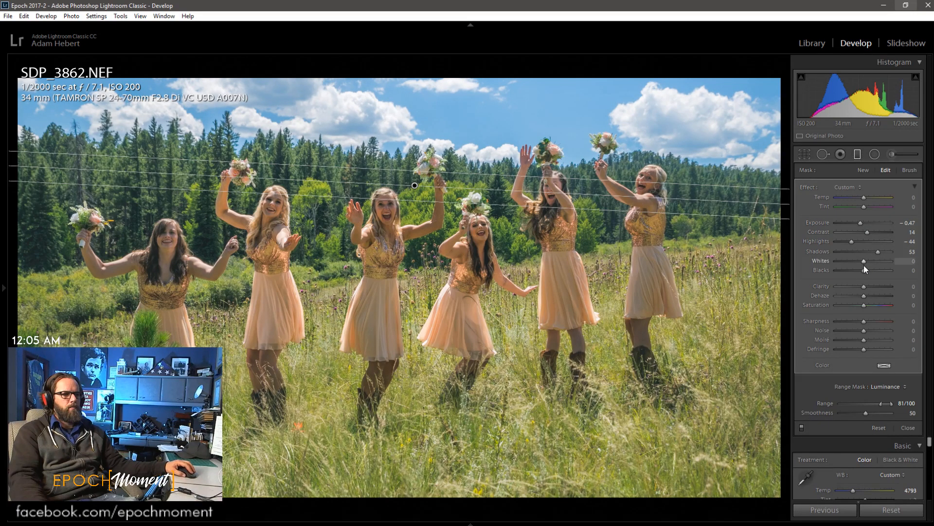
{"action": "left_click_drag", "start_coordinate": [865, 287], "coordinate": [861, 286]}
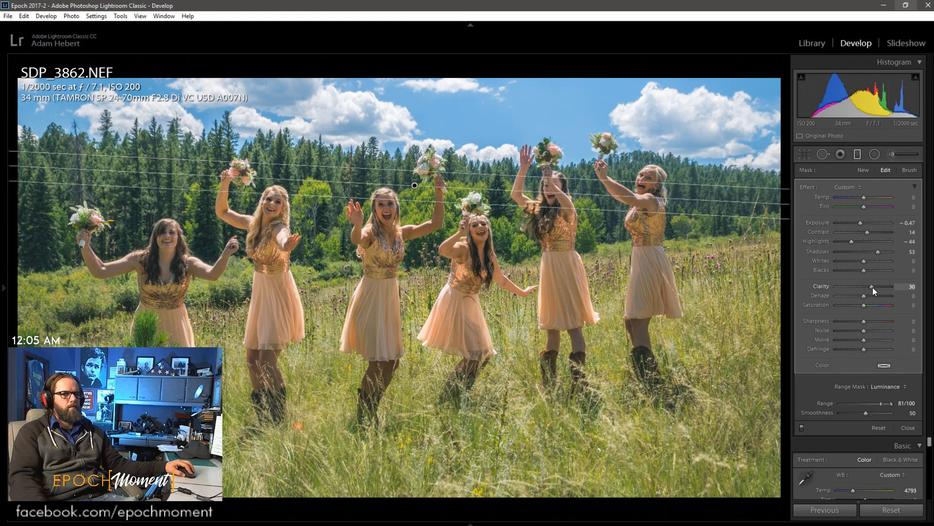
{"action": "left_click_drag", "start_coordinate": [868, 287], "coordinate": [869, 305]}
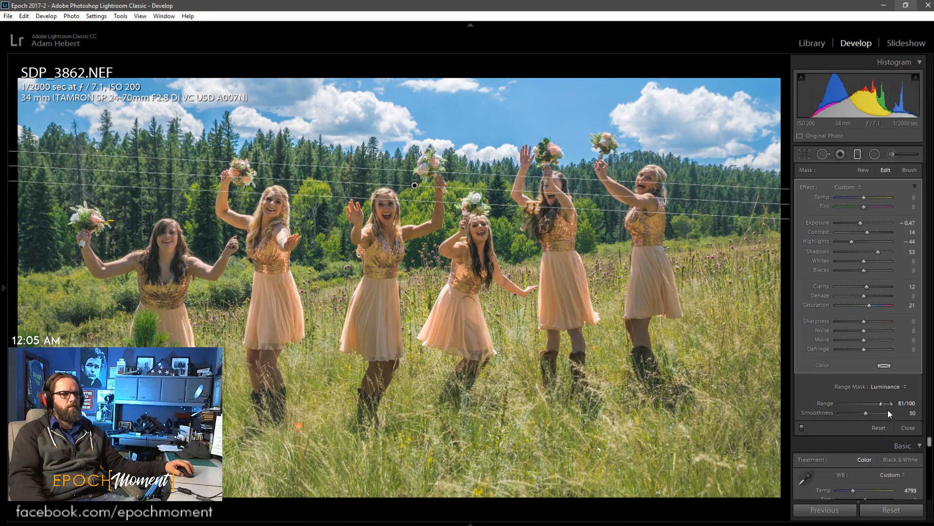
{"action": "left_click", "coordinate": [908, 427]}
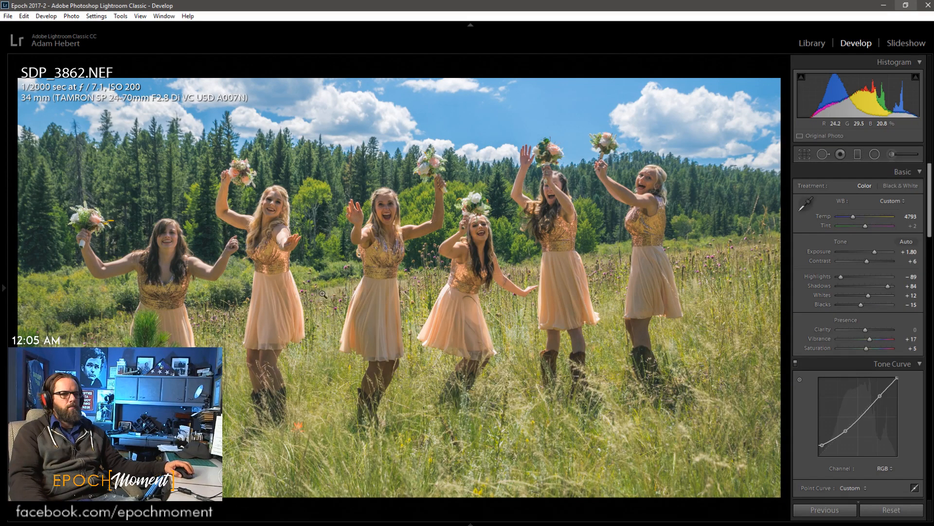
- Brighten the skin and dress tones by setting the HSL luminance of red to +40 and orange to +26
{"action": "scroll", "coordinate": [806, 420], "scroll_direction": "down", "scroll_amount": 10}
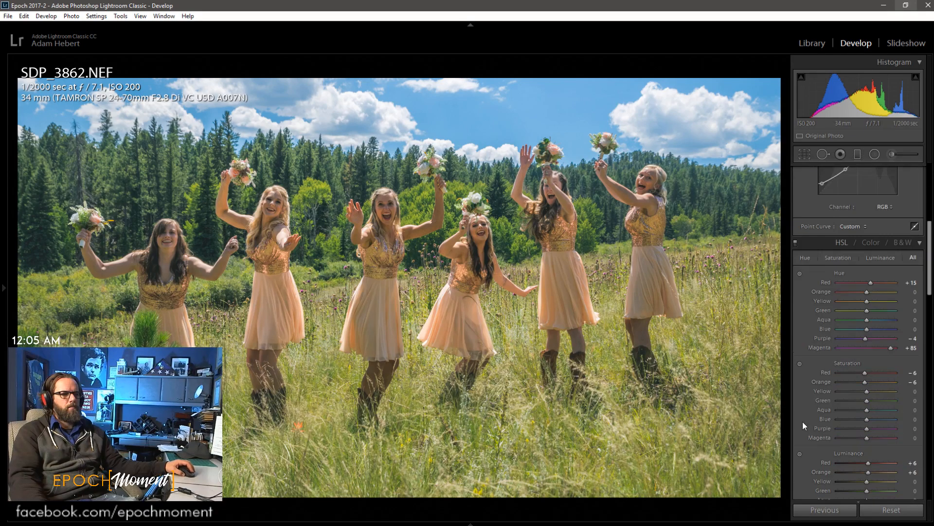
{"action": "left_click_drag", "start_coordinate": [869, 298], "coordinate": [870, 291]}
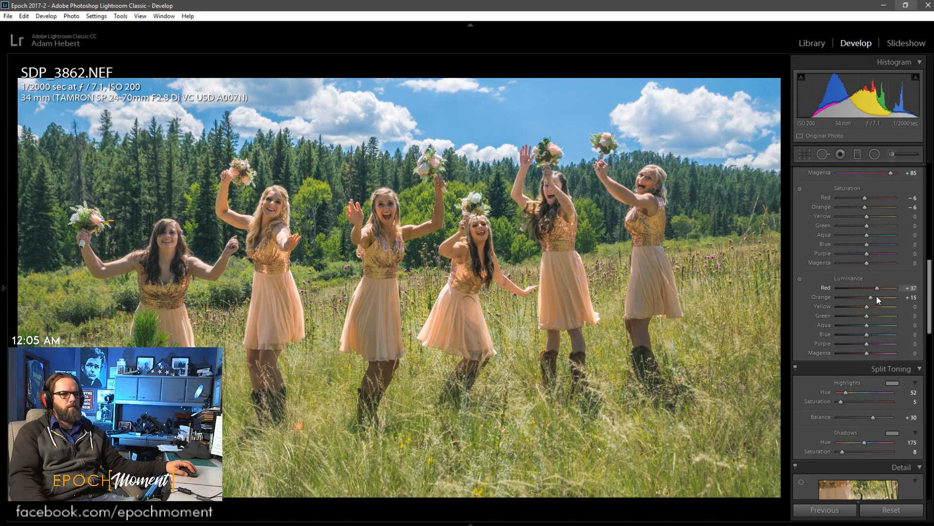
{"action": "left_click_drag", "start_coordinate": [873, 296], "coordinate": [874, 298]}
- Add an inverted radial filter with feather 100 around the leftmost bridesmaid and reset its saturation to 0
{"action": "key", "text": "shift+m"}
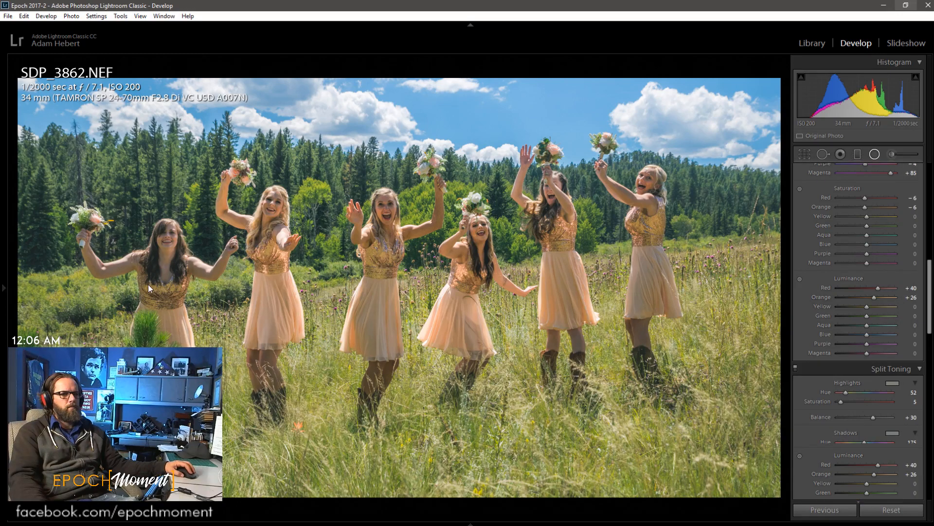
{"action": "left_click_drag", "start_coordinate": [247, 444], "coordinate": [246, 444]}
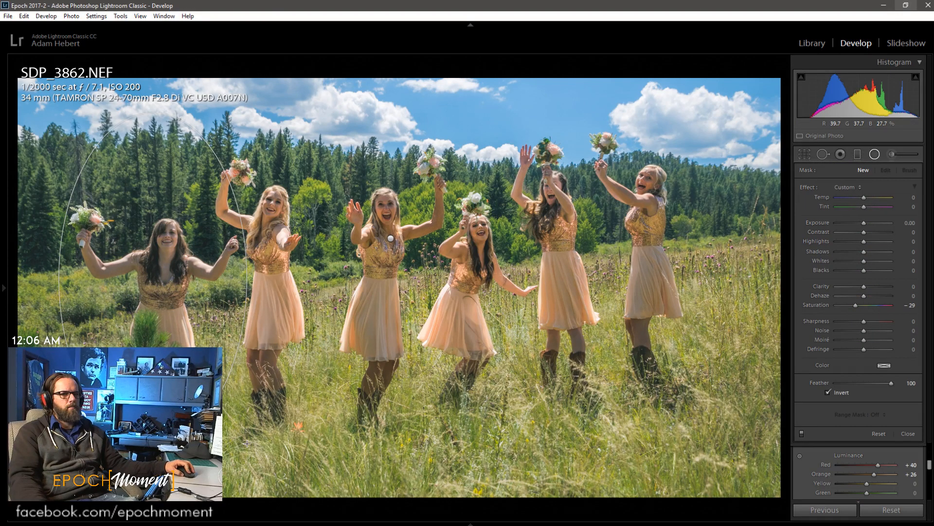
{"action": "double_click", "coordinate": [857, 305]}
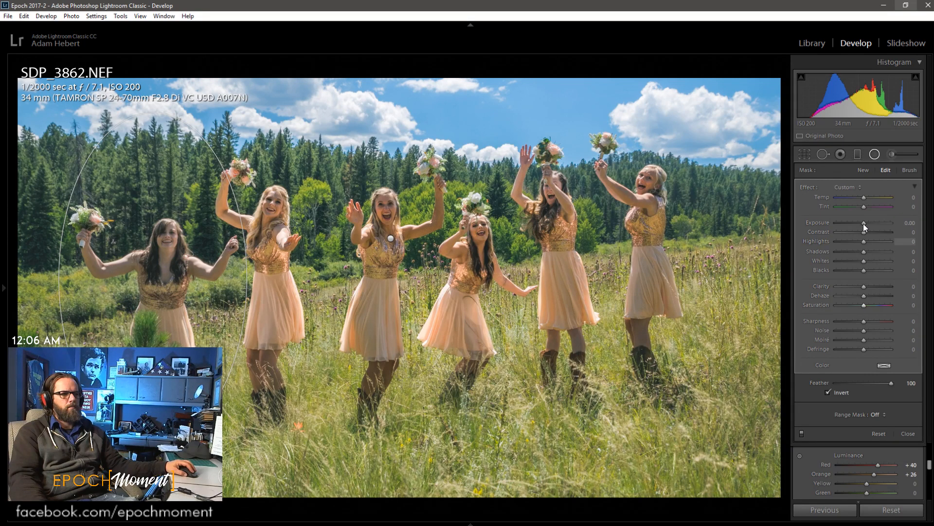
- Set the leftmost bridesmaid's radial filter to exposure 0.14, contrast −5, shadows 41, whites 10, blacks −6 and clarity 14
{"action": "left_click_drag", "start_coordinate": [863, 223], "coordinate": [863, 271]}
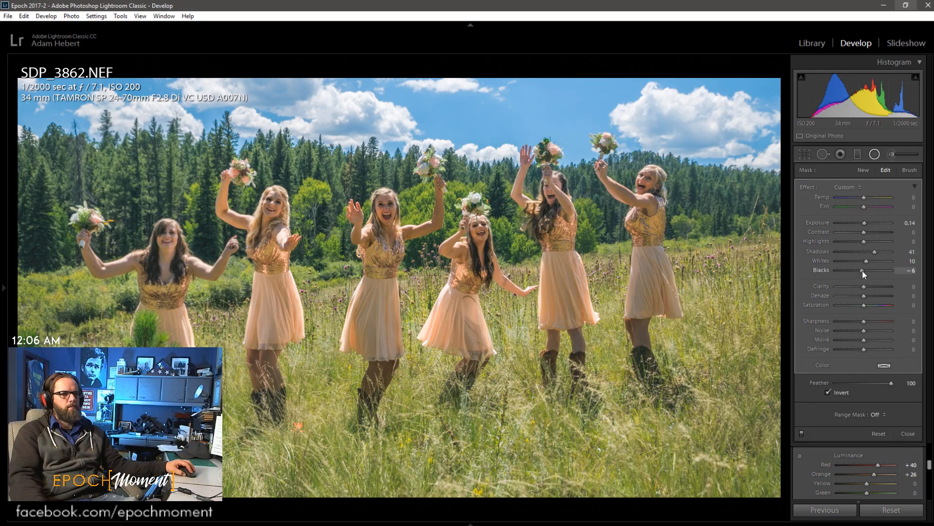
{"action": "left_click_drag", "start_coordinate": [863, 232], "coordinate": [863, 232]}
{"action": "left_click_drag", "start_coordinate": [864, 286], "coordinate": [869, 286]}
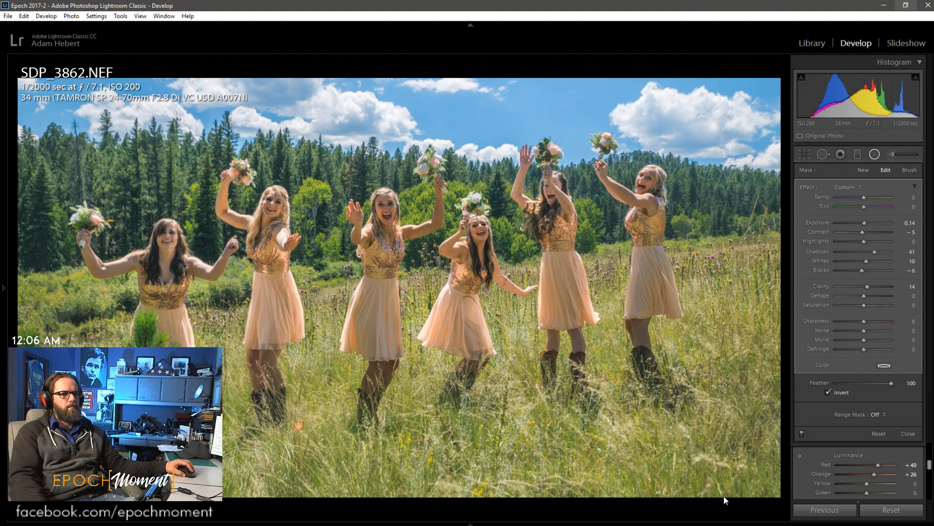
{"action": "left_click", "coordinate": [913, 436]}
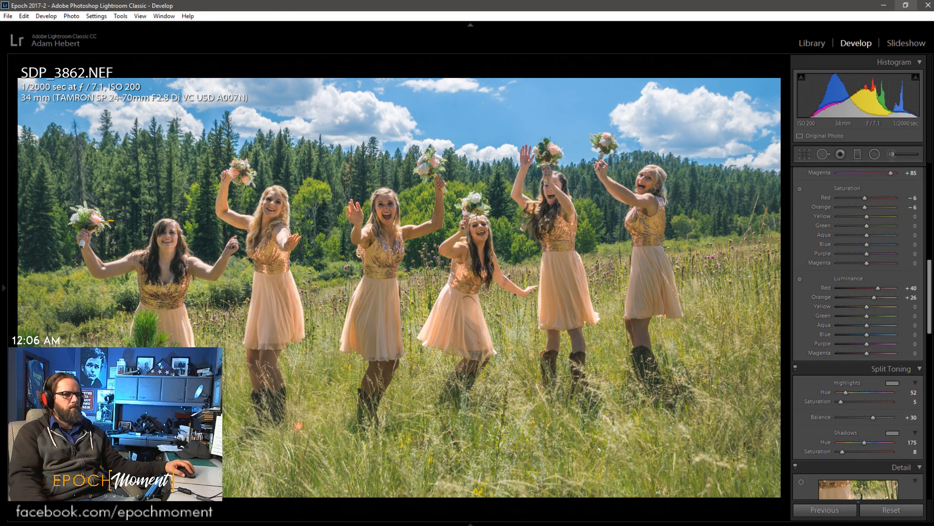
- Inspect the rightmost bridesmaid's face up close in SDP_3869.NEF and compare that photo's look with SDP_3862.NEF
{"action": "key", "text": "Right"}
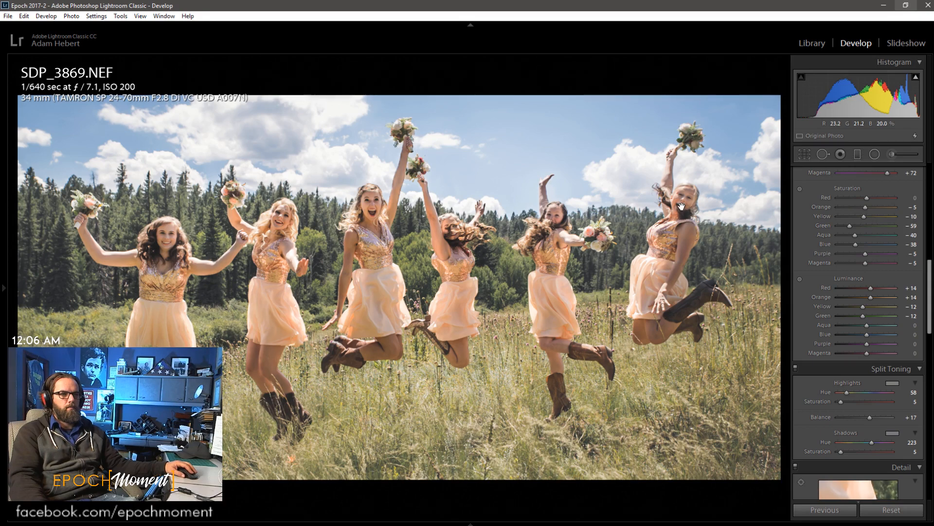
{"action": "left_click", "coordinate": [681, 207]}
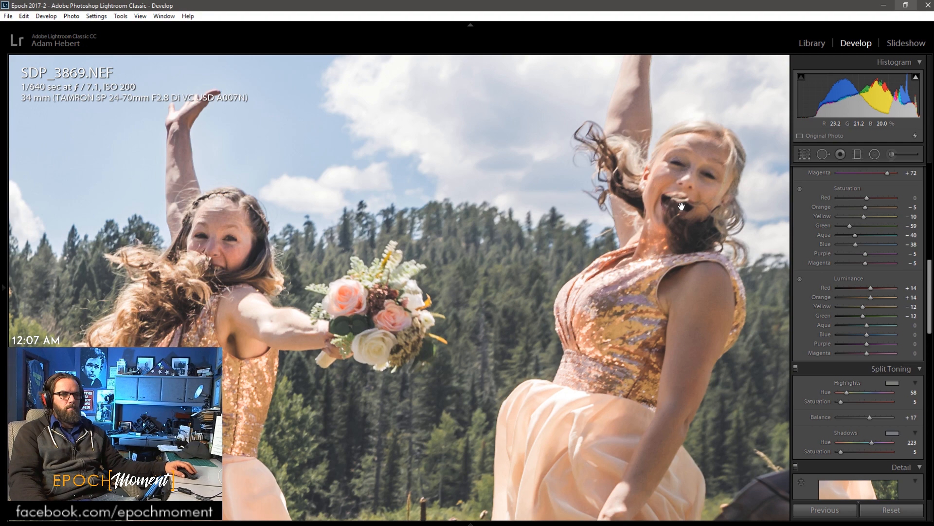
{"action": "left_click", "coordinate": [681, 206]}
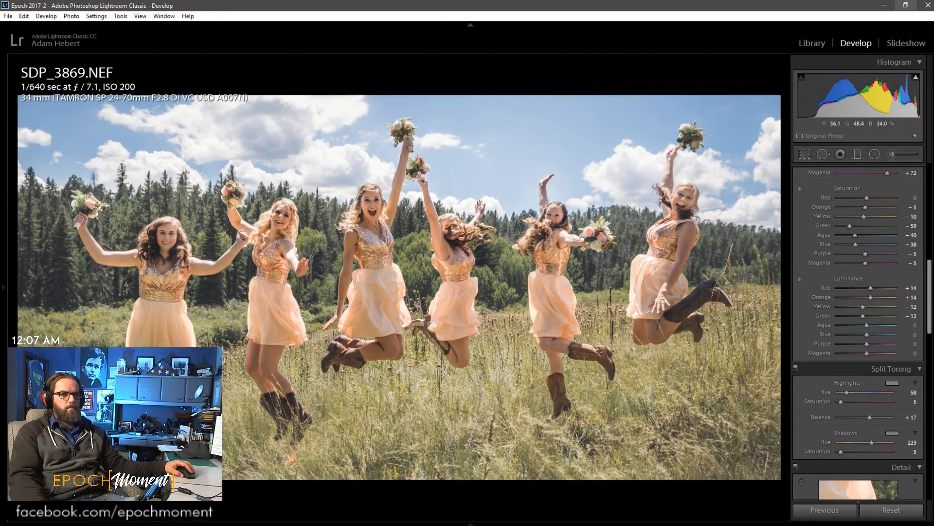
{"action": "key", "text": "Left"}
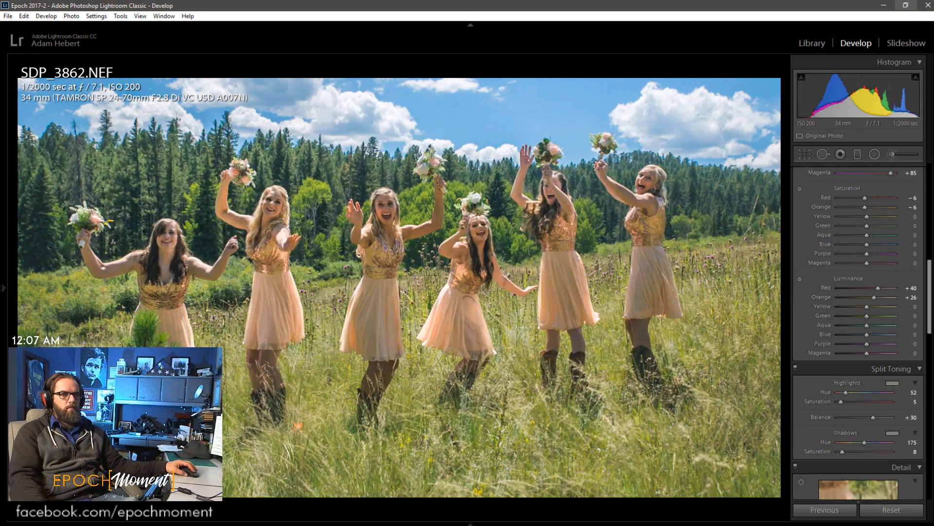
- Apply the settings of SDP_3862.NEF to SDP_3863.NEF, with exposure at +1.05 and highlights at −78
{"action": "key", "text": "Right"}
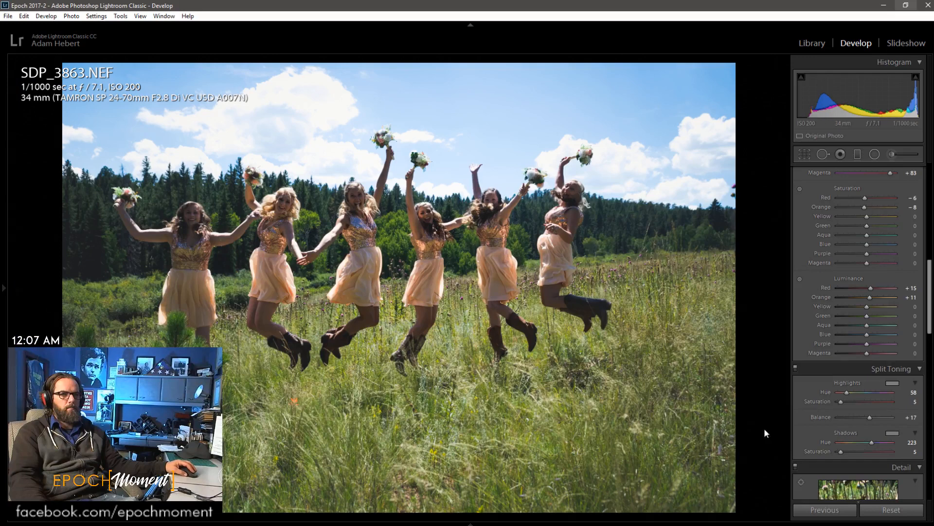
{"action": "left_click", "coordinate": [825, 510]}
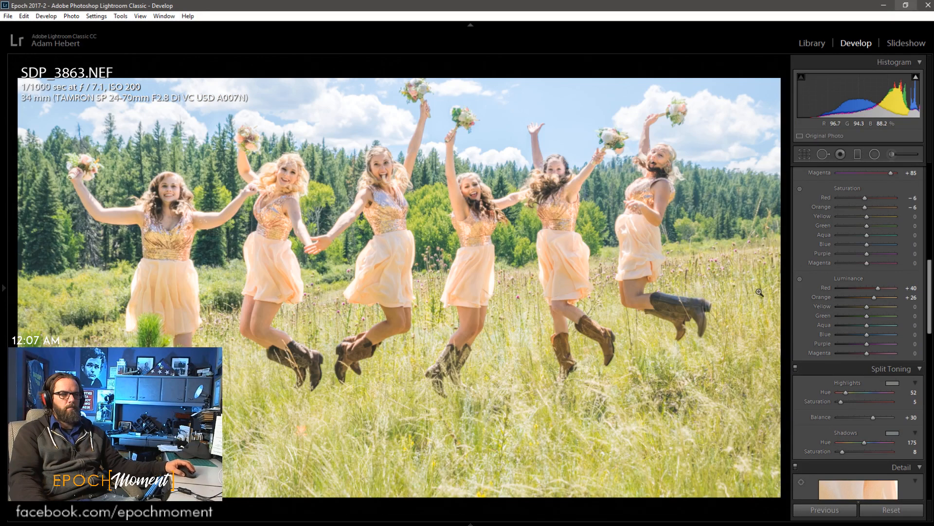
{"action": "scroll", "coordinate": [812, 304], "scroll_direction": "up", "scroll_amount": 10}
{"action": "left_click_drag", "start_coordinate": [875, 252], "coordinate": [872, 257]}
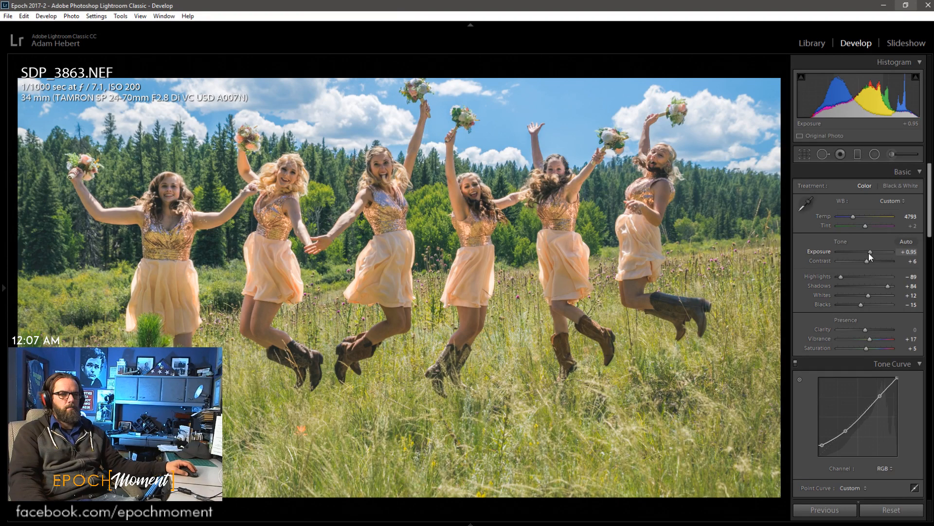
{"action": "left_click_drag", "start_coordinate": [870, 253], "coordinate": [871, 254]}
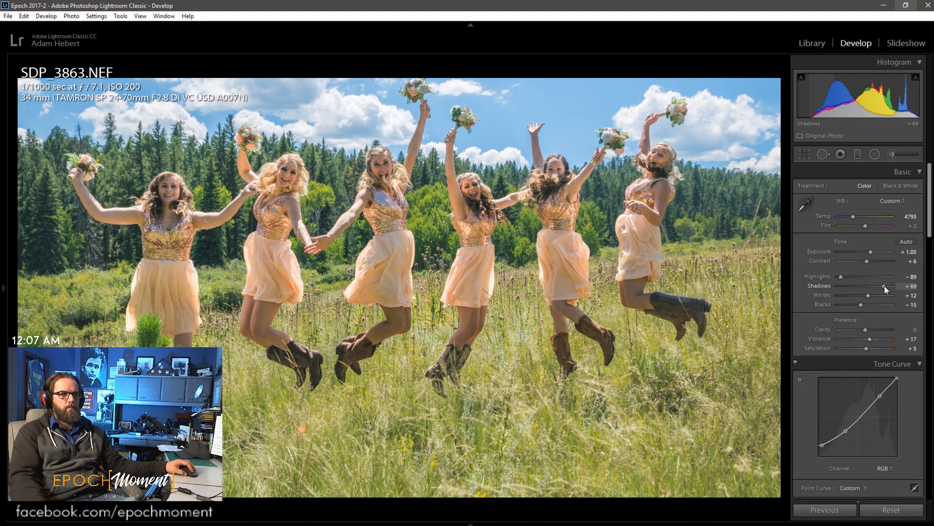
{"action": "left_click_drag", "start_coordinate": [843, 277], "coordinate": [846, 276]}
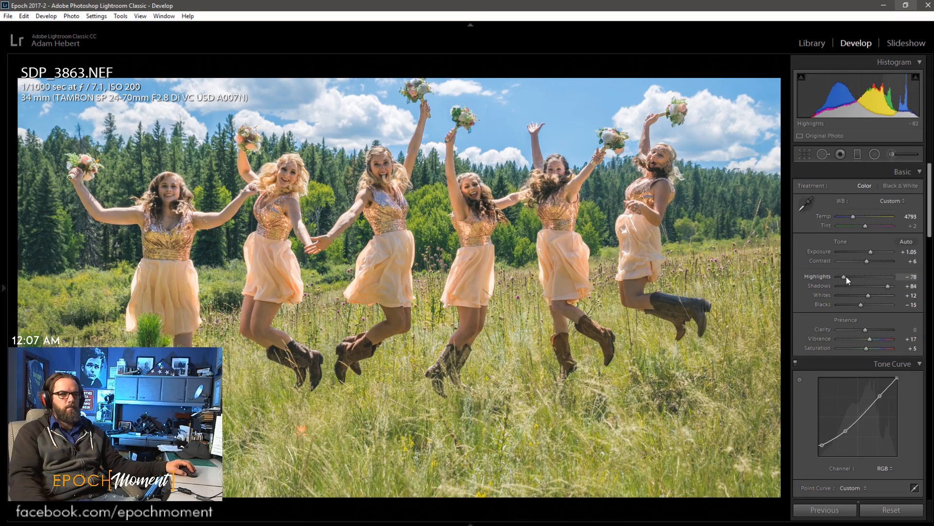
- Shift the crop of SDP_3863.NEF upward to leave more sky above the raised bouquets
{"action": "key", "text": "r"}
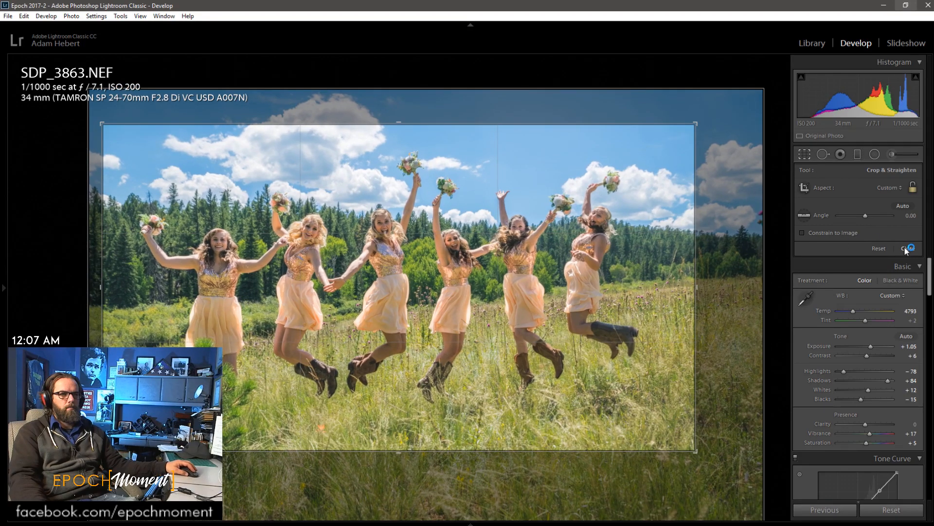
{"action": "key", "text": "Return"}
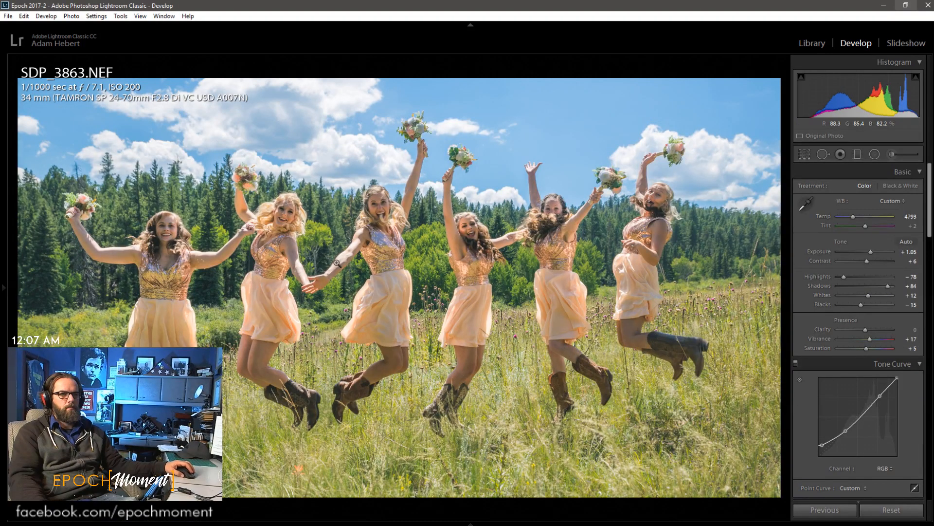
- Apply the previous settings to SDP_3864.NEF, with exposure +0.14, contrast +21, highlights −89, shadows +69, whites +5 and blacks −3
{"action": "key", "text": "Right"}
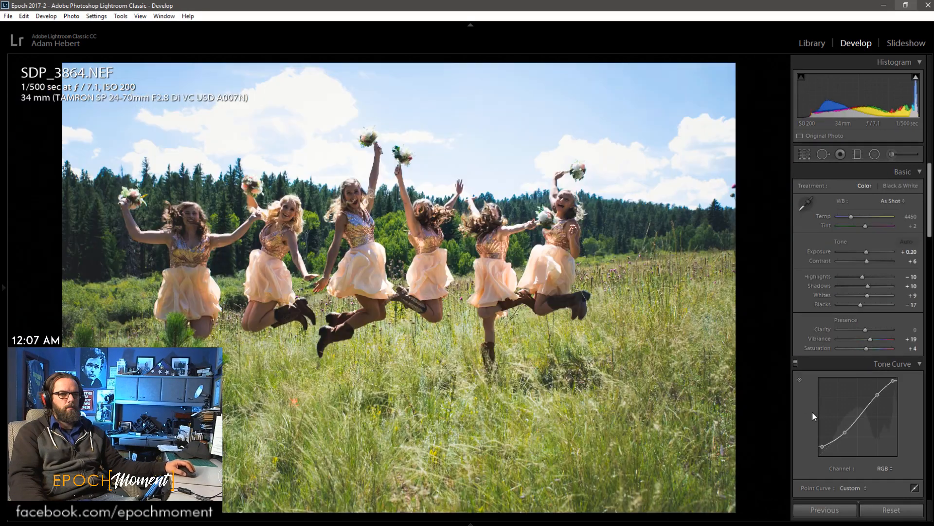
{"action": "left_click", "coordinate": [826, 510]}
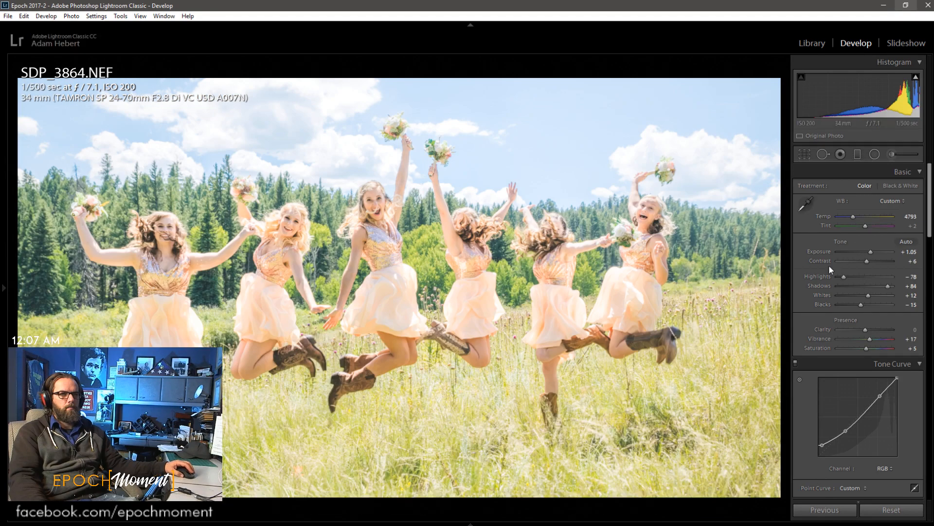
{"action": "left_click_drag", "start_coordinate": [869, 252], "coordinate": [867, 257]}
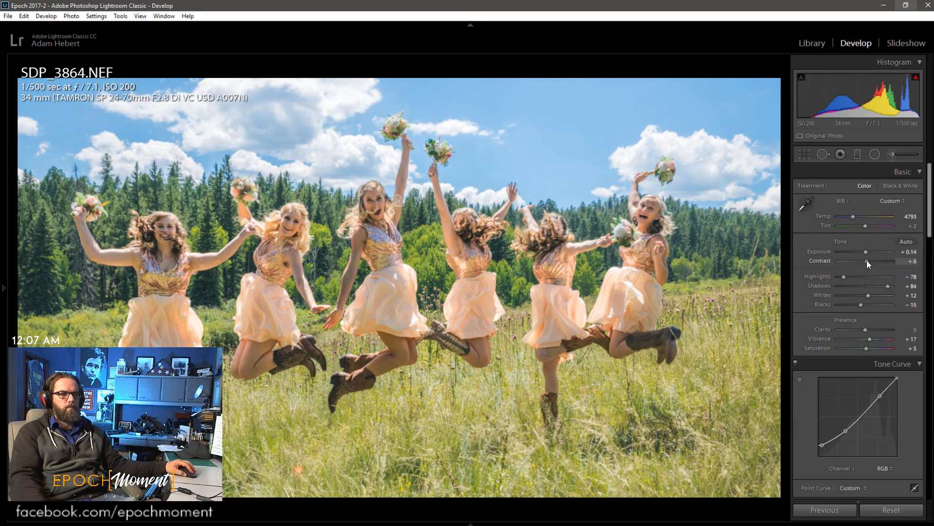
{"action": "left_click_drag", "start_coordinate": [867, 260], "coordinate": [884, 286]}
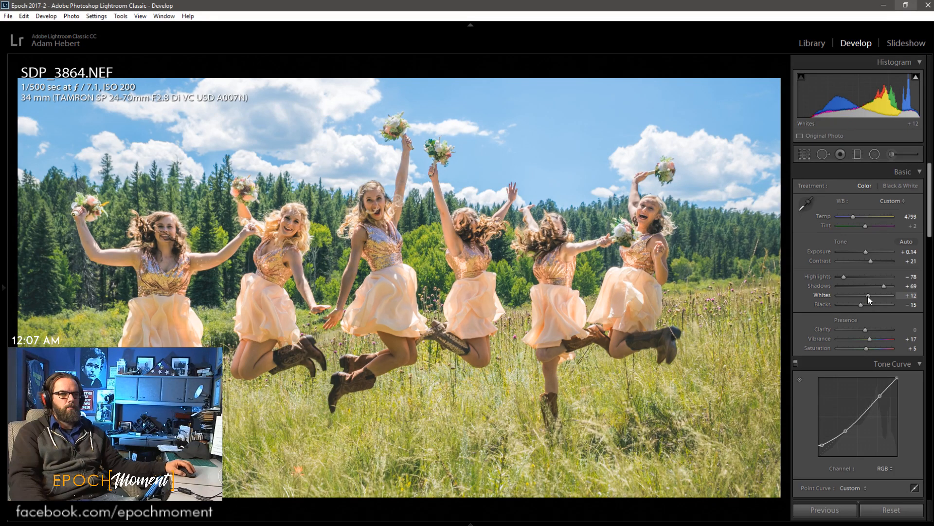
{"action": "left_click_drag", "start_coordinate": [869, 296], "coordinate": [852, 278]}
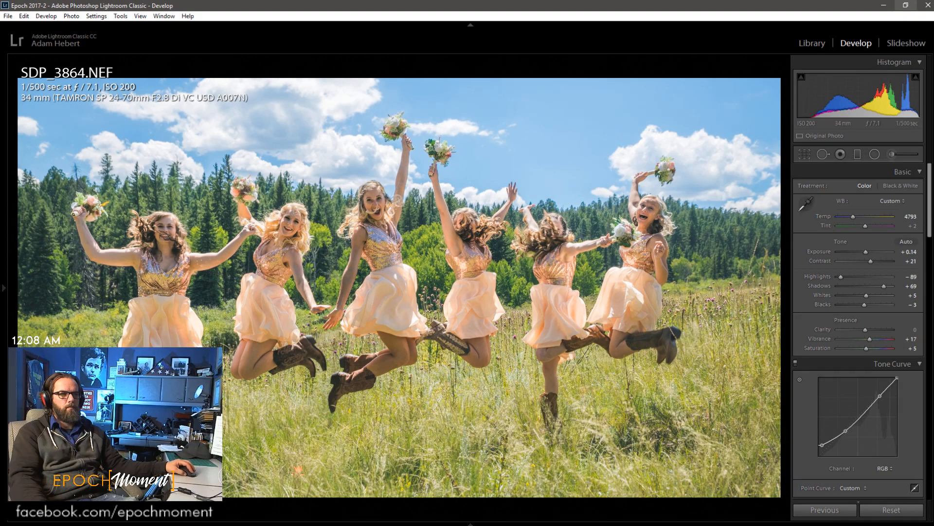
- Create a virtual copy of SDP_3869.NEF and apply the settings of SDP_3864.NEF to the original photo
{"action": "key", "text": "Right"}
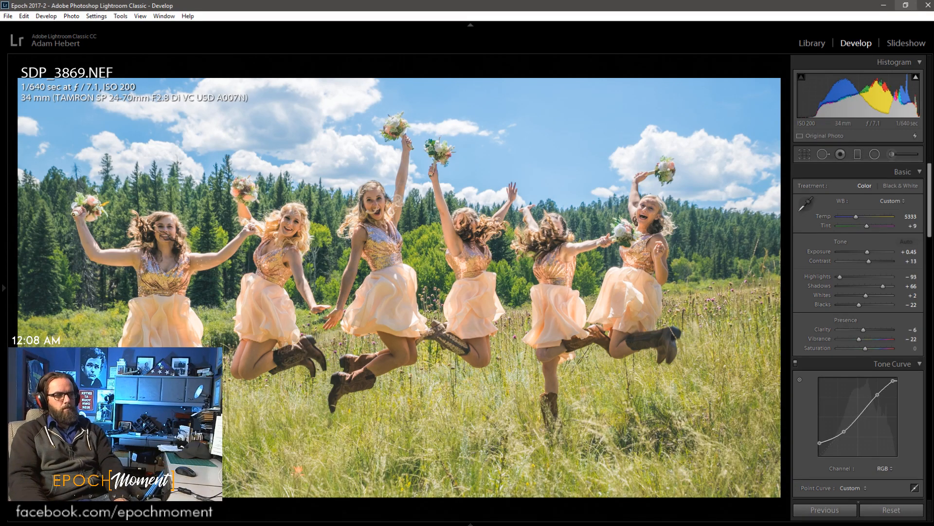
{"action": "key", "text": "ctrl+apostrophe"}
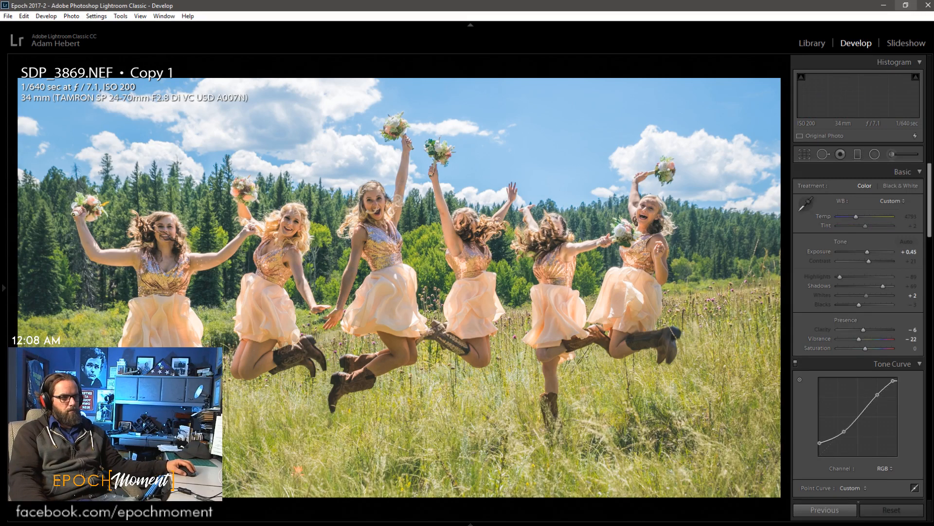
{"action": "key", "text": "Left"}
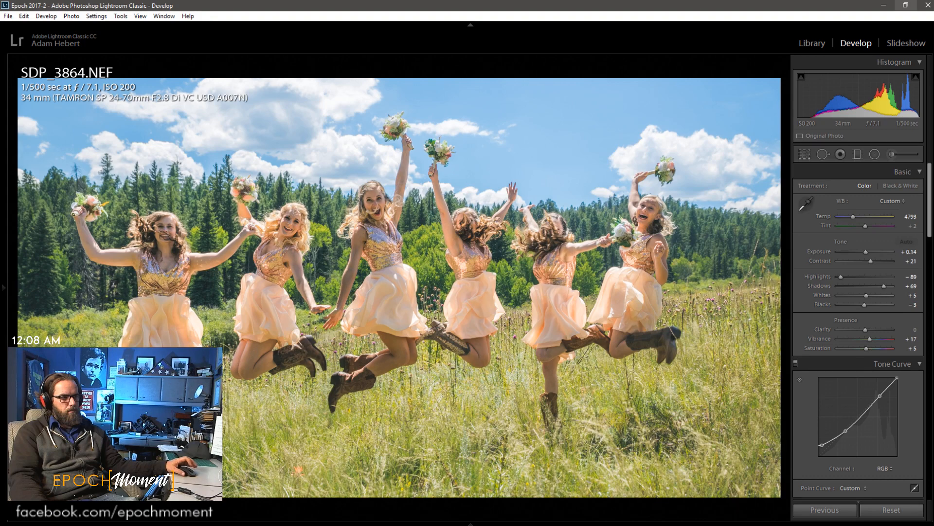
{"action": "key", "text": "Right"}
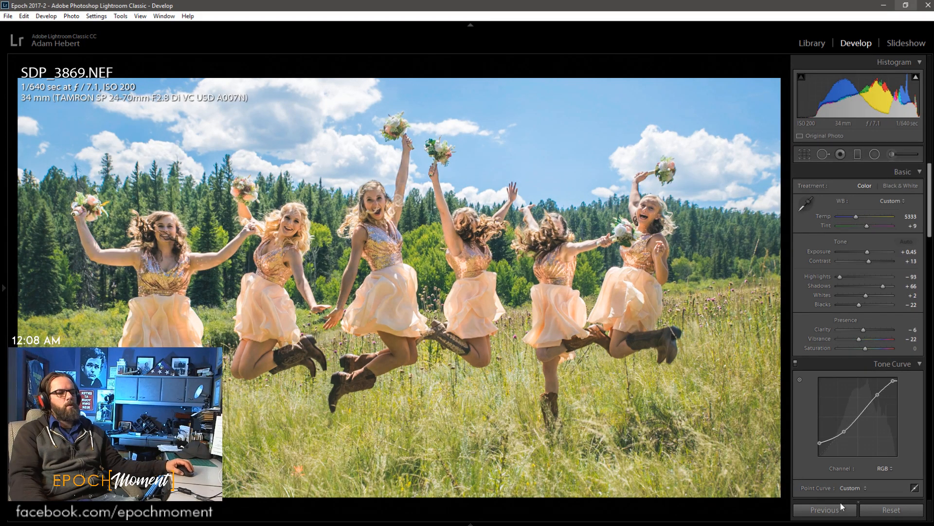
{"action": "left_click", "coordinate": [826, 511]}
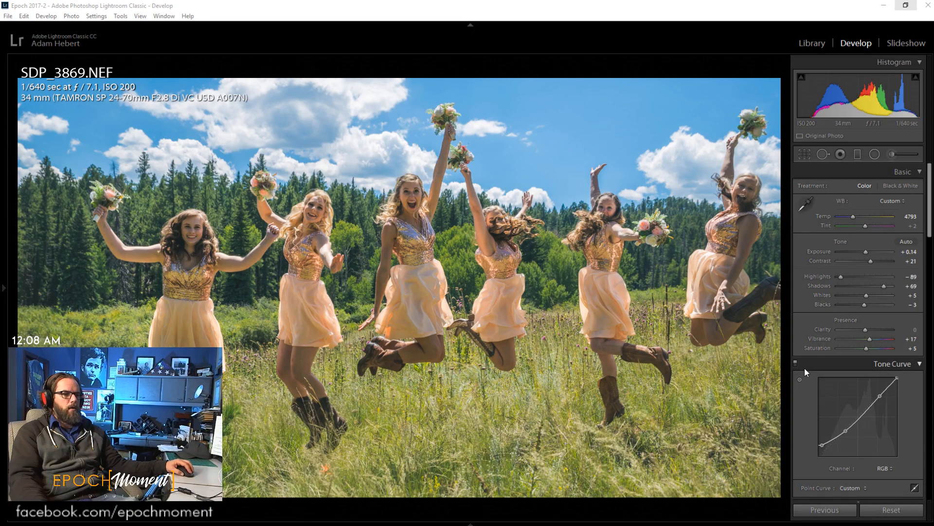
{"action": "left_click", "coordinate": [787, 393]}
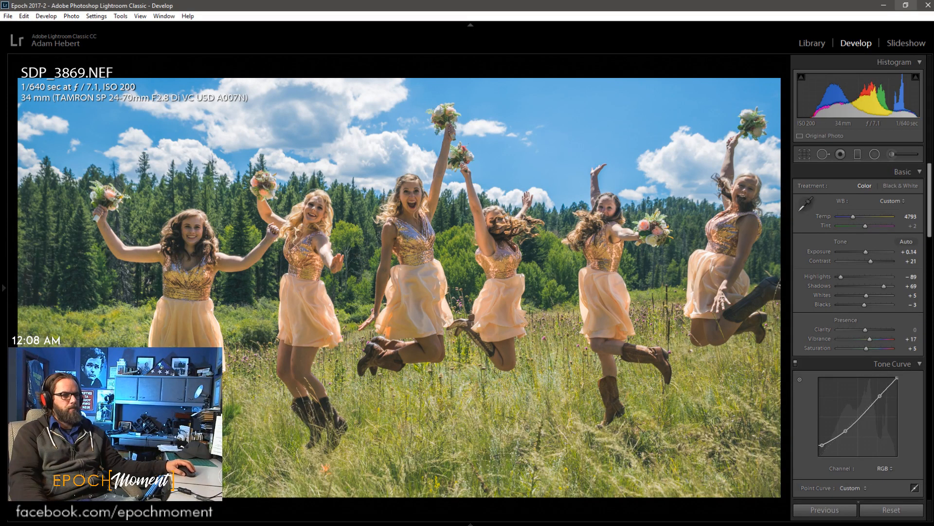
{"action": "left_click", "coordinate": [830, 510]}
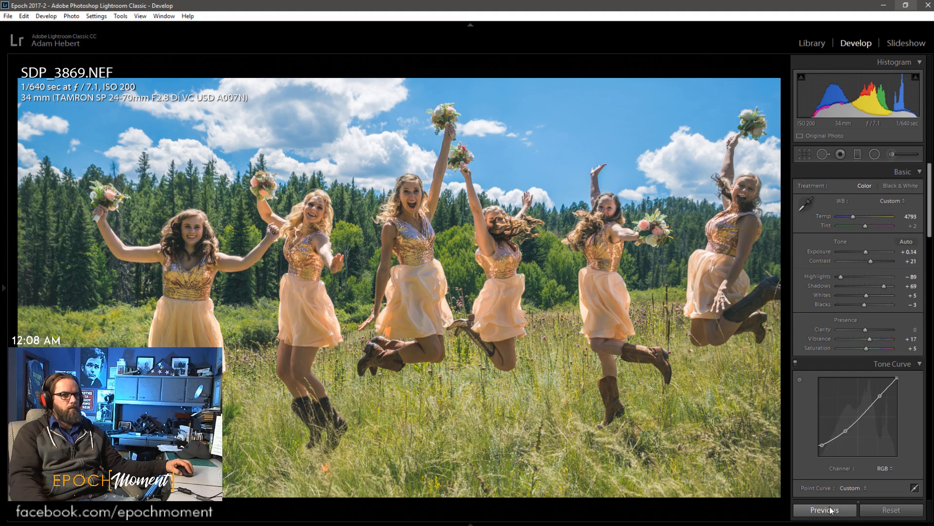
- Reposition the crop of SDP_3869.NEF and widen it on both sides to give the six bridesmaids more room
{"action": "left_click", "coordinate": [807, 154]}
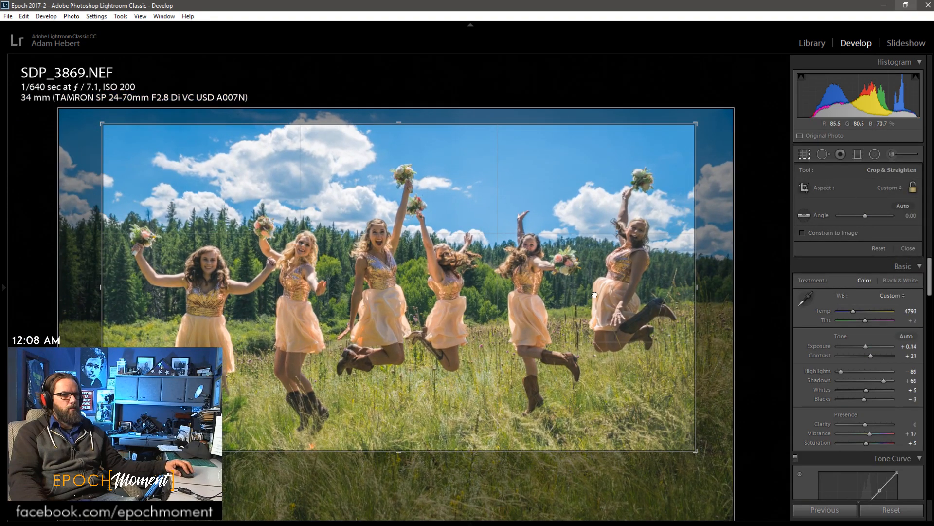
{"action": "left_click_drag", "start_coordinate": [594, 295], "coordinate": [590, 277]}
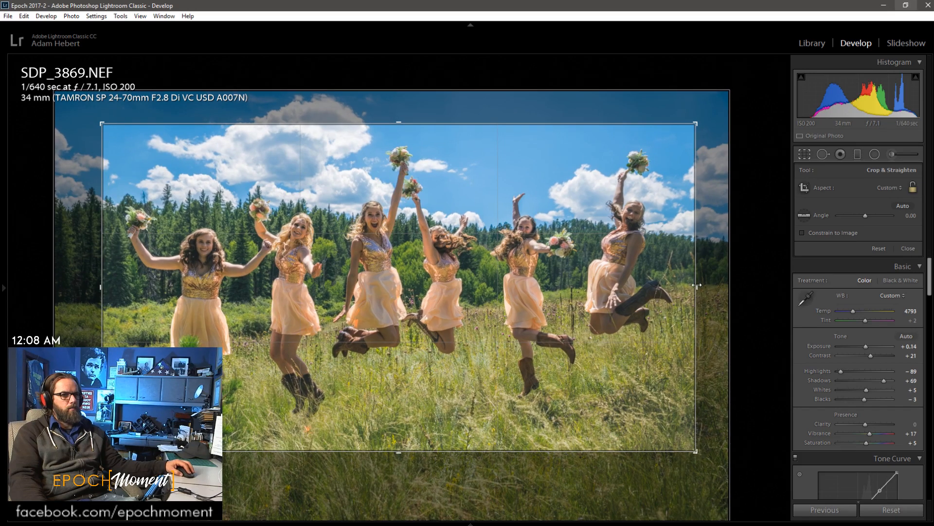
{"action": "left_click_drag", "start_coordinate": [697, 286], "coordinate": [703, 286]}
{"action": "left_click_drag", "start_coordinate": [94, 293], "coordinate": [82, 293]}
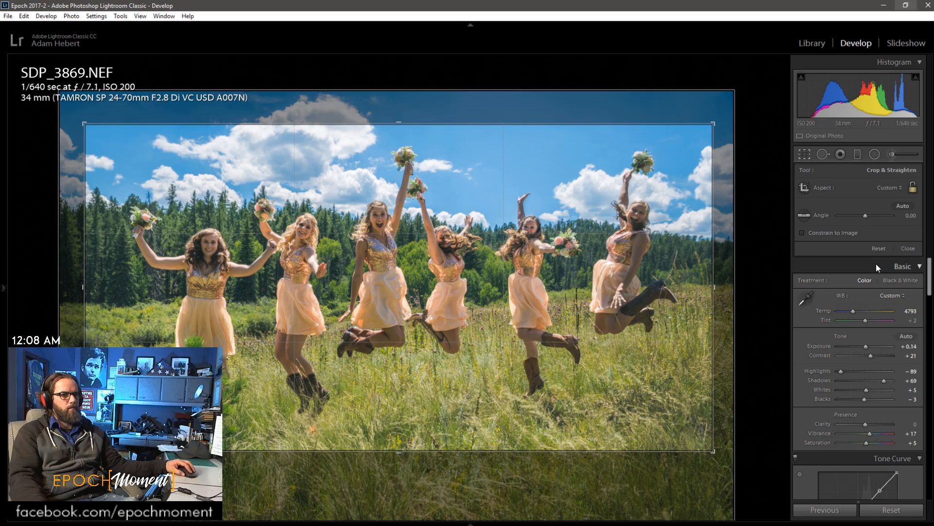
{"action": "left_click", "coordinate": [905, 249]}
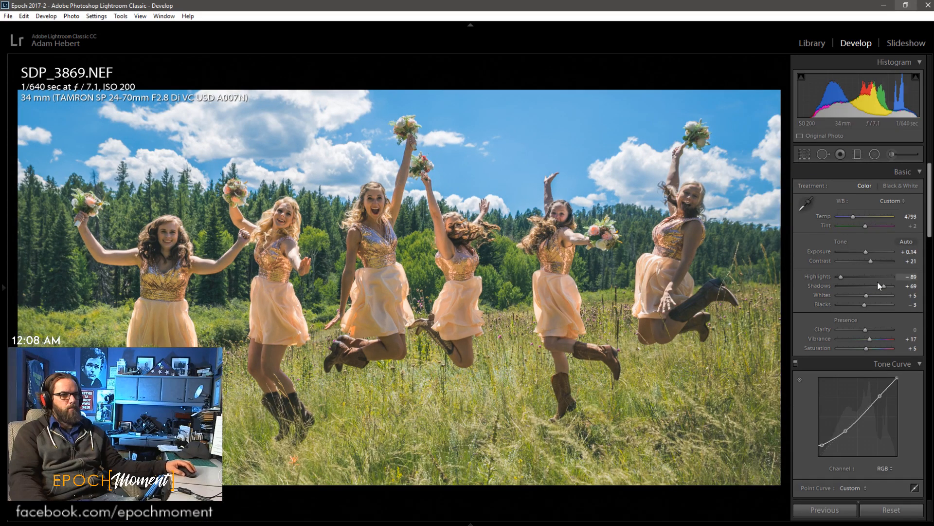
- Set the exposure of SDP_3869.NEF to +0.34, shadows to +73 and blacks to −10
{"action": "left_click_drag", "start_coordinate": [866, 251], "coordinate": [866, 250]}
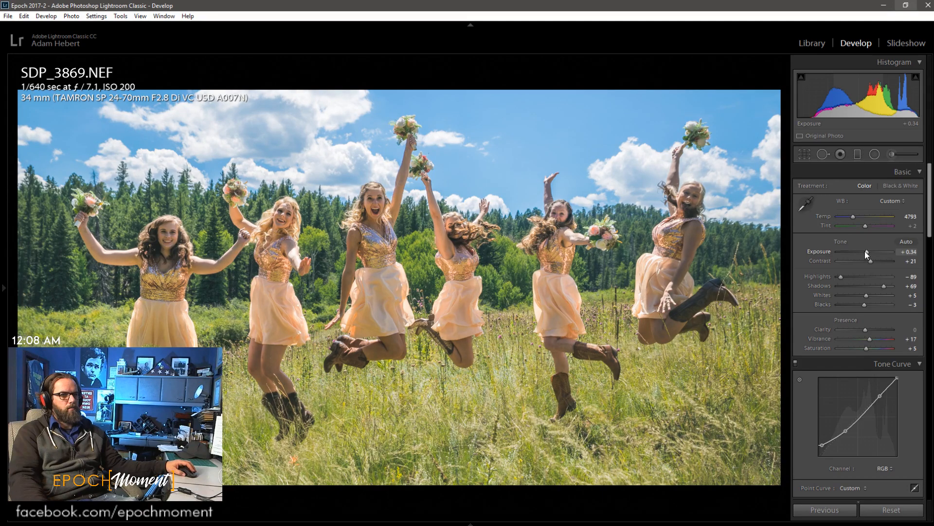
{"action": "left_click_drag", "start_coordinate": [884, 287], "coordinate": [885, 289]}
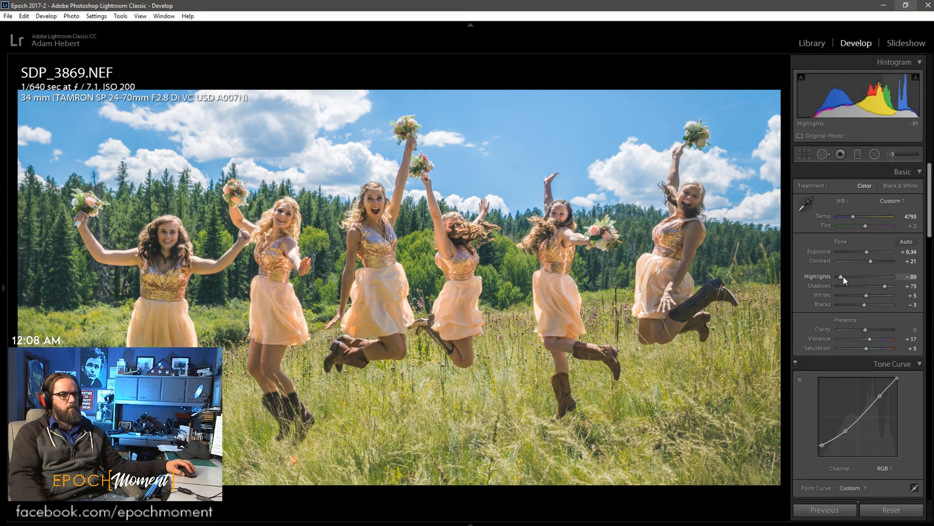
{"action": "left_click_drag", "start_coordinate": [866, 305], "coordinate": [863, 304]}
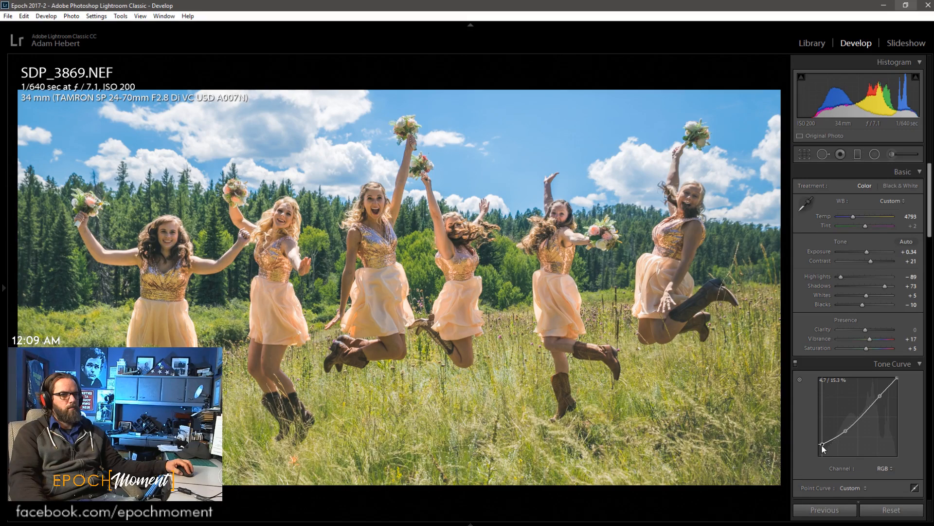
- Set yellow luminance +13, yellow hue −9 and green hue +3, plus green saturation −28, aqua −21 and blue +15
{"action": "scroll", "coordinate": [801, 390], "scroll_direction": "down", "scroll_amount": 10}
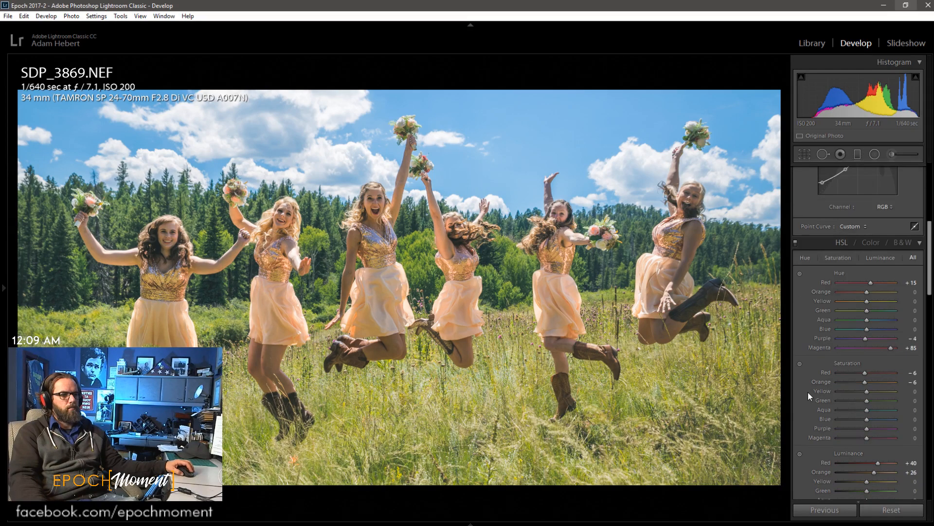
{"action": "mouse_move", "coordinate": [867, 394]}
{"action": "left_mouse_down"}
{"action": "mouse_move", "coordinate": [877, 395]}
{"action": "mouse_move", "coordinate": [857, 395]}
{"action": "mouse_move", "coordinate": [872, 397]}
{"action": "left_mouse_up"}
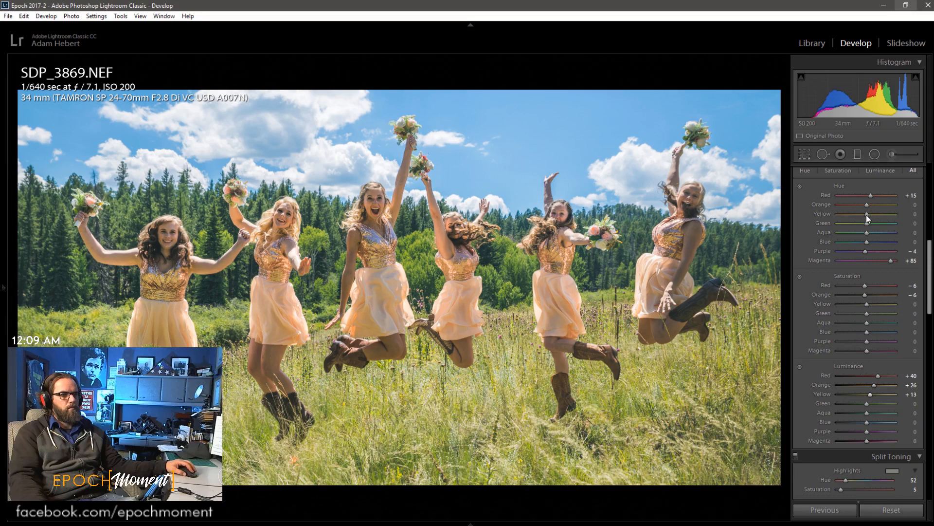
{"action": "mouse_move", "coordinate": [865, 218]}
{"action": "left_mouse_down"}
{"action": "mouse_move", "coordinate": [879, 215]}
{"action": "mouse_move", "coordinate": [863, 215]}
{"action": "mouse_move", "coordinate": [878, 223]}
{"action": "mouse_move", "coordinate": [868, 222]}
{"action": "left_mouse_up"}
{"action": "left_click_drag", "start_coordinate": [866, 314], "coordinate": [848, 342]}
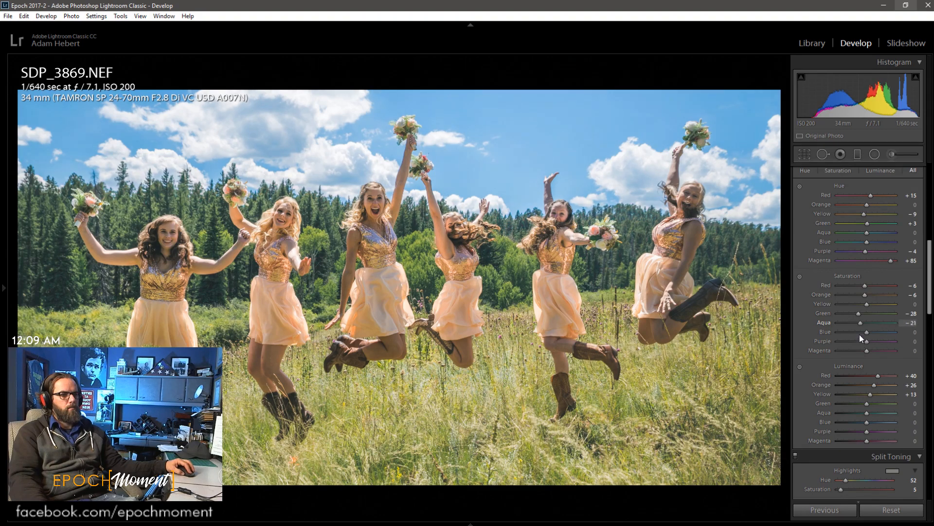
{"action": "left_click_drag", "start_coordinate": [866, 333], "coordinate": [870, 331]}
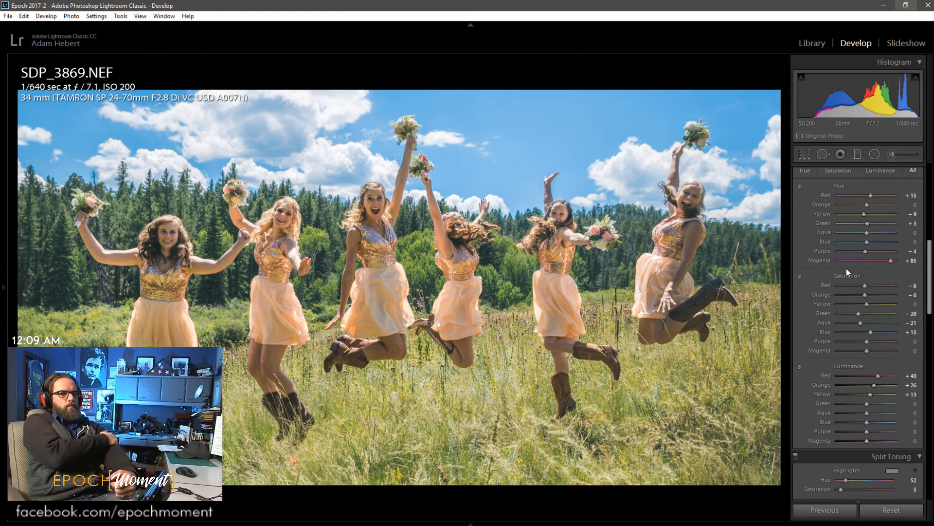
- Move the existing radial filter in the lower left of the photo onto the leftmost bridesmaid
{"action": "key", "text": "shift+m"}
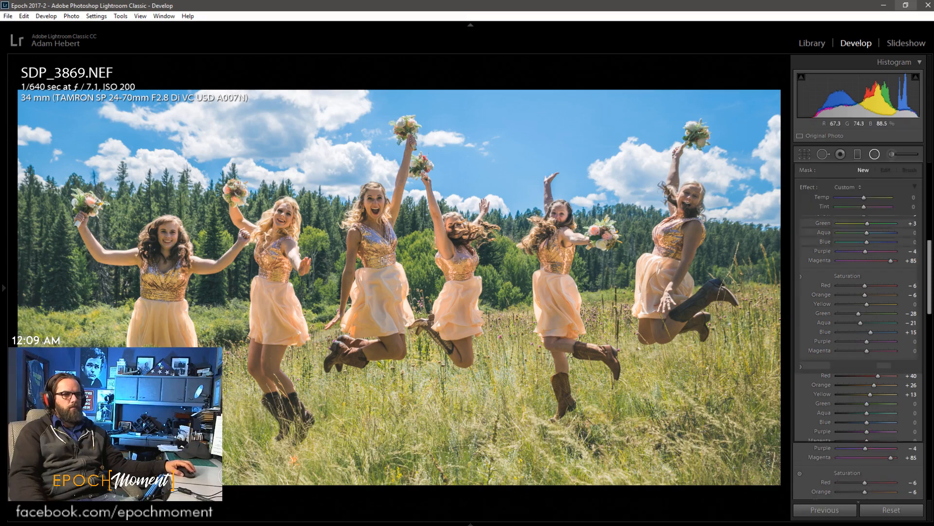
{"action": "left_click", "coordinate": [128, 316]}
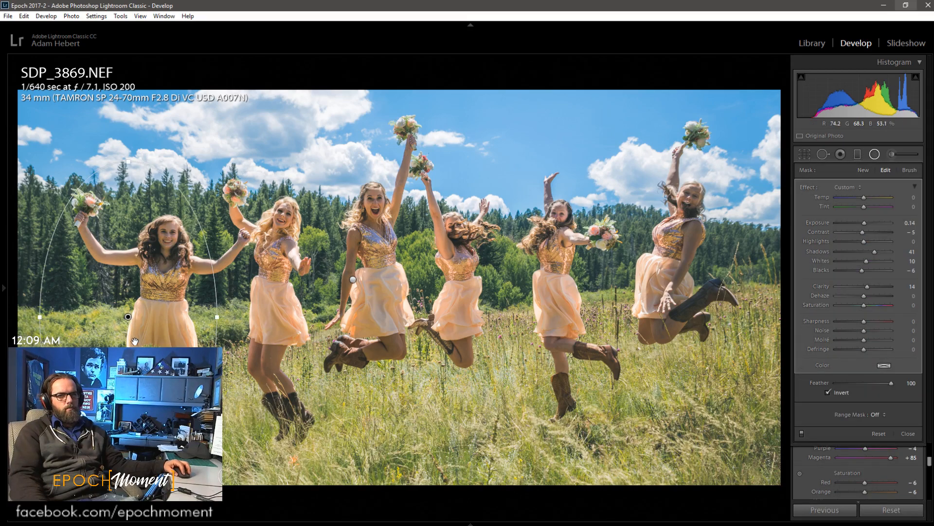
{"action": "left_click_drag", "start_coordinate": [164, 319], "coordinate": [164, 313]}
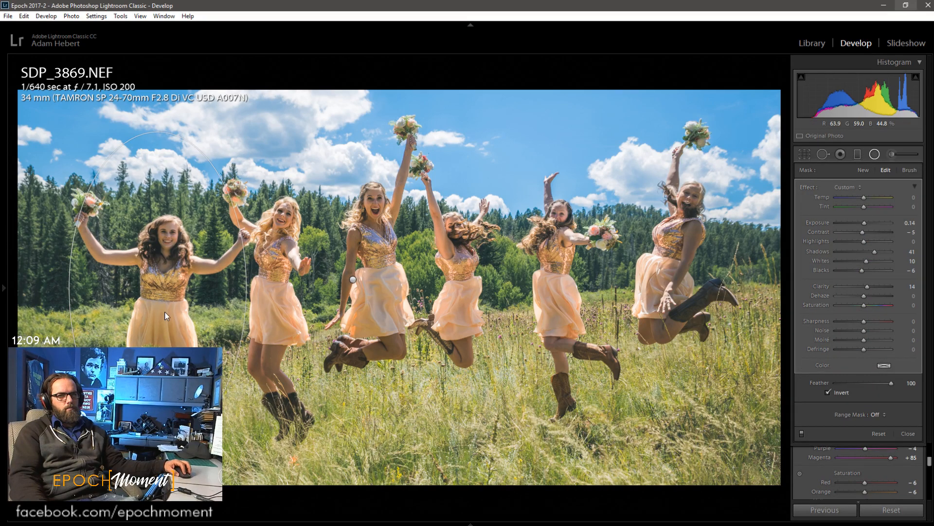
- Duplicate that radial filter over the rightmost bridesmaid with shadows 53 and whites 12, and check the faces up close
{"action": "right_click", "coordinate": [158, 287]}
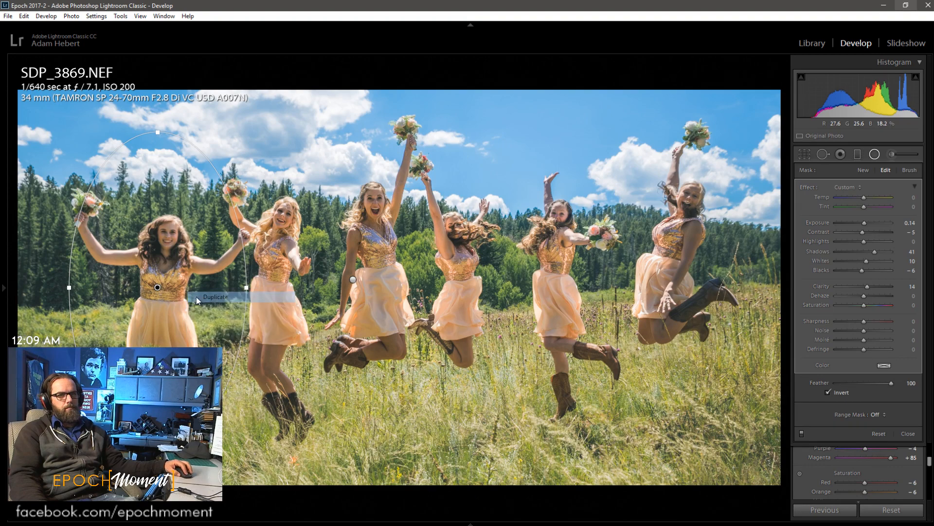
{"action": "left_click_drag", "start_coordinate": [158, 287], "coordinate": [675, 254]}
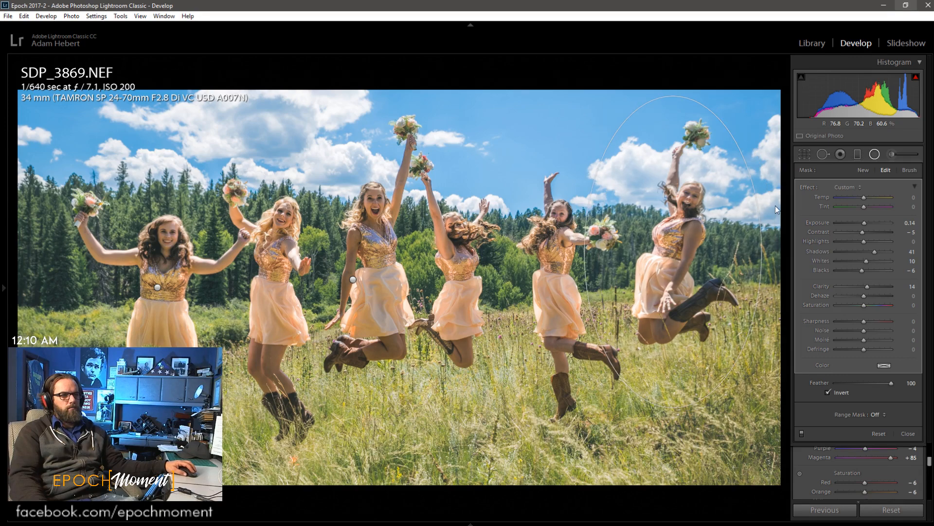
{"action": "left_click", "coordinate": [877, 251]}
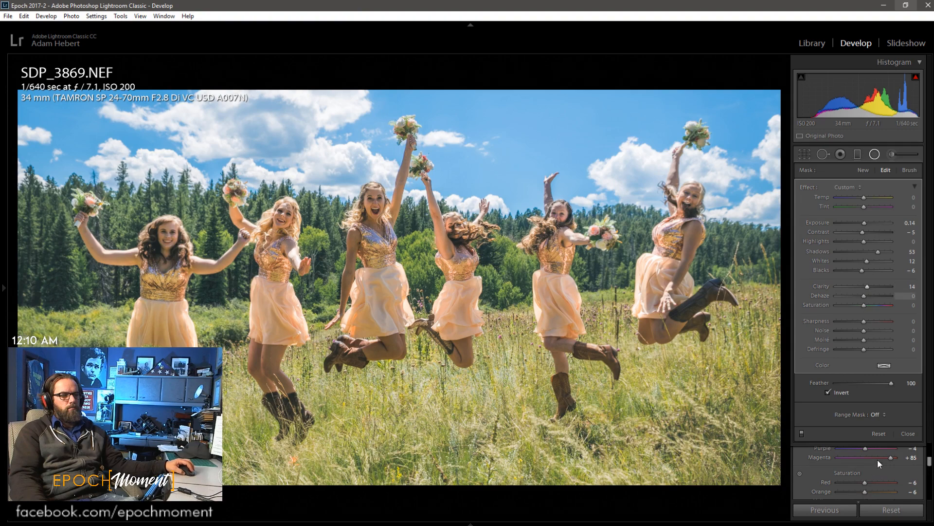
{"action": "left_click", "coordinate": [906, 434]}
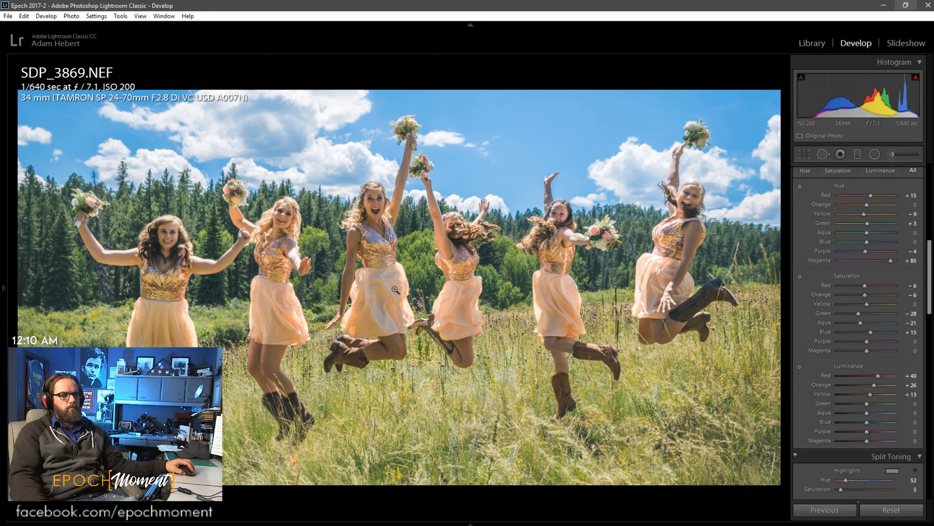
{"action": "left_click", "coordinate": [393, 209]}
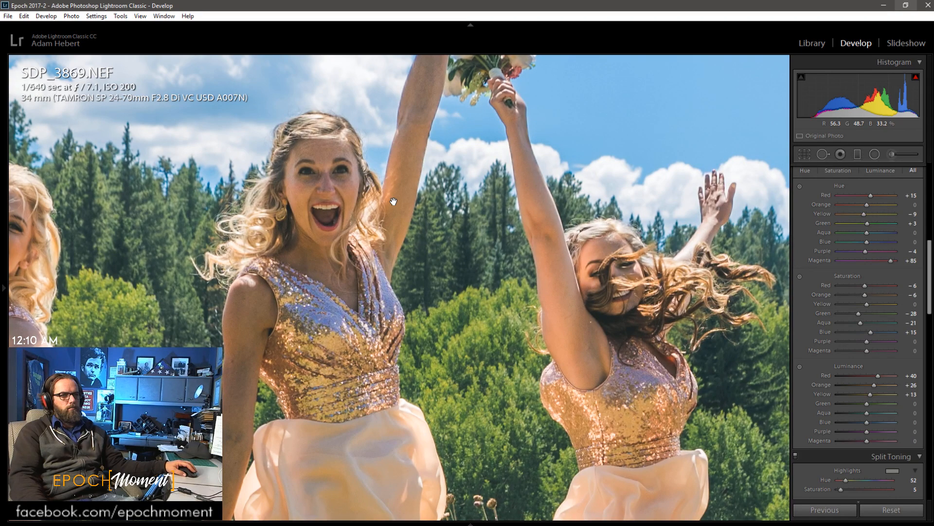
{"action": "left_click", "coordinate": [394, 201]}
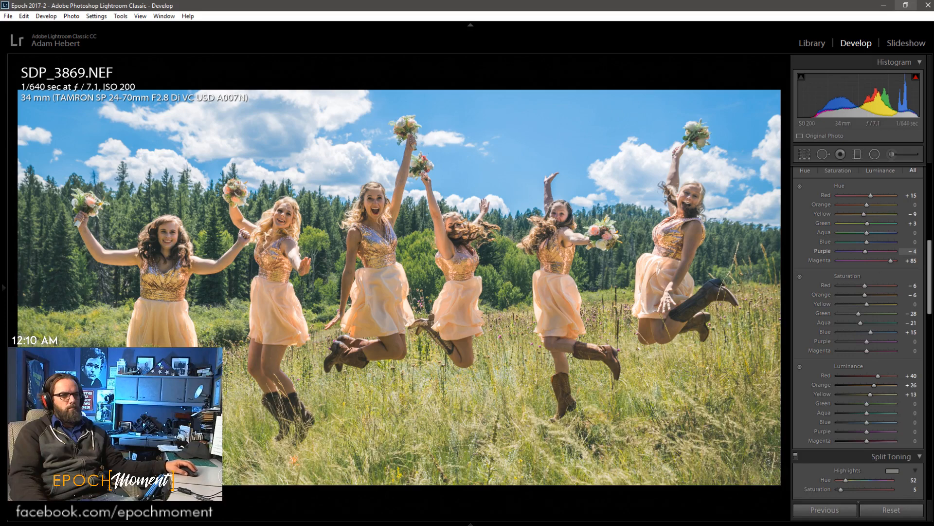
- Switch to the virtual copy of SDP_3869.NEF and set its tint to +4
{"action": "key", "text": "Right"}
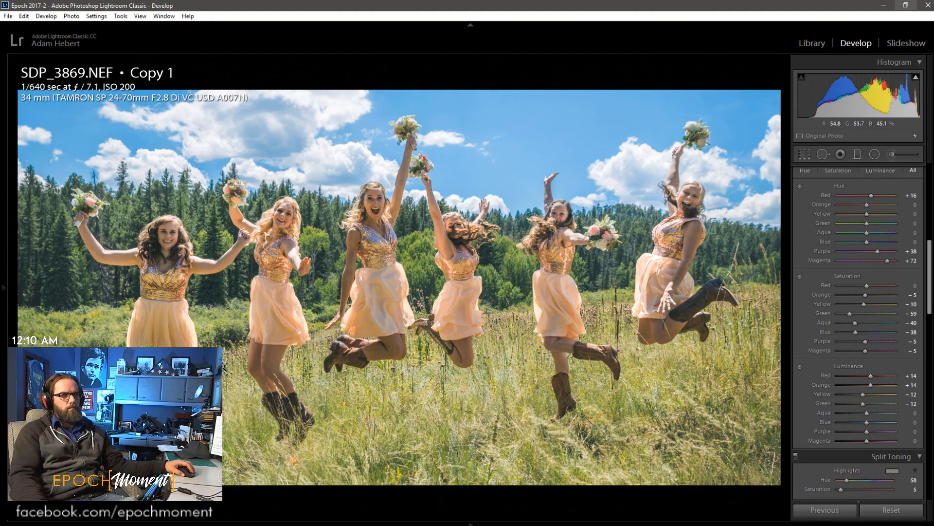
{"action": "key", "text": "backslash"}
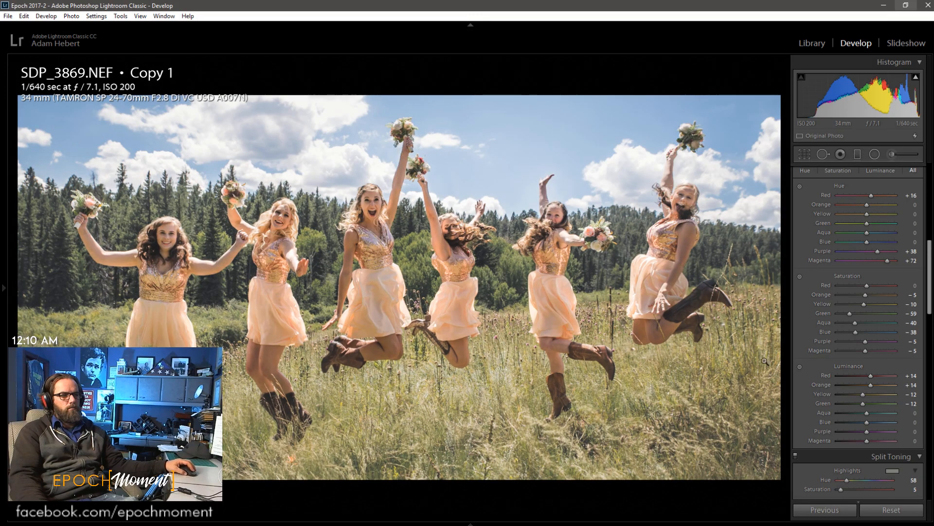
{"action": "scroll", "coordinate": [815, 370], "scroll_direction": "up", "scroll_amount": 5}
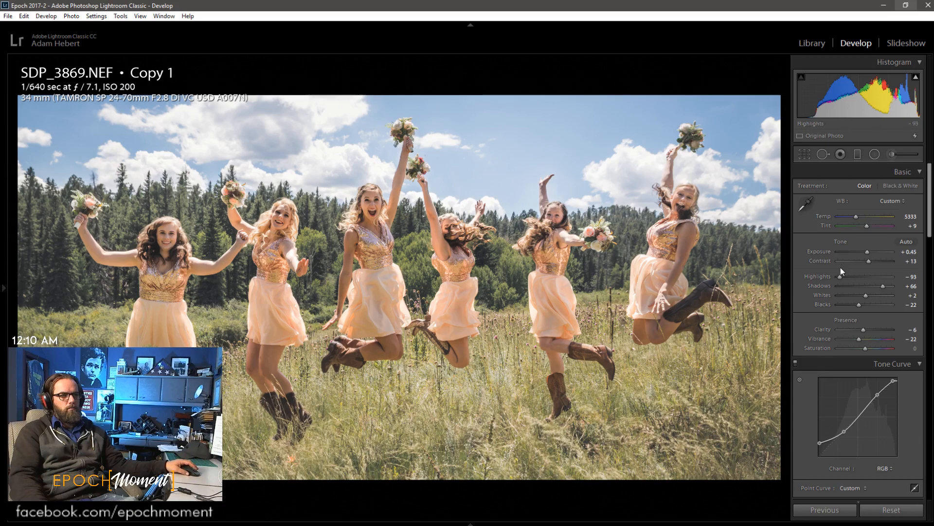
{"action": "left_click_drag", "start_coordinate": [865, 225], "coordinate": [864, 224]}
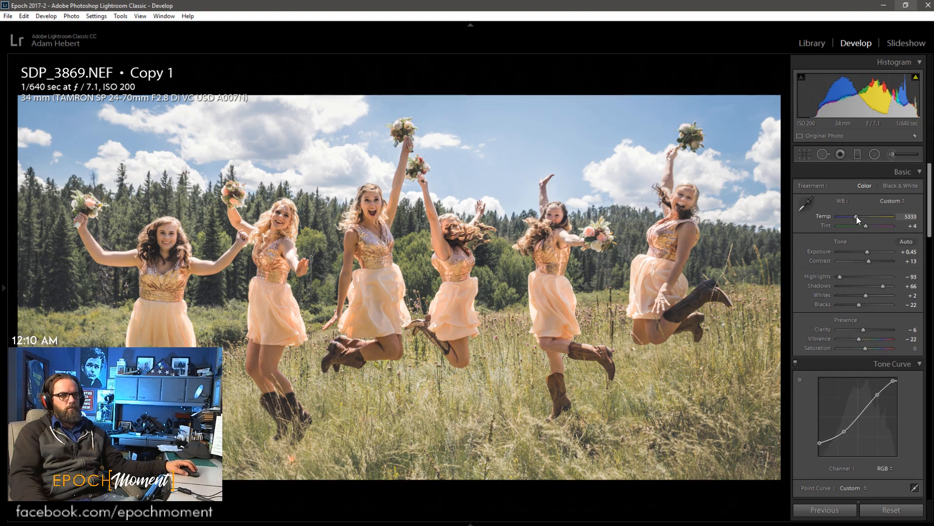
- Set the copy's green saturation to −38, blue to +23 and aqua to −9, and its orange luminance to +9
{"action": "scroll", "coordinate": [832, 362], "scroll_direction": "down", "scroll_amount": 5}
{"action": "left_click_drag", "start_coordinate": [852, 399], "coordinate": [861, 403]}
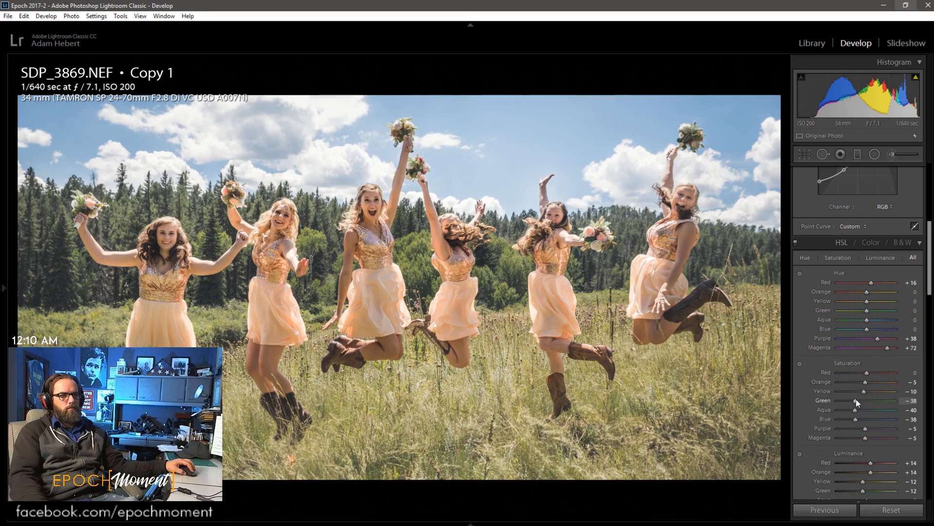
{"action": "left_click_drag", "start_coordinate": [856, 419], "coordinate": [875, 420]}
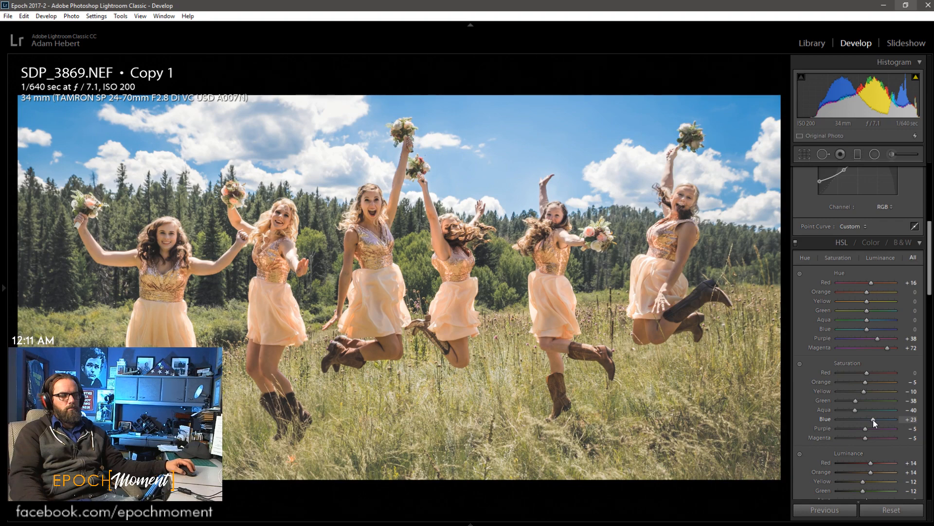
{"action": "left_click_drag", "start_coordinate": [855, 410], "coordinate": [867, 411]}
{"action": "left_click_drag", "start_coordinate": [870, 472], "coordinate": [869, 471]}
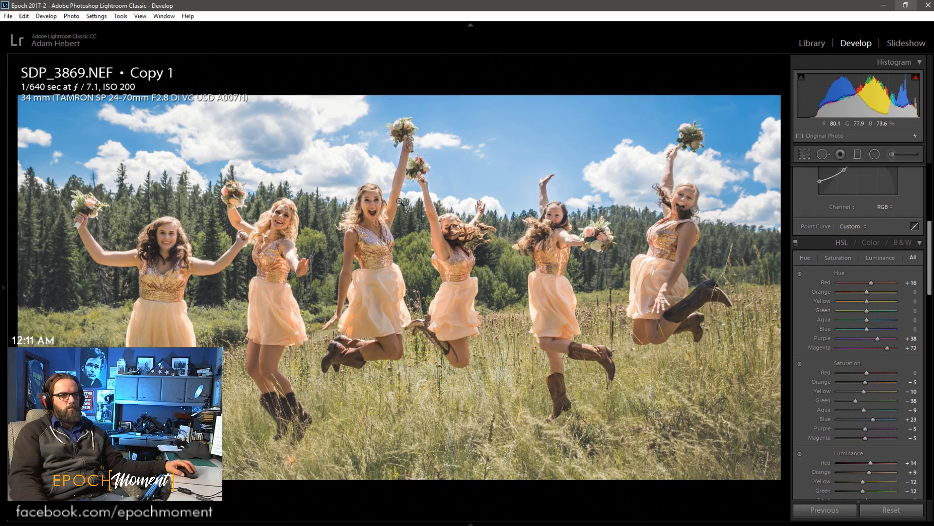
- Compare the original SDP_3869.NEF with its virtual copy
{"action": "key", "text": "Left"}
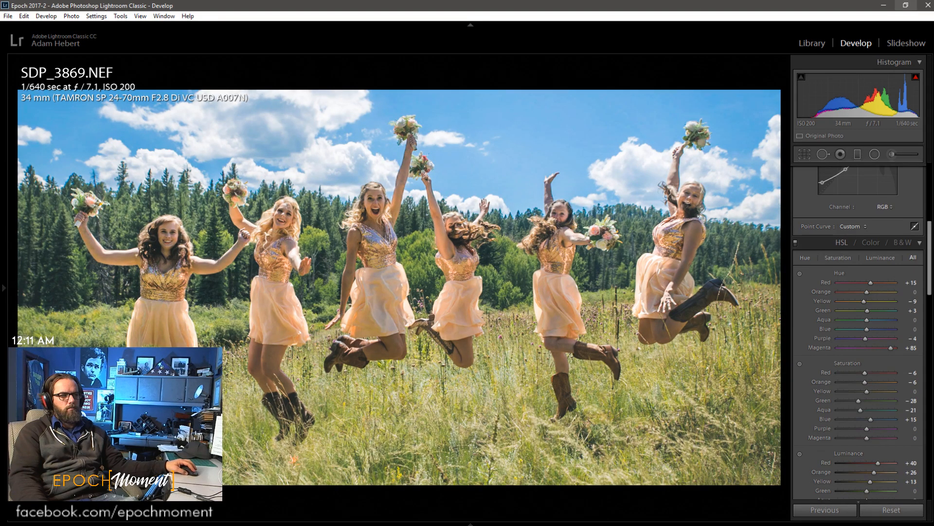
{"action": "key", "text": "ctrl+a"}
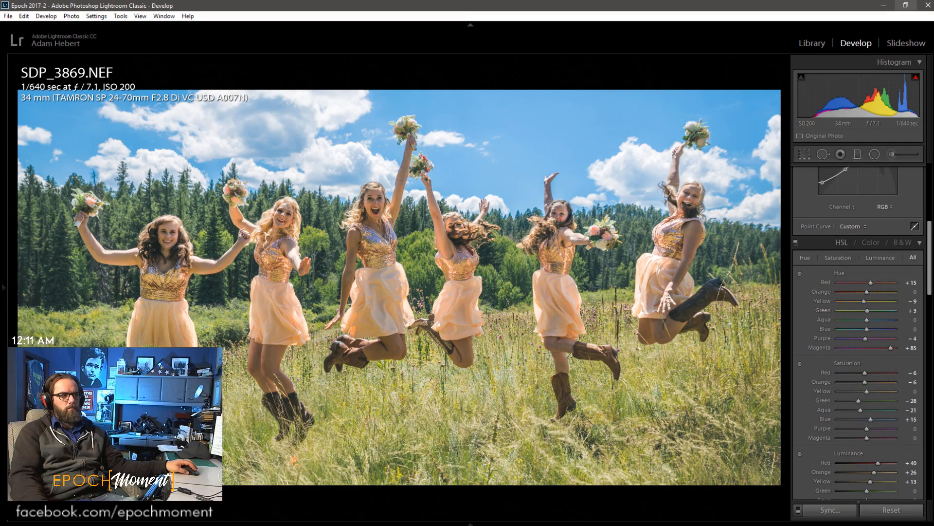
{"action": "key", "text": "Right"}
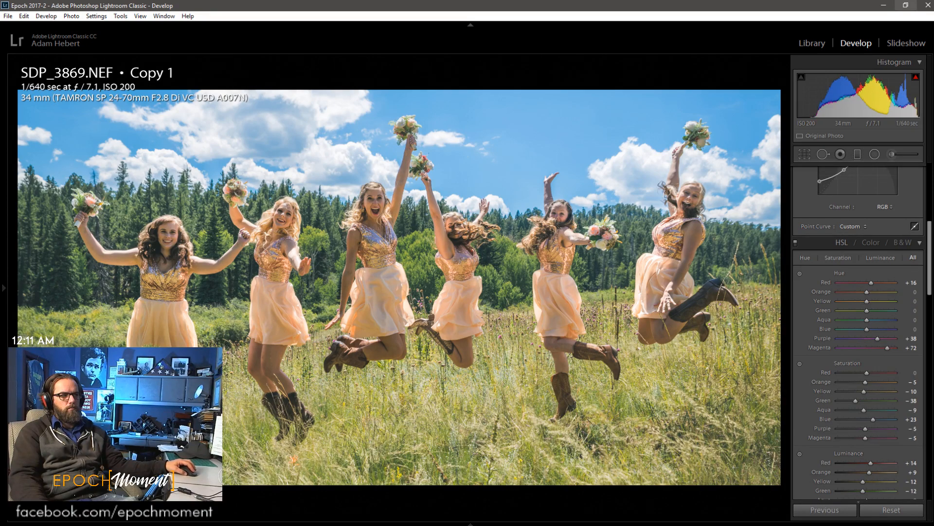
- Paste the softer develop look onto DSC_1032.NEF and set exposure to +0.52, contrast to +23 and shadows to +64
{"action": "key", "text": "Right"}
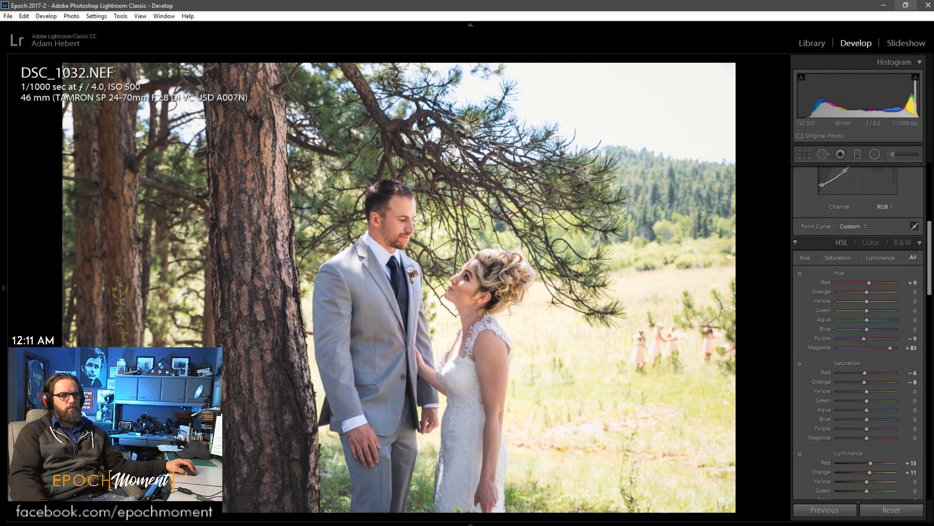
{"action": "key", "text": "Right"}
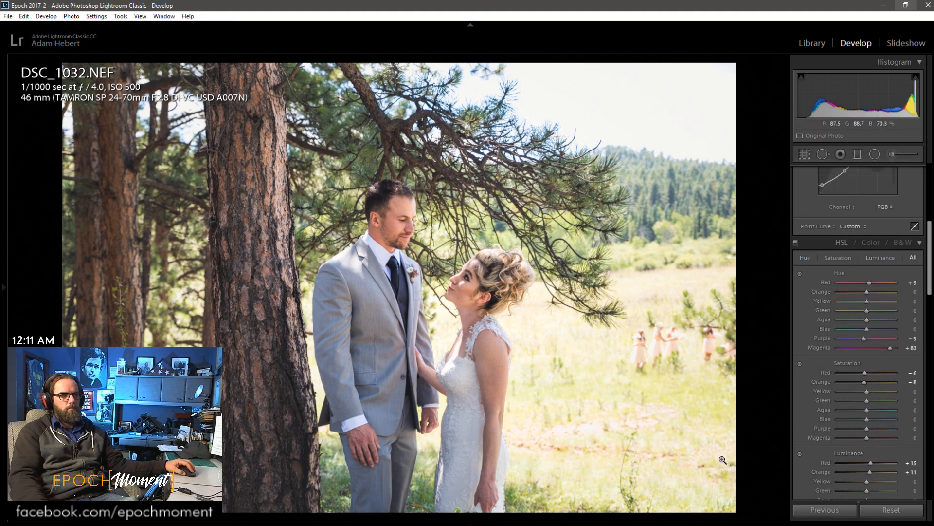
{"action": "left_click", "coordinate": [827, 510]}
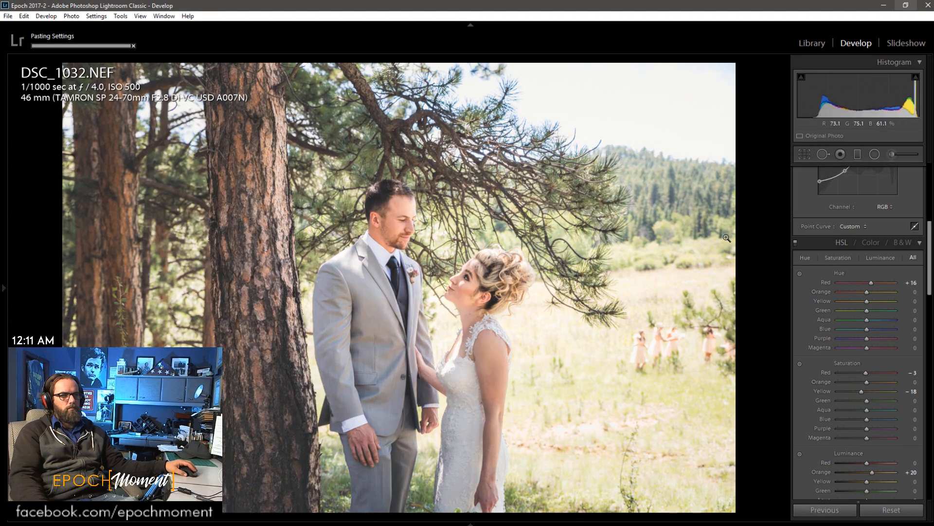
{"action": "scroll", "coordinate": [803, 296], "scroll_direction": "up", "scroll_amount": 5}
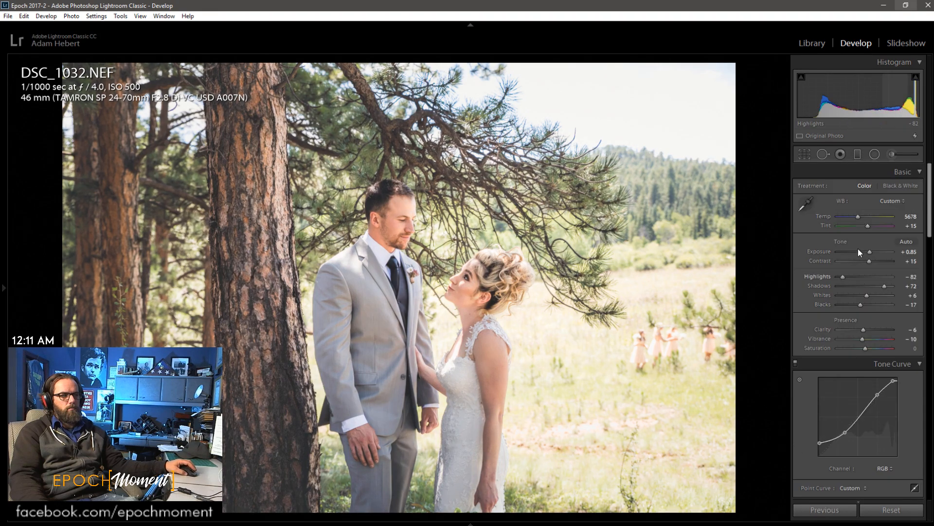
{"action": "left_click_drag", "start_coordinate": [870, 252], "coordinate": [870, 254]}
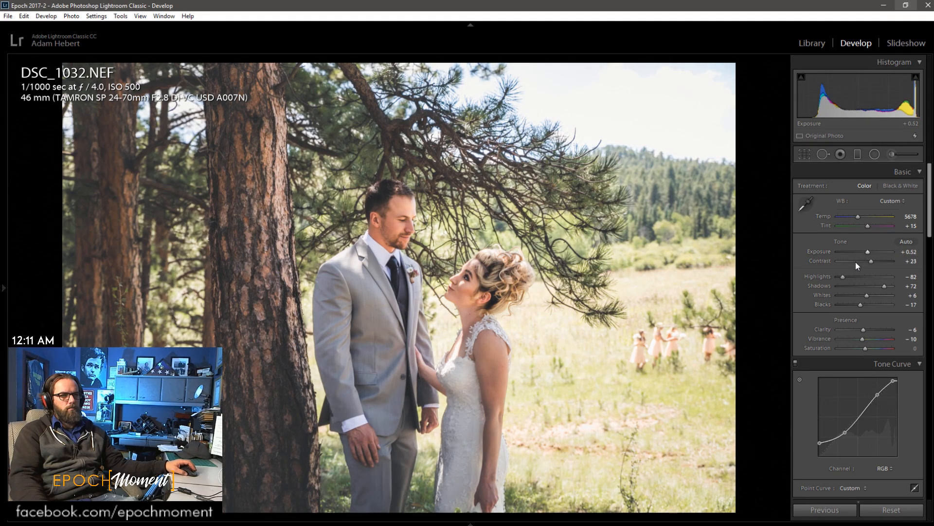
{"action": "left_click_drag", "start_coordinate": [886, 284], "coordinate": [882, 285]}
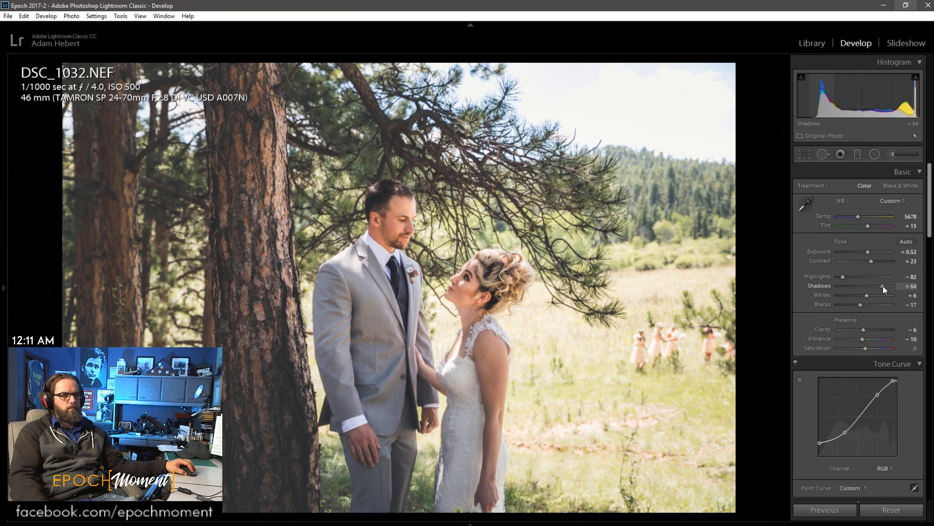
- Set the luminance noise reduction of DSC_1032.NEF to 11 while inspecting the couple's faces up close
{"action": "left_click", "coordinate": [442, 276]}
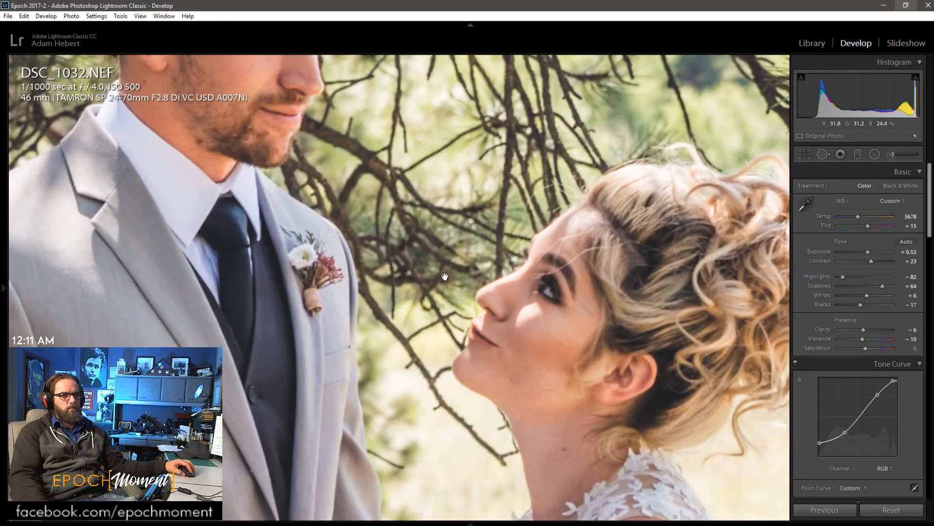
{"action": "scroll", "coordinate": [828, 369], "scroll_direction": "down", "scroll_amount": 10}
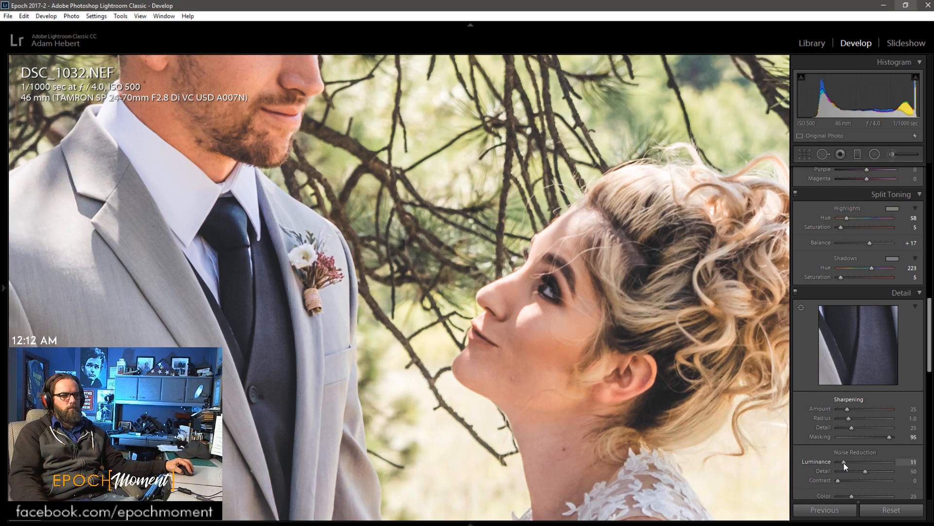
{"action": "left_click", "coordinate": [449, 329]}
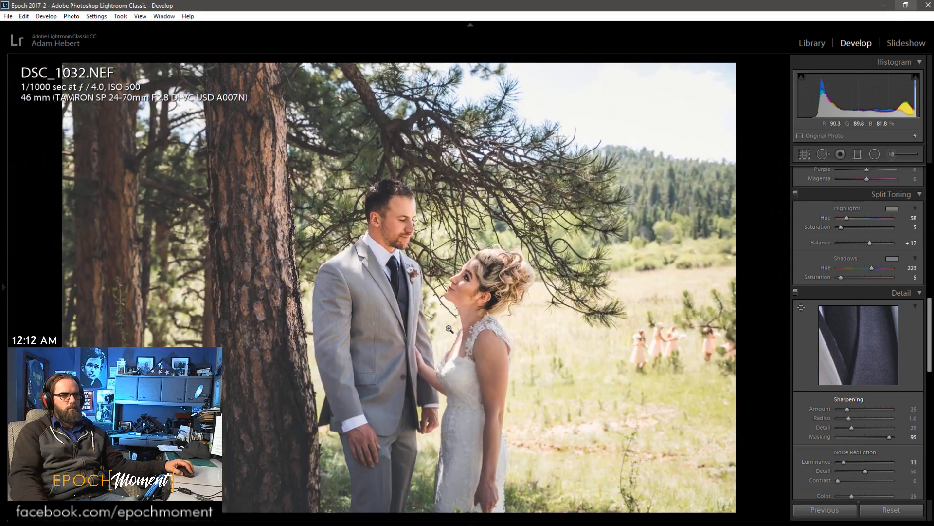
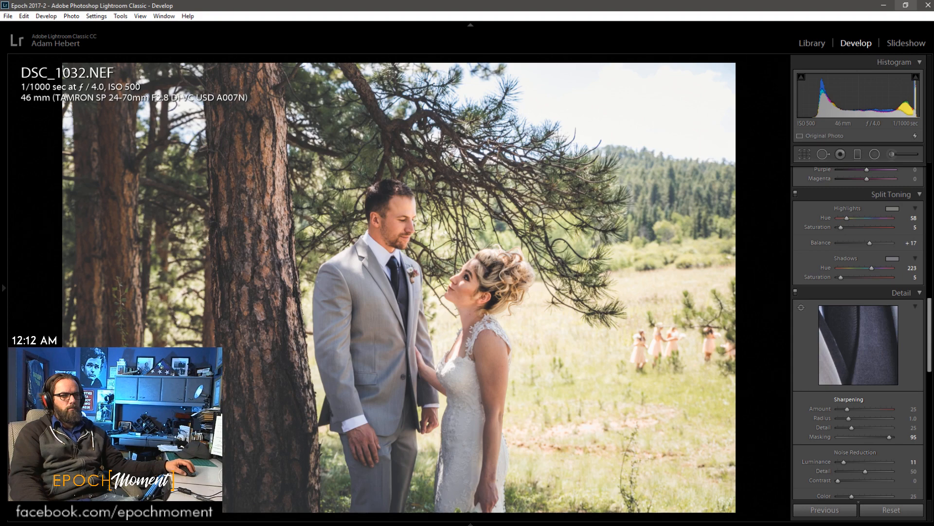
- Inspect the couple's faces in DSC_1032.NEF up close
{"action": "left_click", "coordinate": [425, 285]}
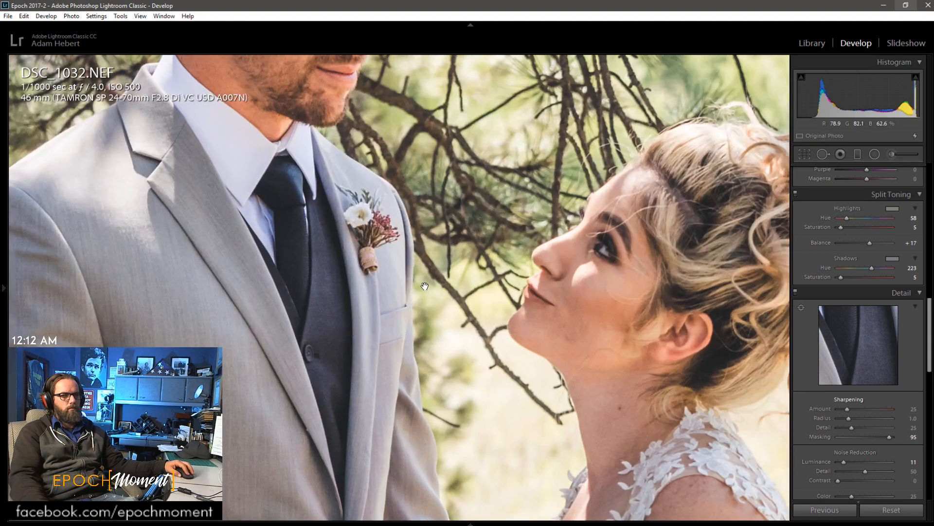
{"action": "left_click_drag", "start_coordinate": [422, 286], "coordinate": [401, 472]}
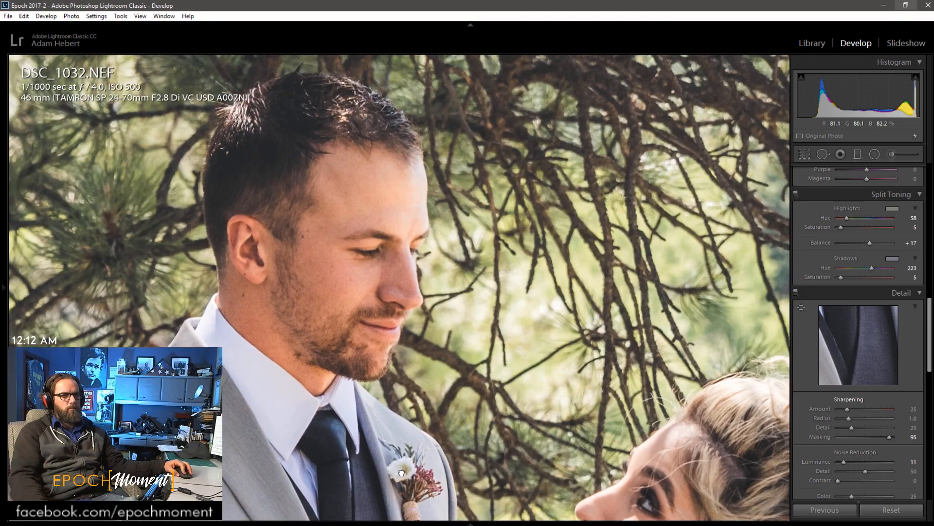
{"action": "left_click", "coordinate": [403, 453]}
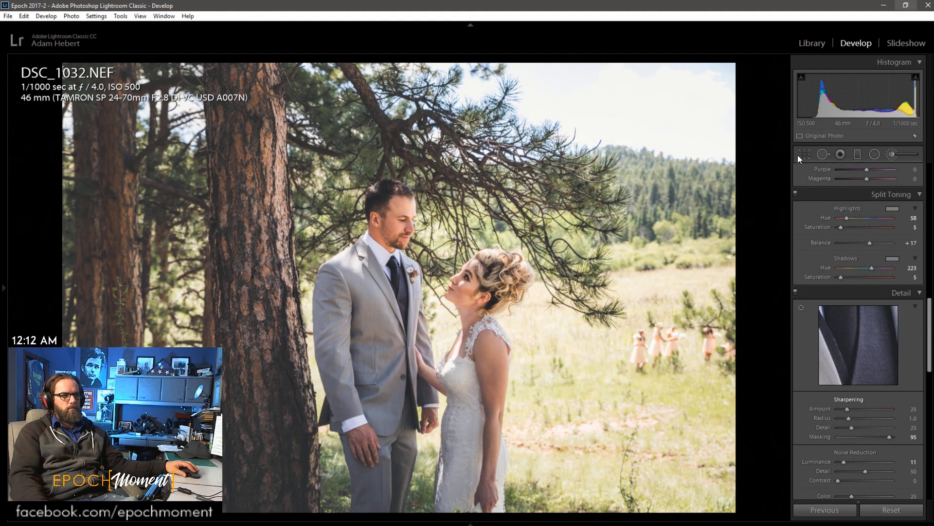
- Review the settings of the existing adjustment brush mask beside the bride's neck
{"action": "key", "text": "k"}
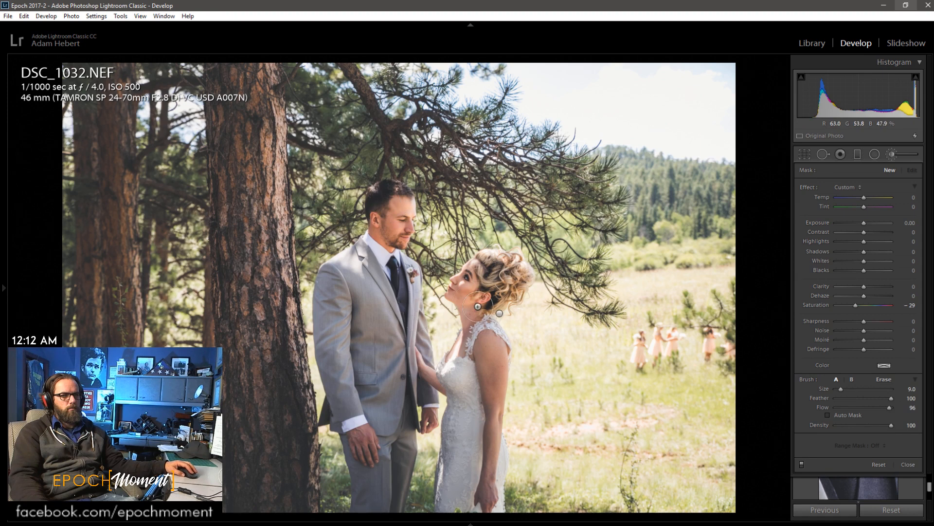
{"action": "left_click", "coordinate": [499, 312]}
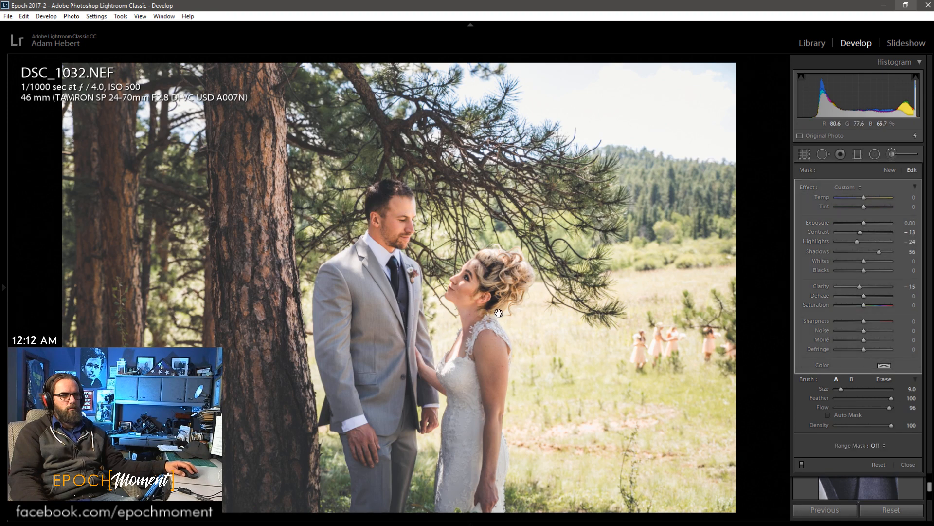
{"action": "mouse_move", "coordinate": [499, 313]}
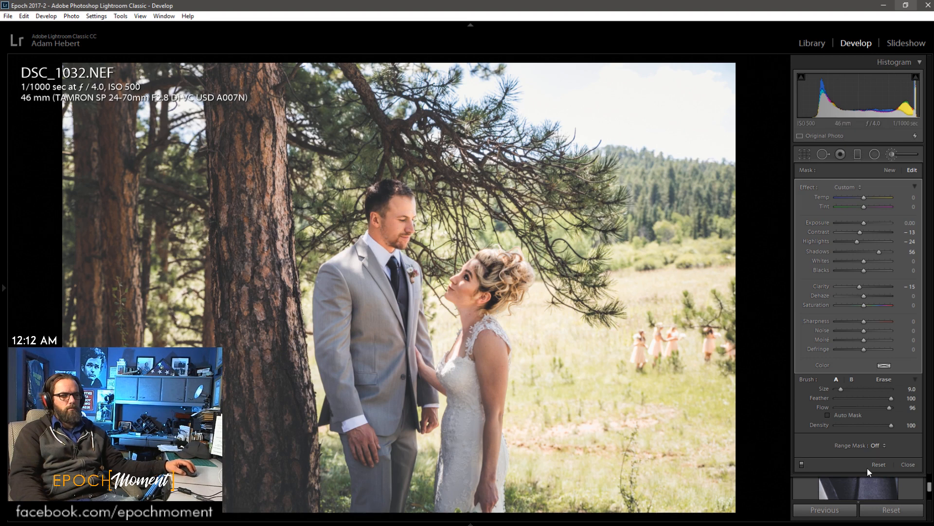
{"action": "left_click", "coordinate": [908, 465]}
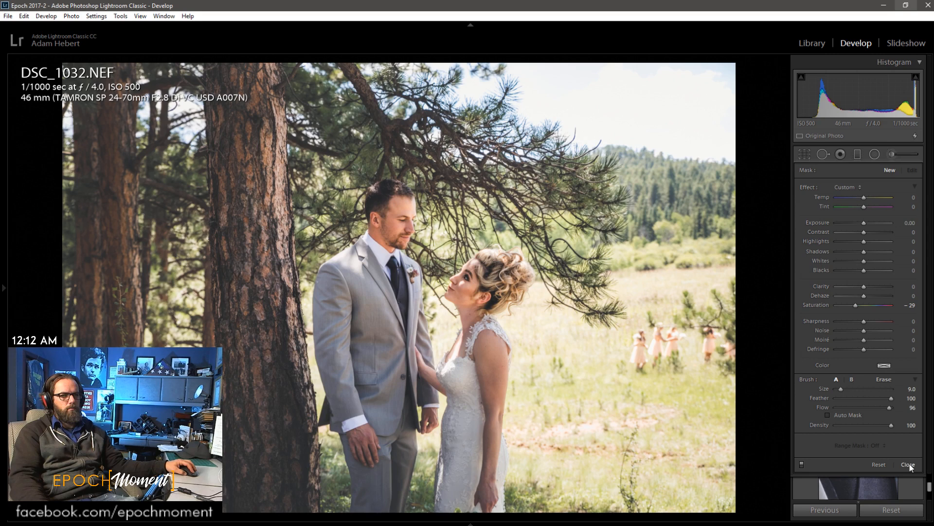
{"action": "left_click", "coordinate": [909, 465]}
- Reshape the existing radial filter into a tall, narrow ellipse centred on the couple
{"action": "left_click", "coordinate": [876, 155]}
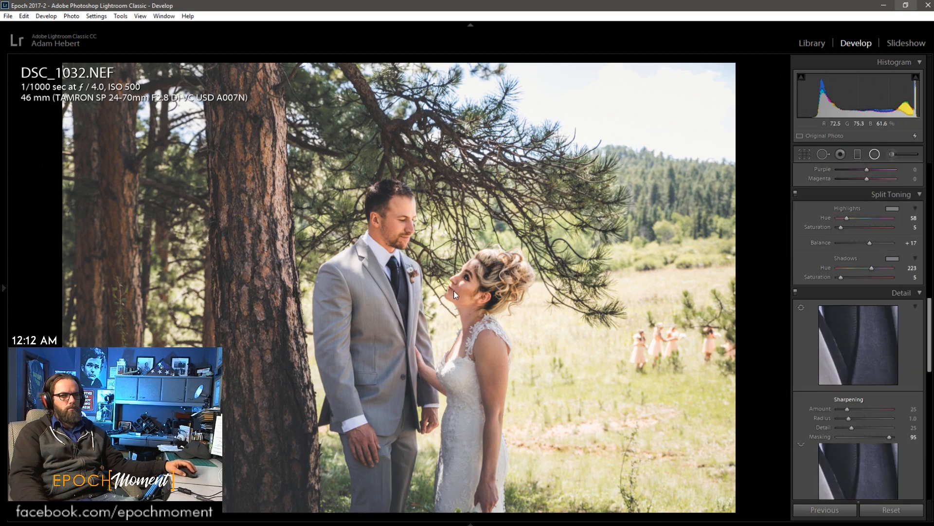
{"action": "left_click", "coordinate": [491, 273]}
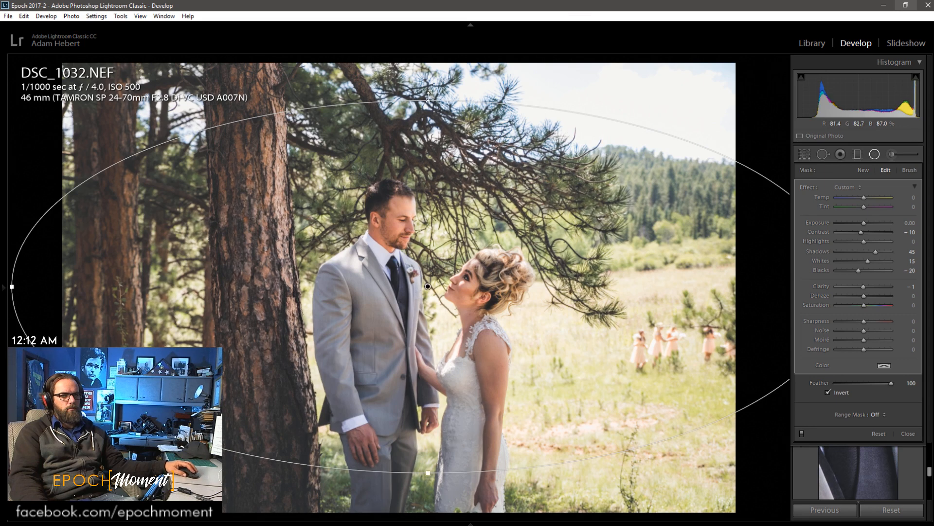
{"action": "left_click_drag", "start_coordinate": [479, 108], "coordinate": [604, 344]}
{"action": "left_click_drag", "start_coordinate": [440, 313], "coordinate": [423, 322]}
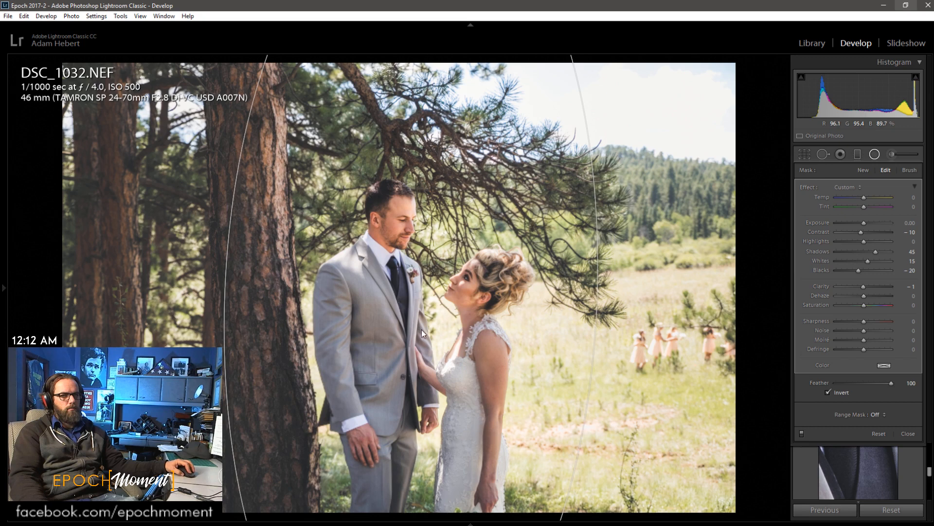
{"action": "left_click", "coordinate": [909, 434]}
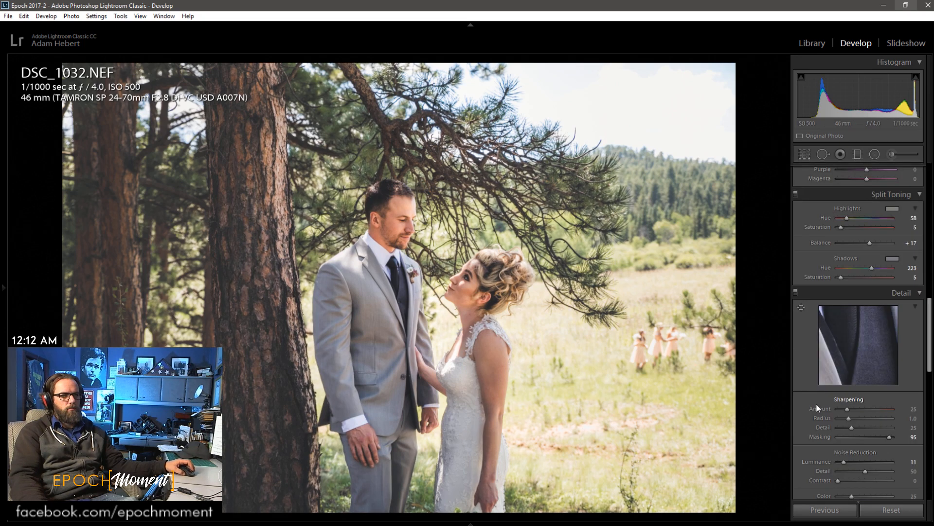
- Set the shadows of DSC_1032.NEF to +62 and its white balance to temperature 5784 and tint +9
{"action": "scroll", "coordinate": [801, 410], "scroll_direction": "up", "scroll_amount": 10}
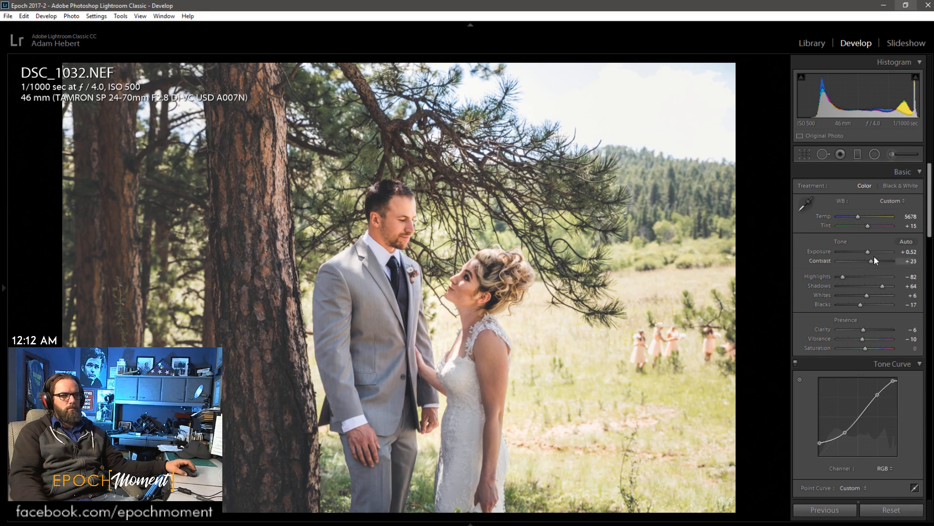
{"action": "left_click", "coordinate": [880, 287]}
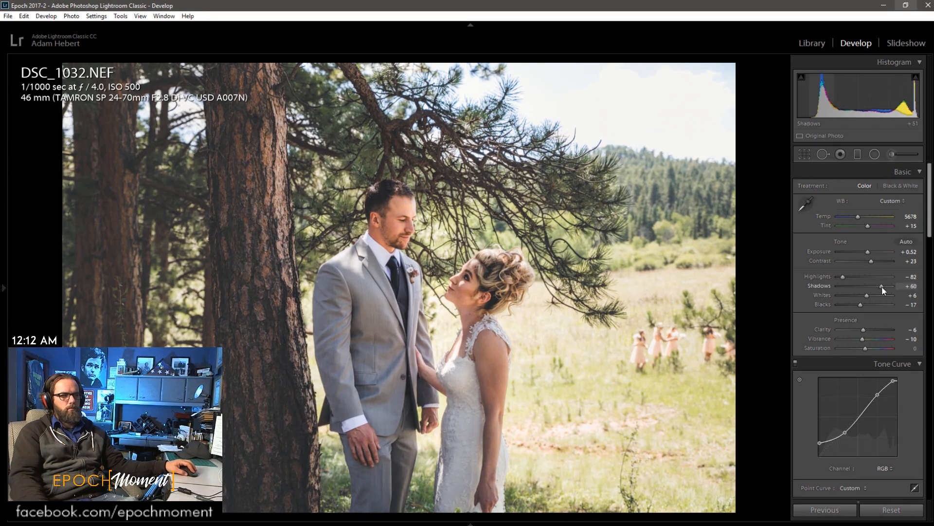
{"action": "left_click_drag", "start_coordinate": [882, 287], "coordinate": [882, 288]}
{"action": "left_click", "coordinate": [892, 201]}
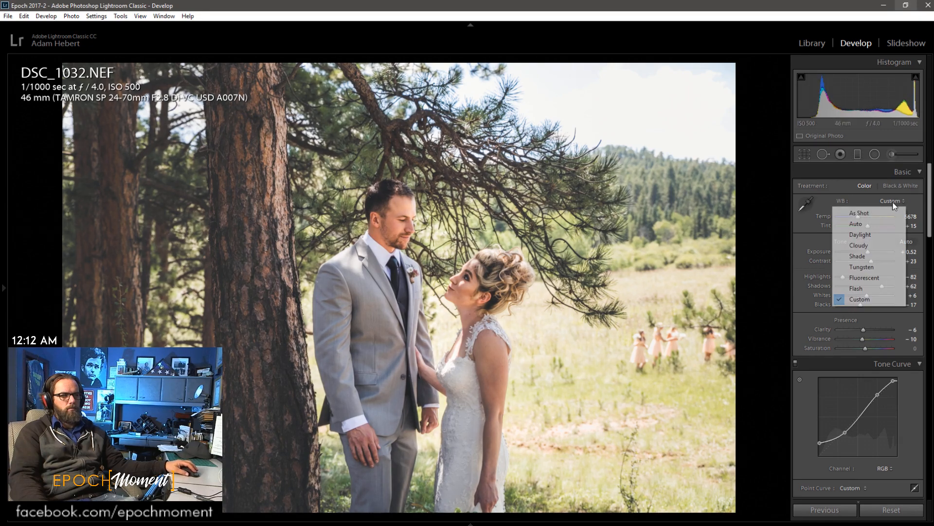
{"action": "left_click", "coordinate": [858, 220]}
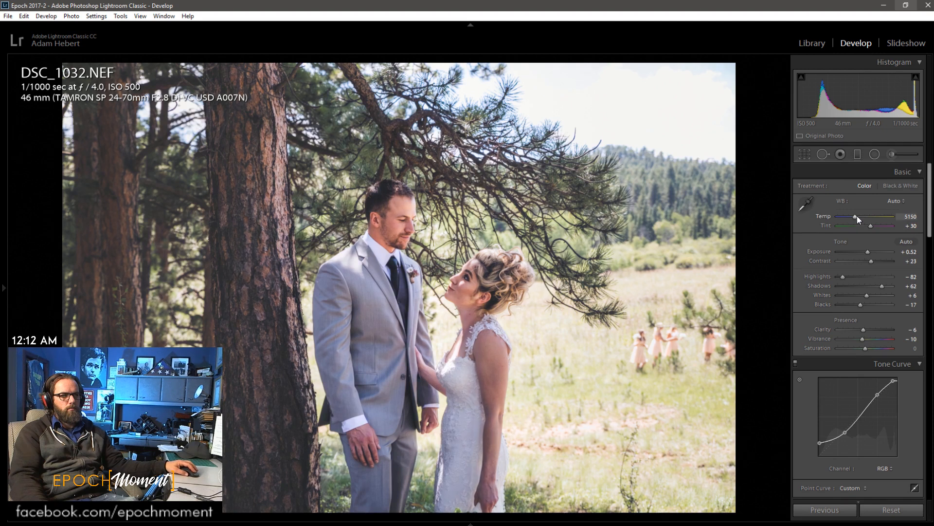
{"action": "mouse_move", "coordinate": [859, 216]}
{"action": "left_mouse_down"}
{"action": "mouse_move", "coordinate": [869, 225]}
{"action": "mouse_move", "coordinate": [858, 217]}
{"action": "left_mouse_up"}
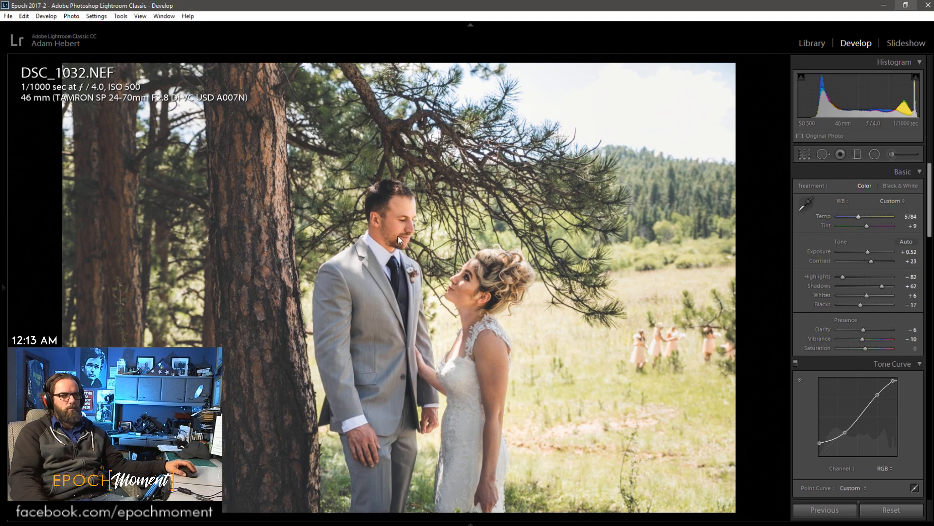
- Check the couple's skin tones up close and compare the photo with and without the HSL adjustments
{"action": "left_click", "coordinate": [375, 218]}
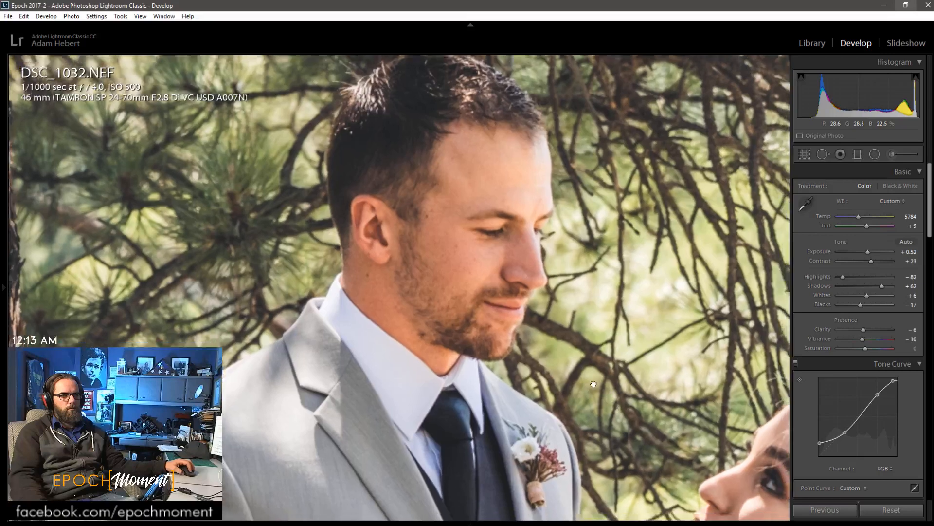
{"action": "left_click_drag", "start_coordinate": [593, 384], "coordinate": [302, 253]}
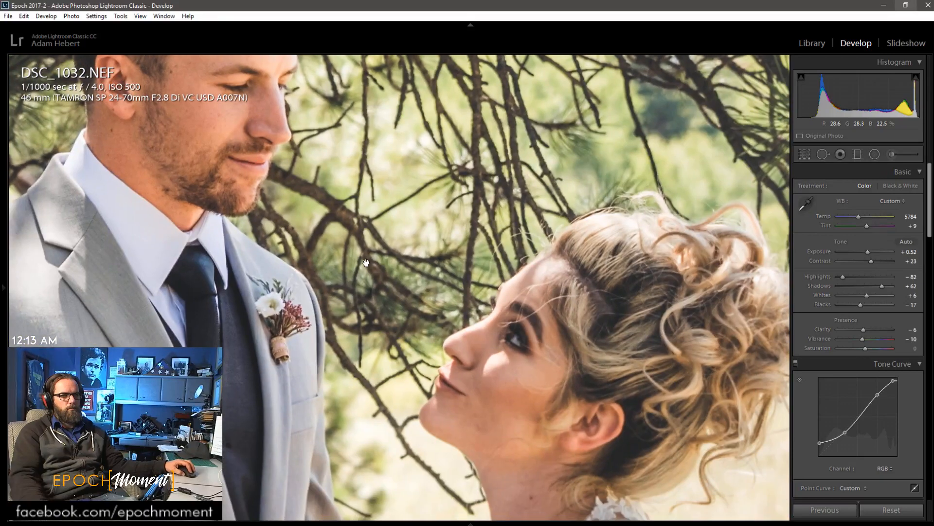
{"action": "left_click", "coordinate": [566, 354]}
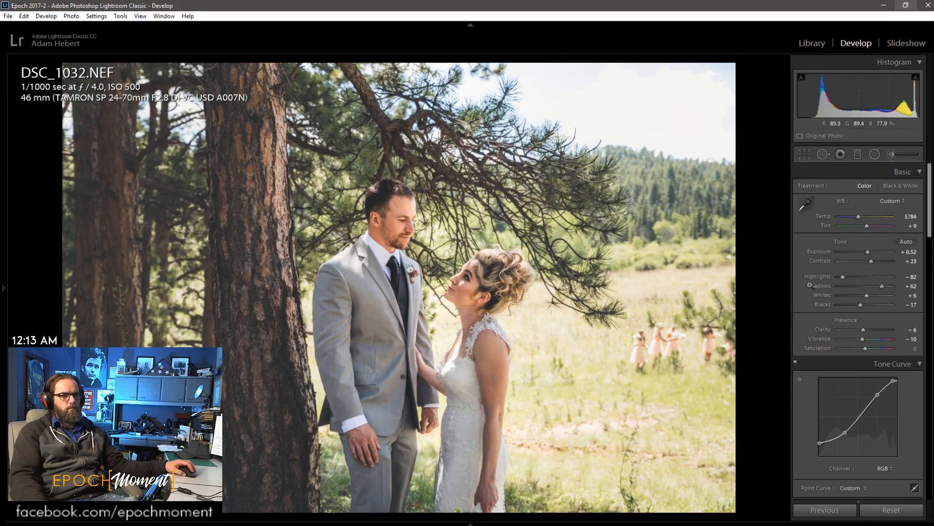
{"action": "scroll", "coordinate": [830, 343], "scroll_direction": "down", "scroll_amount": 5}
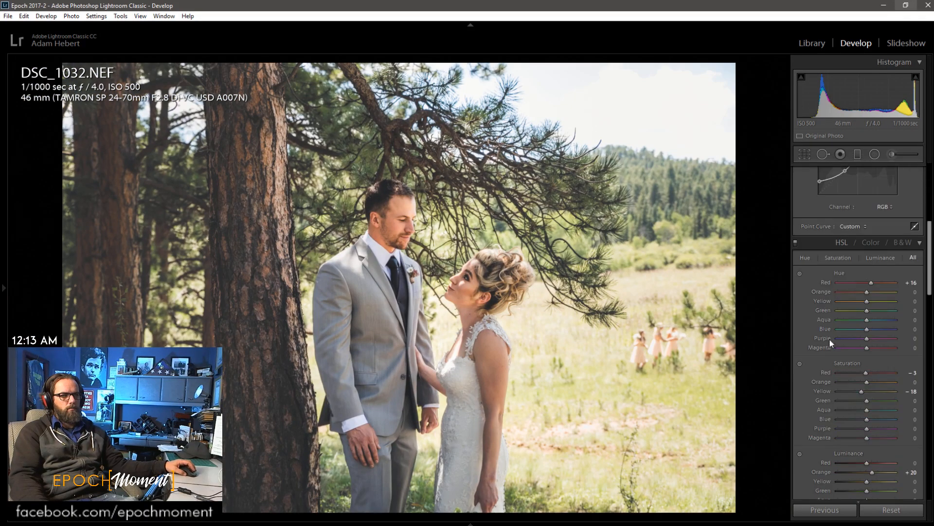
{"action": "left_click", "coordinate": [795, 242]}
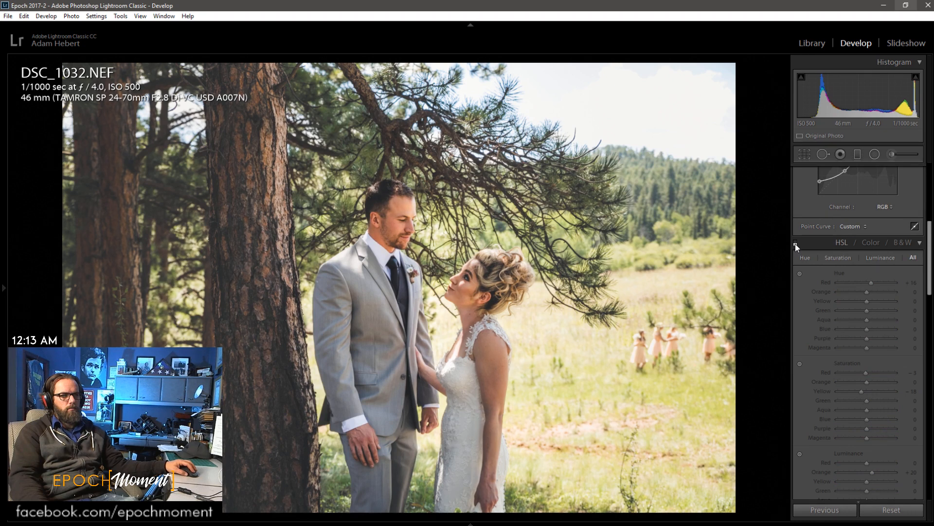
{"action": "left_click", "coordinate": [795, 243]}
{"action": "left_click", "coordinate": [795, 243]}
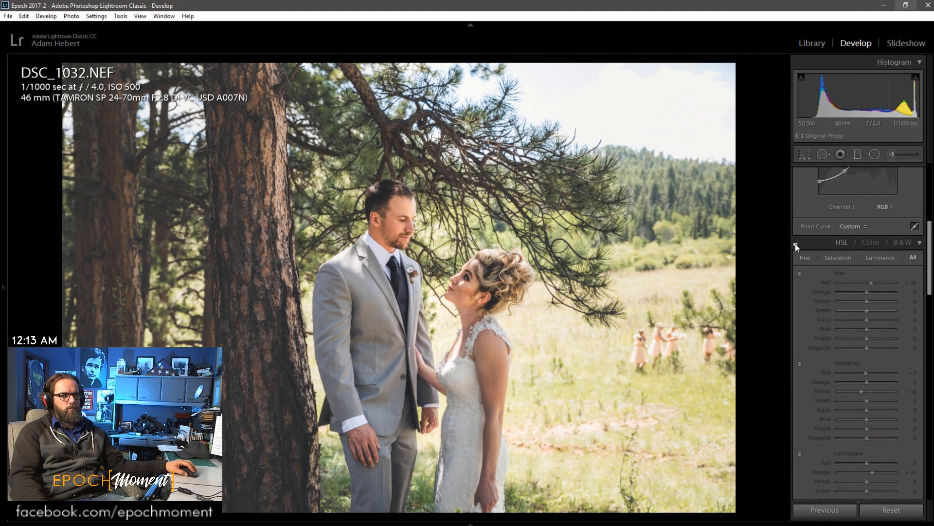
{"action": "left_click", "coordinate": [795, 243]}
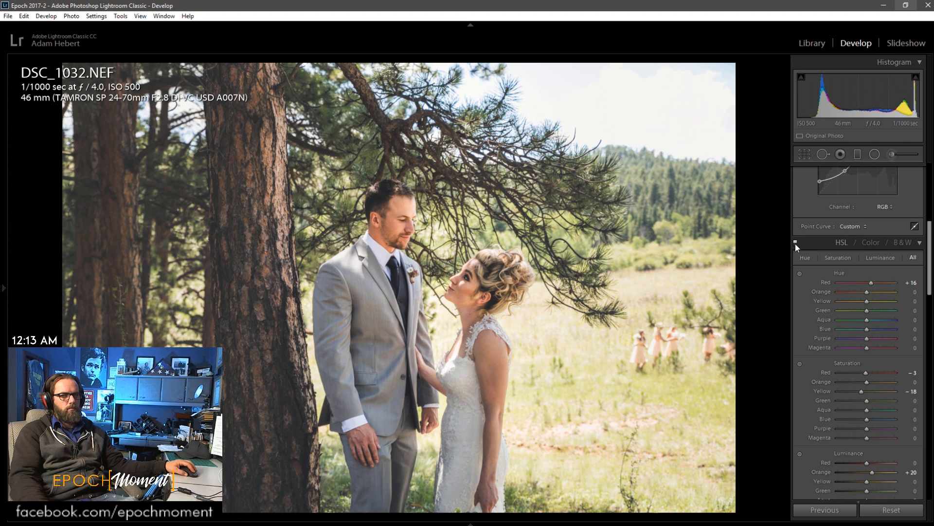
- Reset whites and blacks to 0, and set yellow saturation to −1 and yellow hue to +4
{"action": "scroll", "coordinate": [817, 318], "scroll_direction": "up", "scroll_amount": 5}
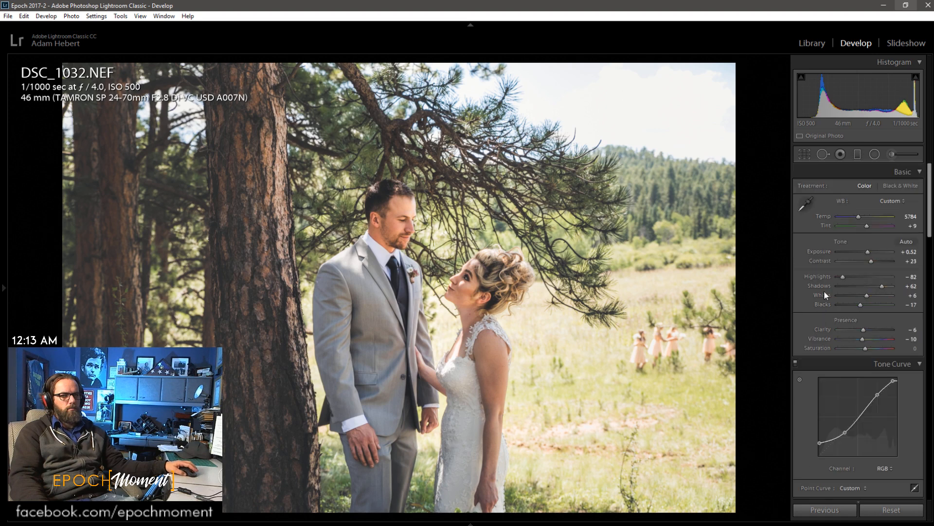
{"action": "double_click", "coordinate": [861, 304]}
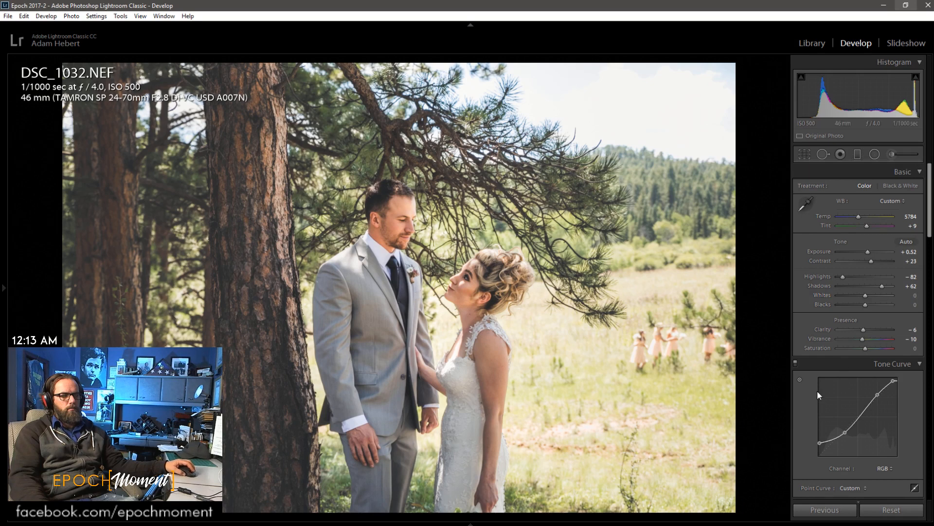
{"action": "scroll", "coordinate": [813, 389], "scroll_direction": "down", "scroll_amount": 5}
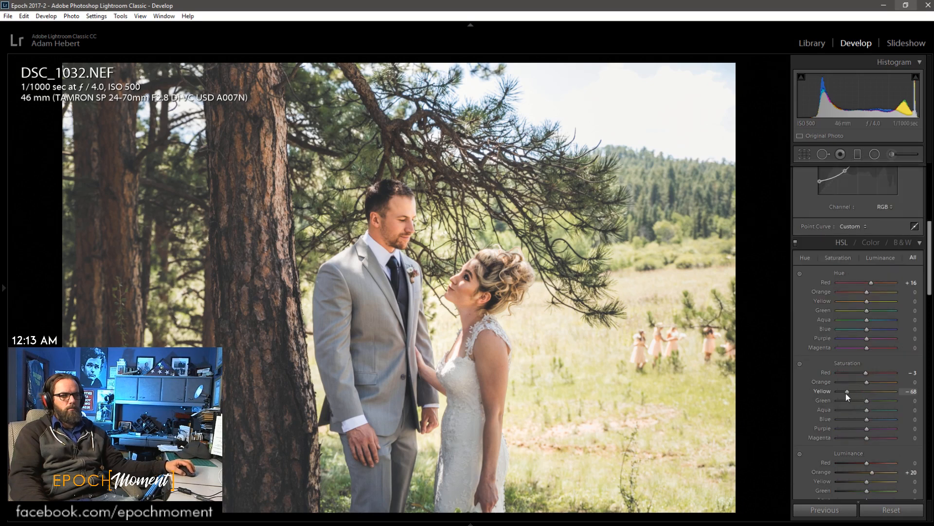
{"action": "scroll", "coordinate": [846, 393], "scroll_direction": "down", "scroll_amount": 2}
{"action": "left_click_drag", "start_coordinate": [863, 392], "coordinate": [868, 393]}
{"action": "left_click_drag", "start_coordinate": [866, 301], "coordinate": [867, 302]}
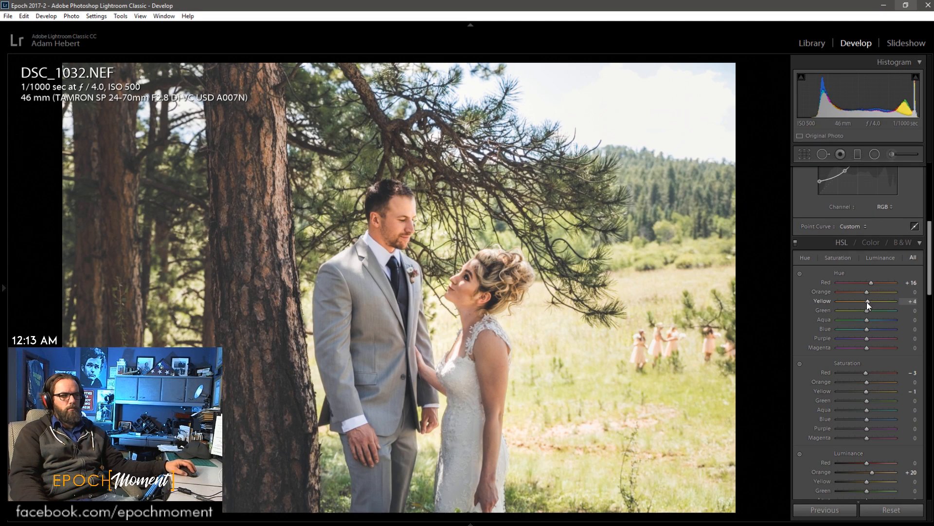
- Crop DSC_1032.NEF tighter around the couple at the original aspect ratio and auto-straighten it
{"action": "left_click", "coordinate": [812, 153]}
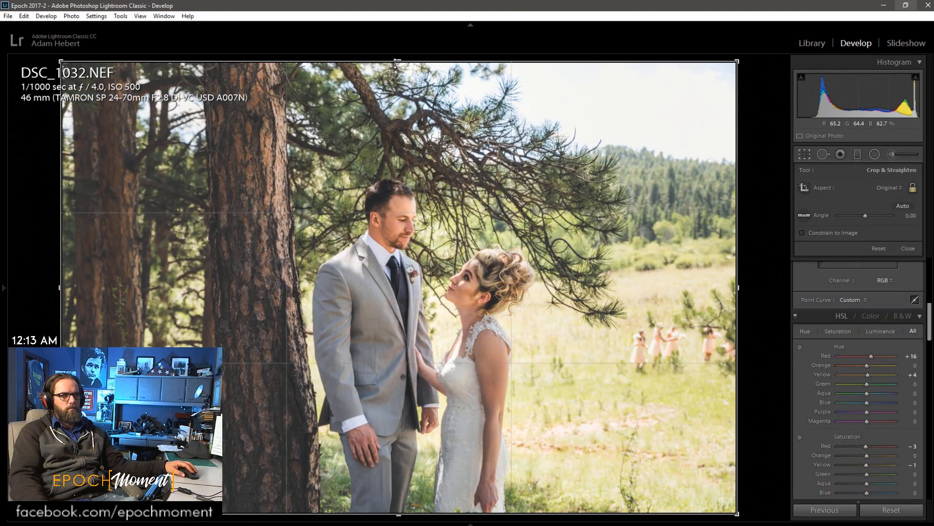
{"action": "left_click_drag", "start_coordinate": [395, 63], "coordinate": [398, 93]}
{"action": "left_click_drag", "start_coordinate": [417, 154], "coordinate": [462, 154]}
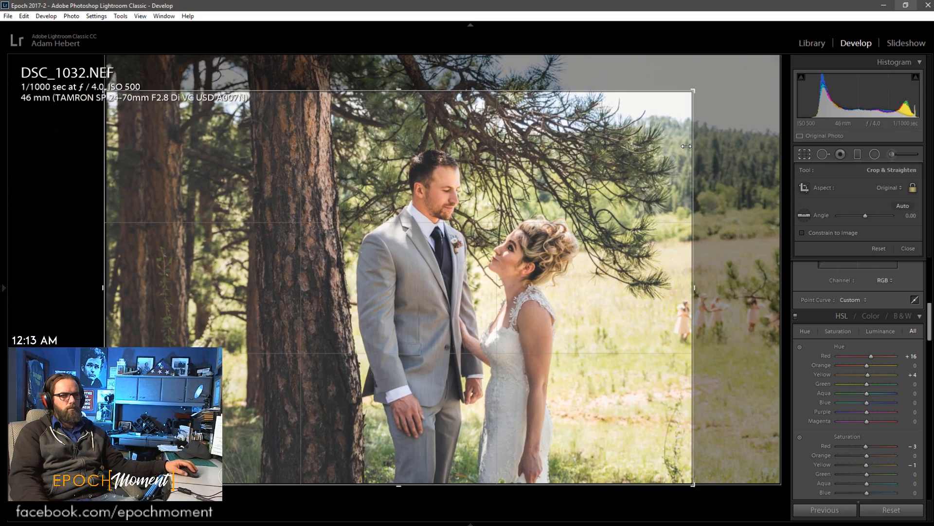
{"action": "left_click_drag", "start_coordinate": [693, 91], "coordinate": [684, 97]}
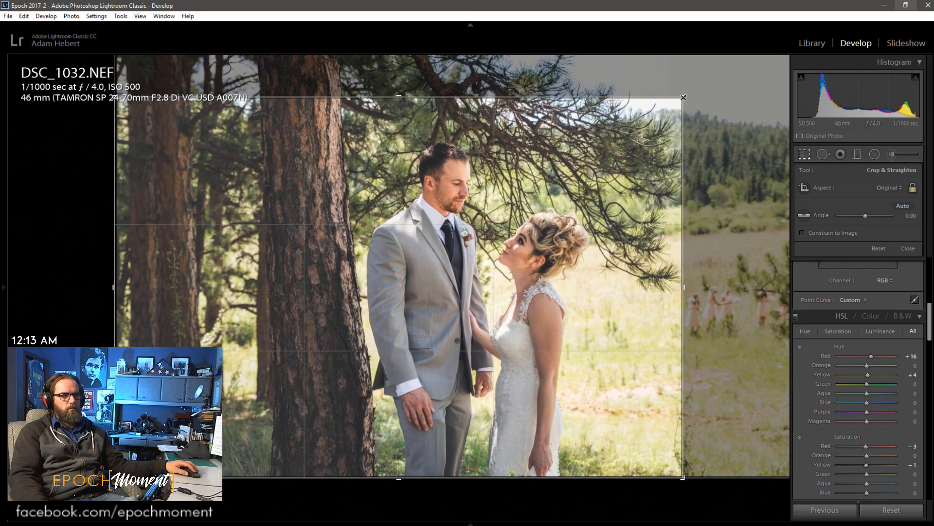
{"action": "left_click", "coordinate": [903, 206]}
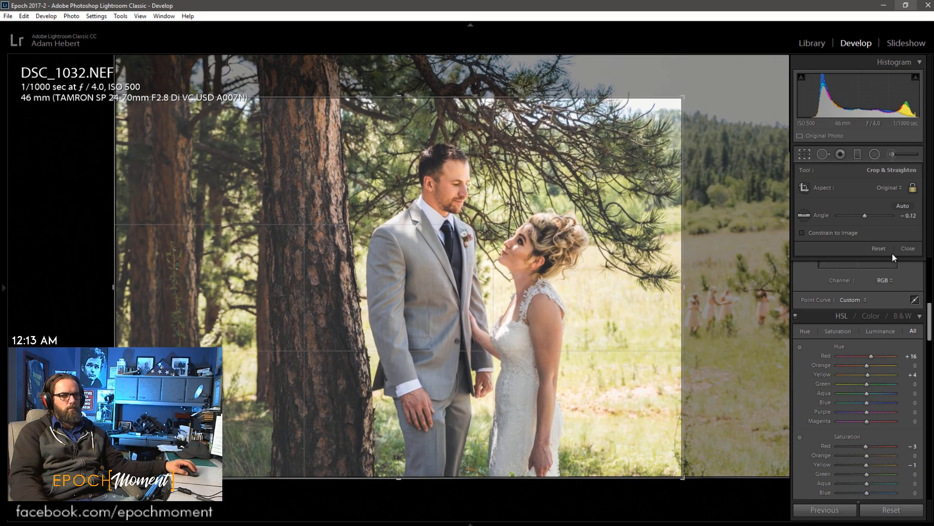
{"action": "left_click", "coordinate": [896, 250]}
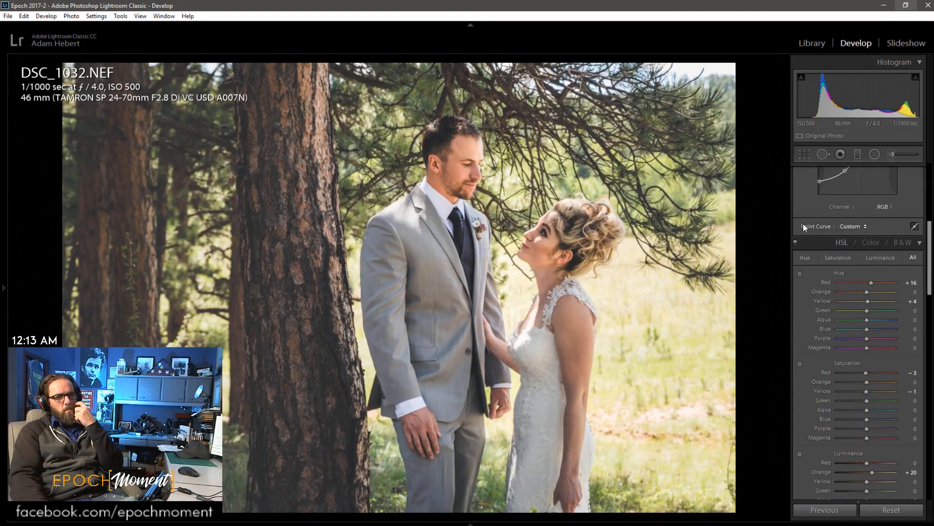
- Paste the softer develop look and move on to the next photo, DSC_1033.NEF
{"action": "key", "text": "ctrl+shift+v"}
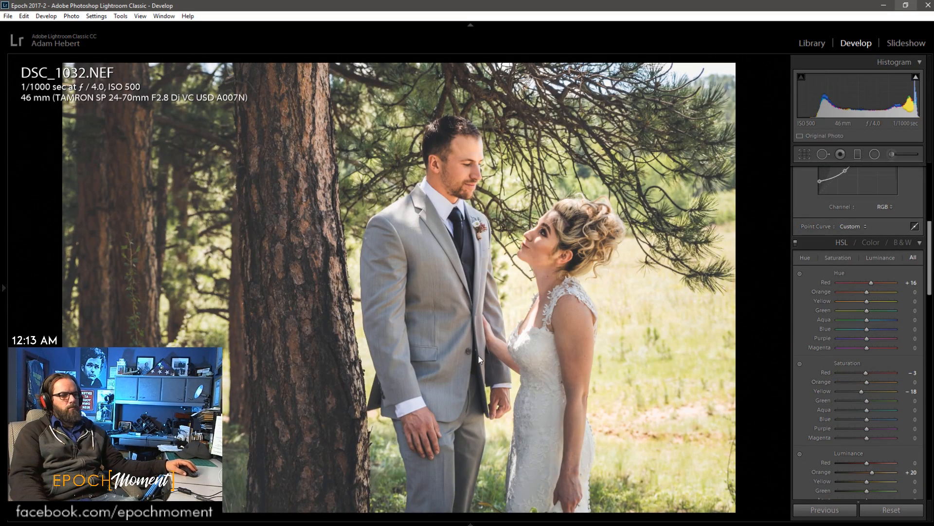
{"action": "key", "text": "Right"}
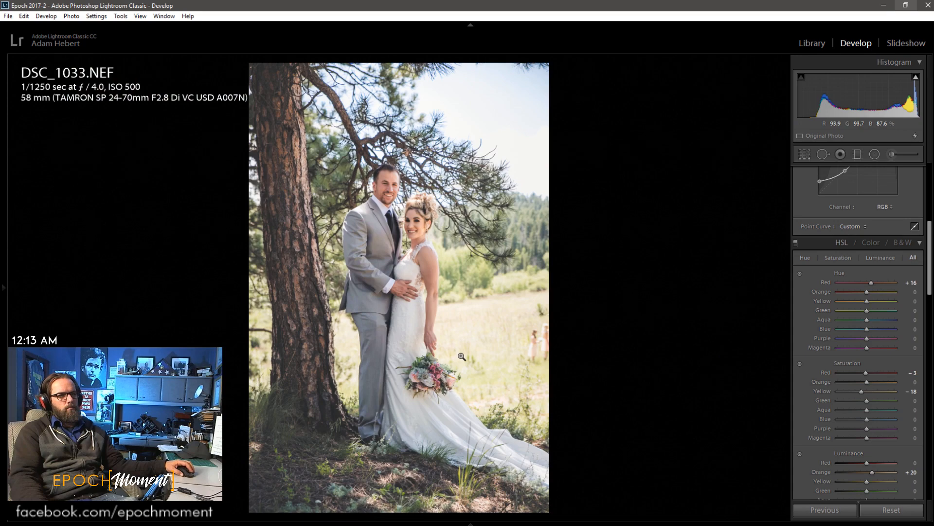
- Inspect the couple's faces up close in DSC_1033.NEF and review its split toning and detail settings
{"action": "left_click", "coordinate": [400, 204]}
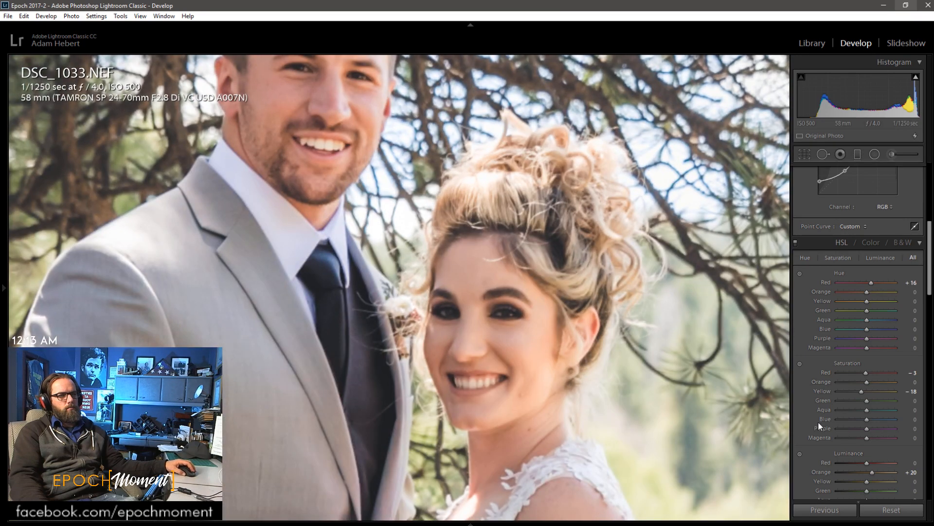
{"action": "scroll", "coordinate": [819, 421], "scroll_direction": "down", "scroll_amount": 5}
{"action": "scroll", "coordinate": [819, 421], "scroll_direction": "down", "scroll_amount": 5}
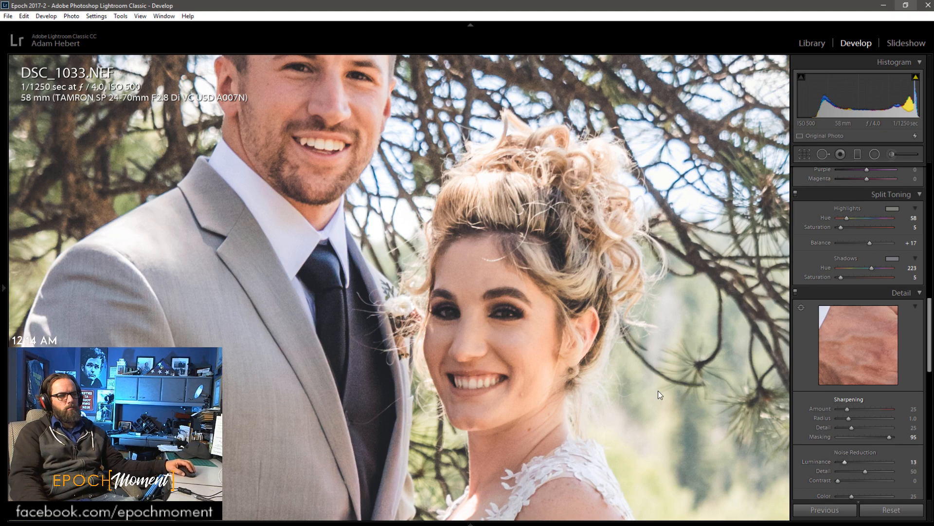
{"action": "left_click", "coordinate": [486, 337]}
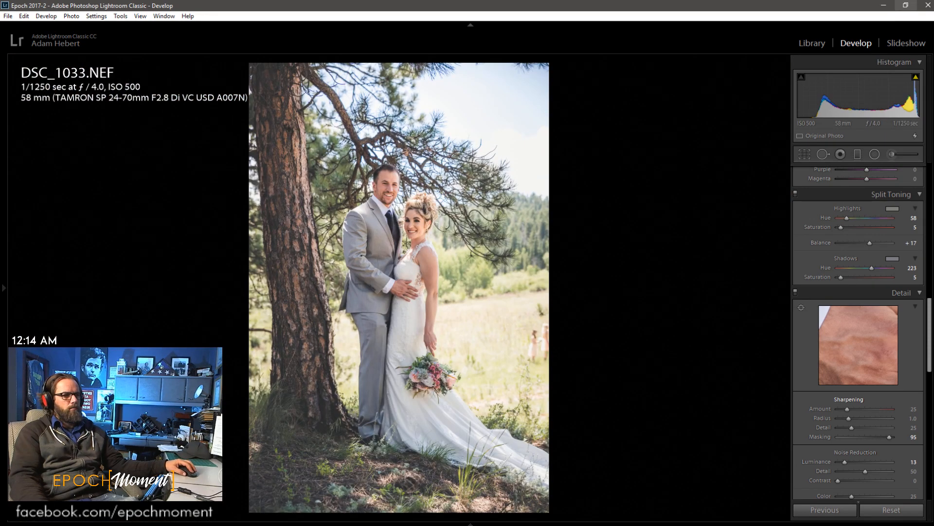
- Move on to DSC_1034.NEF, apply the previous photo's settings and check the placement of its brush mask and radial filter
{"action": "key", "text": "Right"}
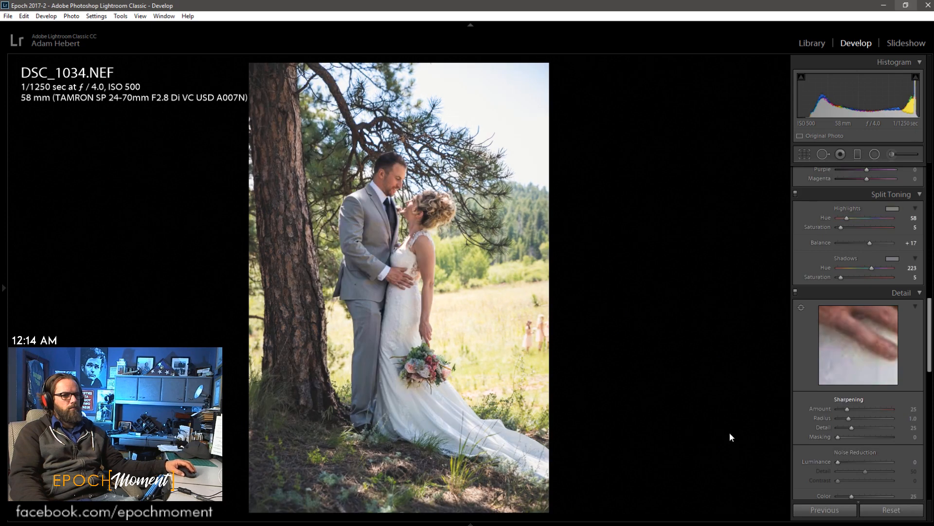
{"action": "left_click", "coordinate": [822, 511]}
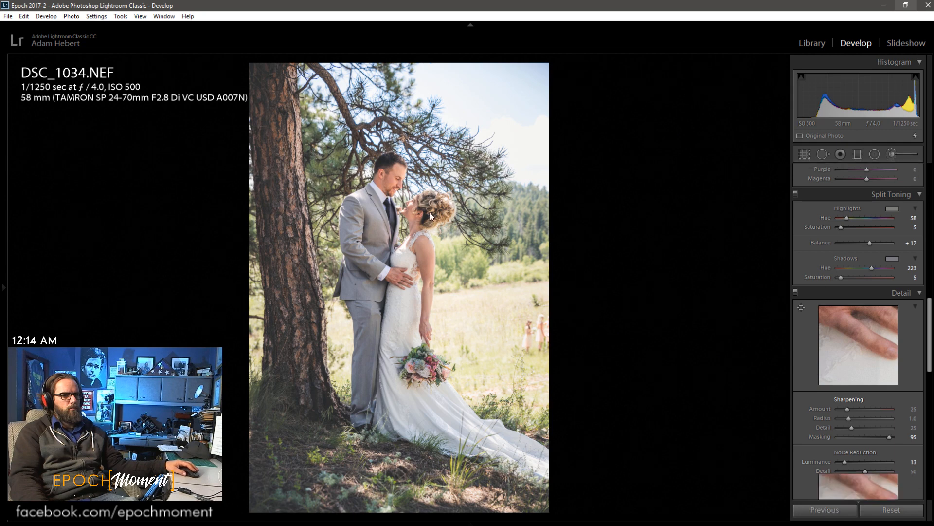
{"action": "key", "text": "k"}
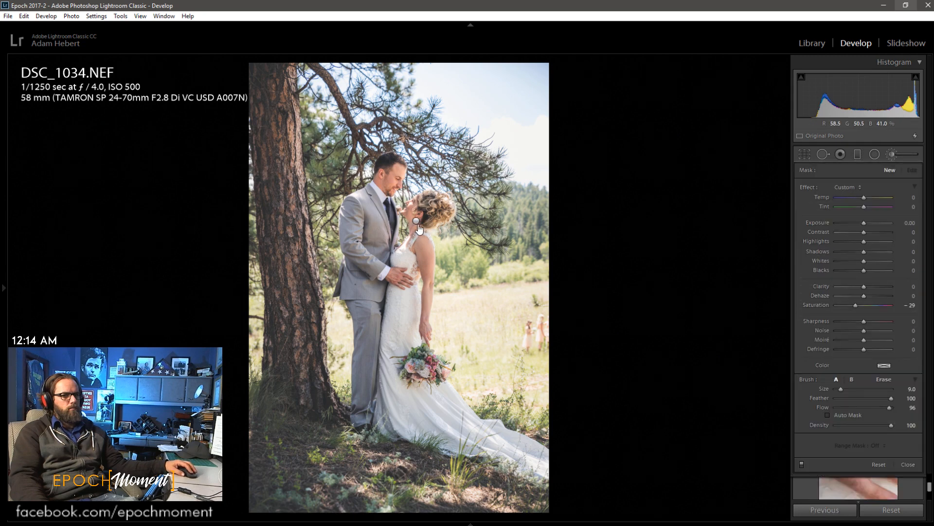
{"action": "mouse_move", "coordinate": [417, 223]}
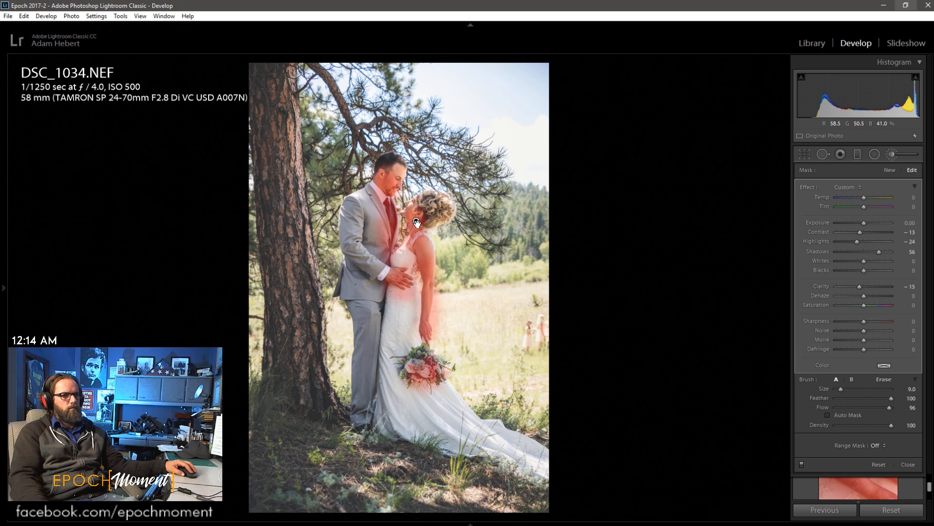
{"action": "left_click", "coordinate": [871, 155]}
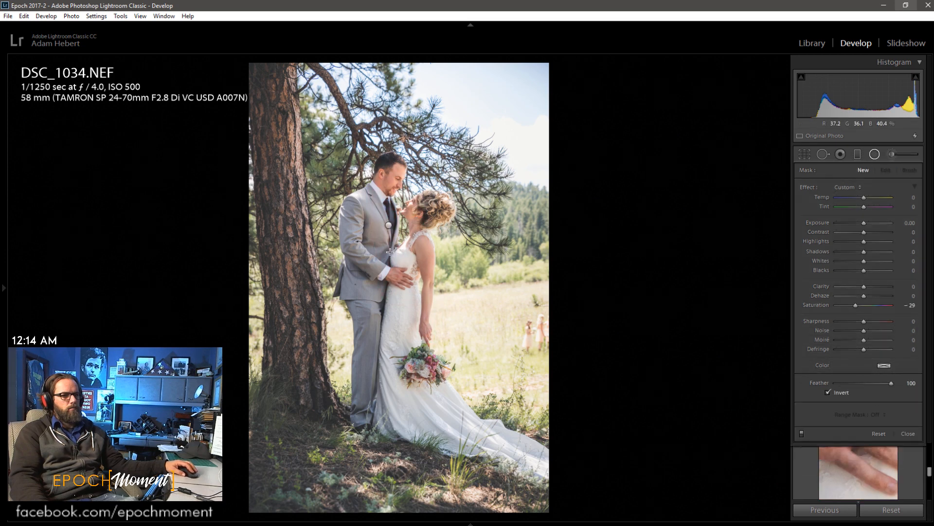
{"action": "left_click", "coordinate": [391, 223]}
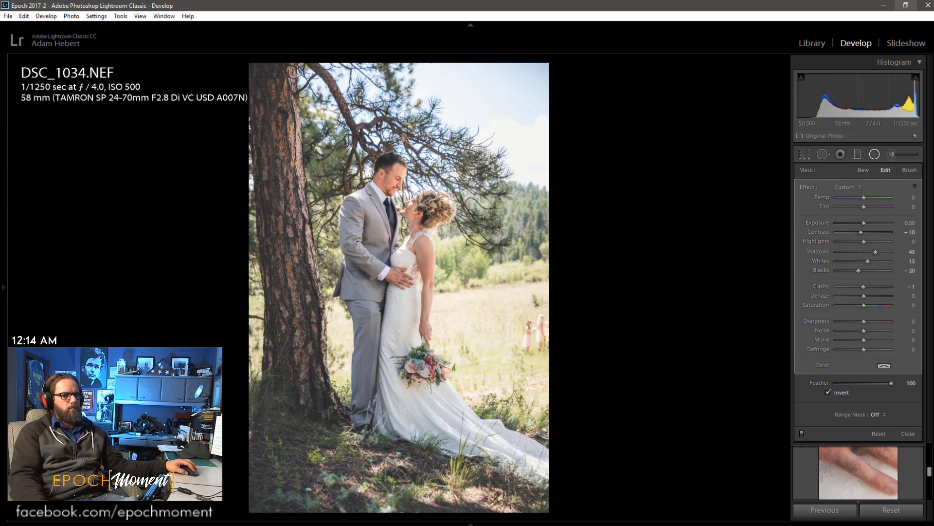
- Apply the previous settings to DSC_1036.NEF and move, rotate and widen the radial filter into an upright ellipse around the couple
{"action": "key", "text": "Right"}
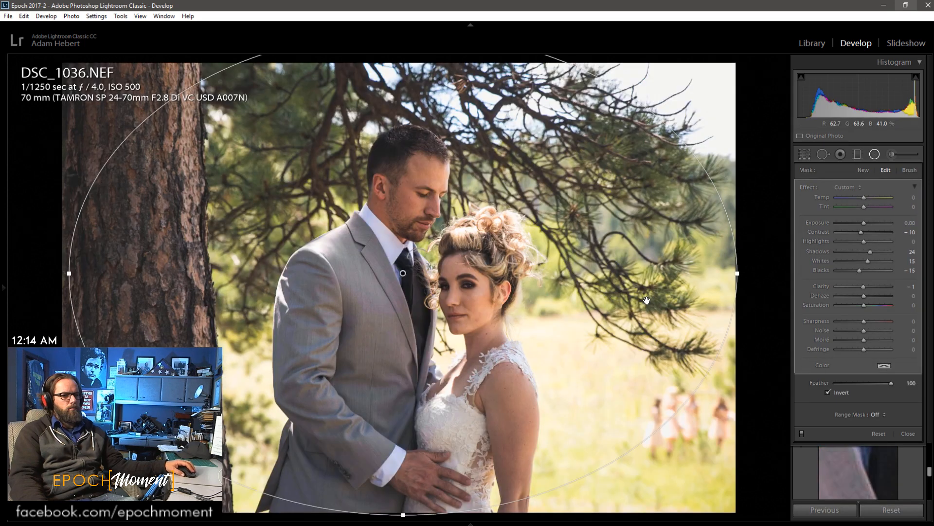
{"action": "left_click", "coordinate": [825, 510]}
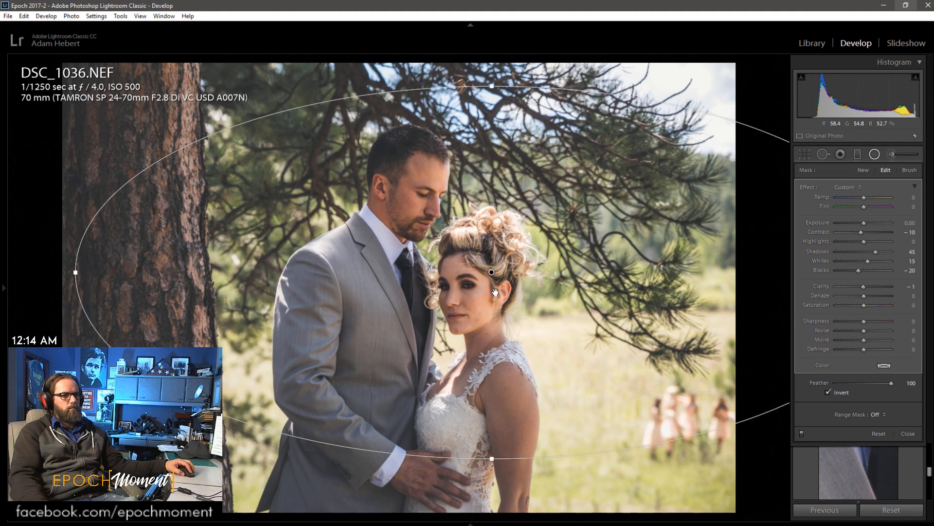
{"action": "left_click_drag", "start_coordinate": [495, 293], "coordinate": [415, 308]}
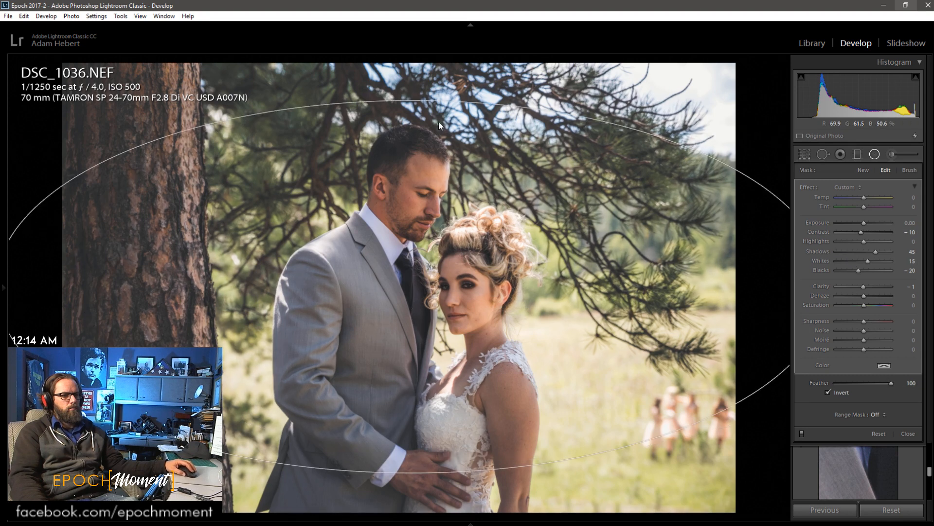
{"action": "left_click_drag", "start_coordinate": [436, 95], "coordinate": [626, 339]}
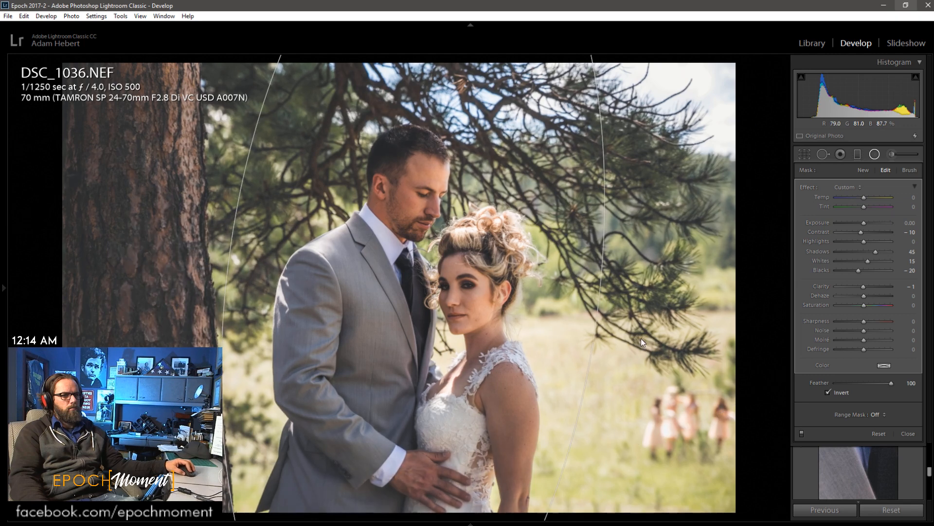
{"action": "left_click_drag", "start_coordinate": [597, 310], "coordinate": [622, 317]}
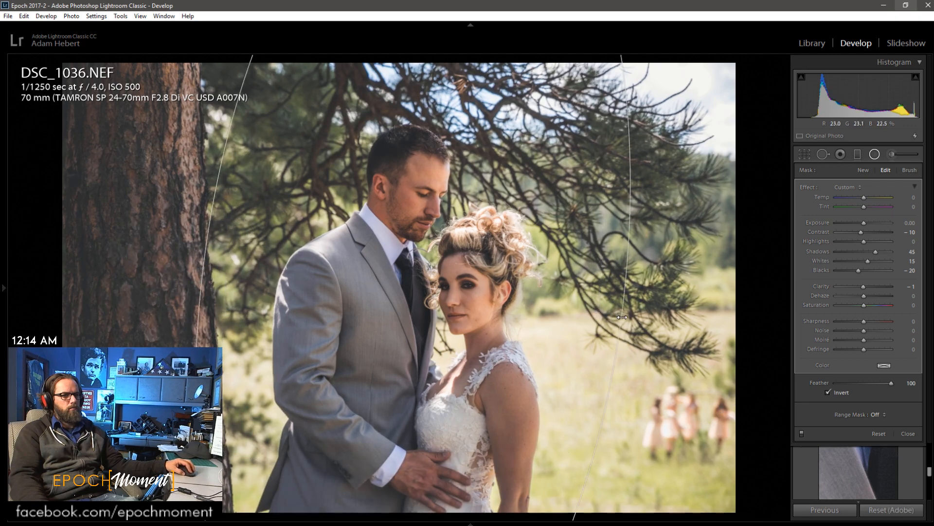
{"action": "left_click", "coordinate": [908, 433]}
- Brighten DSC_1036.NEF by setting exposure to +1.05, highlights to −59 and blacks to −12
{"action": "scroll", "coordinate": [818, 371], "scroll_direction": "up", "scroll_amount": 1}
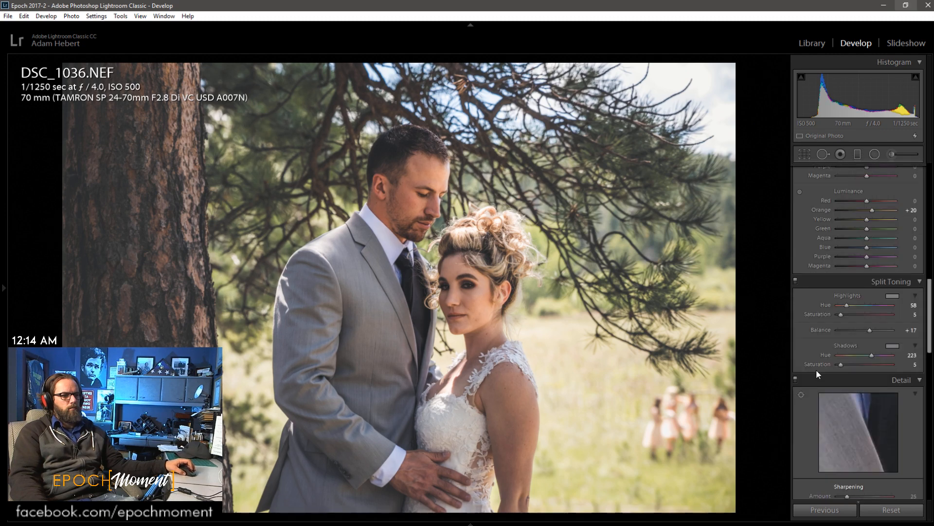
{"action": "scroll", "coordinate": [818, 371], "scroll_direction": "down", "scroll_amount": 1}
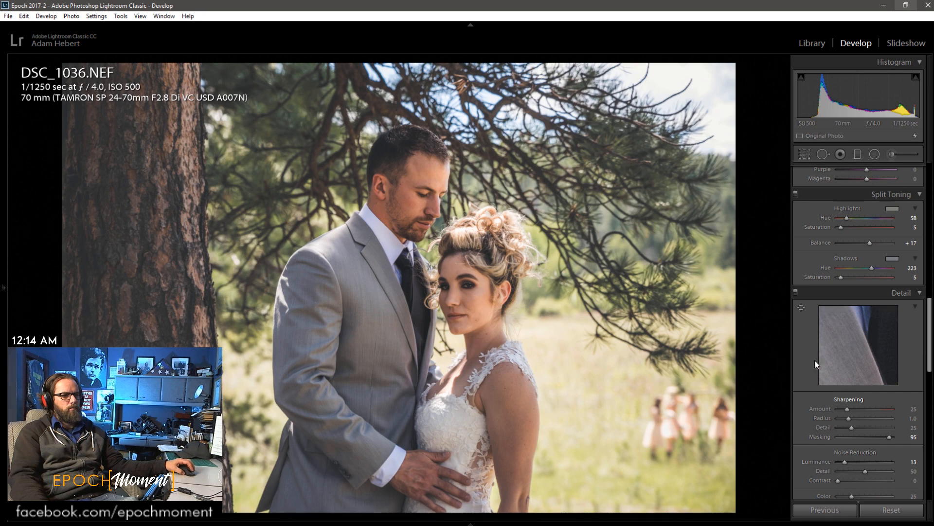
{"action": "scroll", "coordinate": [855, 302], "scroll_direction": "up", "scroll_amount": 8}
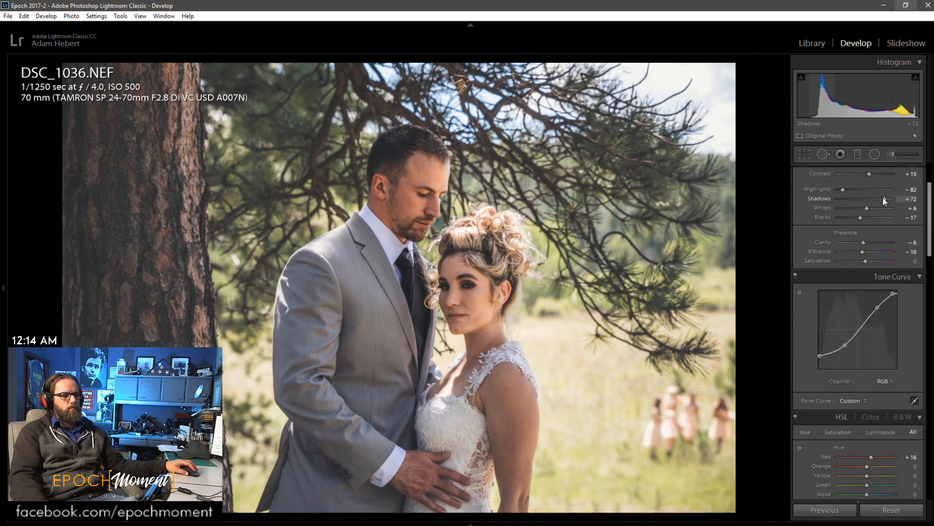
{"action": "scroll", "coordinate": [827, 246], "scroll_direction": "up", "scroll_amount": 2}
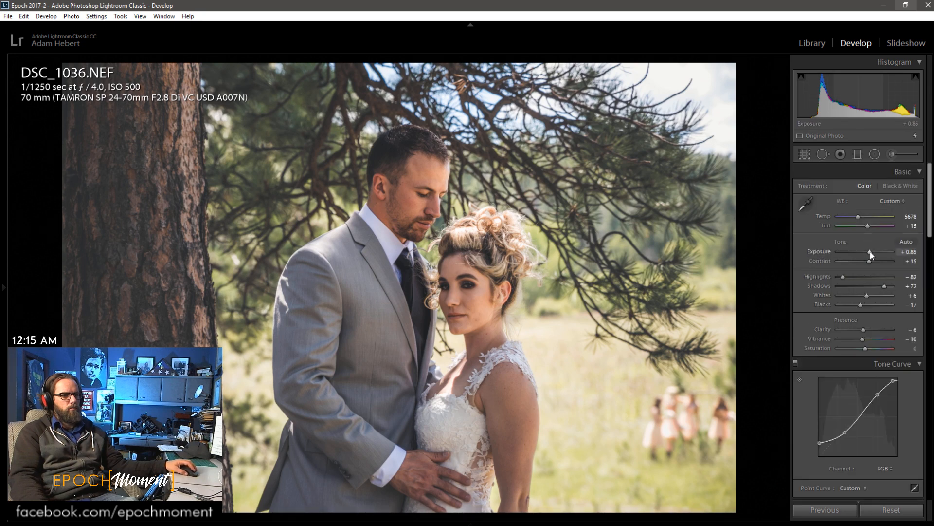
{"action": "scroll", "coordinate": [870, 251], "scroll_direction": "up", "scroll_amount": 2}
{"action": "scroll", "coordinate": [870, 251], "scroll_direction": "up", "scroll_amount": 2}
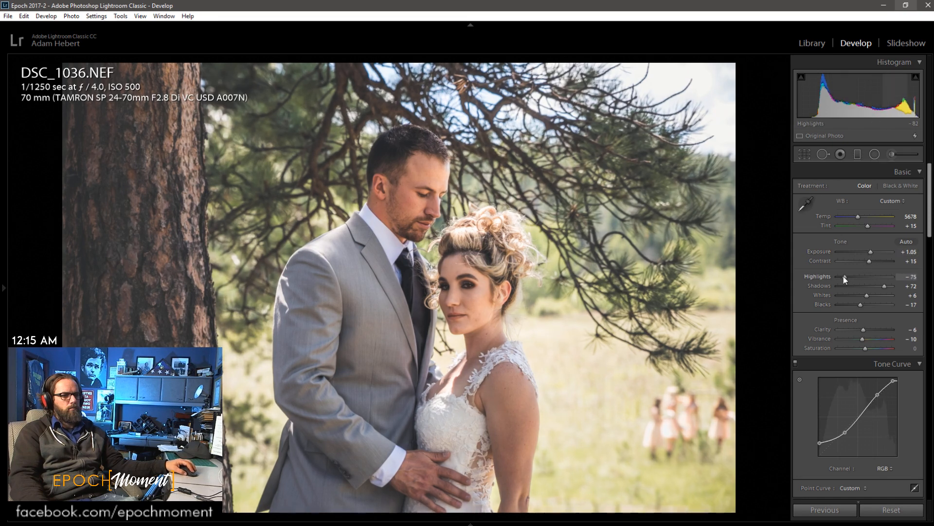
{"action": "left_click_drag", "start_coordinate": [843, 276], "coordinate": [848, 276]}
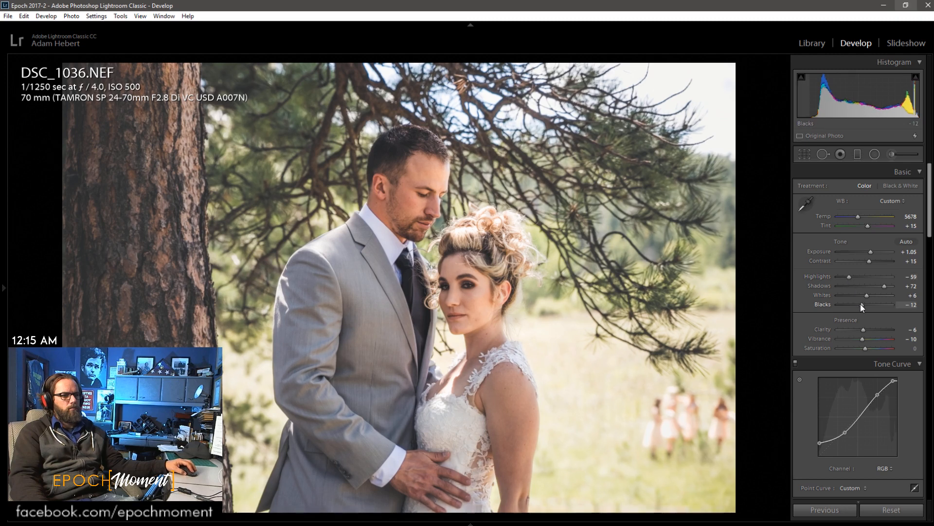
- Set the white balance of DSC_1036.NEF to tint +9 and temperature 5850, and check the skin tones up close
{"action": "left_click_drag", "start_coordinate": [868, 226], "coordinate": [867, 226]}
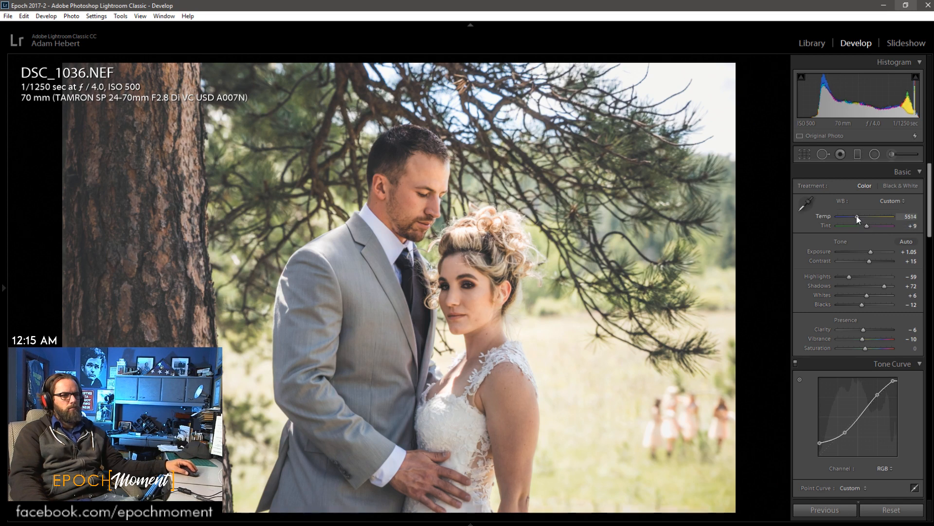
{"action": "left_click_drag", "start_coordinate": [857, 216], "coordinate": [858, 217]}
{"action": "left_click", "coordinate": [412, 288]}
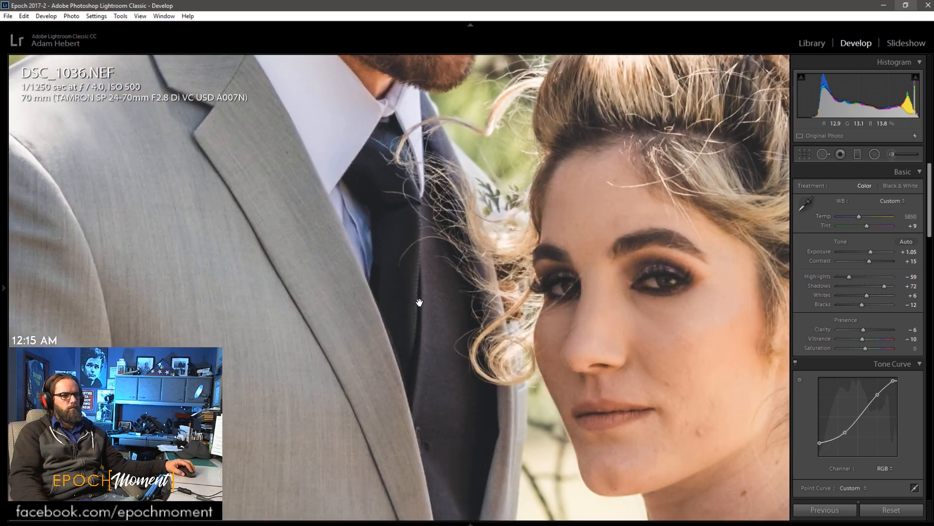
{"action": "left_click", "coordinate": [691, 379]}
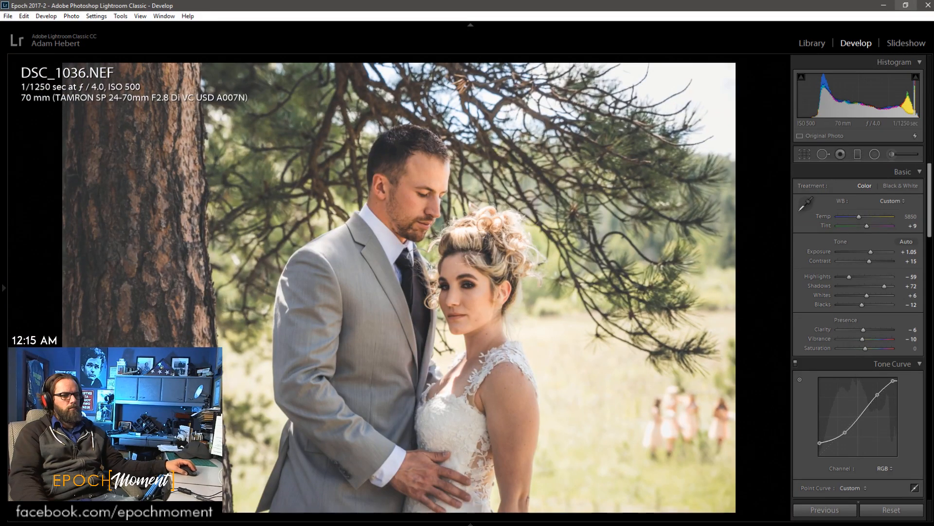
- Look over DSC_1037.NEF, go on to DSC_1038.NEF and apply the previous develop settings to it
{"action": "key", "text": "Right"}
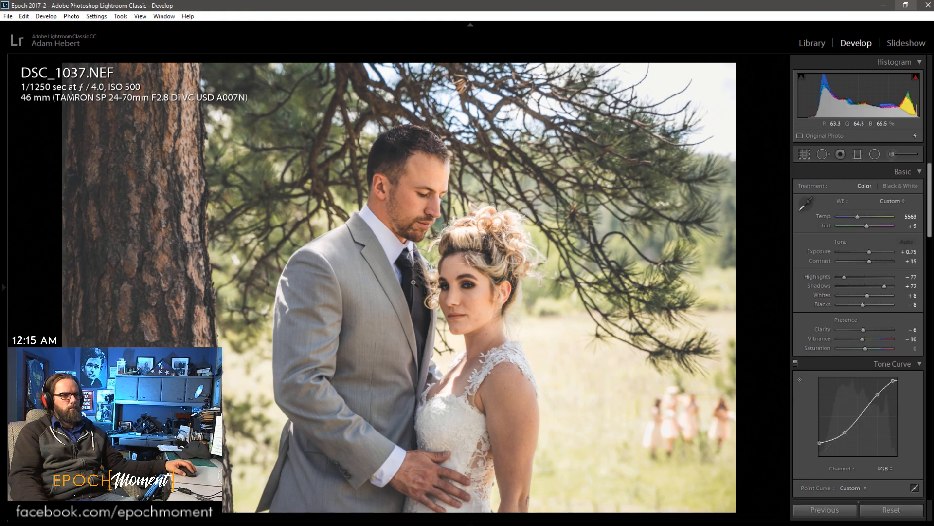
{"action": "key", "text": "Right"}
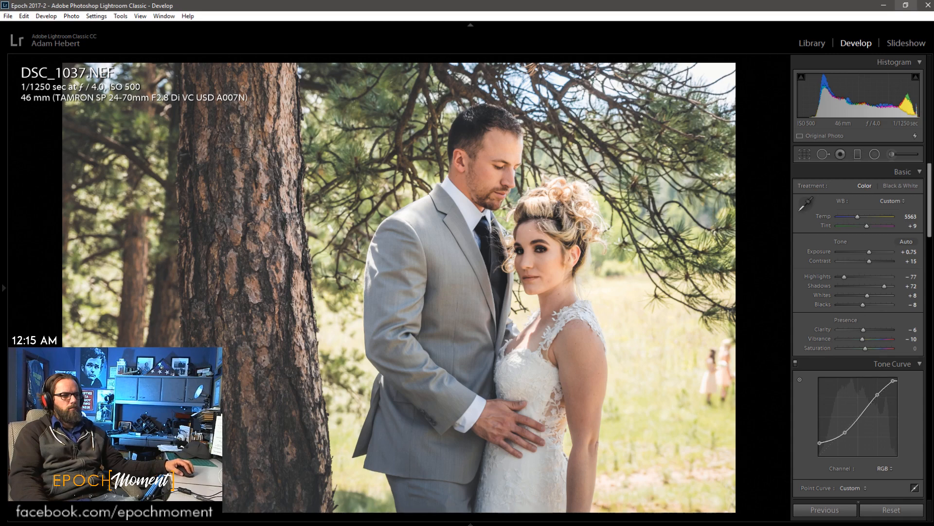
{"action": "key", "text": "Left"}
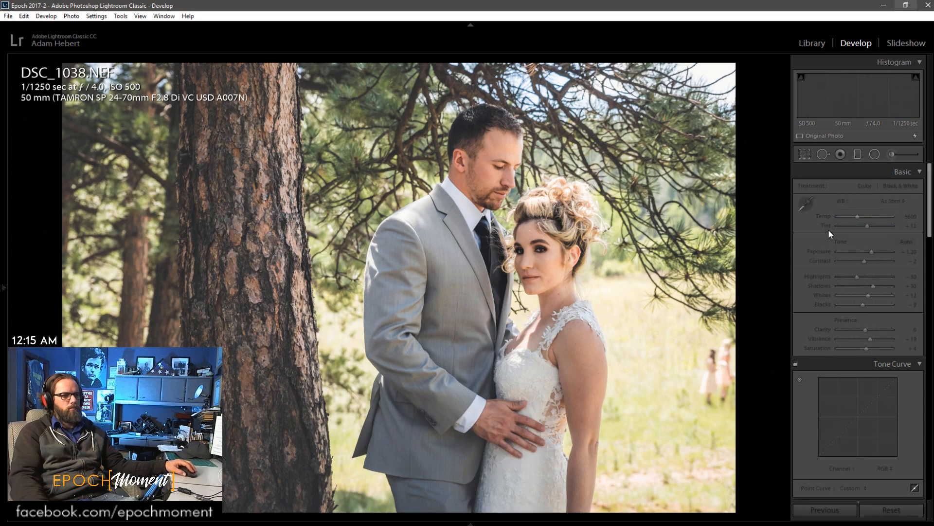
{"action": "key", "text": "Right"}
{"action": "left_click", "coordinate": [822, 511]}
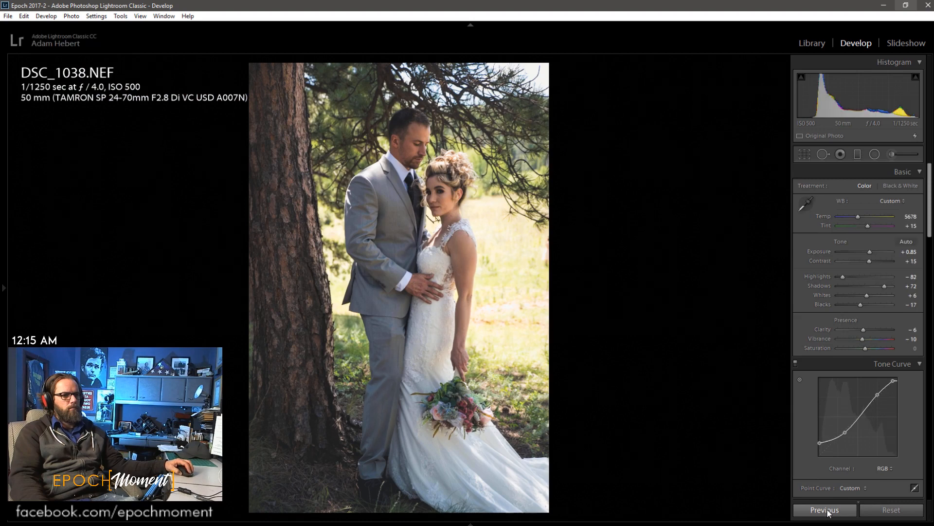
- Set exposure to +1.40, highlights to −57, blacks to −6 and shadows to +75 on DSC_1038.NEF, and check the bride's face up close
{"action": "left_click_drag", "start_coordinate": [864, 251], "coordinate": [872, 252]}
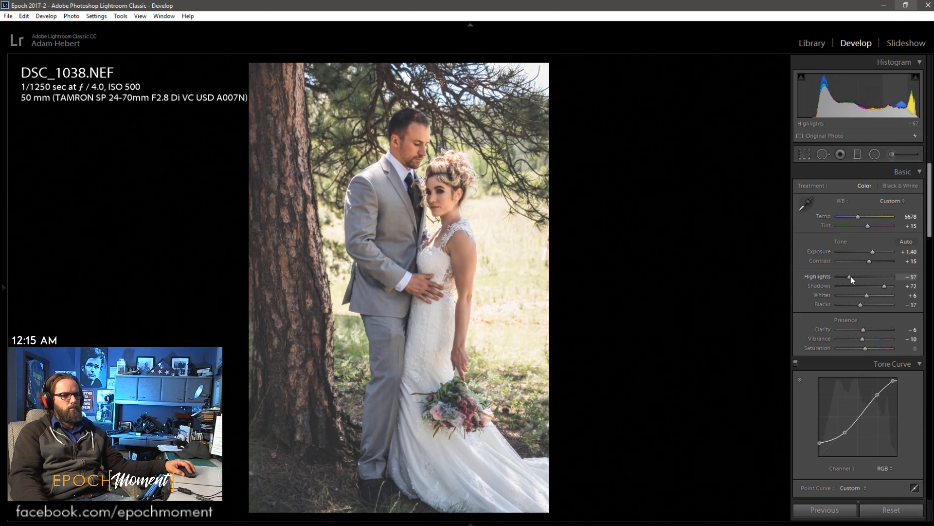
{"action": "left_click_drag", "start_coordinate": [862, 304], "coordinate": [884, 291]}
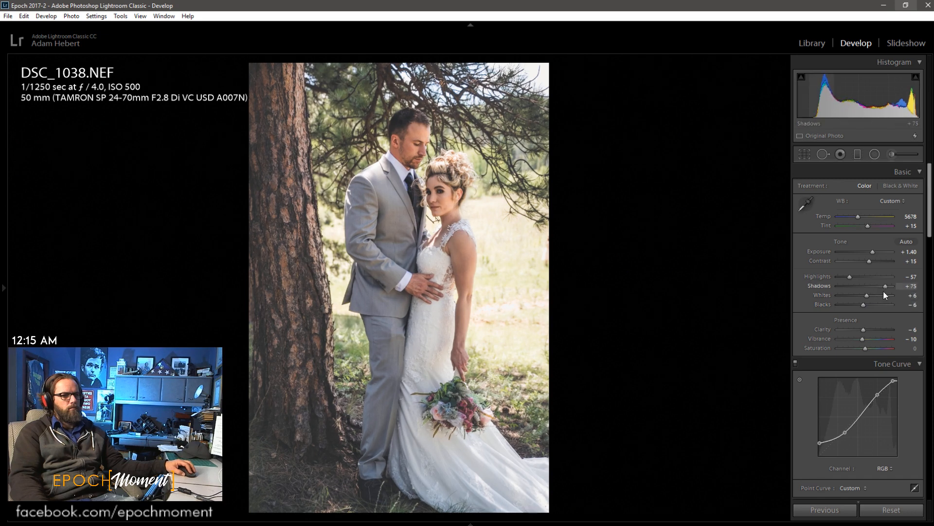
{"action": "left_click", "coordinate": [462, 203]}
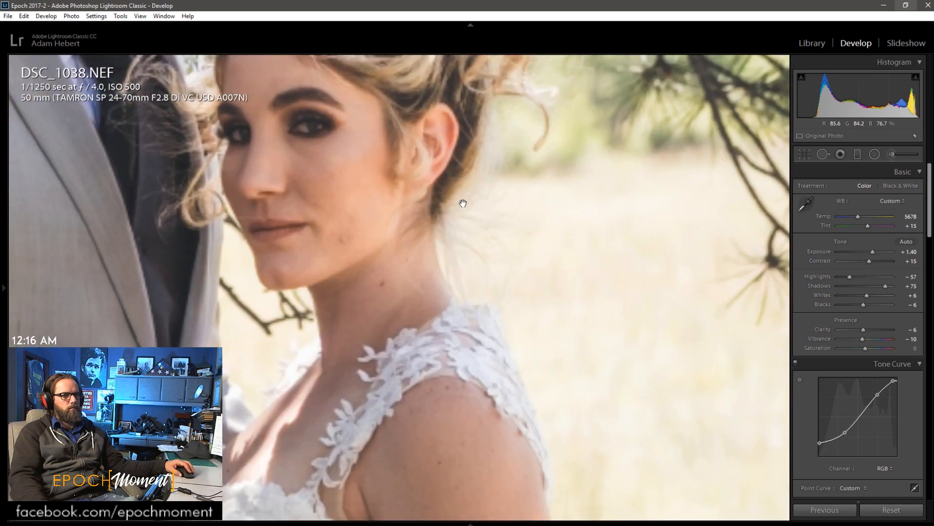
- Check DSC_1038.NEF up close, move on to SDP_3872.NEF and inspect the woman's face at full zoom
{"action": "left_click_drag", "start_coordinate": [469, 227], "coordinate": [513, 372]}
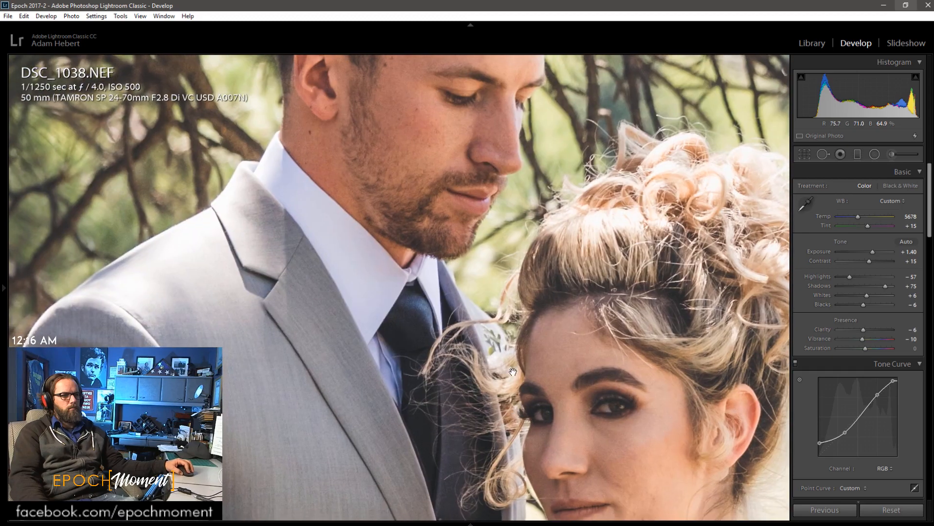
{"action": "left_click", "coordinate": [508, 328]}
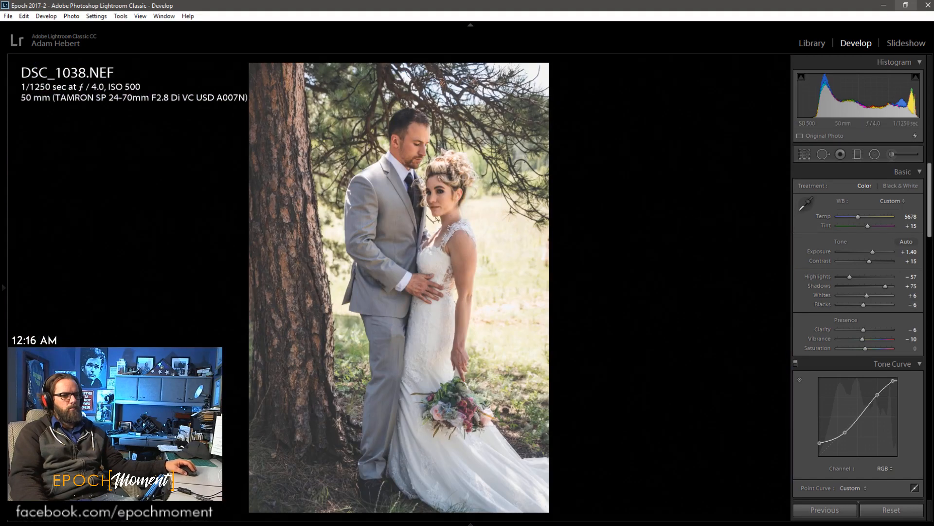
{"action": "key", "text": "Right"}
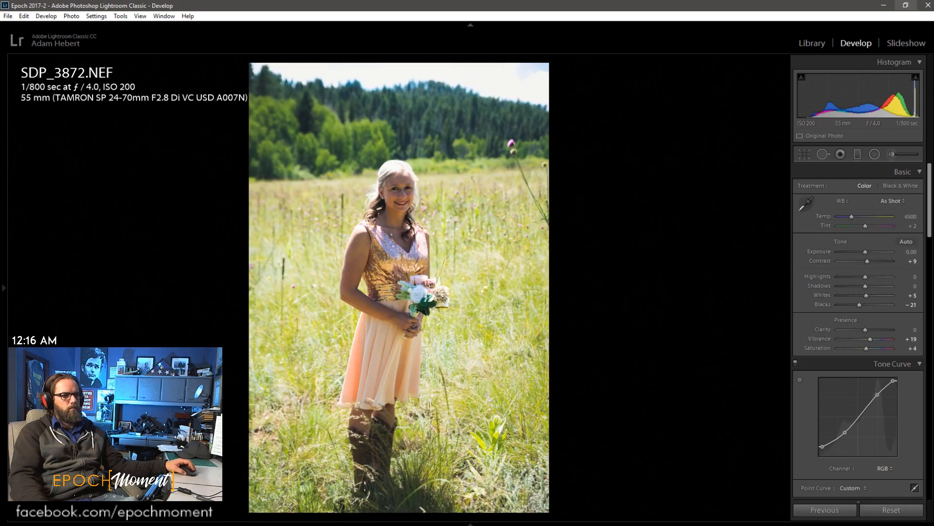
{"action": "left_click", "coordinate": [409, 200]}
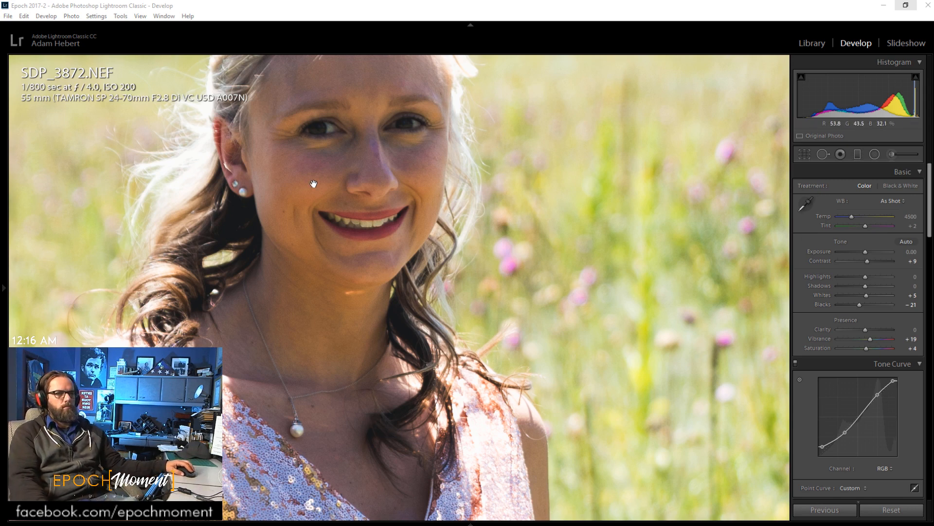
{"action": "left_click", "coordinate": [339, 210]}
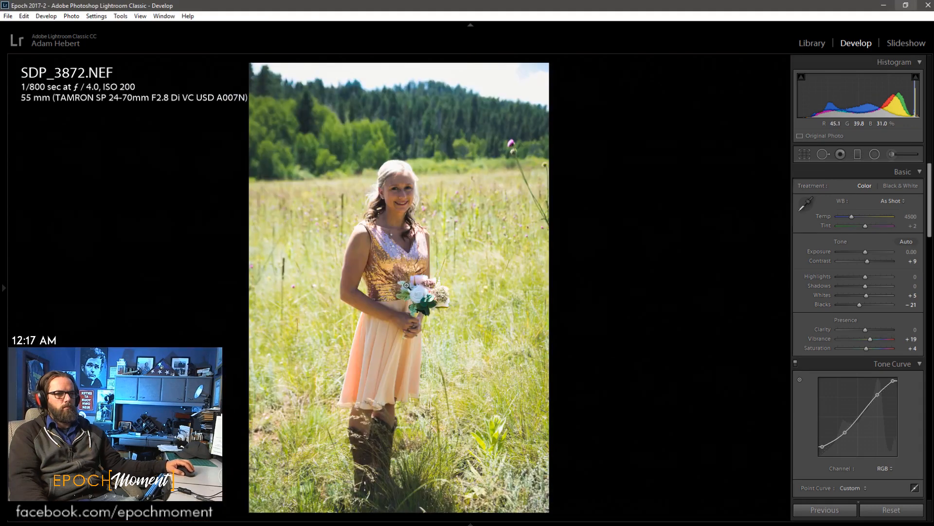
- Apply automatic tone to the meadow portrait and raise Shadows to +48
{"action": "left_click_drag", "start_coordinate": [867, 261], "coordinate": [871, 261]}
{"action": "key", "text": "ctrl+u"}
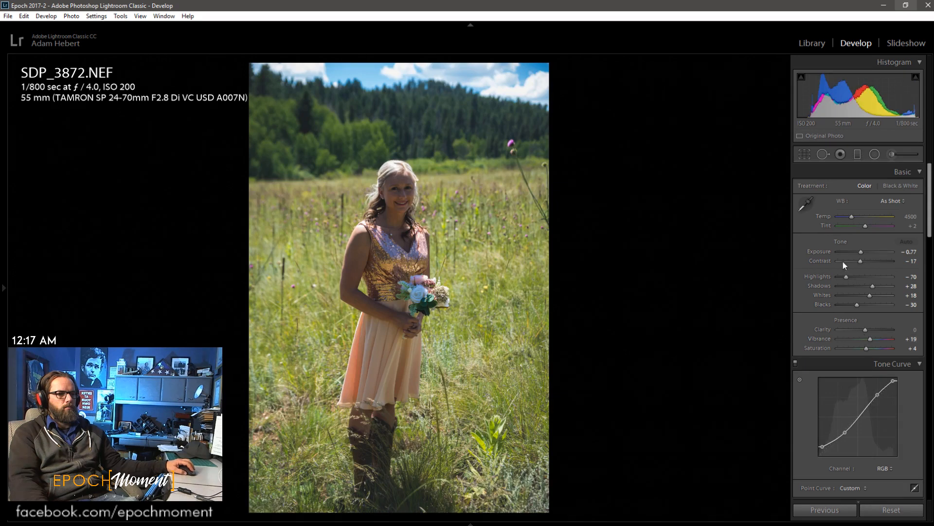
{"action": "left_click_drag", "start_coordinate": [873, 286], "coordinate": [878, 286]}
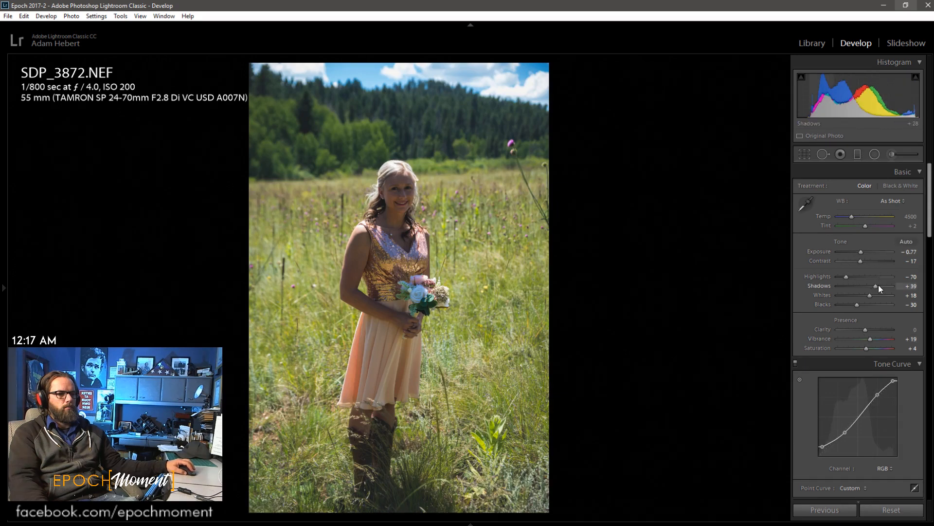
- Try the Auto white balance and warm the temperature to 5784
{"action": "left_click", "coordinate": [889, 201]}
{"action": "left_click", "coordinate": [856, 225]}
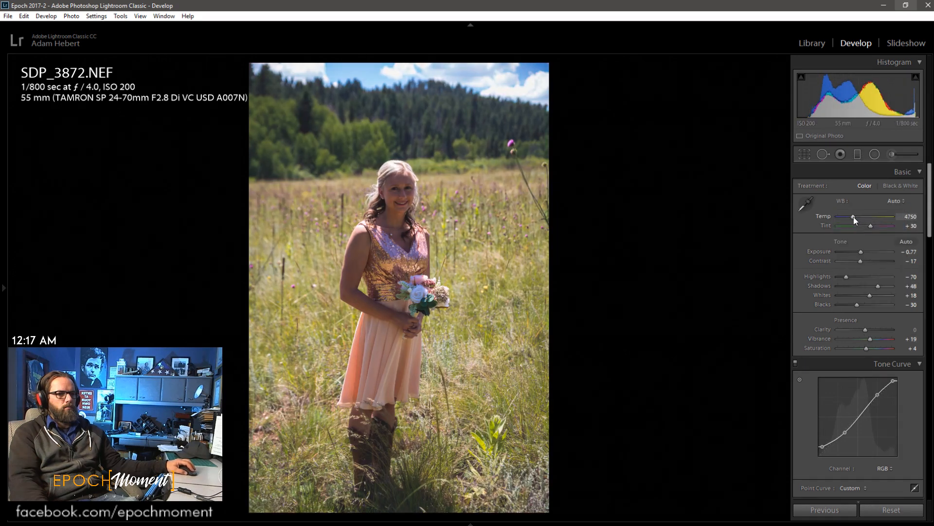
{"action": "left_click_drag", "start_coordinate": [854, 217], "coordinate": [859, 217]}
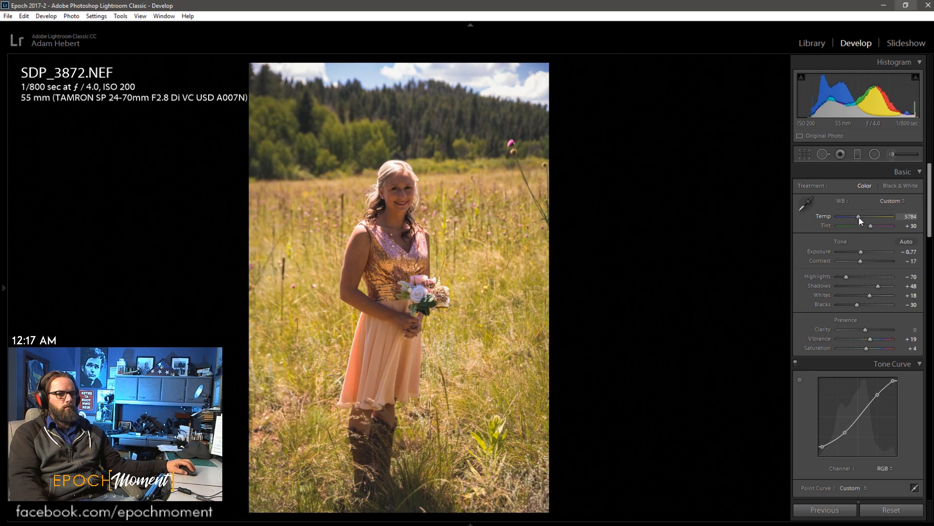
- Reset Contrast to 0 and set Exposure to -0.32, Shadows to +68 and Blacks to -5
{"action": "double_click", "coordinate": [860, 260]}
{"action": "left_click_drag", "start_coordinate": [860, 252], "coordinate": [864, 253]}
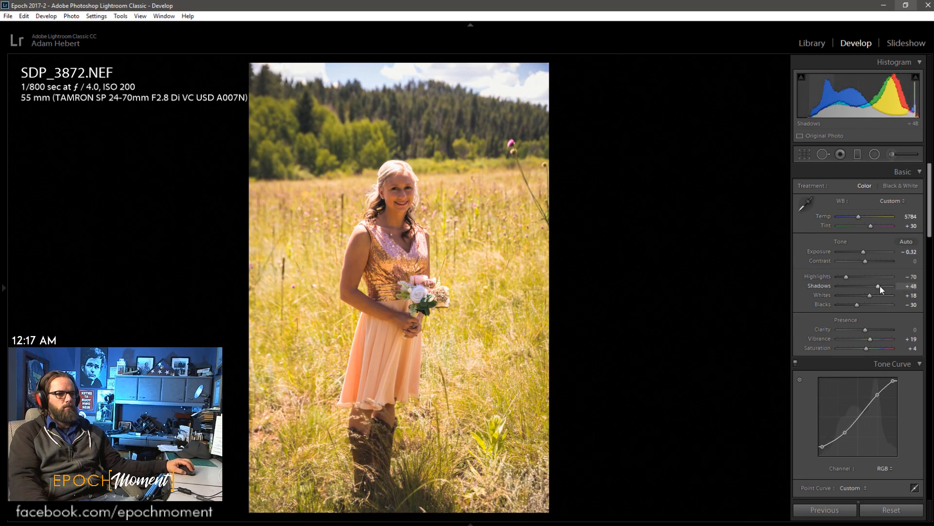
{"action": "left_click_drag", "start_coordinate": [880, 285], "coordinate": [863, 304]}
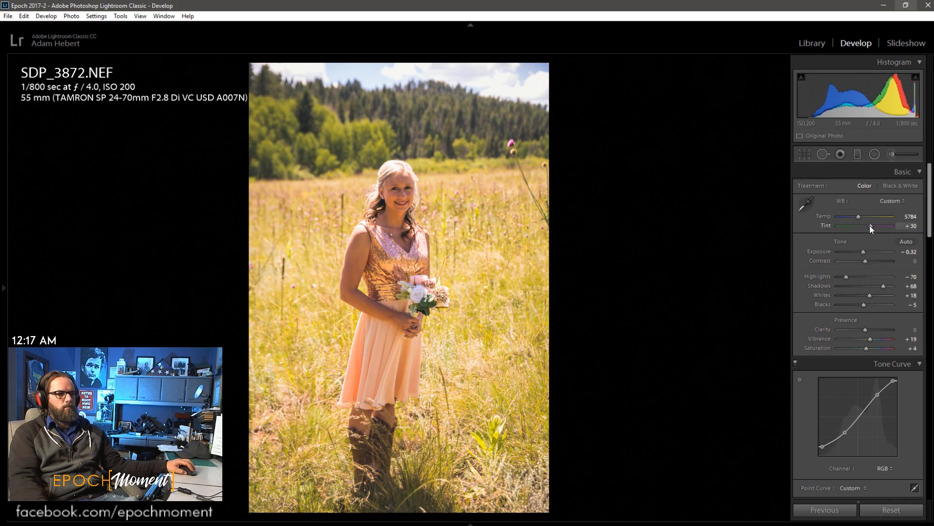
- Adjust the white balance to Tint +12 and Temp 5243, and view the woman up close
{"action": "left_click_drag", "start_coordinate": [870, 226], "coordinate": [857, 217]}
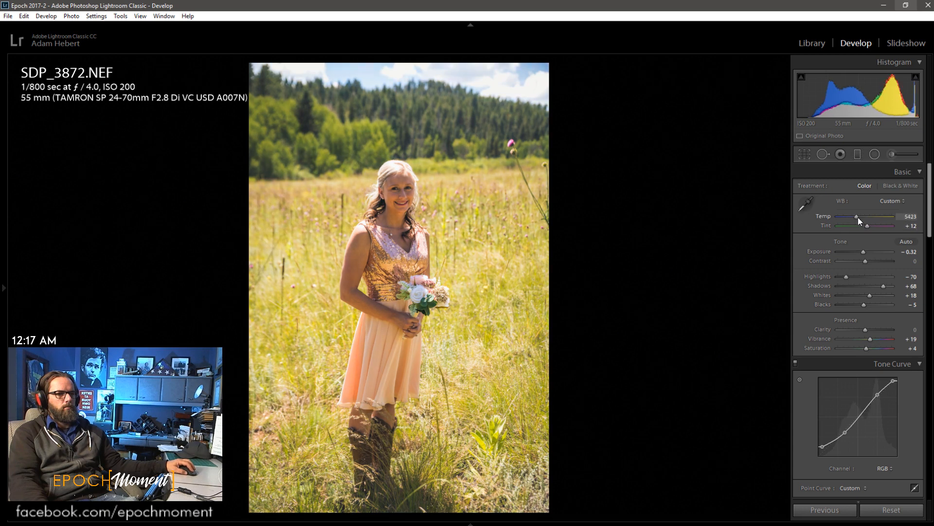
{"action": "left_click", "coordinate": [394, 195]}
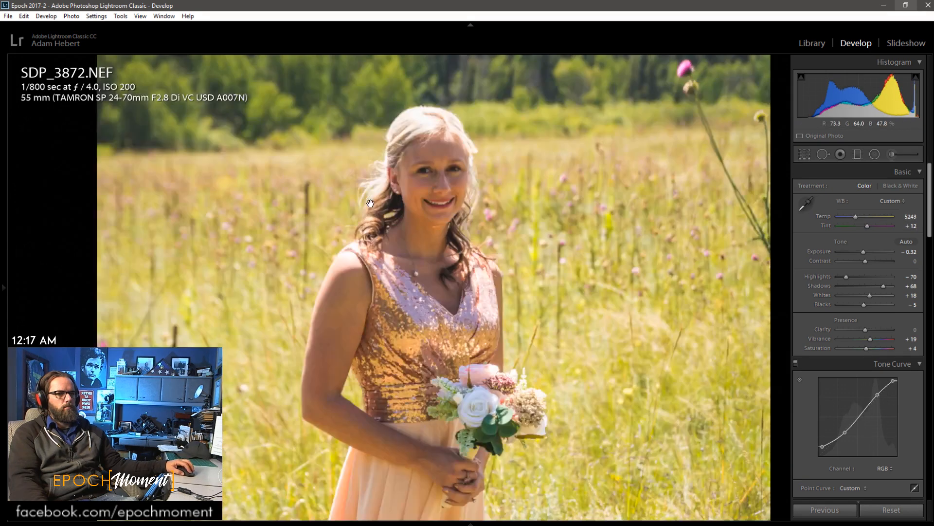
- Set the Purple hue to -18 in the color adjustments
{"action": "scroll", "coordinate": [813, 340], "scroll_direction": "down", "scroll_amount": 10}
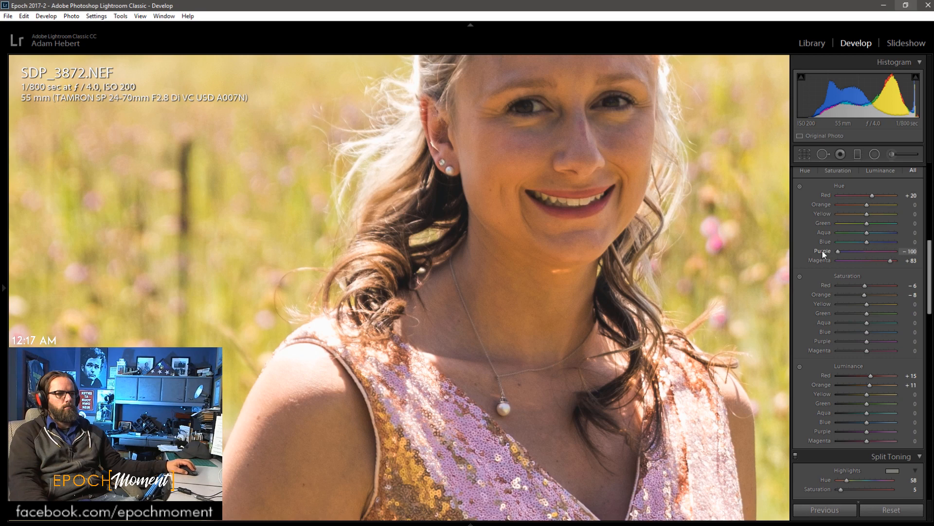
{"action": "left_click_drag", "start_coordinate": [822, 249], "coordinate": [898, 261]}
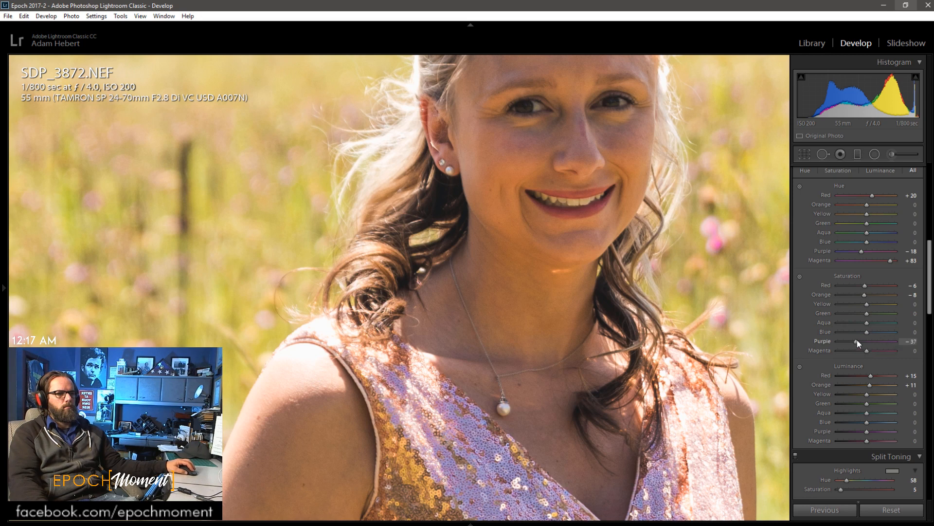
{"action": "left_click_drag", "start_coordinate": [857, 340], "coordinate": [822, 338]}
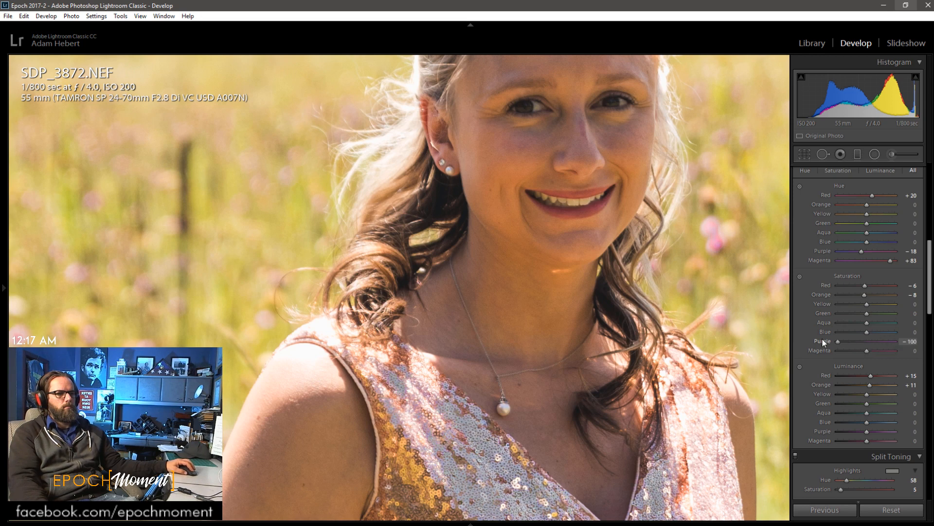
{"action": "mouse_move", "coordinate": [879, 343]}
{"action": "left_mouse_down"}
{"action": "mouse_move", "coordinate": [854, 337]}
{"action": "mouse_move", "coordinate": [891, 354]}
{"action": "left_mouse_up"}
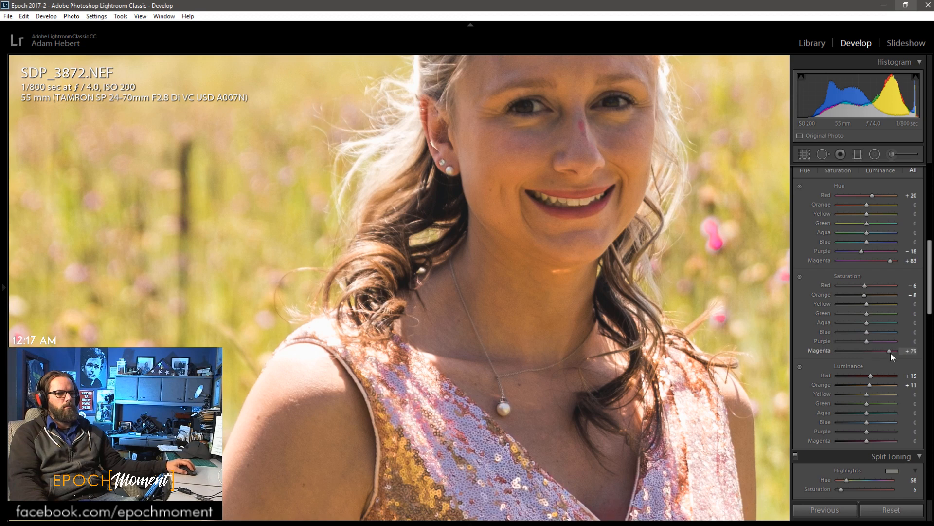
{"action": "double_click", "coordinate": [857, 351]}
- Set the Magenta hue to +100 and its luminance to +23, checking the face up close
{"action": "left_click_drag", "start_coordinate": [889, 260], "coordinate": [896, 261]}
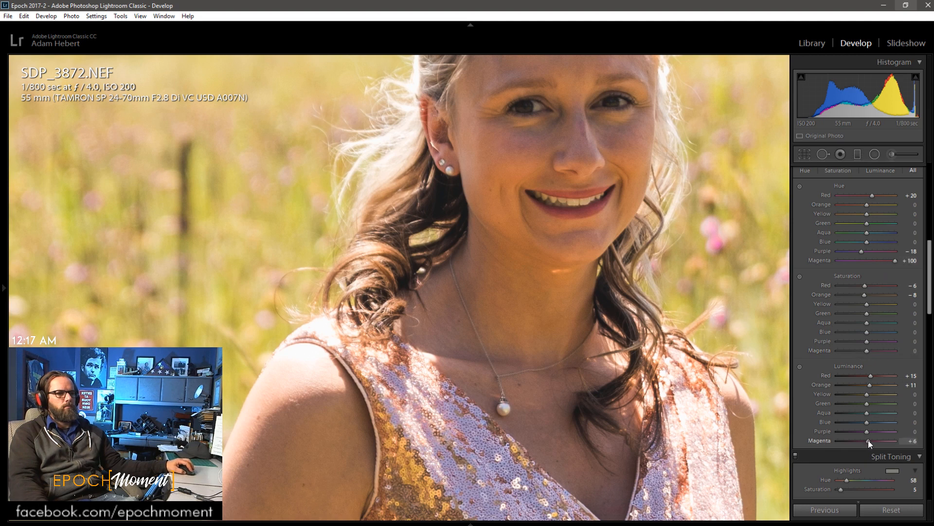
{"action": "left_click_drag", "start_coordinate": [869, 440], "coordinate": [874, 441]}
{"action": "left_click", "coordinate": [608, 186]}
{"action": "left_click", "coordinate": [584, 183]}
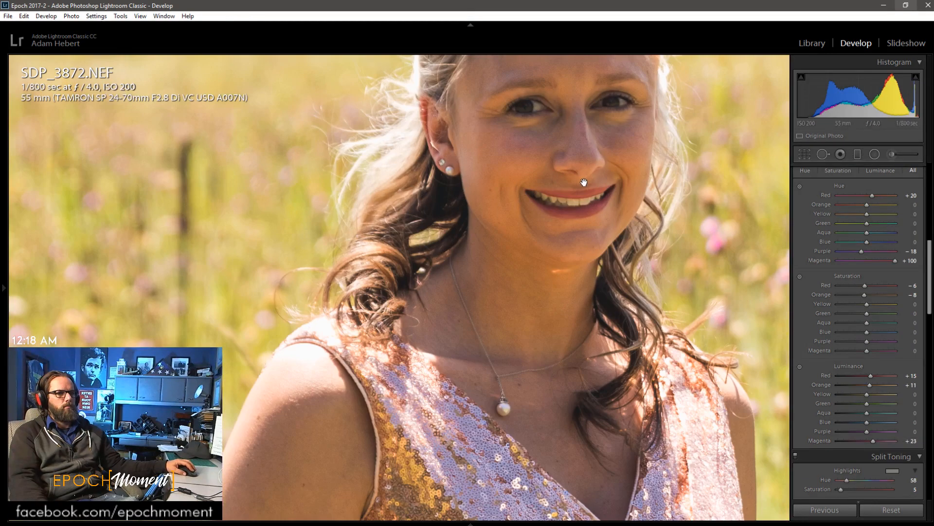
{"action": "left_click", "coordinate": [584, 184]}
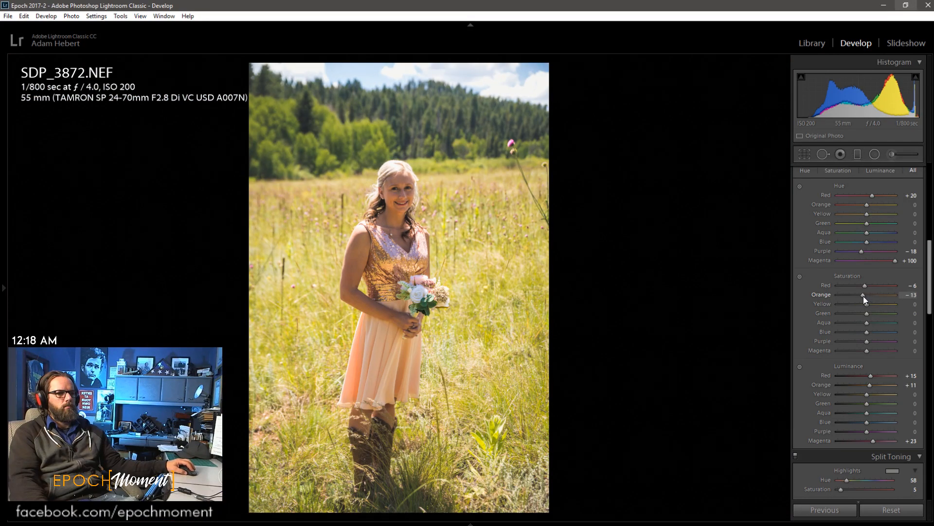
- Set the Yellow hue to +11, resetting the trial changes to Yellow saturation and the Green and Aqua hues
{"action": "mouse_move", "coordinate": [867, 304]}
{"action": "left_mouse_down"}
{"action": "mouse_move", "coordinate": [856, 304]}
{"action": "mouse_move", "coordinate": [875, 307]}
{"action": "left_mouse_up"}
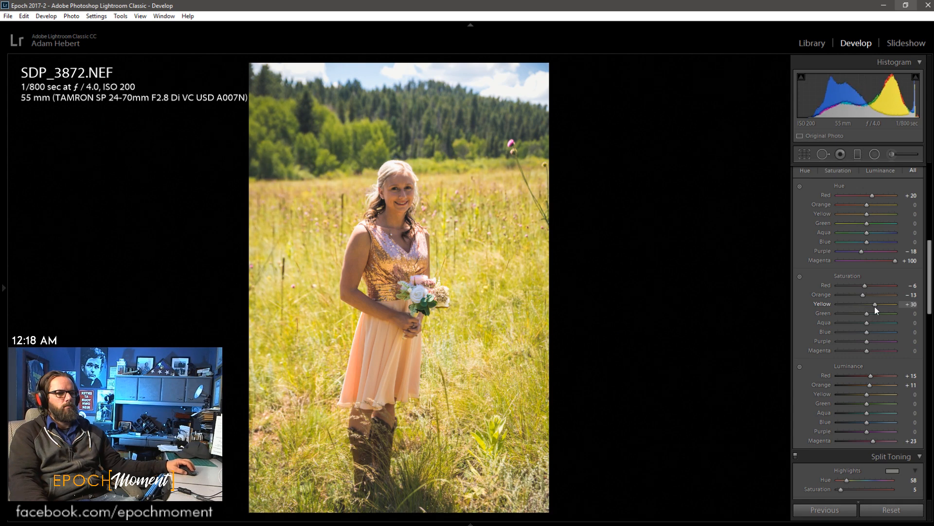
{"action": "double_click", "coordinate": [874, 306]}
{"action": "mouse_move", "coordinate": [867, 215]}
{"action": "left_mouse_down"}
{"action": "mouse_move", "coordinate": [860, 223]}
{"action": "mouse_move", "coordinate": [882, 223]}
{"action": "left_mouse_up"}
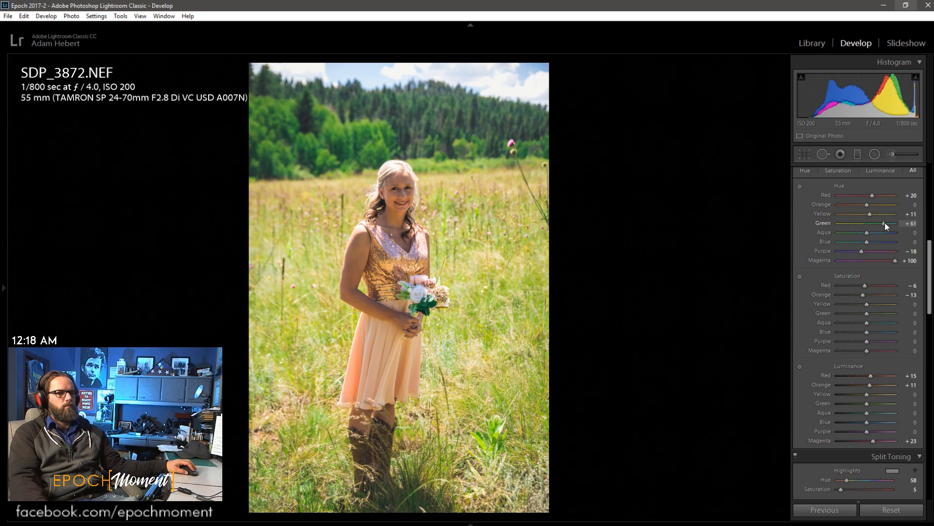
{"action": "left_click_drag", "start_coordinate": [883, 222], "coordinate": [856, 238]}
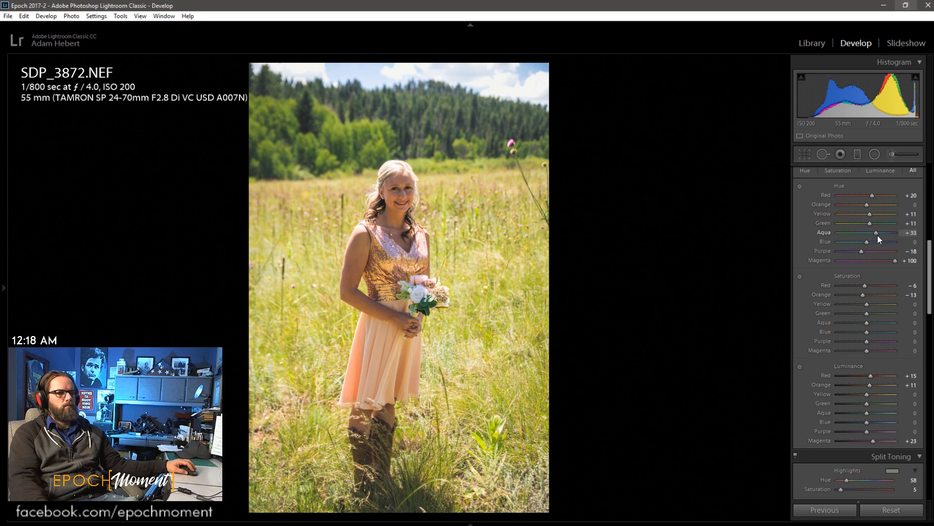
{"action": "double_click", "coordinate": [874, 233]}
{"action": "double_click", "coordinate": [871, 224]}
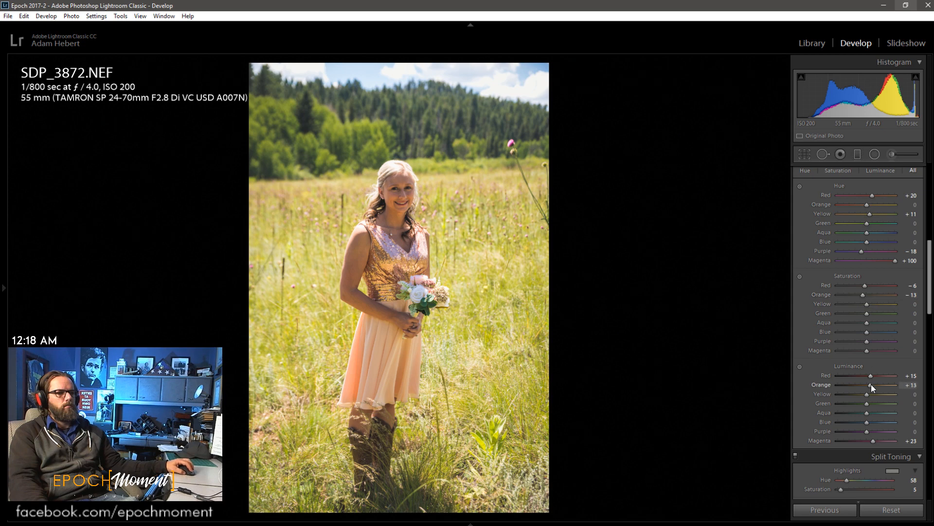
- Set the Orange luminance to +32 and its saturation to -11, checking the skin tones up close
{"action": "left_click_drag", "start_coordinate": [871, 384], "coordinate": [877, 386]}
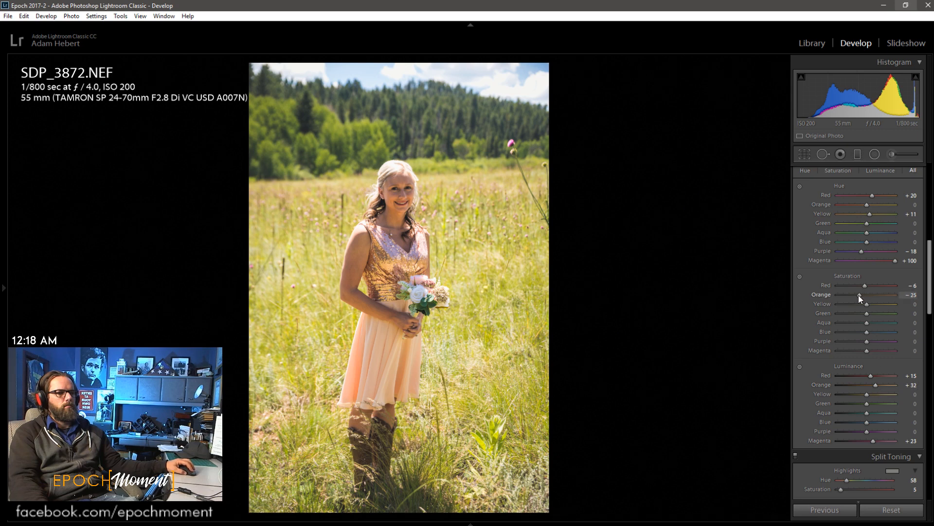
{"action": "left_click_drag", "start_coordinate": [858, 295], "coordinate": [863, 296]}
{"action": "left_click", "coordinate": [389, 201]}
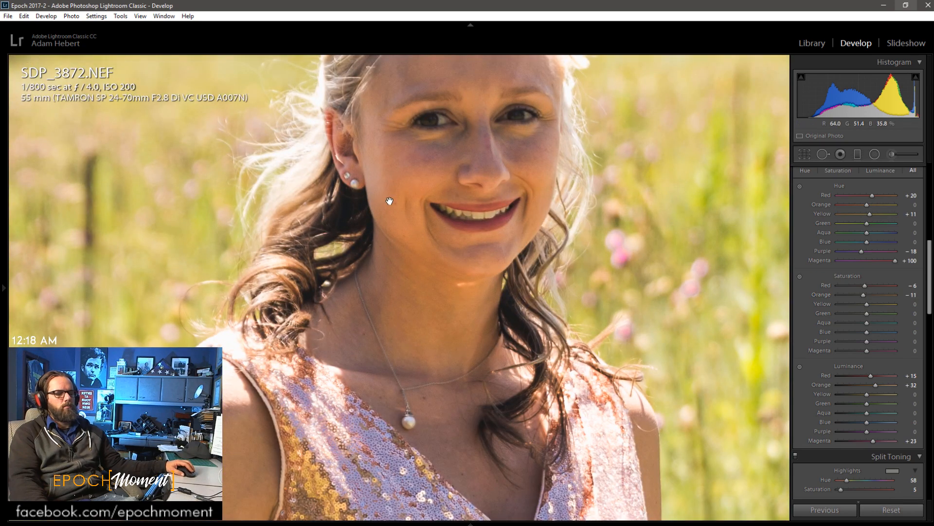
{"action": "left_click", "coordinate": [389, 201]}
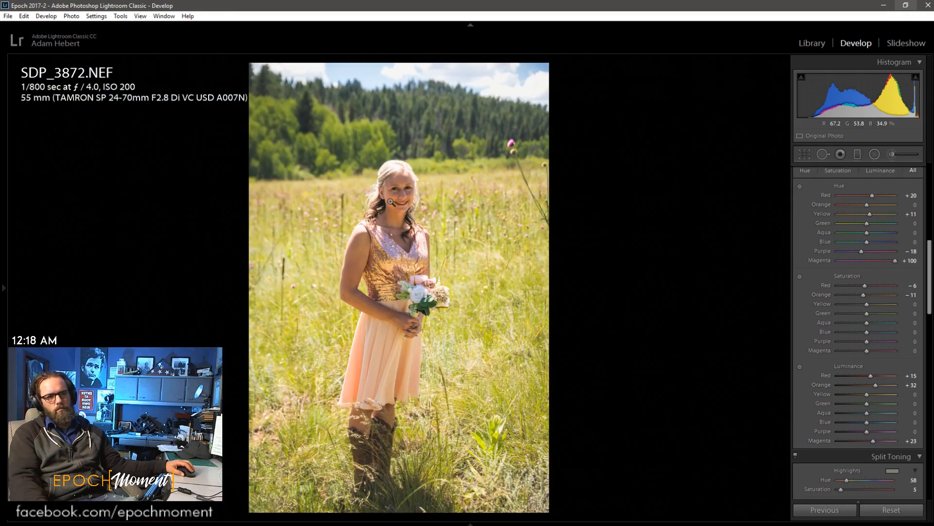
{"action": "left_click", "coordinate": [391, 202]}
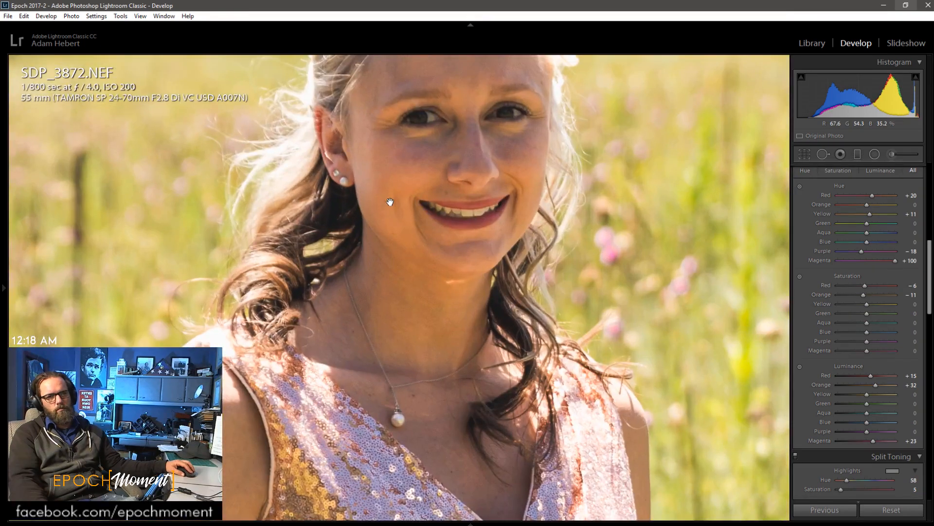
- Set the Yellow saturation to -11 and its luminance to +9
{"action": "left_click", "coordinate": [390, 202]}
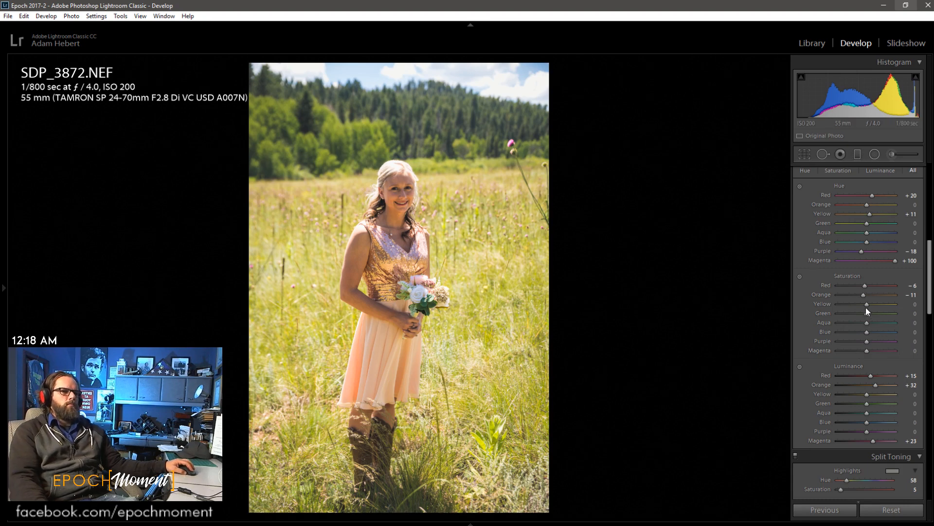
{"action": "left_click_drag", "start_coordinate": [866, 307], "coordinate": [863, 304]}
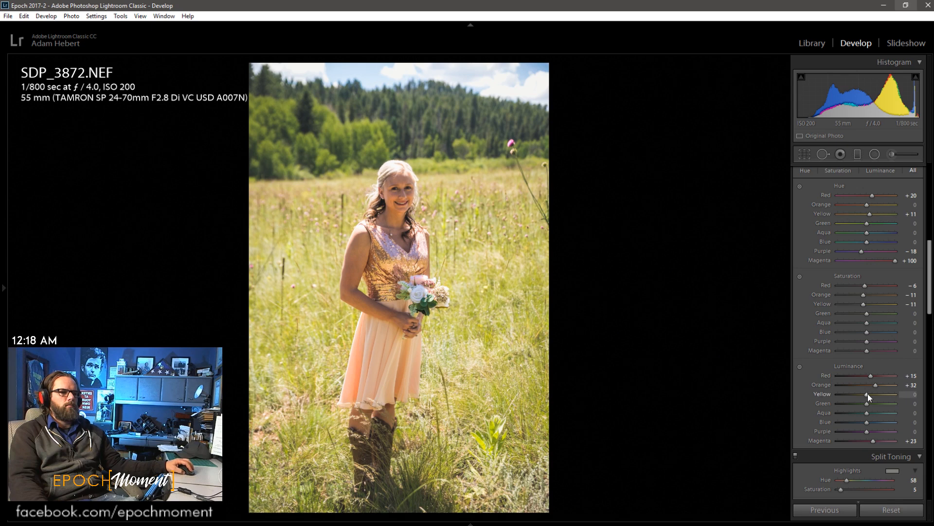
{"action": "left_click_drag", "start_coordinate": [868, 393], "coordinate": [871, 394]}
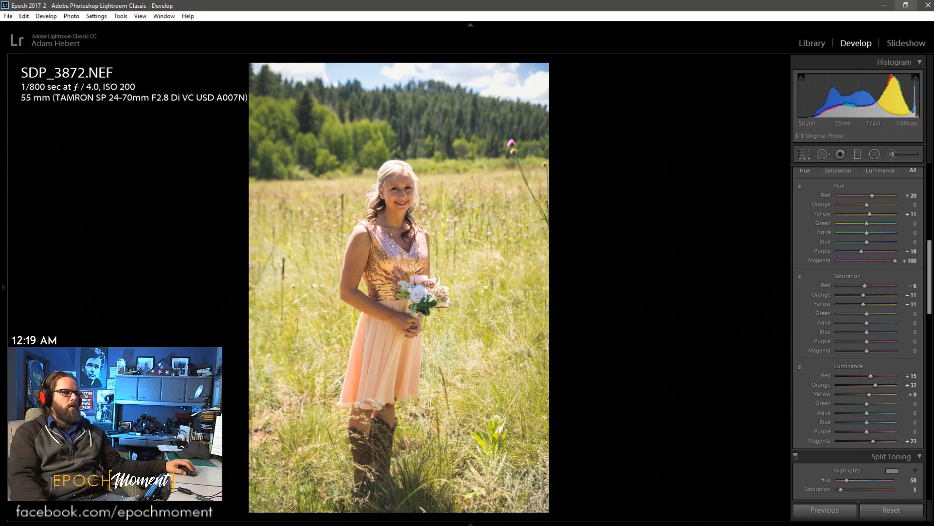
- Synchronize the checked develop settings, excluding Crop, across all photos and move on to SDP_3873.NEF
{"action": "key", "text": "ctrl+a"}
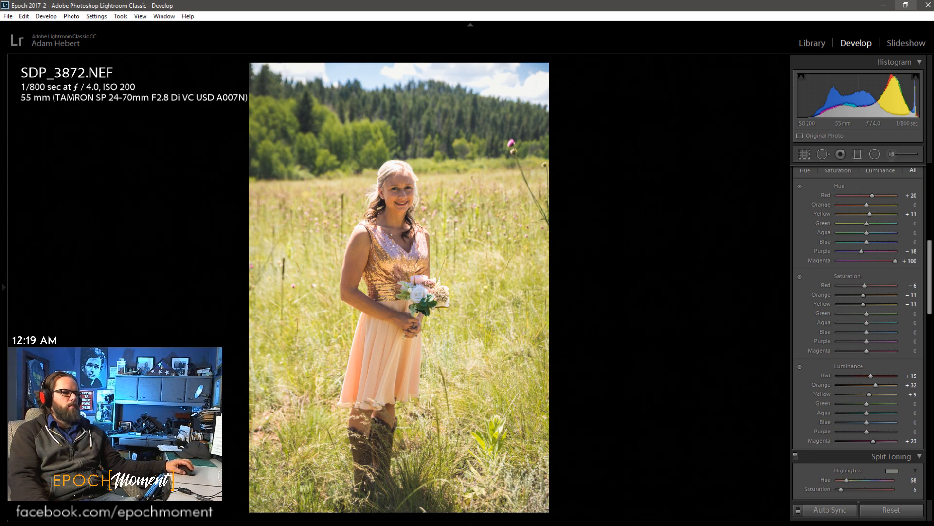
{"action": "left_click", "coordinate": [832, 508]}
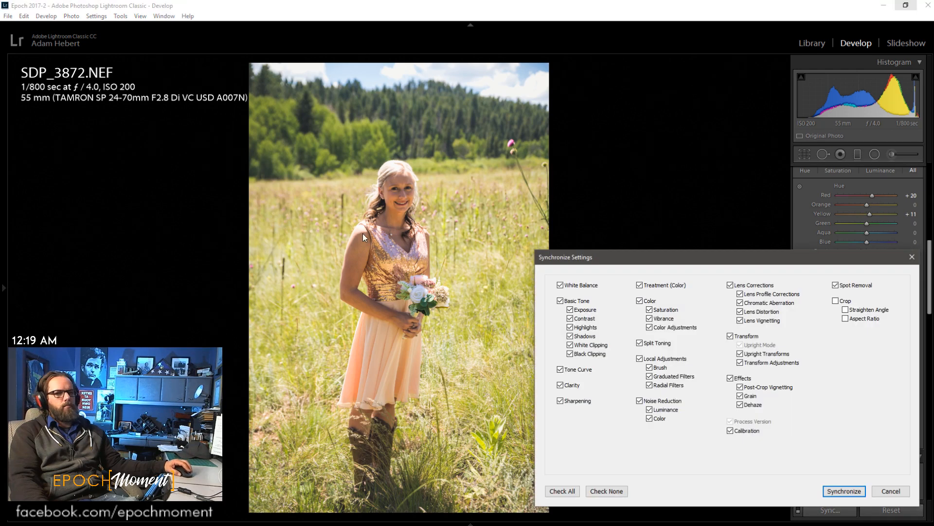
{"action": "left_click", "coordinate": [852, 491]}
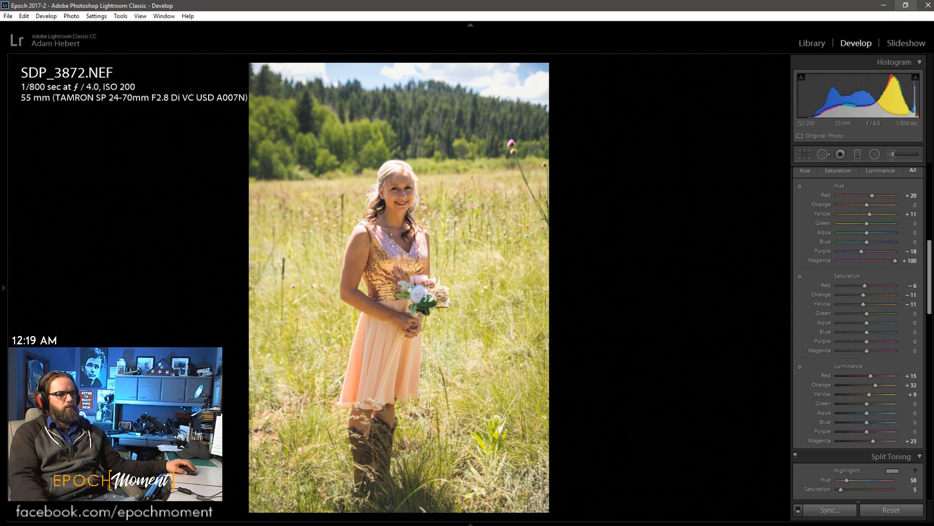
{"action": "key", "text": "ctrl"}
{"action": "key", "text": "ctrl+Right"}
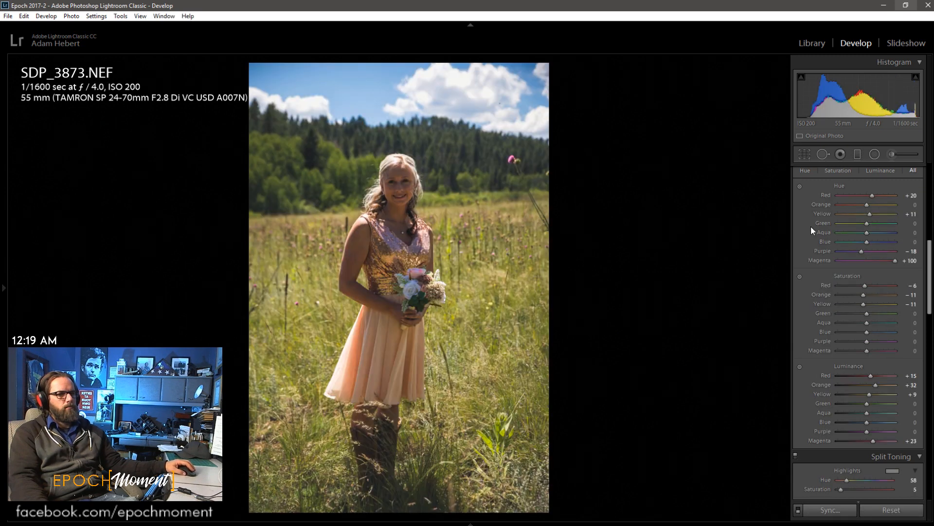
- Set the Exposure of SDP_3873.NEF to +0.78 and its Highlights to -28, checking the face up close
{"action": "scroll", "coordinate": [808, 274], "scroll_direction": "up", "scroll_amount": 10}
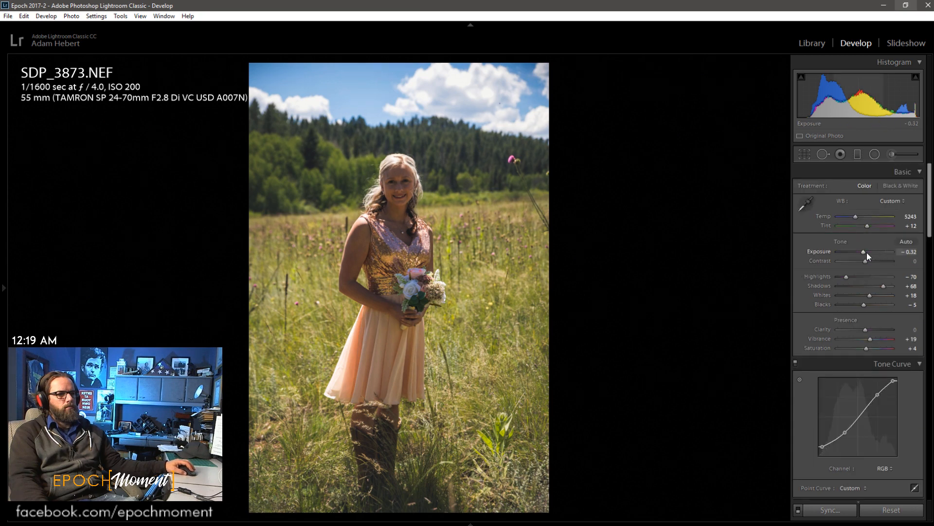
{"action": "left_click_drag", "start_coordinate": [864, 252], "coordinate": [855, 280]}
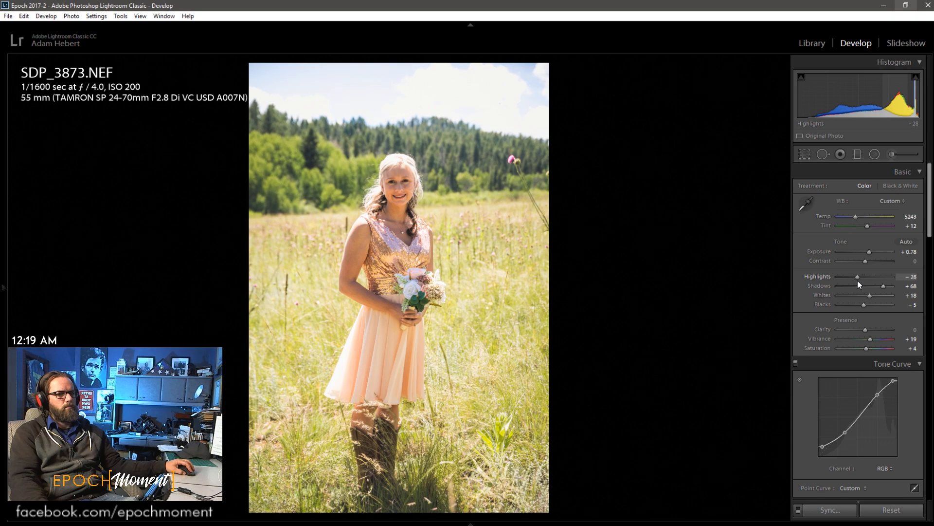
{"action": "left_click", "coordinate": [383, 187]}
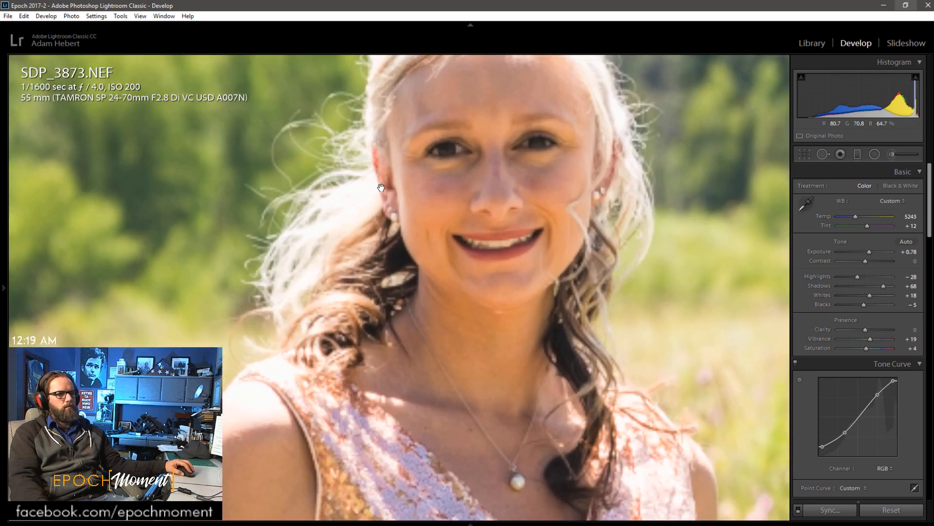
{"action": "left_click", "coordinate": [381, 188]}
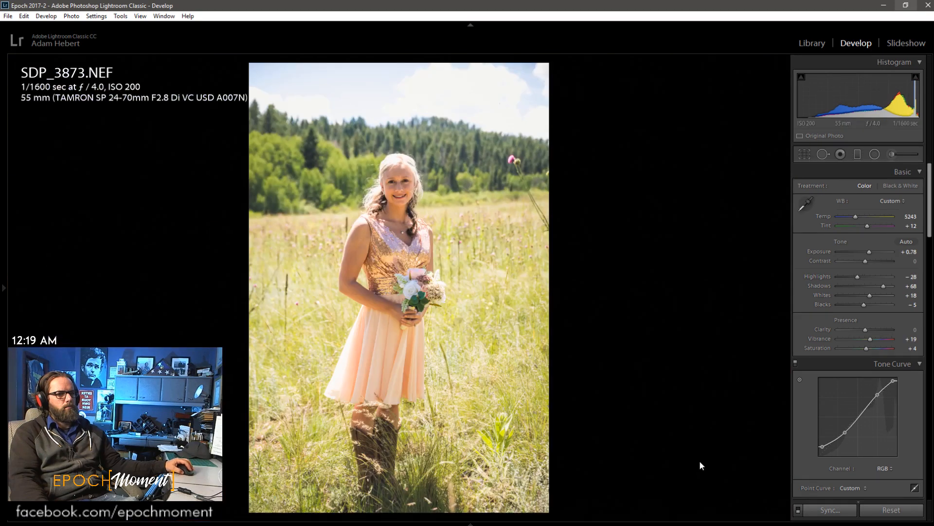
- Synchronize the develop settings of SDP_3873.NEF across the selected photos and move on to SDP_3881.NEF
{"action": "left_click", "coordinate": [841, 511]}
{"action": "left_click", "coordinate": [843, 490]}
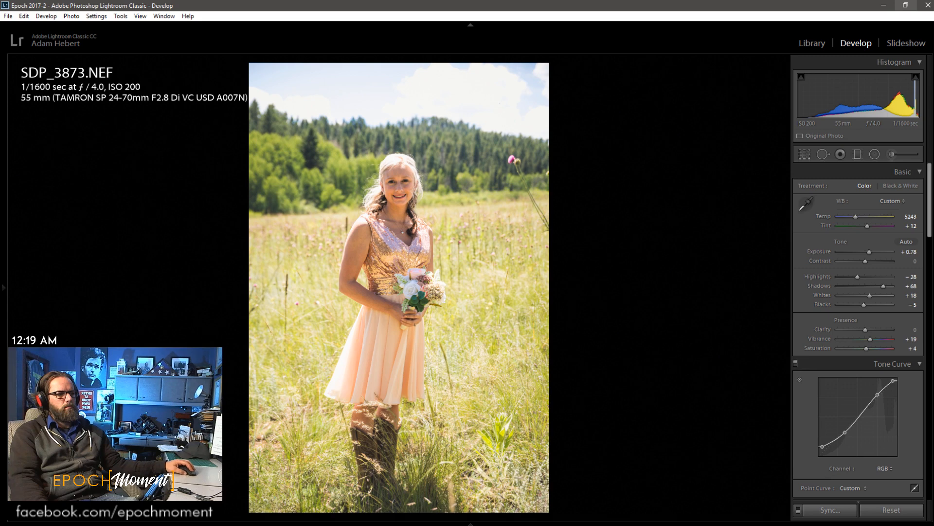
{"action": "key", "text": "Right"}
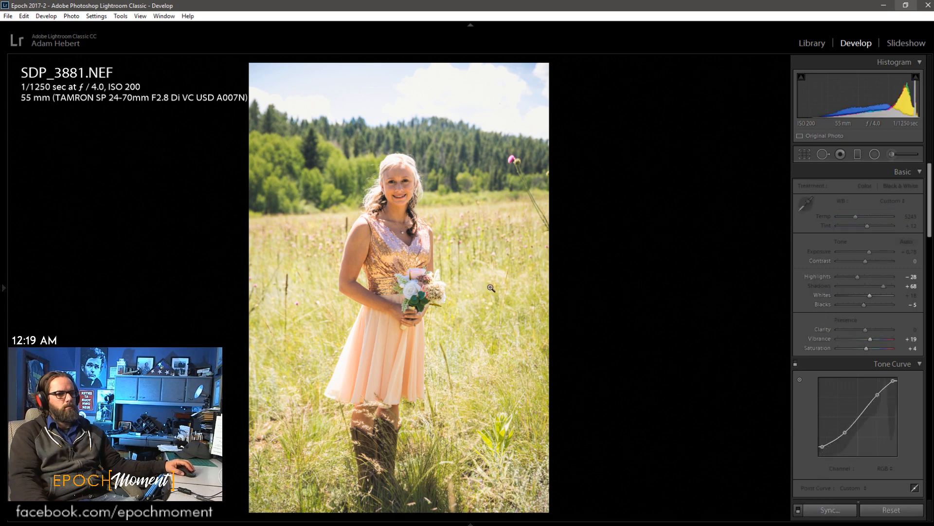
- Set Exposure to +0.50, Contrast to +21, Highlights to -78 and Shadows to +66 on SDP_3881.NEF, resetting Whites and Blacks to 0
{"action": "left_click", "coordinate": [873, 261]}
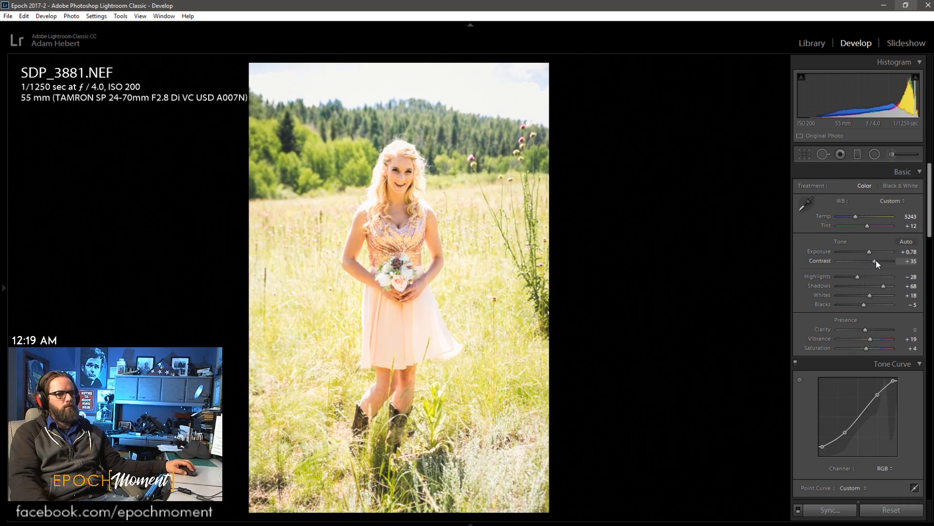
{"action": "left_click_drag", "start_coordinate": [875, 261], "coordinate": [842, 278]}
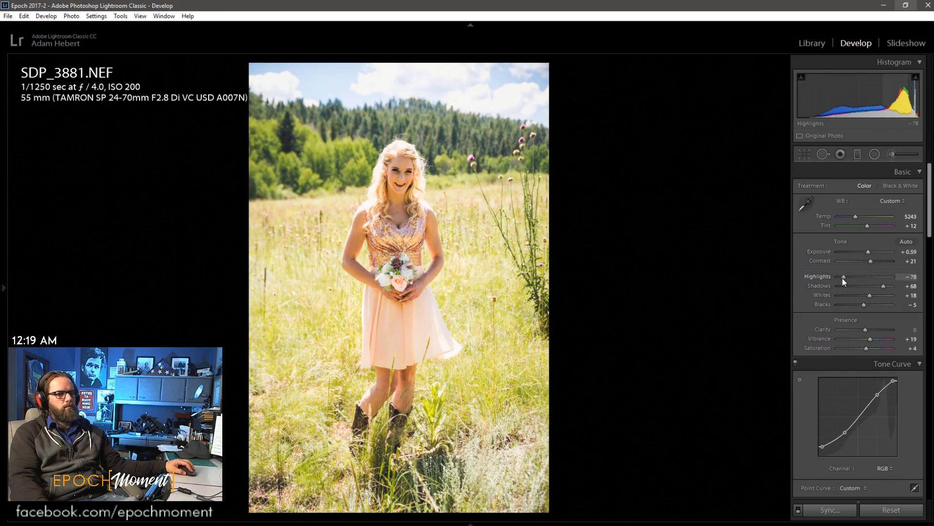
{"action": "double_click", "coordinate": [869, 296]}
{"action": "double_click", "coordinate": [864, 306]}
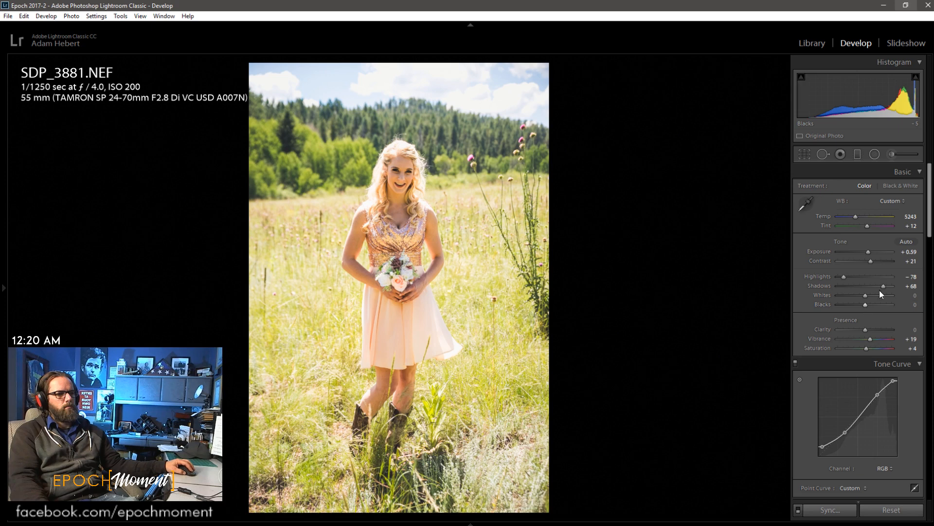
{"action": "left_click_drag", "start_coordinate": [881, 286], "coordinate": [875, 287]}
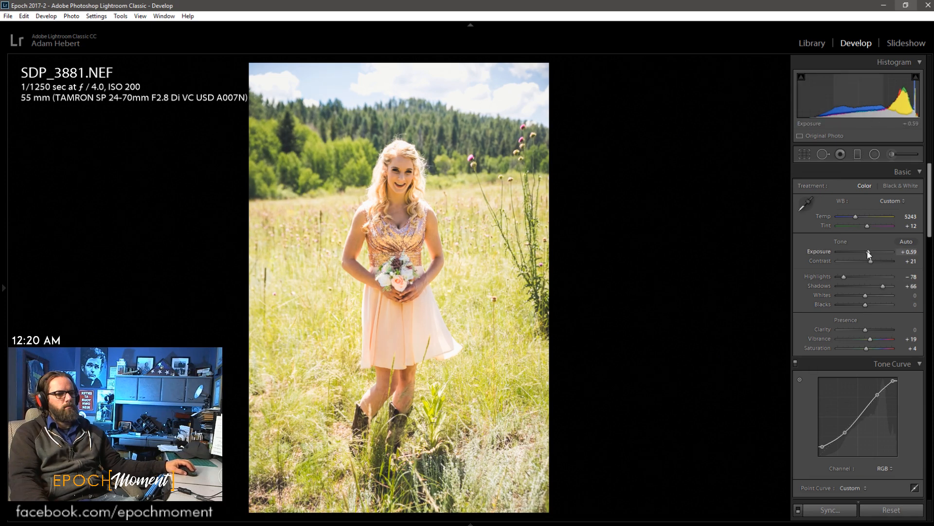
{"action": "left_click_drag", "start_coordinate": [868, 254], "coordinate": [868, 253]}
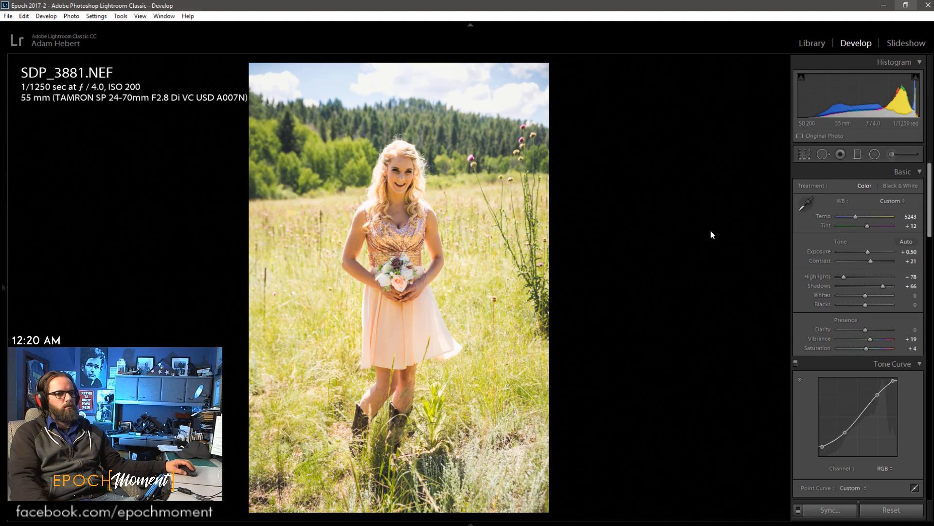
- Check the face up close, synchronize the SDP_3881.NEF settings across the selected photos and return to SDP_3873.NEF
{"action": "left_click", "coordinate": [443, 176]}
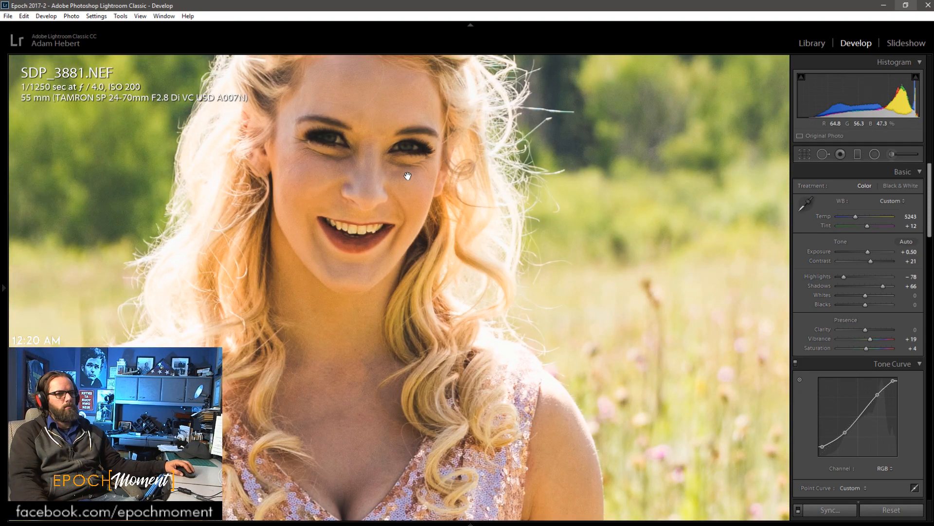
{"action": "left_click", "coordinate": [407, 177]}
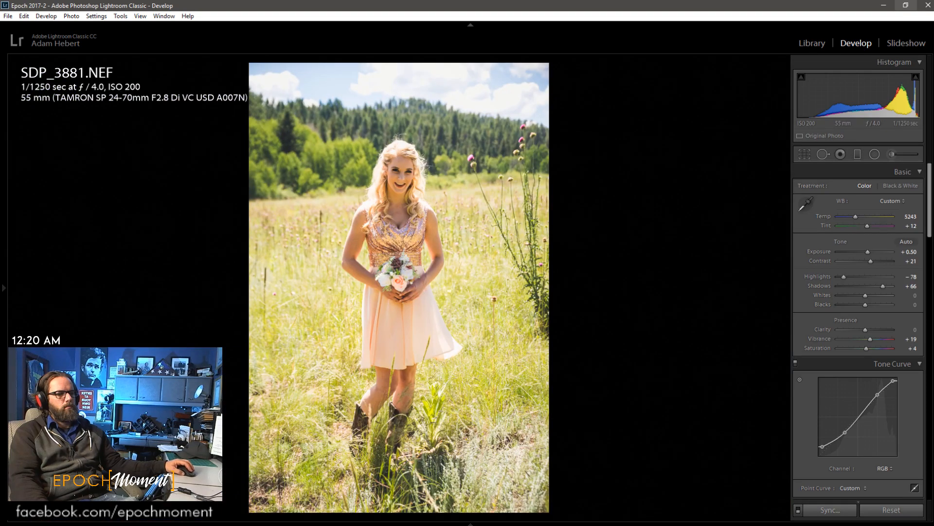
{"action": "left_click", "coordinate": [844, 509]}
{"action": "left_click", "coordinate": [844, 495]}
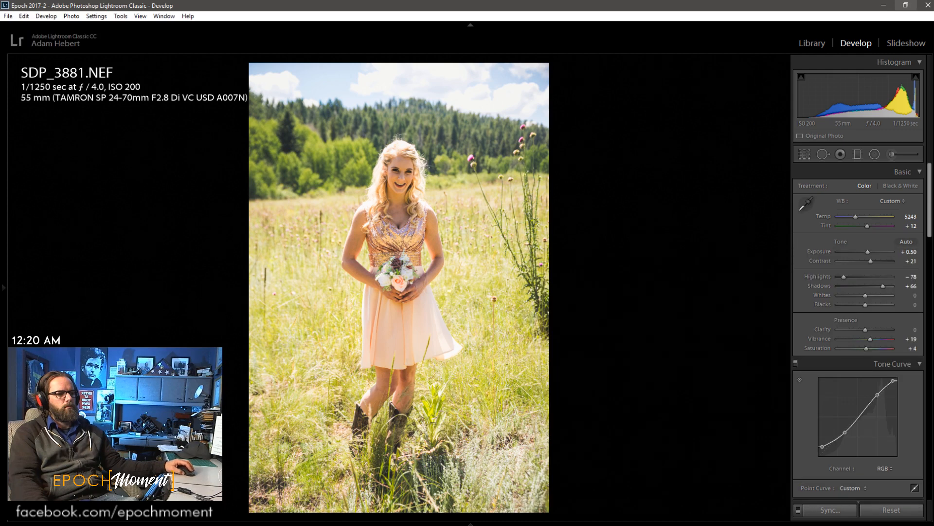
{"action": "key", "text": "Left"}
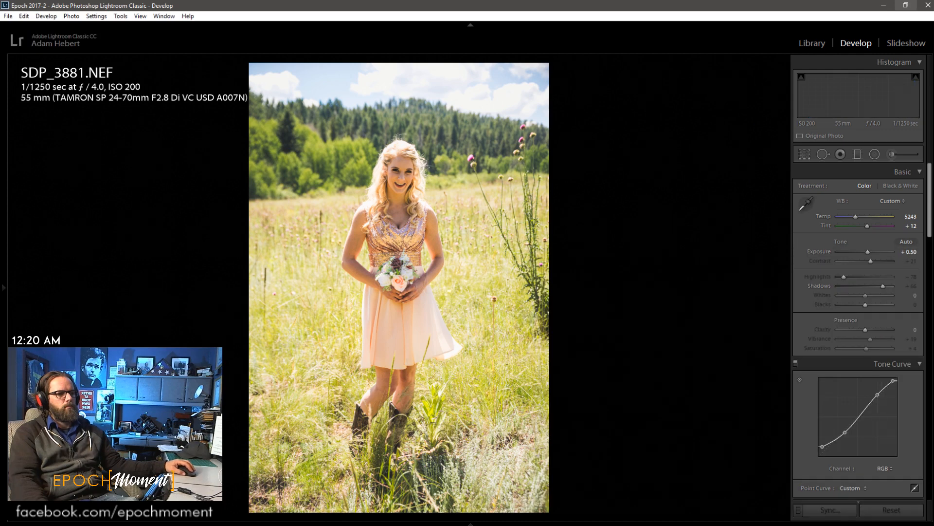
- Set the Exposure of SDP_3873.NEF to +0.95 and convert it to Black & White with Whites +51 and Blacks -53
{"action": "left_click", "coordinate": [872, 252]}
{"action": "left_click", "coordinate": [871, 252]}
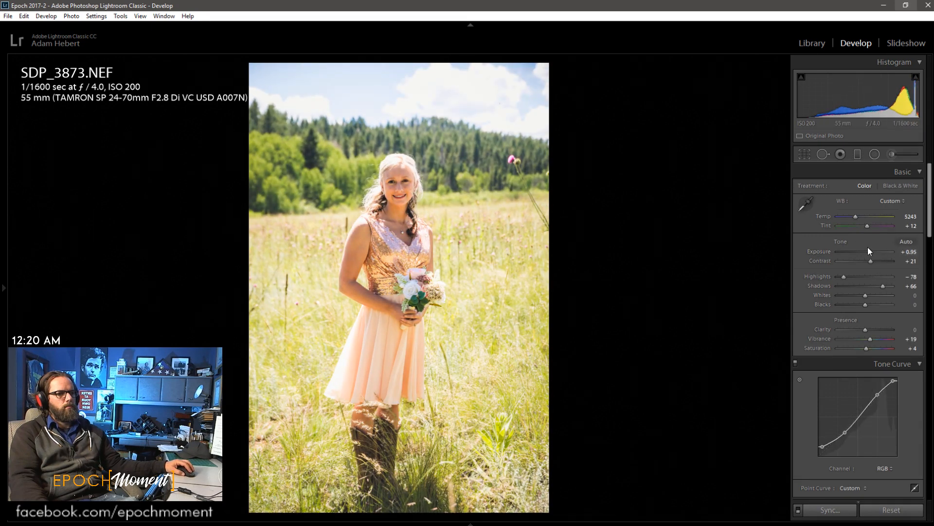
{"action": "left_click", "coordinate": [898, 186]}
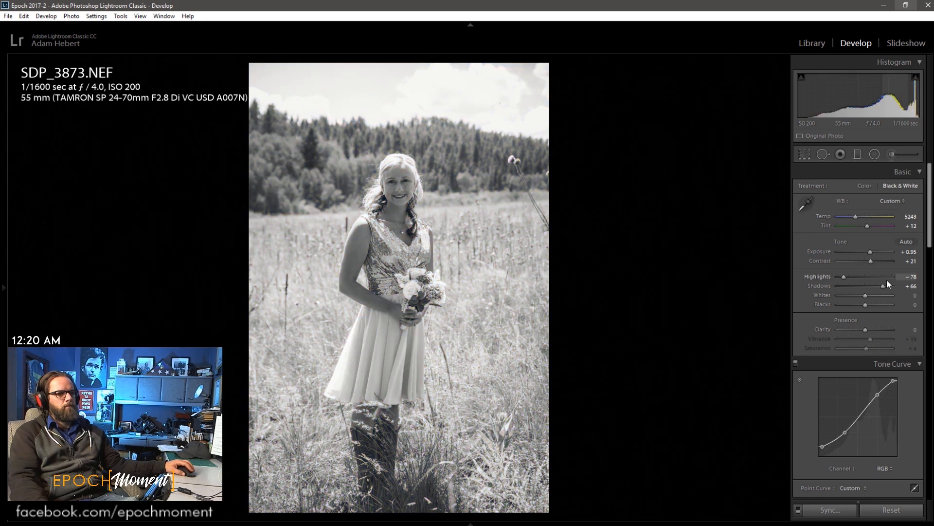
{"action": "mouse_move", "coordinate": [865, 295]}
{"action": "left_mouse_down"}
{"action": "mouse_move", "coordinate": [879, 294]}
{"action": "mouse_move", "coordinate": [851, 304]}
{"action": "left_mouse_up"}
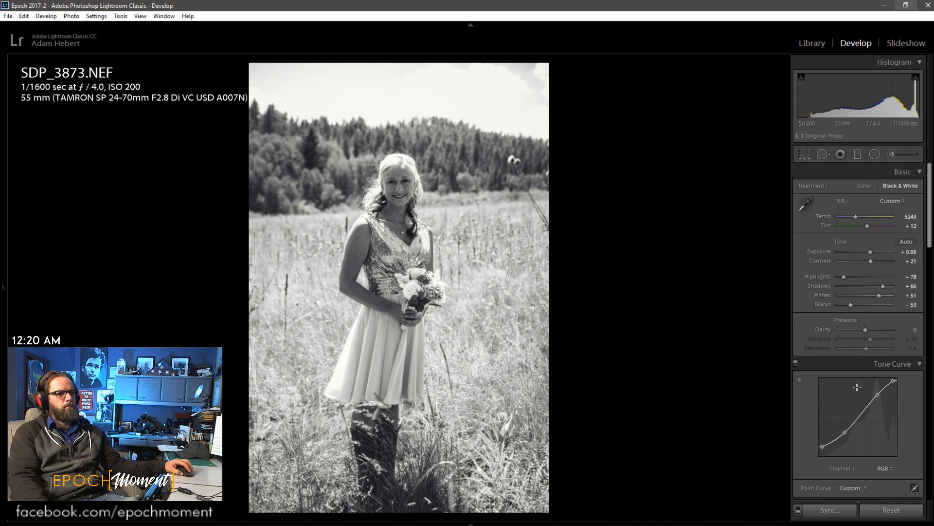
- Set the Black & White Mix to Red +37 and Orange +9, and turn off Split Toning
{"action": "scroll", "coordinate": [816, 362], "scroll_direction": "down", "scroll_amount": 5}
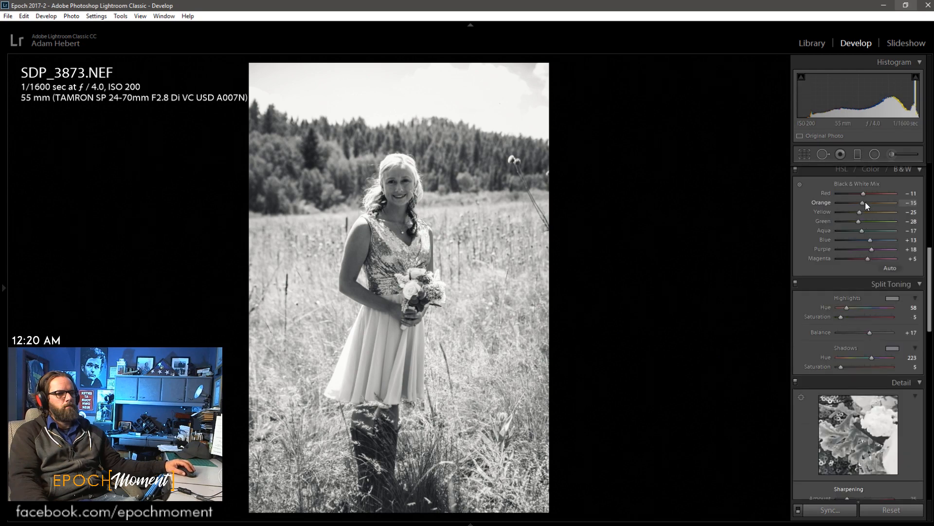
{"action": "mouse_move", "coordinate": [865, 203]}
{"action": "left_mouse_down"}
{"action": "mouse_move", "coordinate": [864, 194]}
{"action": "mouse_move", "coordinate": [878, 198]}
{"action": "left_mouse_up"}
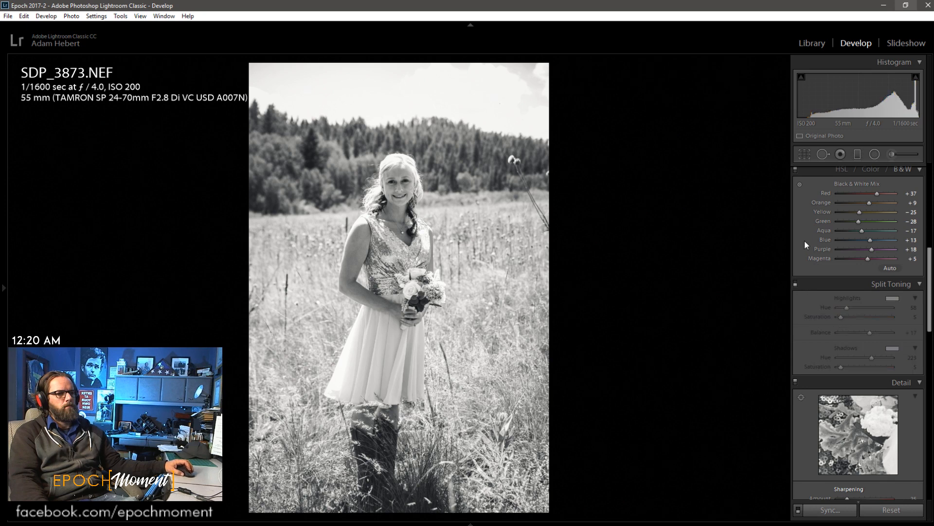
- Set Whites to +55 and Clarity to +6, and fade the tone curve by raising its black point and lowering its white point
{"action": "scroll", "coordinate": [808, 244], "scroll_direction": "up", "scroll_amount": 5}
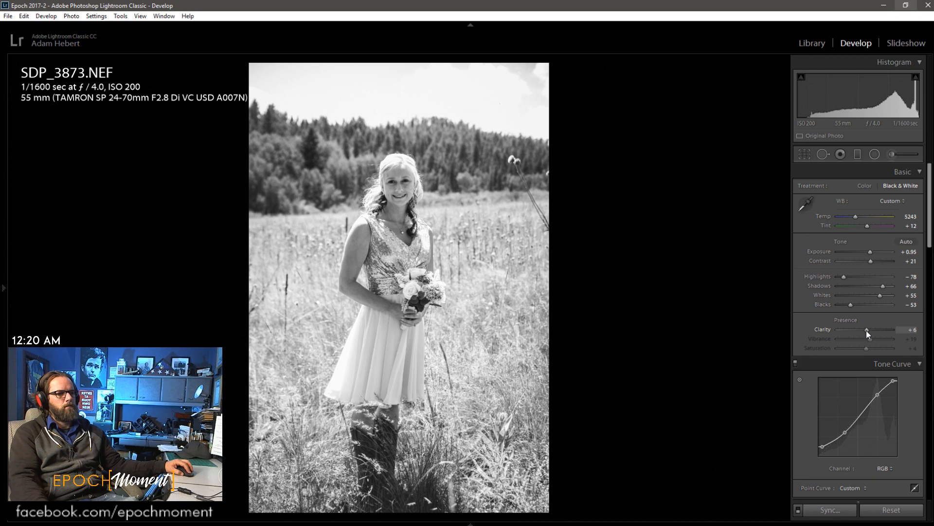
{"action": "left_click_drag", "start_coordinate": [823, 446], "coordinate": [821, 442]}
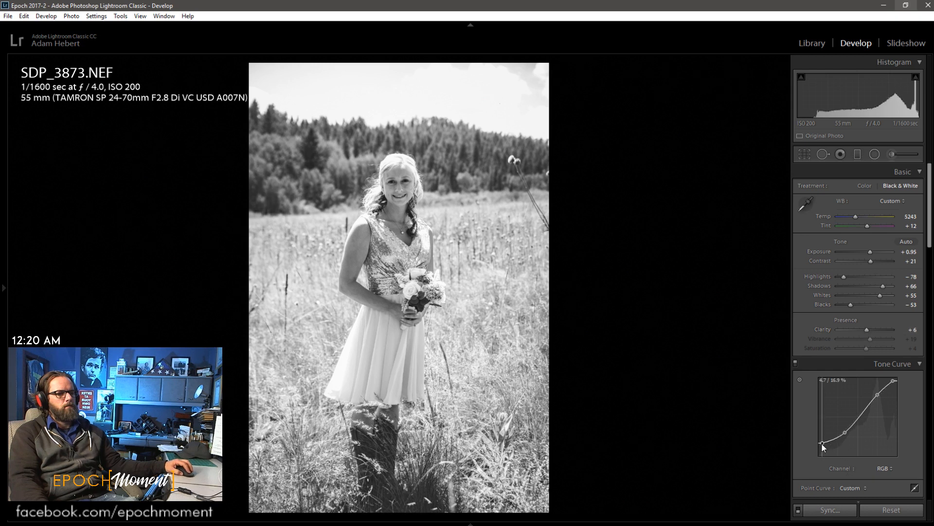
{"action": "left_click_drag", "start_coordinate": [893, 382], "coordinate": [894, 388]}
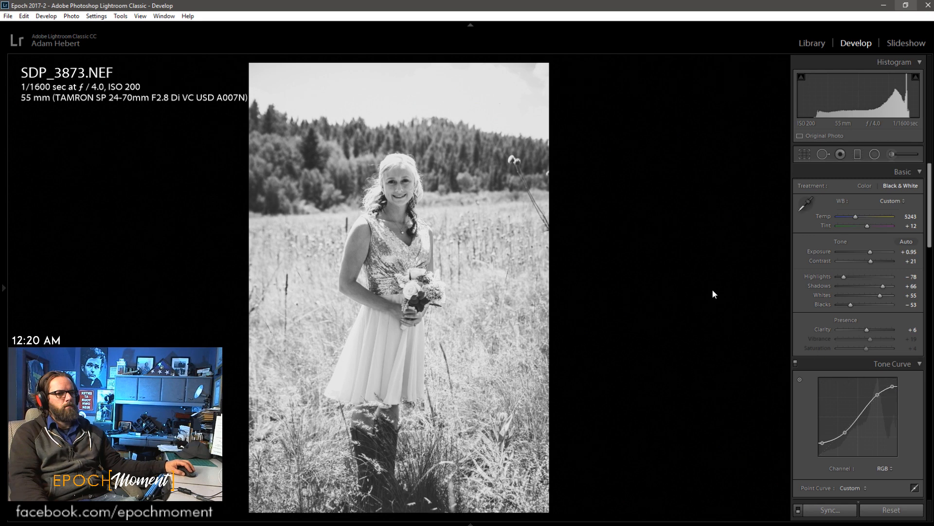
- Synchronize the black-and-white settings across the selected photos and move on to SDP_3881.NEF
{"action": "left_click", "coordinate": [839, 513]}
{"action": "left_click", "coordinate": [853, 492]}
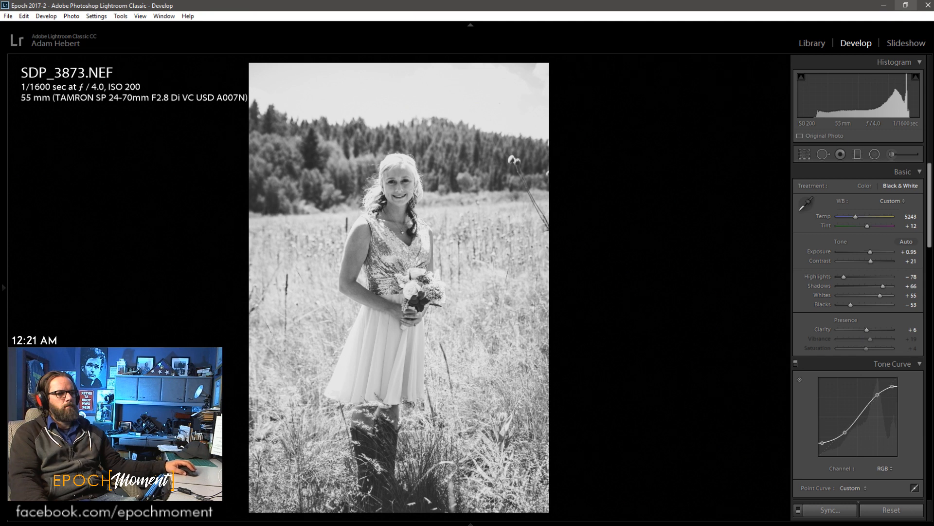
{"action": "key", "text": "Right"}
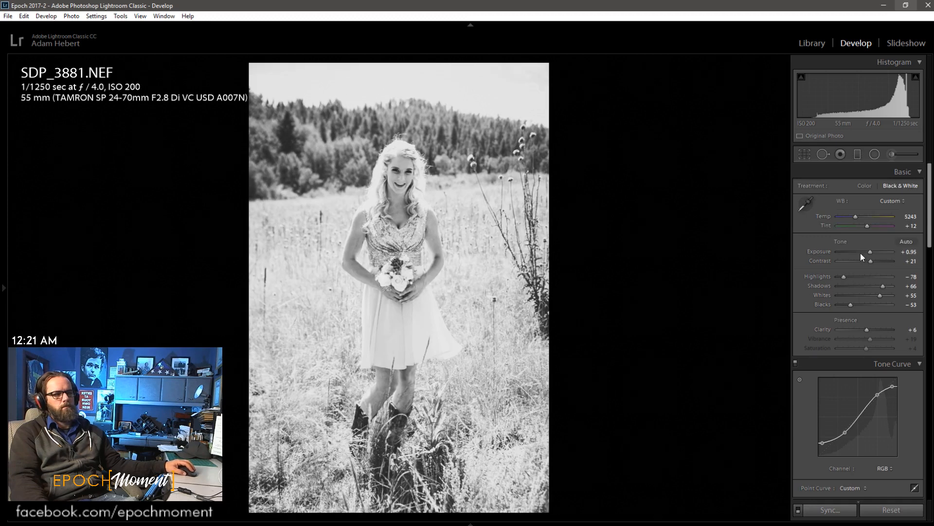
- Set the Exposure of the black-and-white SDP_3881.NEF to +0.86 and its Whites to +39
{"action": "left_click_drag", "start_coordinate": [870, 253], "coordinate": [869, 253]}
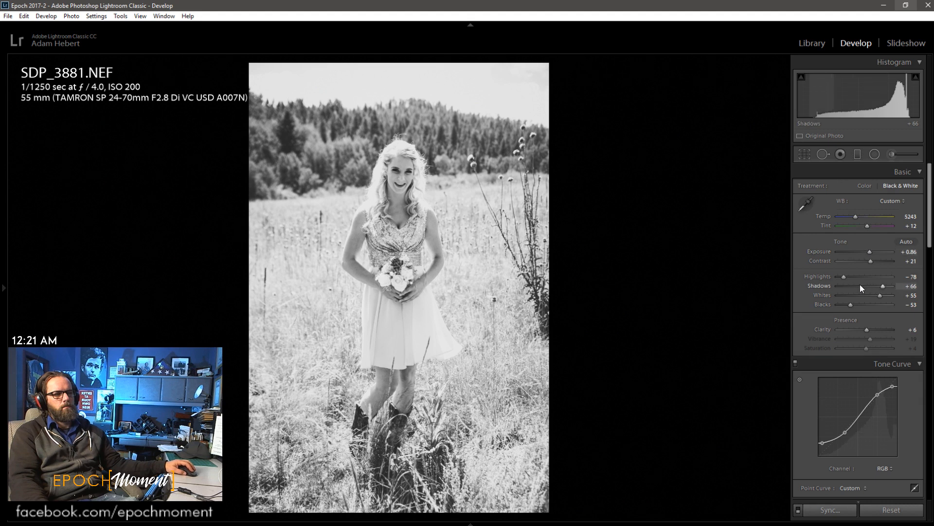
{"action": "left_click_drag", "start_coordinate": [880, 294], "coordinate": [876, 294]}
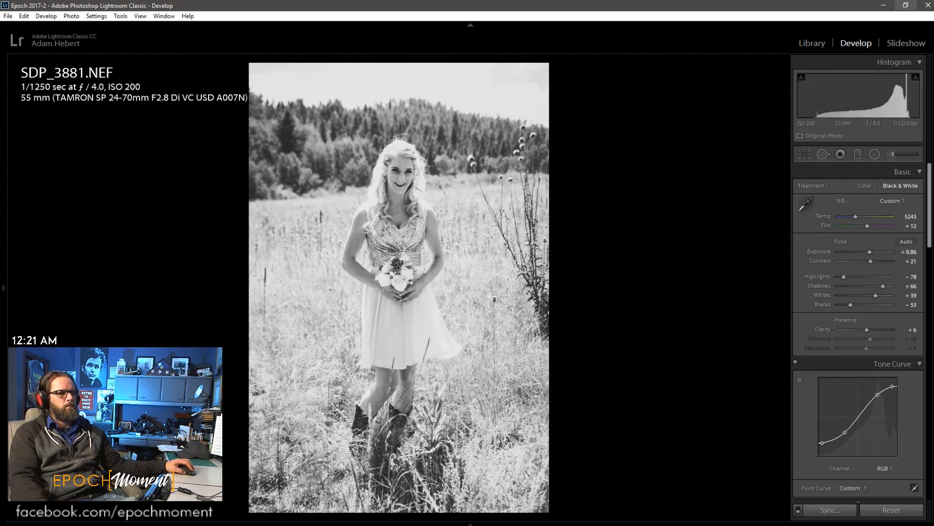
- Go to SDP_3875.NEF and examine the black-and-white rendering of the face up close
{"action": "key", "text": "ctrl"}
{"action": "key", "text": "ctrl+Left"}
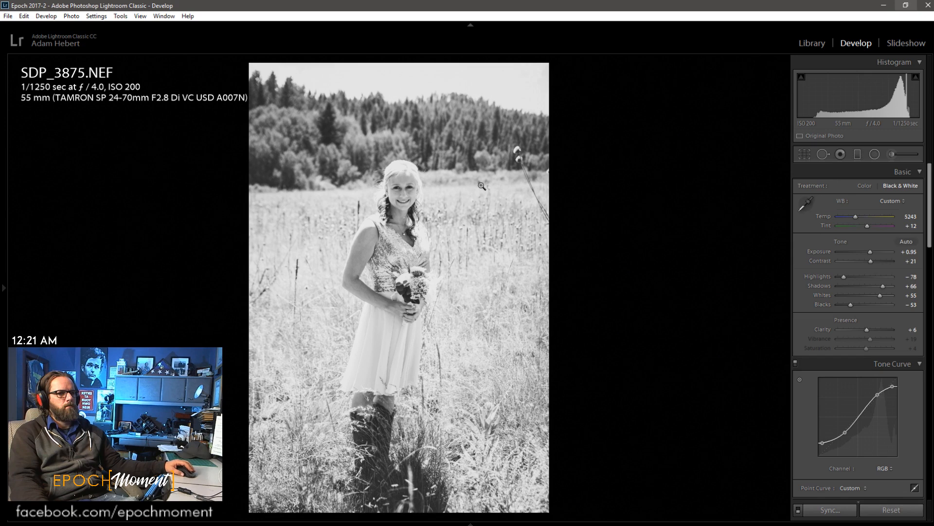
{"action": "left_click", "coordinate": [404, 179]}
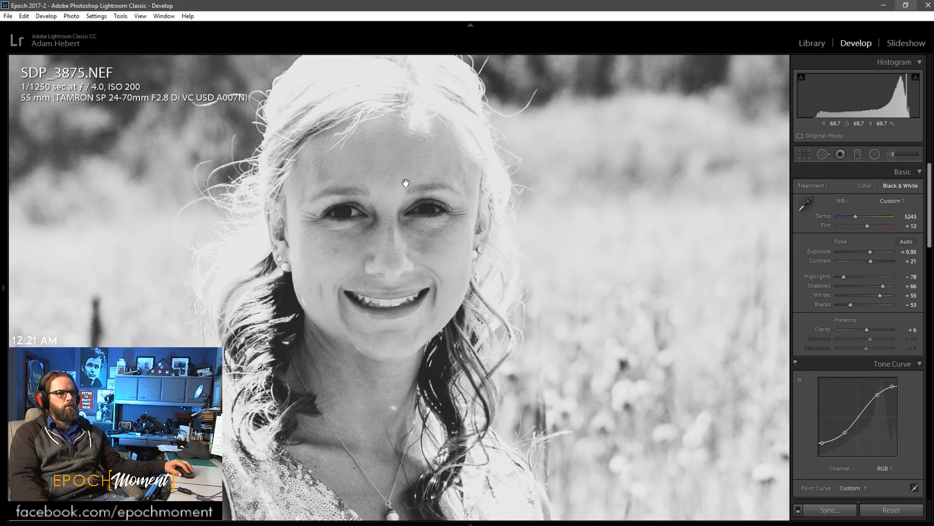
{"action": "key", "text": "z"}
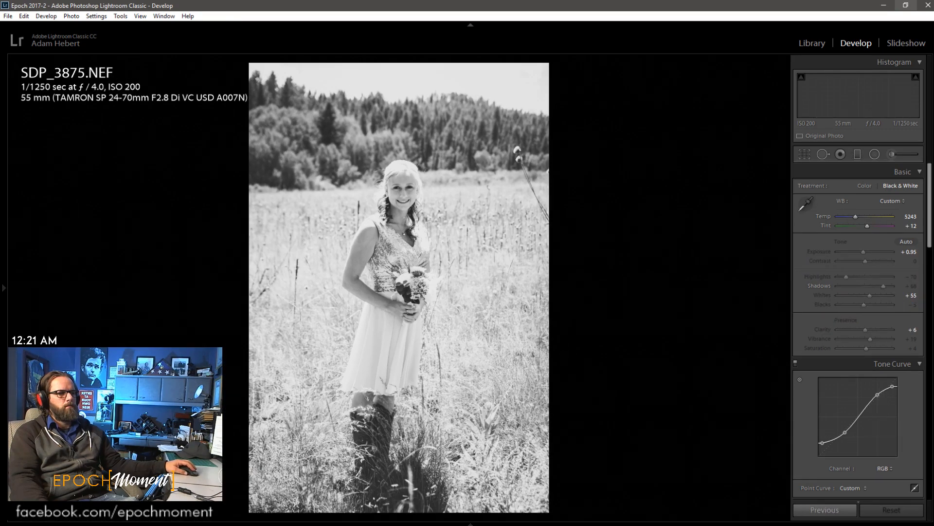
- Apply the previous photo's black-and-white settings to SDP_3872.NEF, and set its Exposure to +0.14 and Whites to +62
{"action": "key", "text": "Left"}
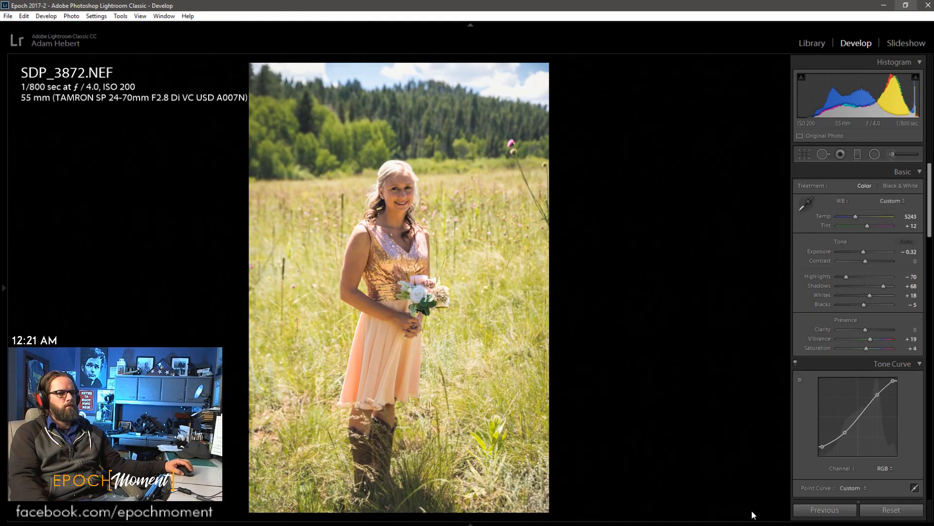
{"action": "left_click", "coordinate": [823, 511]}
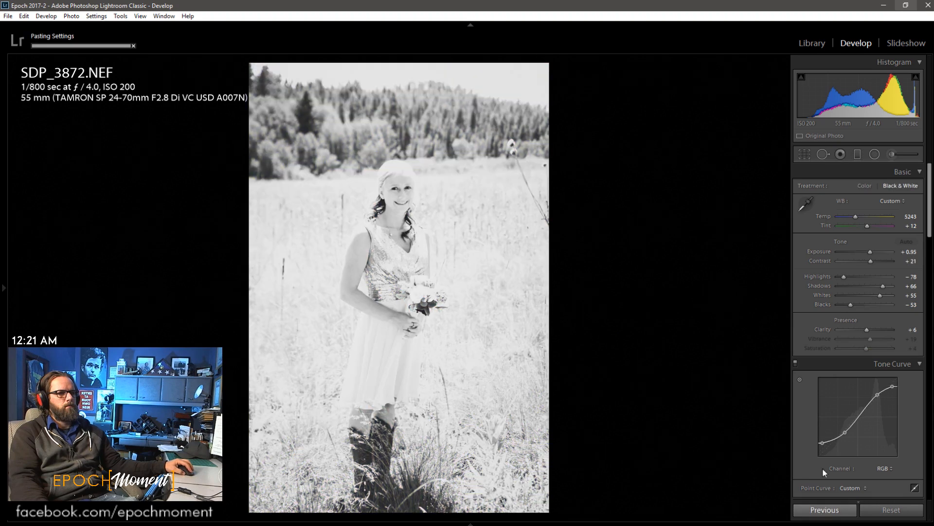
{"action": "left_click_drag", "start_coordinate": [870, 252], "coordinate": [866, 252]}
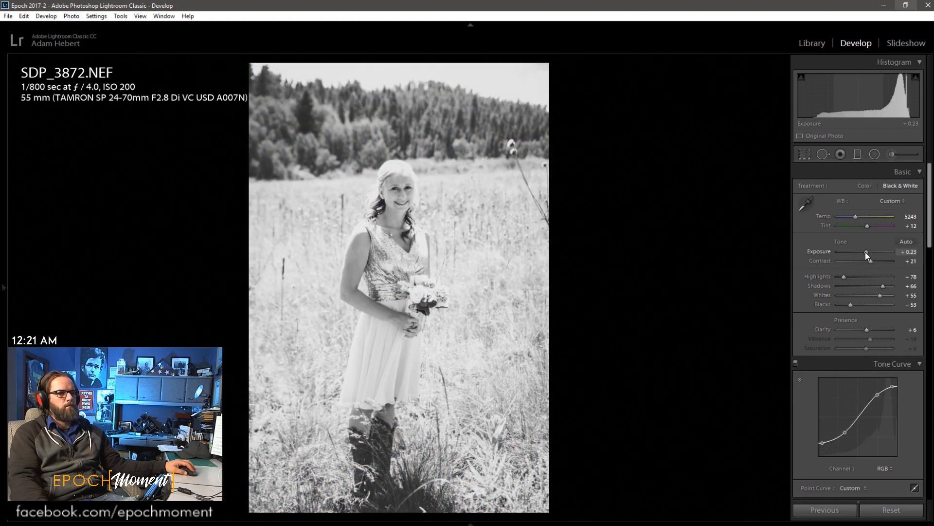
{"action": "left_click_drag", "start_coordinate": [865, 254], "coordinate": [866, 254]}
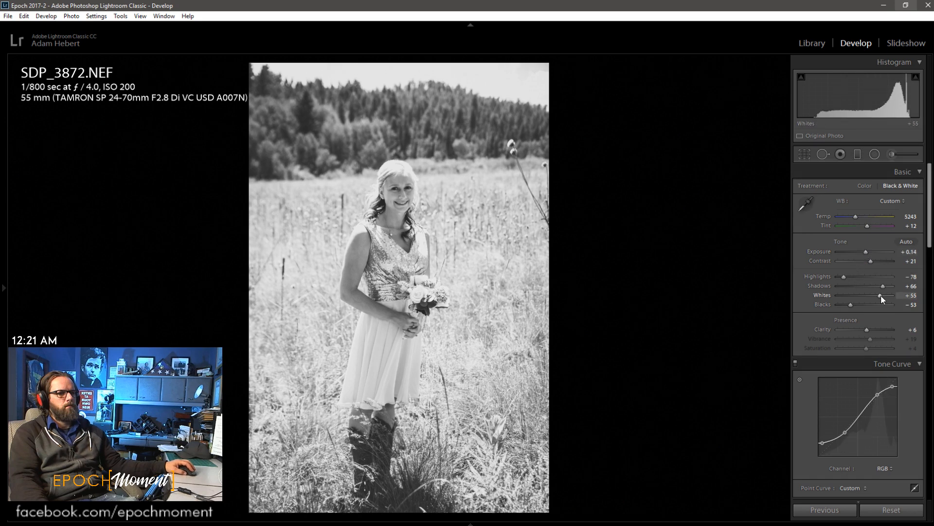
{"action": "left_click_drag", "start_coordinate": [880, 296], "coordinate": [874, 296]}
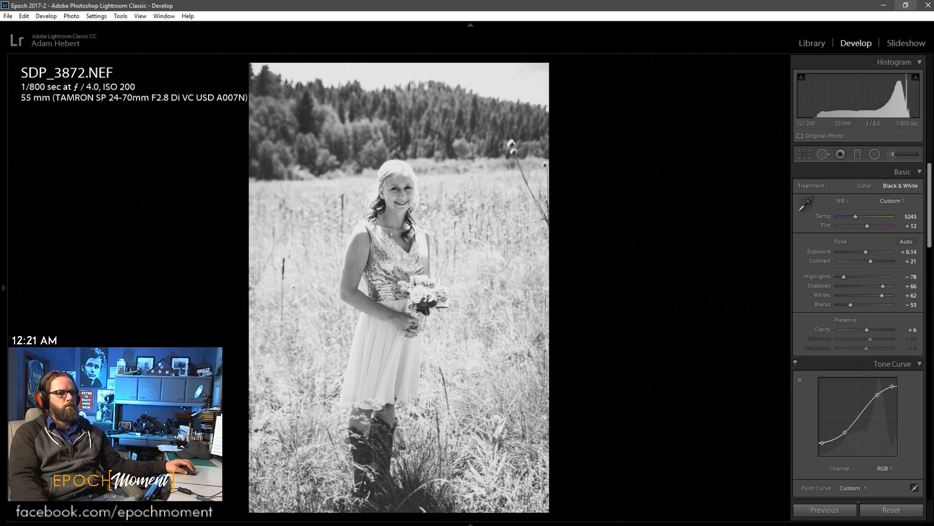
- Go through SDP_3873.NEF to SDP_3879.NEF and examine the black-and-white rendering of the face up close
{"action": "key", "text": "Right"}
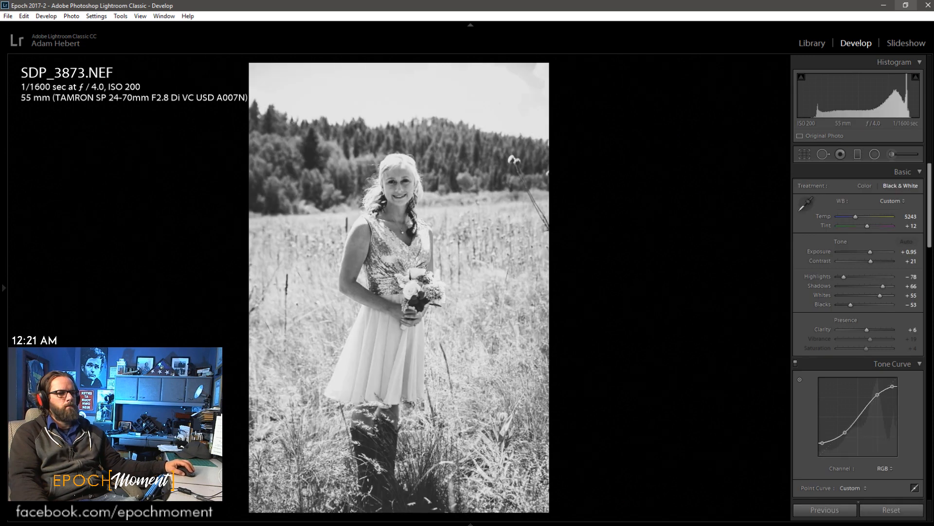
{"action": "key", "text": "Right"}
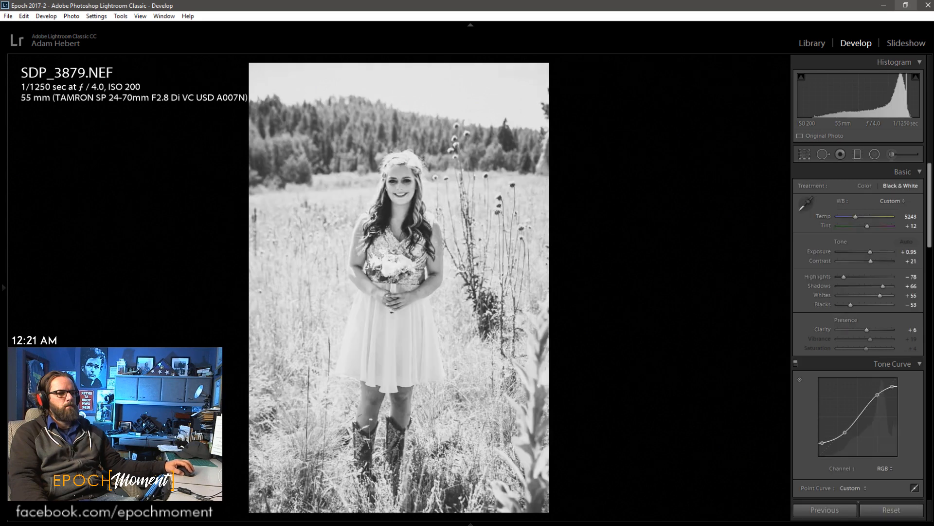
{"action": "left_click", "coordinate": [411, 183]}
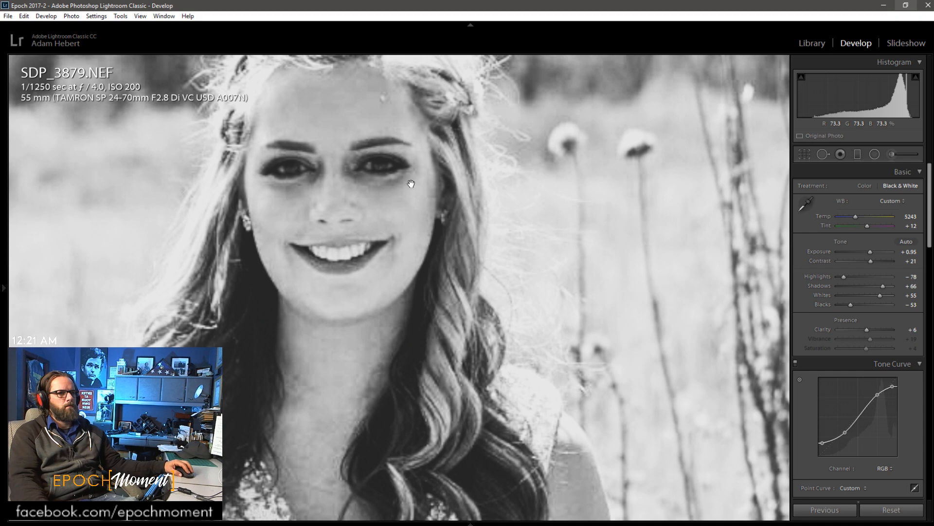
{"action": "left_click", "coordinate": [411, 183]}
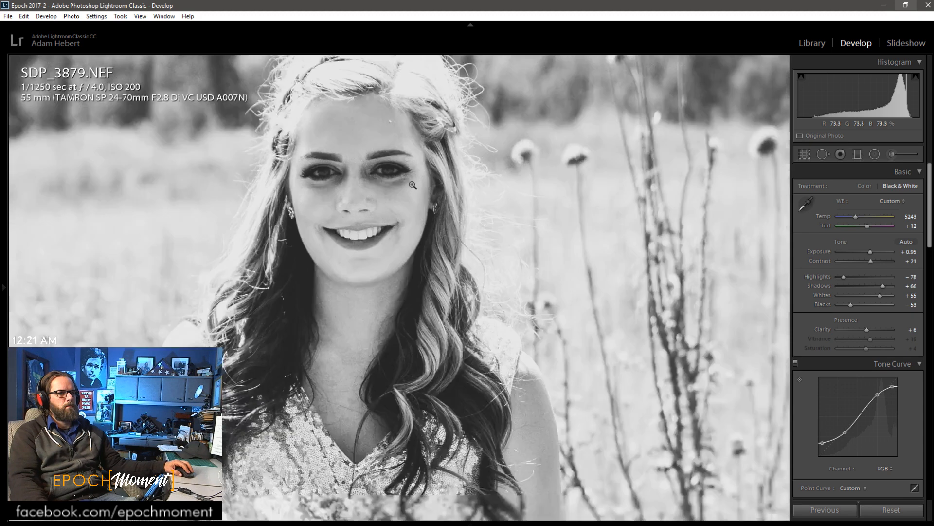
{"action": "scroll", "coordinate": [820, 364], "scroll_direction": "down", "scroll_amount": 5}
{"action": "scroll", "coordinate": [820, 364], "scroll_direction": "down", "scroll_amount": 4}
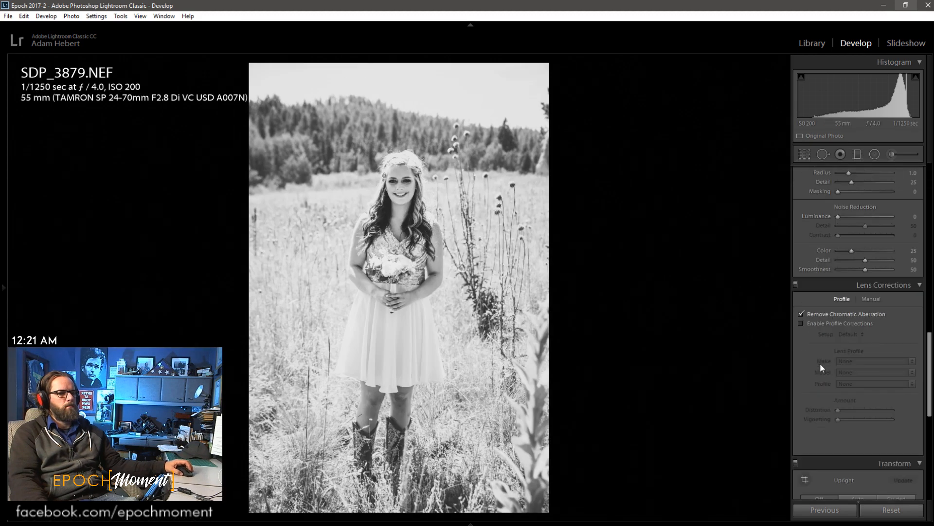
- Go to SDP_3883.NEF and set its Black & White Mix to Red +32 and Orange -3
{"action": "key", "text": "Right"}
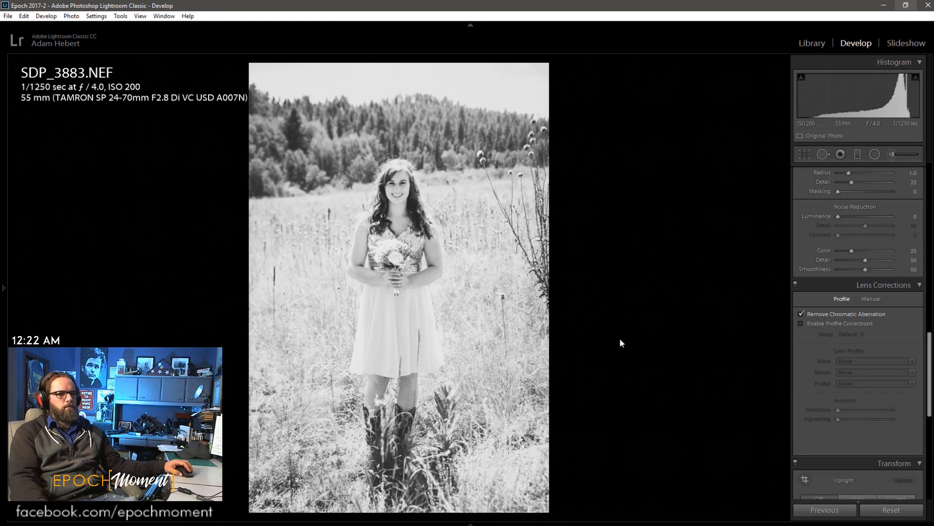
{"action": "scroll", "coordinate": [822, 291], "scroll_direction": "up", "scroll_amount": 10}
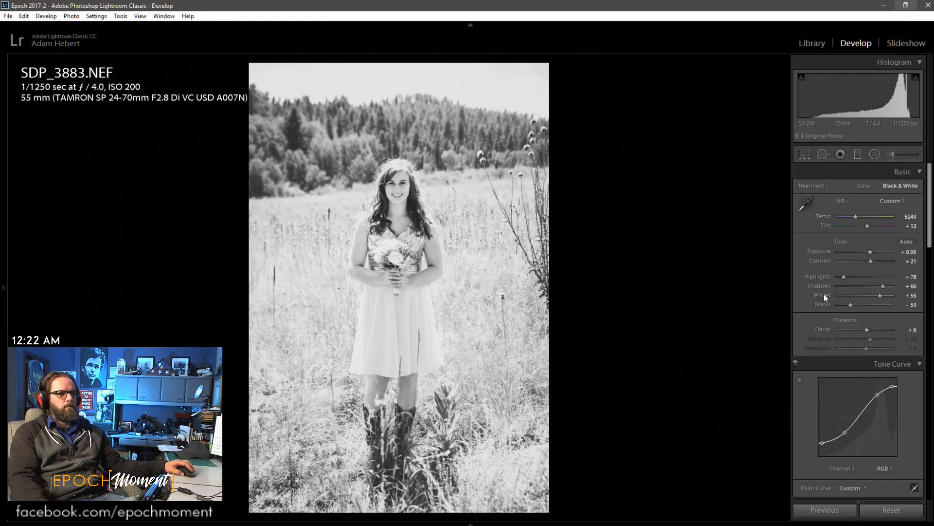
{"action": "scroll", "coordinate": [871, 341], "scroll_direction": "down", "scroll_amount": 4}
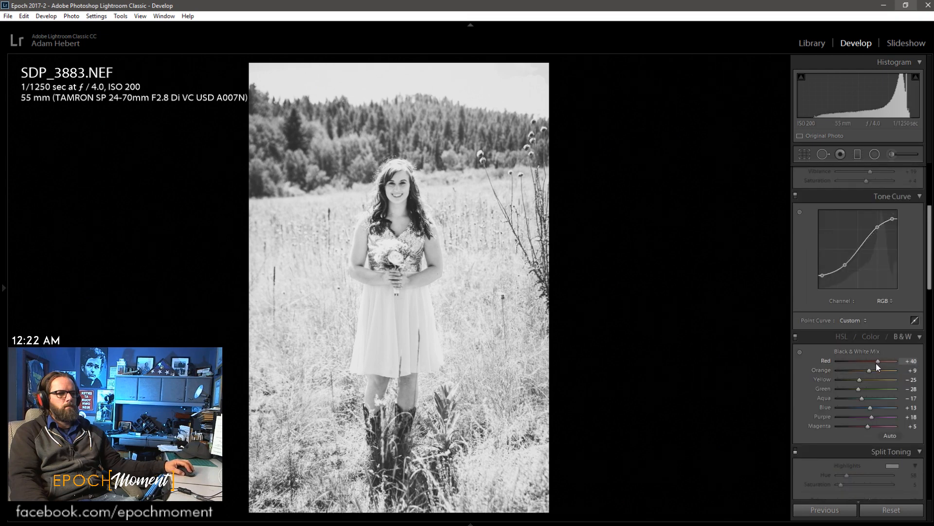
{"action": "left_click_drag", "start_coordinate": [874, 363], "coordinate": [865, 371]}
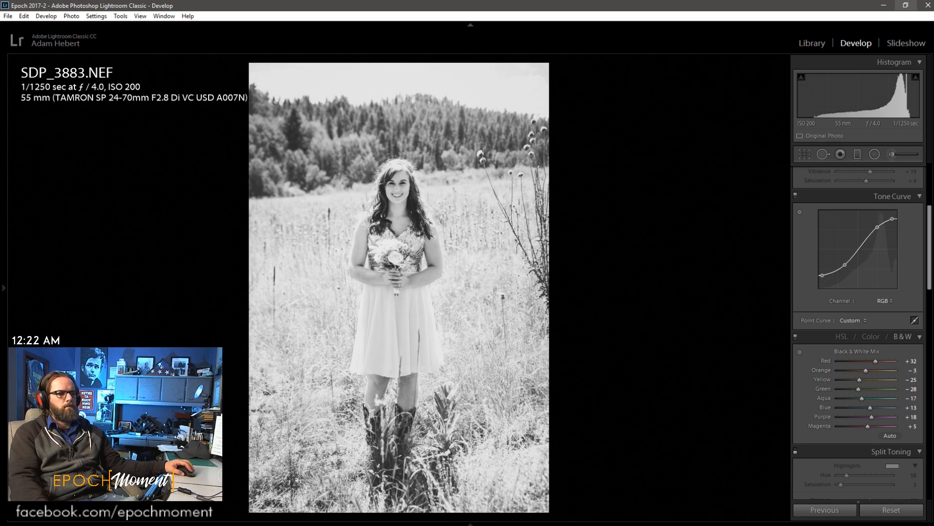
- Apply the previous photo's color settings to DSC_1040.NEF and check the couple's faces and fine detail up close
{"action": "key", "text": "Right"}
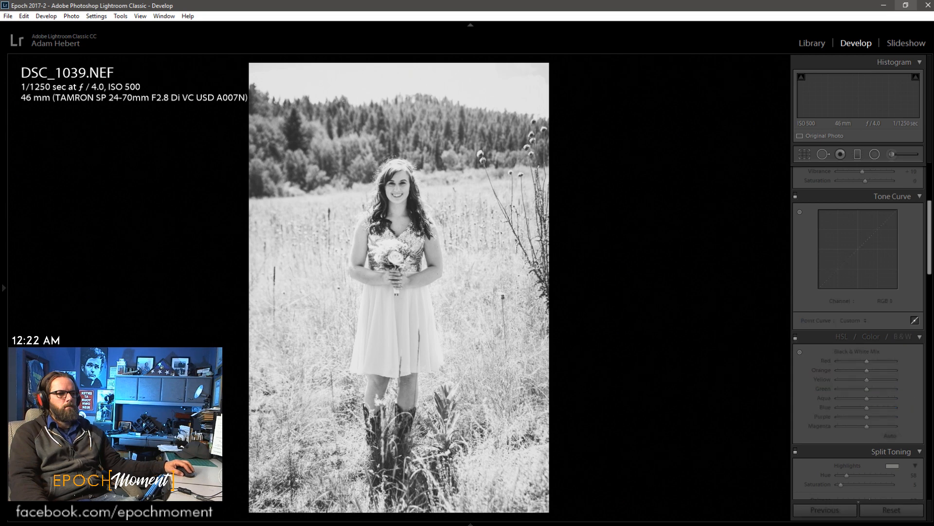
{"action": "key", "text": "Right"}
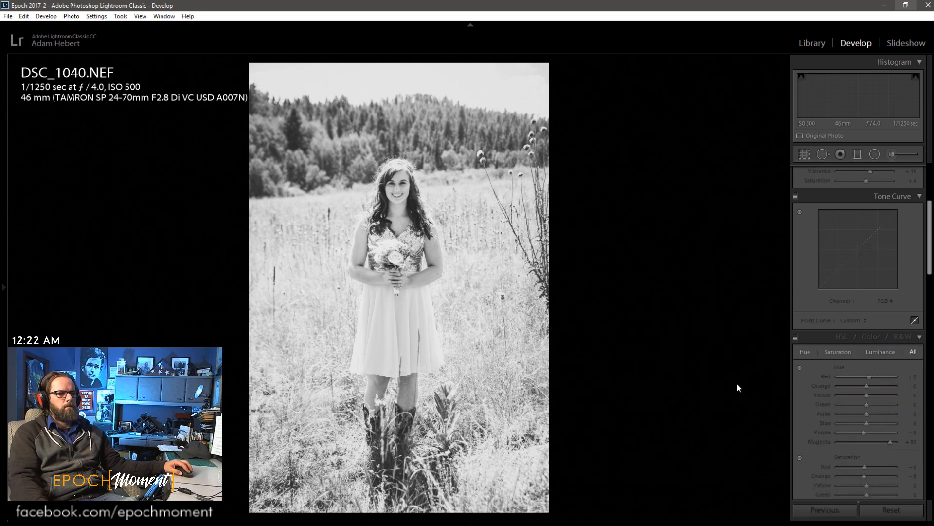
{"action": "left_click", "coordinate": [825, 509]}
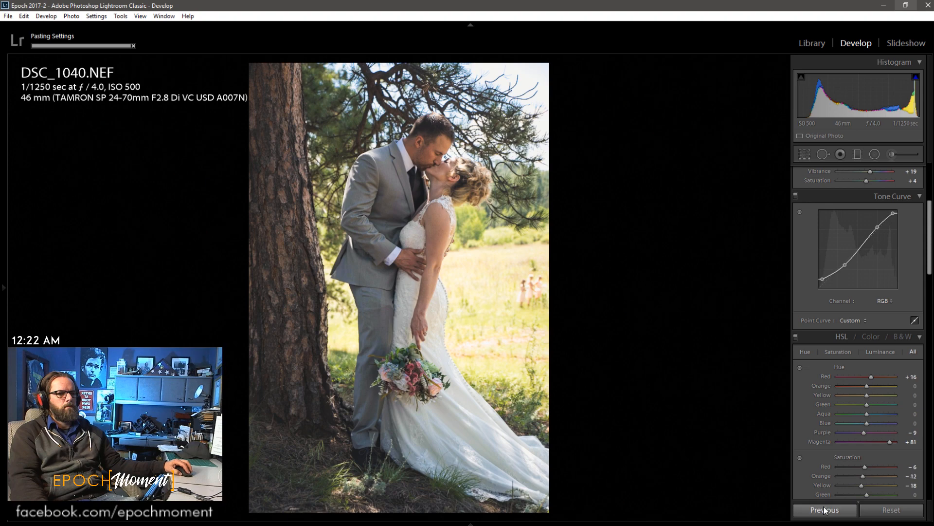
{"action": "left_click", "coordinate": [428, 162]}
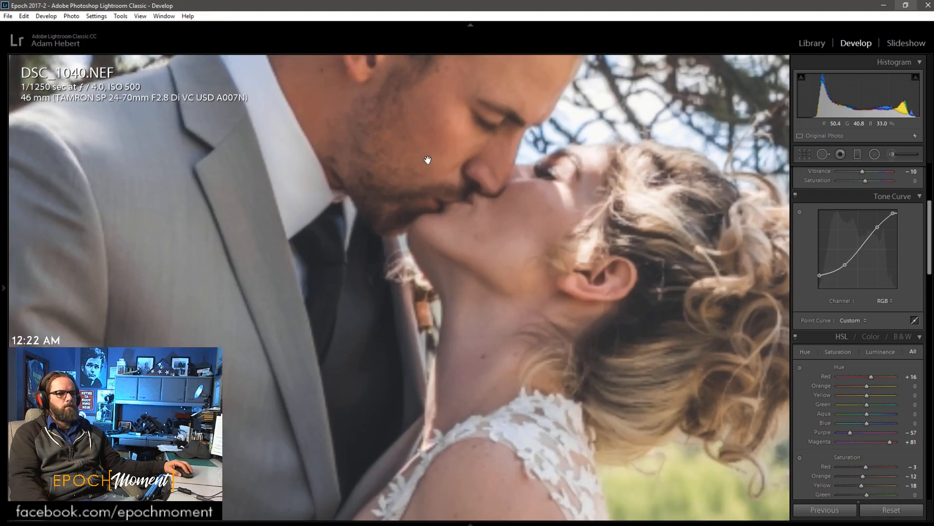
{"action": "scroll", "coordinate": [805, 373], "scroll_direction": "down", "scroll_amount": 8}
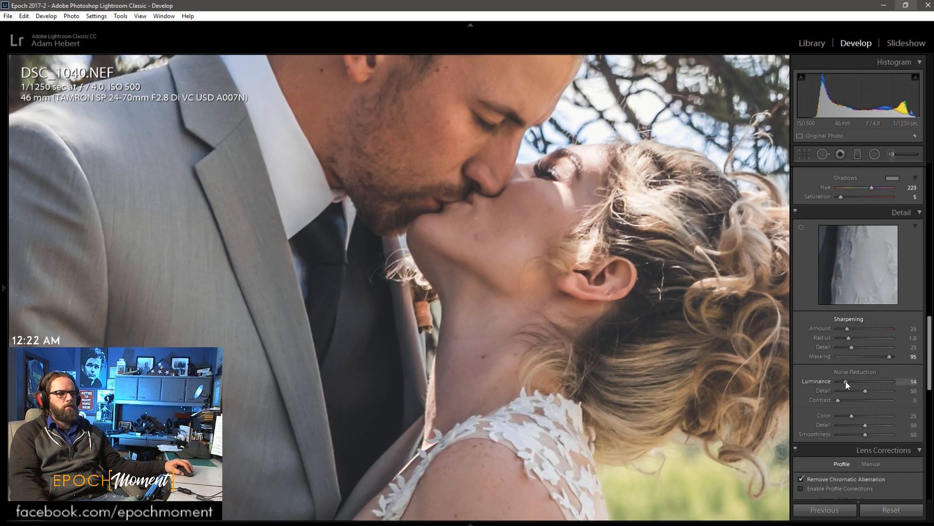
{"action": "left_click", "coordinate": [556, 196]}
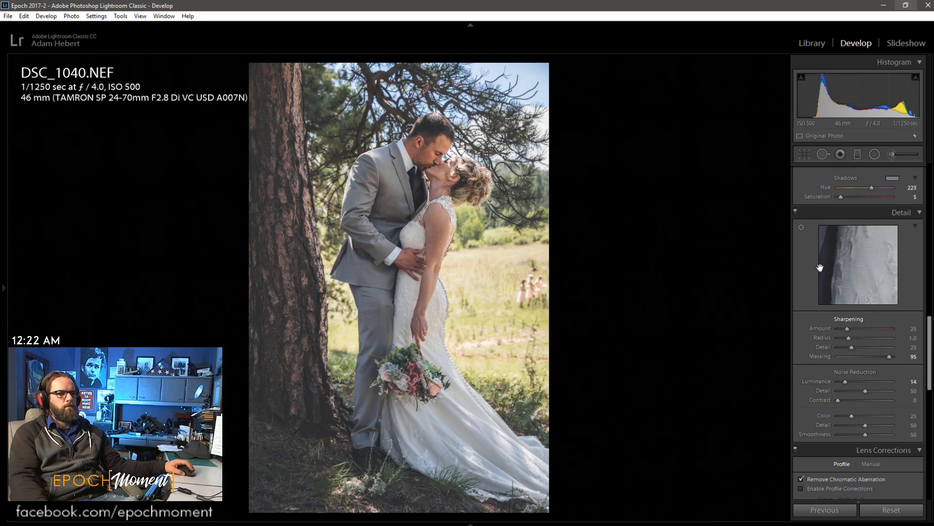
- Set the Exposure of DSC_1040.NEF to +1.08 and reset its Whites and Blacks to 0
{"action": "scroll", "coordinate": [810, 273], "scroll_direction": "up", "scroll_amount": 10}
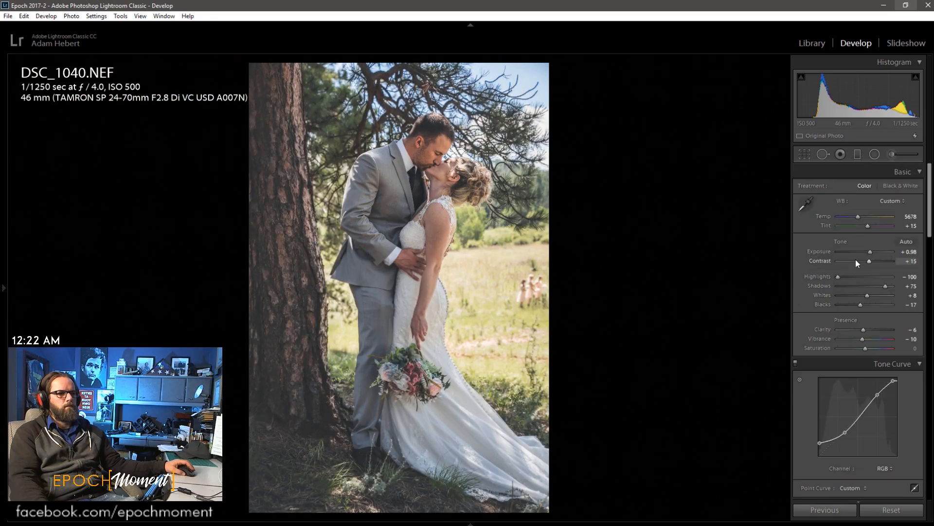
{"action": "left_click_drag", "start_coordinate": [870, 254], "coordinate": [871, 255]}
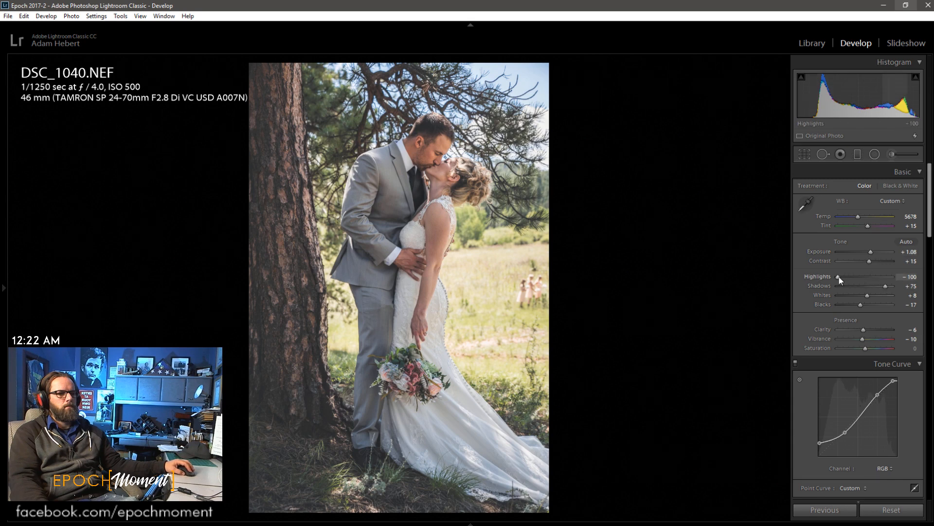
{"action": "left_click_drag", "start_coordinate": [839, 276], "coordinate": [843, 277]}
{"action": "mouse_move", "coordinate": [836, 277]}
{"action": "left_mouse_down"}
{"action": "mouse_move", "coordinate": [914, 299]}
{"action": "mouse_move", "coordinate": [830, 285]}
{"action": "left_mouse_up"}
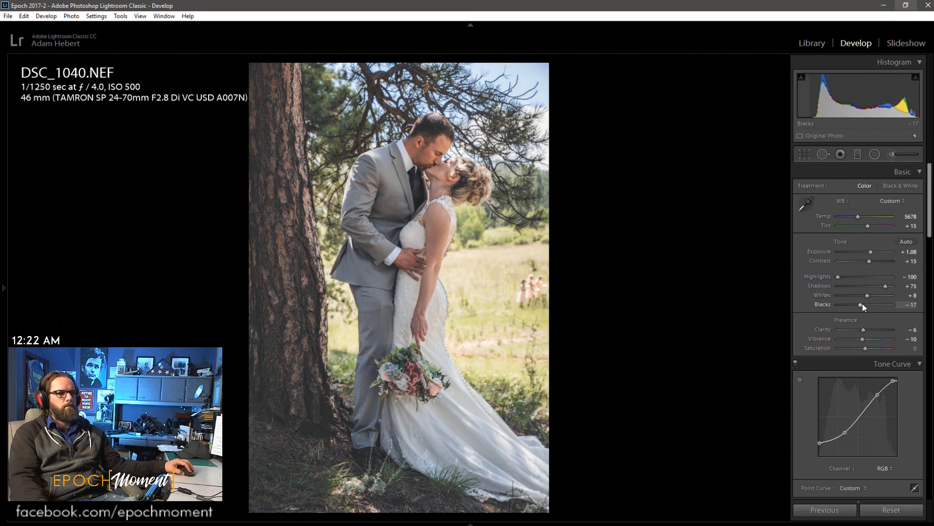
{"action": "left_click_drag", "start_coordinate": [863, 303], "coordinate": [866, 305]}
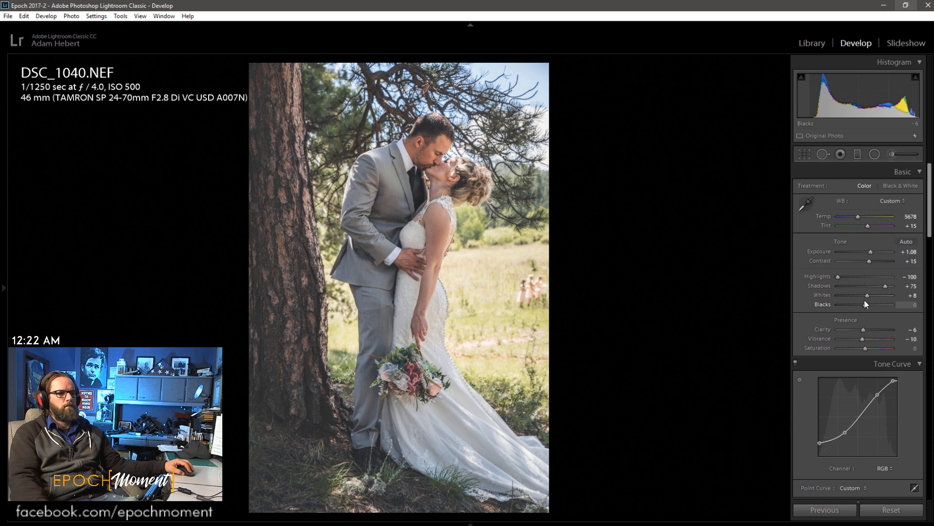
{"action": "double_click", "coordinate": [864, 304]}
{"action": "double_click", "coordinate": [866, 295]}
- Add an inverted radial filter around the couple with Contrast -10, Shadows 45, Whites 15, Blacks -20, Clarity -1 and Feather 100
{"action": "left_click", "coordinate": [874, 155]}
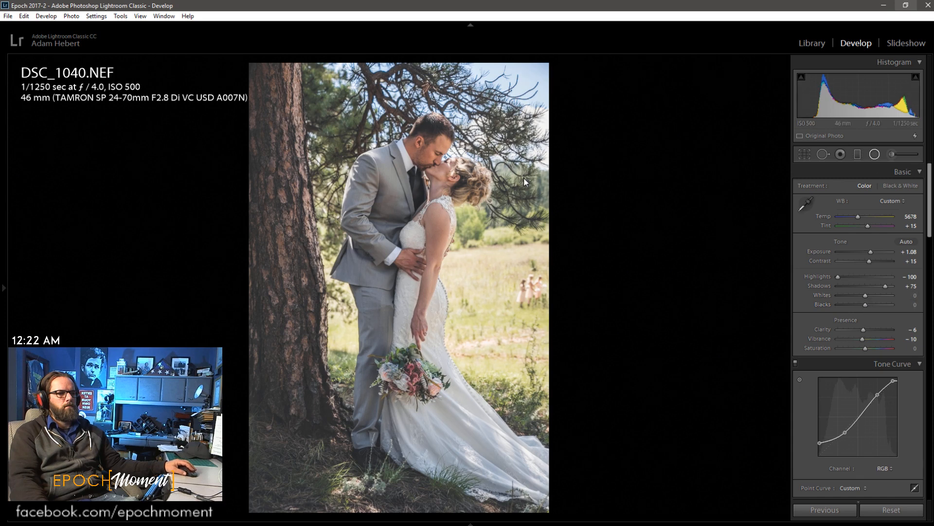
{"action": "left_click", "coordinate": [385, 205]}
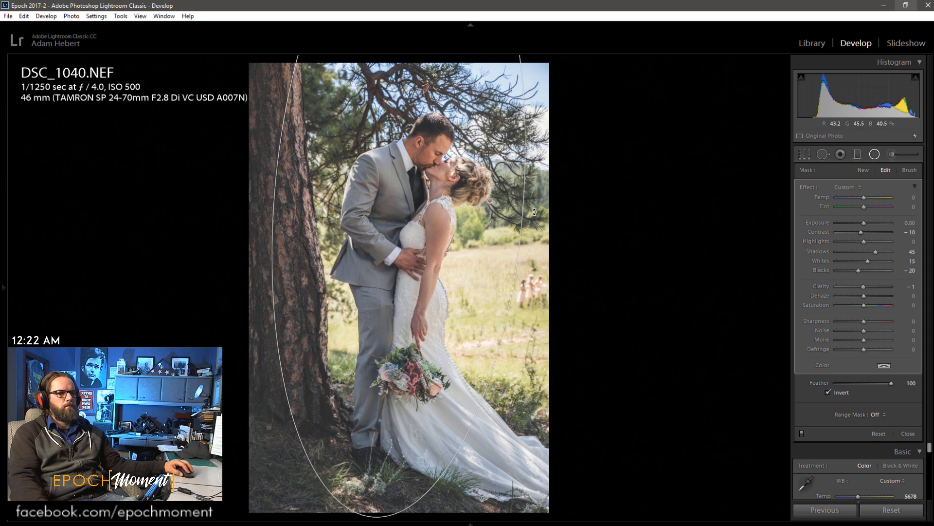
{"action": "left_click", "coordinate": [910, 434]}
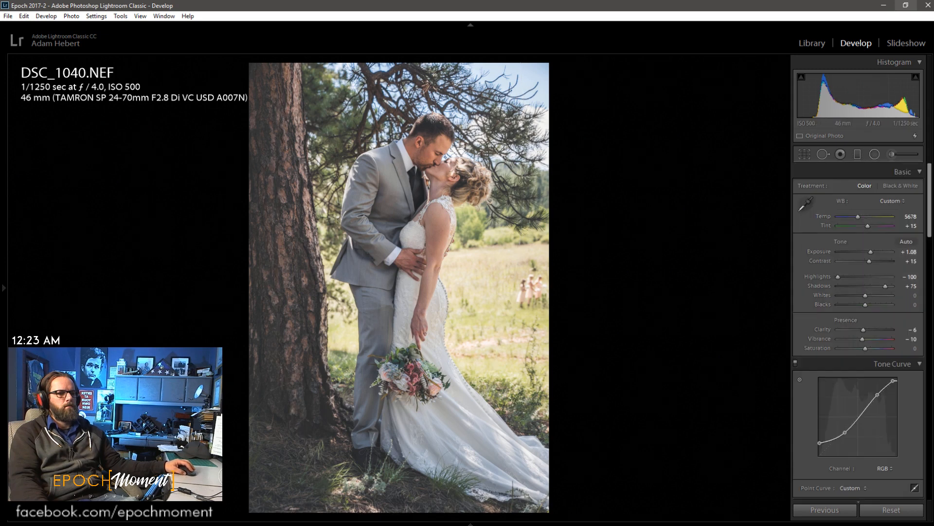
- Go back to DSC_1039.NEF and examine the couple's skin tones up close for comparison
{"action": "key", "text": "Left"}
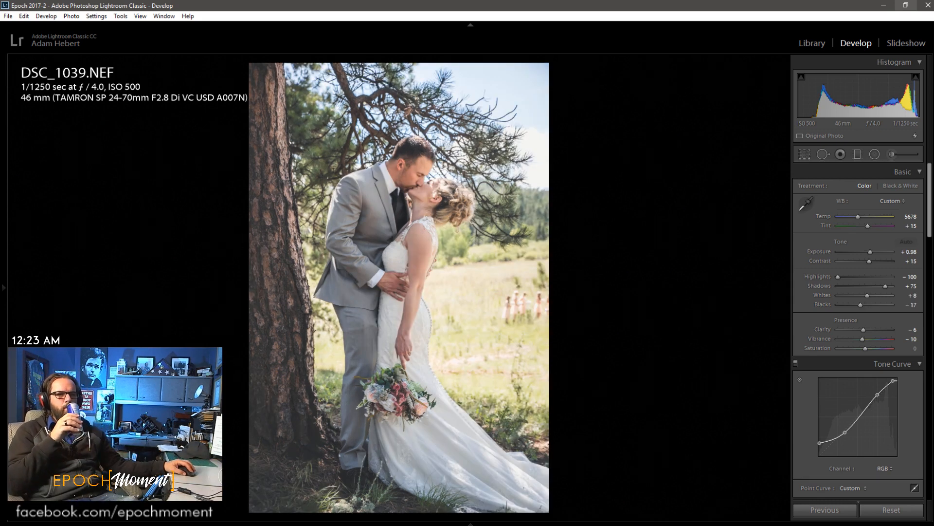
{"action": "left_click", "coordinate": [418, 183]}
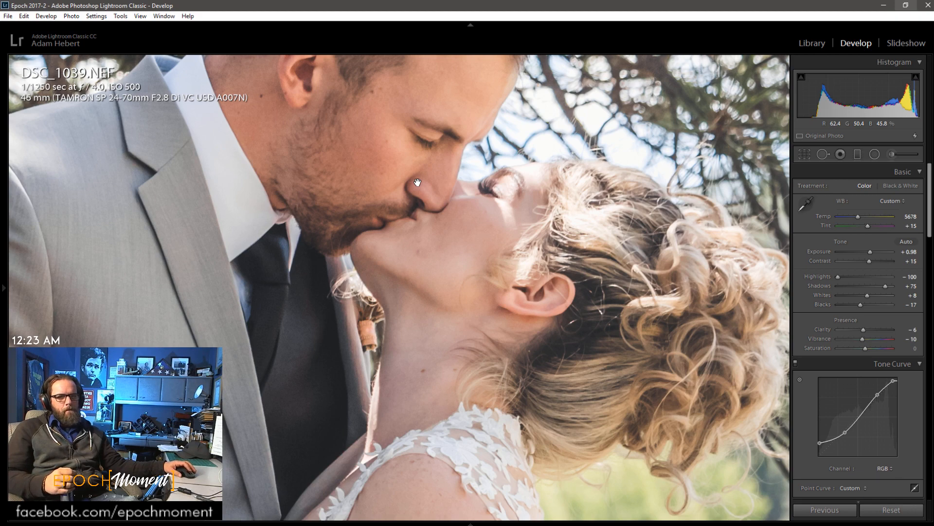
{"action": "left_click", "coordinate": [417, 183]}
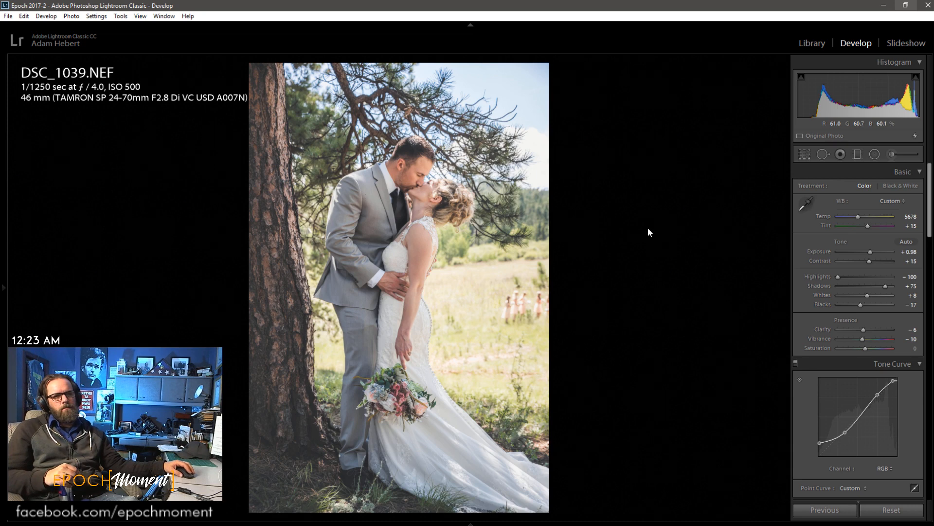
- Return to DSC_1040.NEF and reset its Purple and Magenta Saturation to 0
{"action": "key", "text": "Right"}
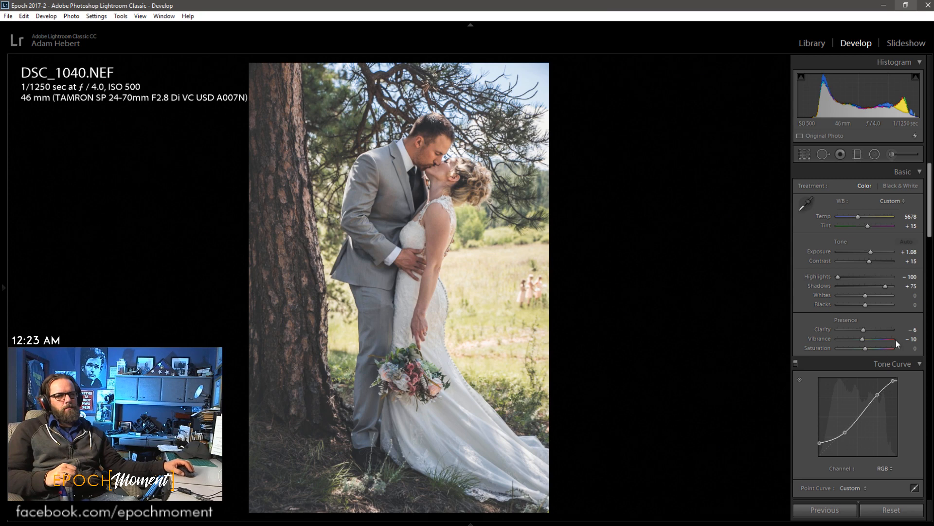
{"action": "scroll", "coordinate": [818, 359], "scroll_direction": "down", "scroll_amount": 10}
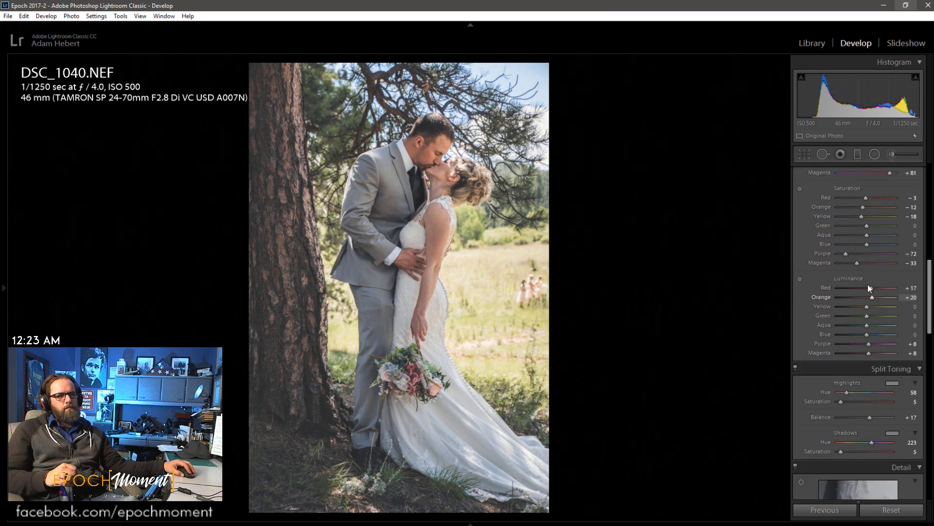
{"action": "mouse_move", "coordinate": [846, 254]}
{"action": "left_mouse_down"}
{"action": "mouse_move", "coordinate": [888, 254]}
{"action": "mouse_move", "coordinate": [841, 252]}
{"action": "mouse_move", "coordinate": [864, 257]}
{"action": "left_mouse_up"}
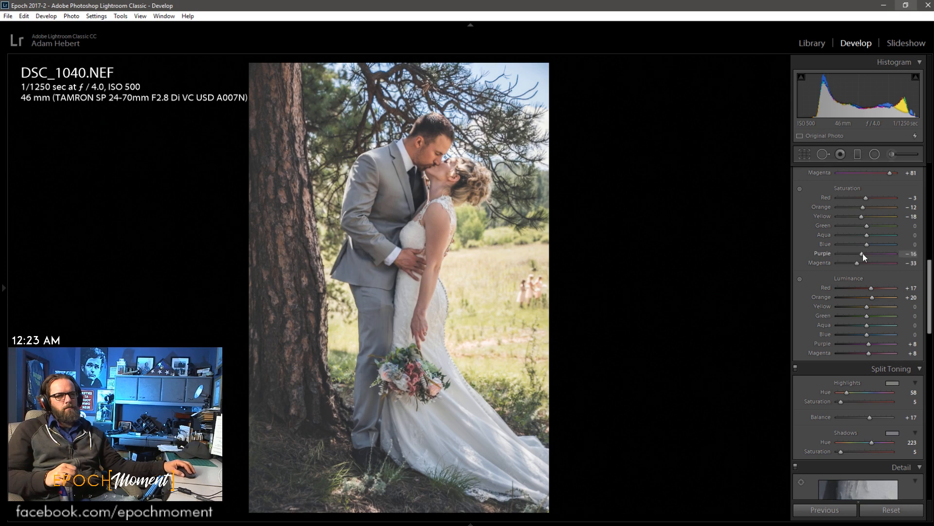
{"action": "double_click", "coordinate": [863, 254]}
{"action": "double_click", "coordinate": [858, 261]}
{"action": "scroll", "coordinate": [858, 234], "scroll_direction": "up", "scroll_amount": 3}
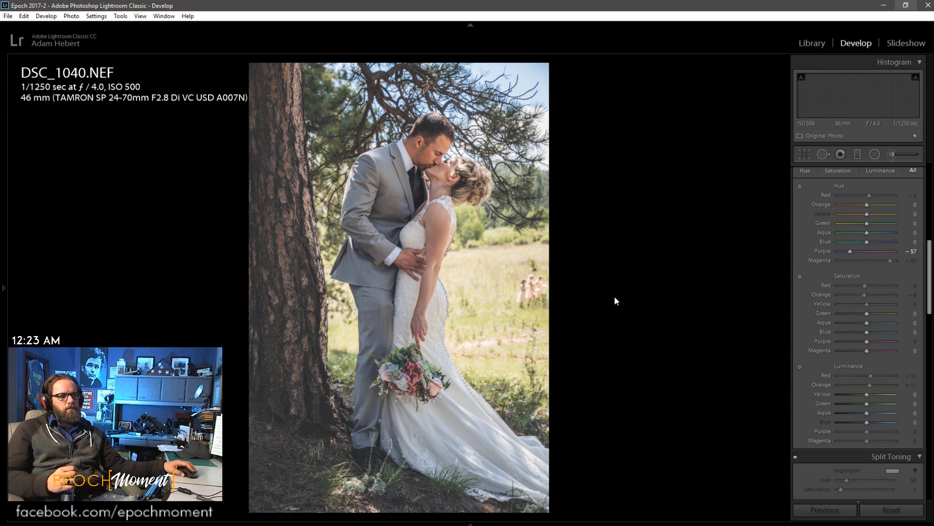
- Apply the previous photo's settings to DSC_1041.NEF, and set its Exposure to +0.05 and Shadows to +44
{"action": "key", "text": "Right"}
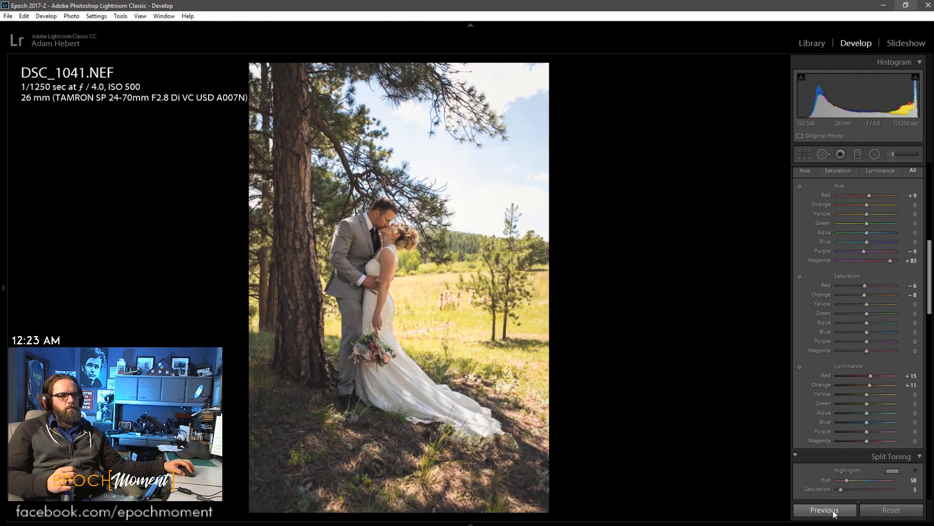
{"action": "left_click", "coordinate": [831, 512]}
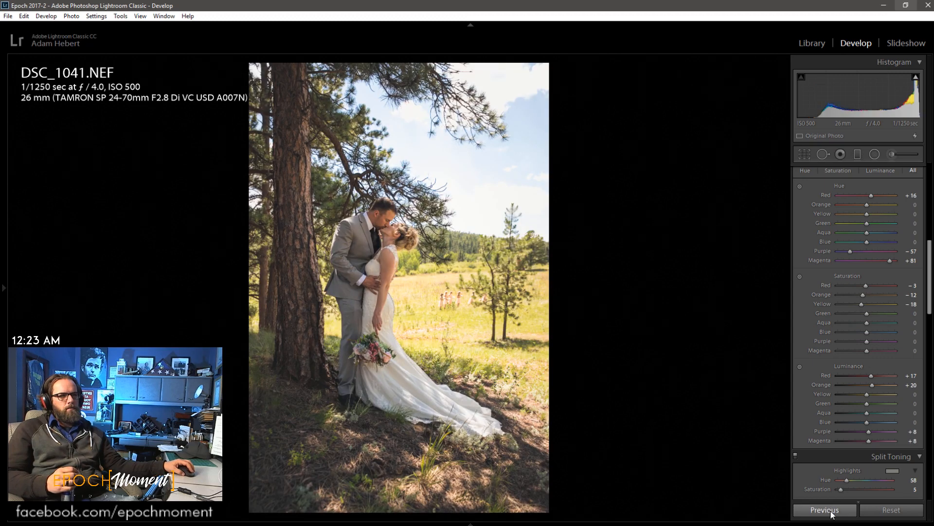
{"action": "scroll", "coordinate": [825, 292], "scroll_direction": "up", "scroll_amount": 5}
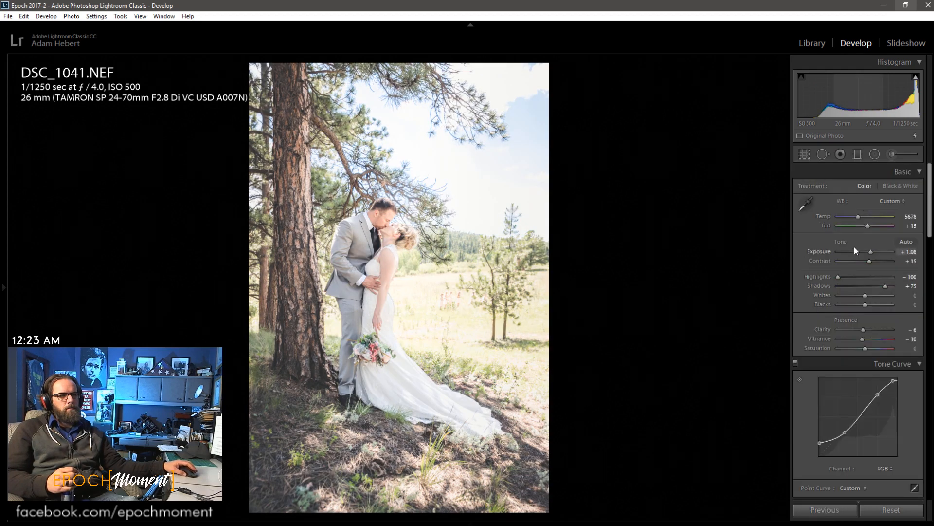
{"action": "left_click_drag", "start_coordinate": [871, 252], "coordinate": [867, 254]}
{"action": "left_click_drag", "start_coordinate": [886, 287], "coordinate": [873, 287]}
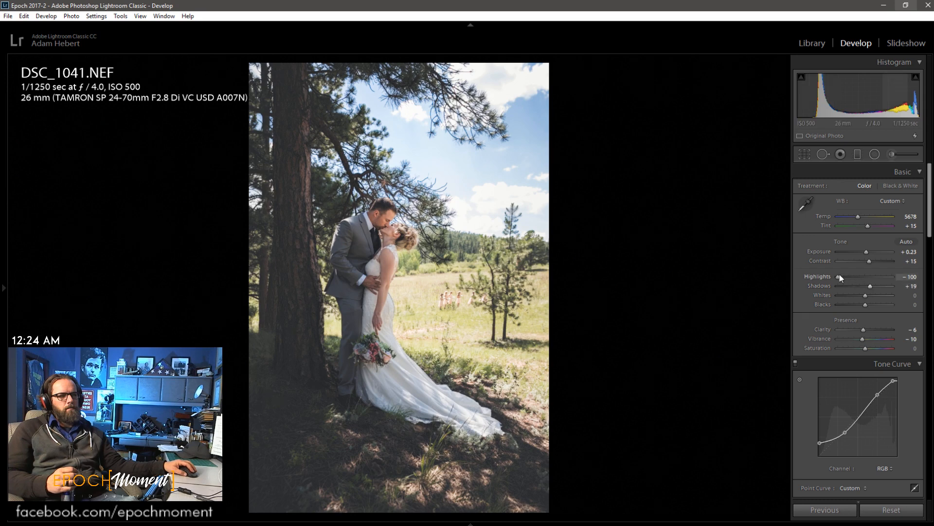
{"action": "left_click_drag", "start_coordinate": [838, 276], "coordinate": [835, 276]}
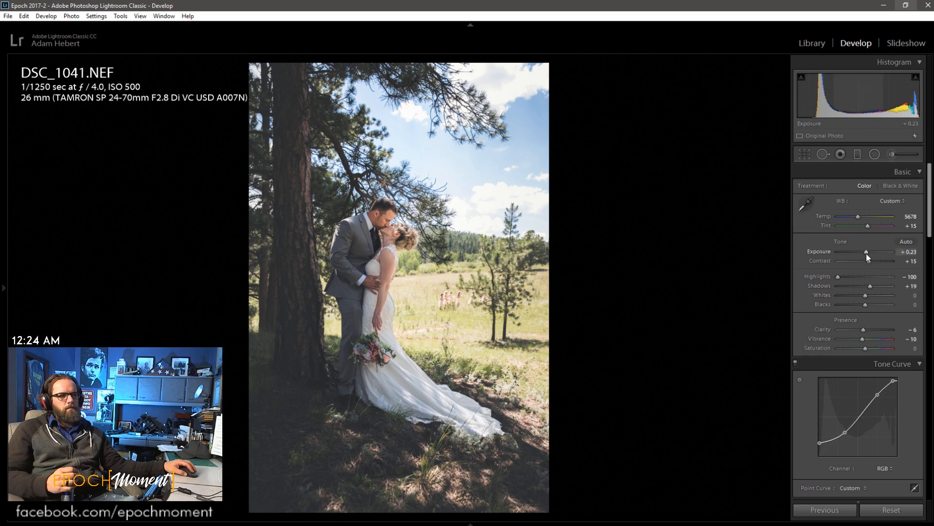
{"action": "left_click_drag", "start_coordinate": [868, 256], "coordinate": [876, 286]}
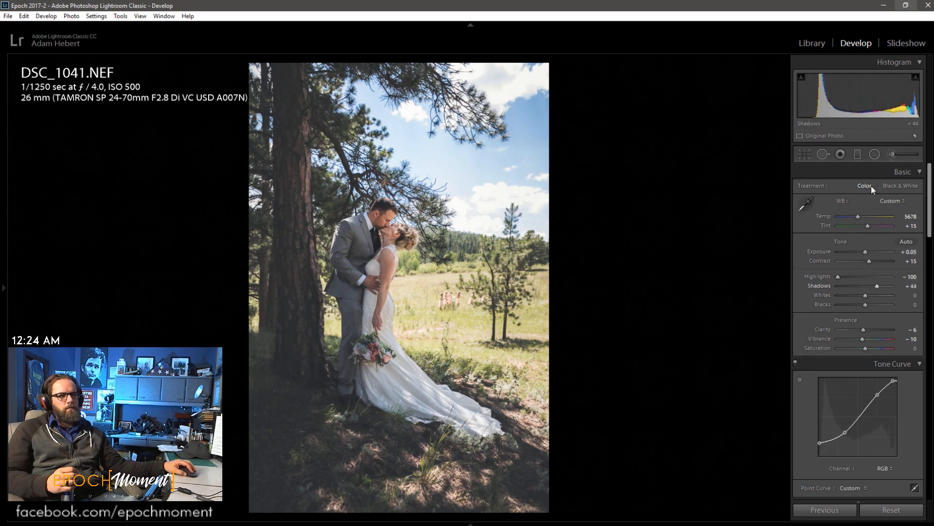
- Shift the radial filter on DSC_1041.NEF down over the couple, tighten its ellipse and set its Shadows to 60
{"action": "left_click", "coordinate": [874, 154]}
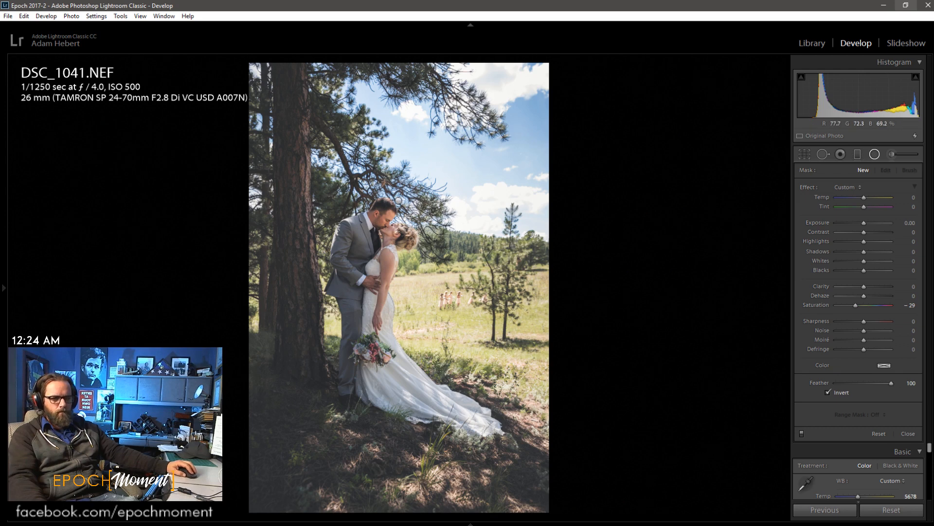
{"action": "left_click", "coordinate": [398, 201]}
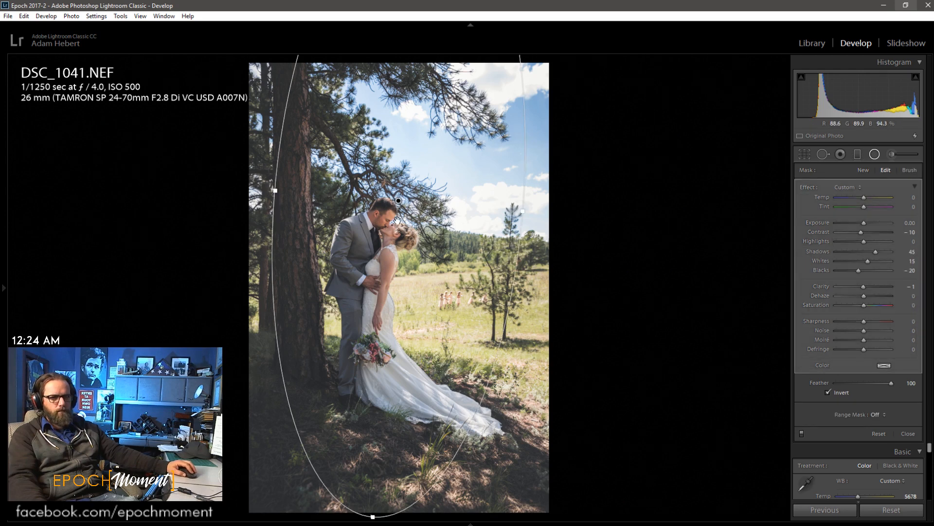
{"action": "left_click_drag", "start_coordinate": [396, 220], "coordinate": [377, 250]}
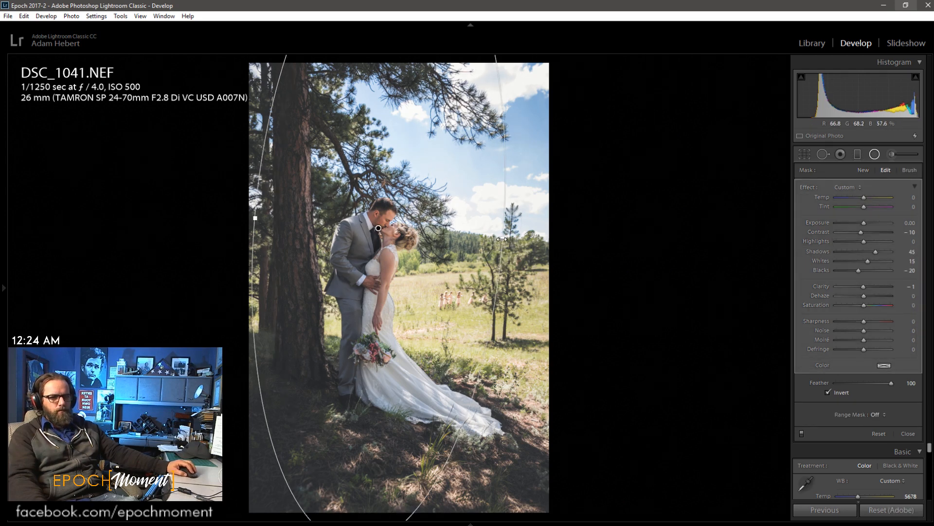
{"action": "left_click_drag", "start_coordinate": [501, 241], "coordinate": [445, 281]}
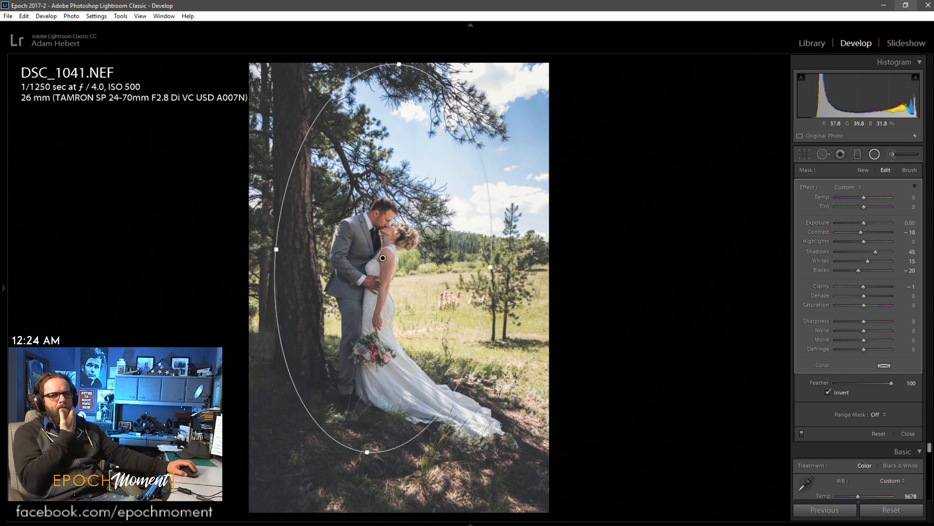
{"action": "left_click_drag", "start_coordinate": [878, 254], "coordinate": [880, 252]}
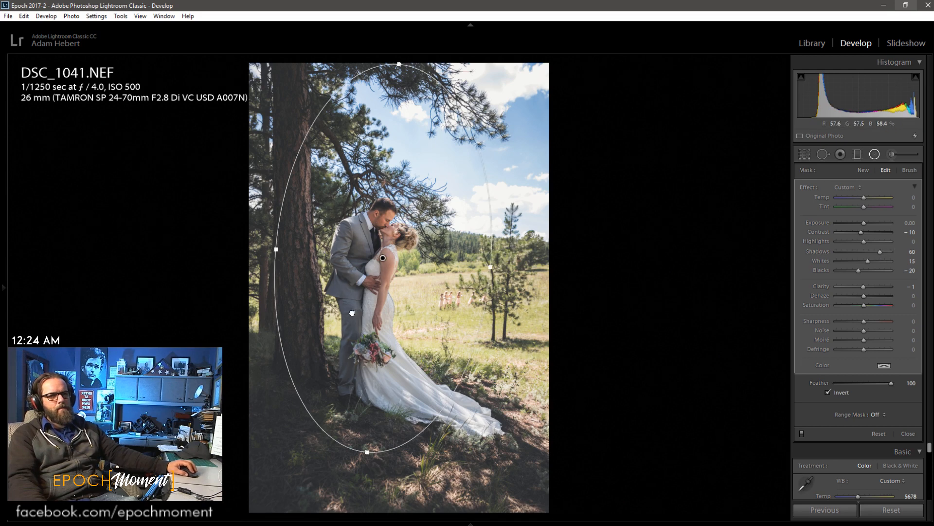
- Reposition and stretch the radial filter around the couple's full height, and set its Highlights to 5, Whites 17, Blacks -15 and Clarity 8
{"action": "left_click_drag", "start_coordinate": [352, 313], "coordinate": [354, 294]}
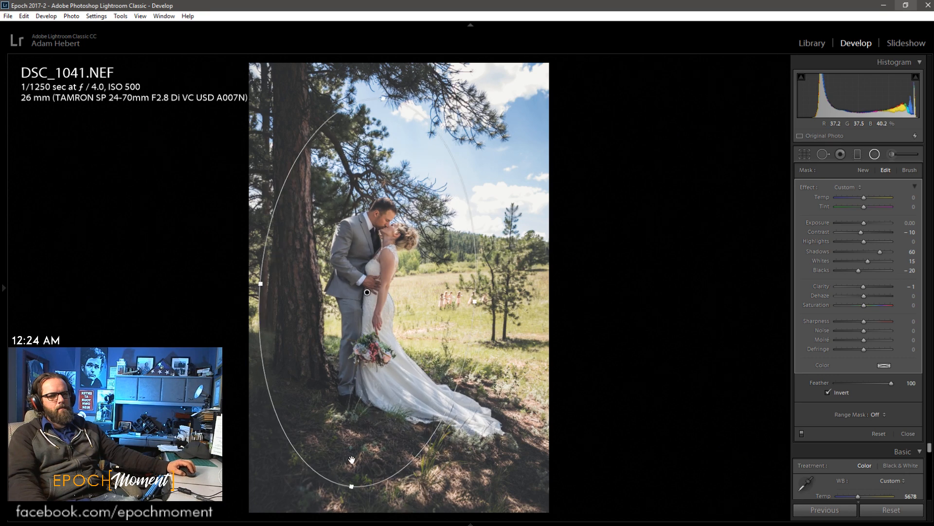
{"action": "left_click_drag", "start_coordinate": [353, 484], "coordinate": [355, 516]}
{"action": "left_click_drag", "start_coordinate": [365, 350], "coordinate": [368, 314]}
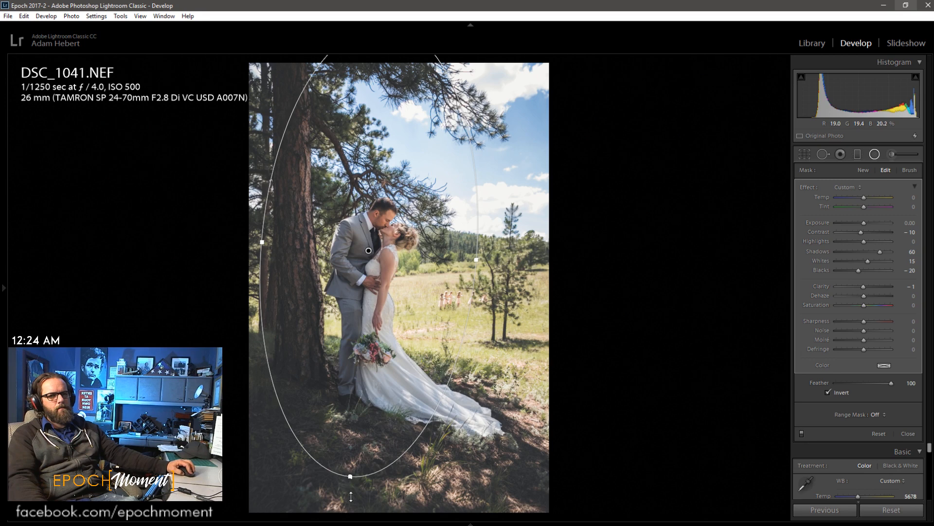
{"action": "left_click_drag", "start_coordinate": [350, 497], "coordinate": [350, 514]}
{"action": "left_click_drag", "start_coordinate": [362, 341], "coordinate": [366, 354]}
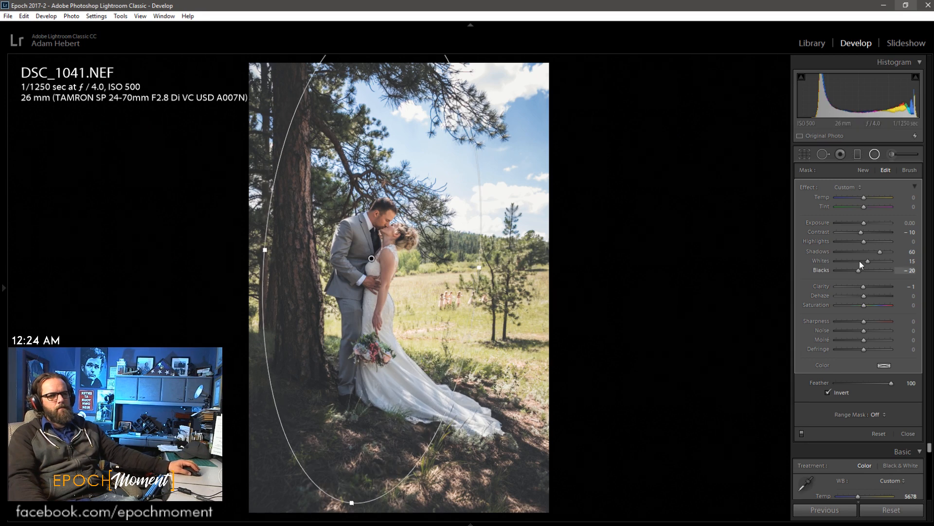
{"action": "left_click_drag", "start_coordinate": [859, 270], "coordinate": [858, 269]}
{"action": "left_click_drag", "start_coordinate": [869, 261], "coordinate": [866, 242]}
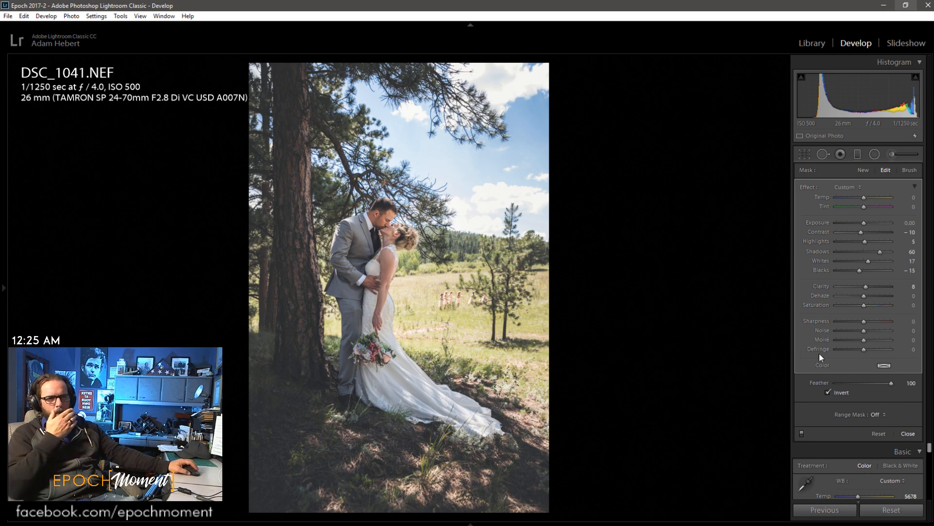
- Remove the copied adjustment brush mask near the couple's heads from DSC_1041.NEF
{"action": "key", "text": "k"}
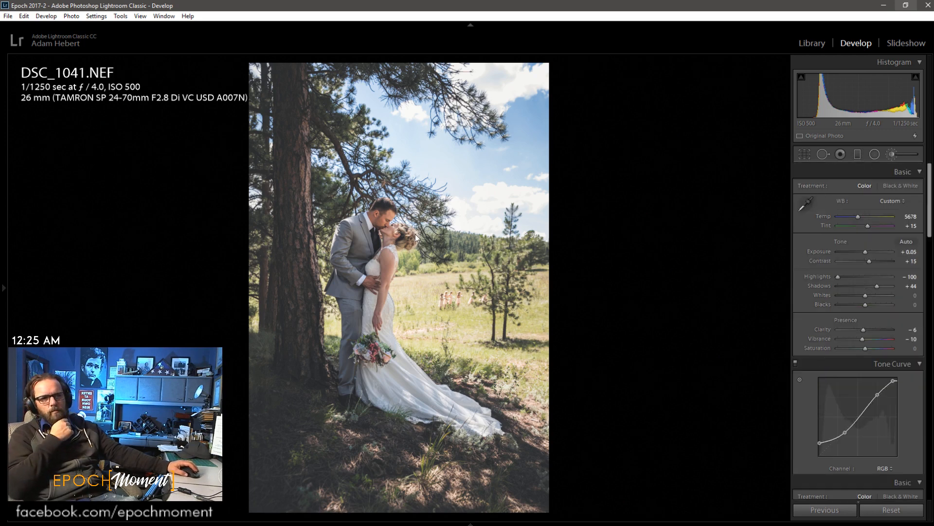
{"action": "key", "text": "k"}
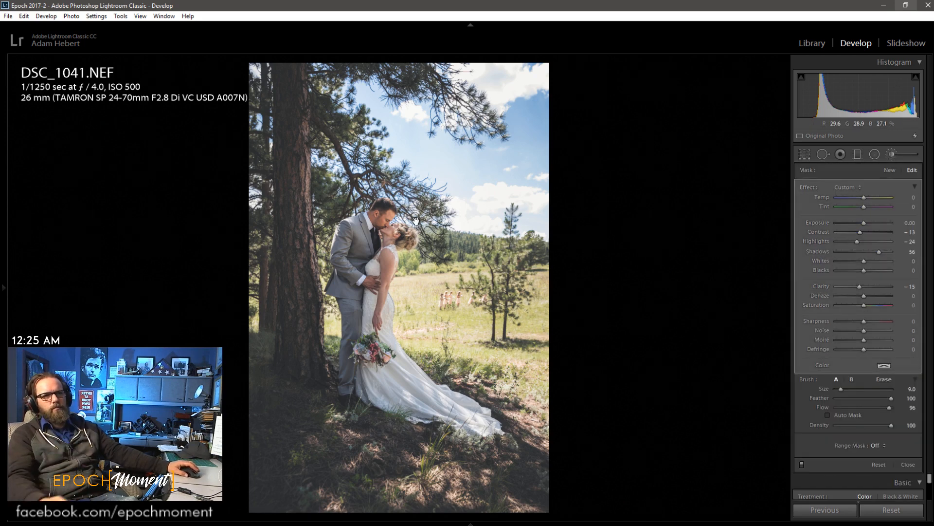
{"action": "key", "text": "o"}
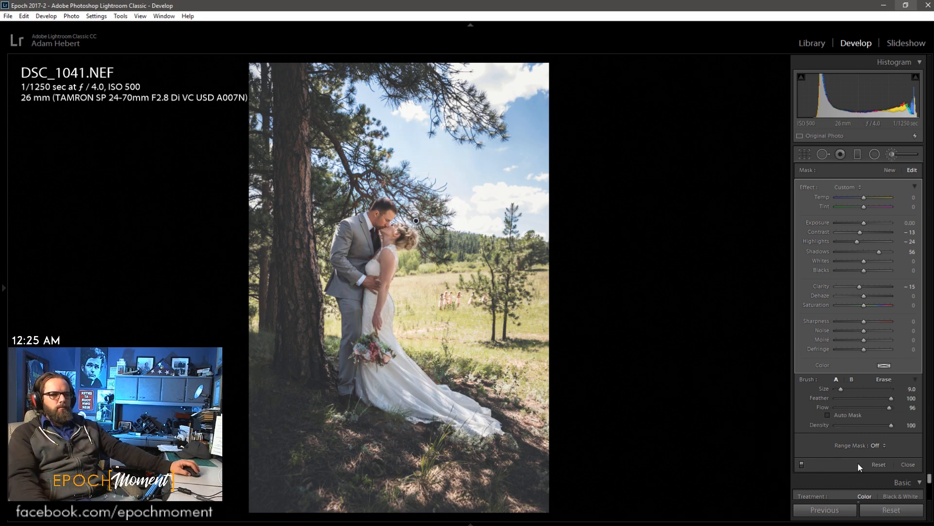
{"action": "left_click", "coordinate": [878, 464]}
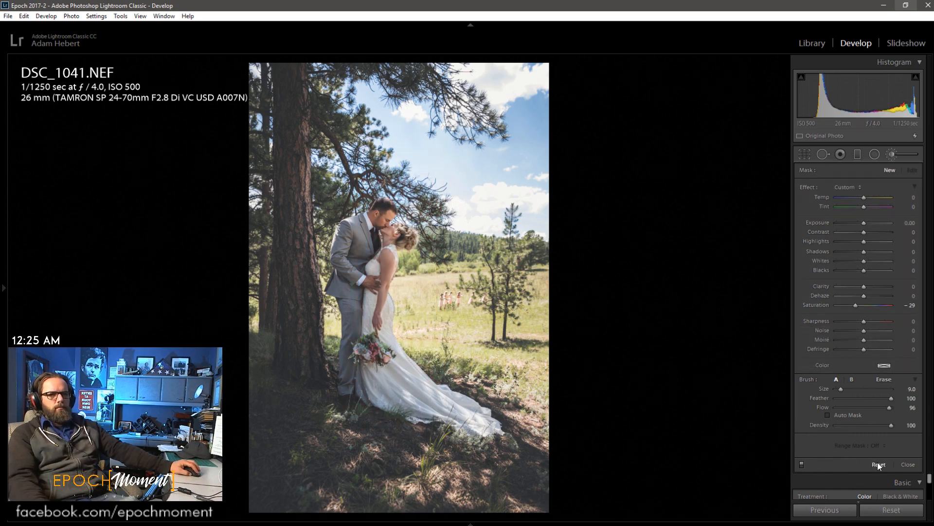
{"action": "left_click", "coordinate": [908, 464]}
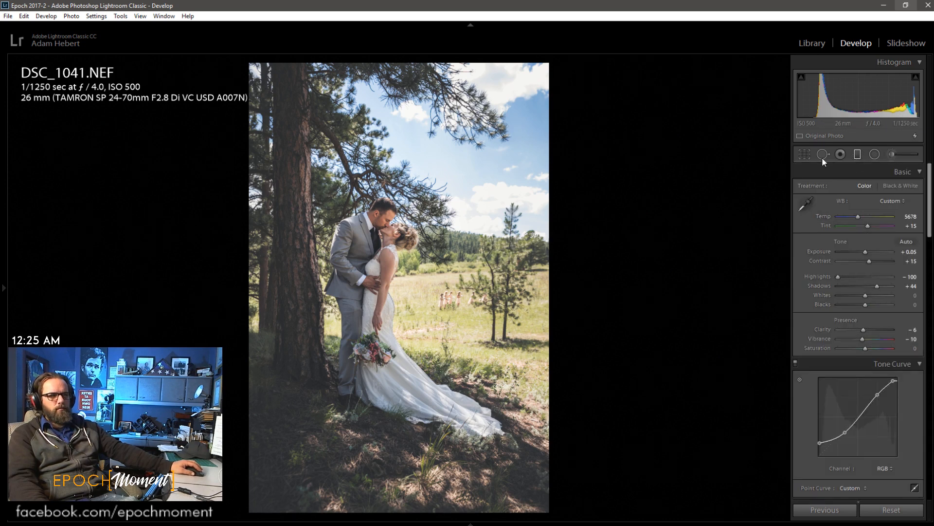
- Add a graduated filter over the sky with Saturation 0, Exposure -0.90 and a Luminance range mask of 95/100
{"action": "left_click", "coordinate": [858, 154]}
{"action": "left_click_drag", "start_coordinate": [396, 223], "coordinate": [391, 248]}
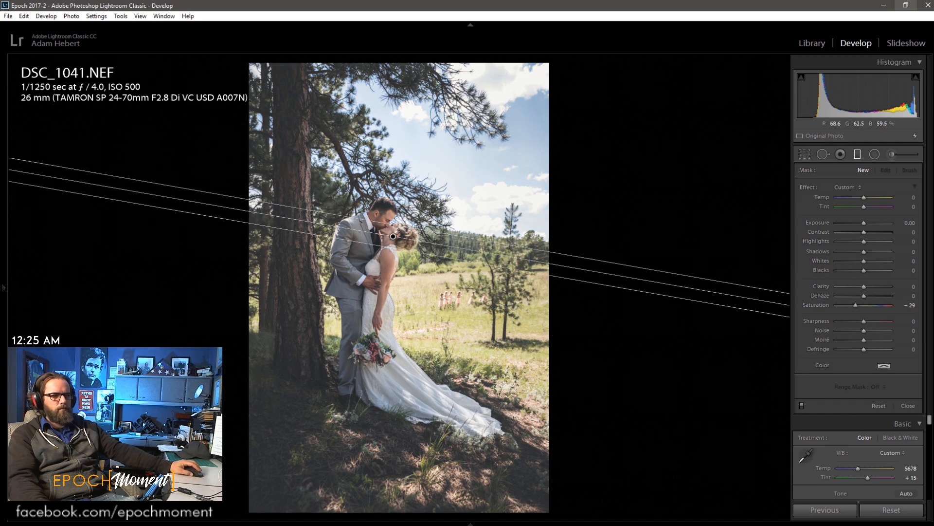
{"action": "double_click", "coordinate": [857, 304]}
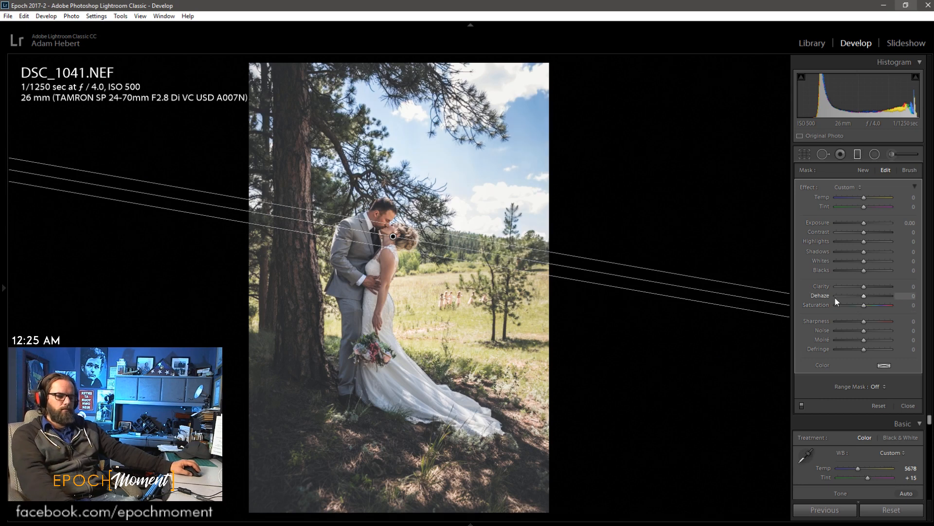
{"action": "left_click", "coordinate": [882, 387]}
{"action": "left_click", "coordinate": [869, 419]}
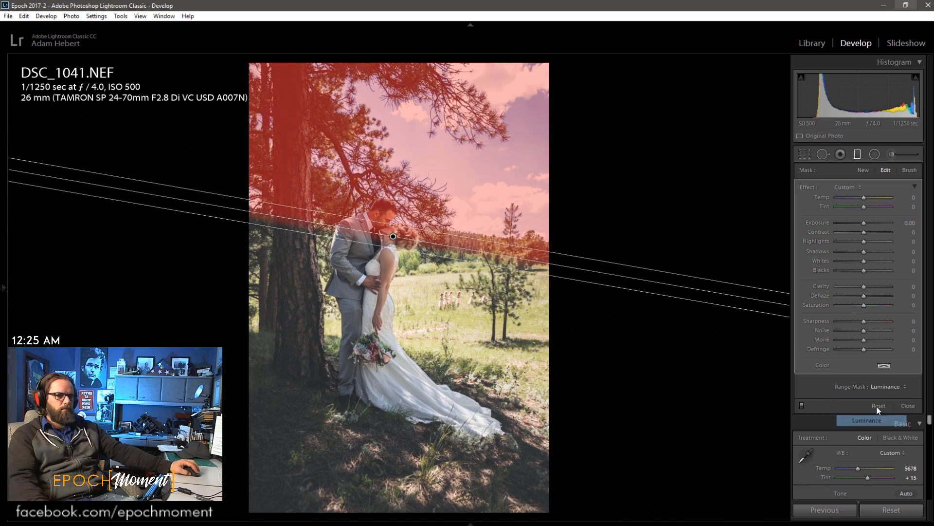
{"action": "left_click_drag", "start_coordinate": [863, 223], "coordinate": [857, 224]}
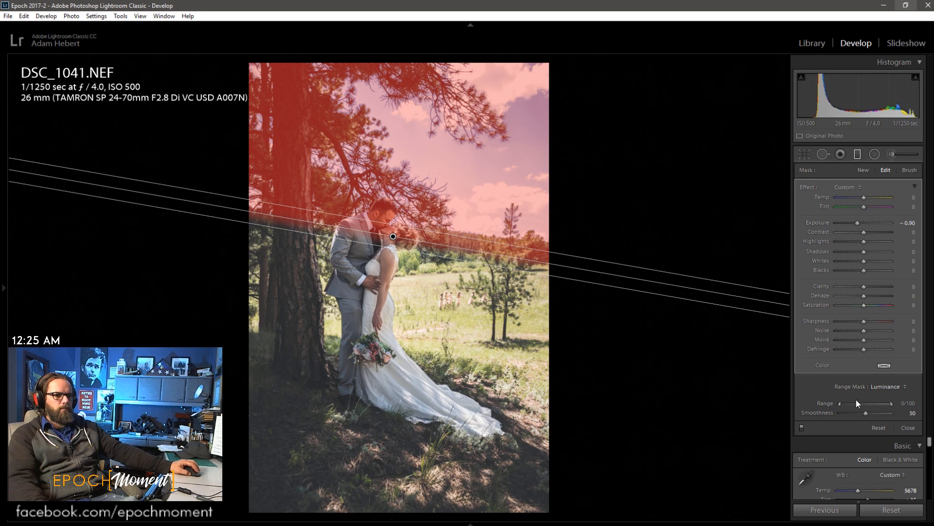
{"action": "left_click_drag", "start_coordinate": [842, 404], "coordinate": [867, 402]}
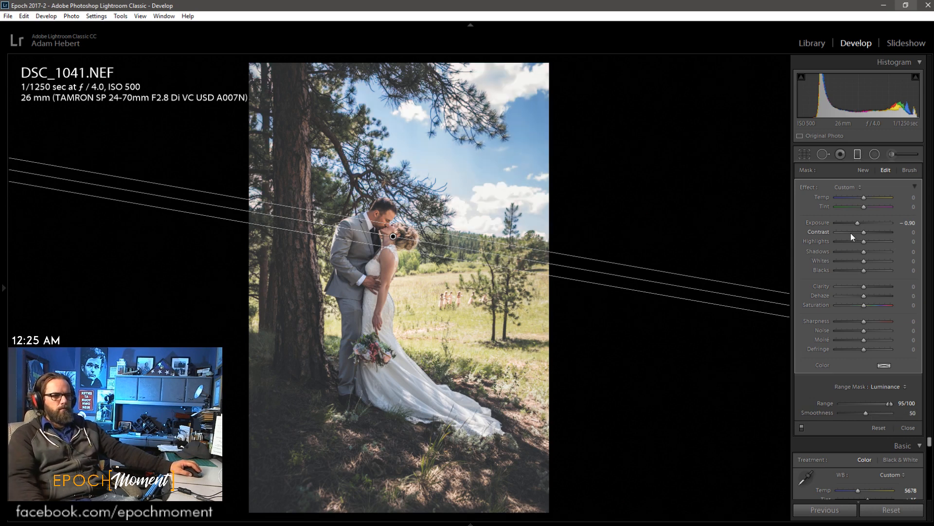
- Set the sky graduated filter's Contrast to 21, Highlights -69, Shadows 39 and Exposure -0.83
{"action": "left_click_drag", "start_coordinate": [864, 232], "coordinate": [848, 242]}
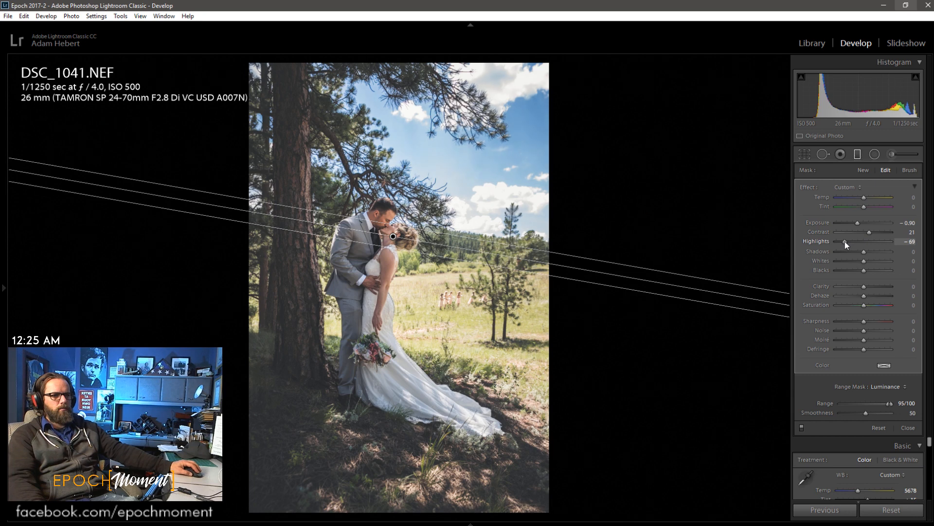
{"action": "left_click_drag", "start_coordinate": [864, 251], "coordinate": [878, 252]}
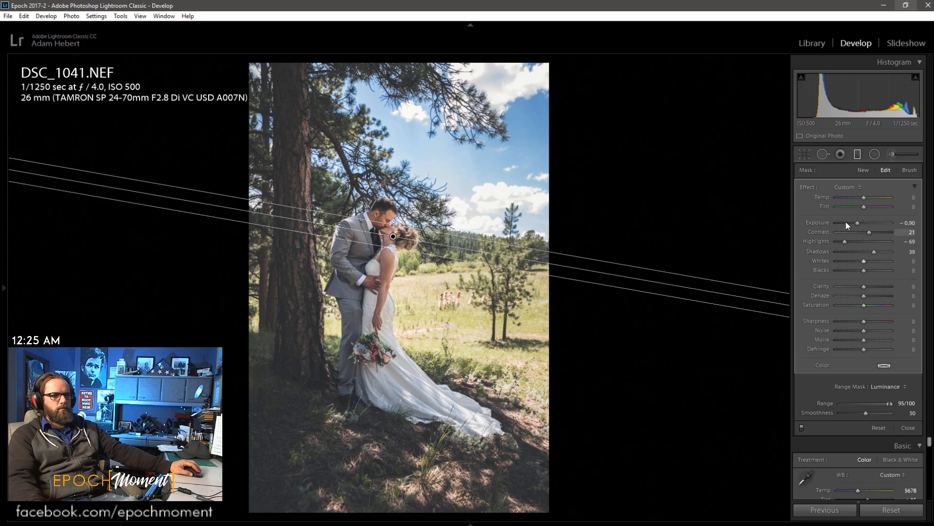
{"action": "left_click_drag", "start_coordinate": [857, 223], "coordinate": [853, 223]}
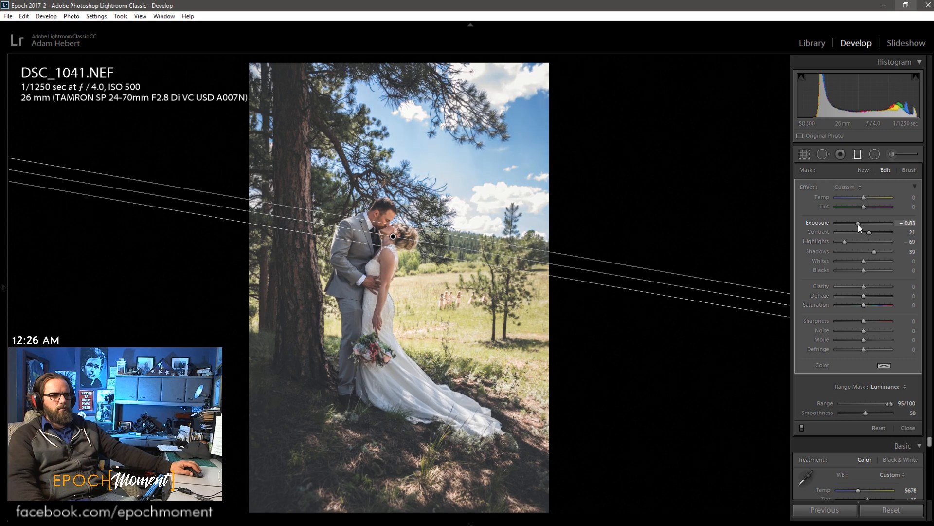
{"action": "left_click", "coordinate": [908, 427]}
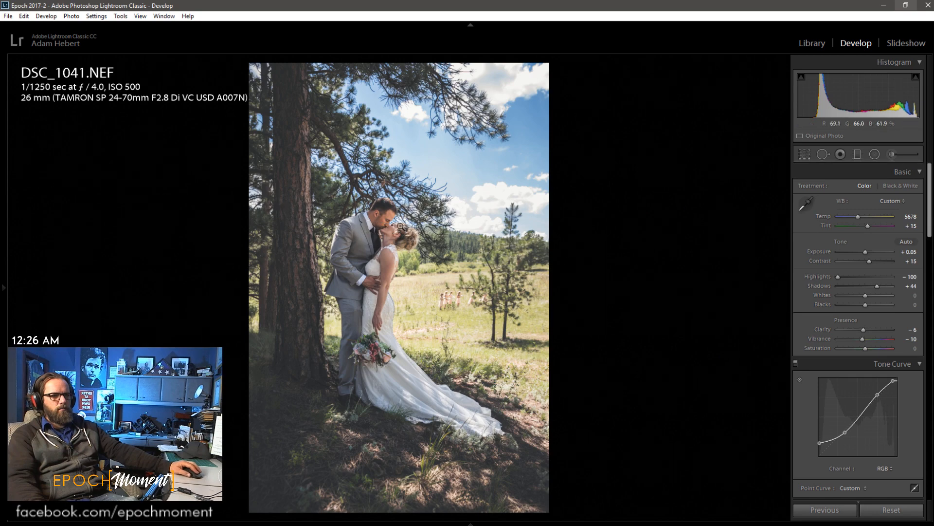
- Check the couple's faces up close, and set the photo's overall Exposure to +0.15 and Blacks to -6
{"action": "left_click", "coordinate": [400, 226]}
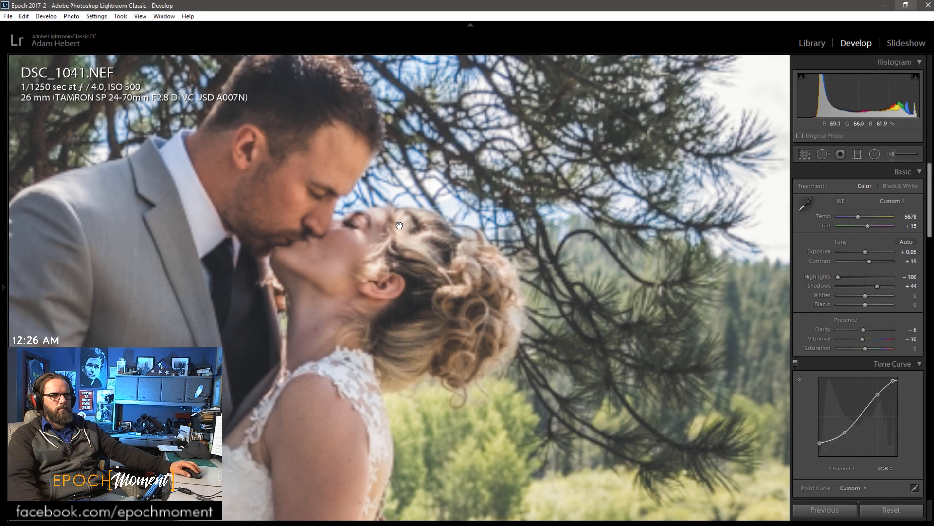
{"action": "scroll", "coordinate": [856, 366], "scroll_direction": "down", "scroll_amount": 10}
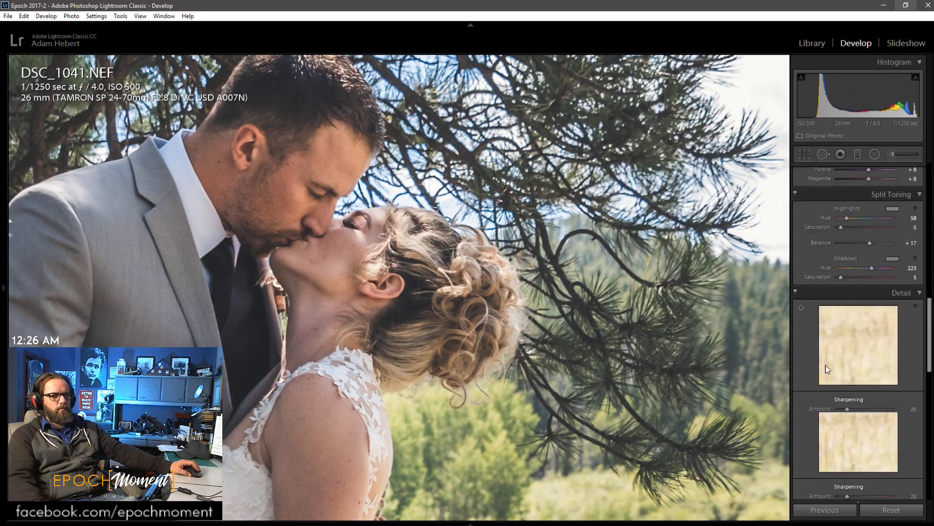
{"action": "scroll", "coordinate": [828, 368], "scroll_direction": "down", "scroll_amount": 3}
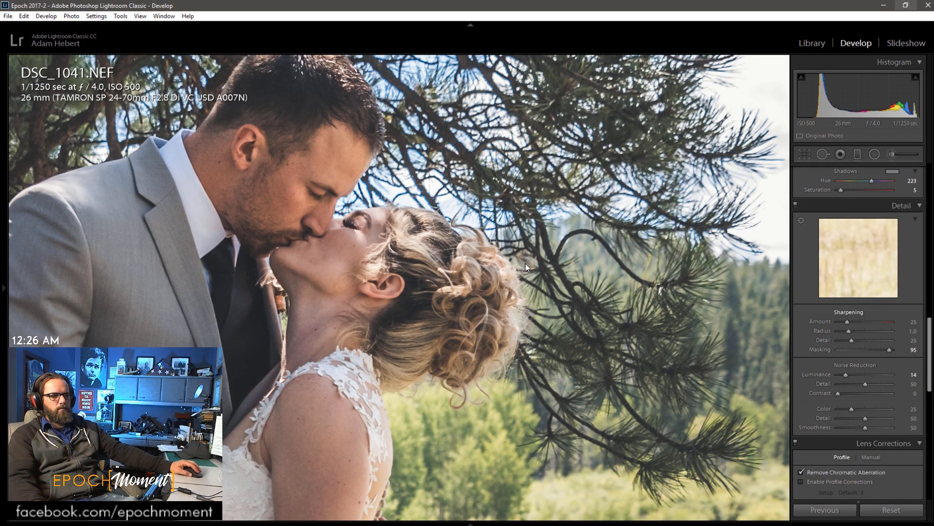
{"action": "left_click", "coordinate": [414, 271]}
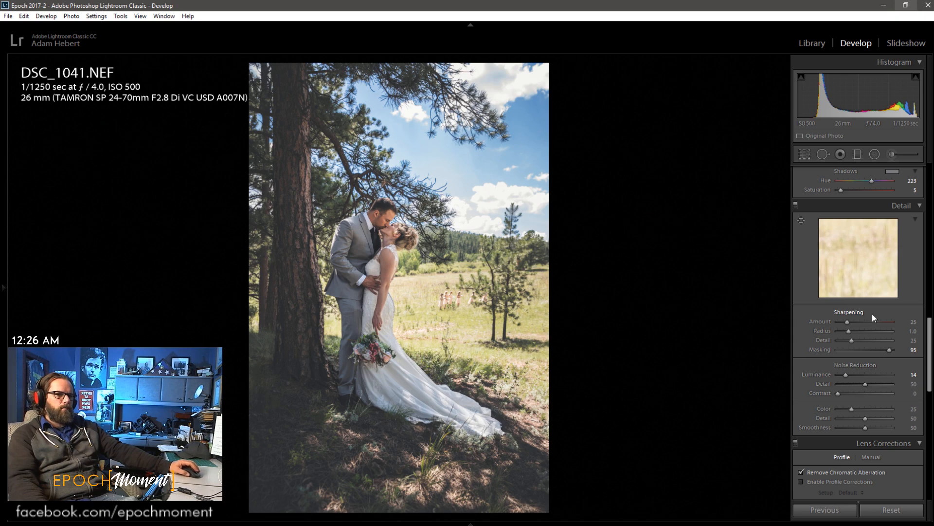
{"action": "scroll", "coordinate": [818, 387], "scroll_direction": "up", "scroll_amount": 10}
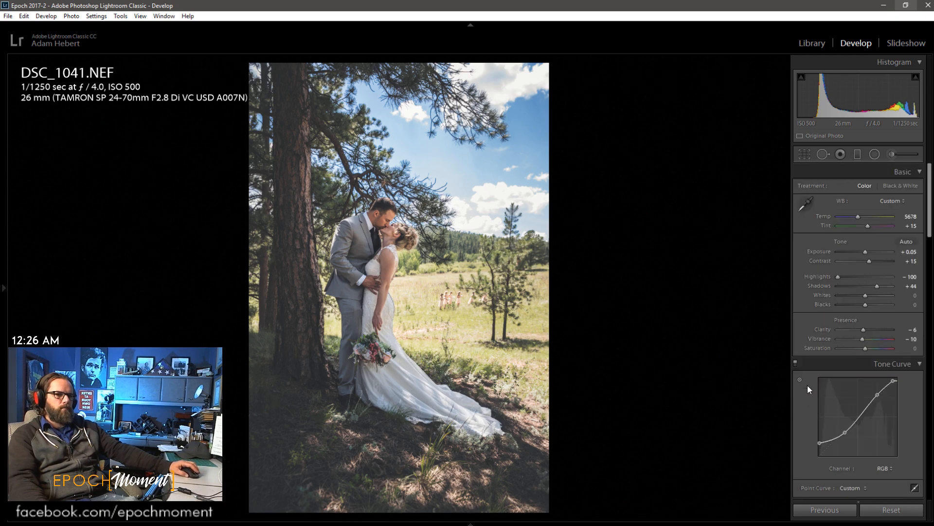
{"action": "left_click_drag", "start_coordinate": [866, 252], "coordinate": [867, 252]}
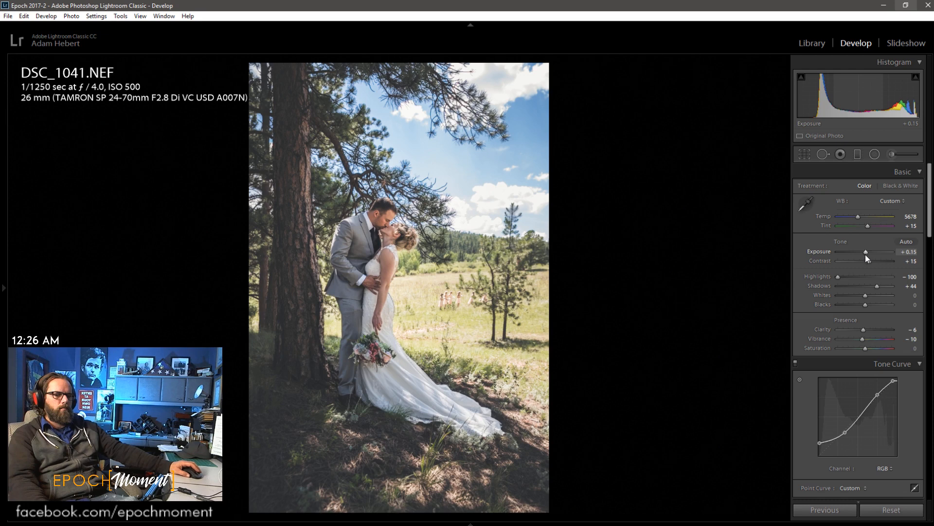
{"action": "left_click_drag", "start_coordinate": [868, 304], "coordinate": [865, 306]}
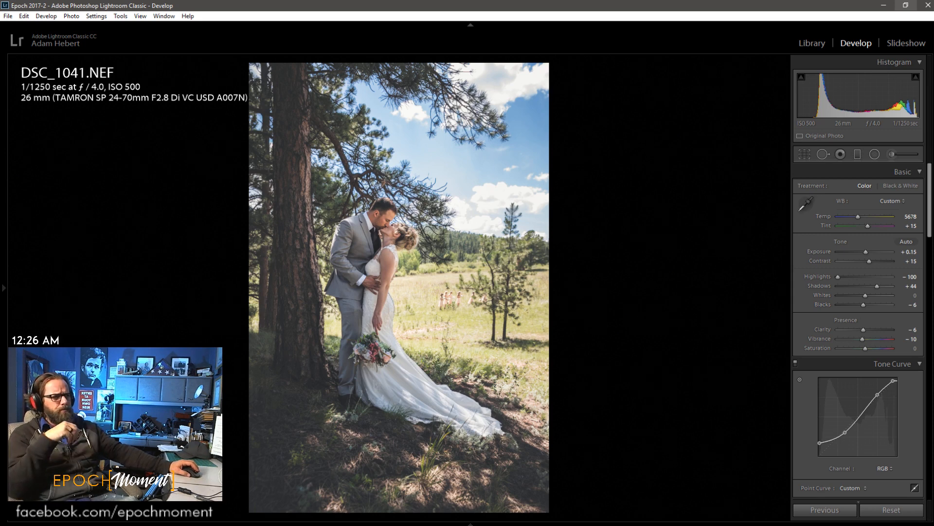
- Go to DSC_1042.NEF, inspect the bride up close, and set Contrast to +5 and Highlights to -69
{"action": "key", "text": "Right"}
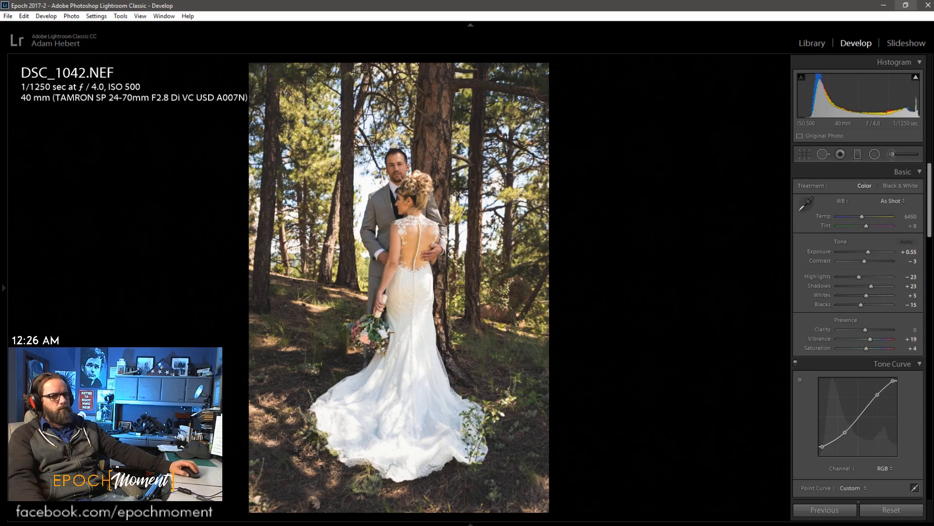
{"action": "left_click", "coordinate": [403, 197]}
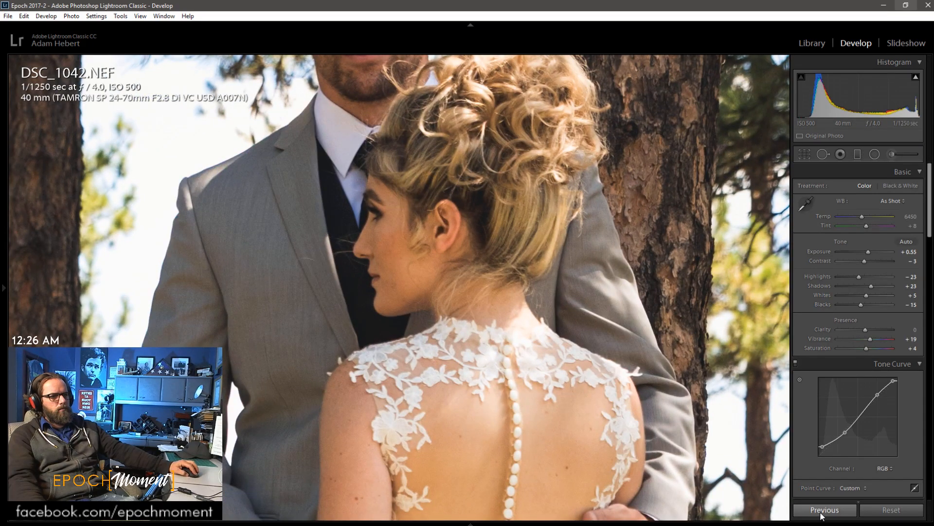
{"action": "left_click", "coordinate": [501, 268]}
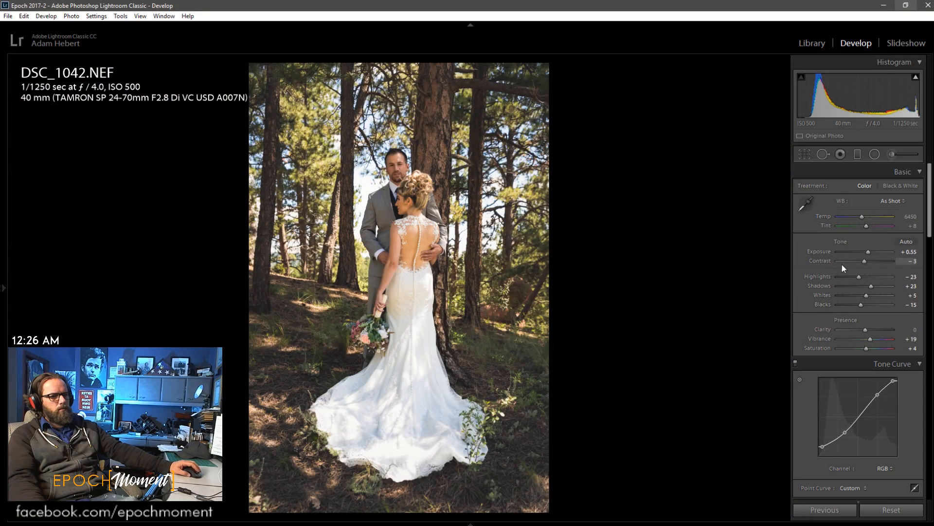
{"action": "left_click_drag", "start_coordinate": [866, 260], "coordinate": [846, 276]}
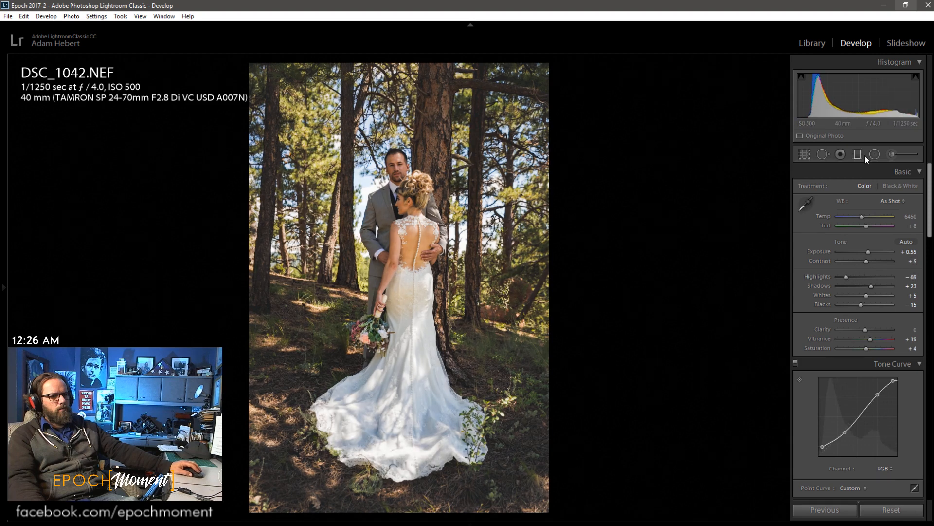
- Set Shadows to 41 on the large radial filter around the couple and fine-tune its Clarity
{"action": "key", "text": "shift+m"}
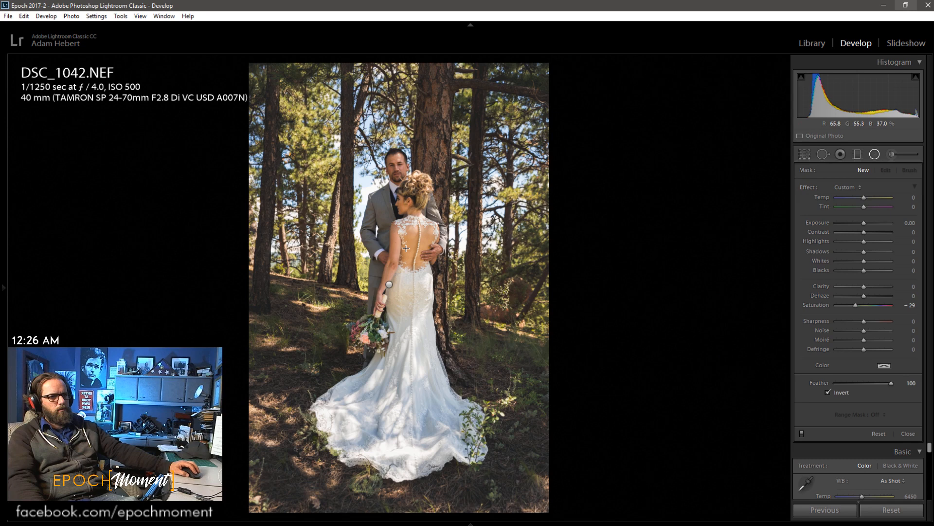
{"action": "left_click", "coordinate": [389, 286]}
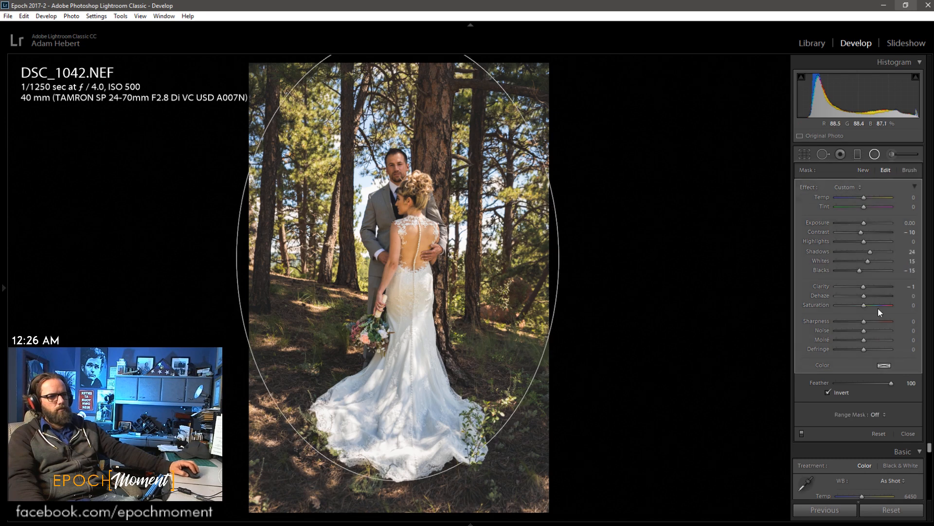
{"action": "left_click_drag", "start_coordinate": [872, 253], "coordinate": [875, 253]}
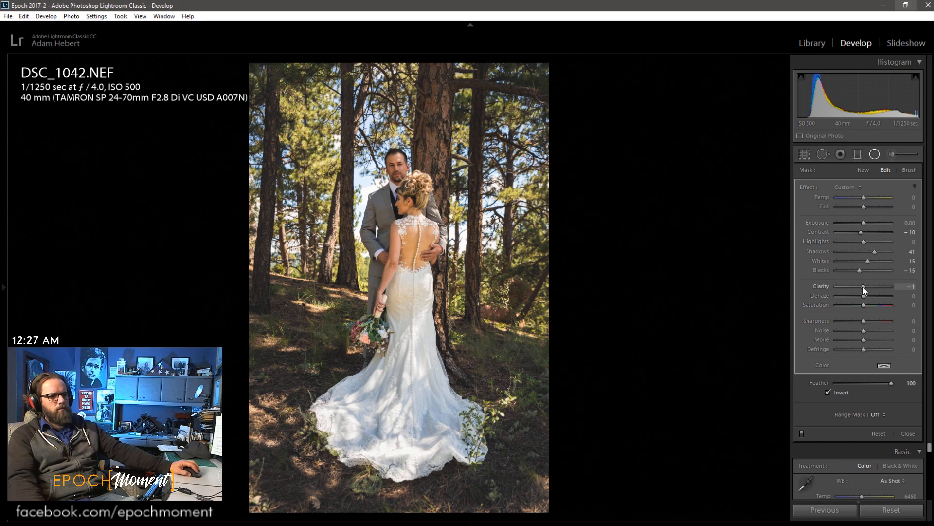
{"action": "left_click_drag", "start_coordinate": [862, 288], "coordinate": [861, 287]}
{"action": "left_click", "coordinate": [909, 433]}
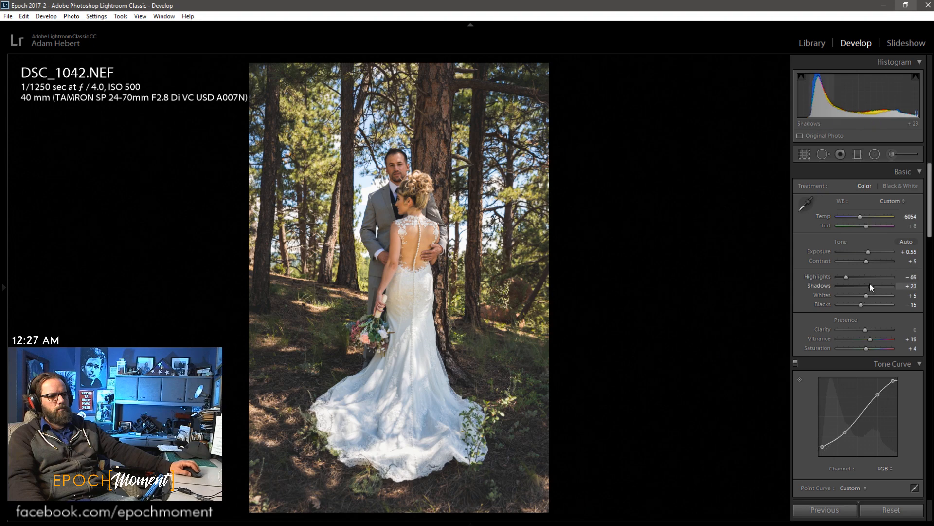
- Set the photo's overall Temp to 6054 and Shadows to +51, and check the couple's faces up close
{"action": "left_click_drag", "start_coordinate": [871, 285], "coordinate": [880, 288]}
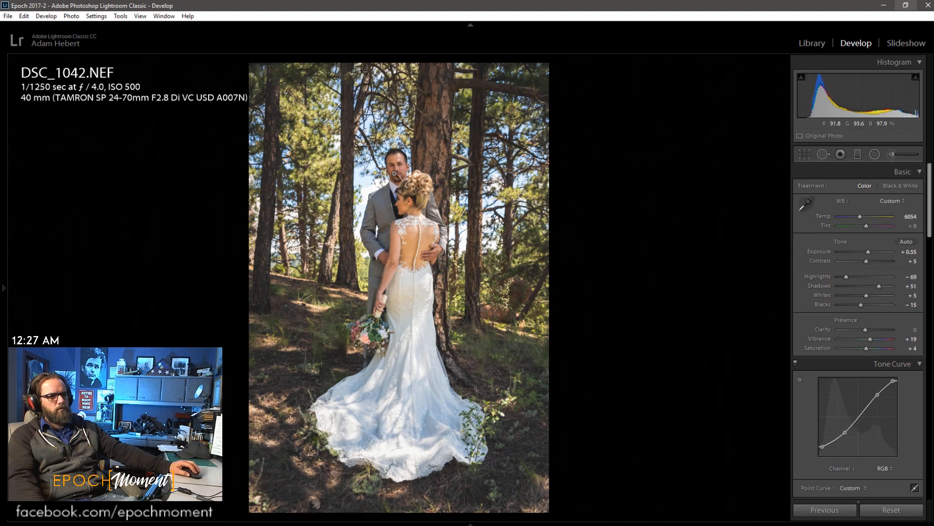
{"action": "left_click", "coordinate": [393, 173]}
{"action": "scroll", "coordinate": [825, 373], "scroll_direction": "down", "scroll_amount": 5}
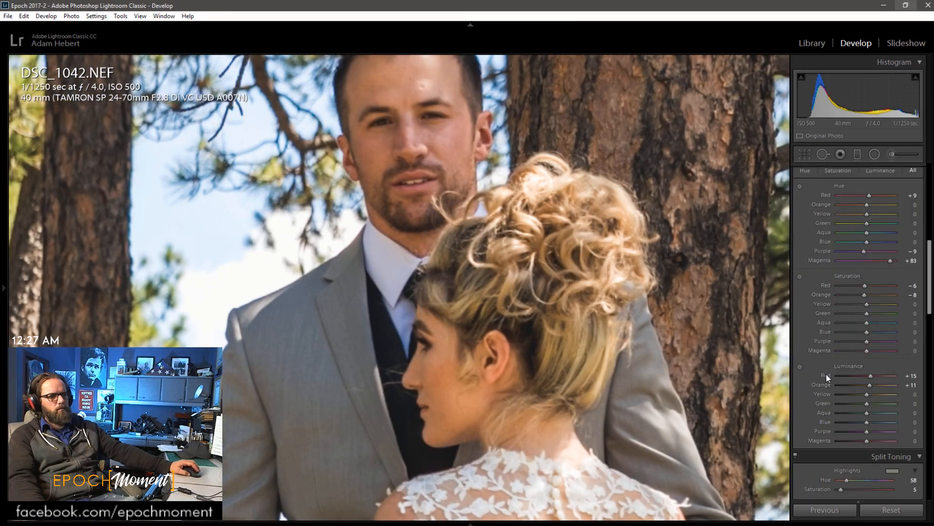
{"action": "scroll", "coordinate": [825, 372], "scroll_direction": "up", "scroll_amount": 3}
{"action": "scroll", "coordinate": [826, 373], "scroll_direction": "down", "scroll_amount": 8}
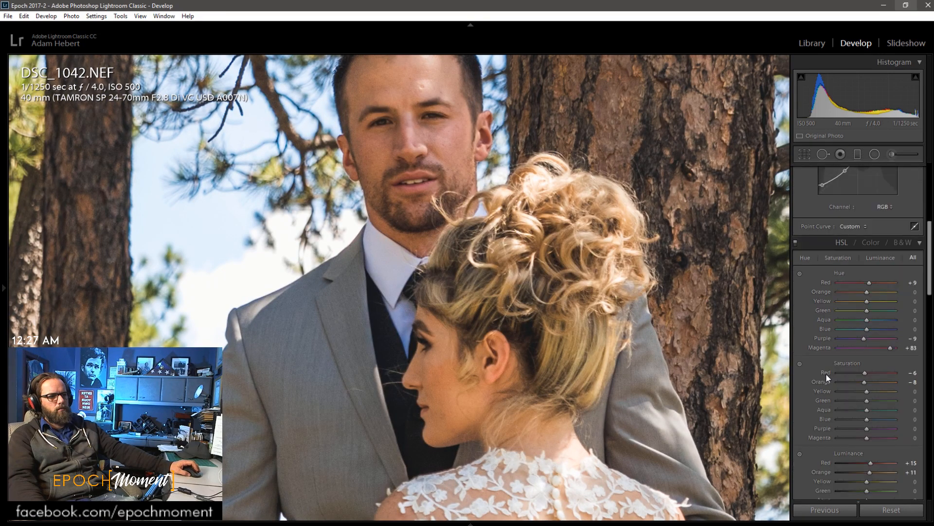
{"action": "left_click", "coordinate": [404, 204]}
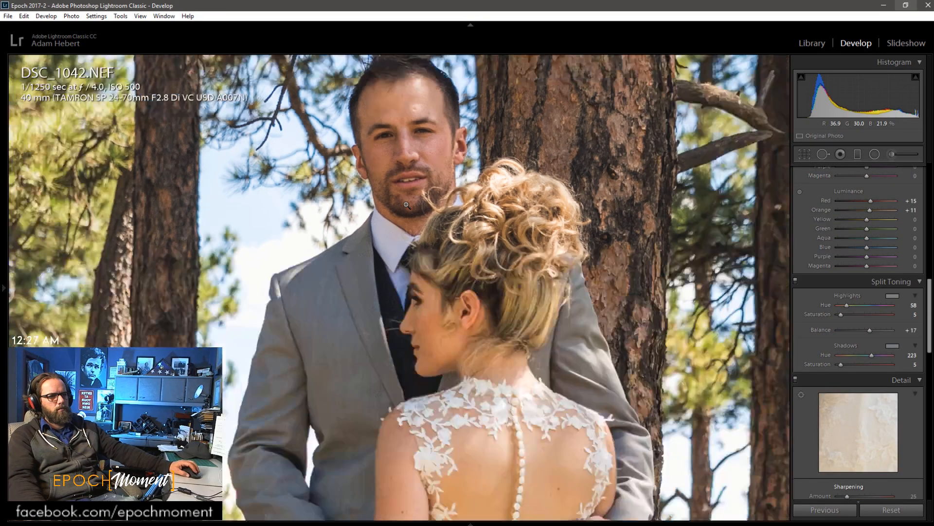
{"action": "scroll", "coordinate": [810, 312], "scroll_direction": "up", "scroll_amount": 5}
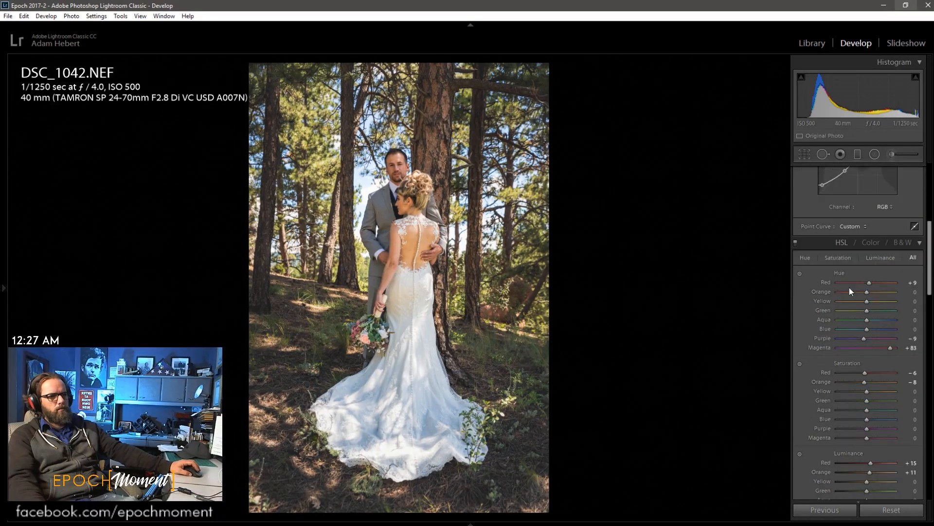
- Set the HSL Red hue to +13, Yellow hue to +6 and Orange luminance to +15
{"action": "left_click_drag", "start_coordinate": [866, 283], "coordinate": [868, 284]}
{"action": "left_click_drag", "start_coordinate": [869, 297], "coordinate": [869, 301]}
{"action": "scroll", "coordinate": [810, 416], "scroll_direction": "down", "scroll_amount": 3}
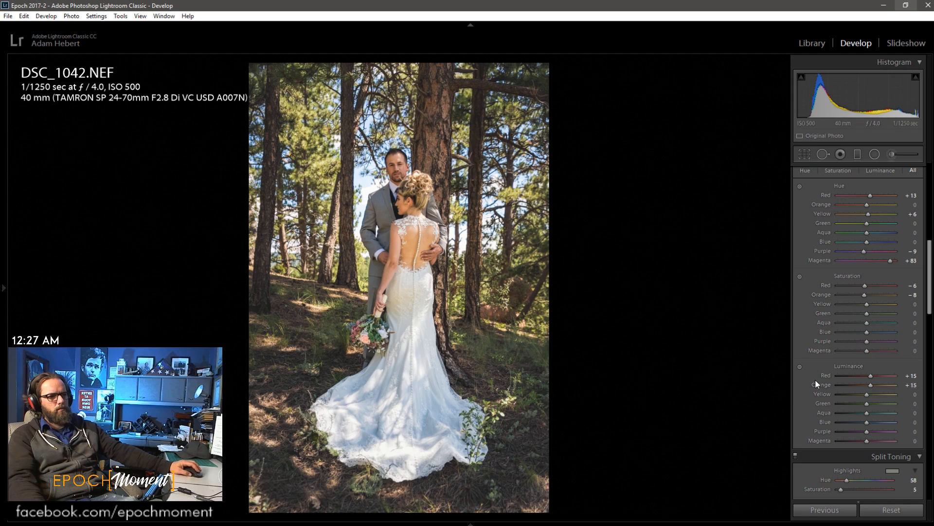
{"action": "mouse_move", "coordinate": [867, 394]}
{"action": "left_mouse_down"}
{"action": "mouse_move", "coordinate": [856, 398]}
{"action": "mouse_move", "coordinate": [866, 399]}
{"action": "left_mouse_up"}
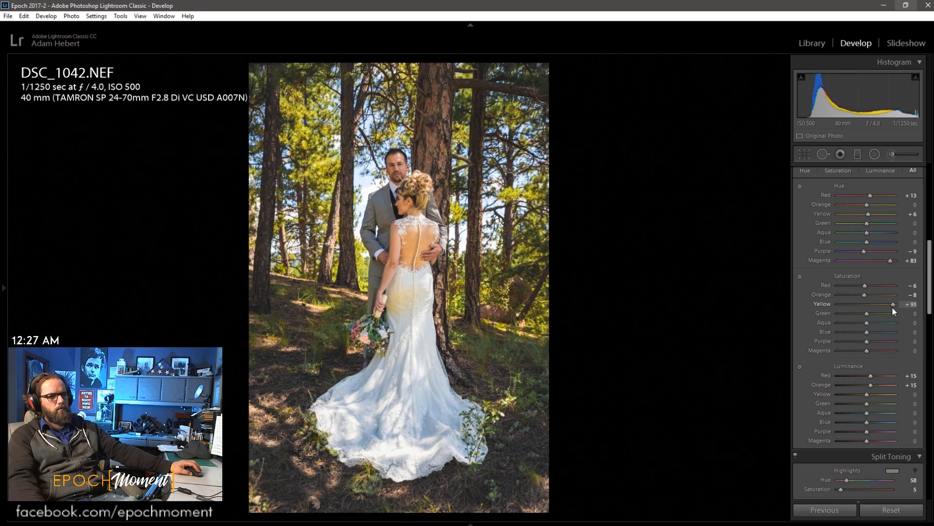
- Set the Yellow saturation to +20 and Yellow hue to +8, and check the couple up close
{"action": "left_click_drag", "start_coordinate": [892, 306], "coordinate": [871, 308]}
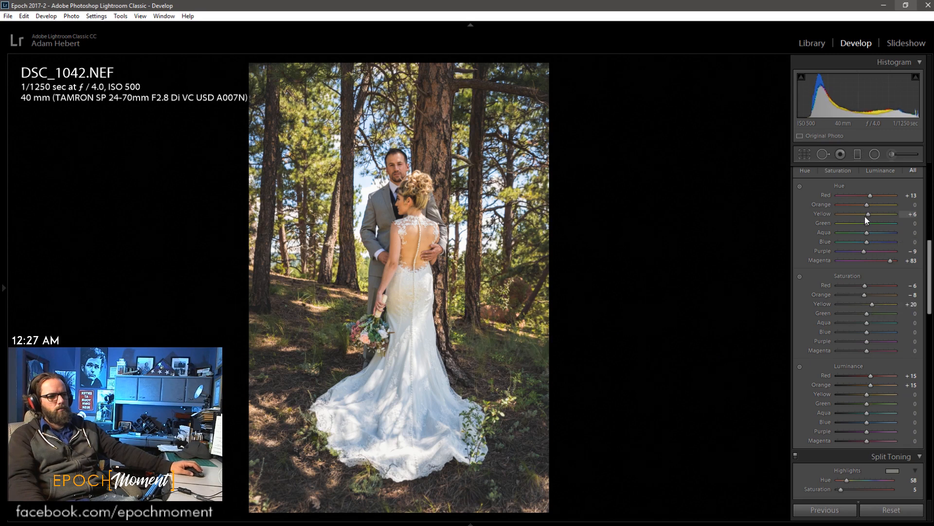
{"action": "mouse_move", "coordinate": [868, 215]}
{"action": "left_mouse_down"}
{"action": "mouse_move", "coordinate": [877, 215]}
{"action": "mouse_move", "coordinate": [868, 217]}
{"action": "left_mouse_up"}
{"action": "left_click", "coordinate": [388, 200]}
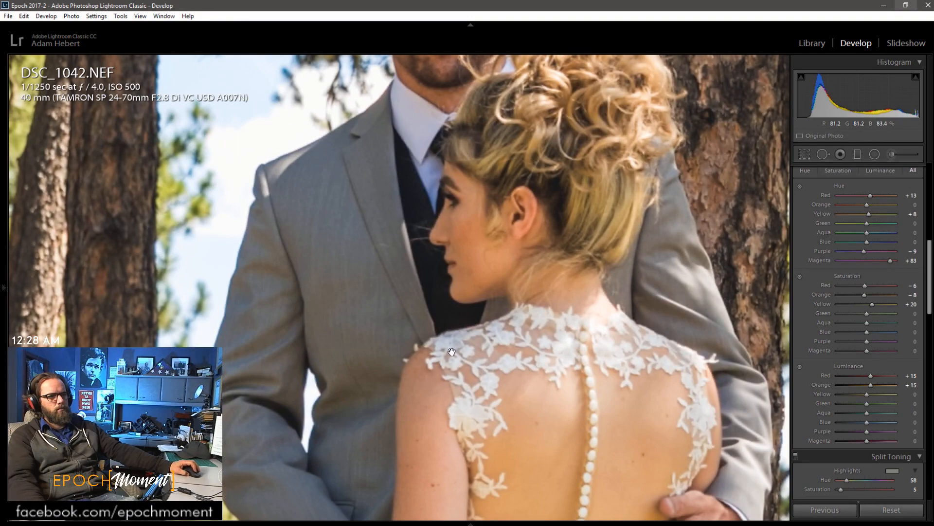
{"action": "left_click_drag", "start_coordinate": [396, 199], "coordinate": [395, 389]}
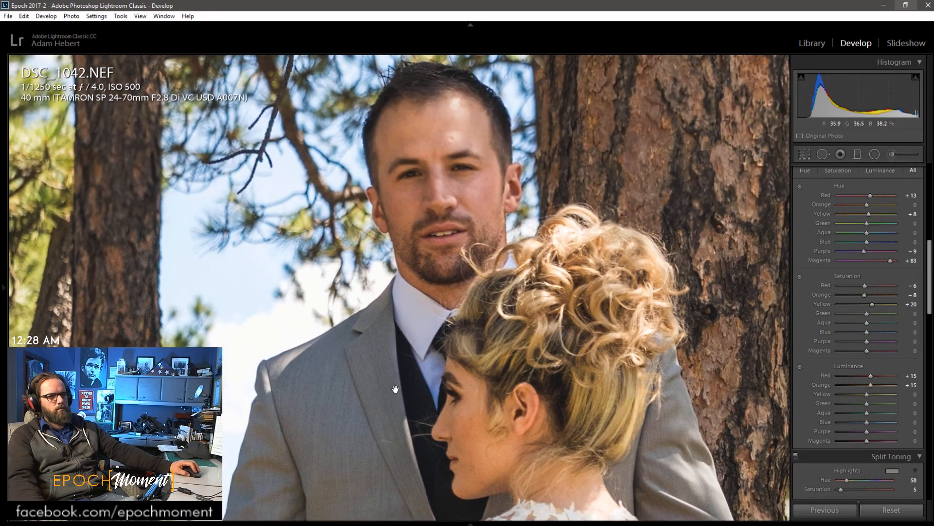
{"action": "left_click", "coordinate": [395, 389]}
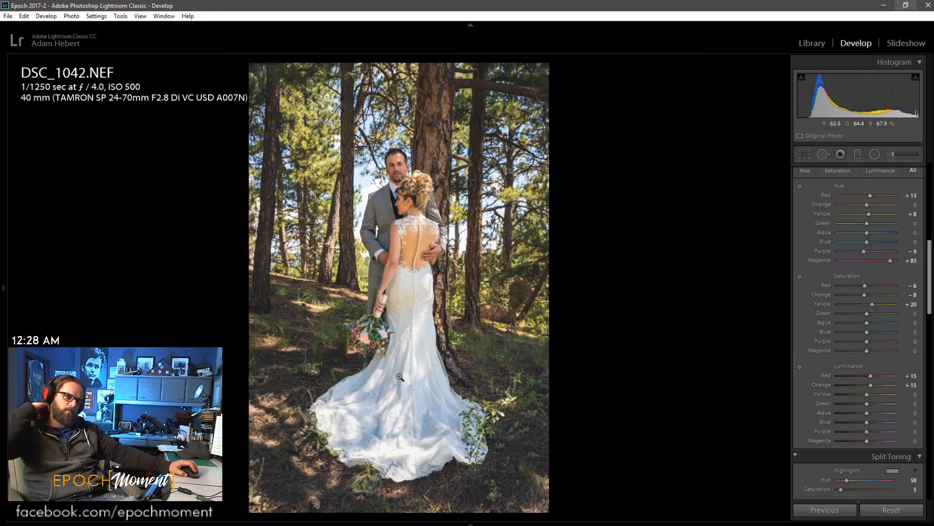
- Add a radial filter over the couple's upper bodies with Saturation 0, Contrast -6, Highlights 5, Shadows 32, Whites 14, Blacks -3 and Clarity -6
{"action": "left_click", "coordinate": [874, 154]}
{"action": "left_click_drag", "start_coordinate": [401, 195], "coordinate": [440, 138]}
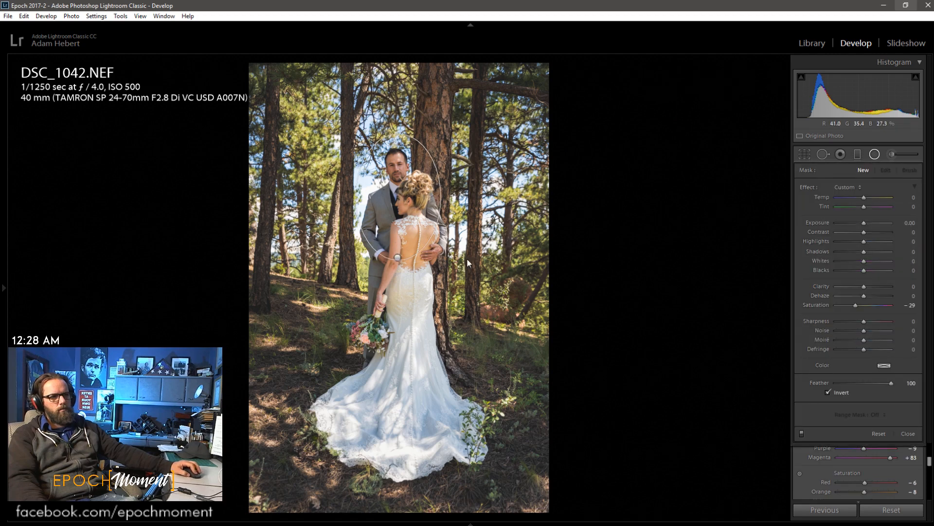
{"action": "double_click", "coordinate": [858, 305]}
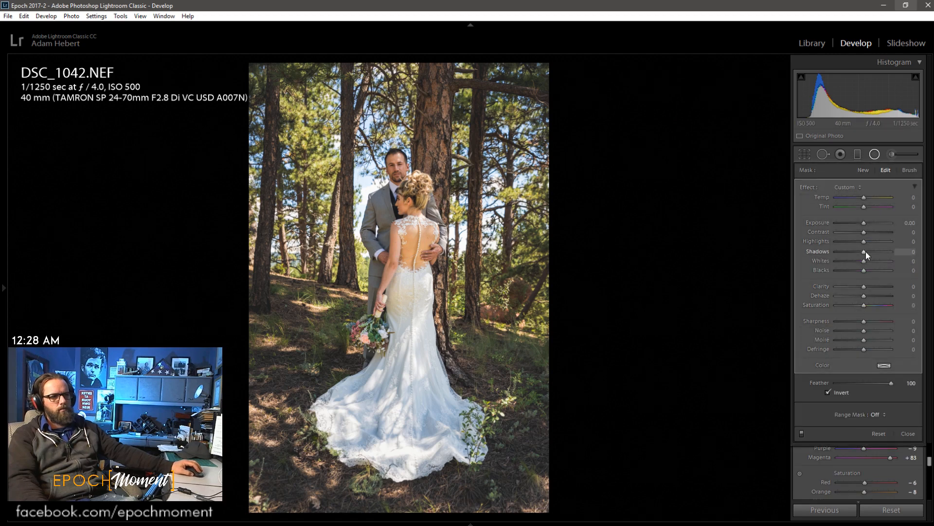
{"action": "left_click_drag", "start_coordinate": [866, 251], "coordinate": [872, 252]}
{"action": "left_click_drag", "start_coordinate": [868, 261], "coordinate": [863, 232]}
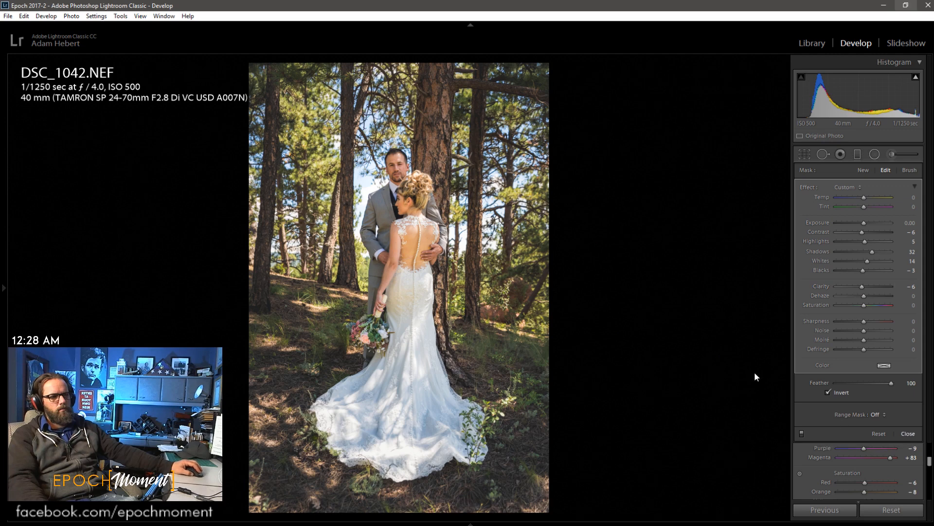
{"action": "key", "text": "k"}
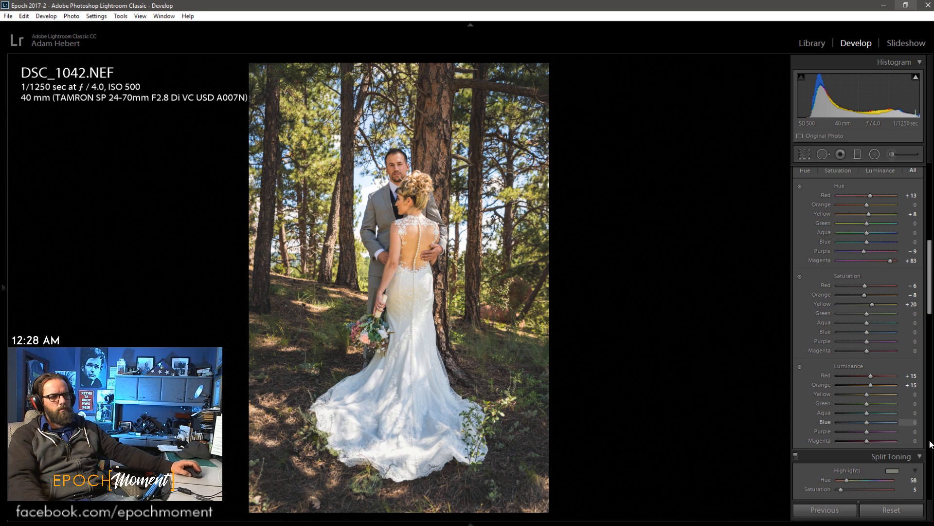
{"action": "scroll", "coordinate": [823, 434], "scroll_direction": "down", "scroll_amount": 3}
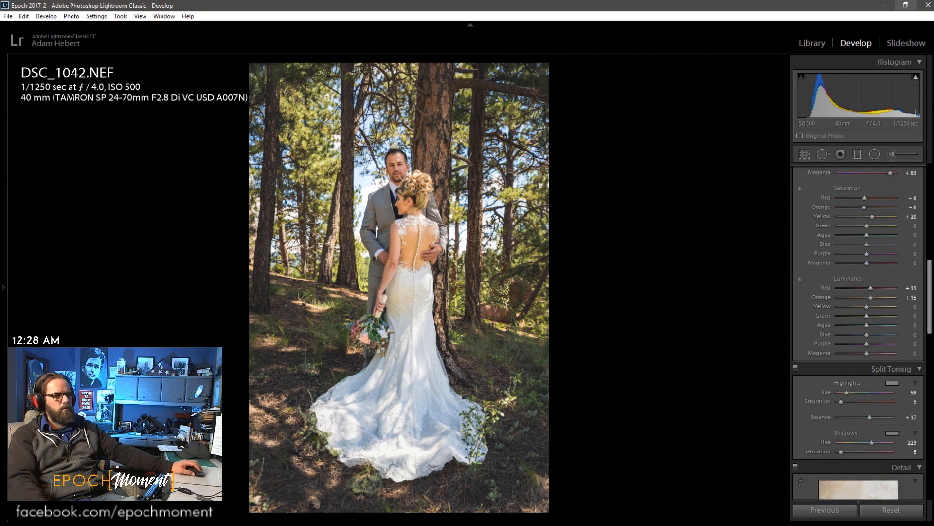
- View DSC_1043.NEF for comparison and apply its develop settings to DSC_1042.NEF
{"action": "key", "text": "Right"}
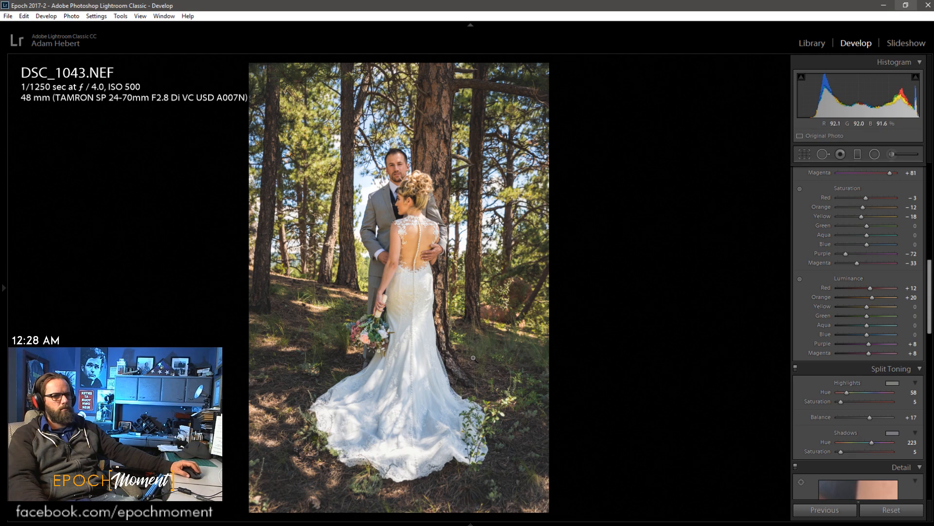
{"action": "left_click", "coordinate": [474, 358]}
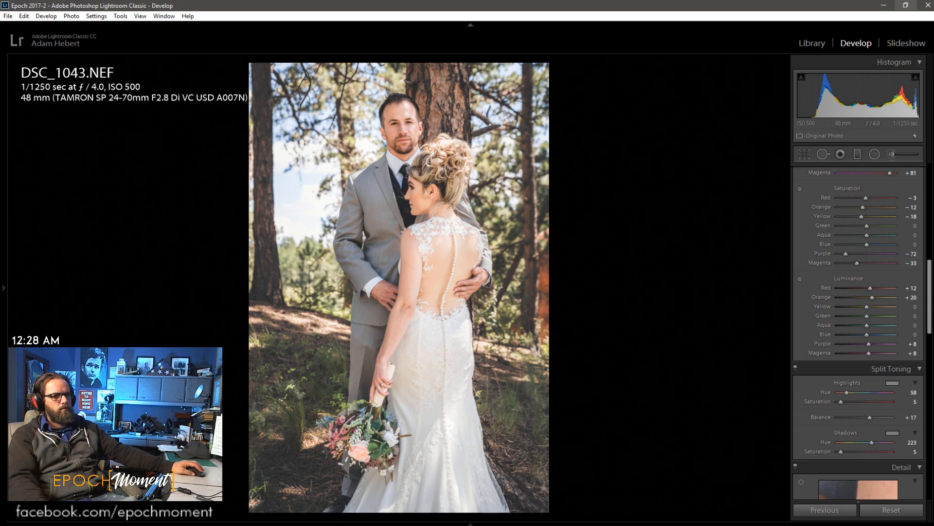
{"action": "key", "text": "Left"}
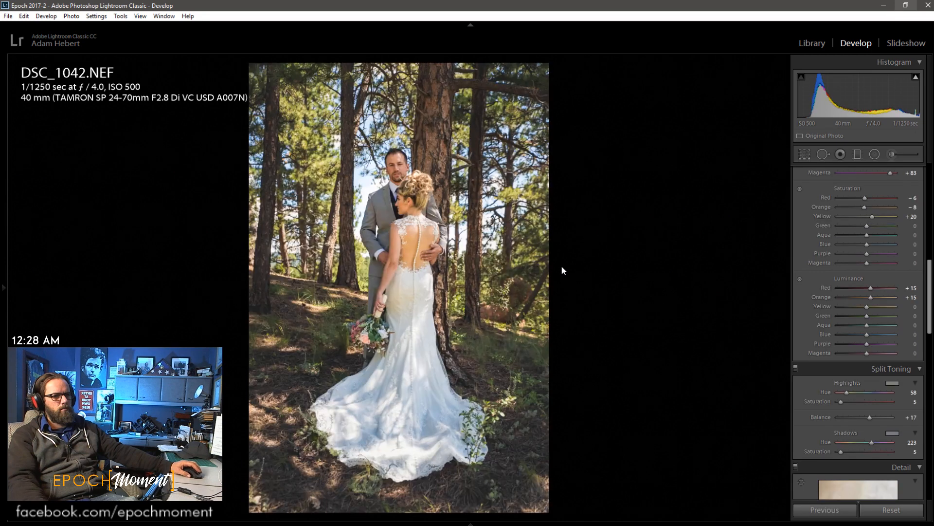
{"action": "left_click", "coordinate": [825, 509]}
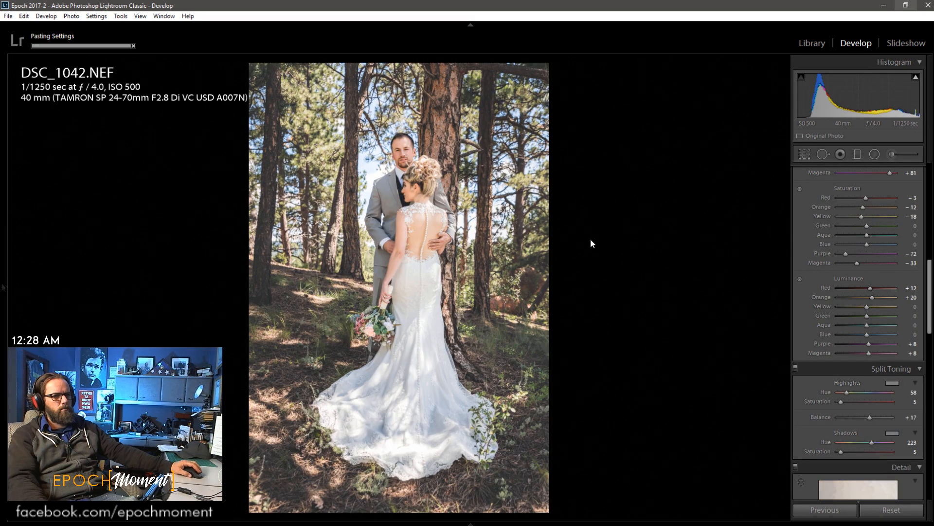
- Straighten the crop of DSC_1042.NEF to an angle of -1.27
{"action": "left_click", "coordinate": [806, 155]}
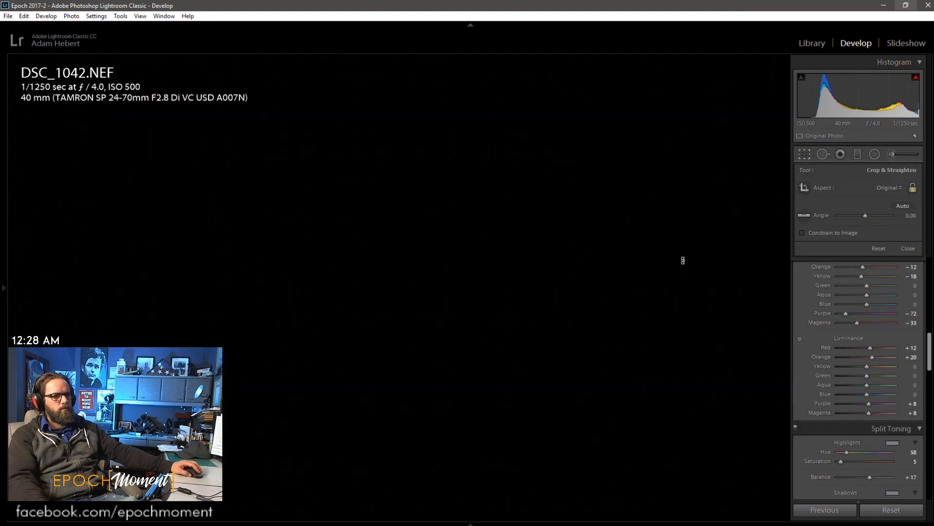
{"action": "left_click_drag", "start_coordinate": [606, 267], "coordinate": [603, 263]}
{"action": "left_click", "coordinate": [908, 248]}
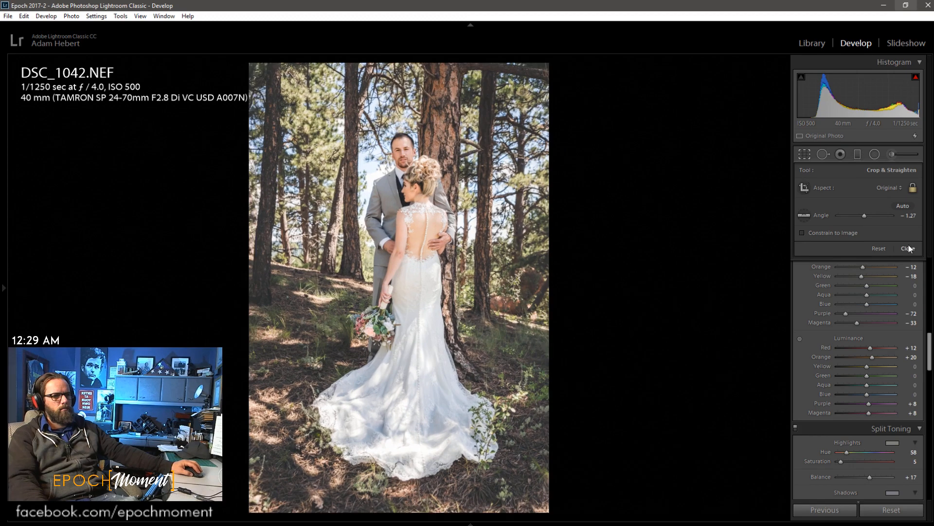
- Inspect the bride up close and set the noise reduction Luminance to 12
{"action": "left_click", "coordinate": [395, 199]}
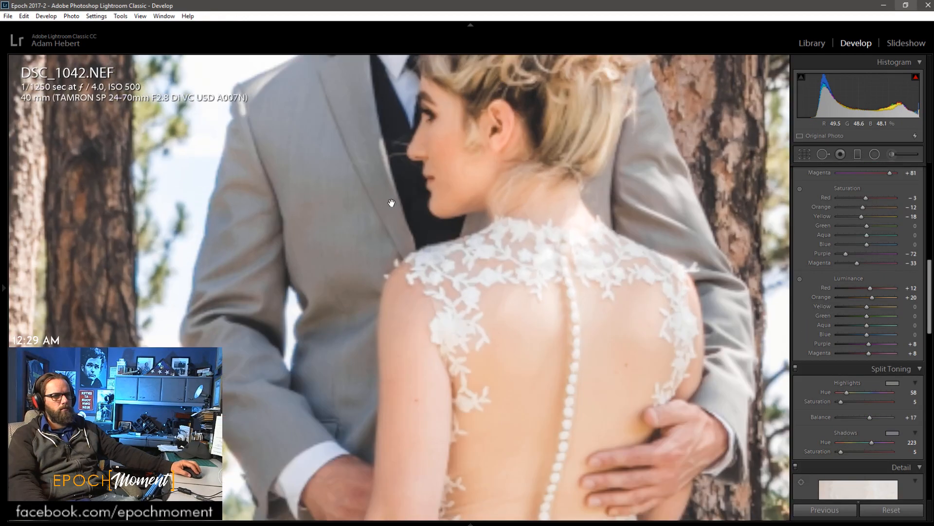
{"action": "scroll", "coordinate": [822, 436], "scroll_direction": "down", "scroll_amount": 10}
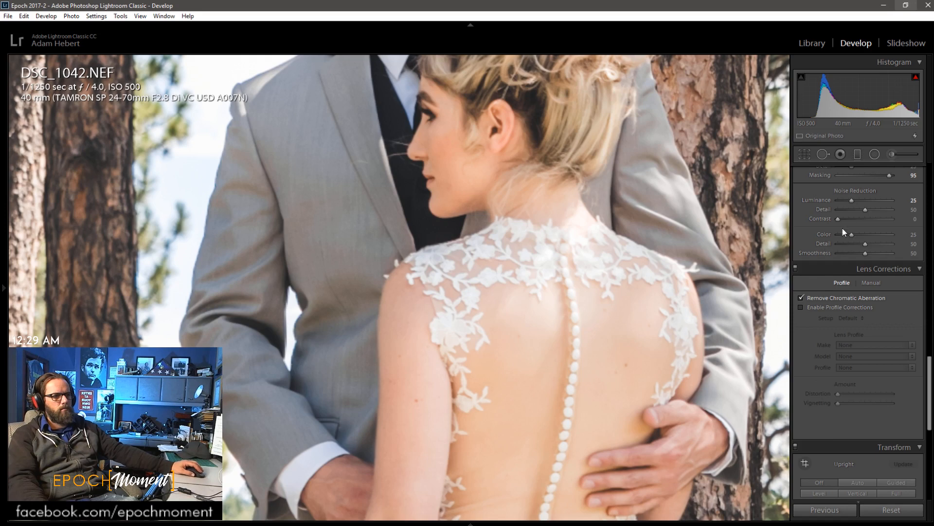
{"action": "left_click_drag", "start_coordinate": [845, 200], "coordinate": [843, 200]}
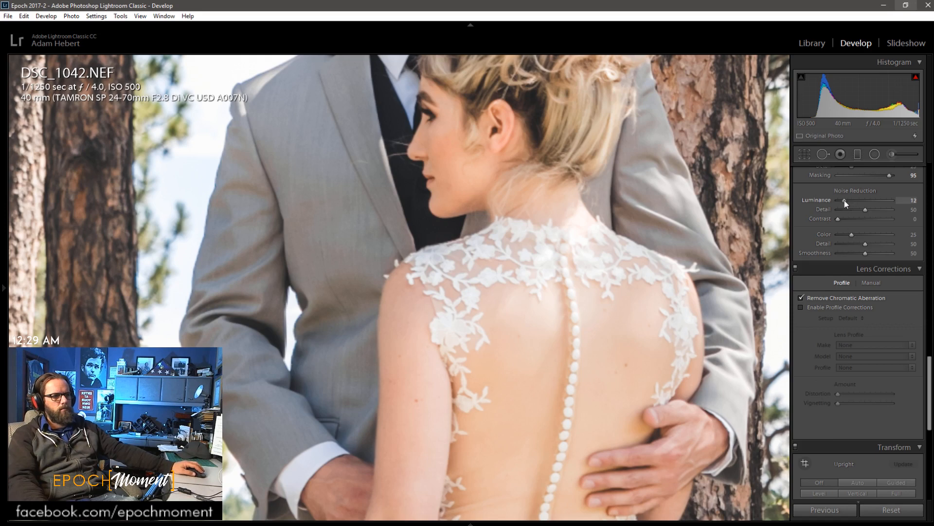
{"action": "left_click", "coordinate": [637, 230]}
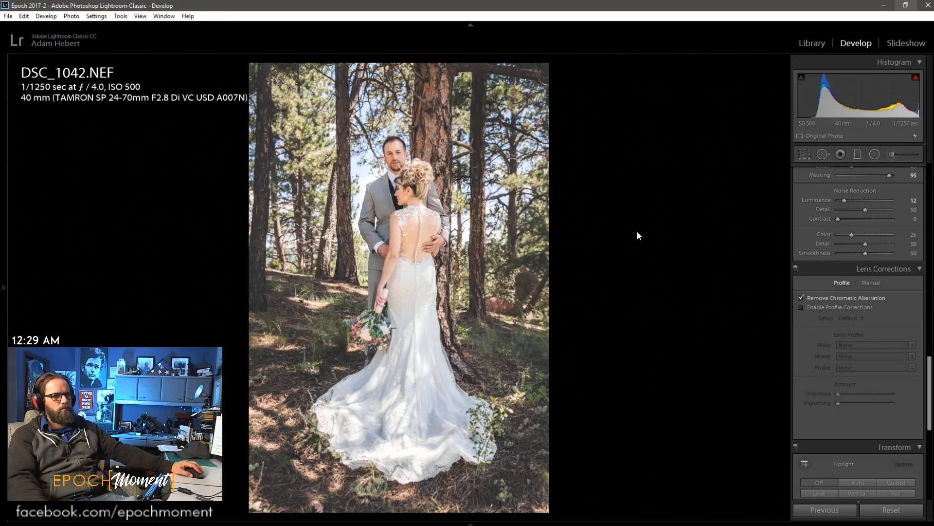
- Fine-tune the photo's overall Shadows, and set Shadows to 39 on the brush adjustment pinned at the bride's upper back
{"action": "scroll", "coordinate": [816, 337], "scroll_direction": "up", "scroll_amount": 10}
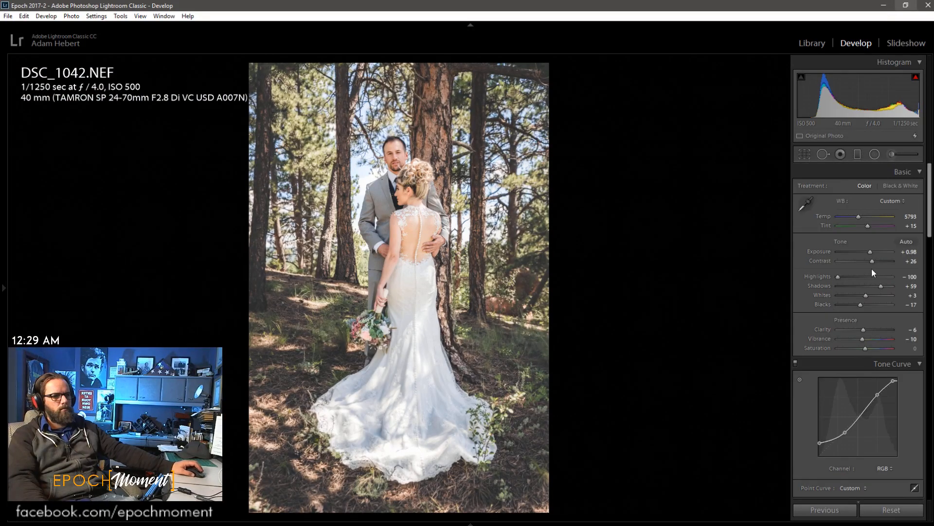
{"action": "left_click_drag", "start_coordinate": [881, 286], "coordinate": [880, 287]}
{"action": "key", "text": "k"}
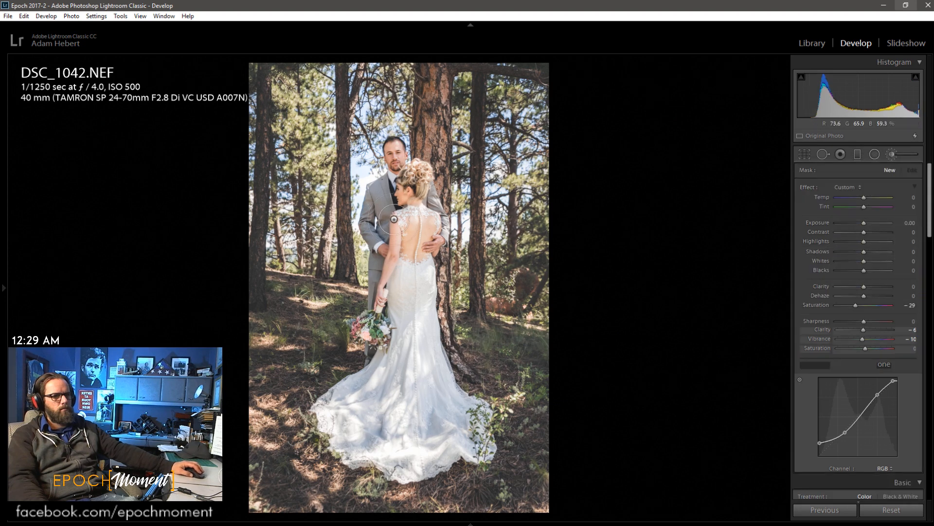
{"action": "left_click", "coordinate": [417, 213]}
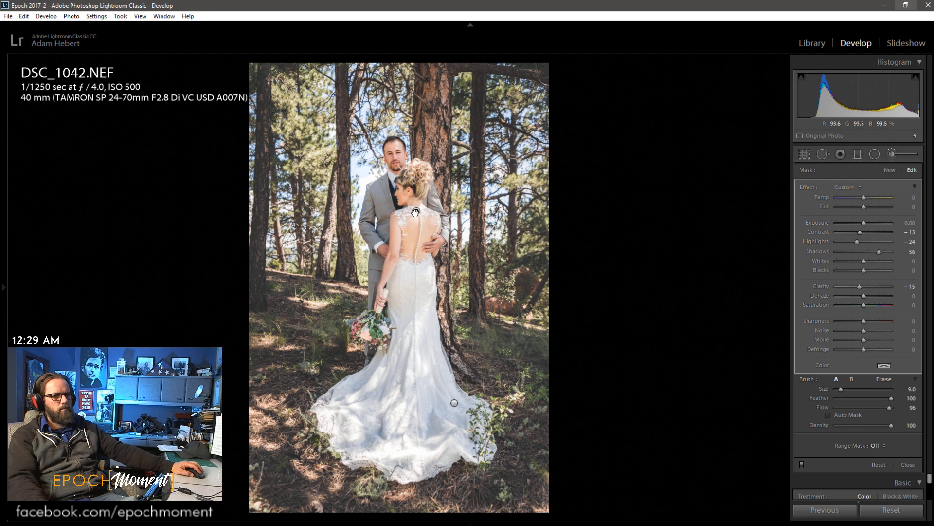
{"action": "mouse_move", "coordinate": [416, 212]}
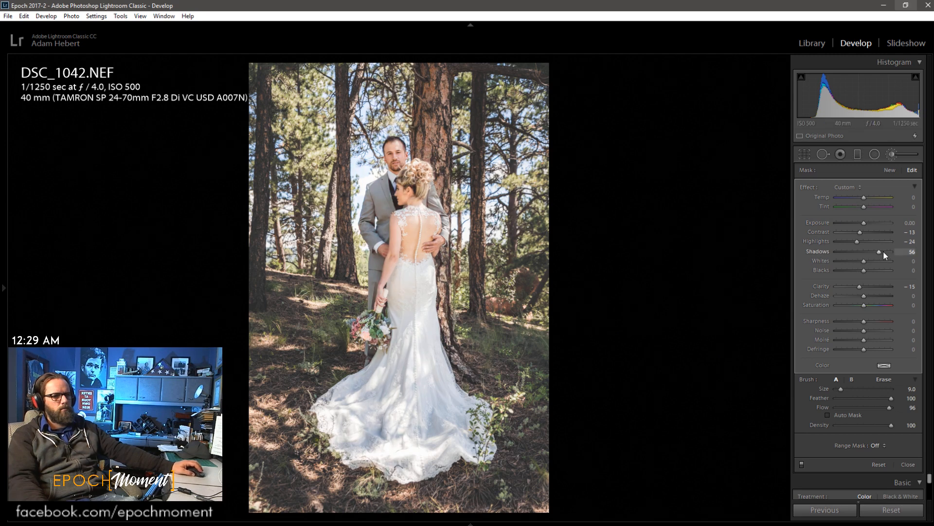
{"action": "left_click_drag", "start_coordinate": [877, 252], "coordinate": [874, 251]}
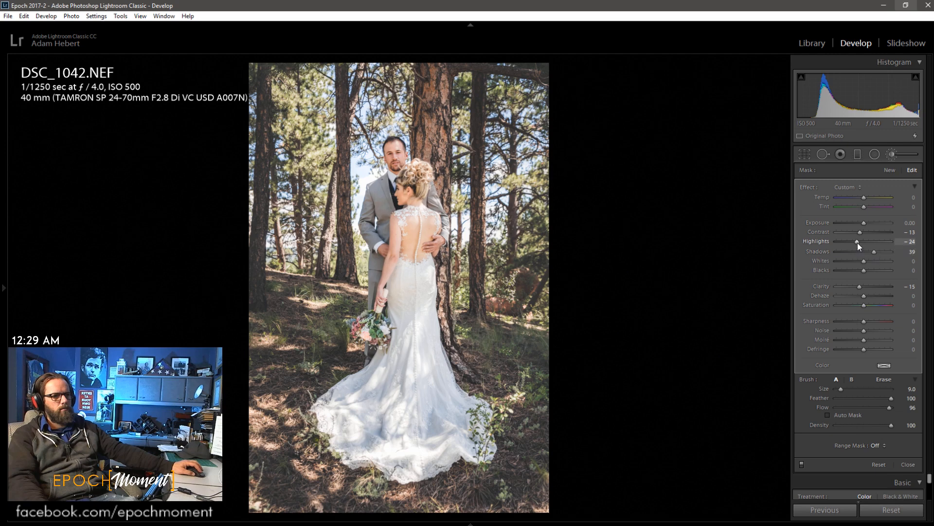
- Set the upper-back brush adjustment to Contrast -10, Highlights -28, Whites 1 and Blacks -12, and shift the dress-train brush adjustment toward the bride
{"action": "left_click_drag", "start_coordinate": [860, 230], "coordinate": [860, 231]}
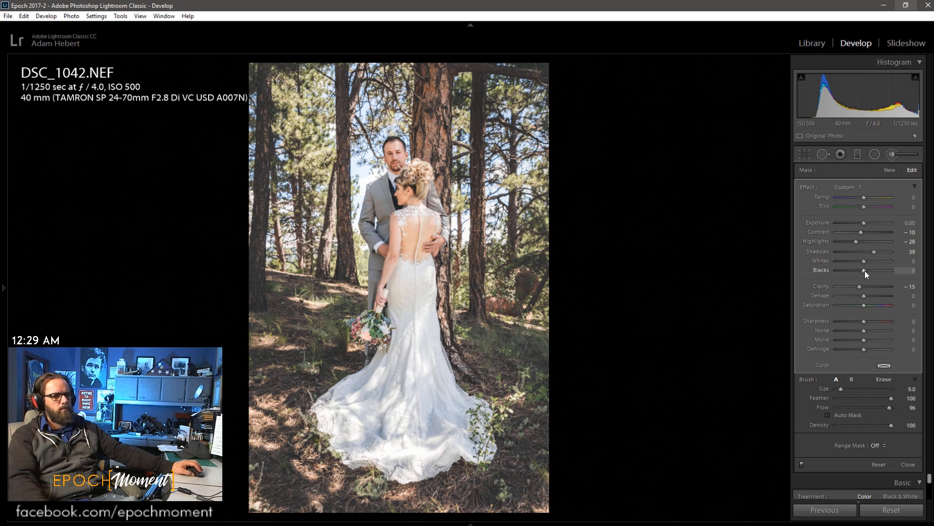
{"action": "left_click_drag", "start_coordinate": [866, 271], "coordinate": [865, 262]}
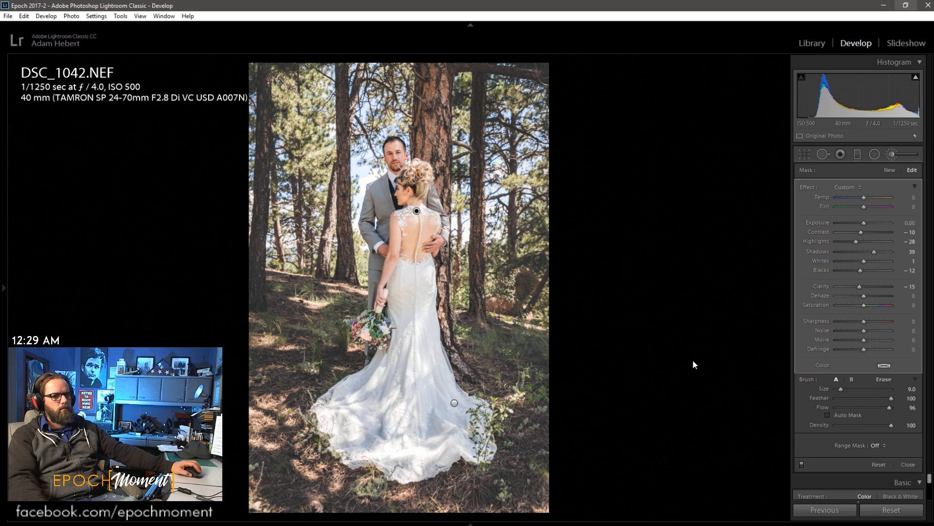
{"action": "left_click", "coordinate": [454, 402]}
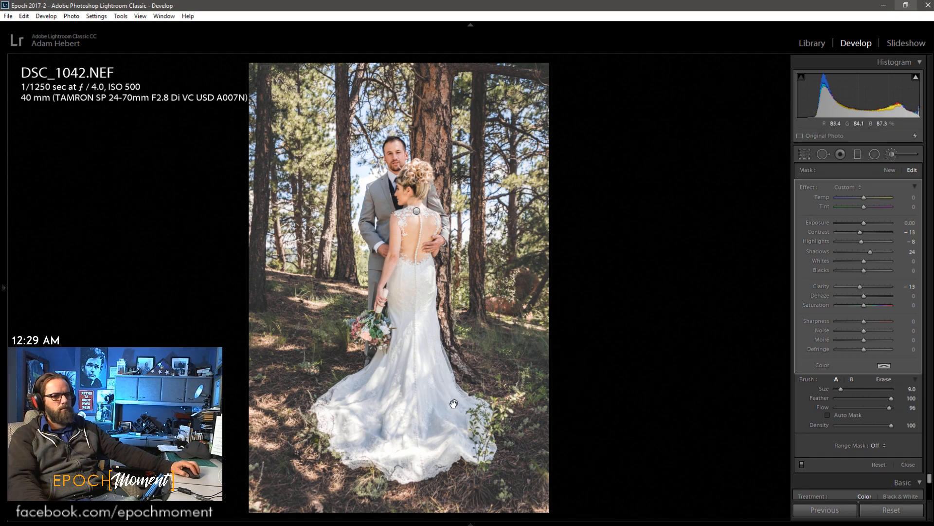
{"action": "mouse_move", "coordinate": [454, 404]}
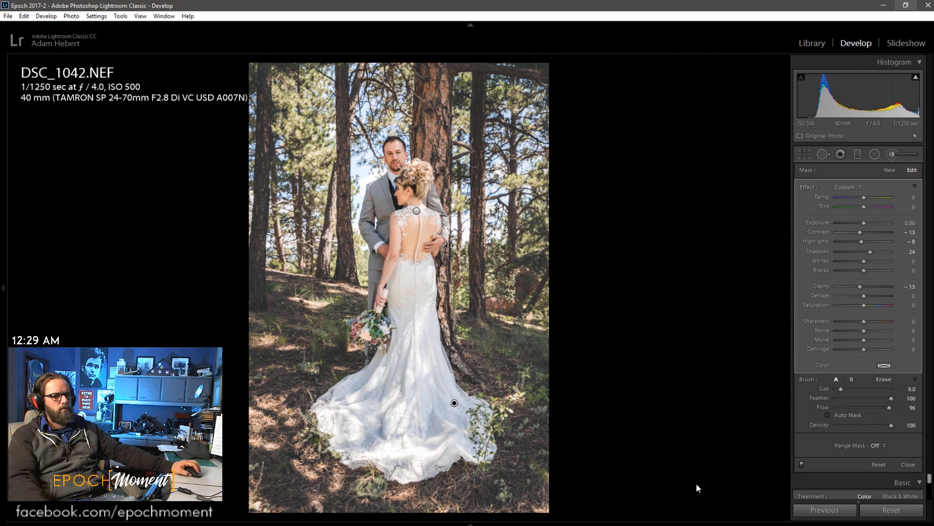
{"action": "mouse_move", "coordinate": [454, 403]}
{"action": "left_mouse_down"}
{"action": "mouse_move", "coordinate": [642, 384]}
{"action": "mouse_move", "coordinate": [441, 382]}
{"action": "left_mouse_up"}
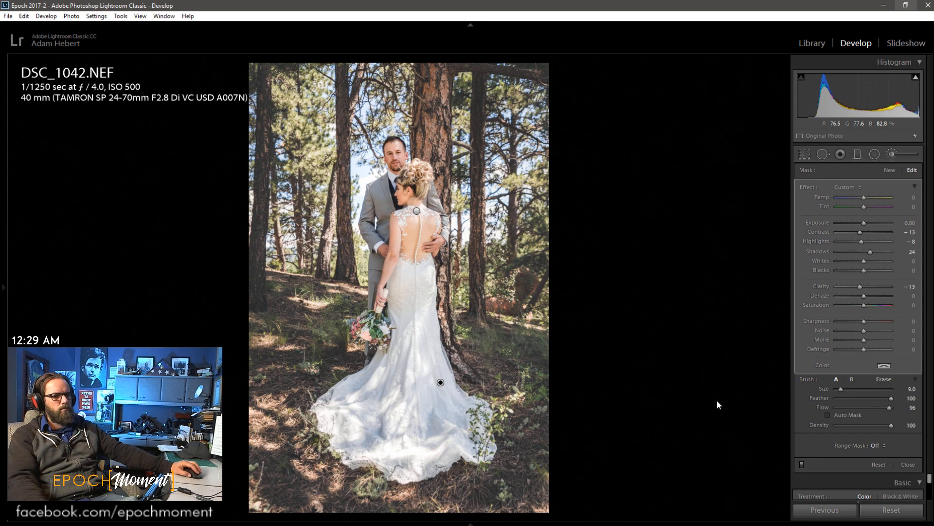
{"action": "left_click", "coordinate": [908, 466]}
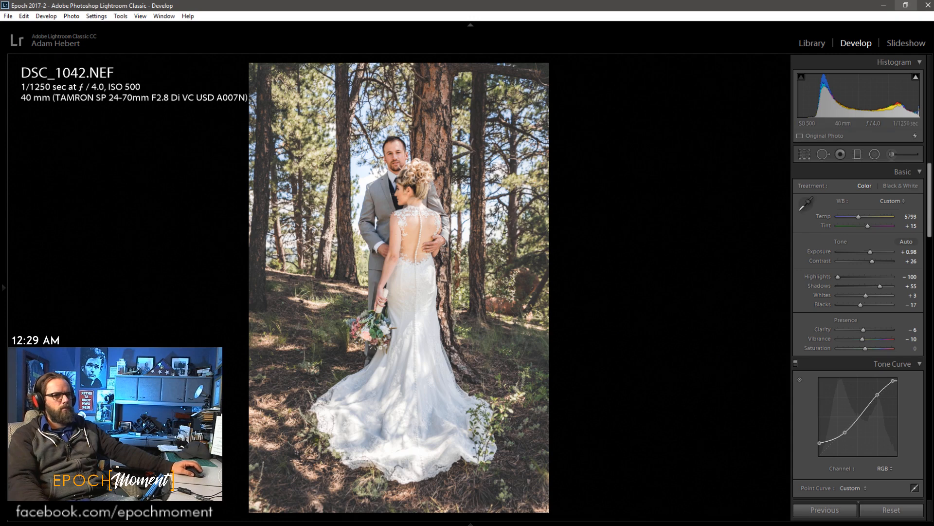
- Set HSL Hue to Yellow +15, Green +9 and Aqua +9, and Saturation to Yellow +4 and Green +20
{"action": "scroll", "coordinate": [828, 354], "scroll_direction": "down", "scroll_amount": 3}
{"action": "scroll", "coordinate": [812, 355], "scroll_direction": "down", "scroll_amount": 3}
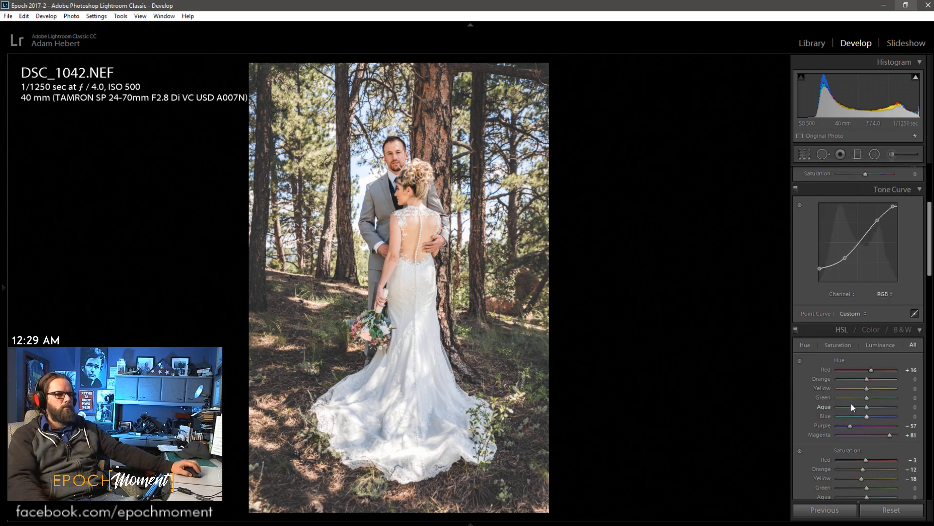
{"action": "mouse_move", "coordinate": [864, 480]}
{"action": "left_mouse_down"}
{"action": "mouse_move", "coordinate": [915, 487]}
{"action": "mouse_move", "coordinate": [872, 482]}
{"action": "left_mouse_up"}
{"action": "left_click_drag", "start_coordinate": [867, 390], "coordinate": [870, 390]}
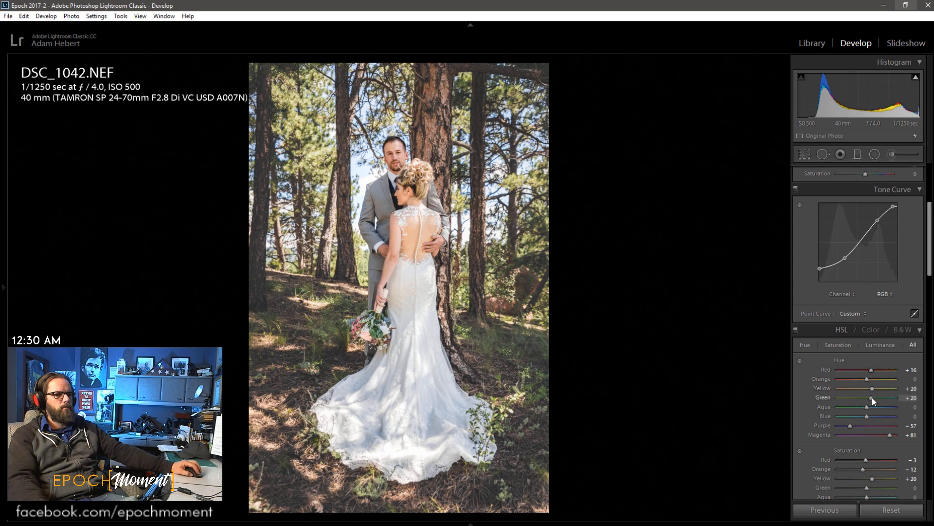
{"action": "mouse_move", "coordinate": [872, 398]}
{"action": "left_mouse_down"}
{"action": "mouse_move", "coordinate": [864, 400]}
{"action": "mouse_move", "coordinate": [869, 390]}
{"action": "mouse_move", "coordinate": [845, 413]}
{"action": "mouse_move", "coordinate": [900, 419]}
{"action": "mouse_move", "coordinate": [863, 414]}
{"action": "left_mouse_up"}
{"action": "scroll", "coordinate": [828, 413], "scroll_direction": "down", "scroll_amount": 3}
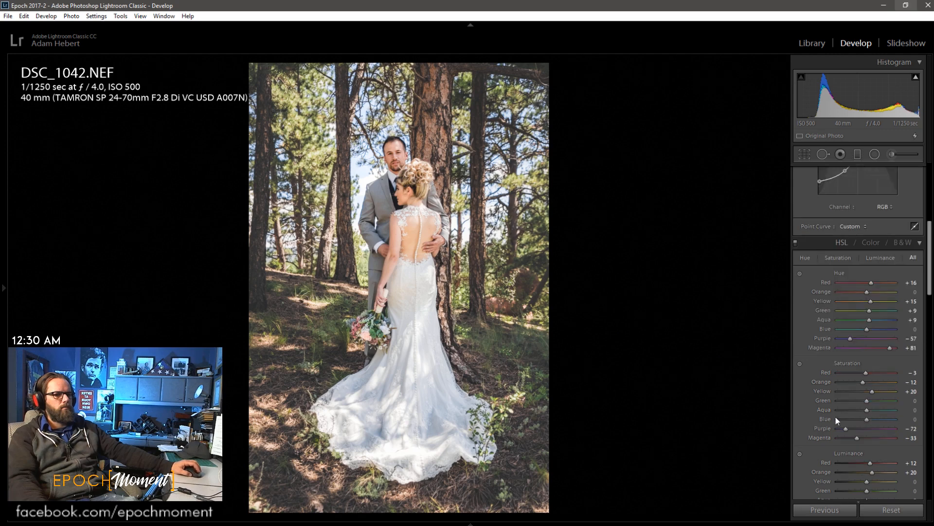
{"action": "left_click_drag", "start_coordinate": [872, 392], "coordinate": [864, 370]}
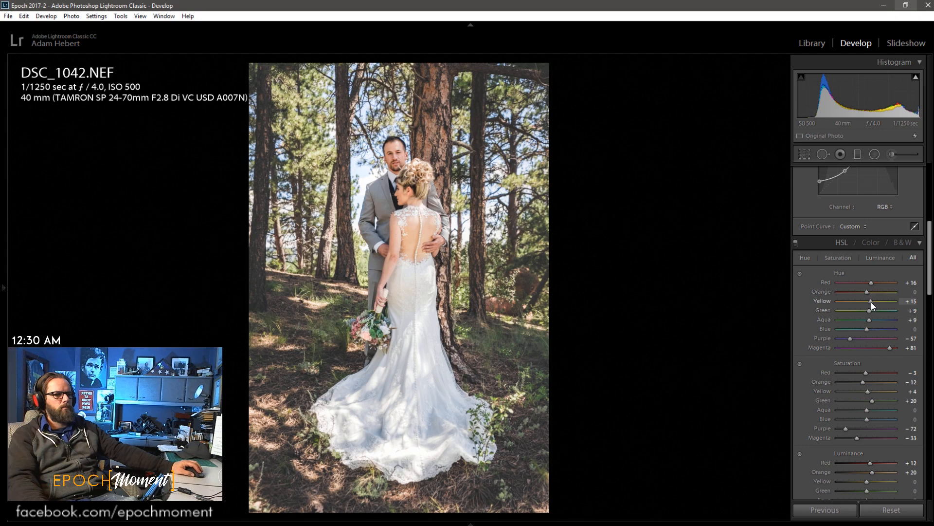
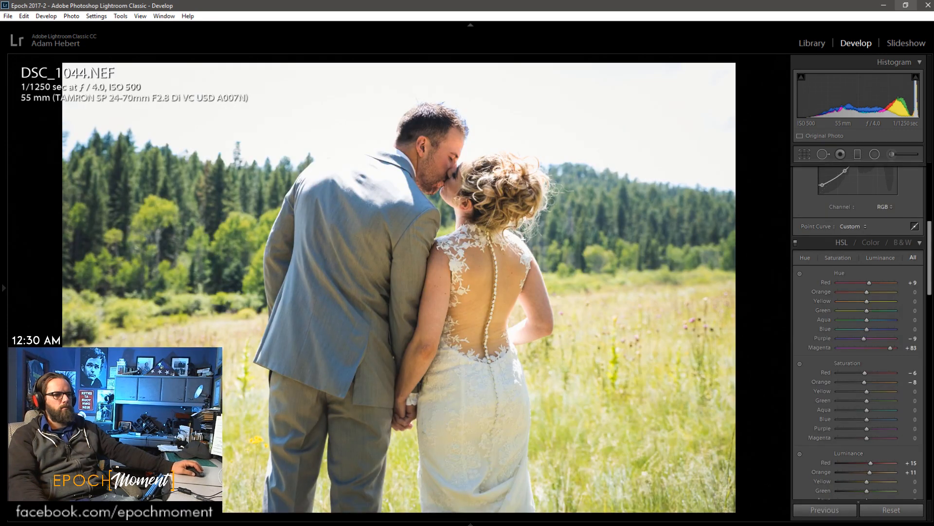
- View DSC_1046.NEF and apply its develop settings to DSC_1044.NEF
{"action": "key", "text": "Right"}
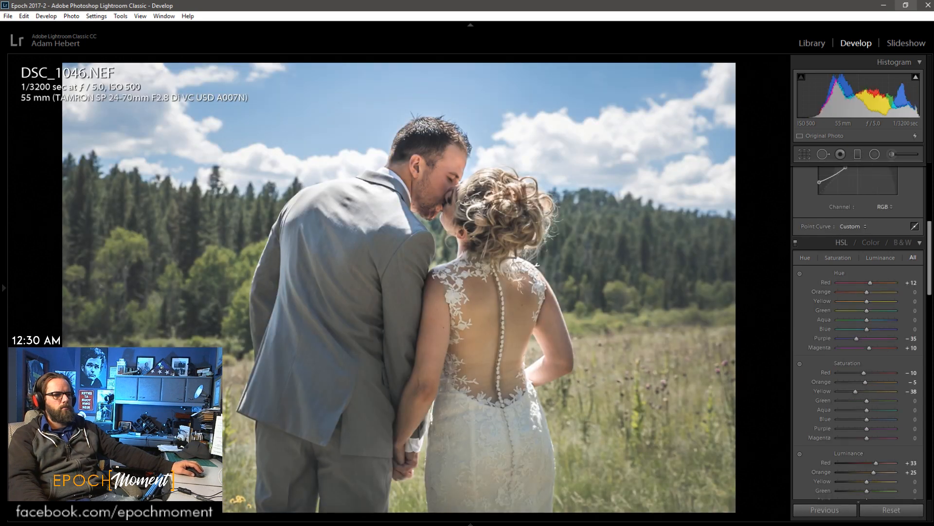
{"action": "key", "text": "Left"}
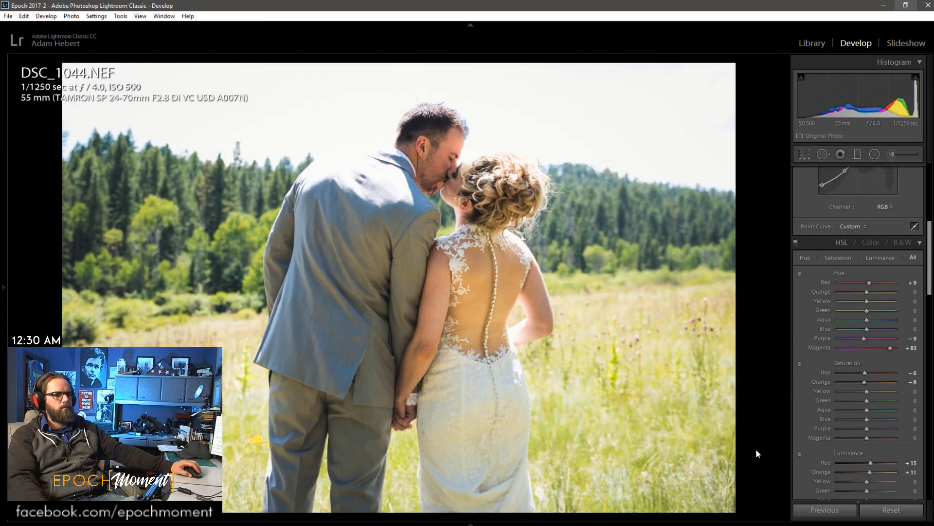
{"action": "left_click", "coordinate": [824, 509]}
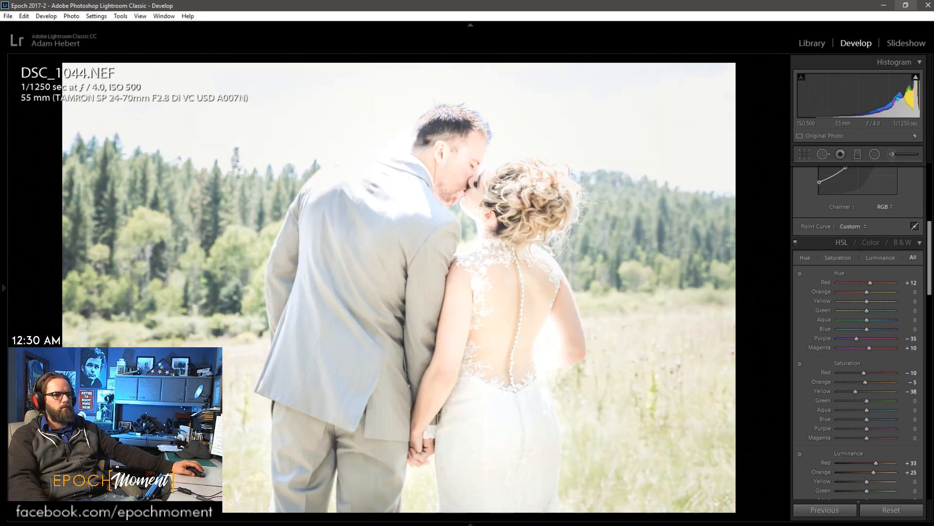
- Go to DSC_1047.NEF and apply the develop settings of DSC_1046.NEF to it
{"action": "key", "text": "Right"}
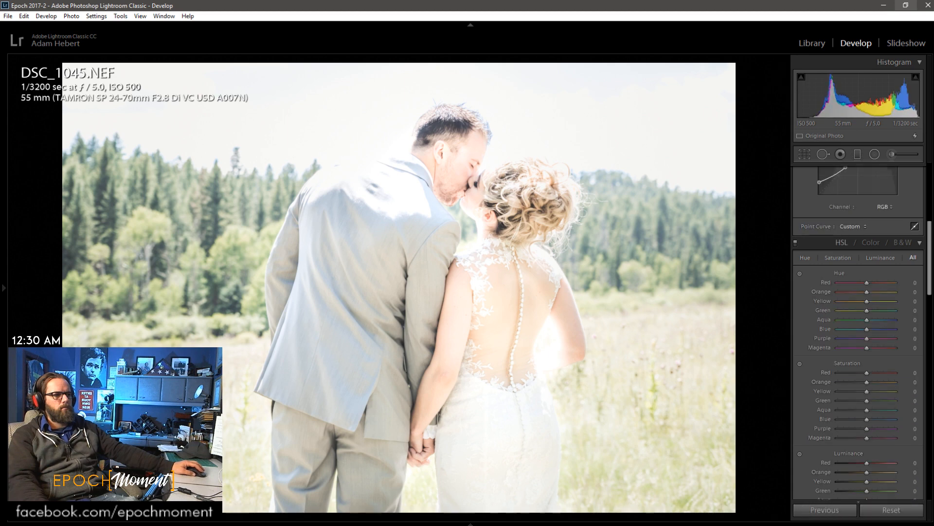
{"action": "key", "text": "Right"}
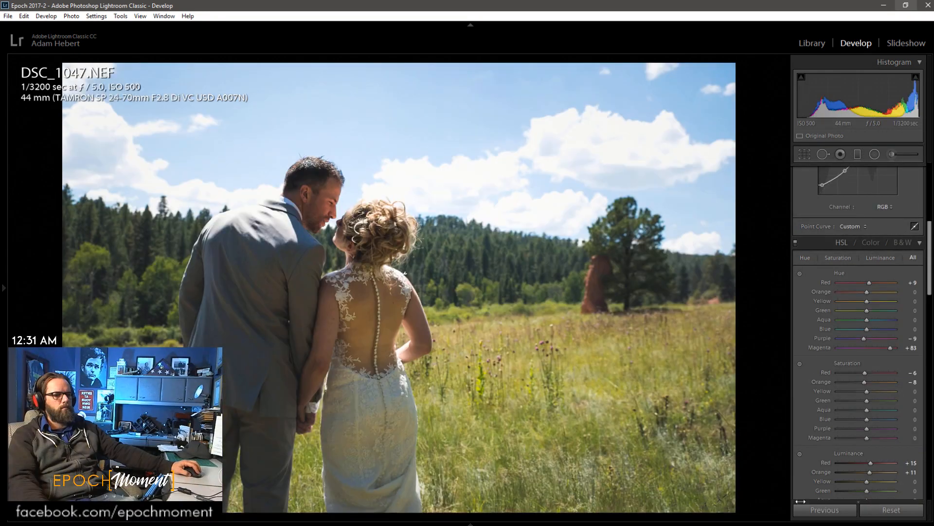
{"action": "left_click", "coordinate": [827, 514]}
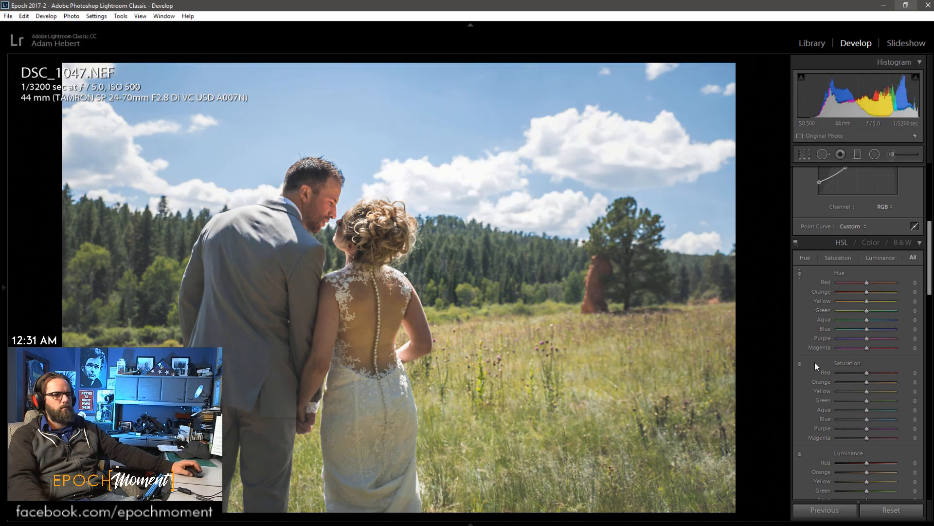
- Move the radial filter on DSC_1047.NEF so it is centered on the couple
{"action": "left_click", "coordinate": [876, 157]}
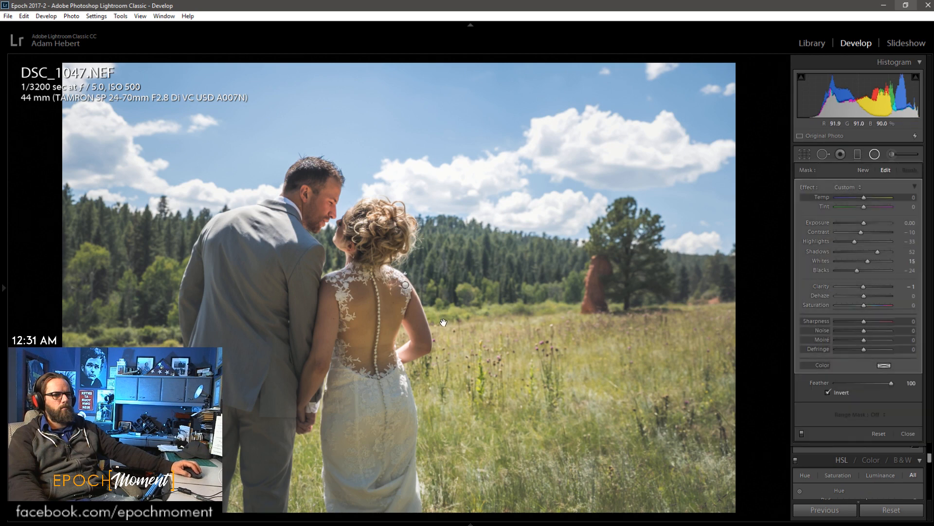
{"action": "left_click_drag", "start_coordinate": [440, 322], "coordinate": [361, 317]}
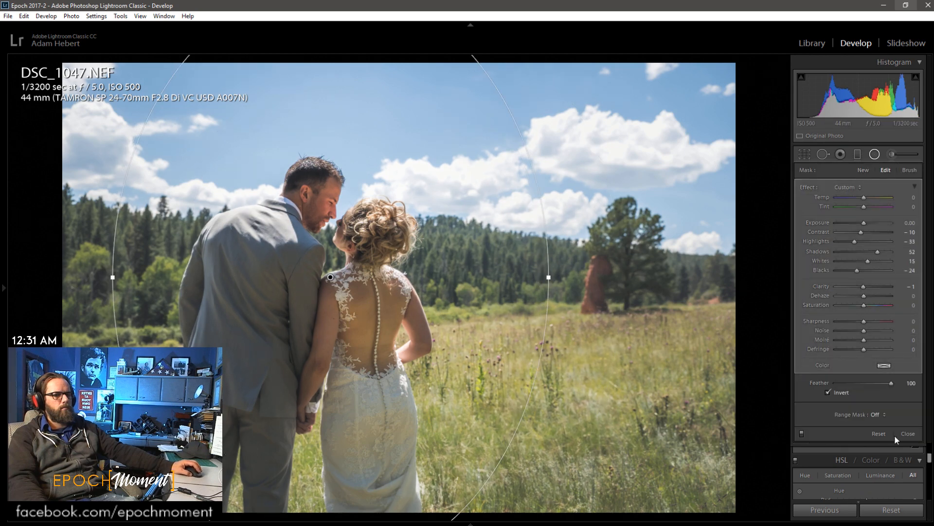
{"action": "left_click", "coordinate": [908, 434]}
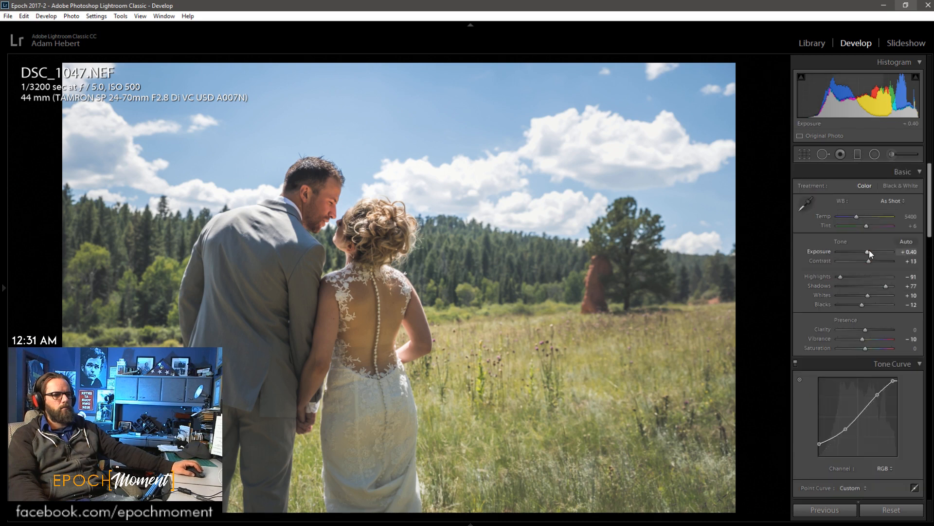
- Adjust the overall tone of DSC_1047.NEF to Exposure +0.50, Shadows +59, Whites +5 and Blacks -5
{"action": "key", "text": "Up"}
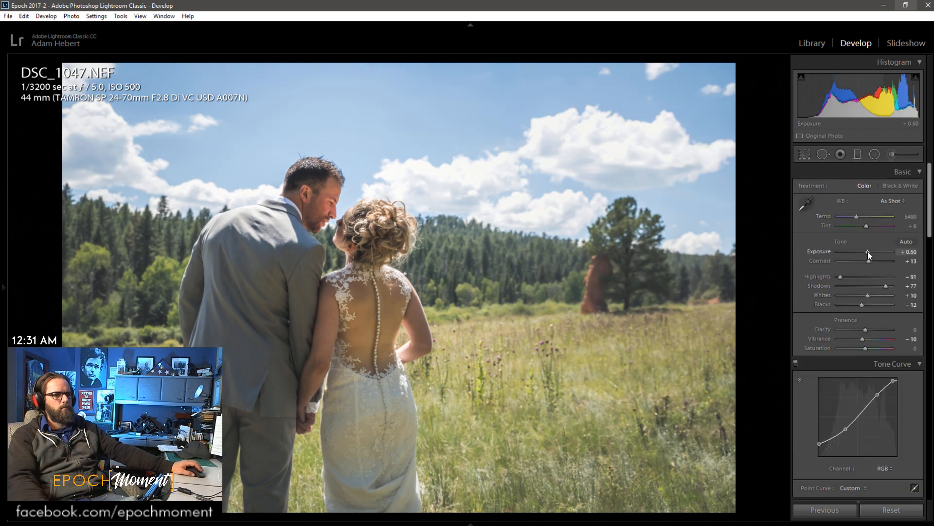
{"action": "key", "text": "Down"}
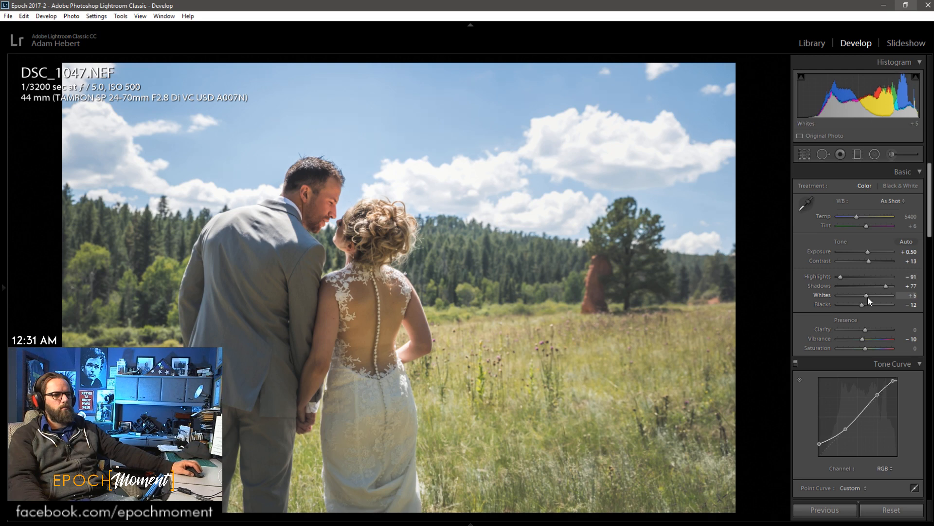
{"action": "left_click_drag", "start_coordinate": [863, 305], "coordinate": [881, 288]}
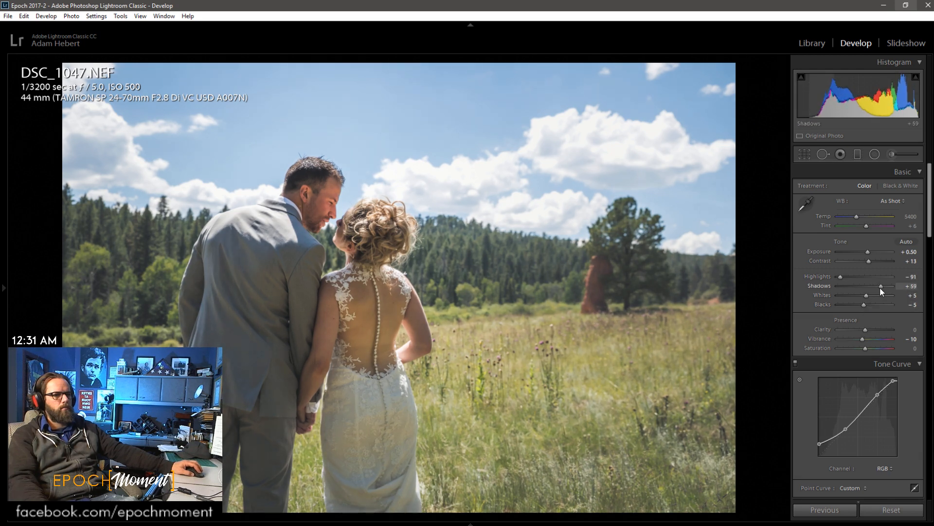
- Set the couple's radial filter to Blacks -10 and Clarity -14
{"action": "left_click", "coordinate": [874, 154]}
{"action": "left_click", "coordinate": [330, 277]}
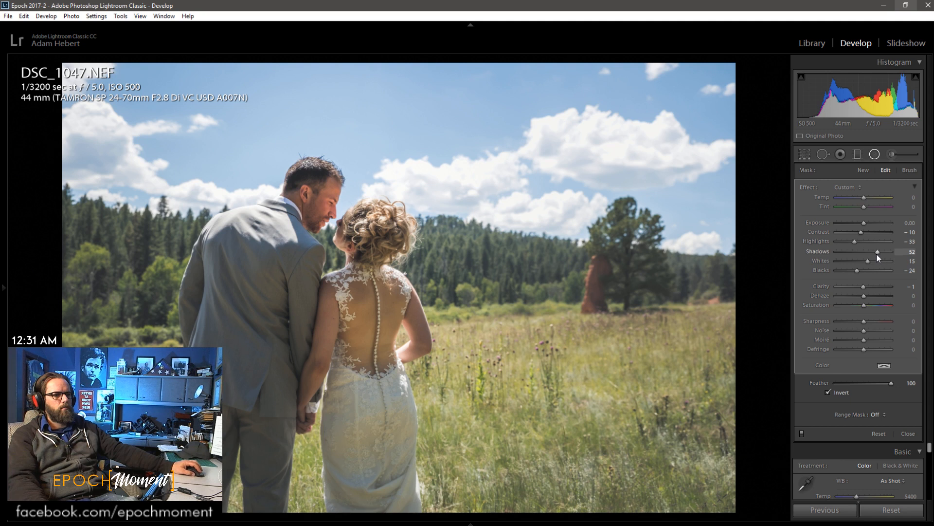
{"action": "left_click_drag", "start_coordinate": [863, 270], "coordinate": [862, 287]}
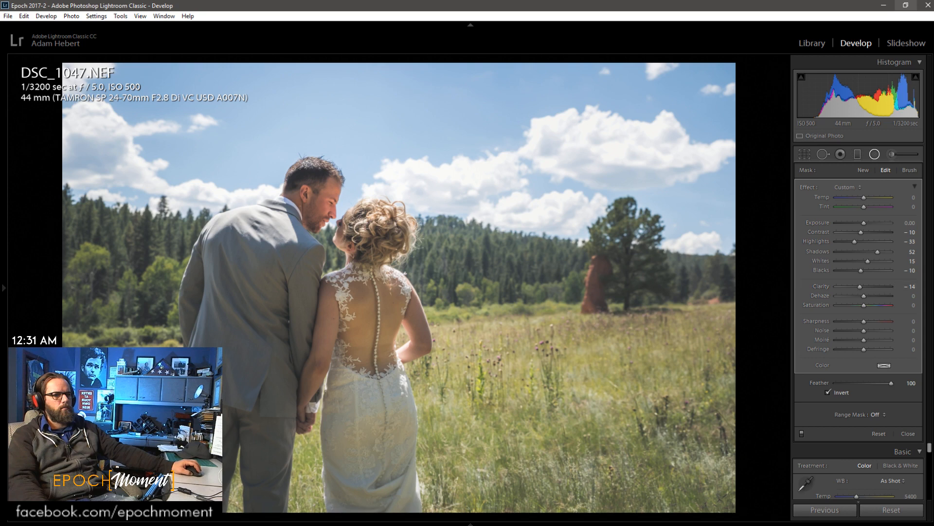
{"action": "left_click", "coordinate": [904, 435]}
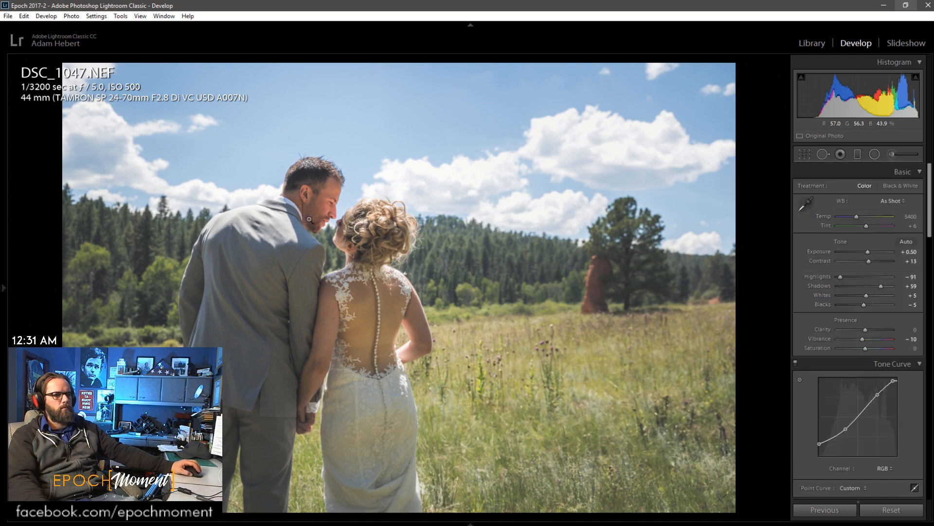
- Inspect the couple's faces up close and set the noise reduction Luminance to 13
{"action": "left_click", "coordinate": [289, 218]}
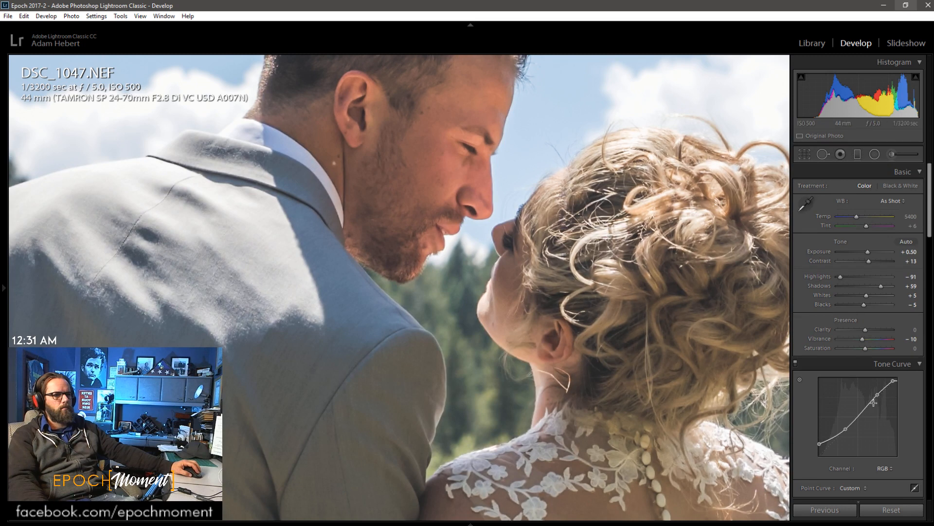
{"action": "scroll", "coordinate": [833, 387], "scroll_direction": "down", "scroll_amount": 10}
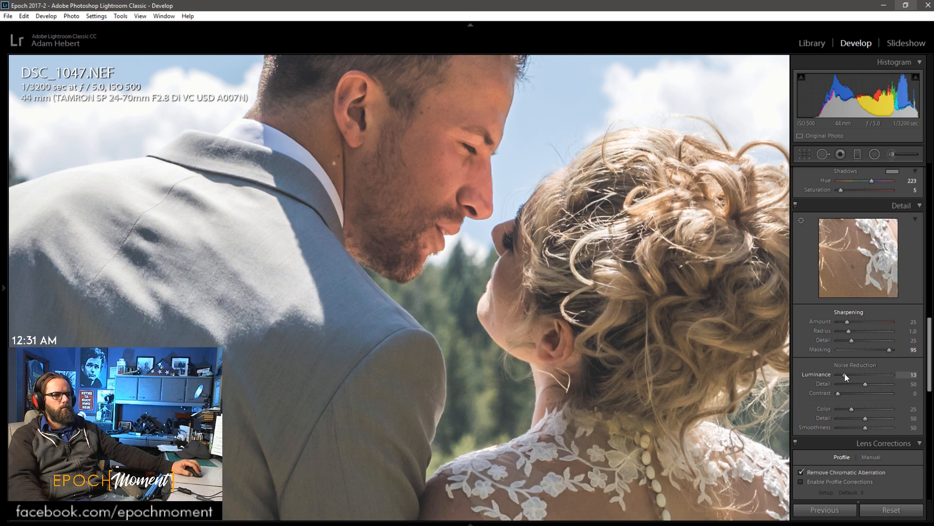
{"action": "left_click", "coordinate": [647, 320]}
{"action": "left_click", "coordinate": [648, 319]}
{"action": "left_click", "coordinate": [647, 320]}
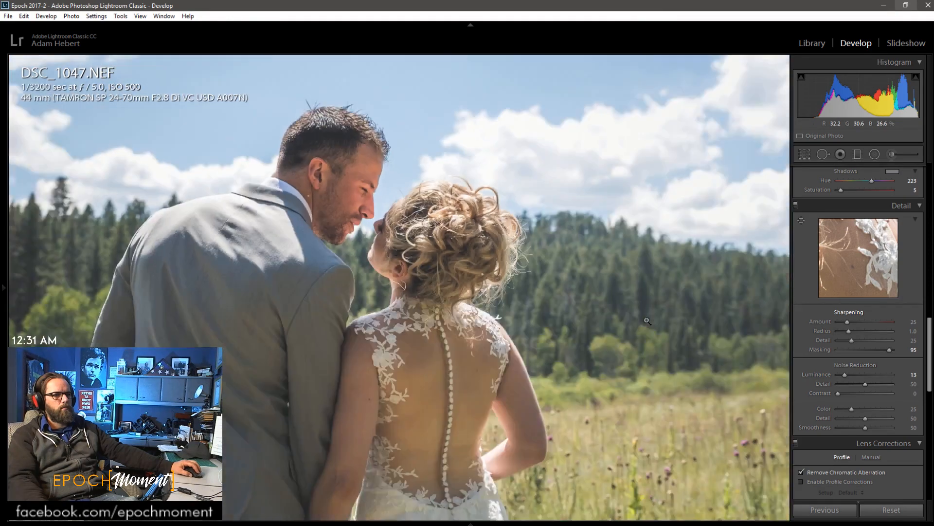
{"action": "left_click", "coordinate": [648, 320]}
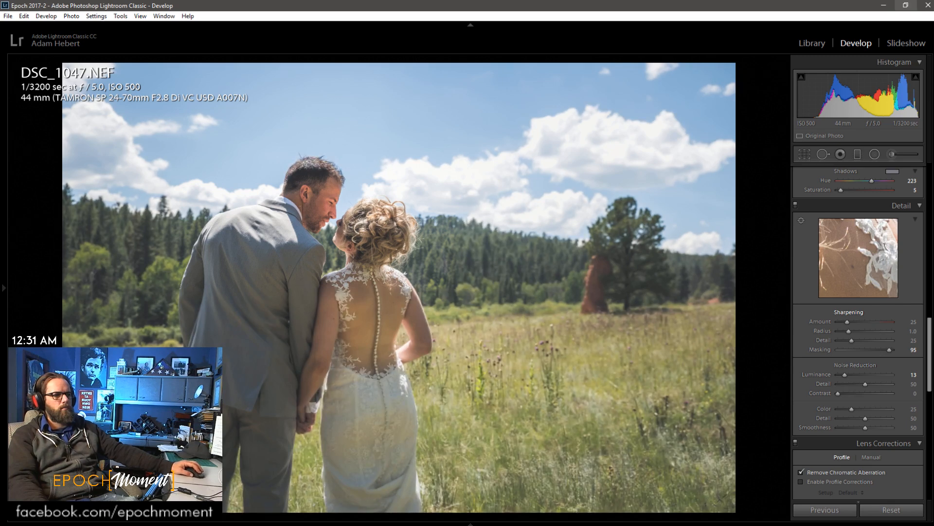
- Go to DSC_1052.NEF and apply the develop settings of DSC_1047.NEF to it
{"action": "key", "text": "Right"}
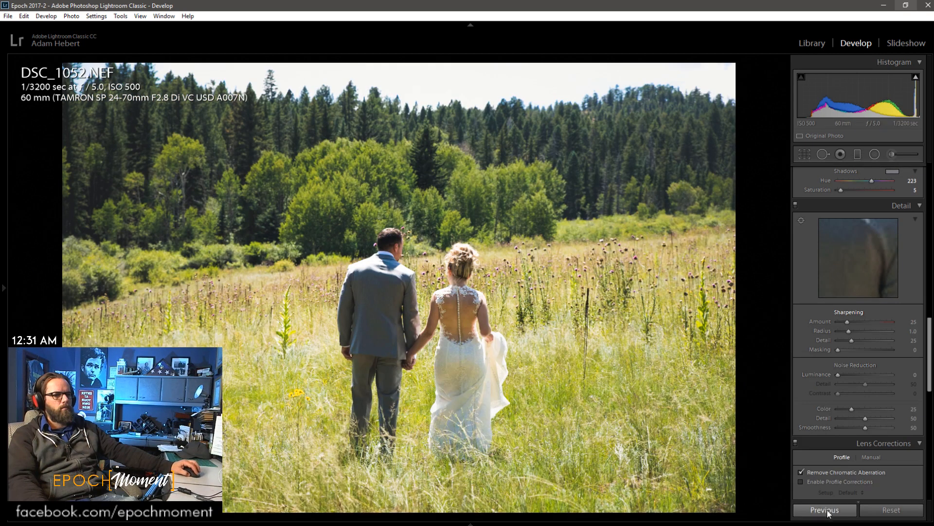
{"action": "left_click", "coordinate": [827, 511]}
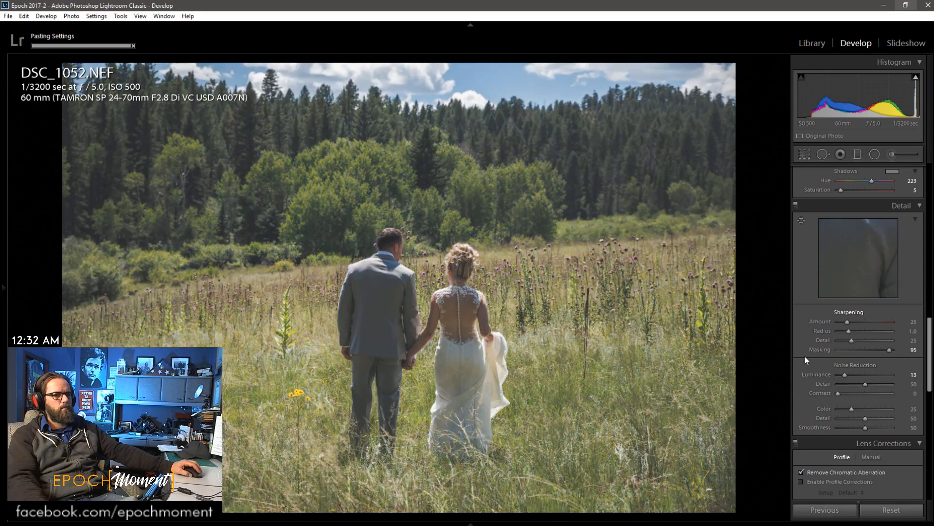
- Adjust DSC_1052.NEF to Exposure +0.86, Contrast +24, Highlights -100, Shadows +57, Blacks -8 and Clarity +10
{"action": "scroll", "coordinate": [806, 361], "scroll_direction": "up", "scroll_amount": 6}
{"action": "scroll", "coordinate": [806, 358], "scroll_direction": "up", "scroll_amount": 4}
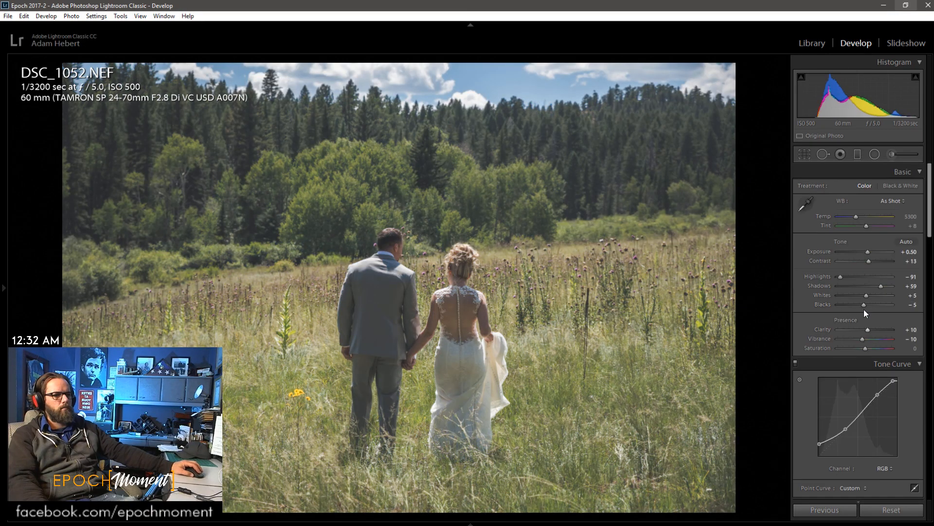
{"action": "left_click_drag", "start_coordinate": [864, 304], "coordinate": [863, 305]}
{"action": "left_click_drag", "start_coordinate": [868, 255], "coordinate": [822, 276]}
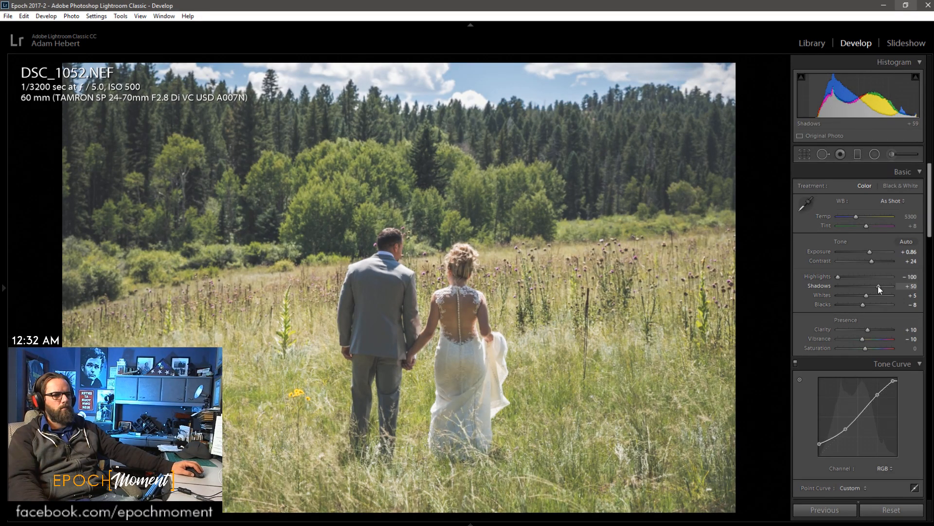
{"action": "left_click_drag", "start_coordinate": [879, 288], "coordinate": [880, 287]}
- Shrink the existing radial filter on DSC_1052.NEF and move it so the ellipse is centred on the couple
{"action": "left_click", "coordinate": [876, 154]}
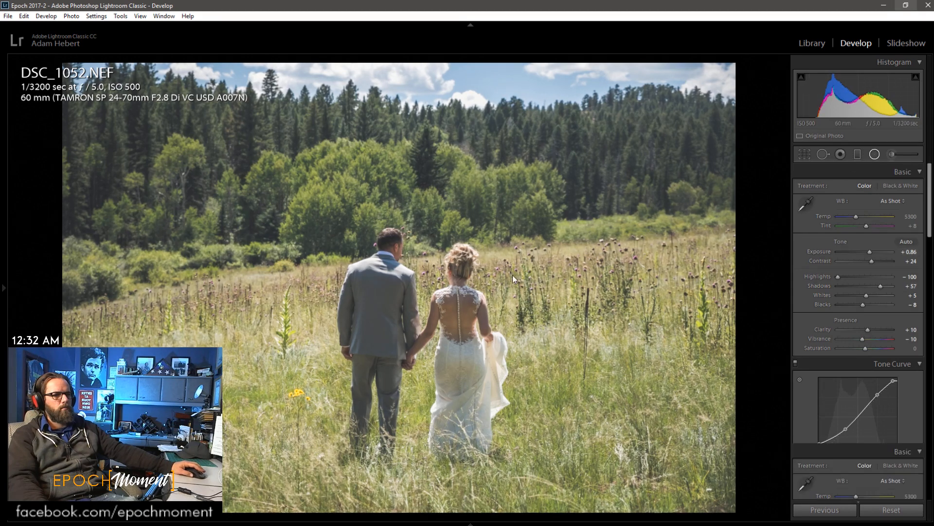
{"action": "left_click", "coordinate": [331, 277]}
{"action": "left_click_drag", "start_coordinate": [361, 304], "coordinate": [425, 323]}
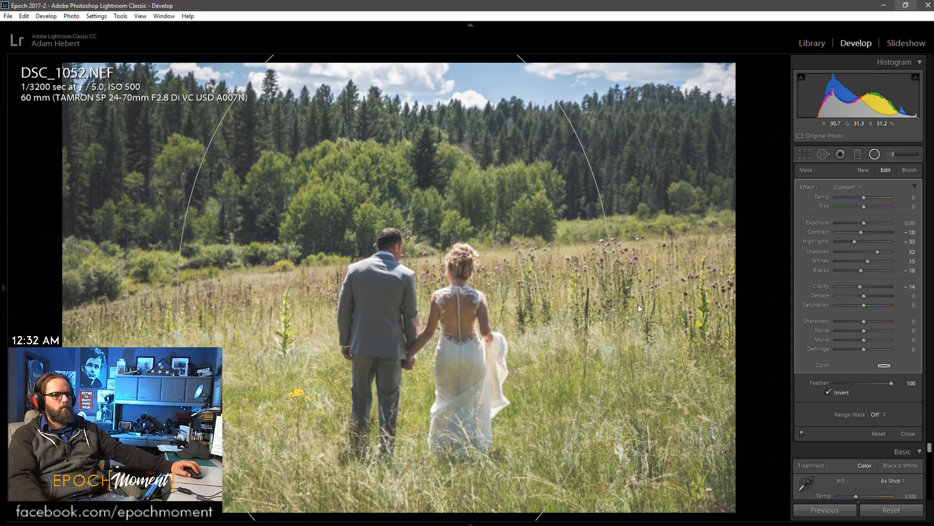
{"action": "left_click_drag", "start_coordinate": [613, 298], "coordinate": [542, 314]}
{"action": "left_click_drag", "start_coordinate": [479, 337], "coordinate": [497, 356]}
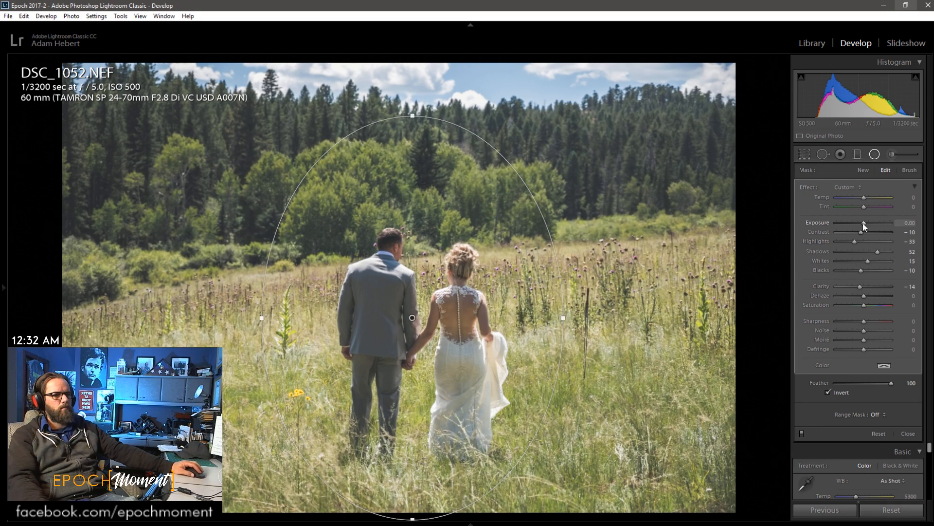
- Set the couple's radial filter to Exposure 0.10, Shadows 64, Whites 24, Blacks -10 and Clarity 10, and finish the filter edit
{"action": "left_click_drag", "start_coordinate": [863, 223], "coordinate": [865, 223]}
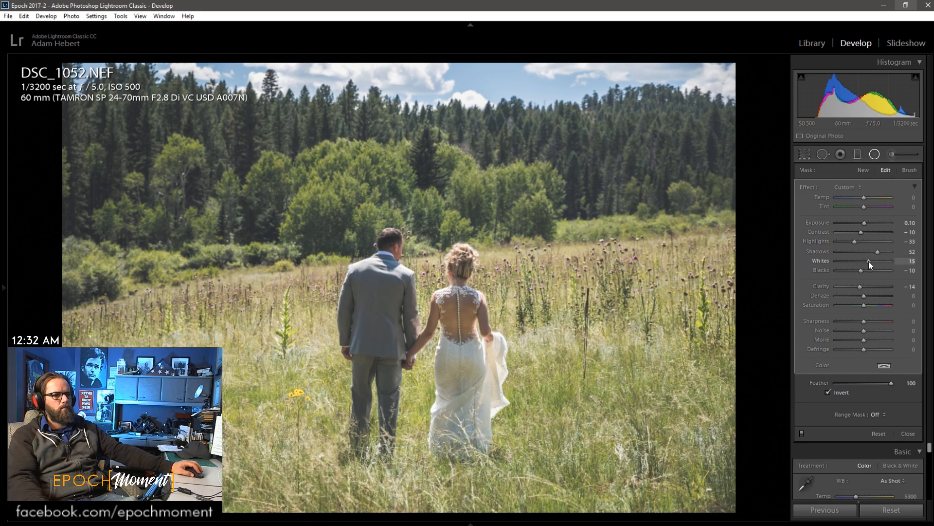
{"action": "left_click_drag", "start_coordinate": [868, 263], "coordinate": [863, 287]}
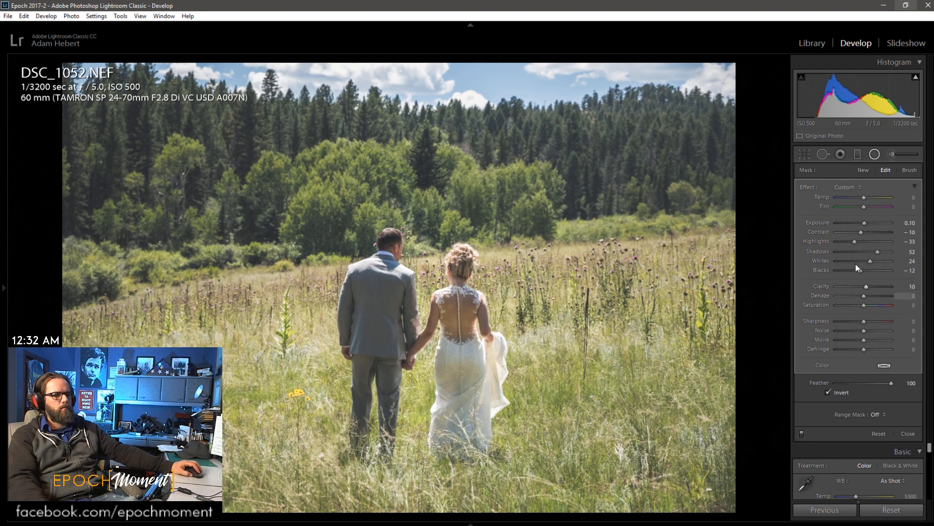
{"action": "left_click_drag", "start_coordinate": [861, 270], "coordinate": [858, 270]}
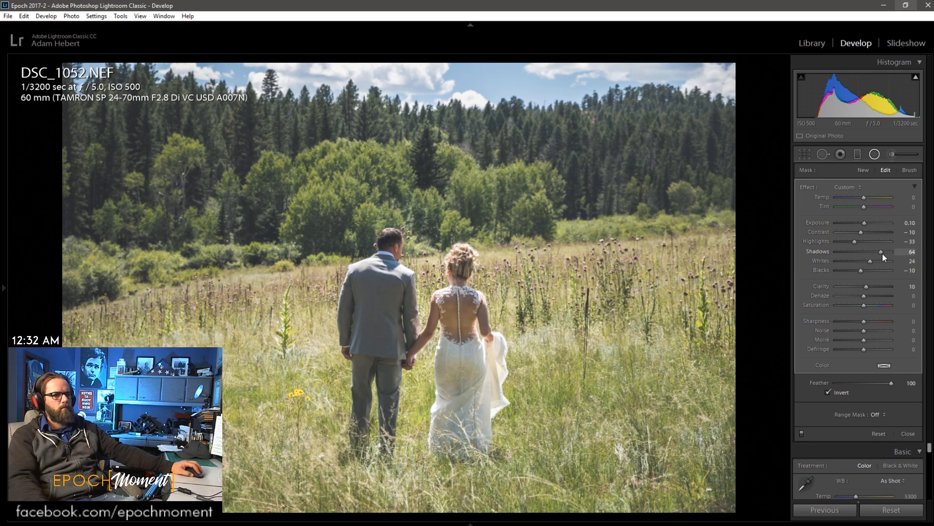
{"action": "left_click", "coordinate": [907, 434]}
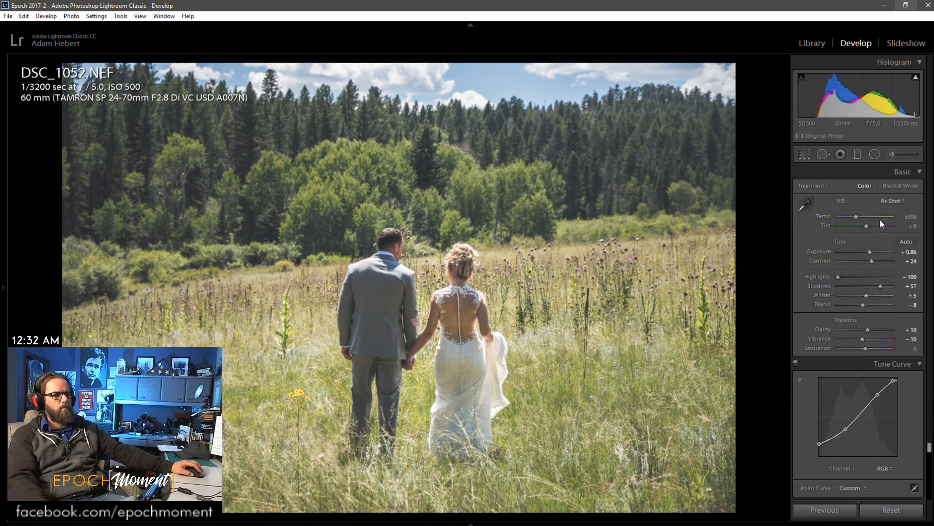
- Set the white balance Temp to 5550 and the hues to Yellow +6, Green +18, Aqua -6 and Magenta +42
{"action": "left_click", "coordinate": [857, 216]}
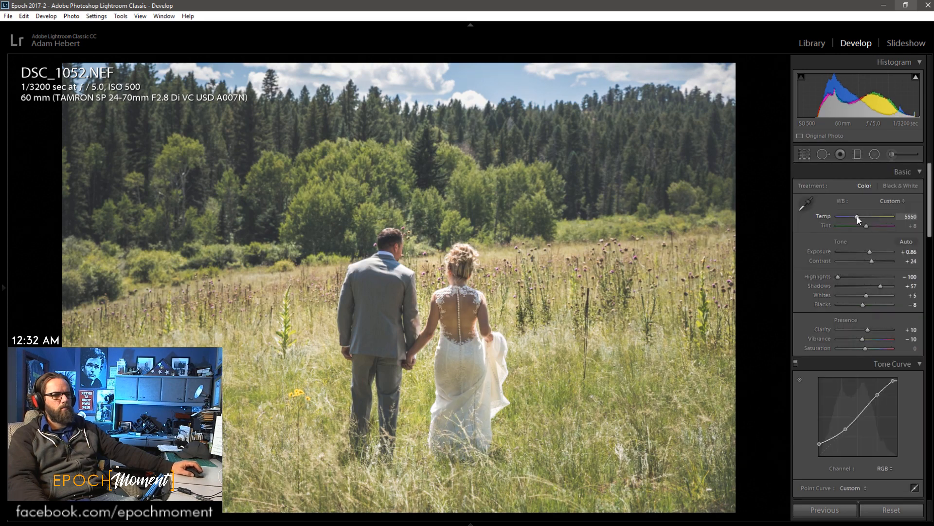
{"action": "scroll", "coordinate": [819, 360], "scroll_direction": "down", "scroll_amount": 6}
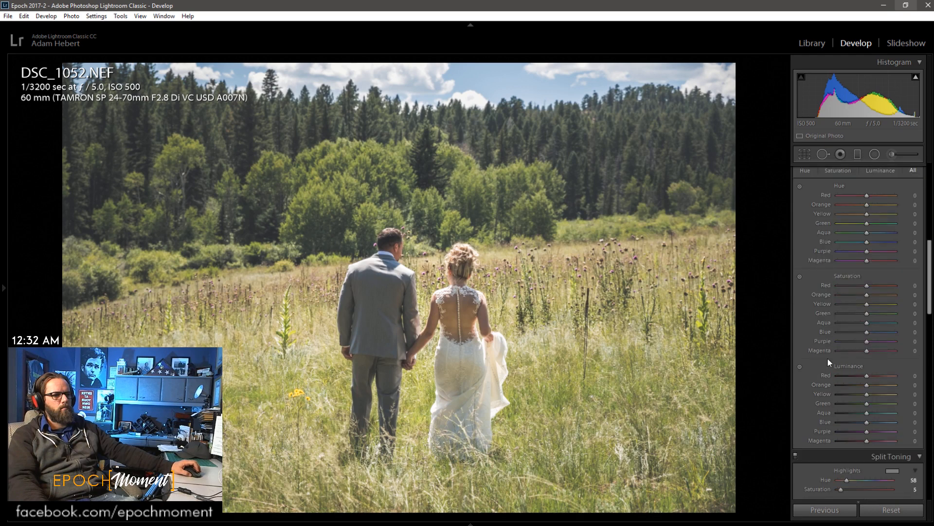
{"action": "left_click_drag", "start_coordinate": [875, 261], "coordinate": [822, 259]}
{"action": "left_click_drag", "start_coordinate": [880, 266], "coordinate": [877, 262]}
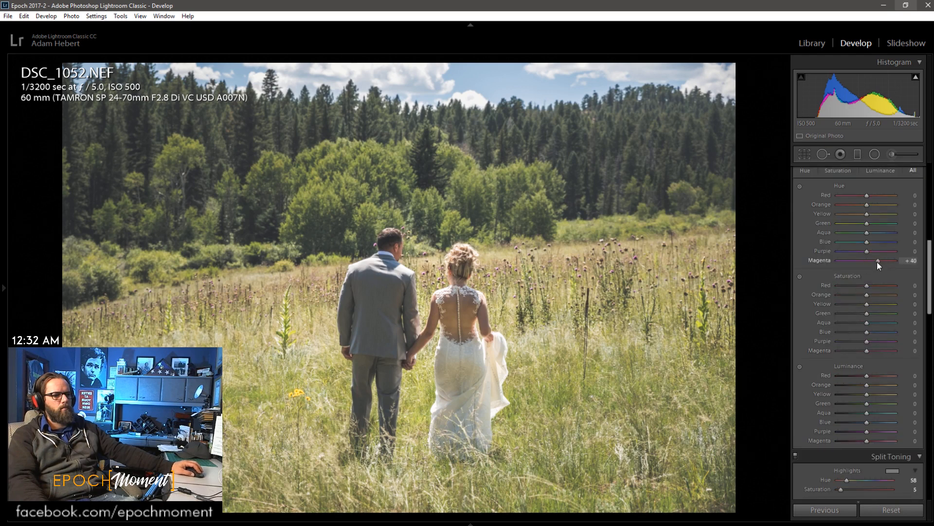
{"action": "mouse_move", "coordinate": [865, 223]}
{"action": "left_mouse_down"}
{"action": "mouse_move", "coordinate": [870, 214]}
{"action": "mouse_move", "coordinate": [874, 233]}
{"action": "mouse_move", "coordinate": [836, 233]}
{"action": "mouse_move", "coordinate": [900, 236]}
{"action": "mouse_move", "coordinate": [865, 235]}
{"action": "left_mouse_up"}
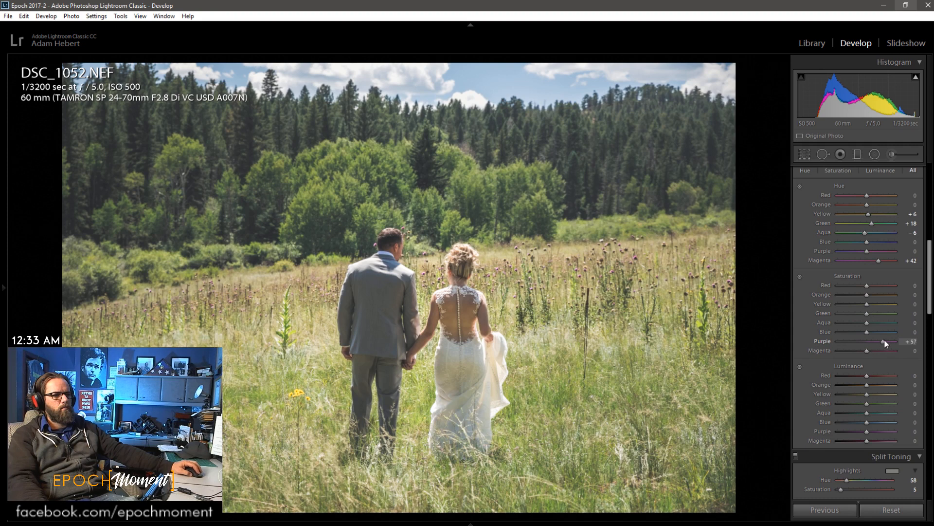
- Set the color saturation to Yellow +20, Green +21, Purple +49 and Magenta +47, and check the couple and flowers up close
{"action": "mouse_move", "coordinate": [888, 340]}
{"action": "left_mouse_down"}
{"action": "mouse_move", "coordinate": [878, 341]}
{"action": "mouse_move", "coordinate": [881, 351]}
{"action": "left_mouse_up"}
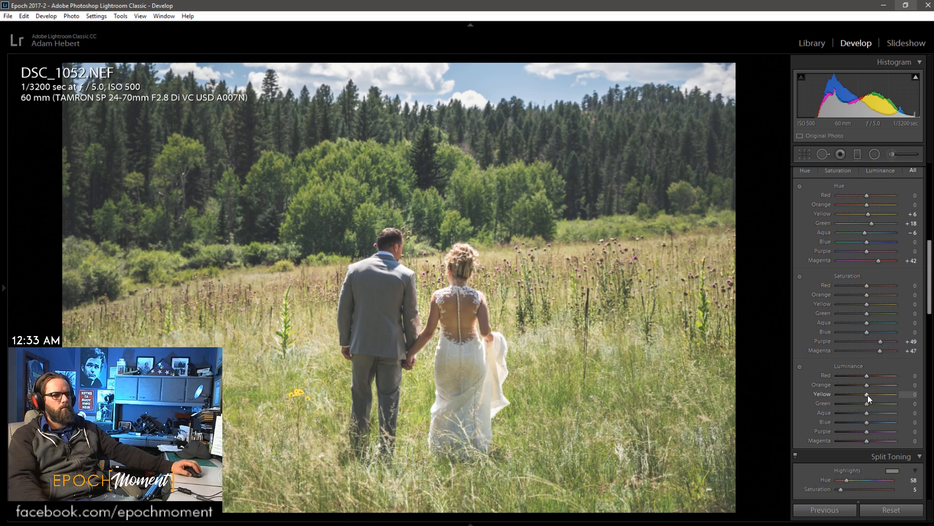
{"action": "left_click_drag", "start_coordinate": [866, 304], "coordinate": [873, 313]}
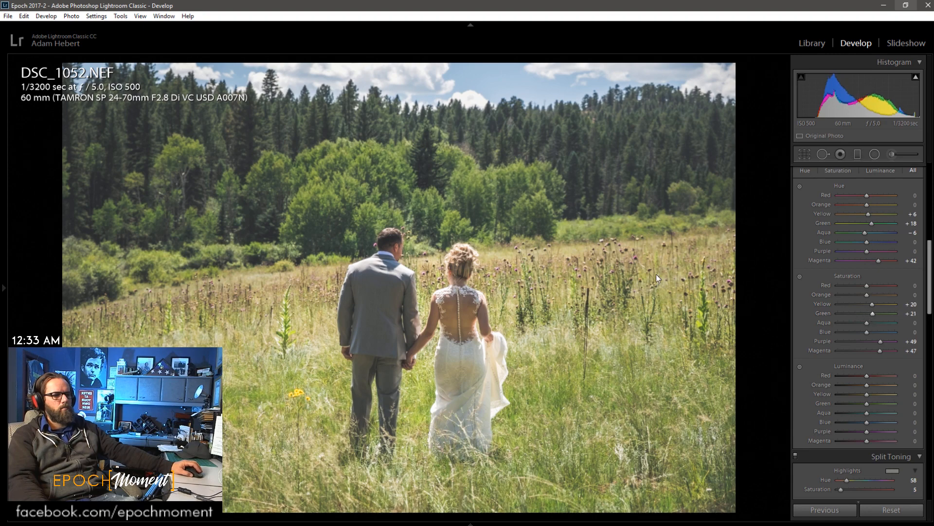
{"action": "left_click", "coordinate": [429, 271]}
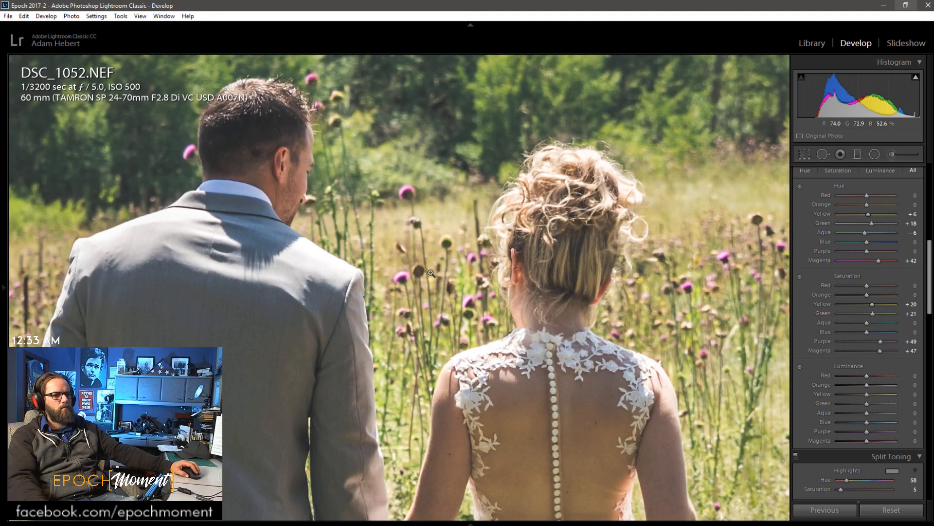
{"action": "left_click", "coordinate": [431, 273]}
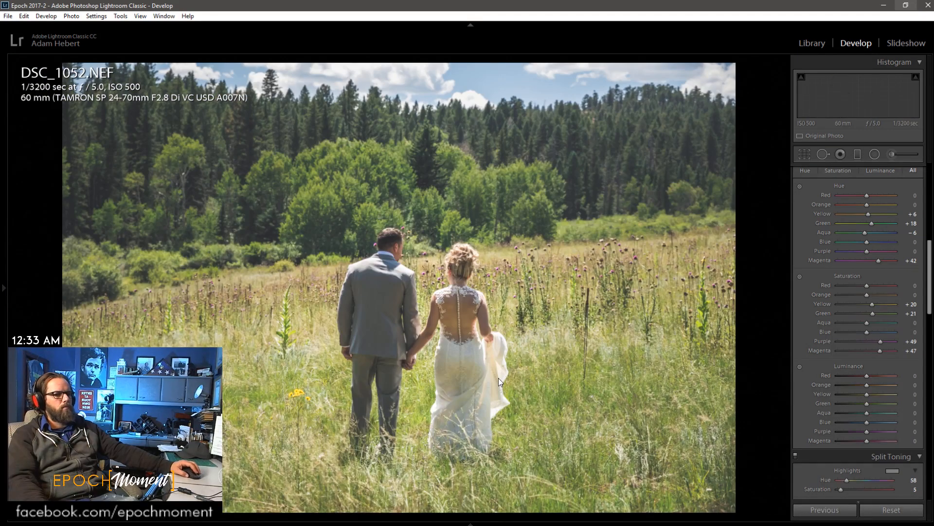
- Go to DSC_1053.NEF and apply the develop settings of DSC_1052.NEF to it
{"action": "key", "text": "Right"}
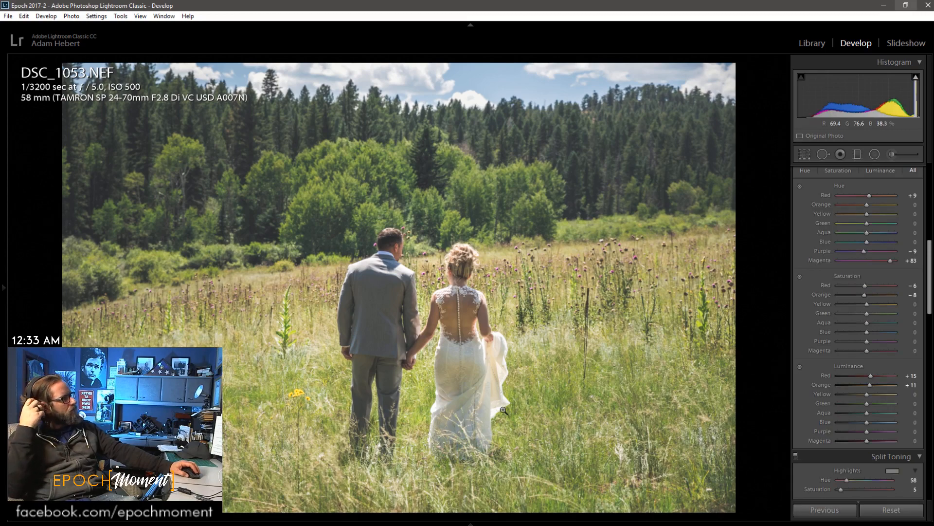
{"action": "key", "text": "Right"}
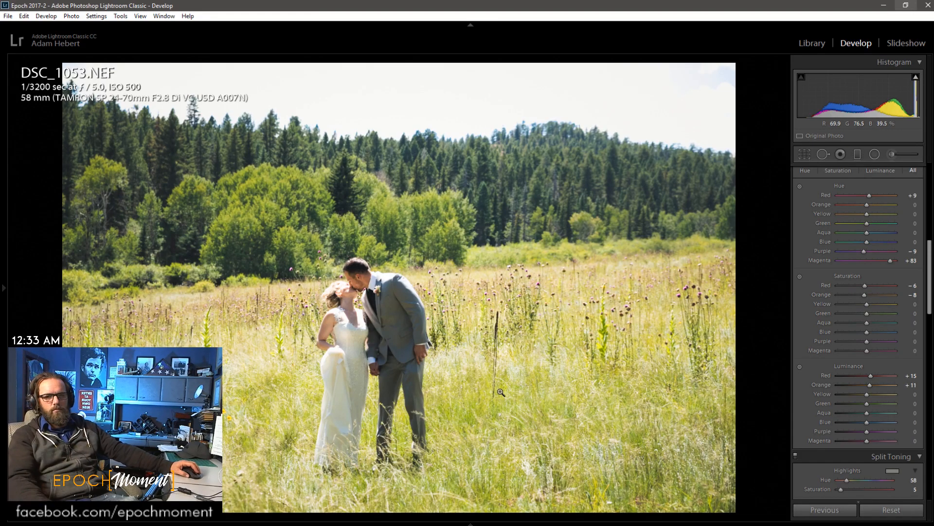
{"action": "left_click", "coordinate": [822, 511]}
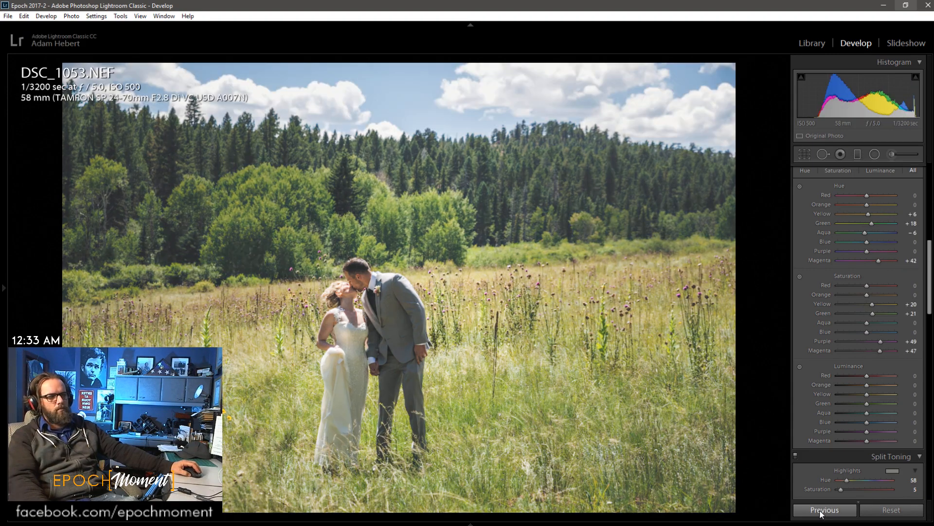
- Set DSC_1053.NEF's Exposure to +0.78 and try other Blacks values before settling on -8
{"action": "scroll", "coordinate": [808, 328], "scroll_direction": "up", "scroll_amount": 5}
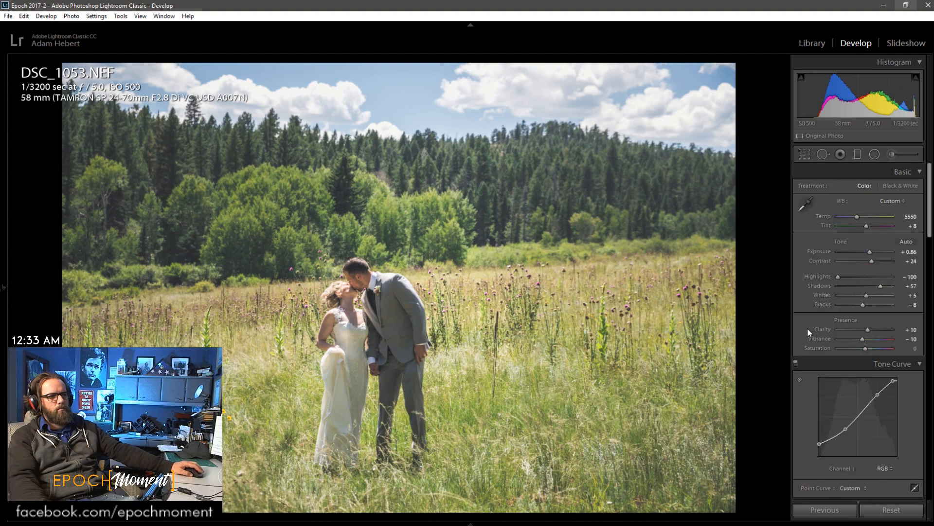
{"action": "left_click_drag", "start_coordinate": [871, 252], "coordinate": [869, 253]}
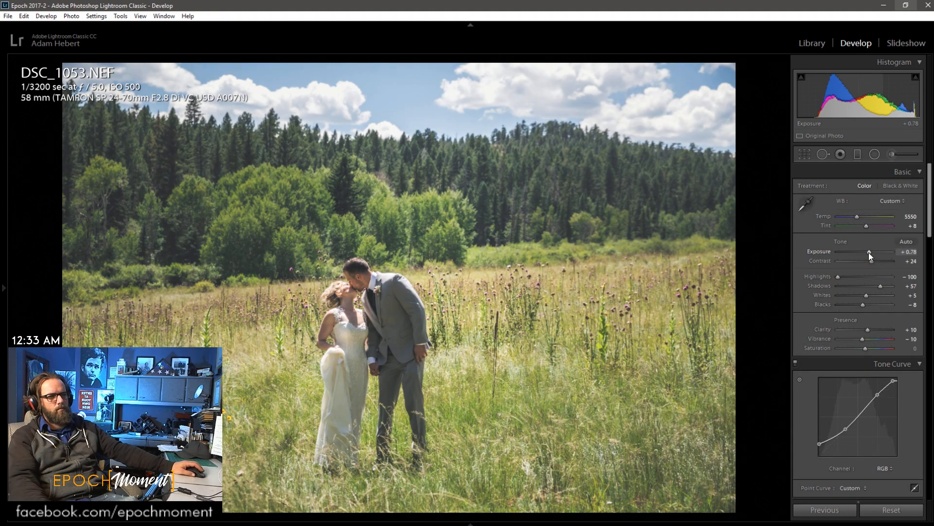
{"action": "left_click_drag", "start_coordinate": [871, 255], "coordinate": [871, 254]}
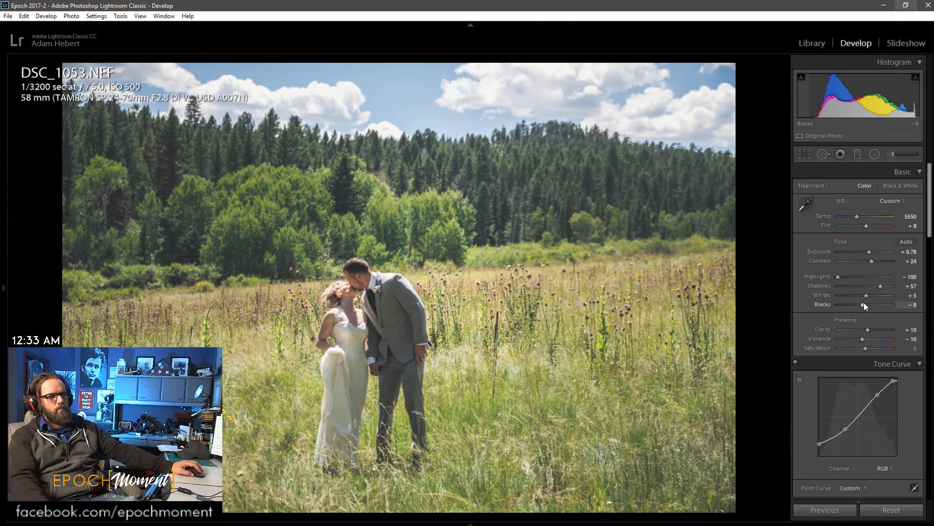
{"action": "left_click_drag", "start_coordinate": [865, 306], "coordinate": [870, 305]}
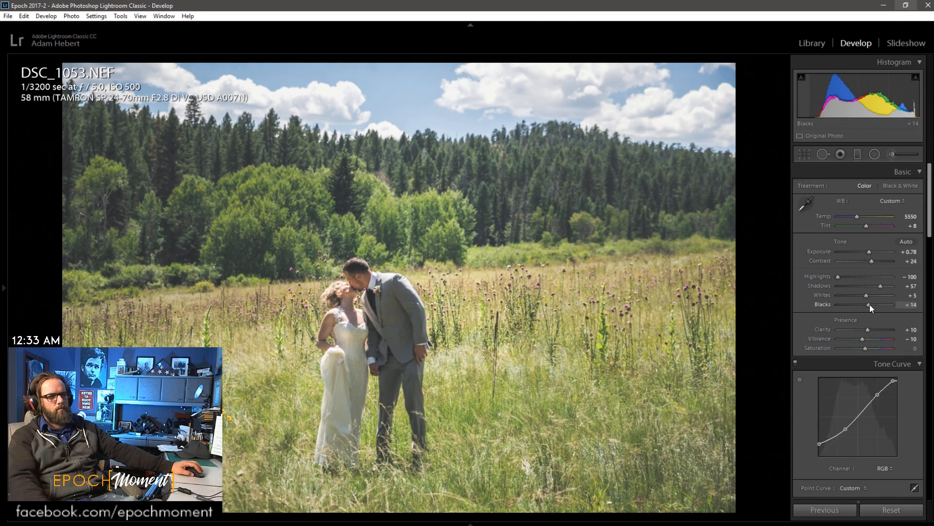
{"action": "mouse_move", "coordinate": [858, 305]}
{"action": "left_mouse_down"}
{"action": "mouse_move", "coordinate": [883, 304]}
{"action": "mouse_move", "coordinate": [865, 304]}
{"action": "left_mouse_up"}
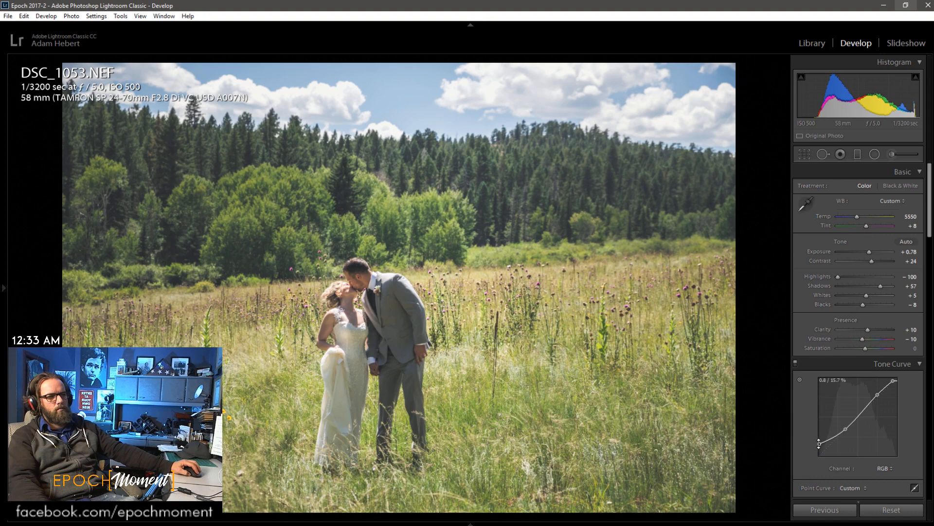
- Raise the tone curve's black point to 2.4 / 22.4 % and inspect the kissing couple up close
{"action": "left_click_drag", "start_coordinate": [819, 443], "coordinate": [820, 441]}
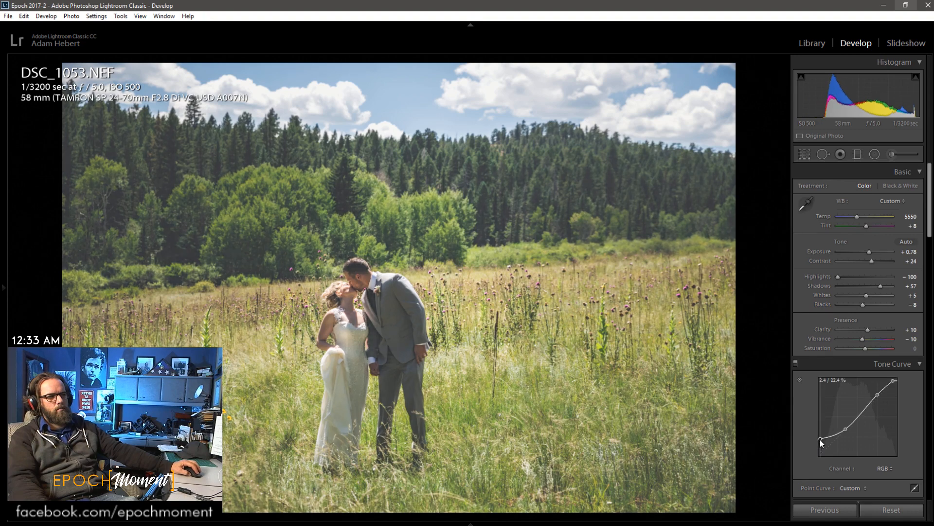
{"action": "left_click", "coordinate": [322, 314]}
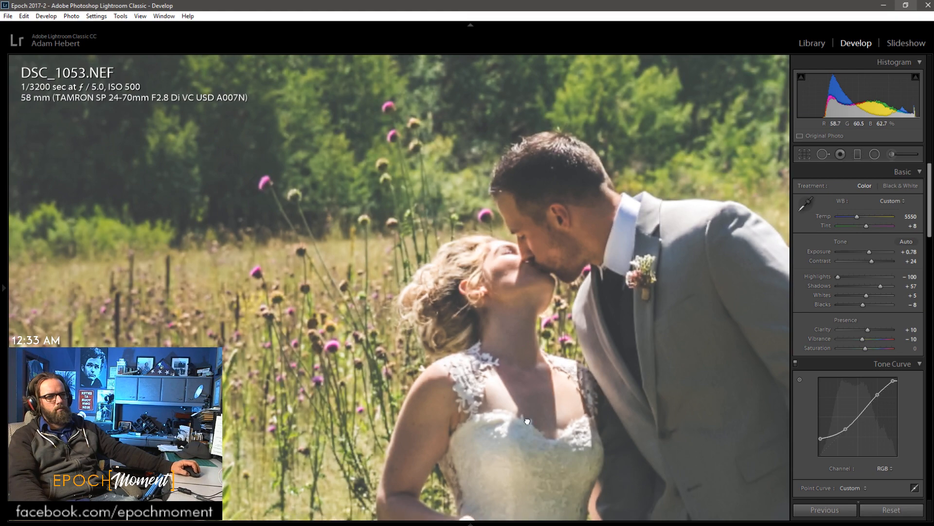
{"action": "left_click_drag", "start_coordinate": [527, 421], "coordinate": [441, 296]}
{"action": "left_click", "coordinate": [481, 321]}
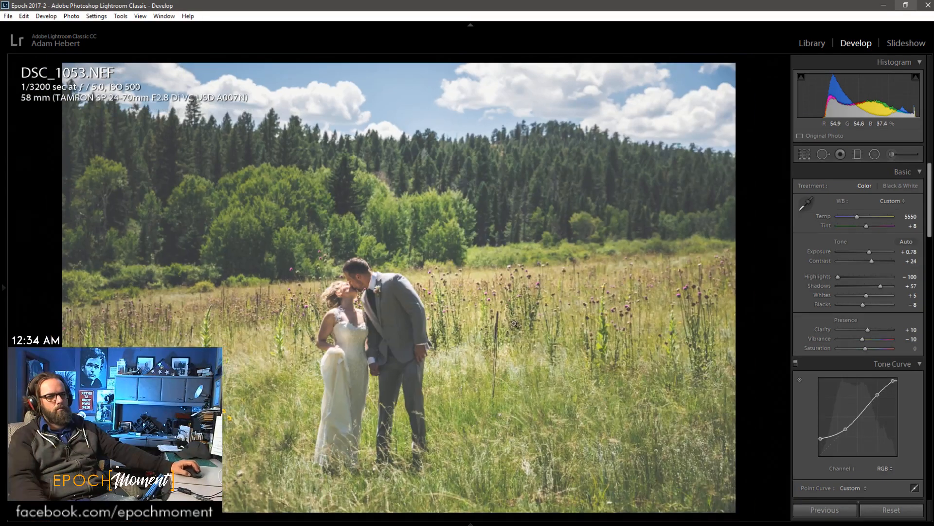
- Straighten DSC_1053.NEF by rotating its crop to an angle of -0.95
{"action": "left_click", "coordinate": [804, 154]}
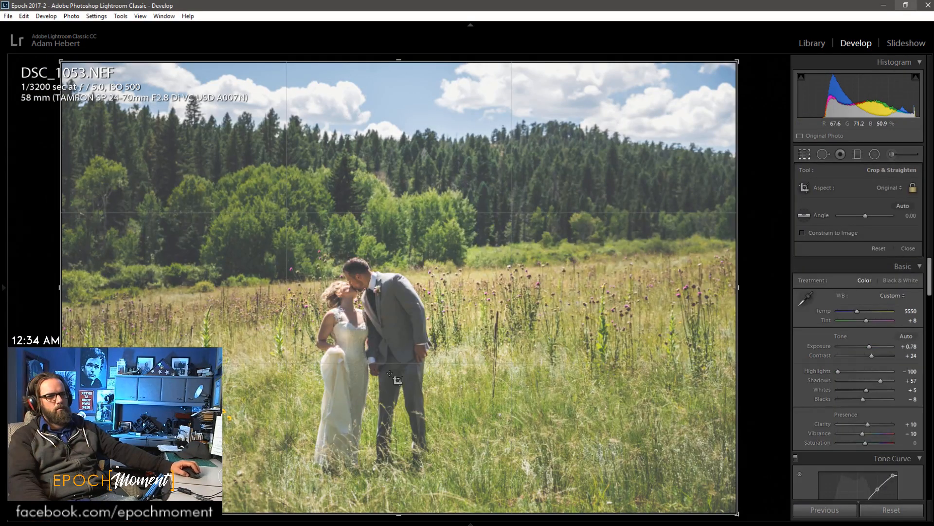
{"action": "left_click", "coordinate": [908, 249]}
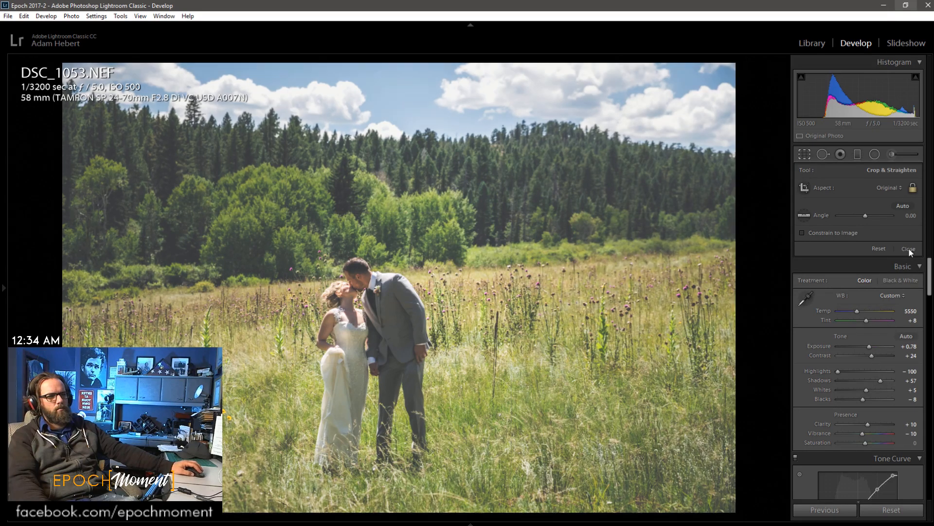
{"action": "left_click", "coordinate": [804, 154]}
{"action": "left_click_drag", "start_coordinate": [752, 275], "coordinate": [752, 269]}
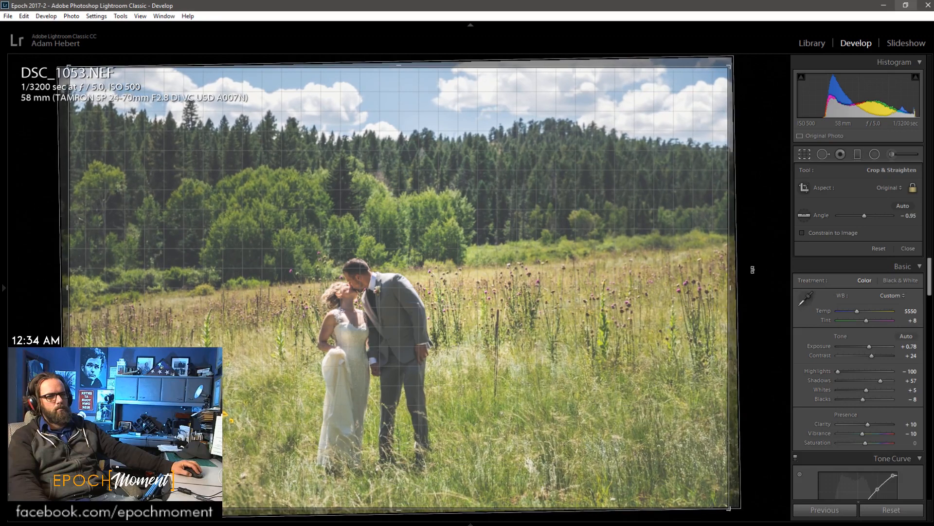
{"action": "left_click", "coordinate": [906, 247]}
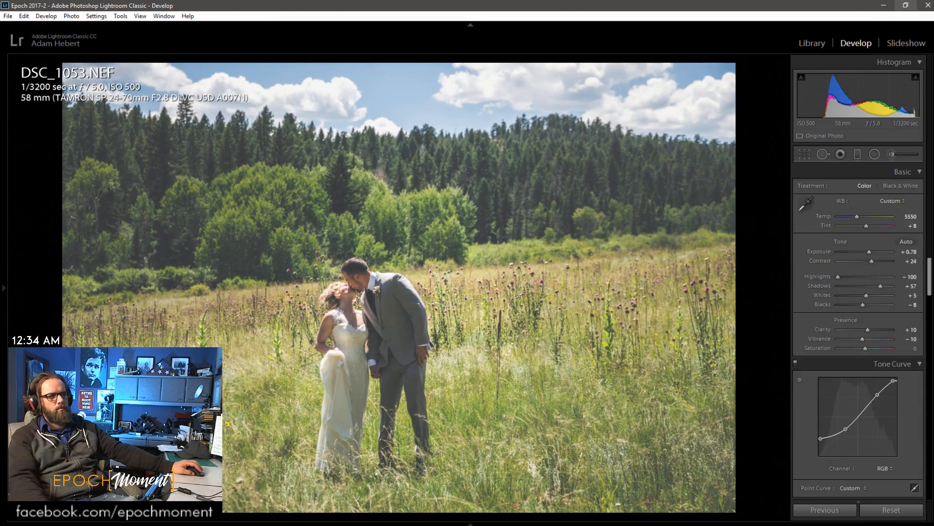
- Go to DSC_1055.NEF and apply the develop settings of DSC_1053.NEF to it
{"action": "key", "text": "Right"}
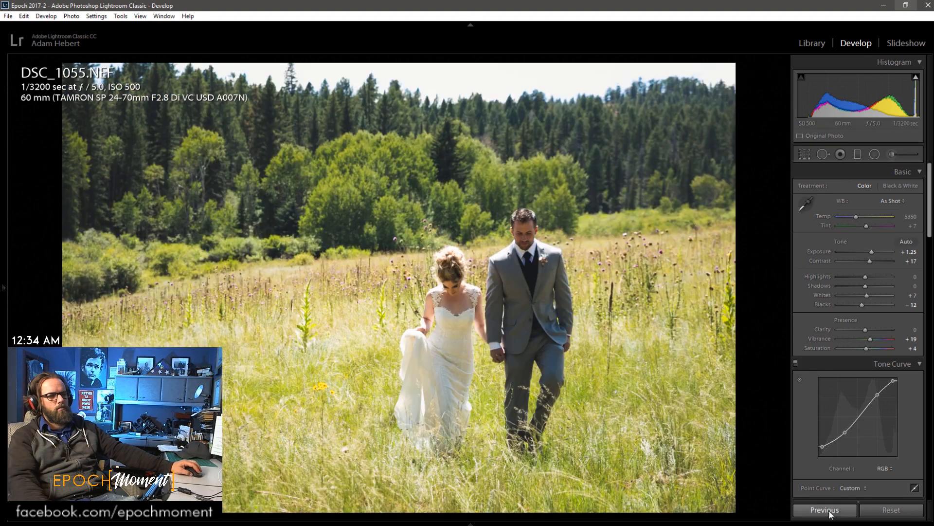
{"action": "left_click", "coordinate": [829, 510]}
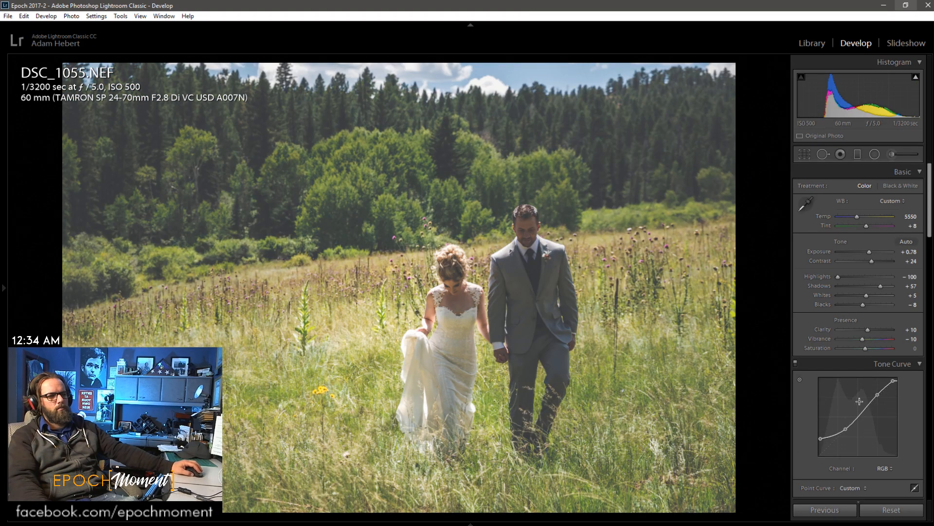
- Set DSC_1055.NEF to Temp 5874, Exposure +1.22, Contrast -3, Shadows +68, Blacks -14 and Clarity -3, and lower the tone curve's black point
{"action": "left_click_drag", "start_coordinate": [869, 252], "coordinate": [861, 306]}
{"action": "left_click_drag", "start_coordinate": [858, 216], "coordinate": [860, 218]}
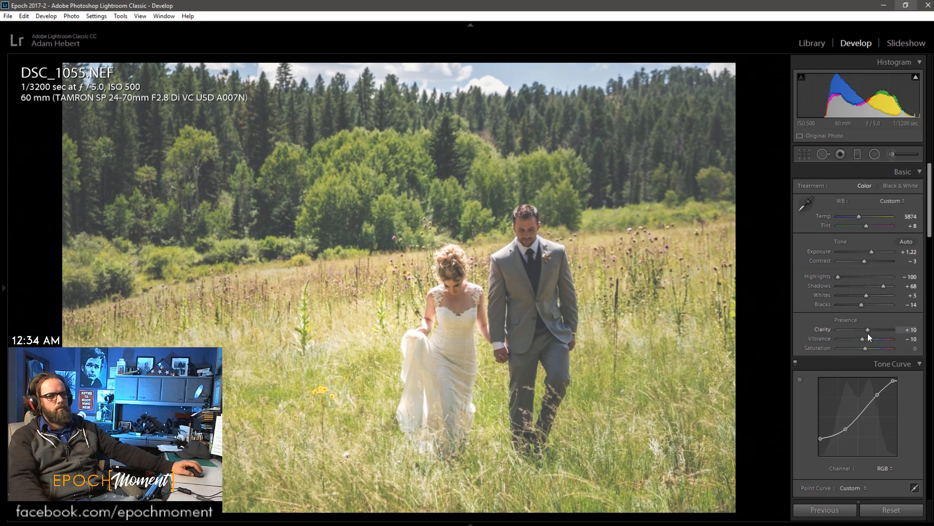
{"action": "left_click_drag", "start_coordinate": [867, 329], "coordinate": [864, 329]}
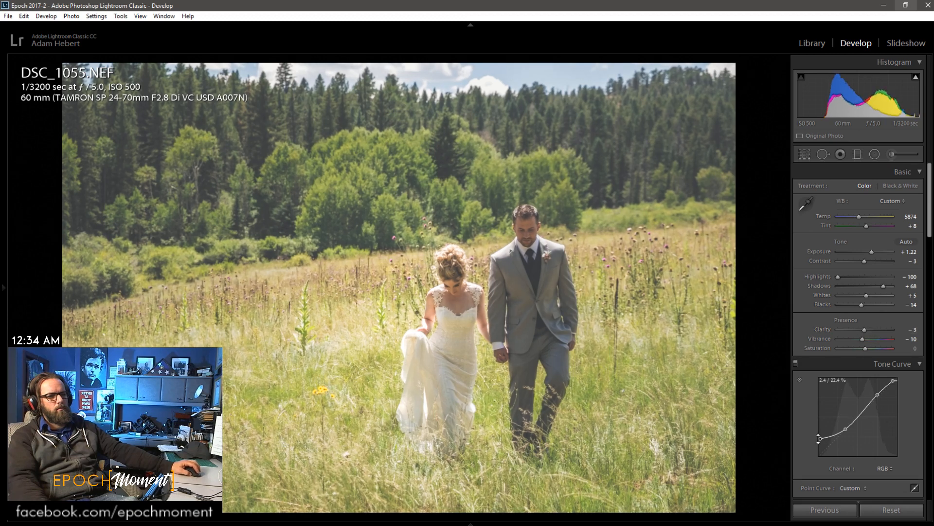
{"action": "left_click_drag", "start_coordinate": [820, 438], "coordinate": [820, 443]}
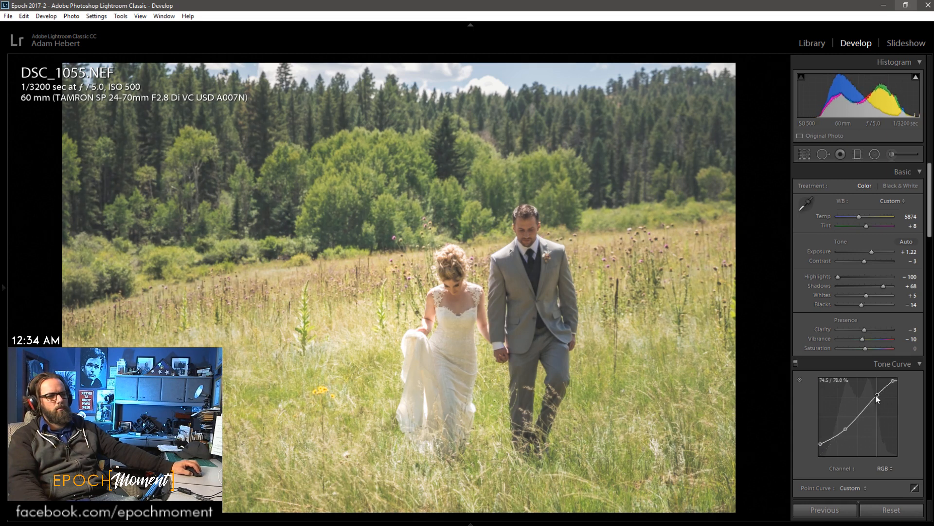
- Lower the tone curve's two middle points on DSC_1055.NEF and apply its develop settings to the kissing photo DSC_1053.NEF
{"action": "left_click_drag", "start_coordinate": [875, 395], "coordinate": [874, 398]}
{"action": "left_click_drag", "start_coordinate": [844, 428], "coordinate": [843, 431]}
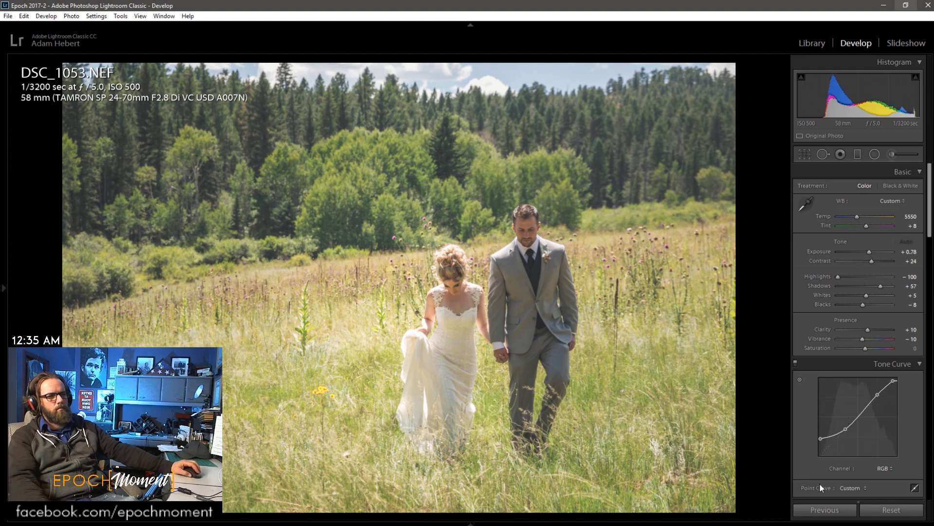
{"action": "key", "text": "Right"}
{"action": "left_click", "coordinate": [821, 515]}
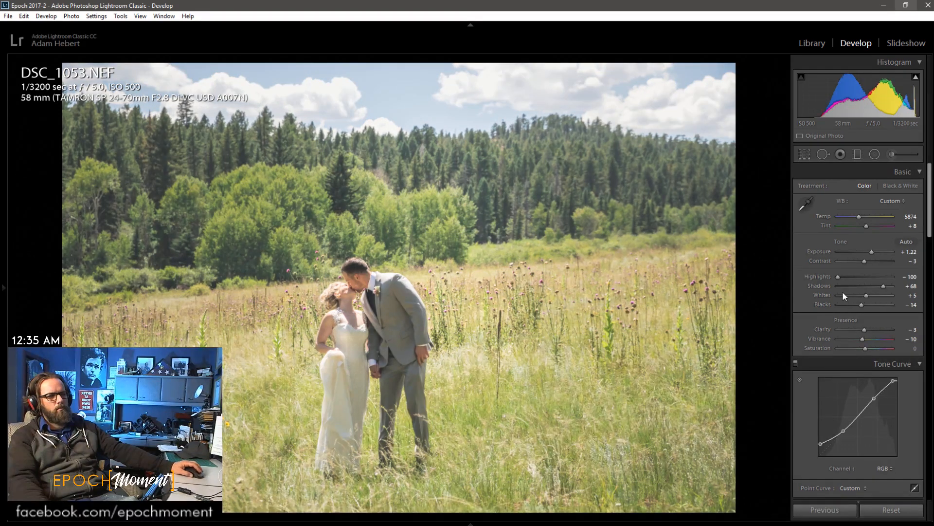
- Set DSC_1053.NEF to Exposure +0.86 and Shadows +57, and reset its Whites and Blacks to 0
{"action": "left_click_drag", "start_coordinate": [872, 251], "coordinate": [871, 252]}
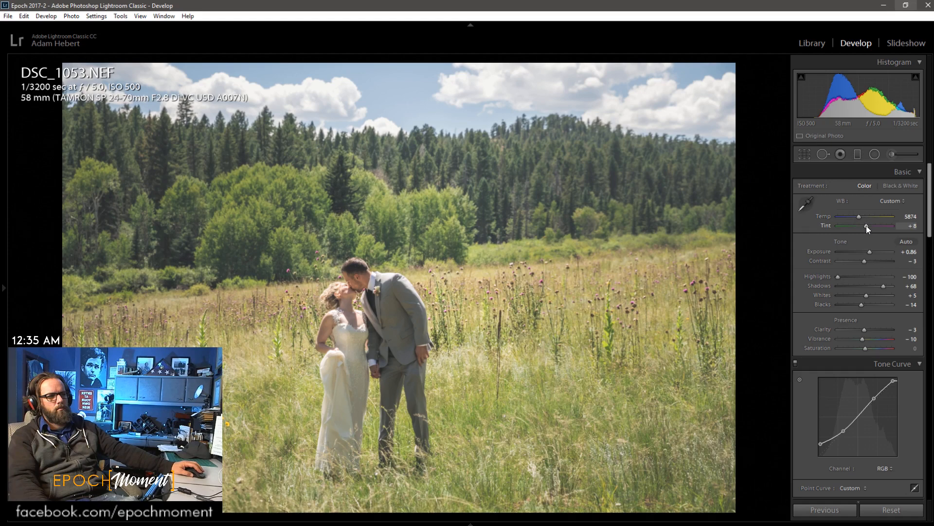
{"action": "left_click_drag", "start_coordinate": [883, 286], "coordinate": [880, 288]}
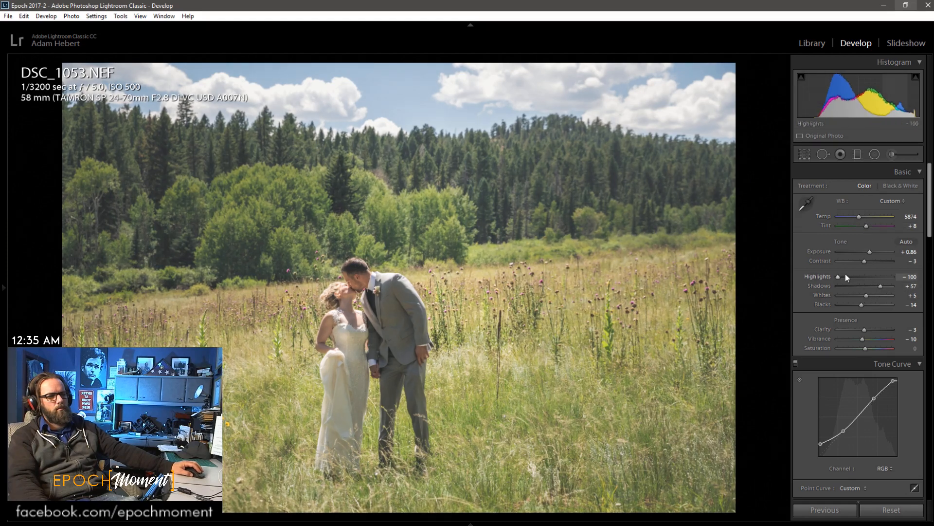
{"action": "double_click", "coordinate": [864, 296]}
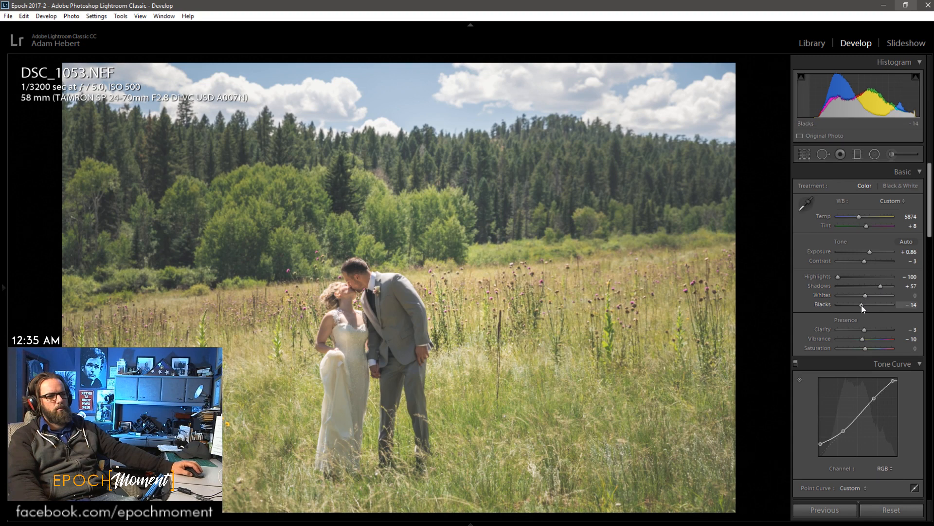
{"action": "double_click", "coordinate": [861, 305]}
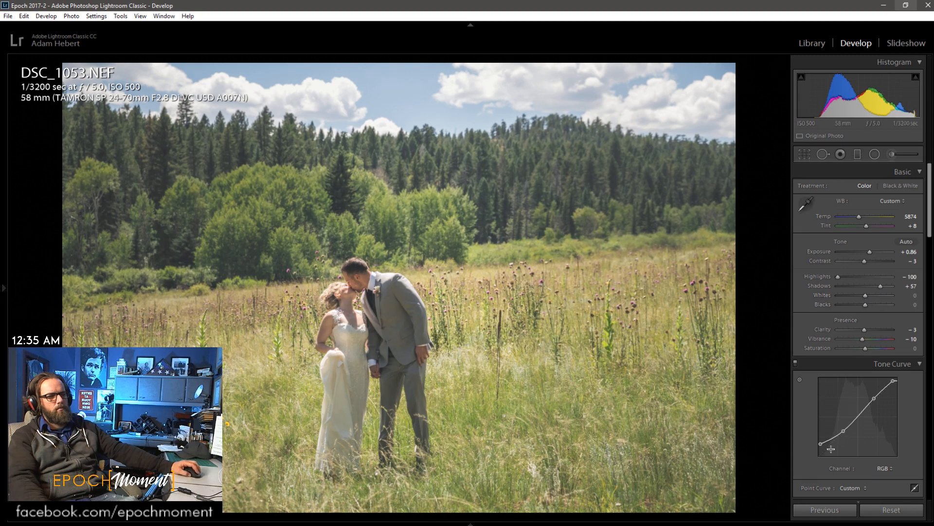
- Apply DSC_1053.NEF's develop settings to DSC_1058.NEF and crop off sky and foreground grass with the aspect unlocked and an angle of -0.92
{"action": "key", "text": "Right"}
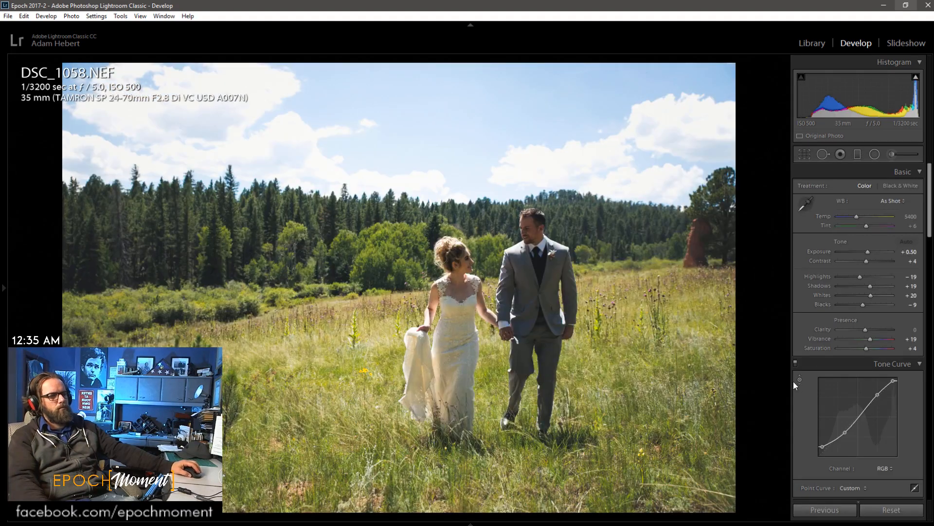
{"action": "left_click", "coordinate": [831, 510]}
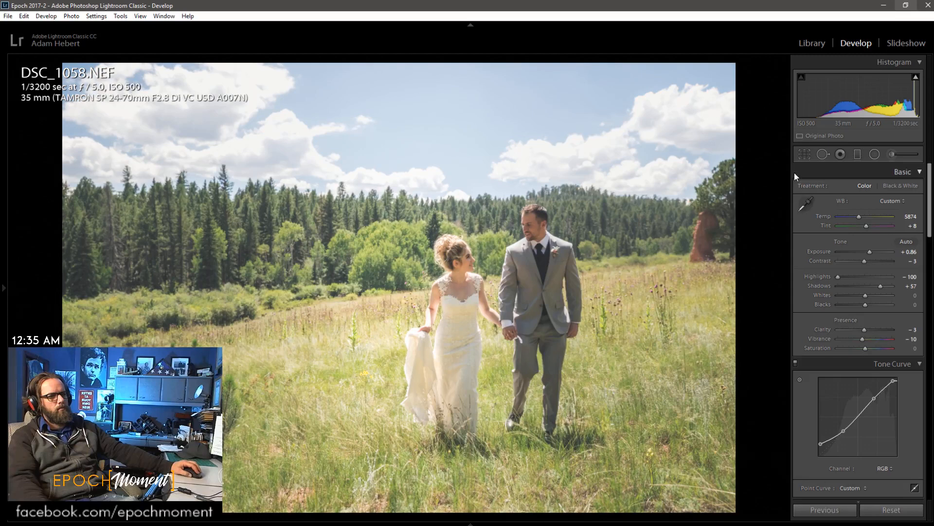
{"action": "left_click", "coordinate": [805, 154]}
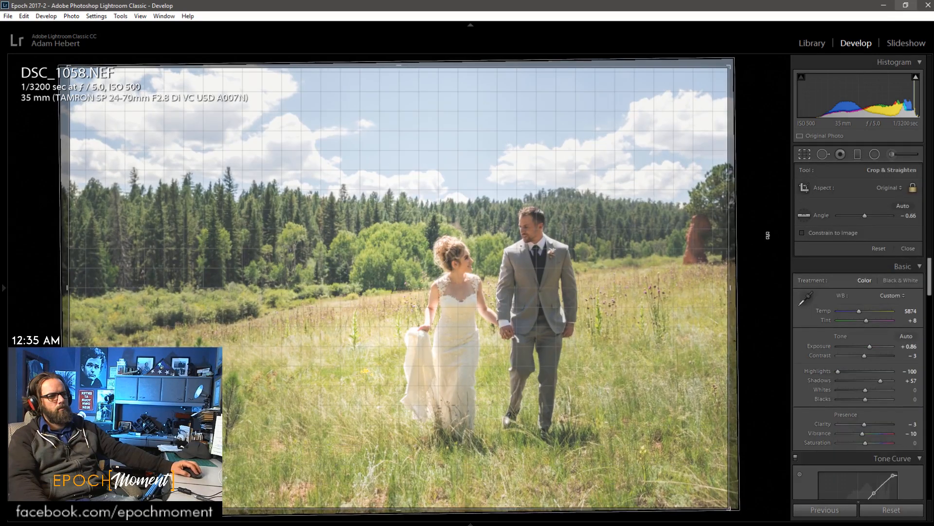
{"action": "left_click_drag", "start_coordinate": [768, 235], "coordinate": [768, 237]}
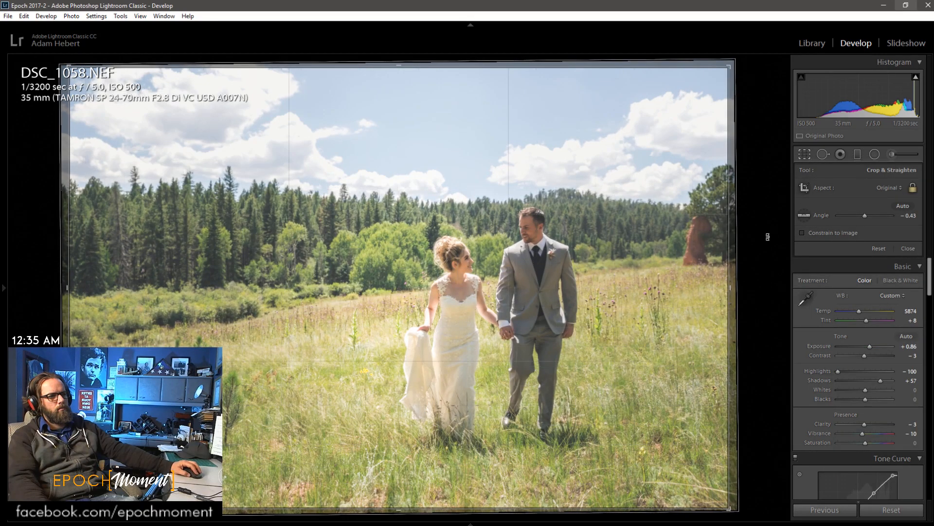
{"action": "left_click", "coordinate": [913, 189]}
{"action": "left_click_drag", "start_coordinate": [407, 73], "coordinate": [402, 100]}
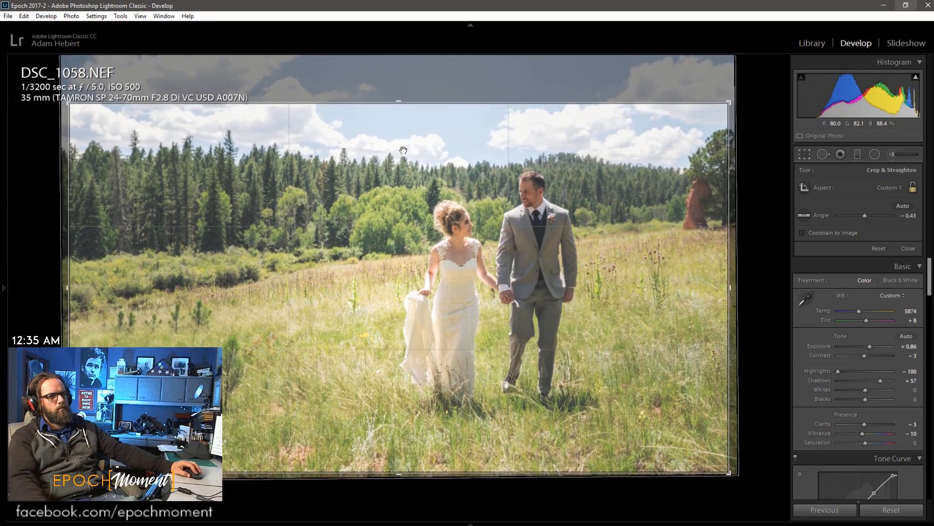
{"action": "left_click_drag", "start_coordinate": [399, 472], "coordinate": [399, 456]}
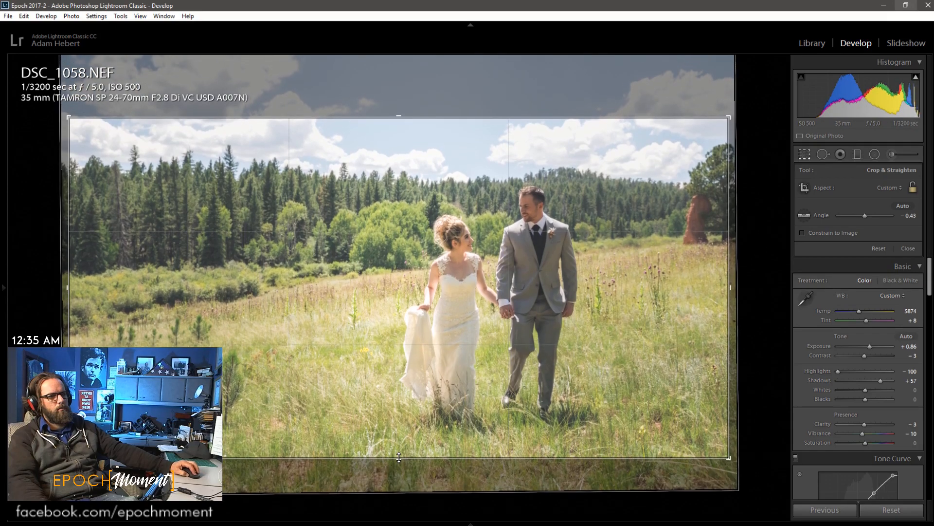
{"action": "left_click_drag", "start_coordinate": [740, 288], "coordinate": [741, 282]}
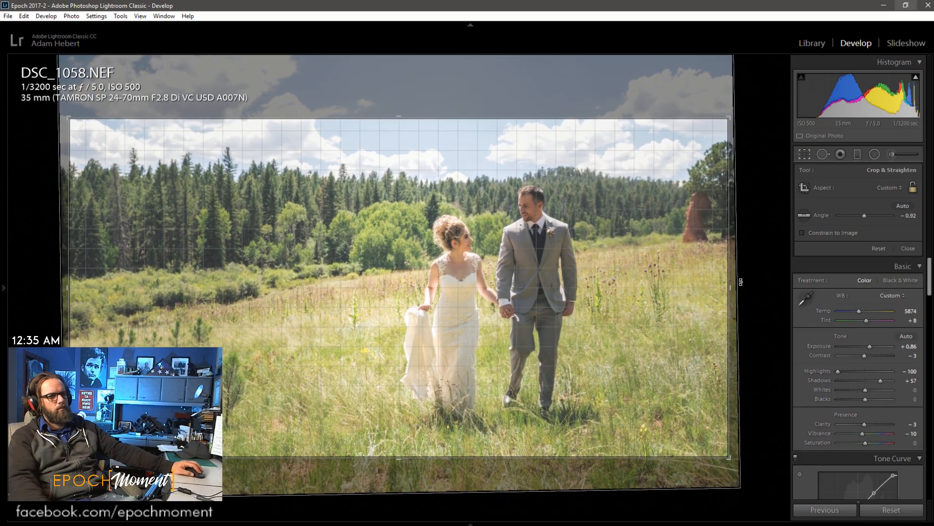
{"action": "left_click", "coordinate": [906, 249]}
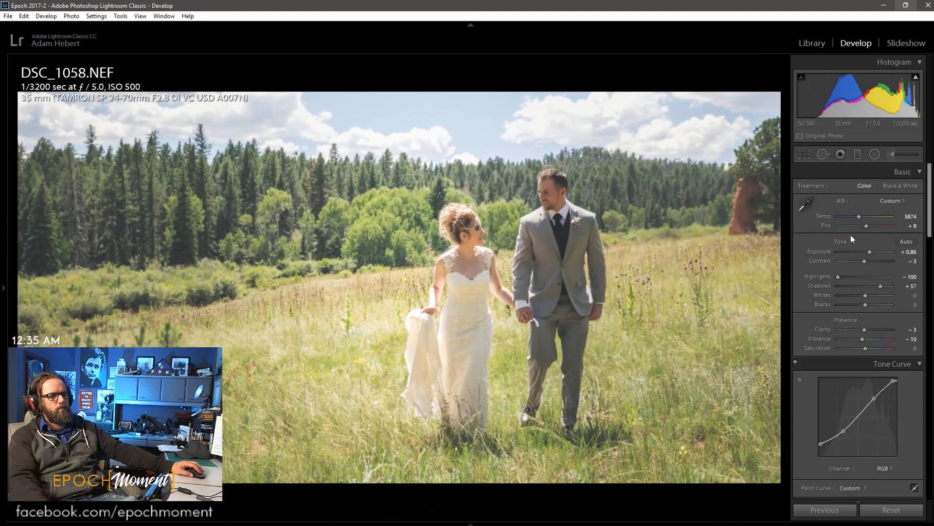
- Set Contrast to +17 and shift the existing radial filter onto the couple, with its Highlights at -84, Shadows 44 and Whites 21
{"action": "left_click_drag", "start_coordinate": [866, 262], "coordinate": [872, 260]}
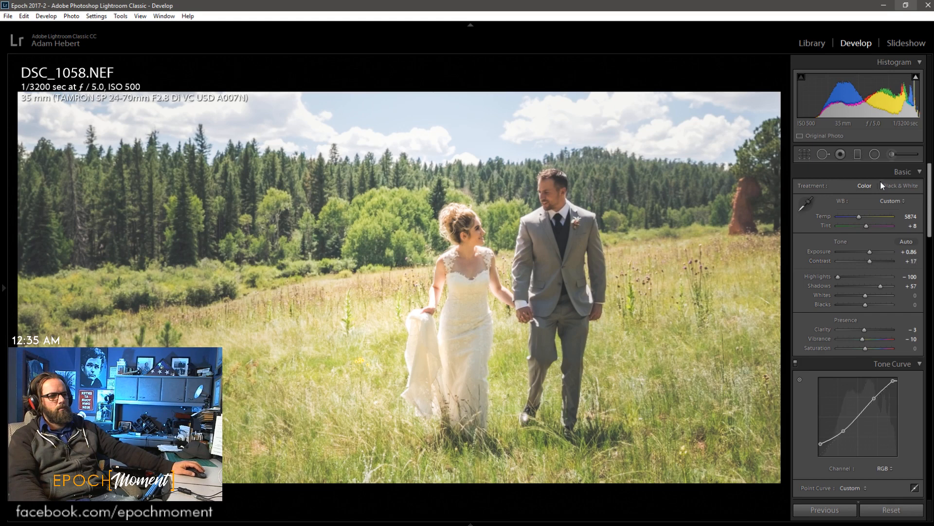
{"action": "key", "text": "shift+m"}
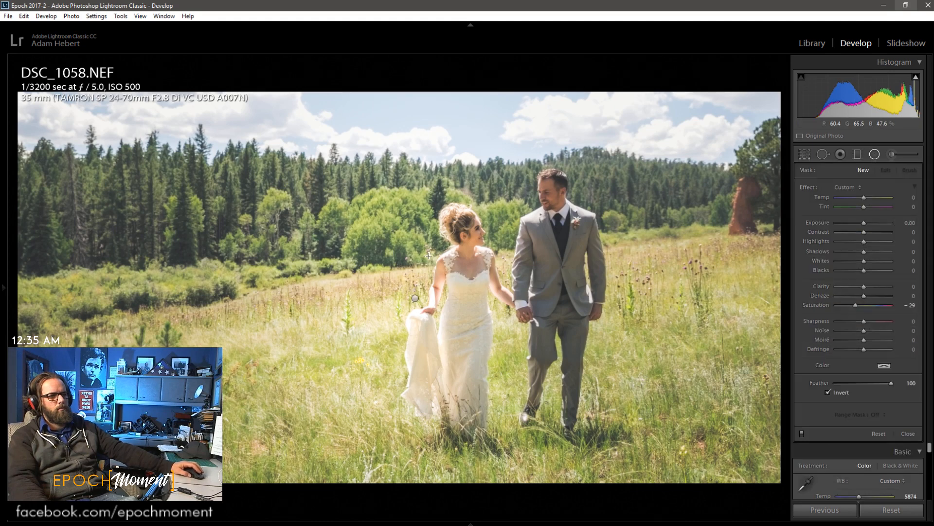
{"action": "left_click", "coordinate": [416, 298]}
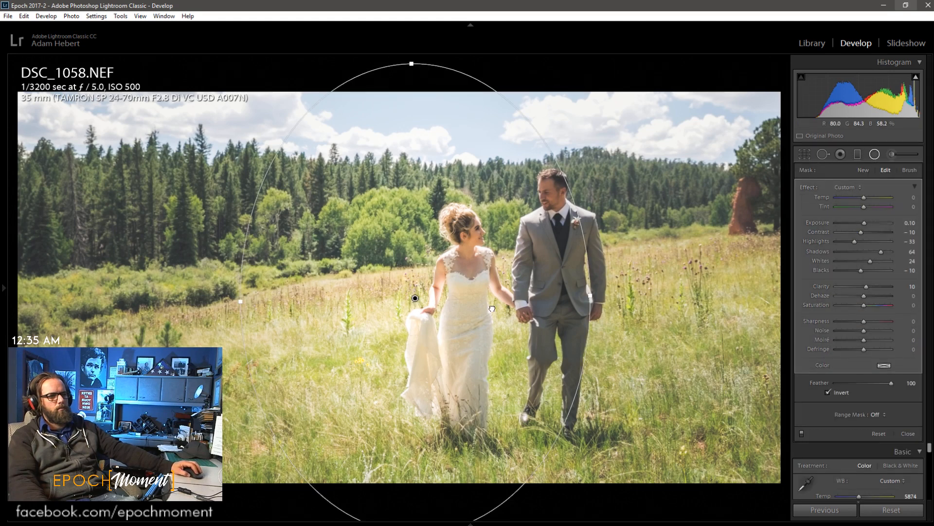
{"action": "left_click_drag", "start_coordinate": [425, 334], "coordinate": [505, 300]}
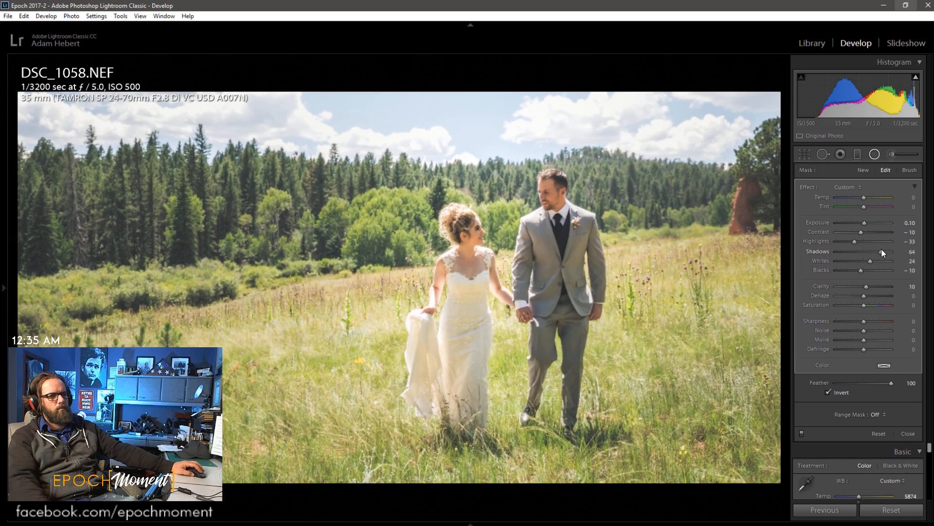
{"action": "left_click_drag", "start_coordinate": [881, 251], "coordinate": [852, 241]}
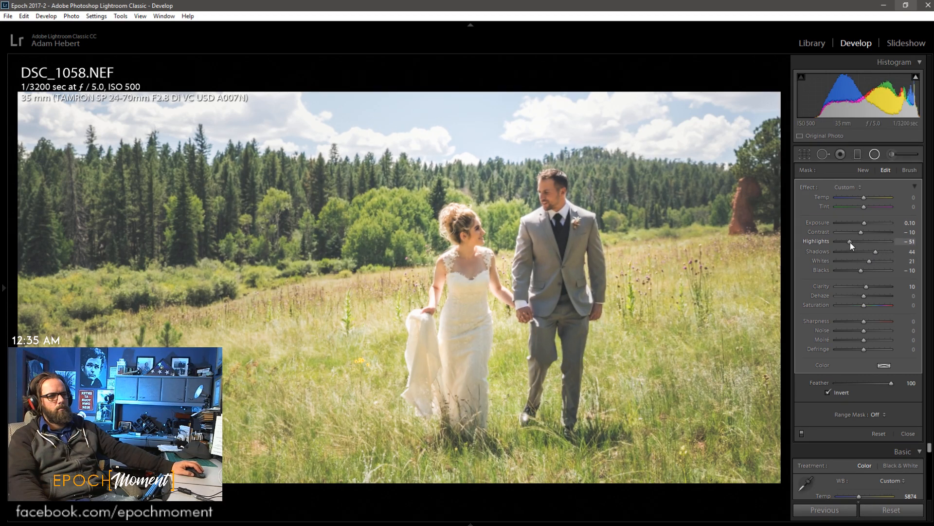
{"action": "left_click_drag", "start_coordinate": [851, 242], "coordinate": [842, 243]}
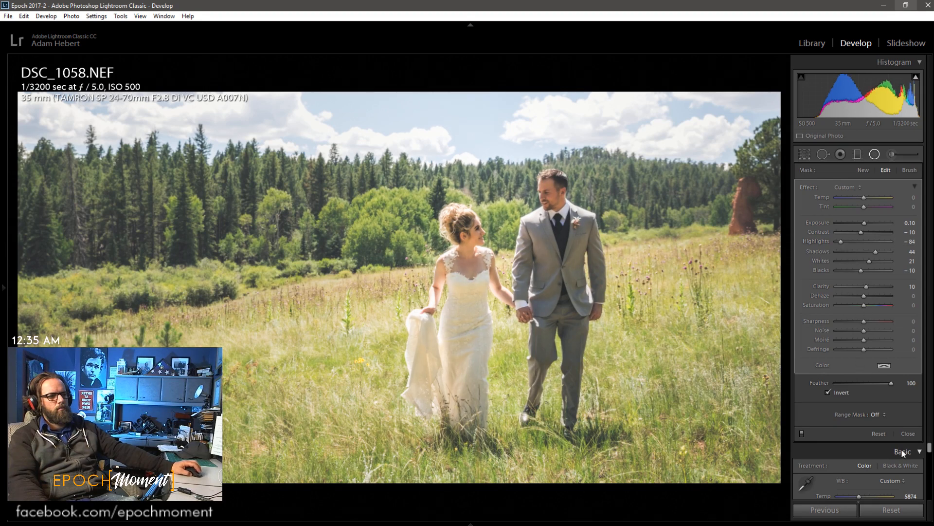
{"action": "left_click", "coordinate": [908, 435]}
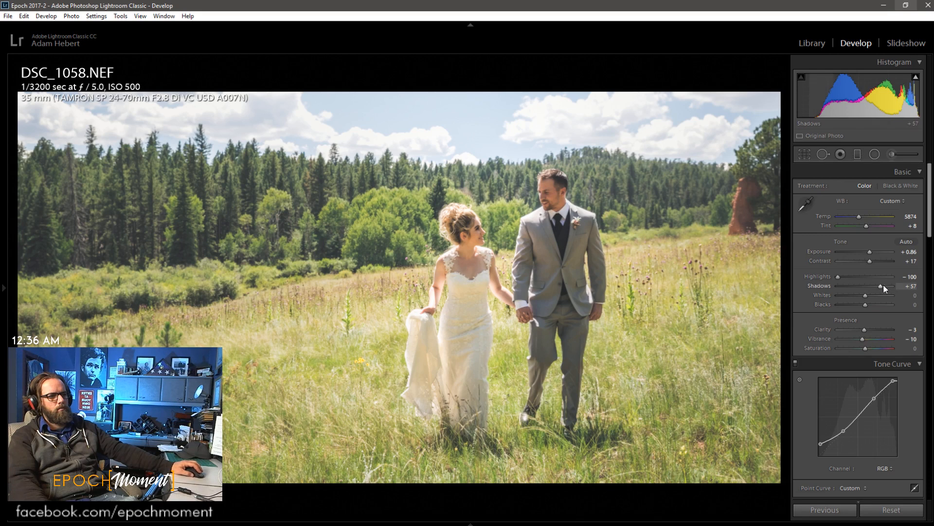
- Set Clarity +5, Blacks -10 and Shadows +48, and brighten the skin with Red luminance +23 and Orange luminance +16
{"action": "left_click_drag", "start_coordinate": [864, 329], "coordinate": [860, 304]}
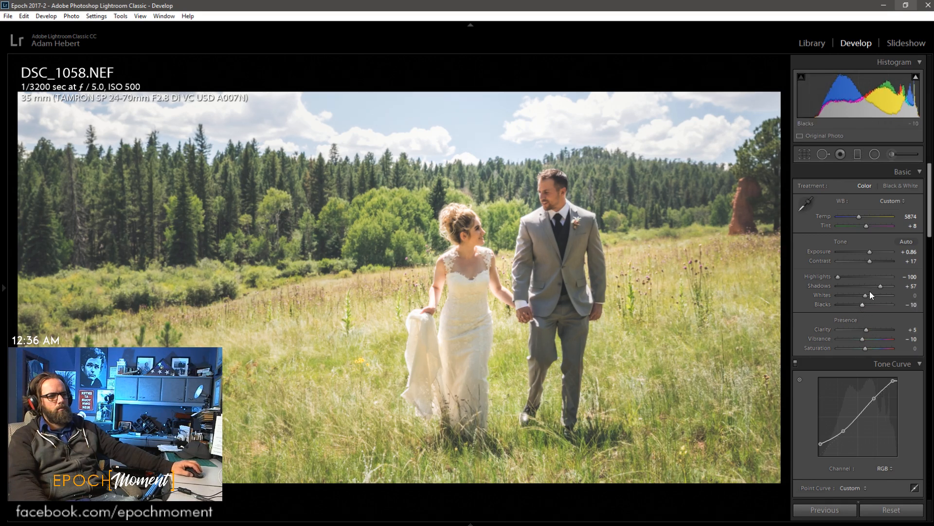
{"action": "left_click_drag", "start_coordinate": [876, 287], "coordinate": [874, 286]}
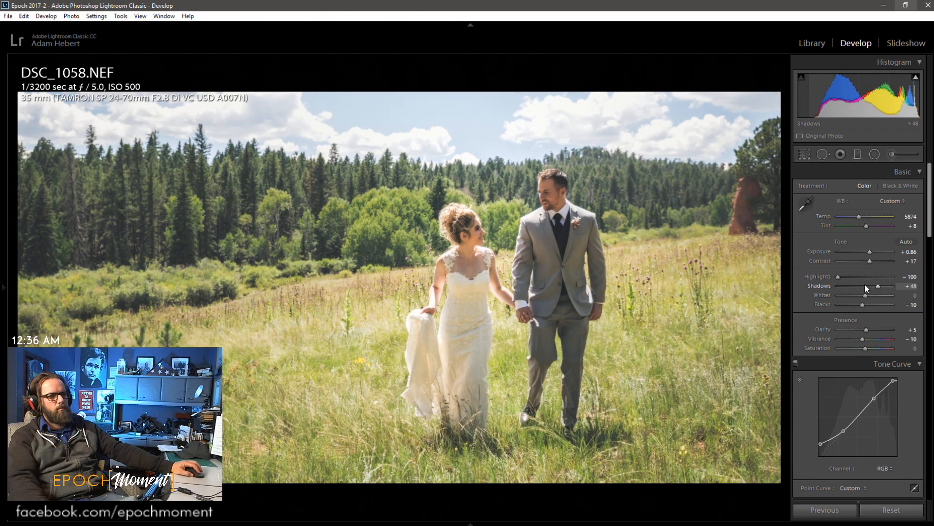
{"action": "left_click", "coordinate": [490, 238]}
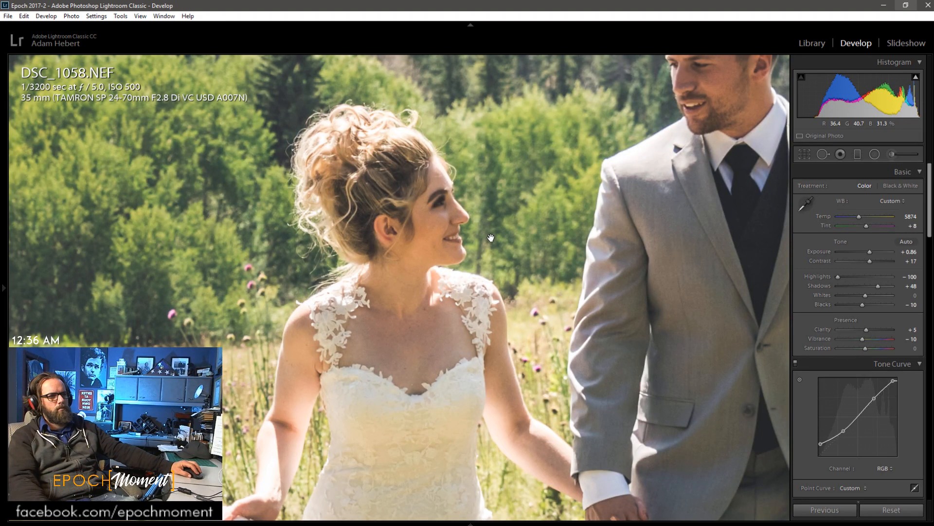
{"action": "scroll", "coordinate": [821, 371], "scroll_direction": "down", "scroll_amount": 5}
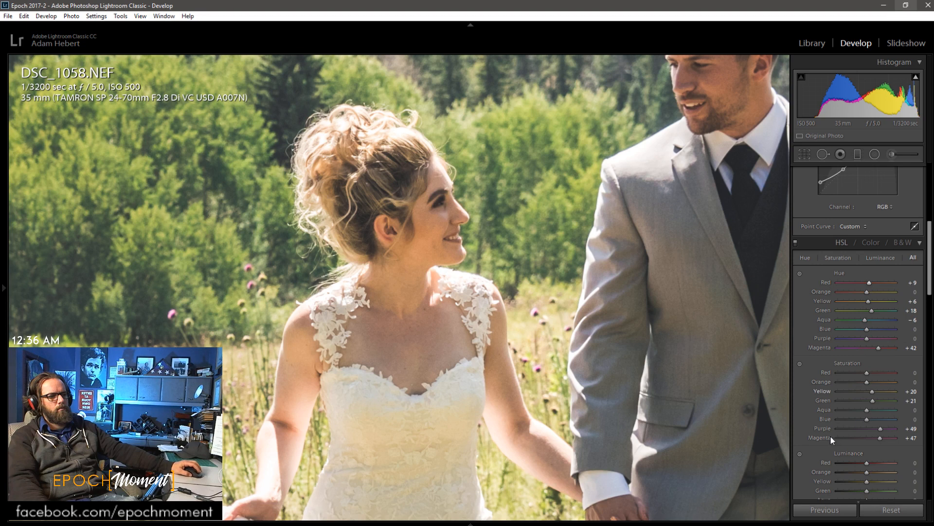
{"action": "left_click_drag", "start_coordinate": [869, 463], "coordinate": [872, 470]}
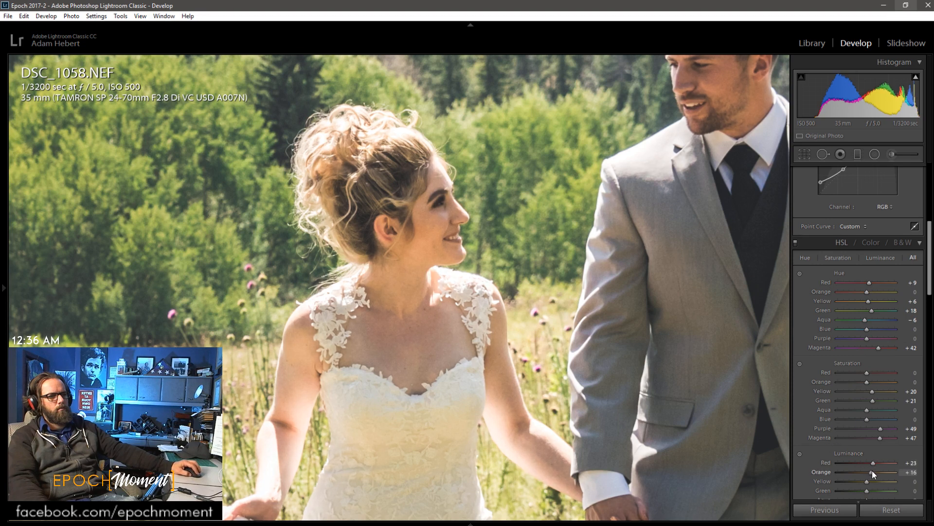
{"action": "left_click", "coordinate": [527, 348]}
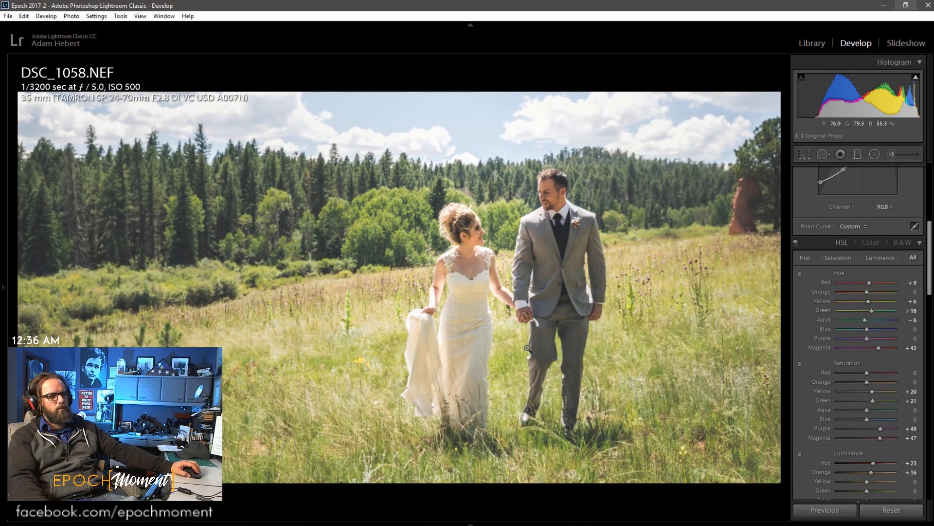
- Replace DSC_1058.NEF's edits with the develop settings of the neighbouring photo DSC_1057.NEF
{"action": "key", "text": "Left"}
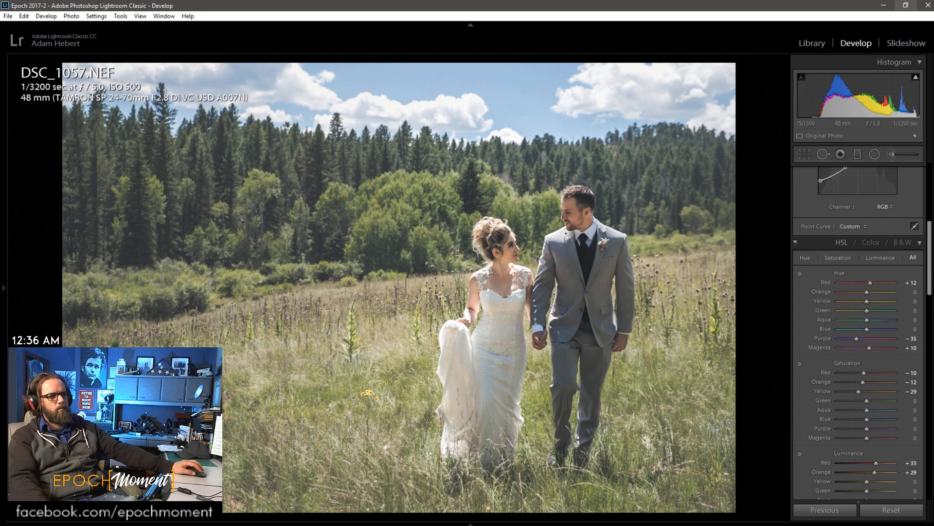
{"action": "key", "text": "Right"}
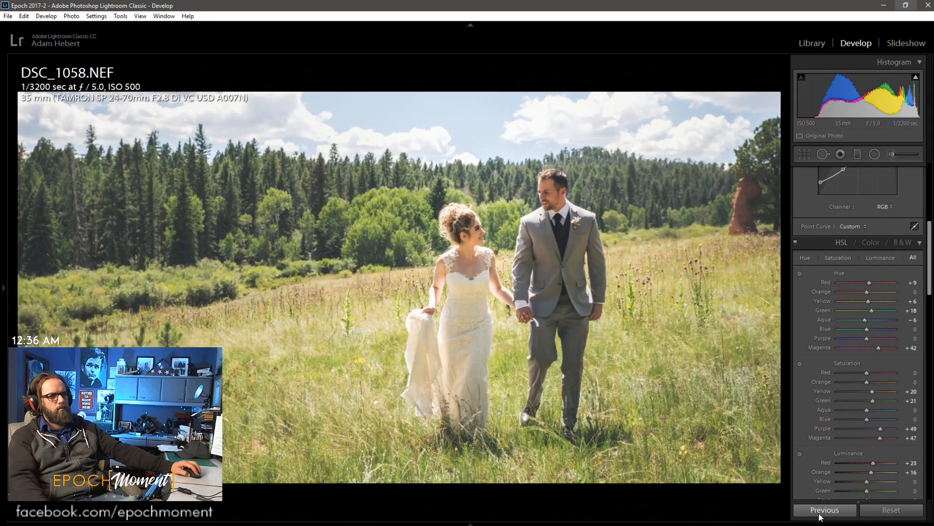
{"action": "left_click", "coordinate": [820, 514]}
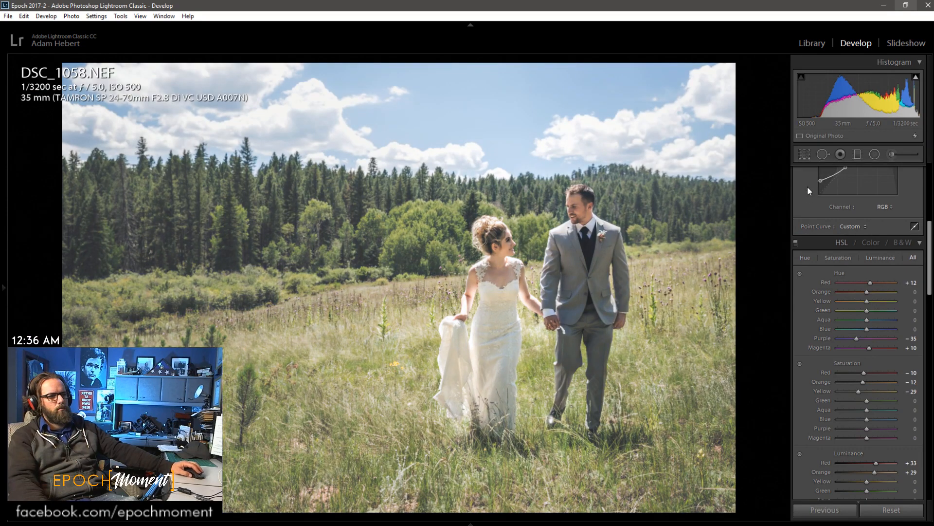
- Crop DSC_1058.NEF to a wider format by trimming sky and foreground grass, extend it to include the red rock, and rotate to -0.50
{"action": "left_click", "coordinate": [805, 156]}
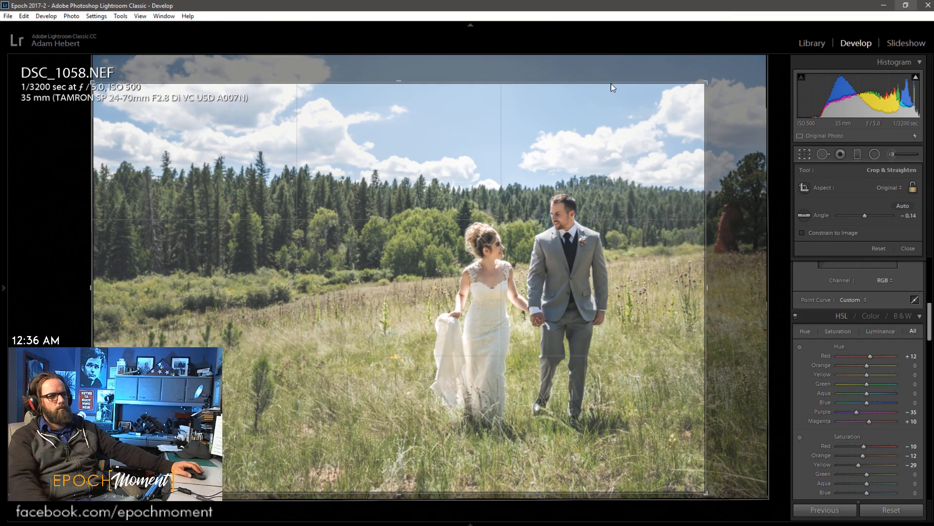
{"action": "left_click_drag", "start_coordinate": [613, 85], "coordinate": [612, 118]}
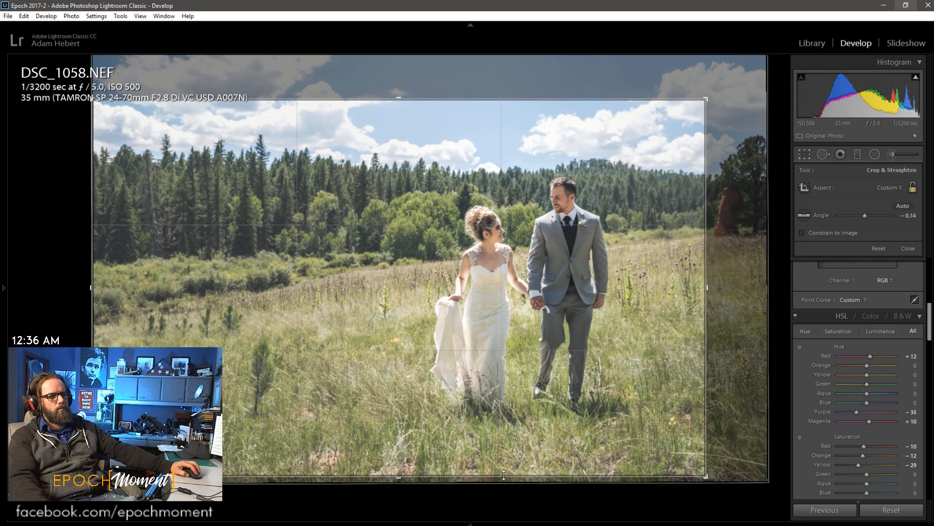
{"action": "left_click_drag", "start_coordinate": [503, 475], "coordinate": [503, 446]}
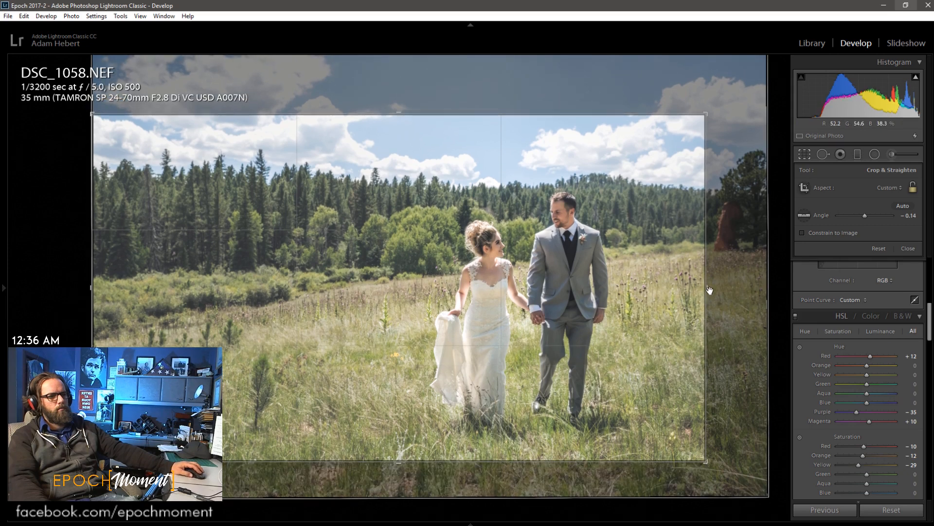
{"action": "left_click_drag", "start_coordinate": [707, 289], "coordinate": [758, 281]}
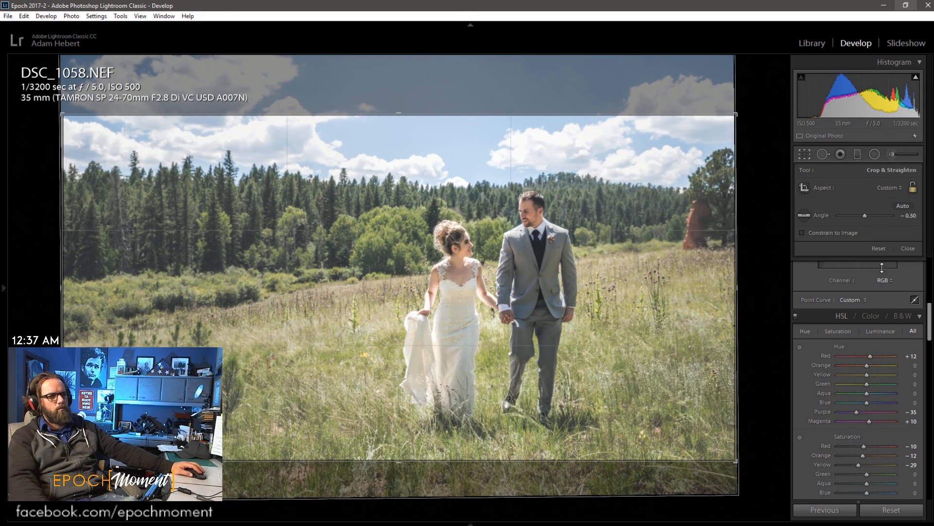
{"action": "left_click", "coordinate": [907, 249]}
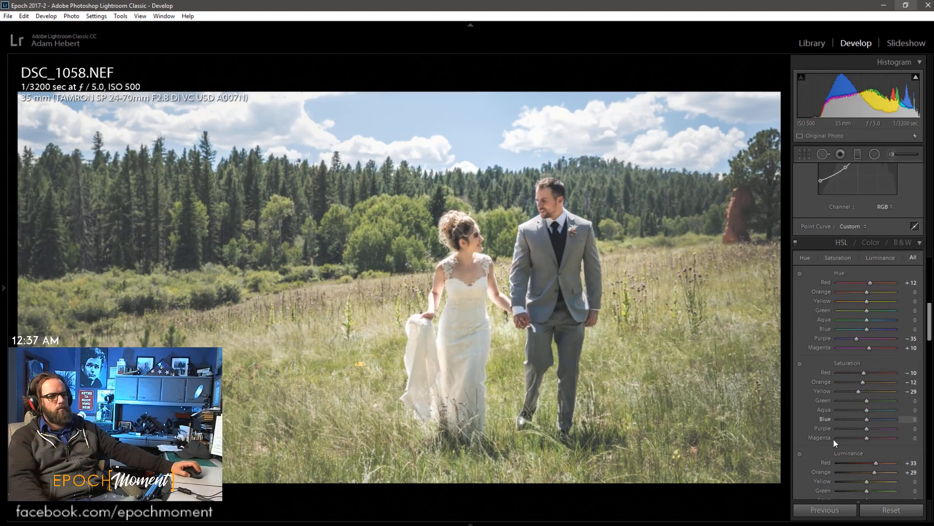
- Refine DSC_1058.NEF's basic tone with Shadows +64 and Blacks -12, and warm the white balance to a temperature of 5784
{"action": "scroll", "coordinate": [834, 439], "scroll_direction": "down", "scroll_amount": 3}
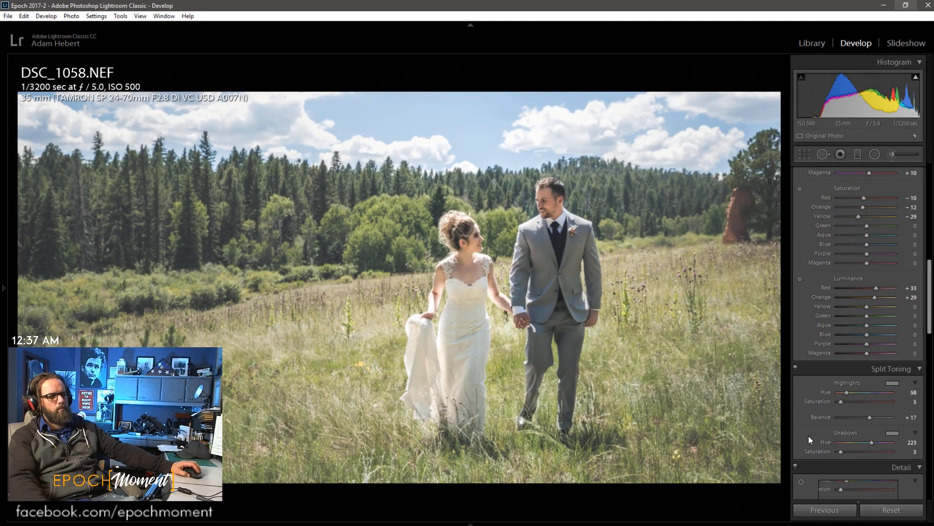
{"action": "scroll", "coordinate": [808, 435], "scroll_direction": "down", "scroll_amount": 5}
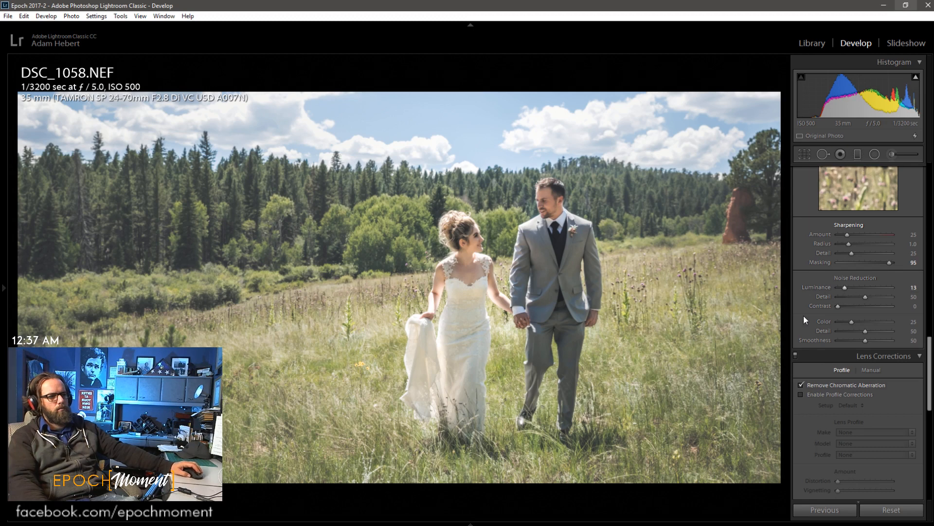
{"action": "scroll", "coordinate": [801, 302], "scroll_direction": "up", "scroll_amount": 5}
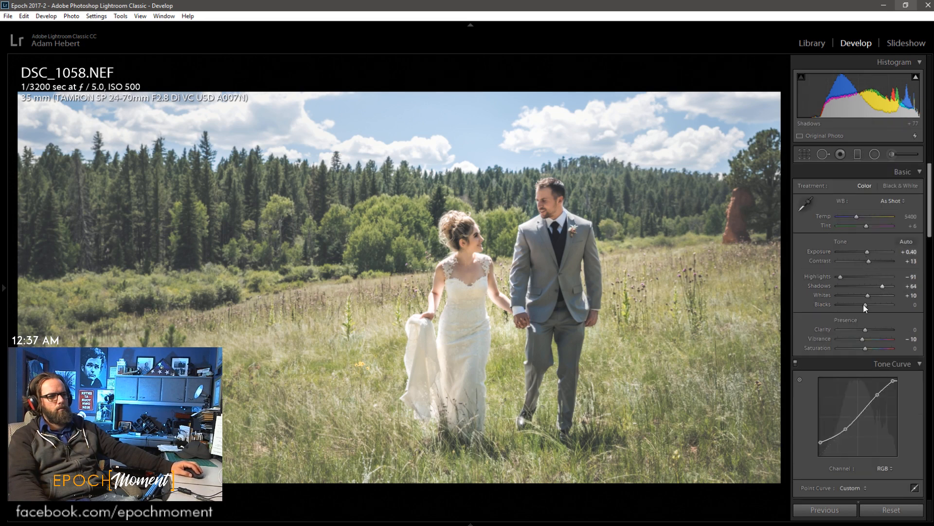
{"action": "left_click_drag", "start_coordinate": [863, 305], "coordinate": [863, 304]}
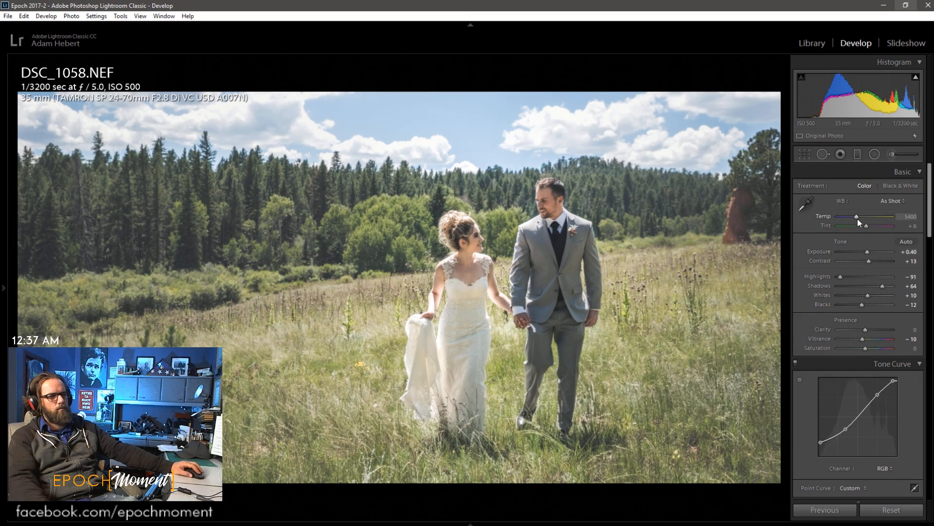
{"action": "left_click_drag", "start_coordinate": [857, 218], "coordinate": [860, 219]}
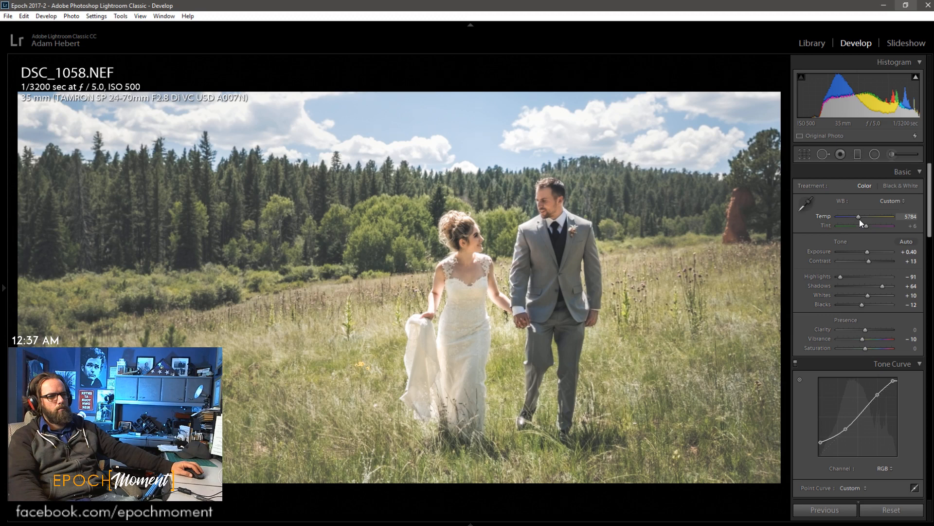
- Enrich the meadow colors with Yellow saturation +11, Green saturation +28, Yellow hue -9 and Green hue +9
{"action": "scroll", "coordinate": [823, 353], "scroll_direction": "down", "scroll_amount": 5}
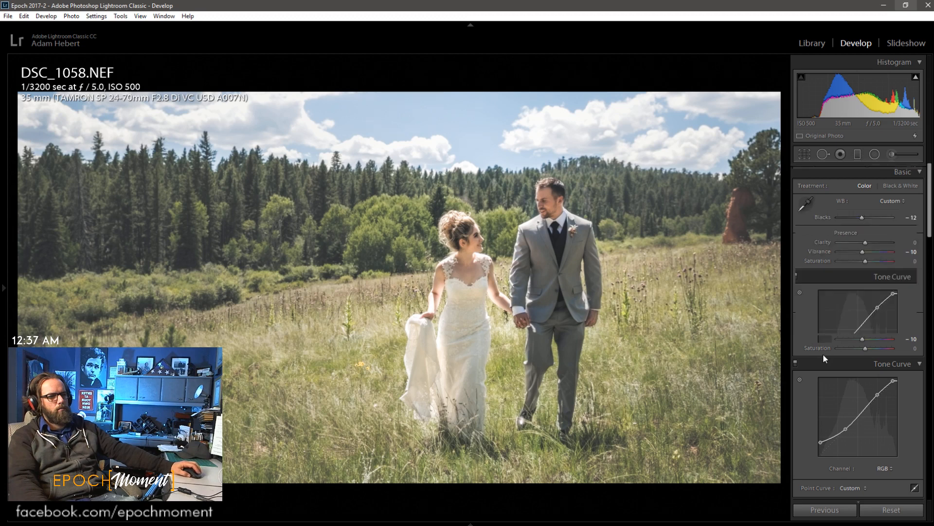
{"action": "left_click_drag", "start_coordinate": [860, 477], "coordinate": [874, 489]}
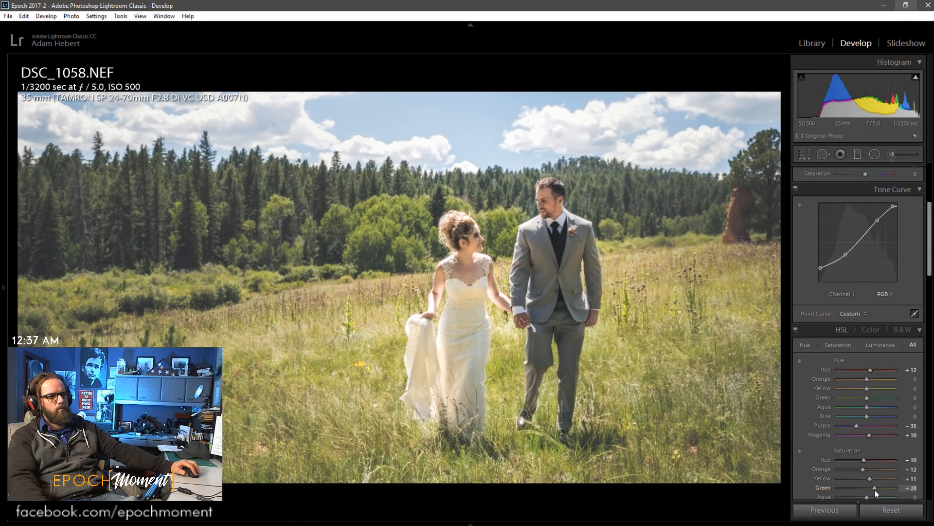
{"action": "scroll", "coordinate": [827, 440], "scroll_direction": "down", "scroll_amount": 3}
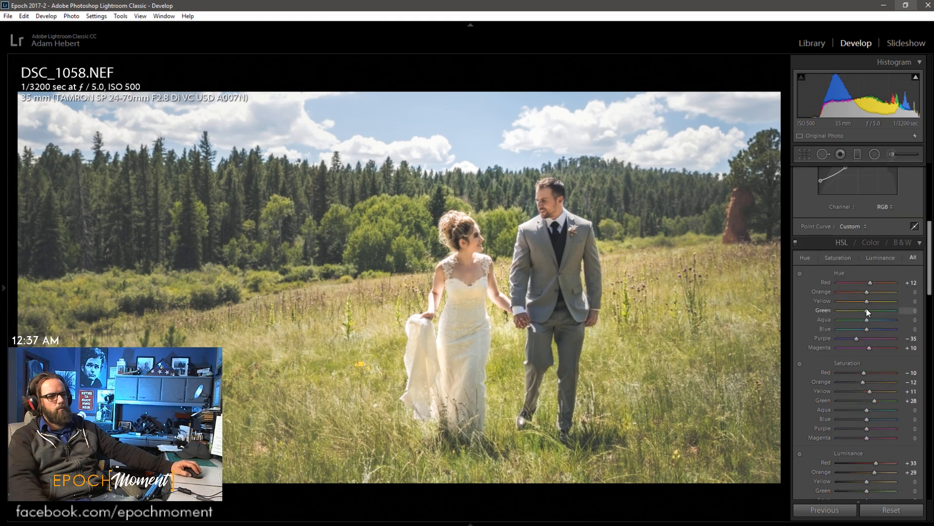
{"action": "left_click_drag", "start_coordinate": [881, 312], "coordinate": [864, 301]}
{"action": "left_click", "coordinate": [869, 312]}
{"action": "left_click", "coordinate": [868, 322]}
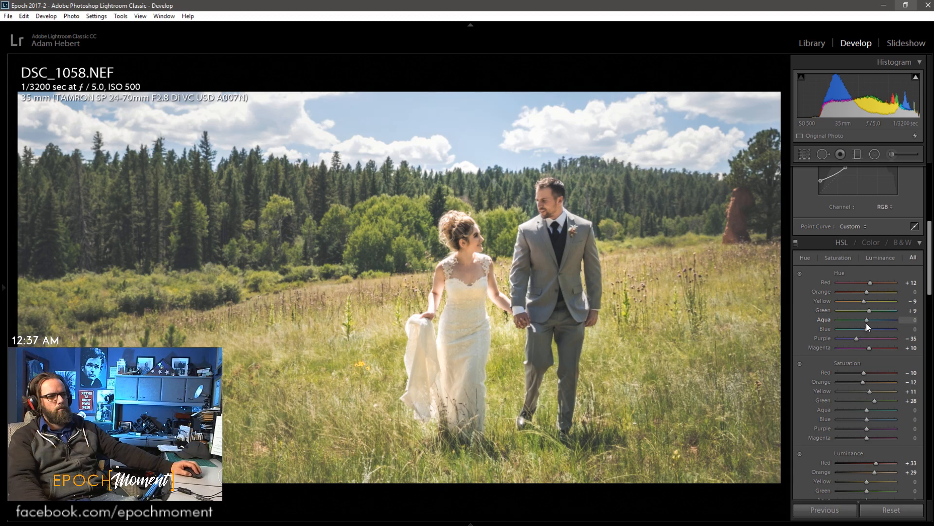
{"action": "double_click", "coordinate": [866, 321]}
- Deepen the sky with Aqua saturation +21, Blue saturation +44 and Blue luminance -4, and inspect the couple up close
{"action": "scroll", "coordinate": [869, 336], "scroll_direction": "down", "scroll_amount": 3}
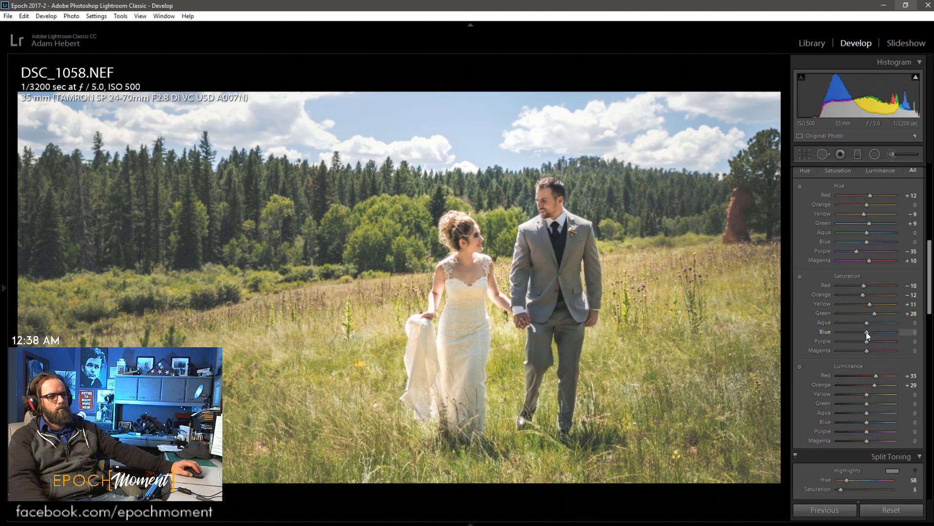
{"action": "mouse_move", "coordinate": [866, 332]}
{"action": "left_mouse_down"}
{"action": "mouse_move", "coordinate": [878, 334]}
{"action": "mouse_move", "coordinate": [872, 326]}
{"action": "left_mouse_up"}
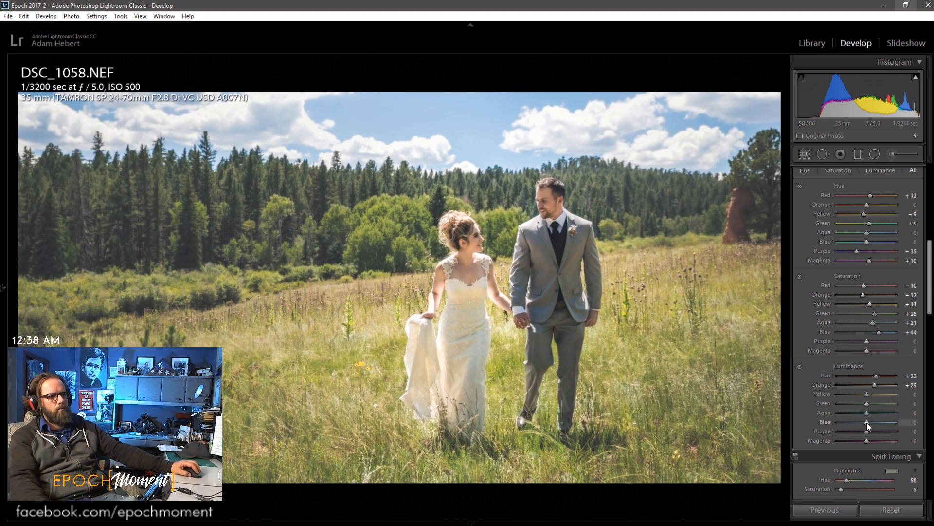
{"action": "left_click_drag", "start_coordinate": [866, 423], "coordinate": [865, 422]}
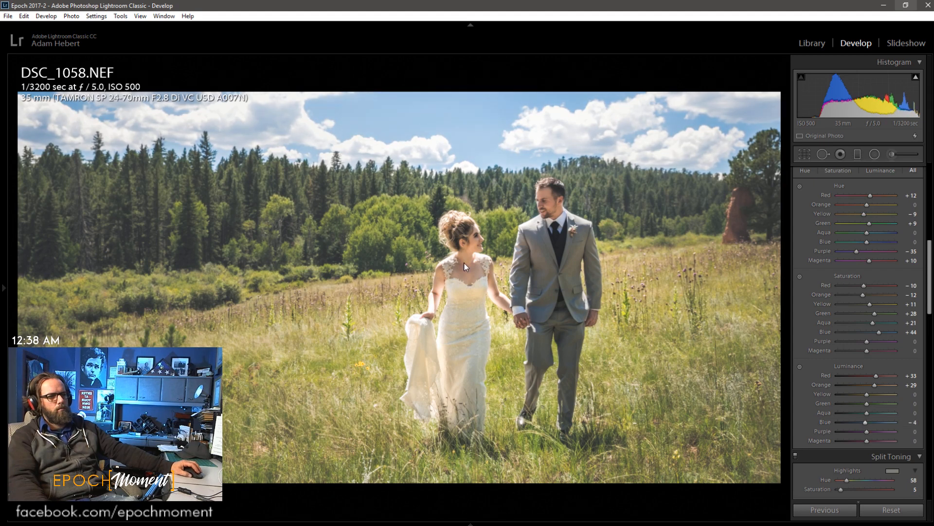
{"action": "left_click", "coordinate": [481, 232]}
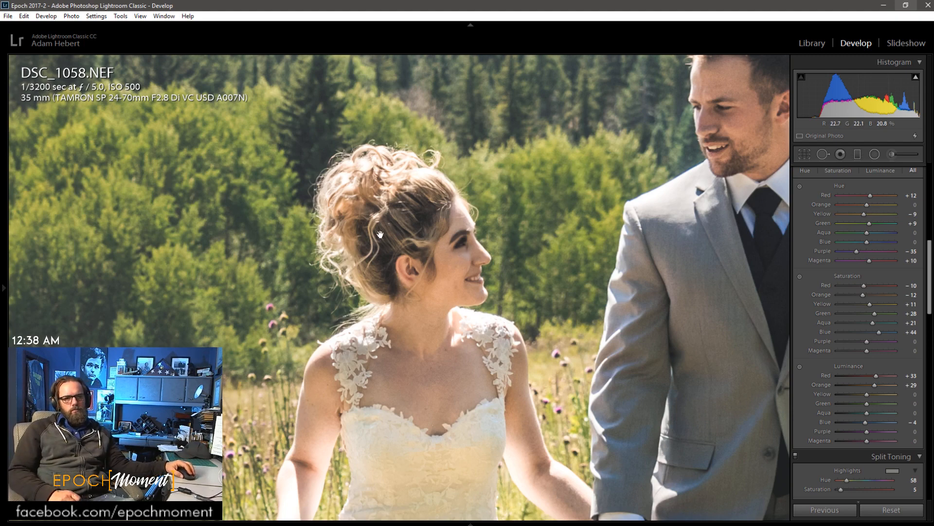
{"action": "left_click", "coordinate": [446, 254]}
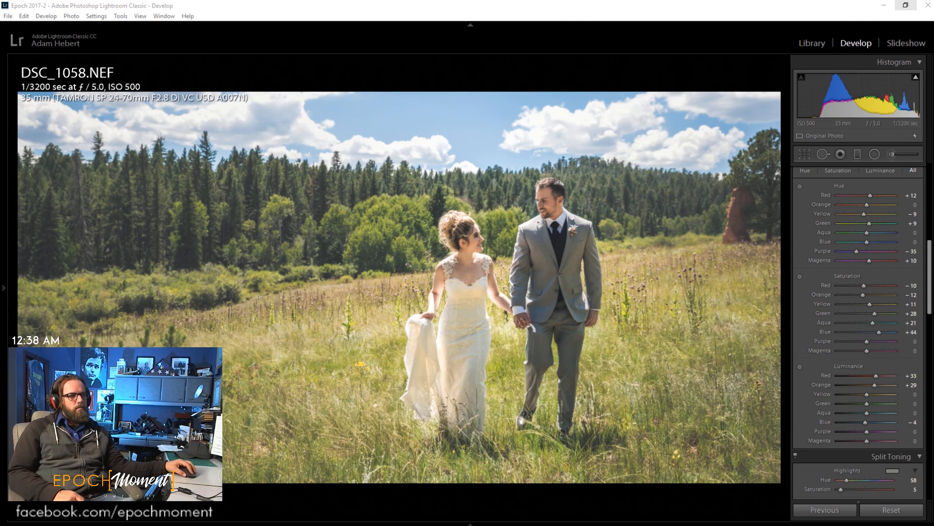
{"action": "left_click", "coordinate": [607, 374]}
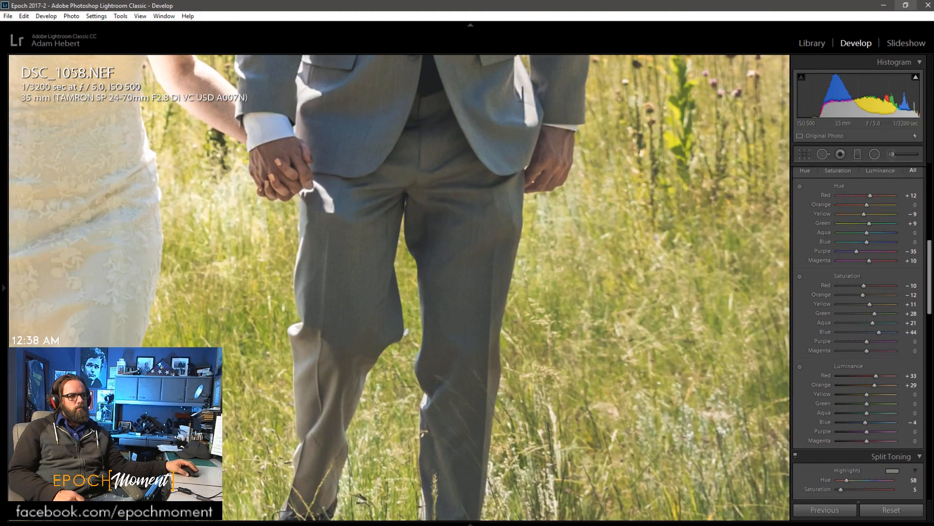
- On DSC_1057.NEF, set Blue luminance to -26 and the saturation of Yellow to +4, Green +20, Aqua +25 and Blue +40
{"action": "key", "text": "Left"}
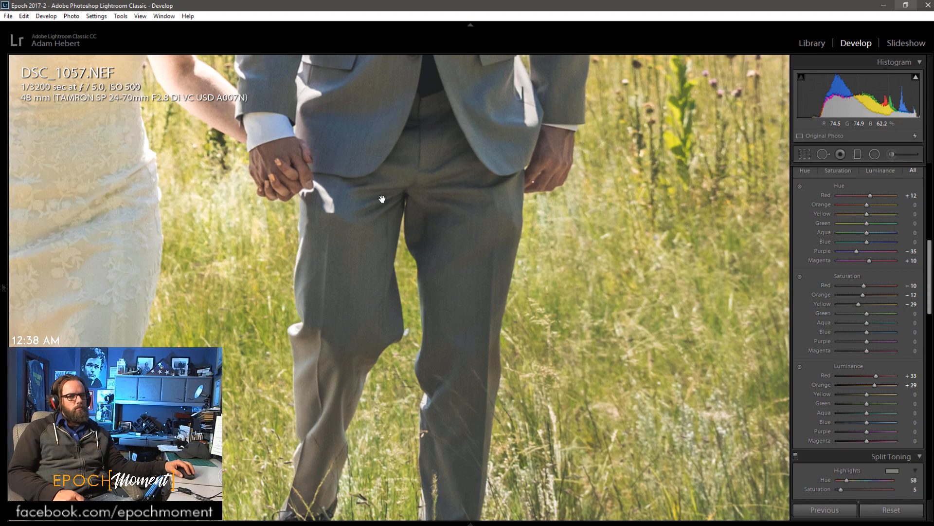
{"action": "key", "text": "Left"}
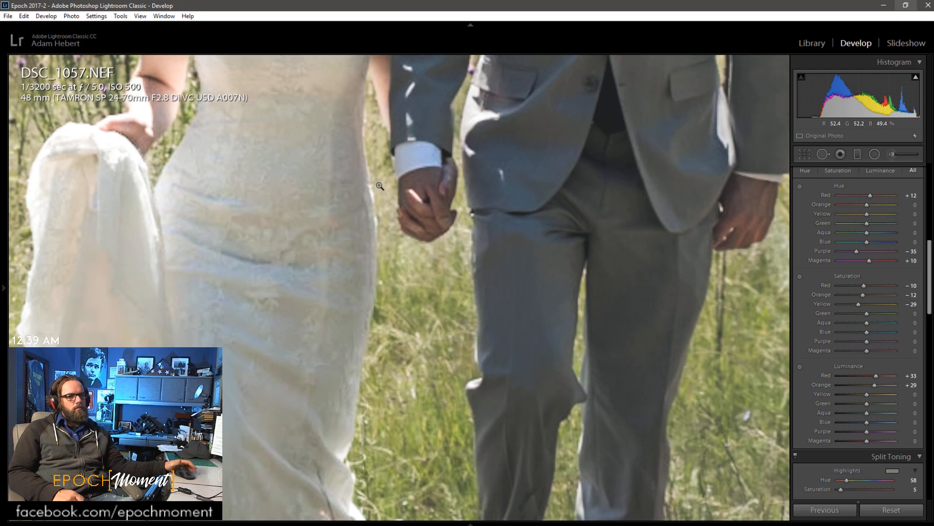
{"action": "left_click", "coordinate": [365, 181]}
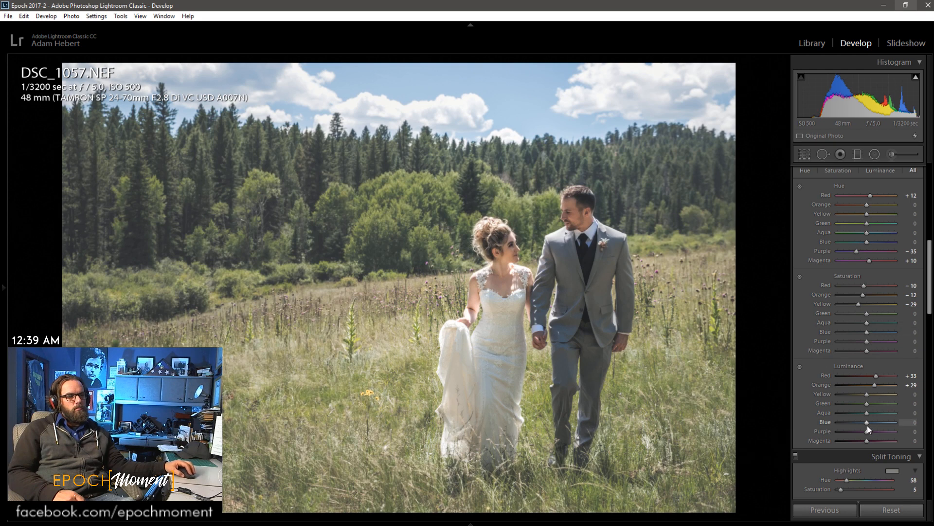
{"action": "left_click_drag", "start_coordinate": [868, 424], "coordinate": [860, 423]}
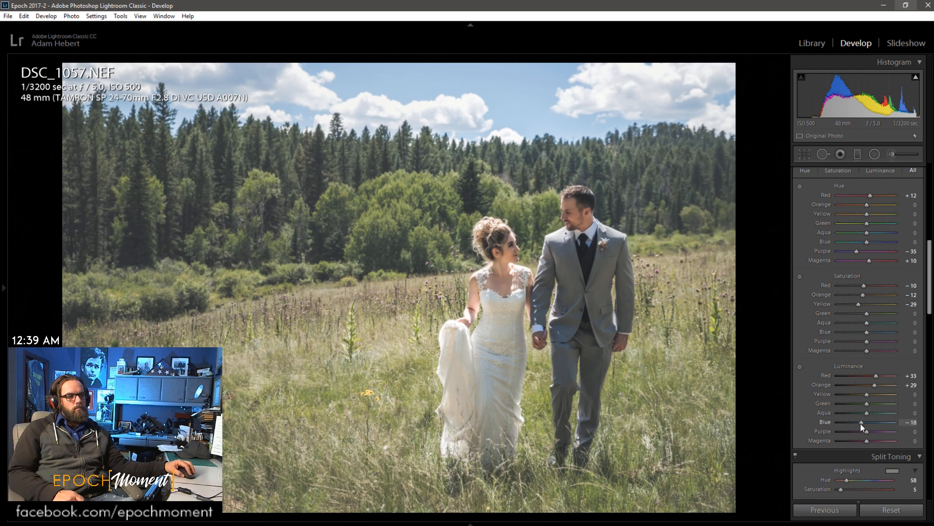
{"action": "left_click_drag", "start_coordinate": [871, 327], "coordinate": [868, 305]}
{"action": "left_click", "coordinate": [874, 322]}
{"action": "left_click", "coordinate": [873, 313]}
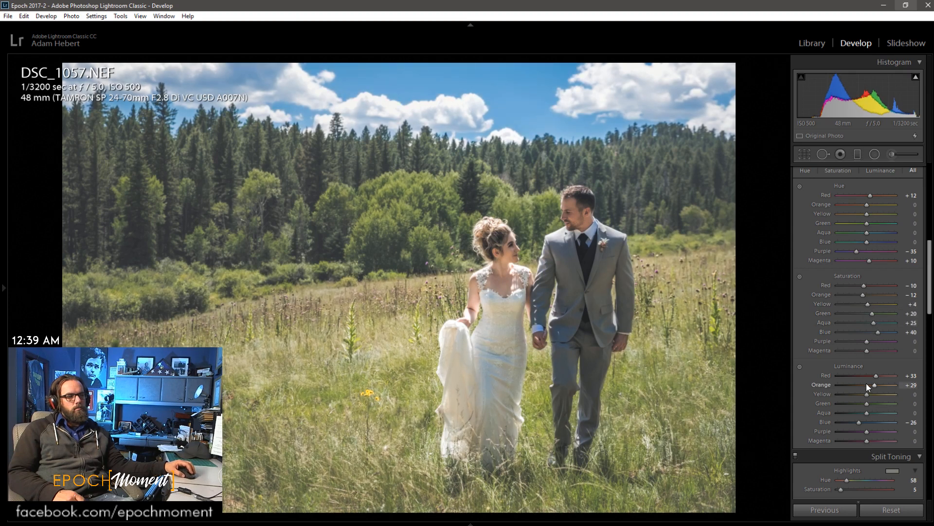
- Set DSC_1057.NEF's Yellow luminance to +4, Orange luminance to +25 and Orange saturation to -1
{"action": "left_click_drag", "start_coordinate": [866, 392], "coordinate": [867, 395]}
{"action": "left_click_drag", "start_coordinate": [874, 385], "coordinate": [874, 386]}
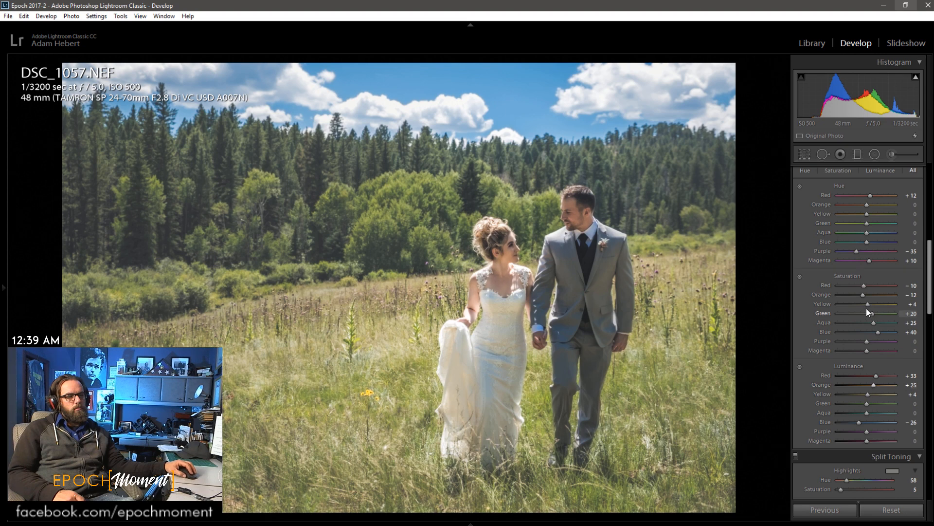
{"action": "left_click_drag", "start_coordinate": [866, 297], "coordinate": [870, 298]}
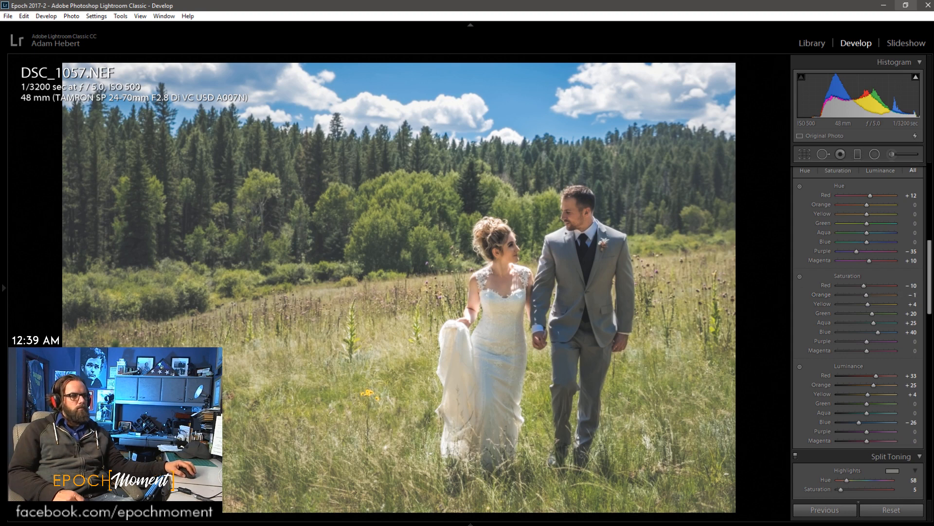
- Apply the develop settings of DSC_1057.NEF to DSC_1059.NEF and reduce its Shadows to +59
{"action": "key", "text": "Right"}
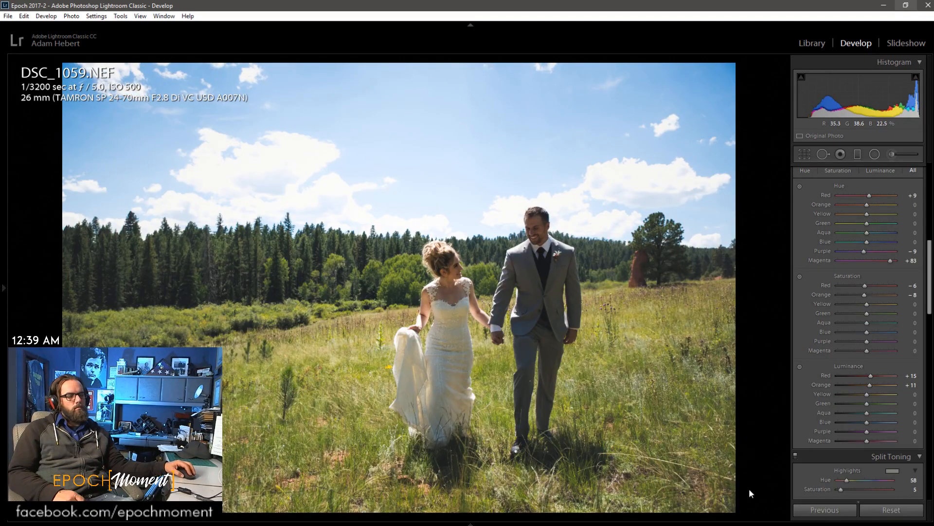
{"action": "left_click", "coordinate": [818, 510]}
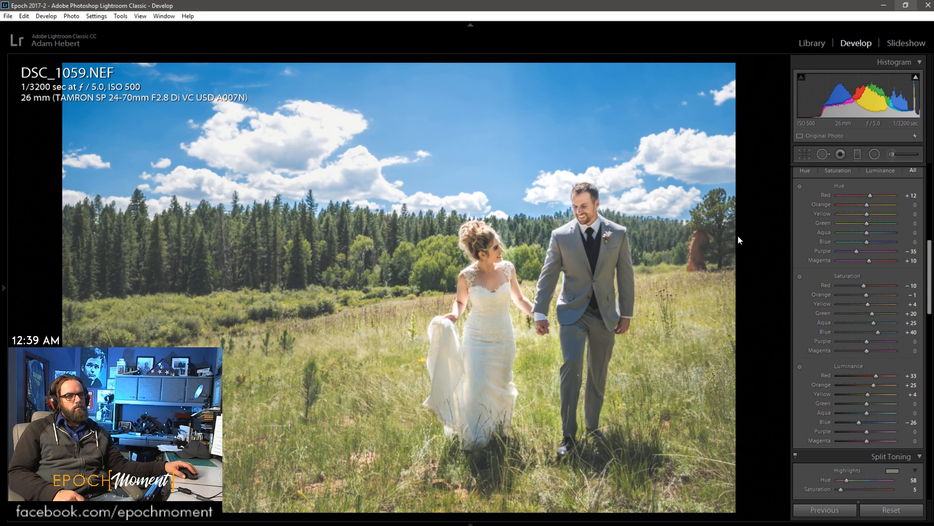
{"action": "scroll", "coordinate": [793, 327], "scroll_direction": "up", "scroll_amount": 5}
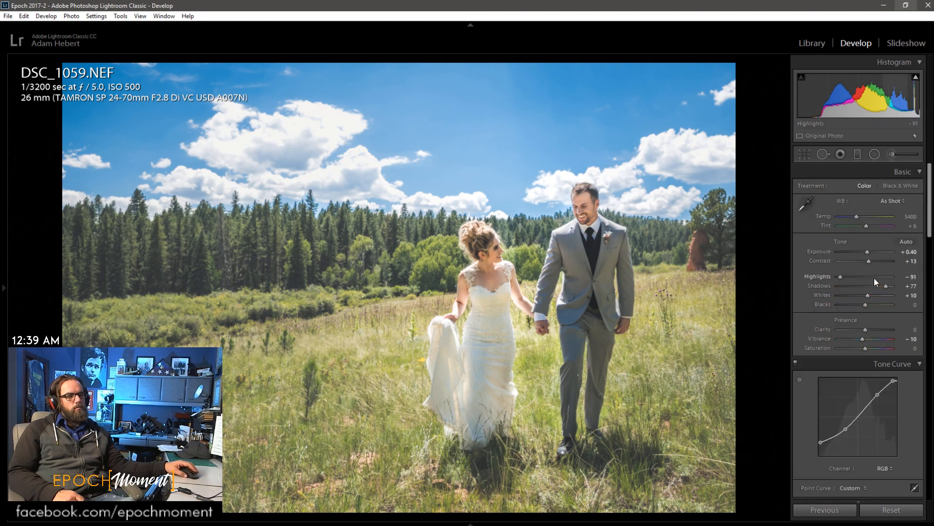
{"action": "left_click_drag", "start_coordinate": [880, 287], "coordinate": [881, 287]}
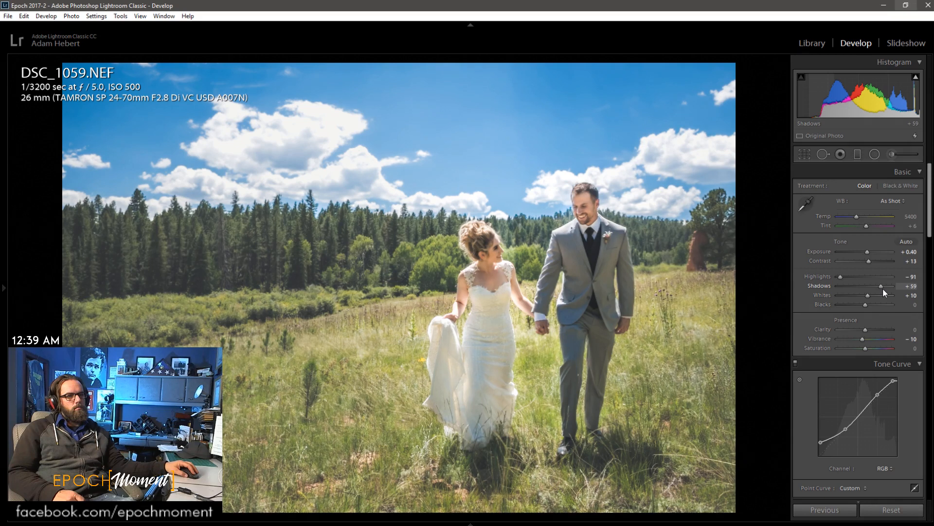
- Convert DSC_1059.NEF to black and white, set Whites +32, Blacks -41 and Exposure +0.51, and lower the Contrast
{"action": "scroll", "coordinate": [813, 382], "scroll_direction": "down", "scroll_amount": 2}
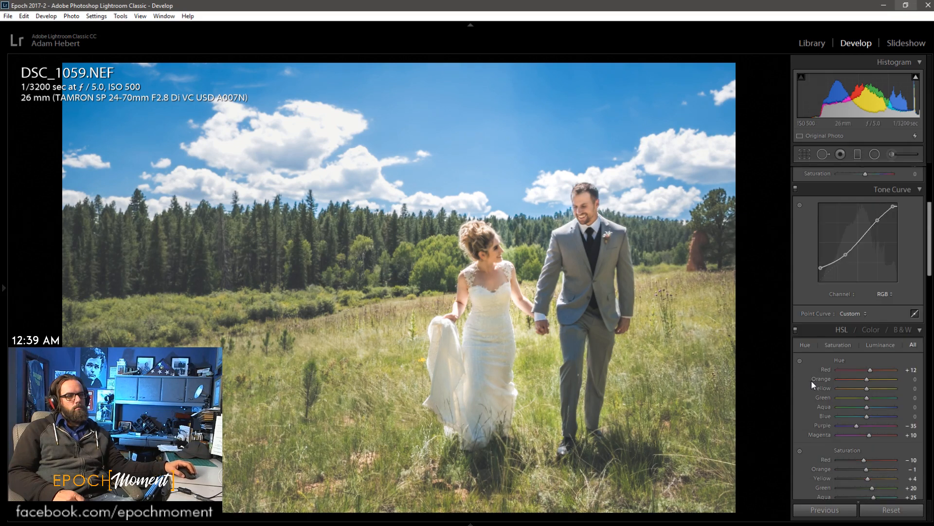
{"action": "scroll", "coordinate": [811, 380], "scroll_direction": "up", "scroll_amount": 2}
{"action": "left_click", "coordinate": [895, 186]}
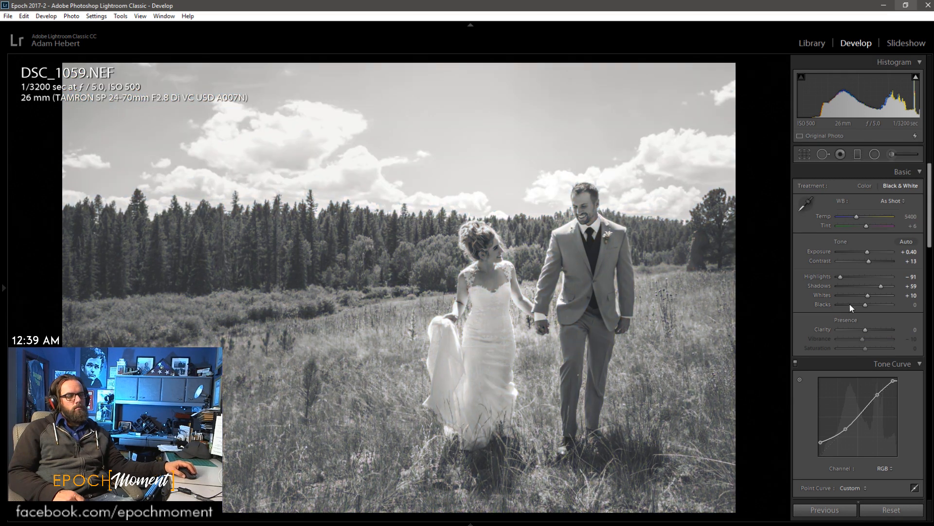
{"action": "mouse_move", "coordinate": [867, 303]}
{"action": "left_mouse_down"}
{"action": "mouse_move", "coordinate": [855, 304]}
{"action": "mouse_move", "coordinate": [874, 298]}
{"action": "left_mouse_up"}
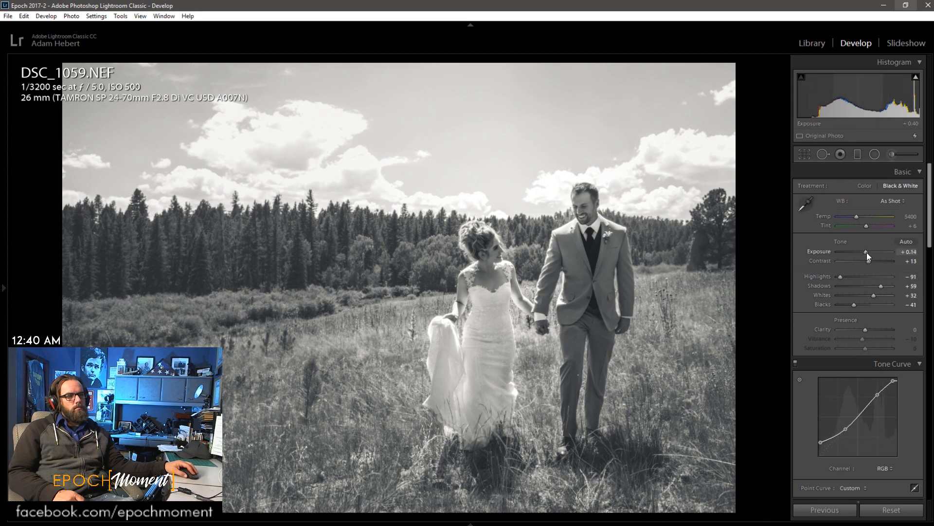
{"action": "left_click_drag", "start_coordinate": [867, 252], "coordinate": [865, 252]}
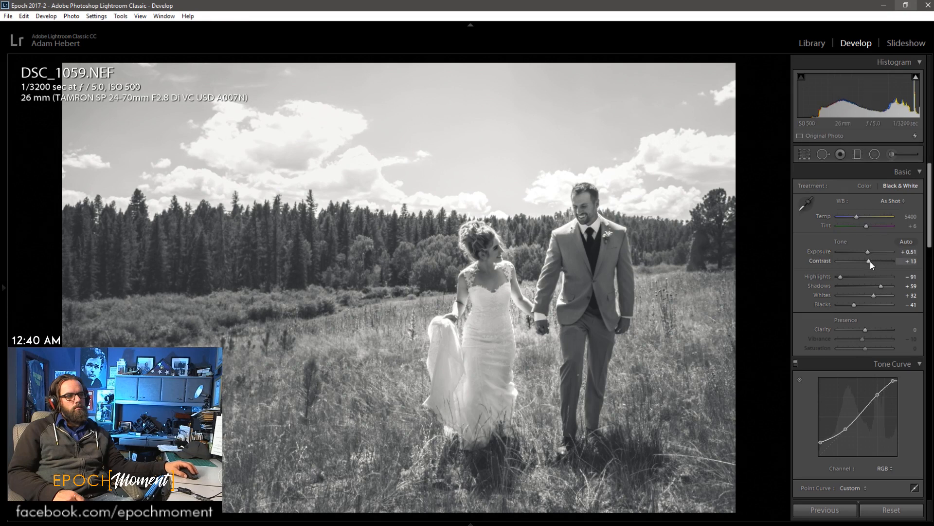
{"action": "left_click_drag", "start_coordinate": [870, 261], "coordinate": [864, 261]}
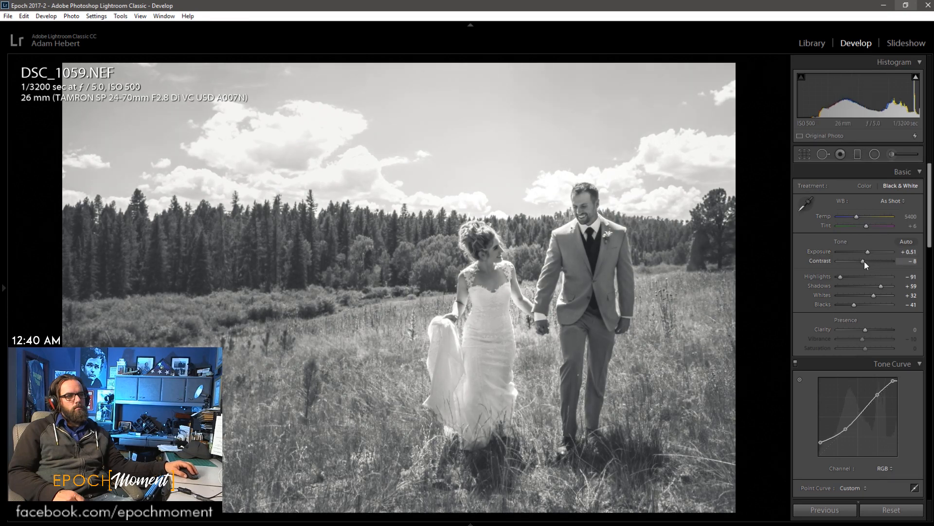
{"action": "left_click_drag", "start_coordinate": [864, 262], "coordinate": [866, 261]}
- Adjust the black-and-white mix to Red -3, Orange -9 and Yellow -18
{"action": "scroll", "coordinate": [857, 279], "scroll_direction": "down", "scroll_amount": 10}
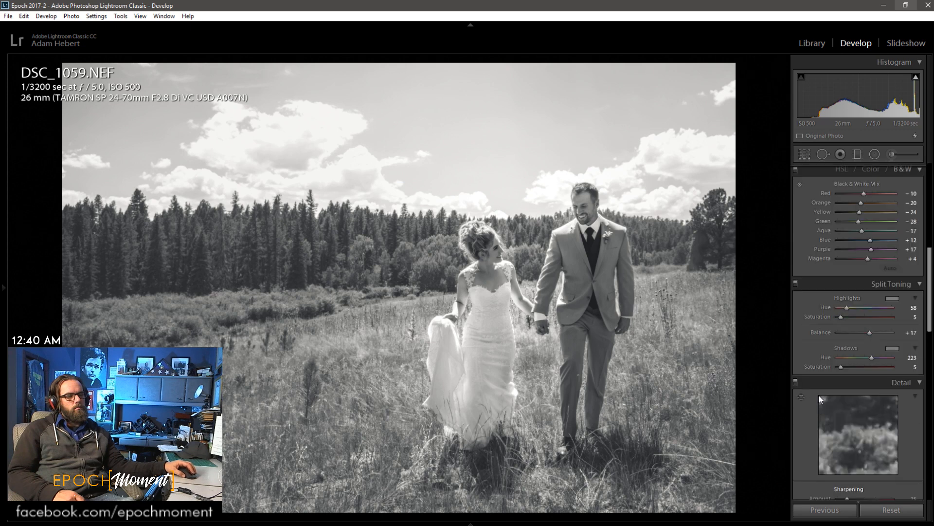
{"action": "scroll", "coordinate": [818, 394], "scroll_direction": "down", "scroll_amount": 3}
{"action": "scroll", "coordinate": [827, 370], "scroll_direction": "up", "scroll_amount": 5}
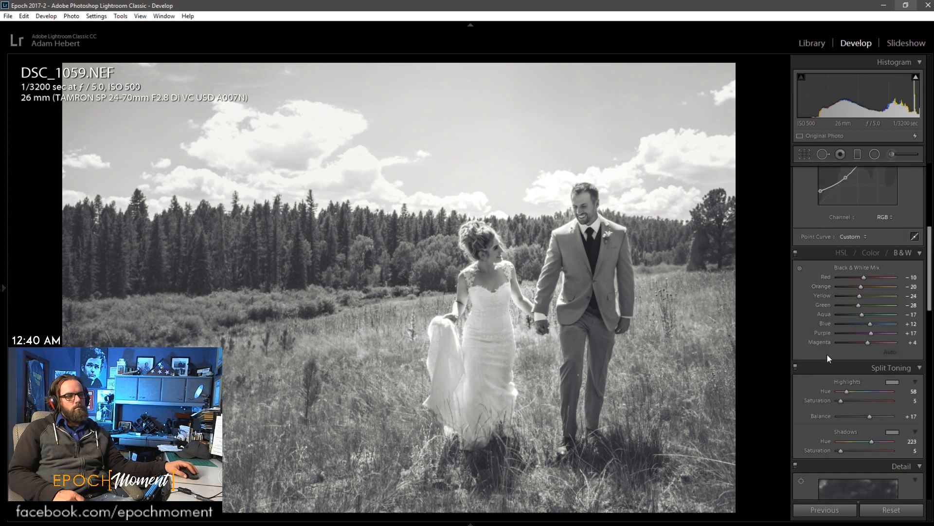
{"action": "scroll", "coordinate": [829, 358], "scroll_direction": "down", "scroll_amount": 2}
{"action": "scroll", "coordinate": [819, 373], "scroll_direction": "up", "scroll_amount": 2}
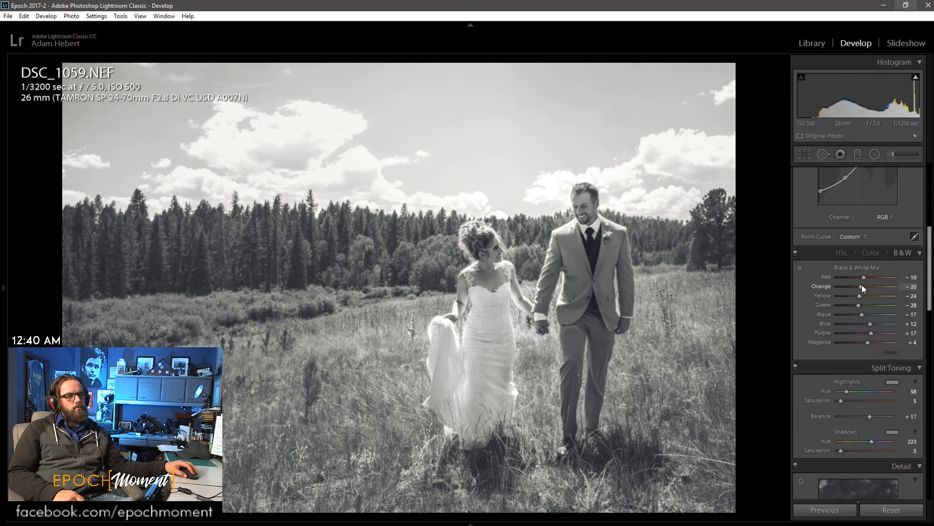
{"action": "left_click_drag", "start_coordinate": [863, 286], "coordinate": [861, 297]}
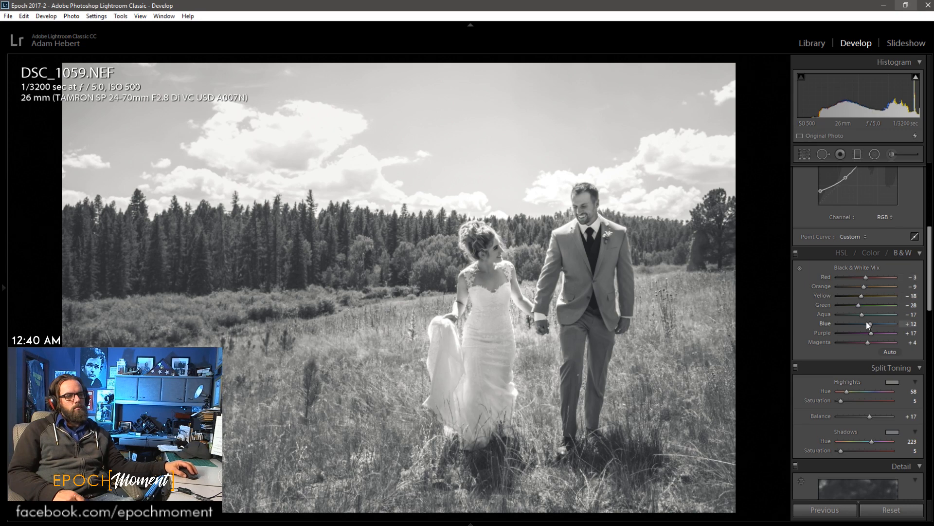
- Set the black-and-white mix of DSC_1059.NEF to Aqua -38 and Blue -3
{"action": "left_click_drag", "start_coordinate": [870, 324], "coordinate": [861, 322]}
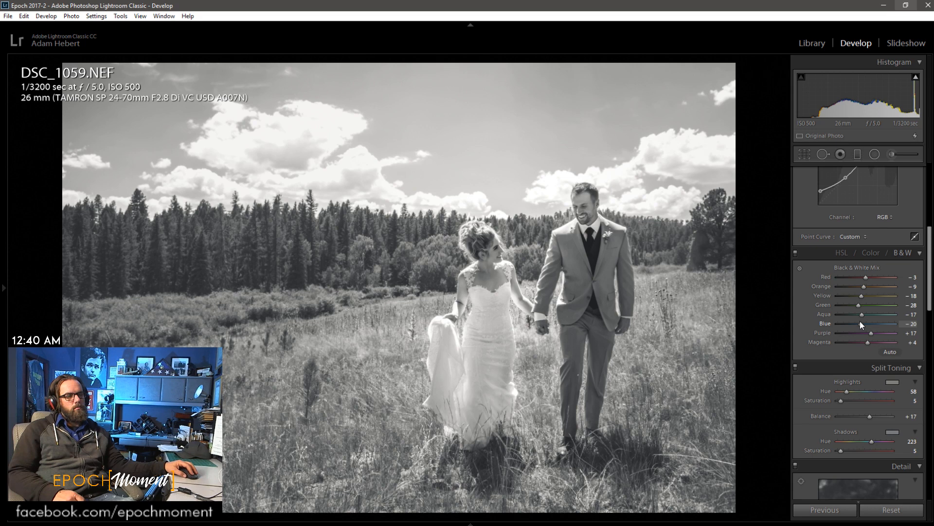
{"action": "mouse_move", "coordinate": [863, 314]}
{"action": "left_mouse_down"}
{"action": "mouse_move", "coordinate": [875, 317]}
{"action": "mouse_move", "coordinate": [857, 316]}
{"action": "left_mouse_up"}
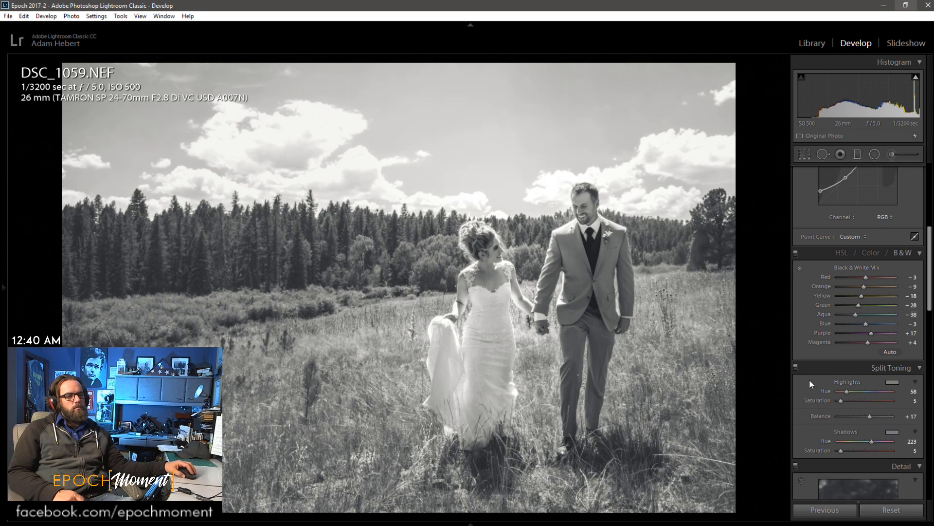
- Turn off Split Toning for DSC_1059.NEF and set the Blacks to -55
{"action": "left_click", "coordinate": [796, 368]}
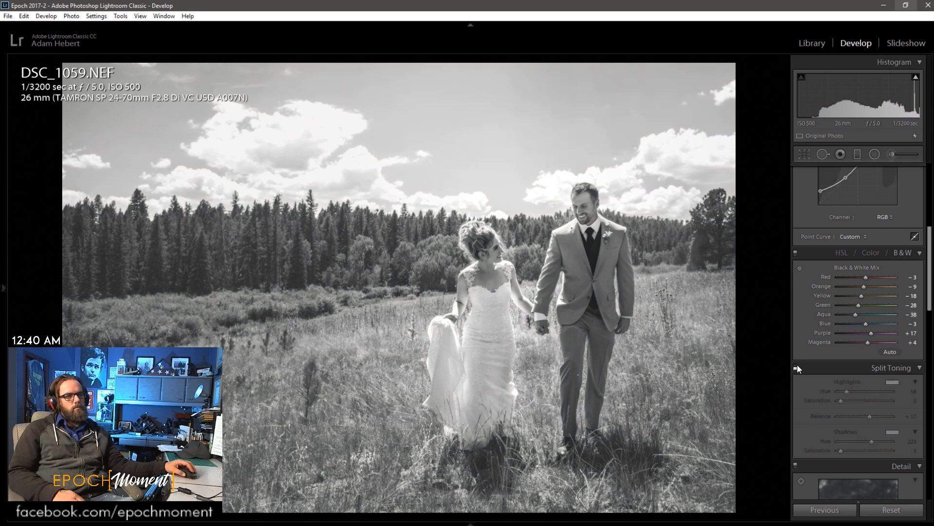
{"action": "scroll", "coordinate": [818, 292], "scroll_direction": "up", "scroll_amount": 5}
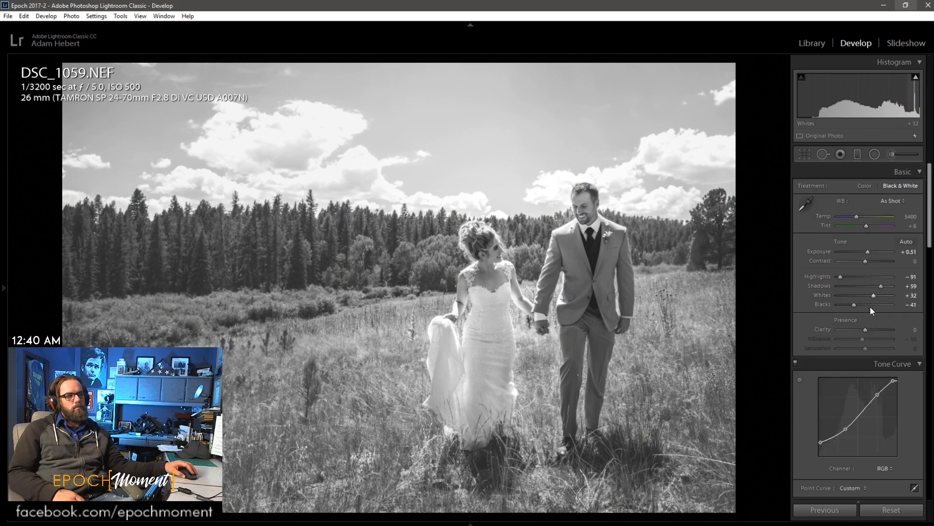
{"action": "left_click_drag", "start_coordinate": [849, 305], "coordinate": [850, 305]}
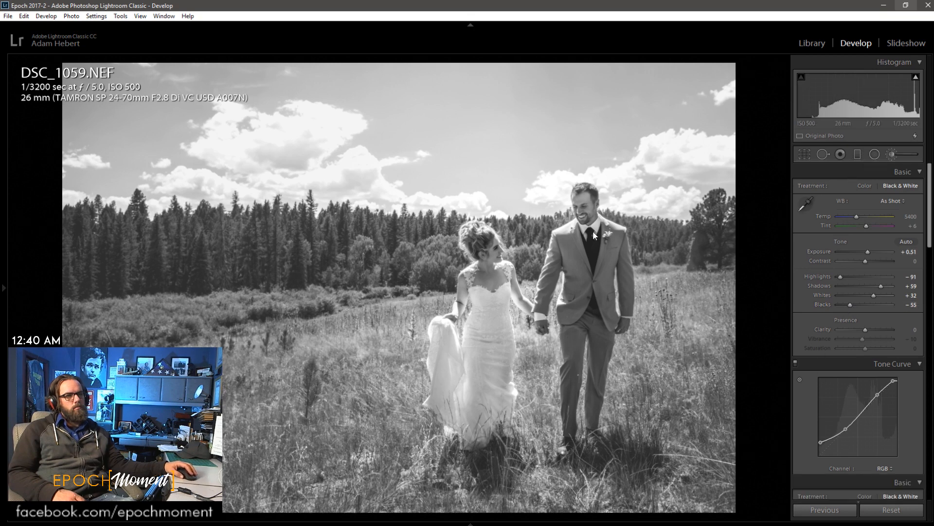
- Check the brush adjustment on the bride and erase parts of the sky-pinned brush mask around the groom
{"action": "key", "text": "k"}
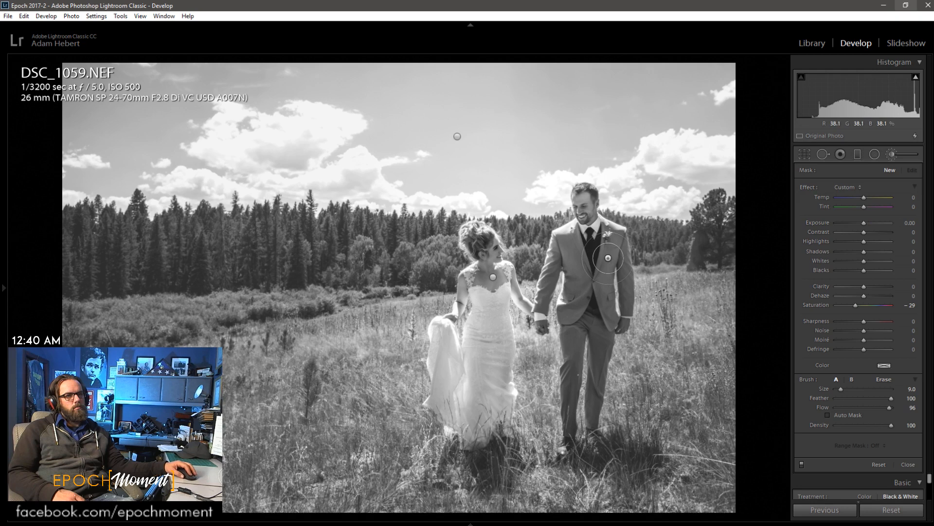
{"action": "left_click", "coordinate": [493, 277]}
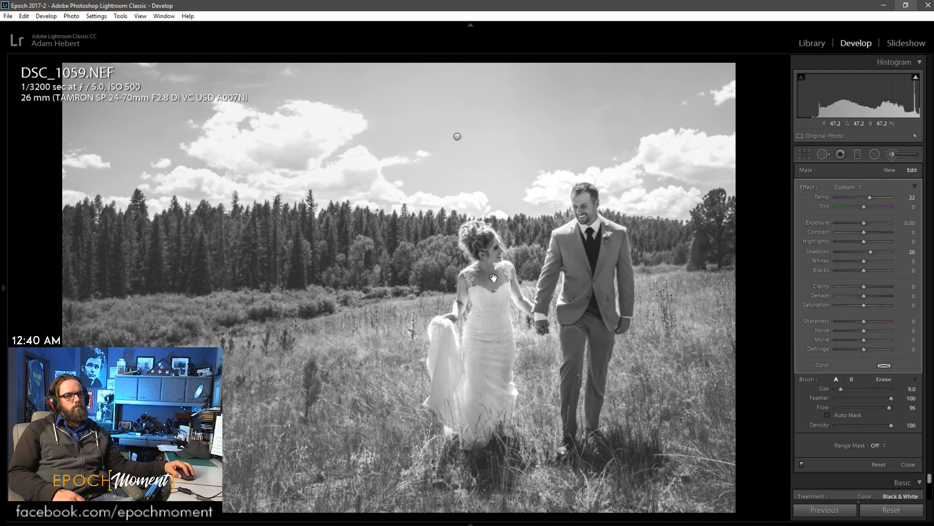
{"action": "mouse_move", "coordinate": [494, 278]}
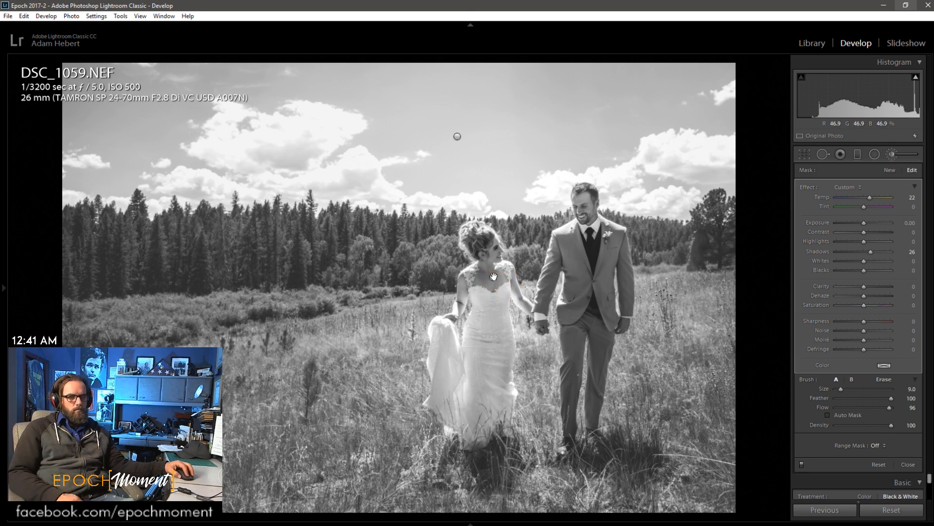
{"action": "mouse_move", "coordinate": [490, 275]}
{"action": "left_mouse_down"}
{"action": "mouse_move", "coordinate": [492, 263]}
{"action": "mouse_move", "coordinate": [491, 288]}
{"action": "mouse_move", "coordinate": [486, 249]}
{"action": "mouse_move", "coordinate": [485, 299]}
{"action": "mouse_move", "coordinate": [476, 271]}
{"action": "mouse_move", "coordinate": [481, 373]}
{"action": "mouse_move", "coordinate": [533, 263]}
{"action": "left_mouse_up"}
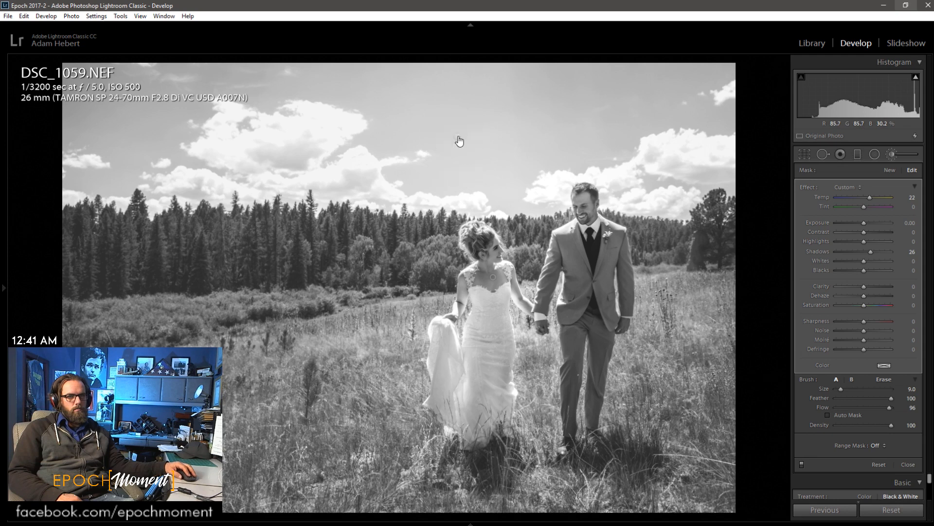
{"action": "left_click", "coordinate": [458, 138]}
{"action": "mouse_move", "coordinate": [458, 137]}
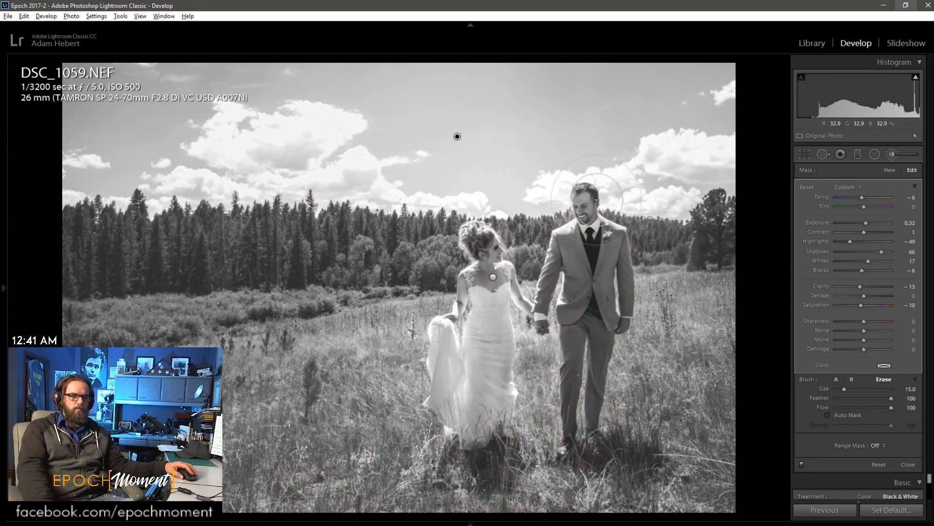
{"action": "key", "text": "alt"}
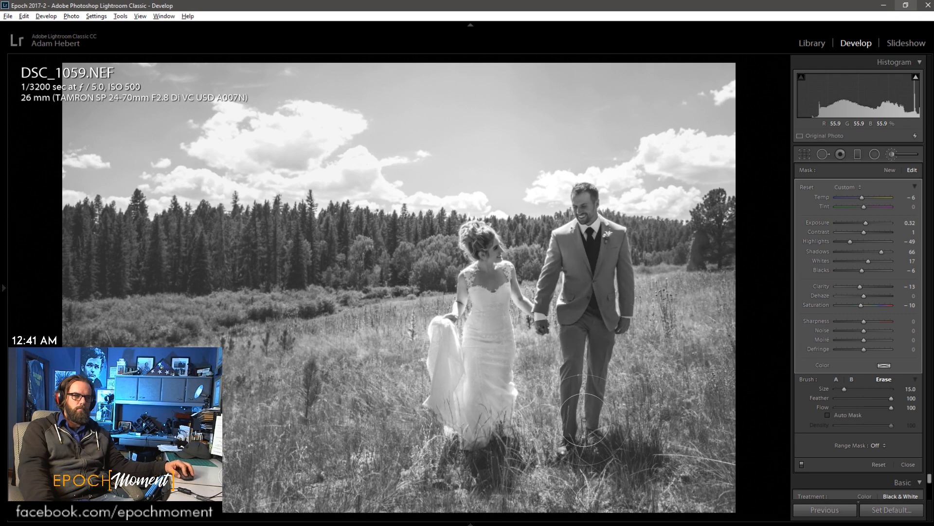
{"action": "left_click", "coordinate": [910, 465]}
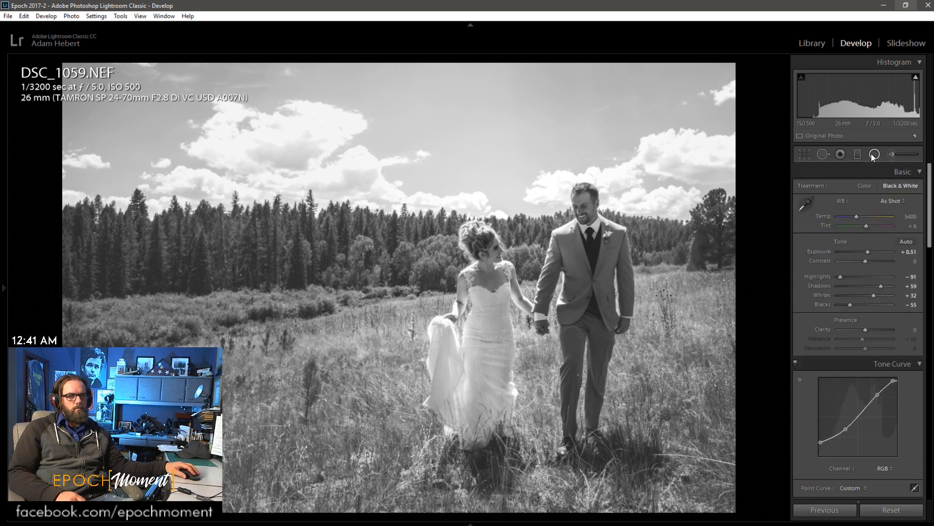
- Set the radial filter around the couple to Exposure 0.20 and Clarity -12
{"action": "left_click", "coordinate": [533, 298]}
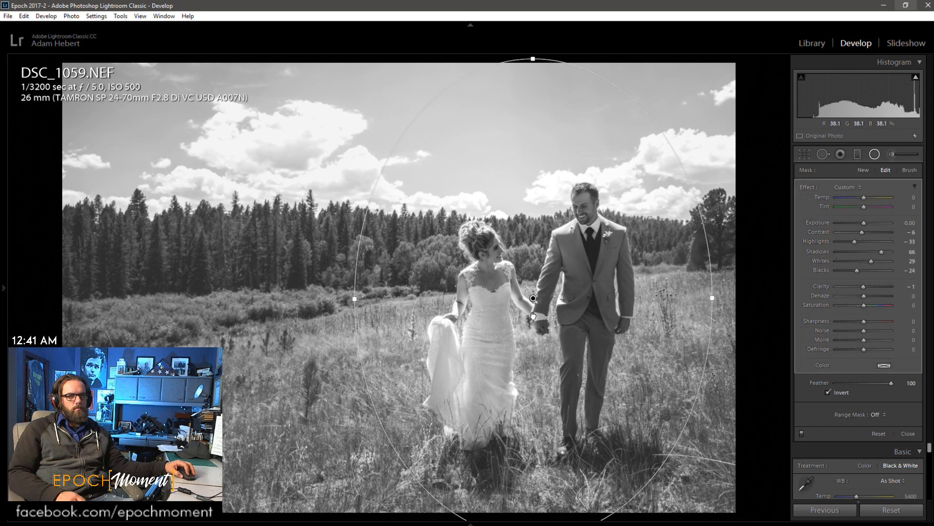
{"action": "left_click", "coordinate": [864, 223]}
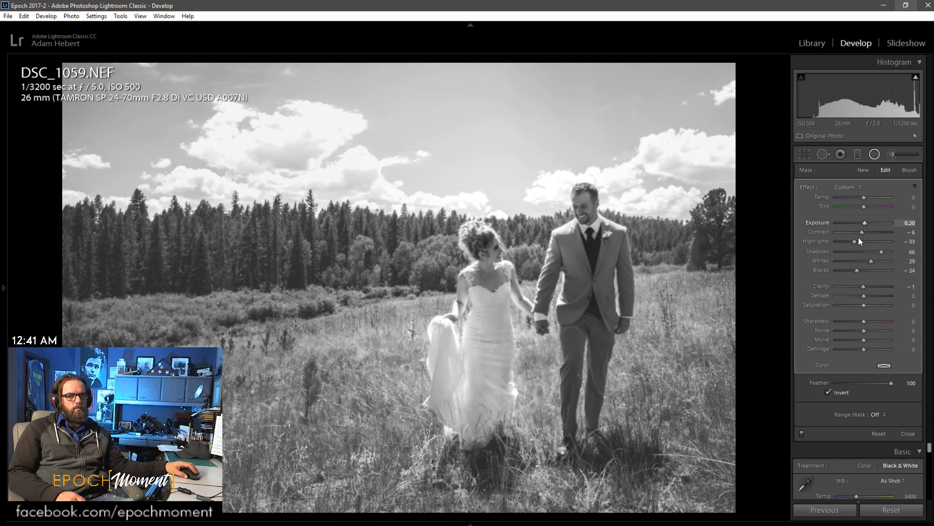
{"action": "left_click_drag", "start_coordinate": [863, 288], "coordinate": [860, 286]}
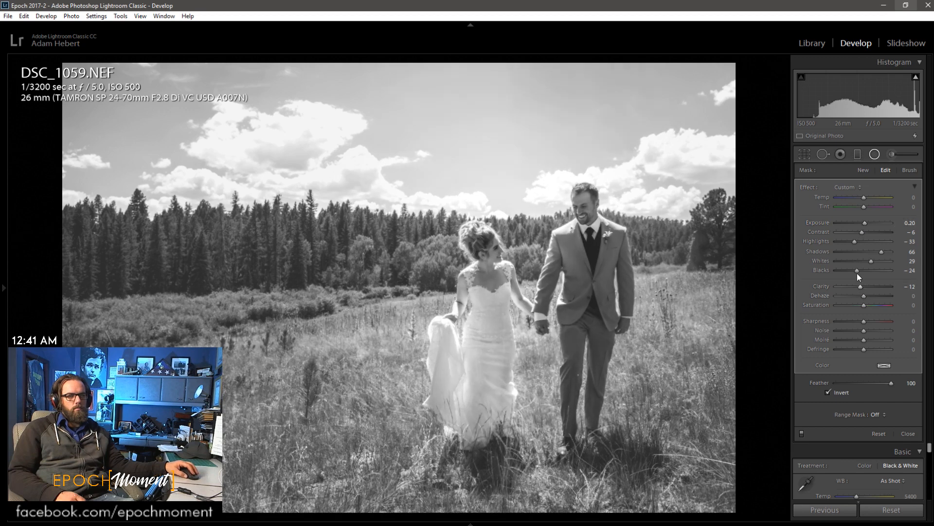
{"action": "left_click_drag", "start_coordinate": [858, 271], "coordinate": [884, 250]}
{"action": "left_click", "coordinate": [899, 433]}
- Crop DSC_1059.NEF to a wide unlocked ratio, trimming the upper sky, and rotate it to an angle of -0.49
{"action": "left_click", "coordinate": [805, 154]}
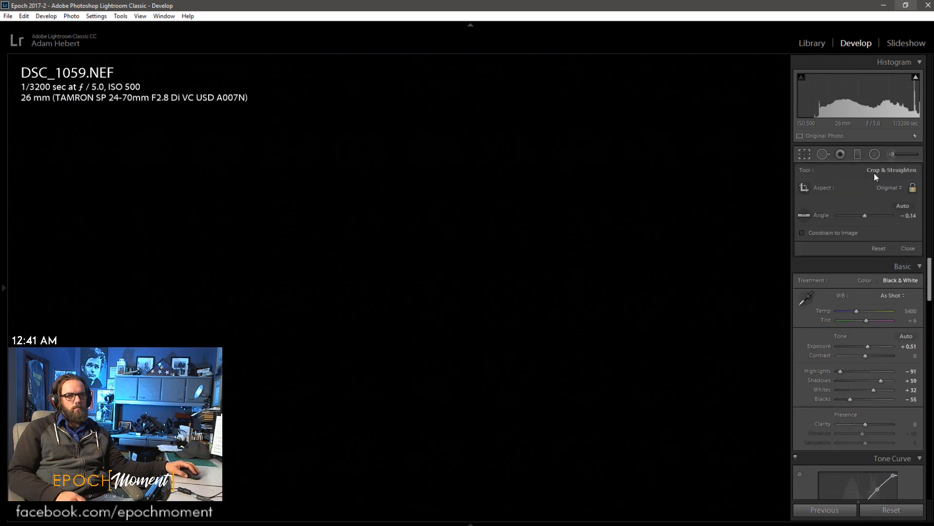
{"action": "left_click", "coordinate": [912, 189]}
{"action": "left_click_drag", "start_coordinate": [563, 81], "coordinate": [566, 121]}
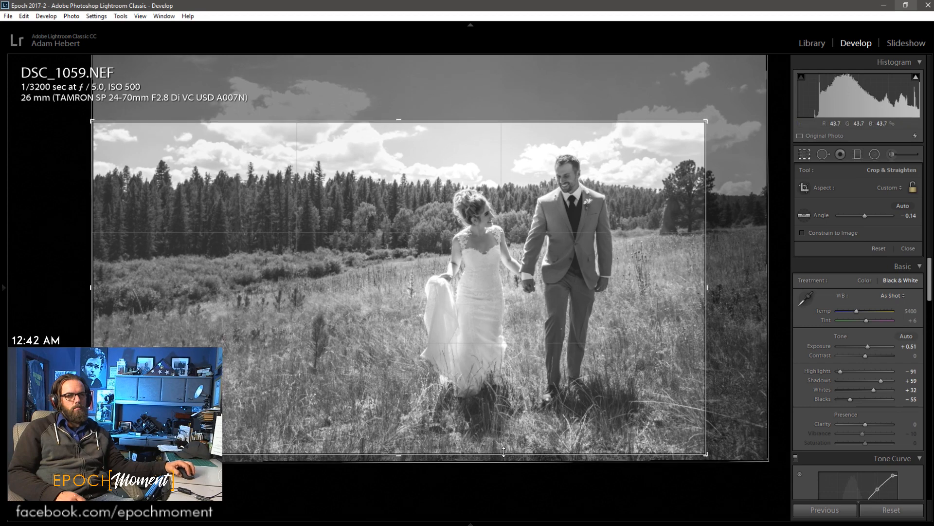
{"action": "left_click_drag", "start_coordinate": [706, 288], "coordinate": [726, 279]}
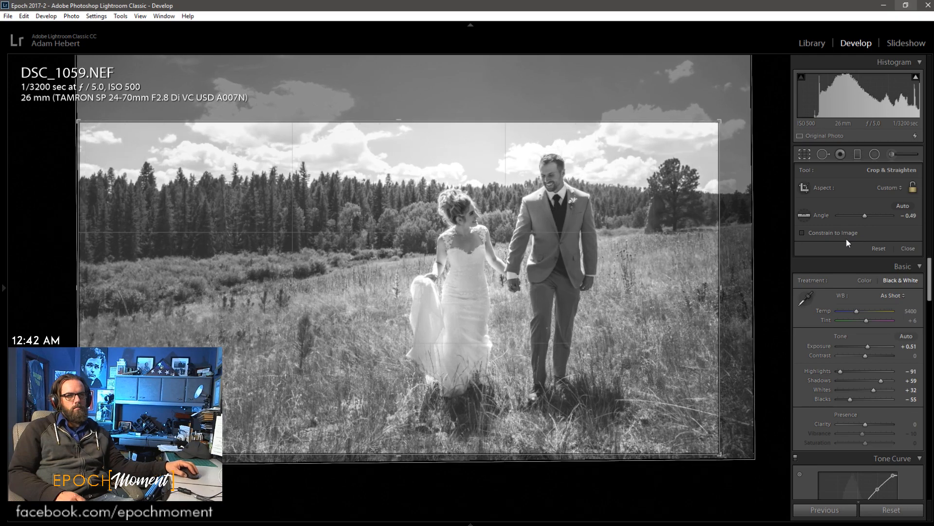
{"action": "left_click", "coordinate": [908, 248]}
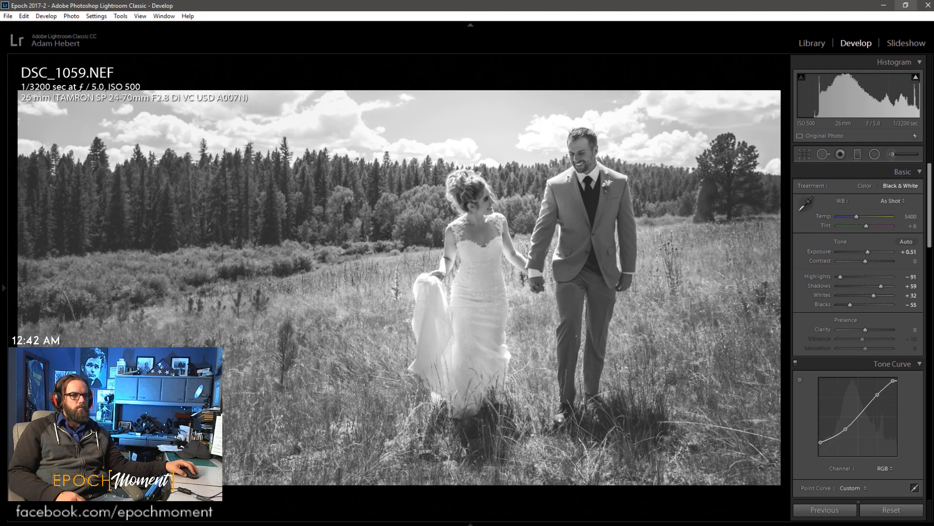
- Advance to DSC_1060.NEF, exit the program and start the catalog backup with integrity testing and optimization
{"action": "key", "text": "Right"}
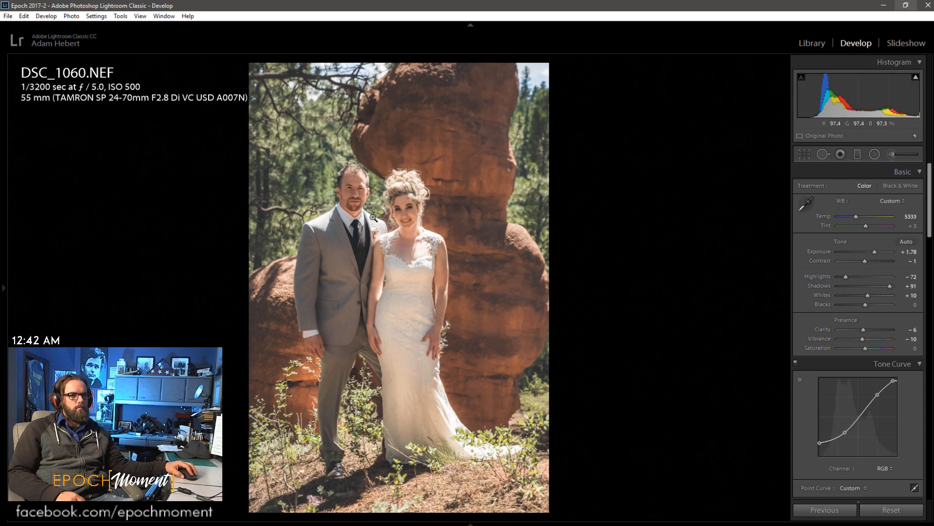
{"action": "left_click", "coordinate": [927, 5]}
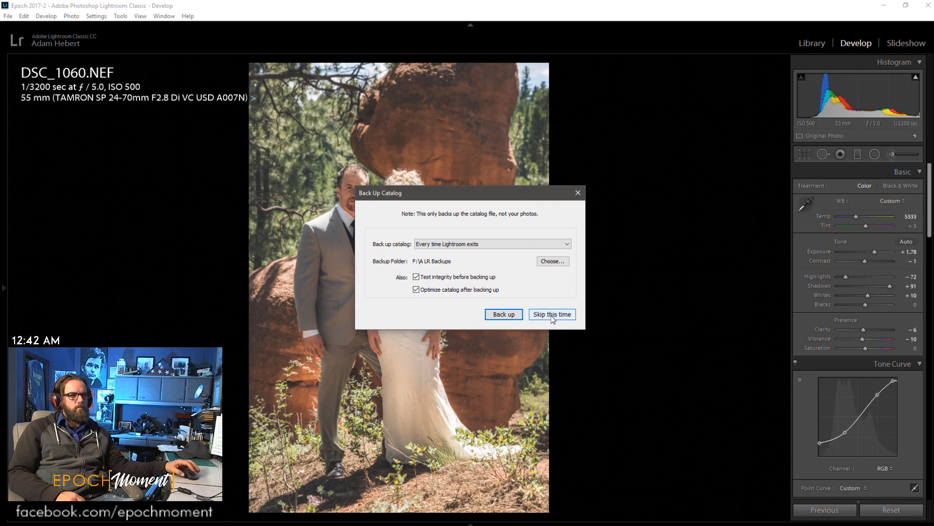
{"action": "left_click", "coordinate": [504, 314]}
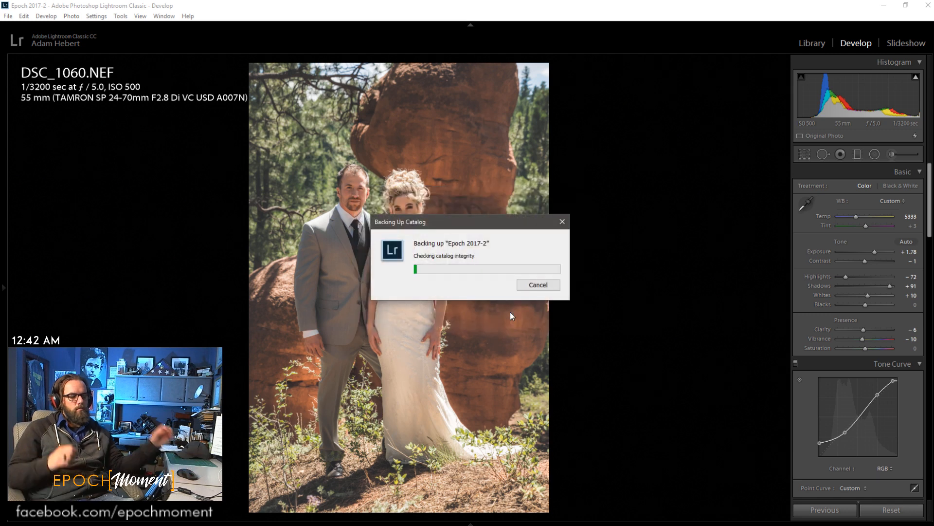